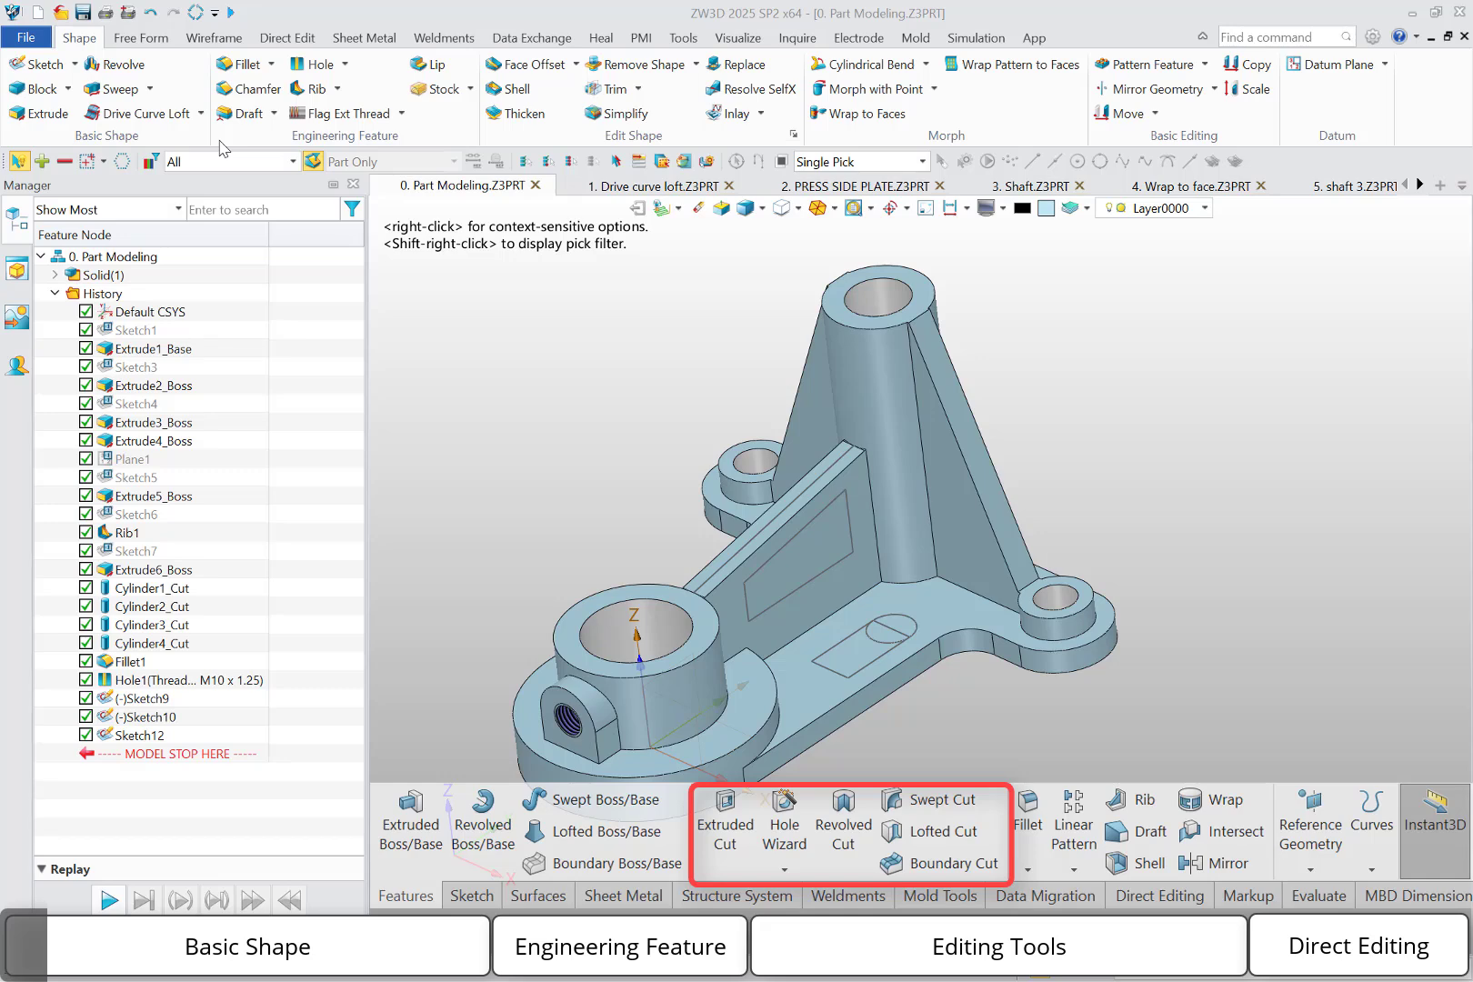
# Extrude the sketched profile on the rib's side face from 0 to 15 mm, adding it to the existing body
pyautogui.click(36, 120)
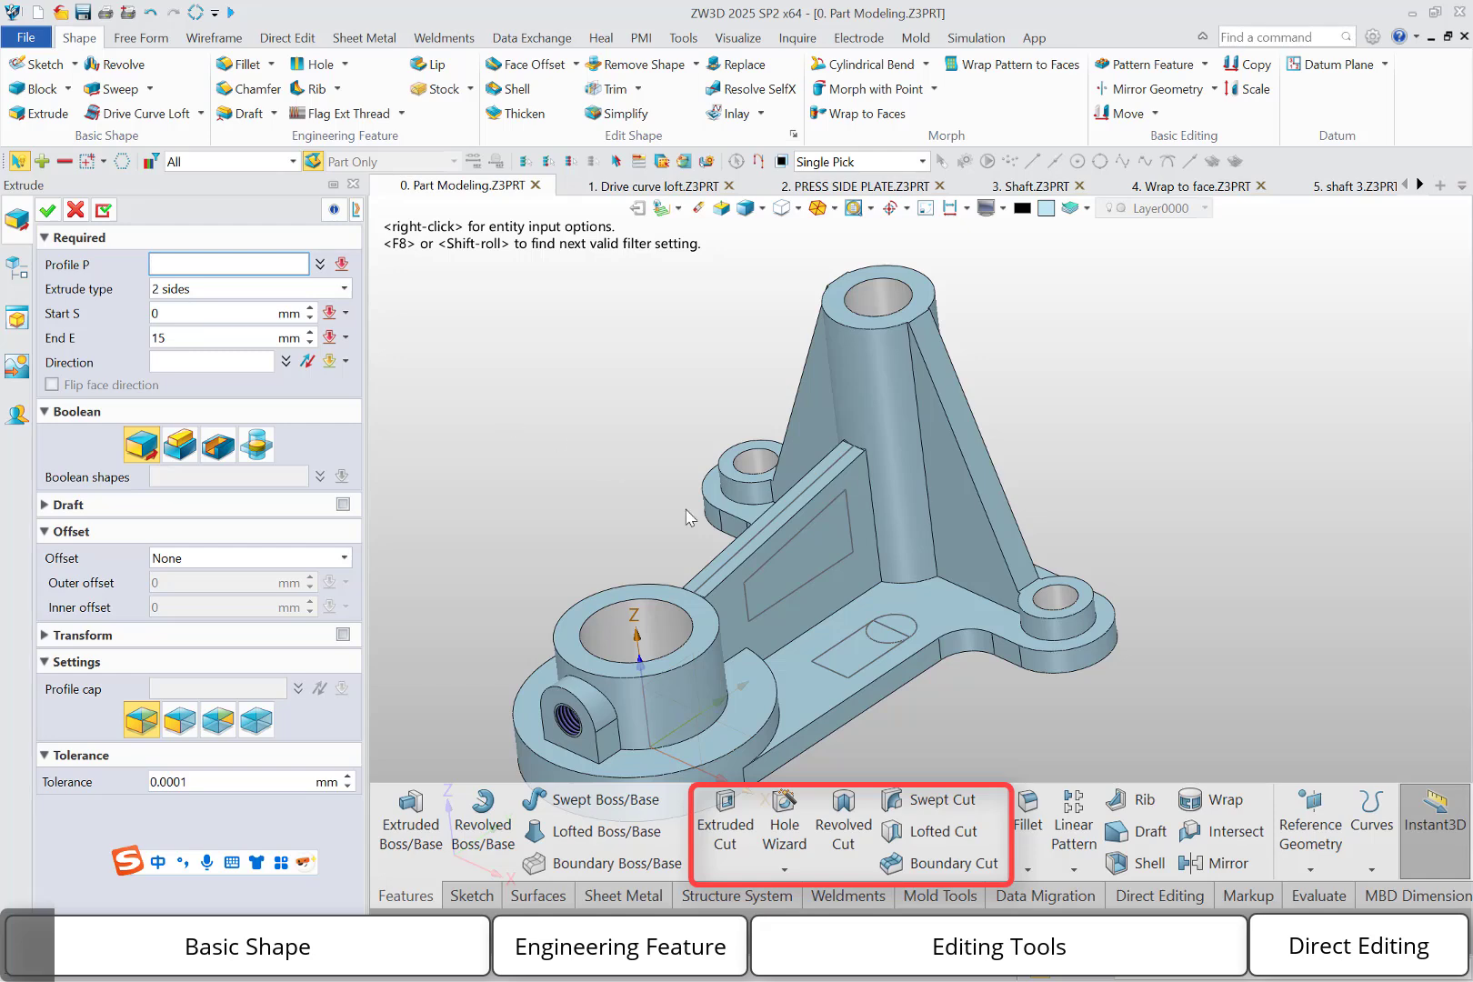
pyautogui.click(817, 528)
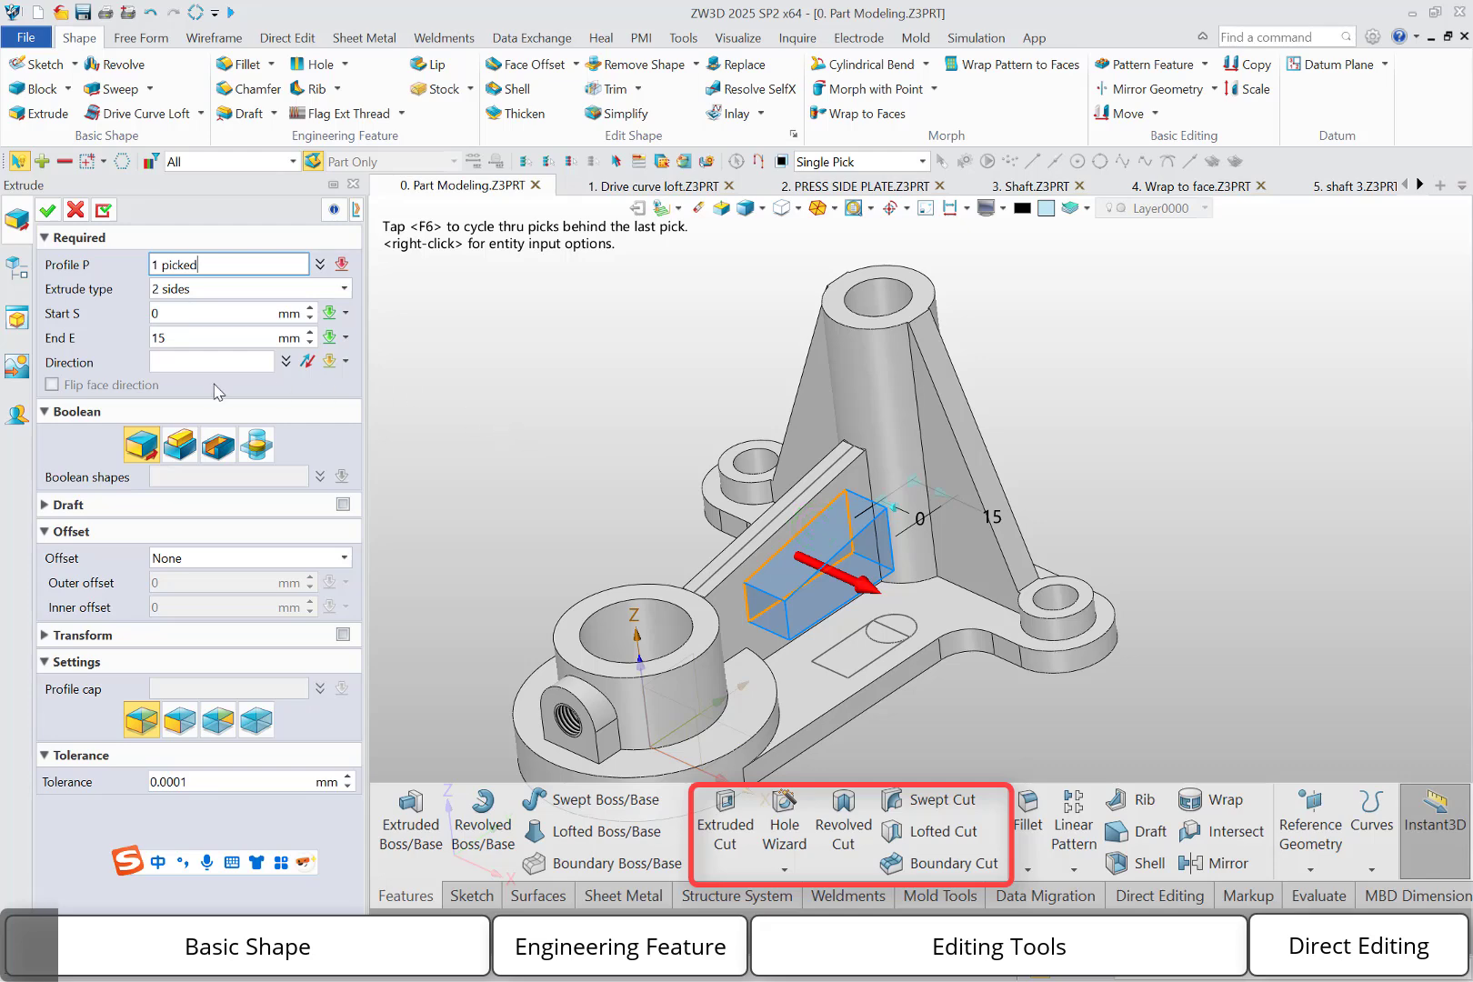
pyautogui.click(180, 444)
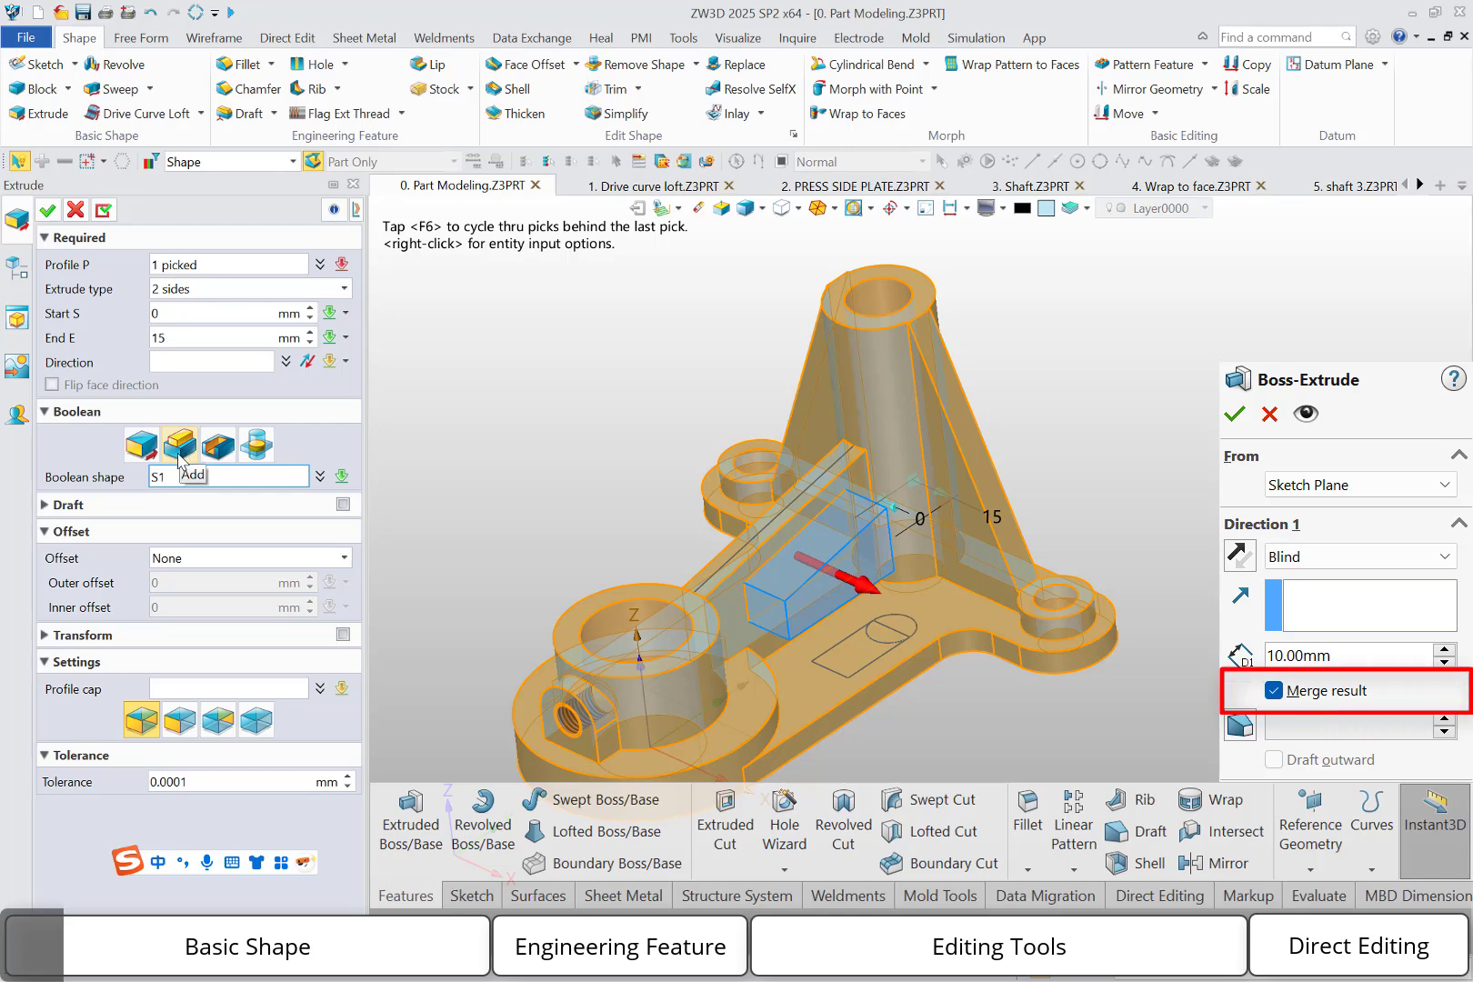
pyautogui.click(48, 211)
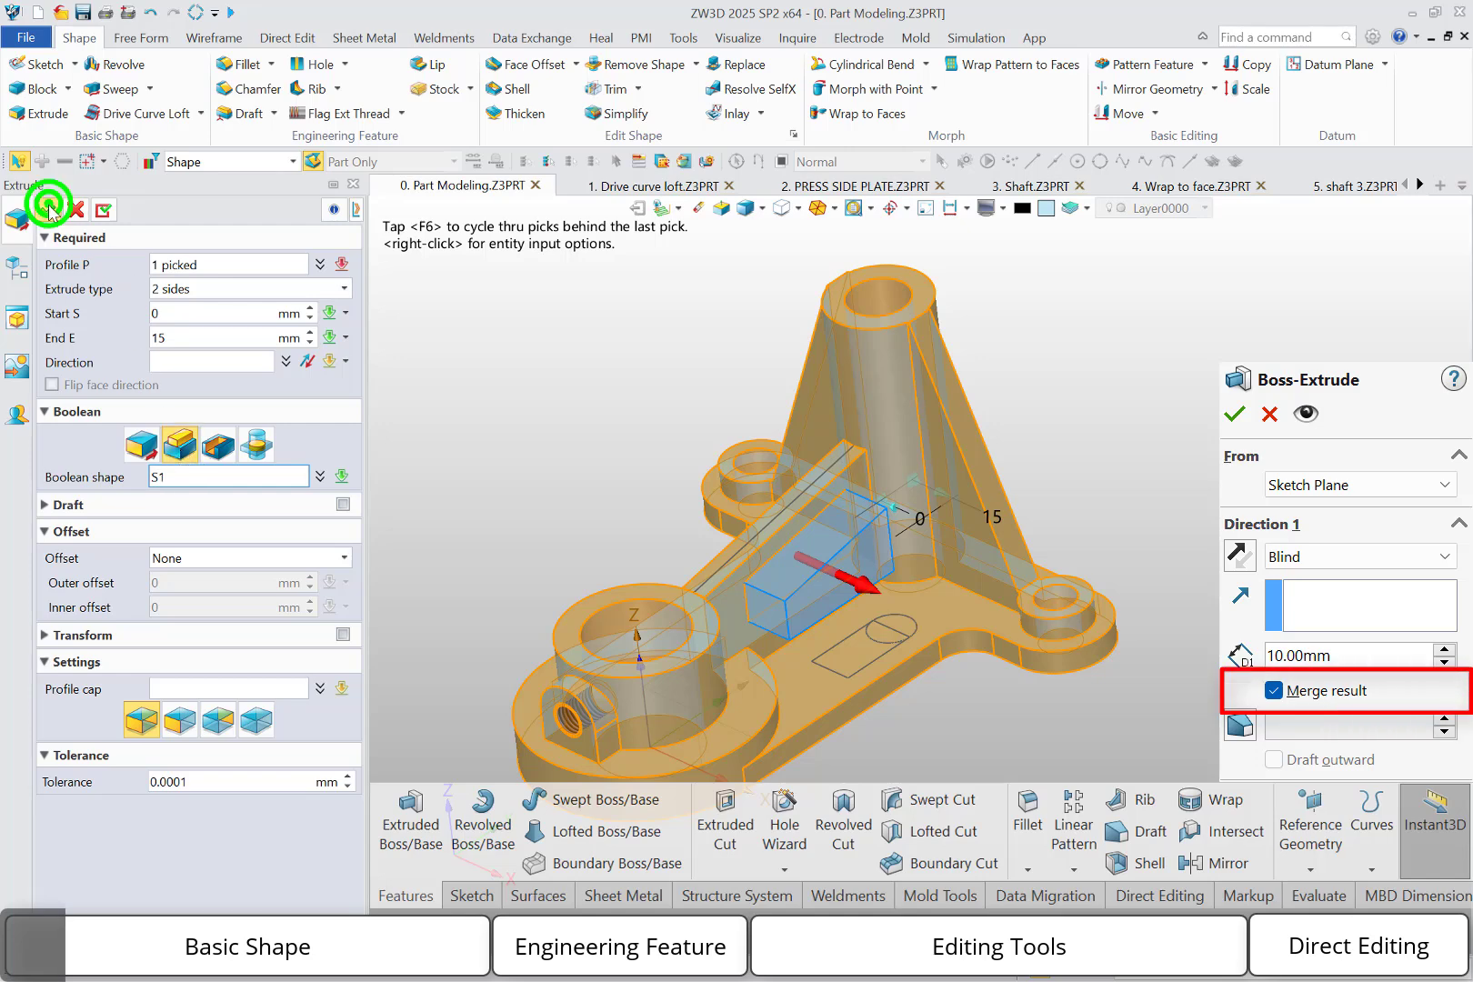
pyautogui.click(55, 275)
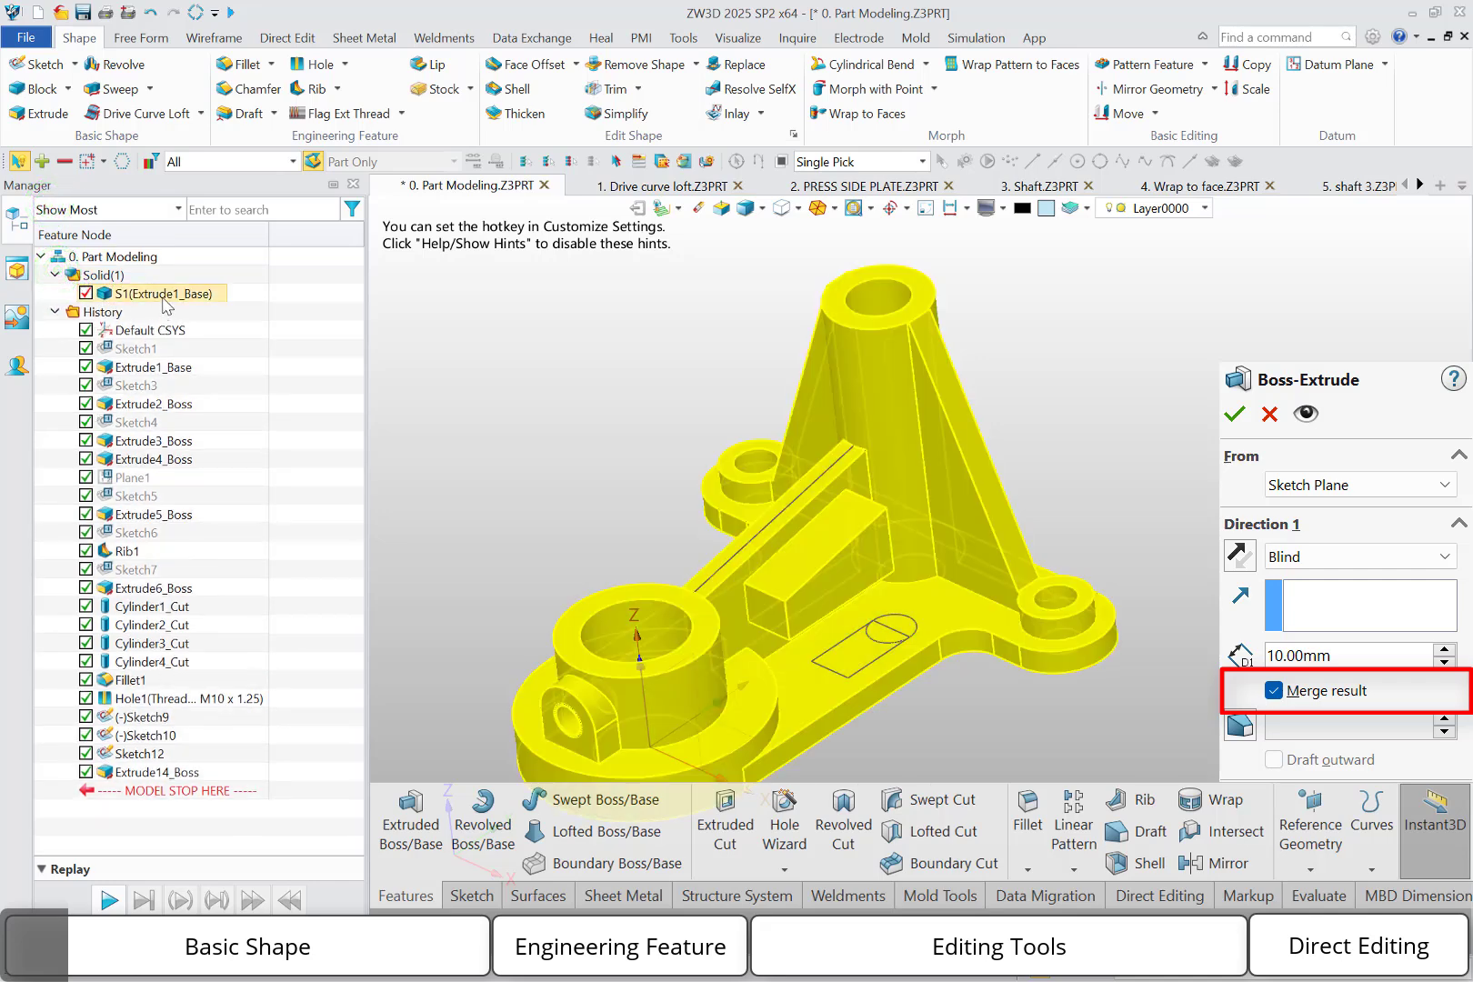
pyautogui.click(491, 421)
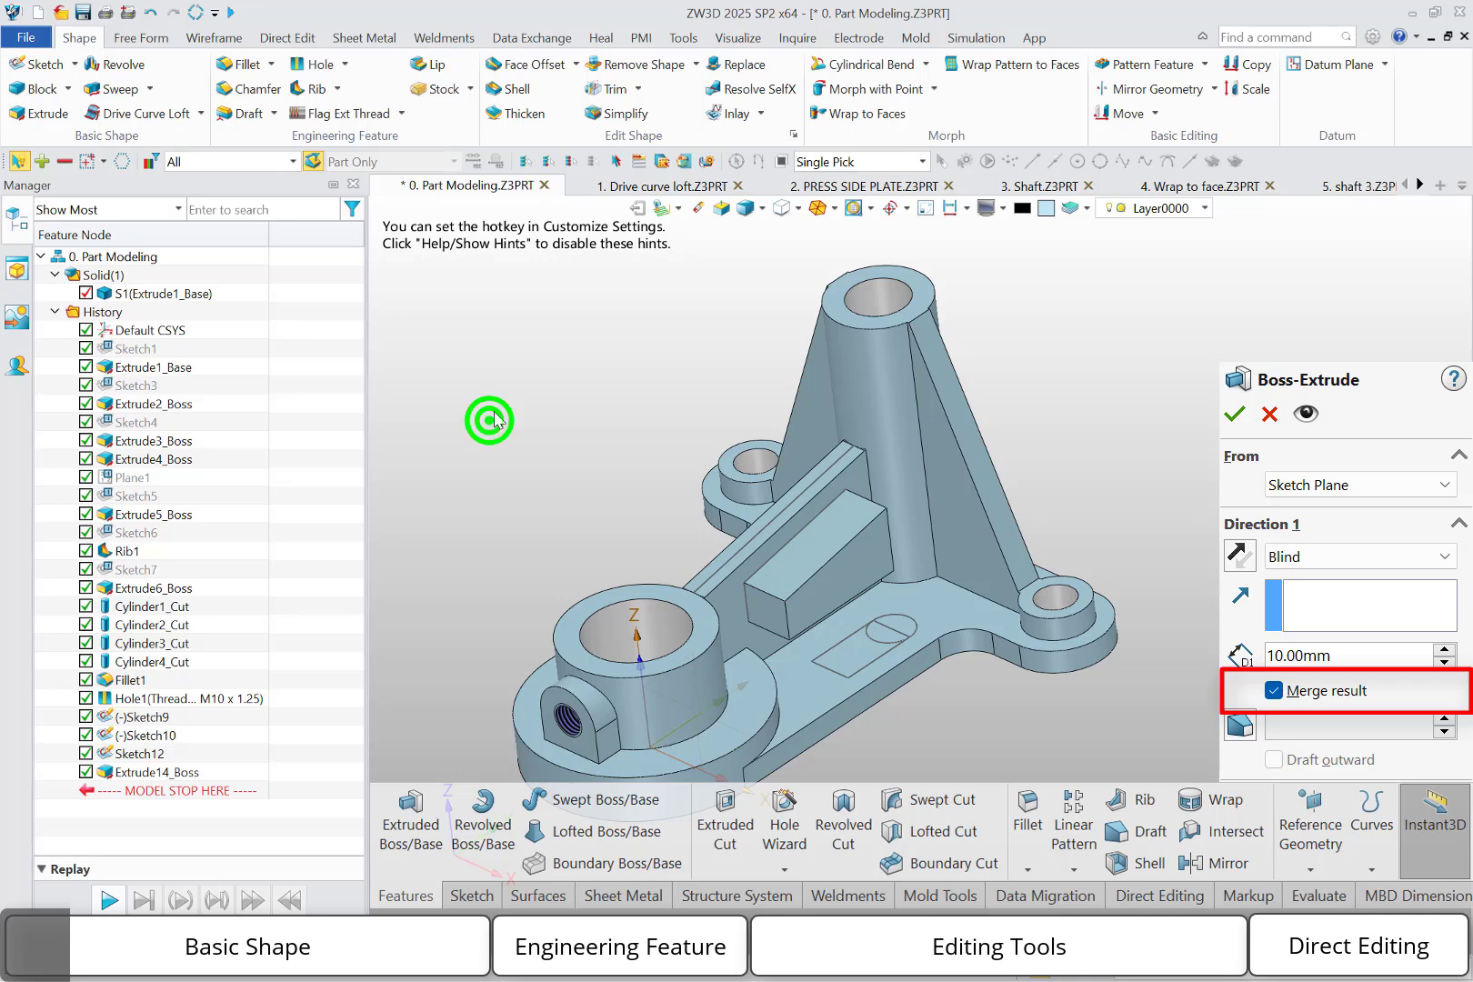
# Redefine the rib's side-face extrusion as a removal directed into the rib, so the profile cuts through it
pyautogui.rightClick(498, 399)
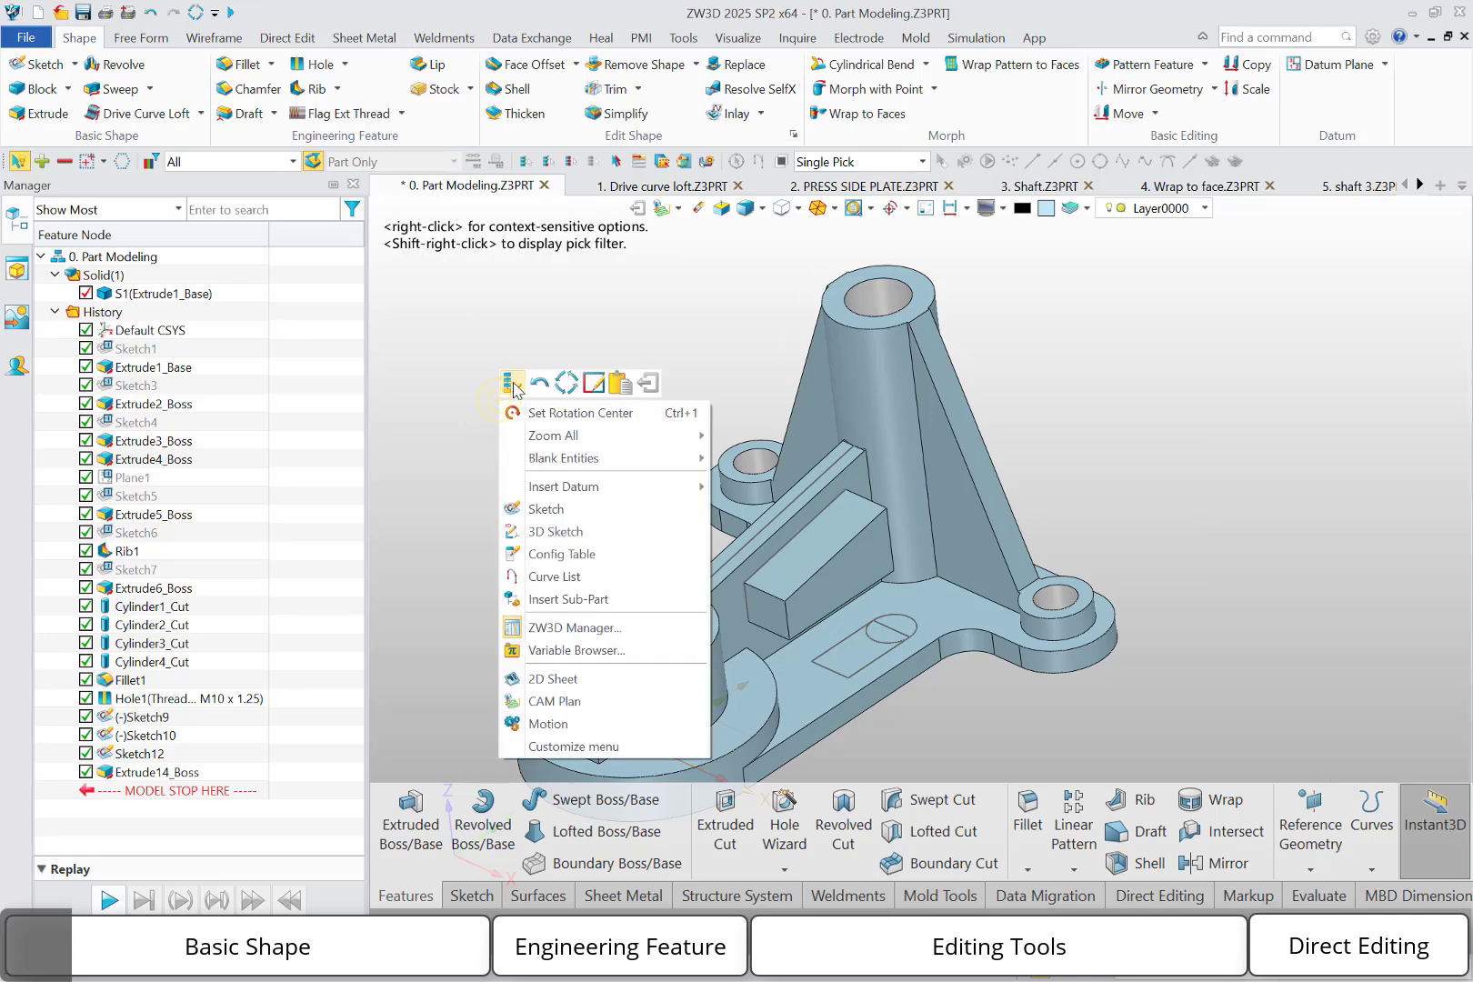
pyautogui.click(513, 385)
pyautogui.click(215, 442)
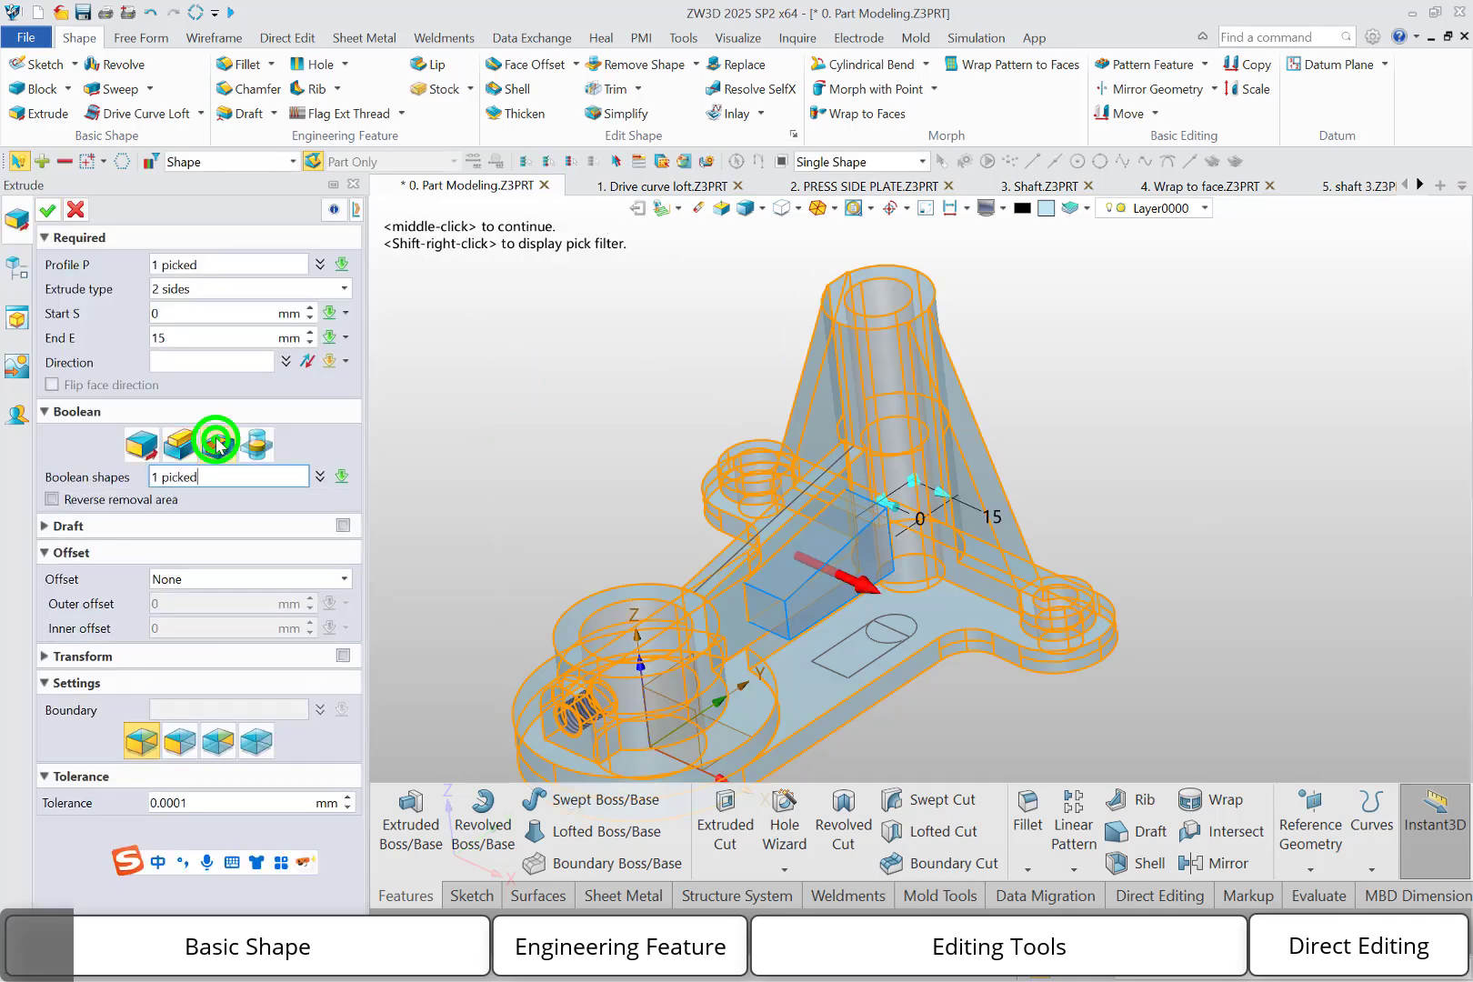
pyautogui.click(853, 578)
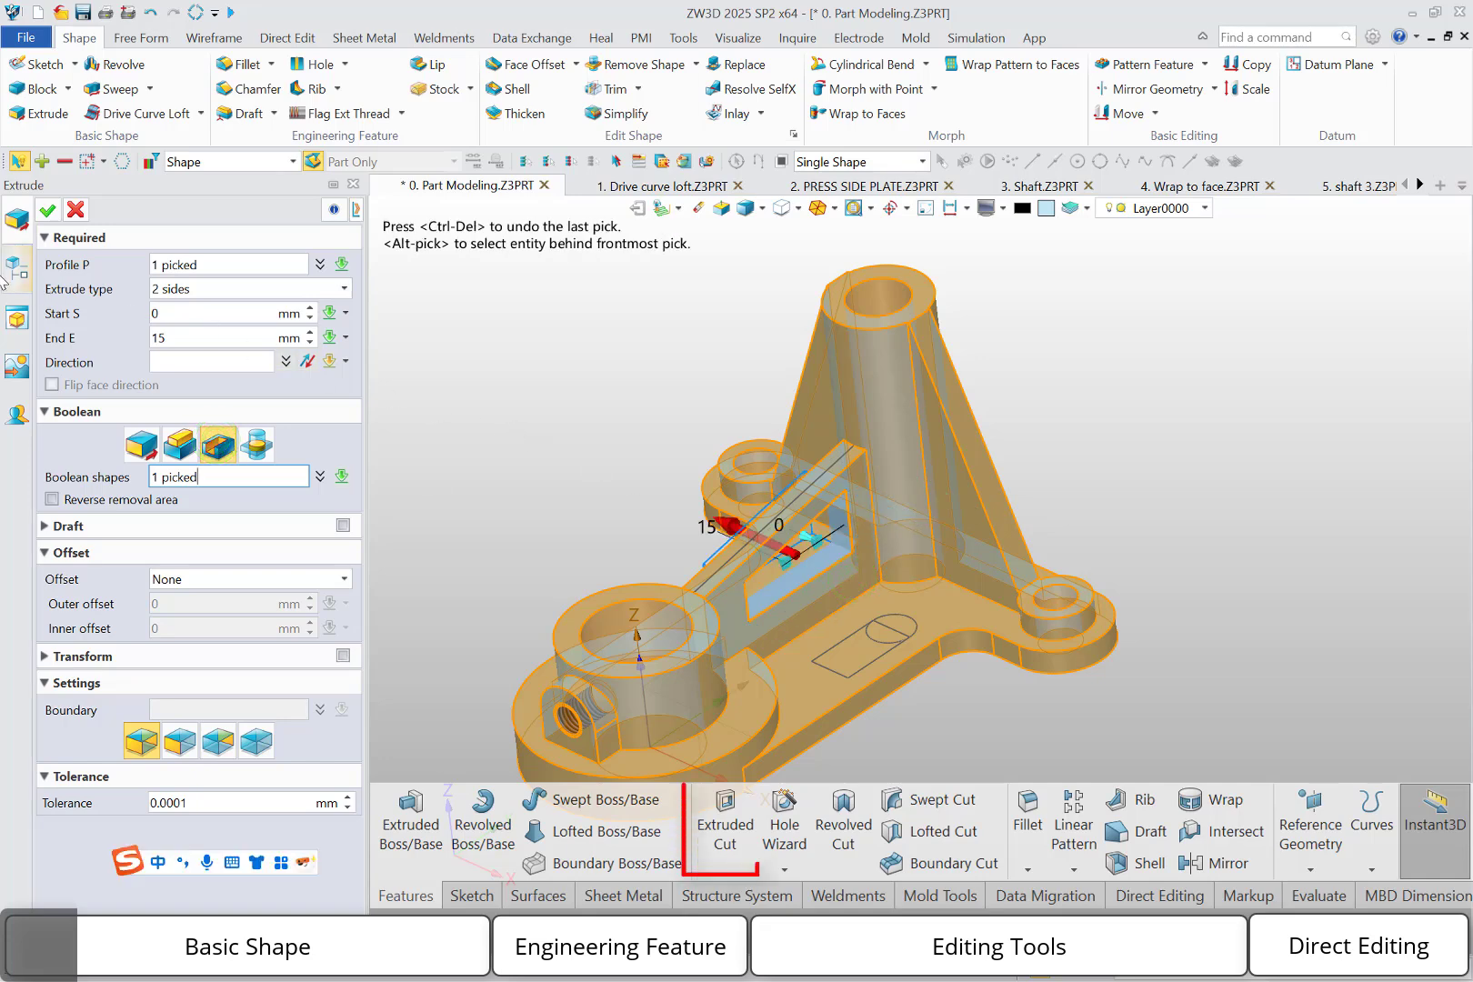
pyautogui.click(51, 210)
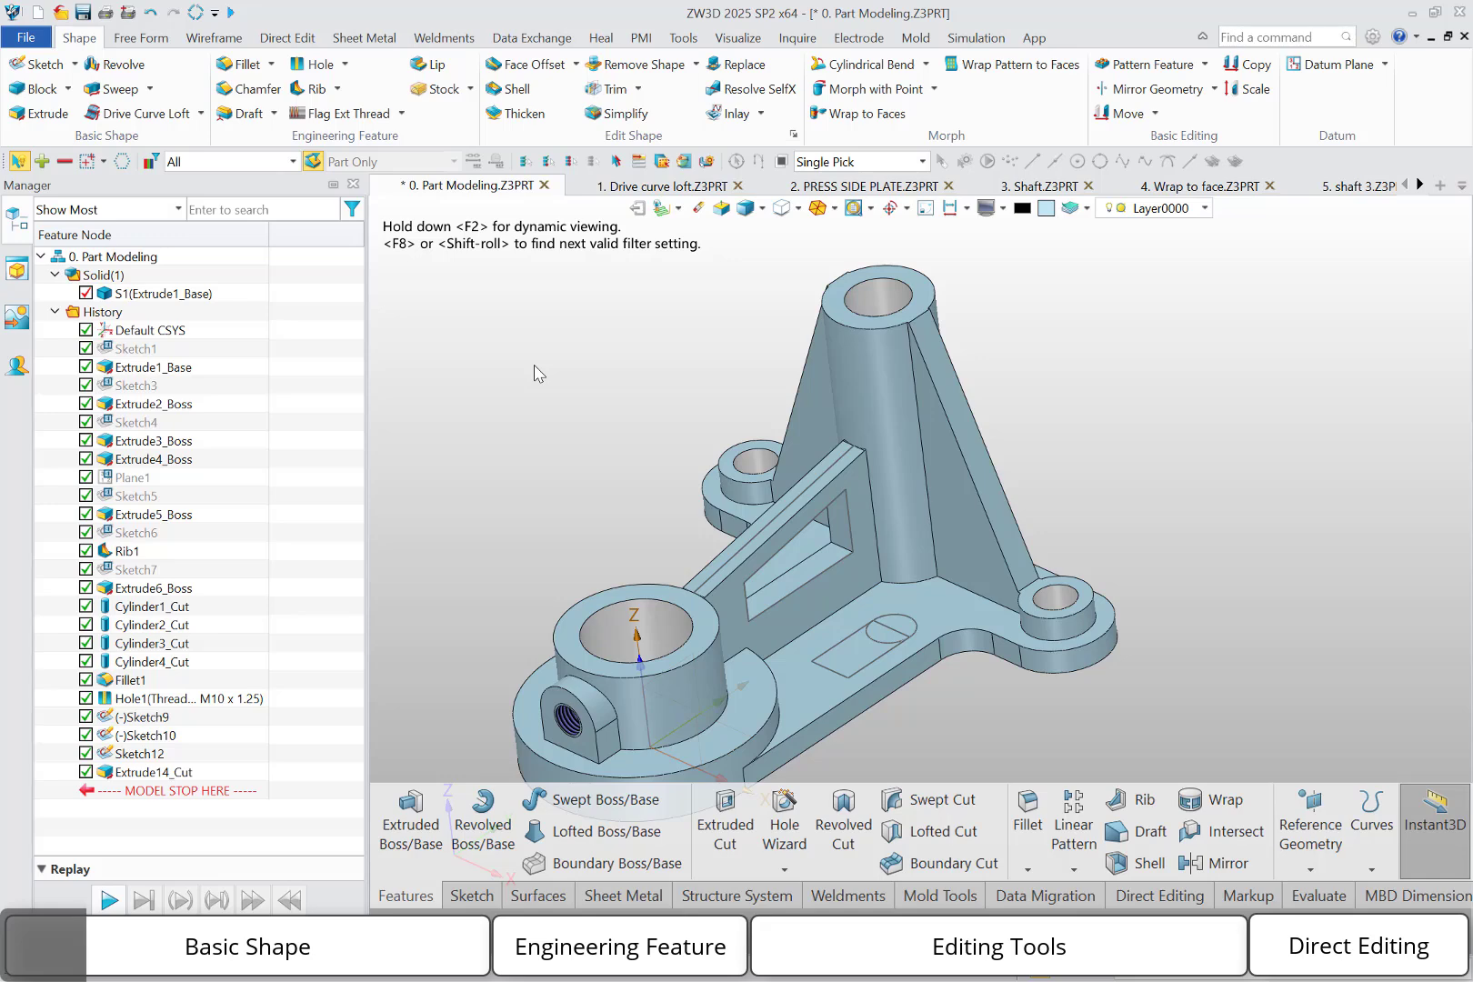
# Extrude the whole Sketch10 profile on the base plate 15 mm upward as a separate base body
pyautogui.click(882, 635)
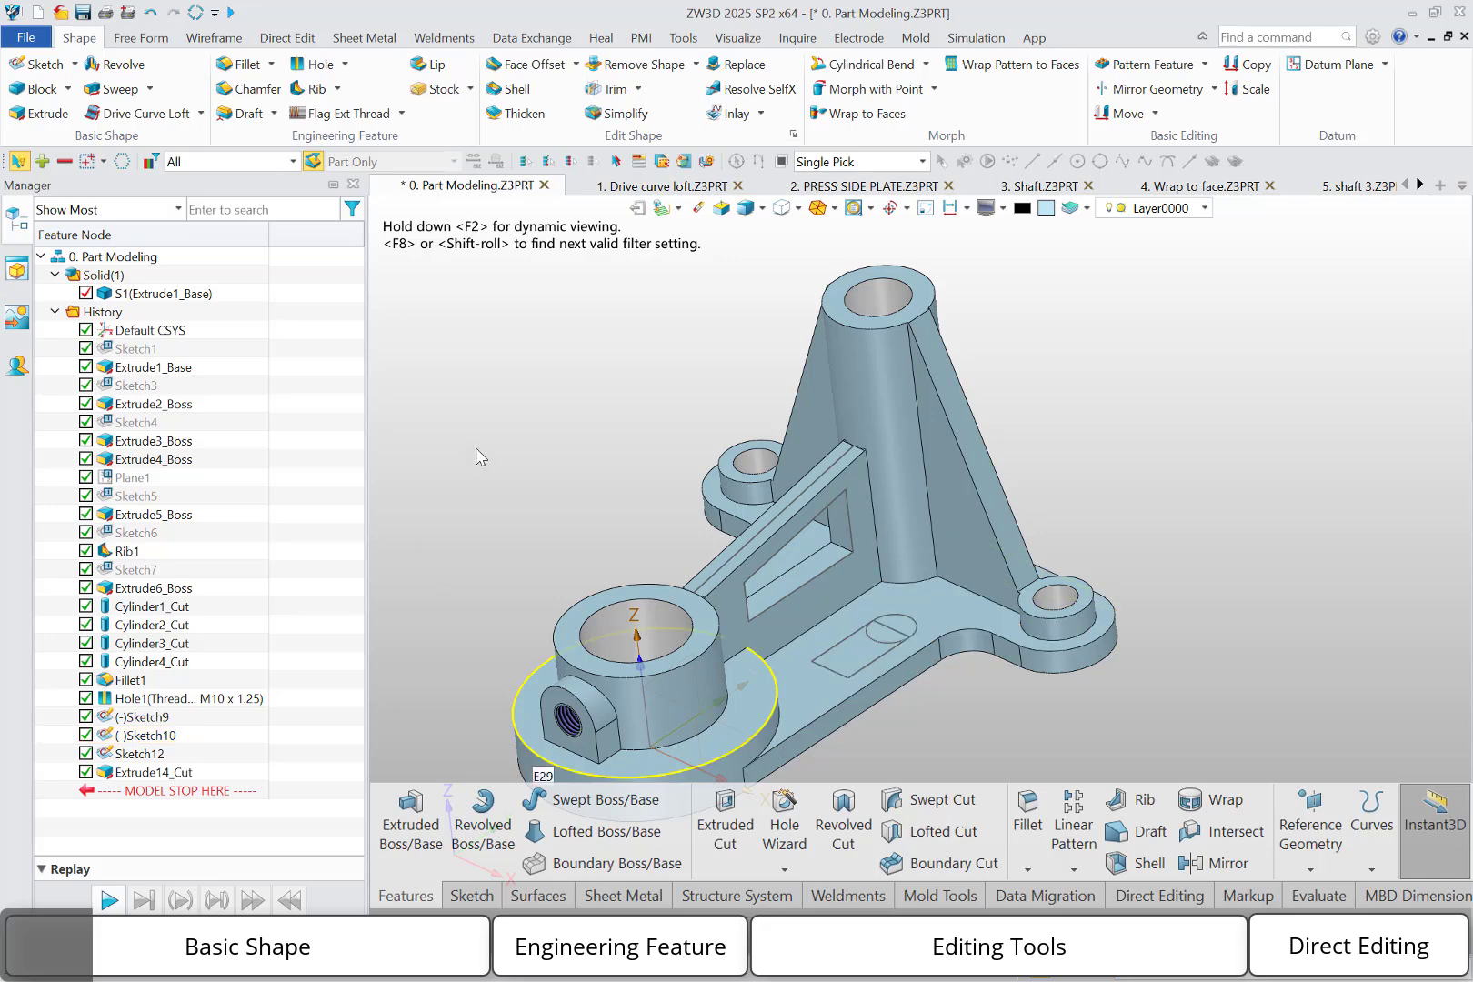
pyautogui.click(55, 112)
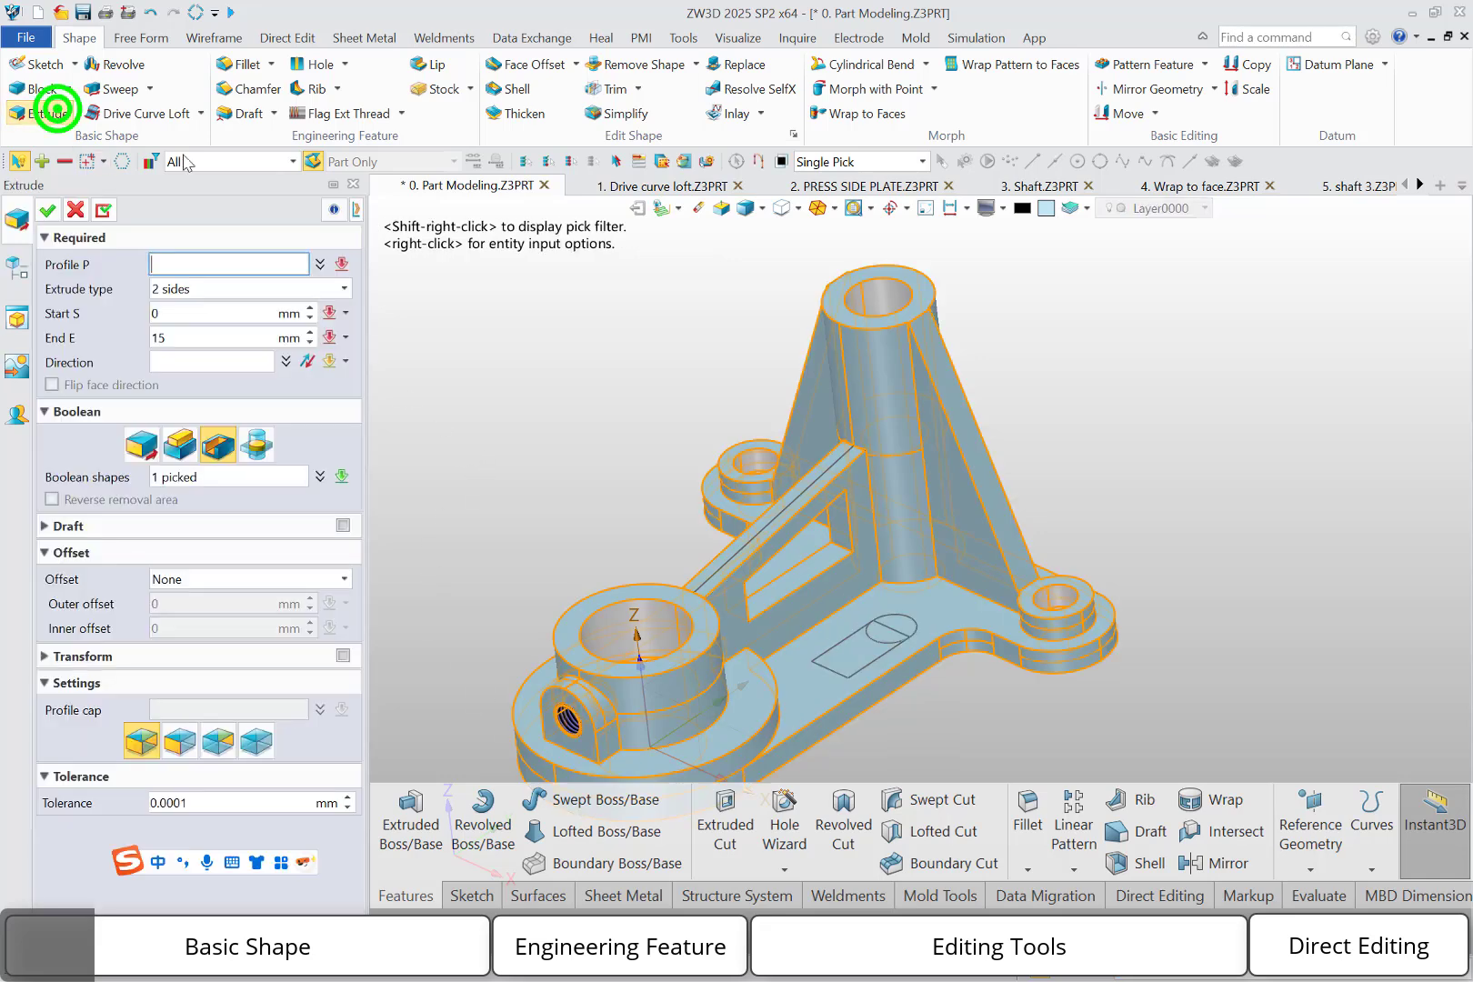
pyautogui.click(876, 634)
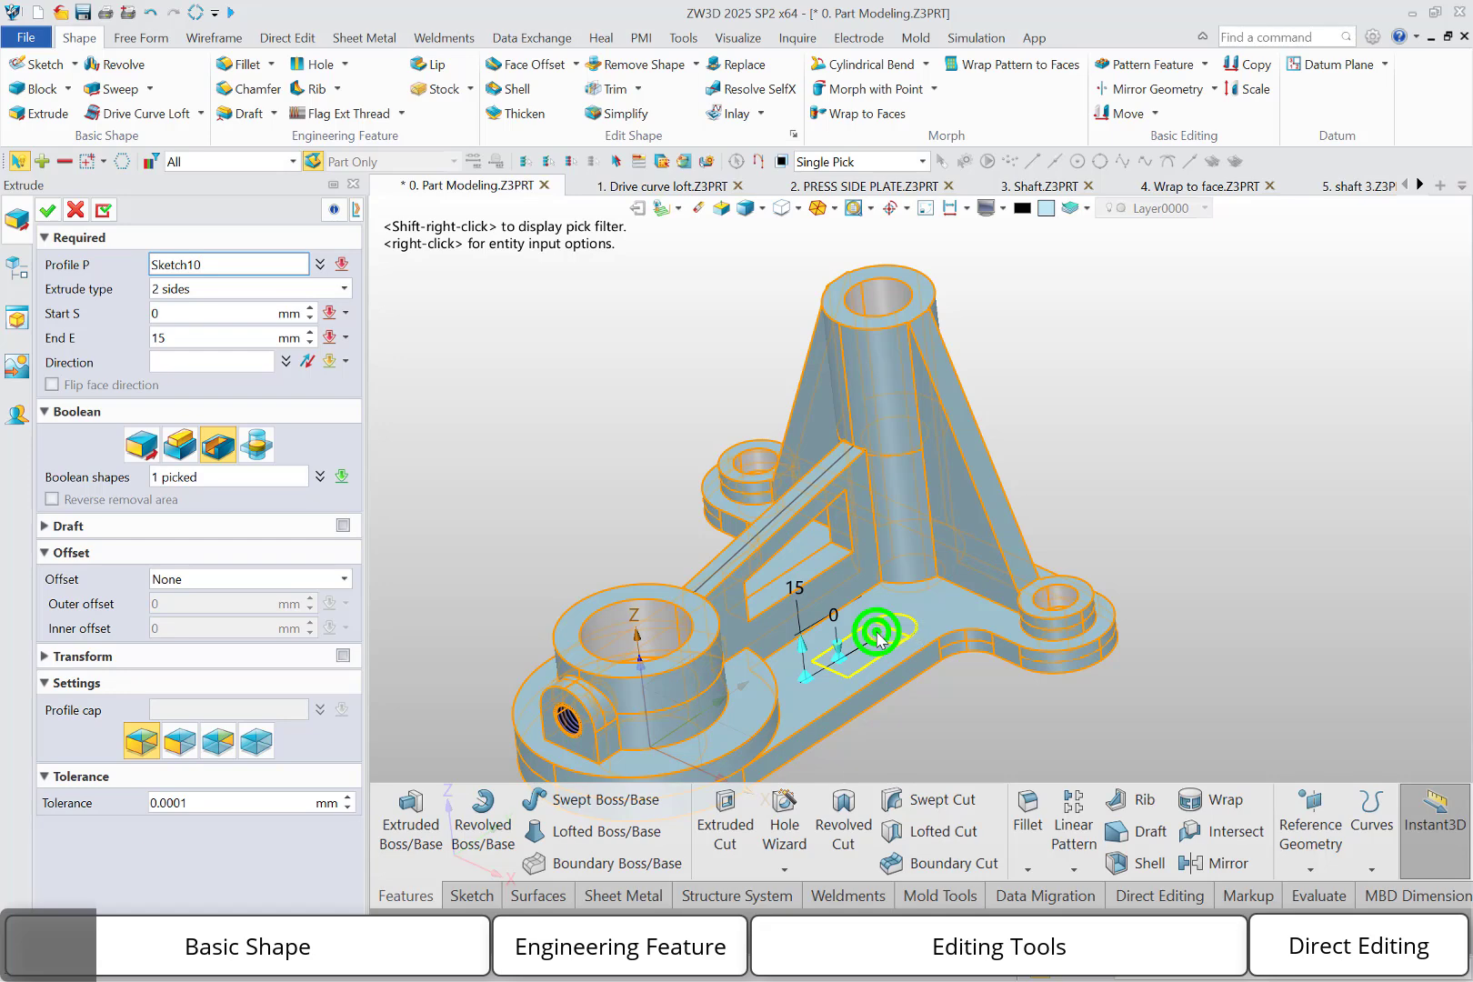
pyautogui.click(878, 639)
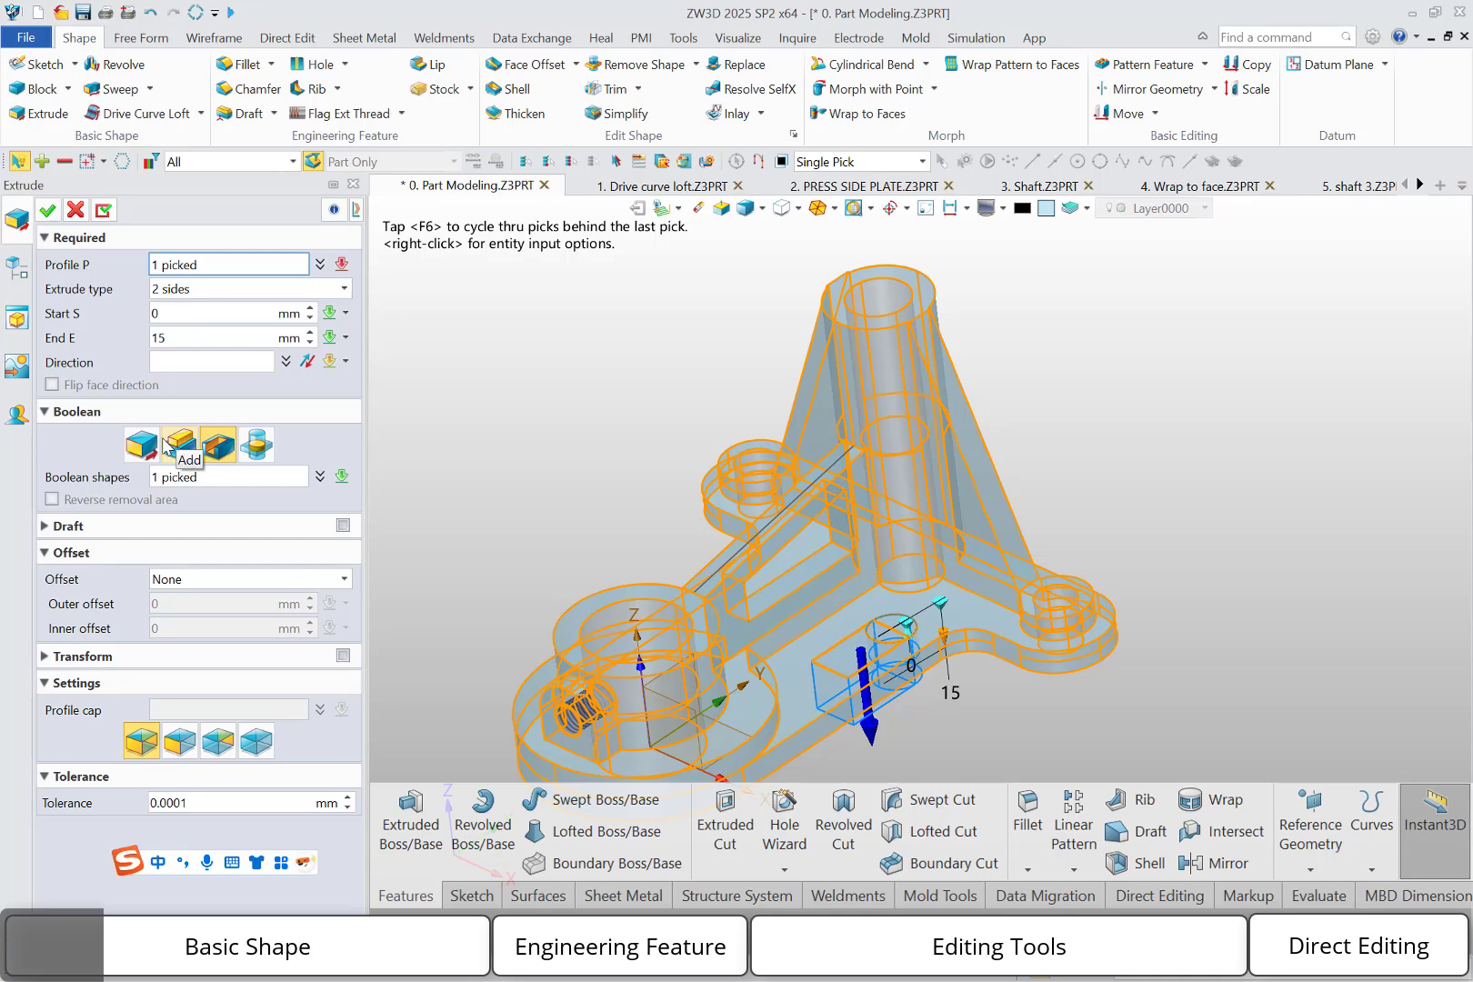
pyautogui.click(146, 443)
pyautogui.click(871, 557)
pyautogui.click(306, 361)
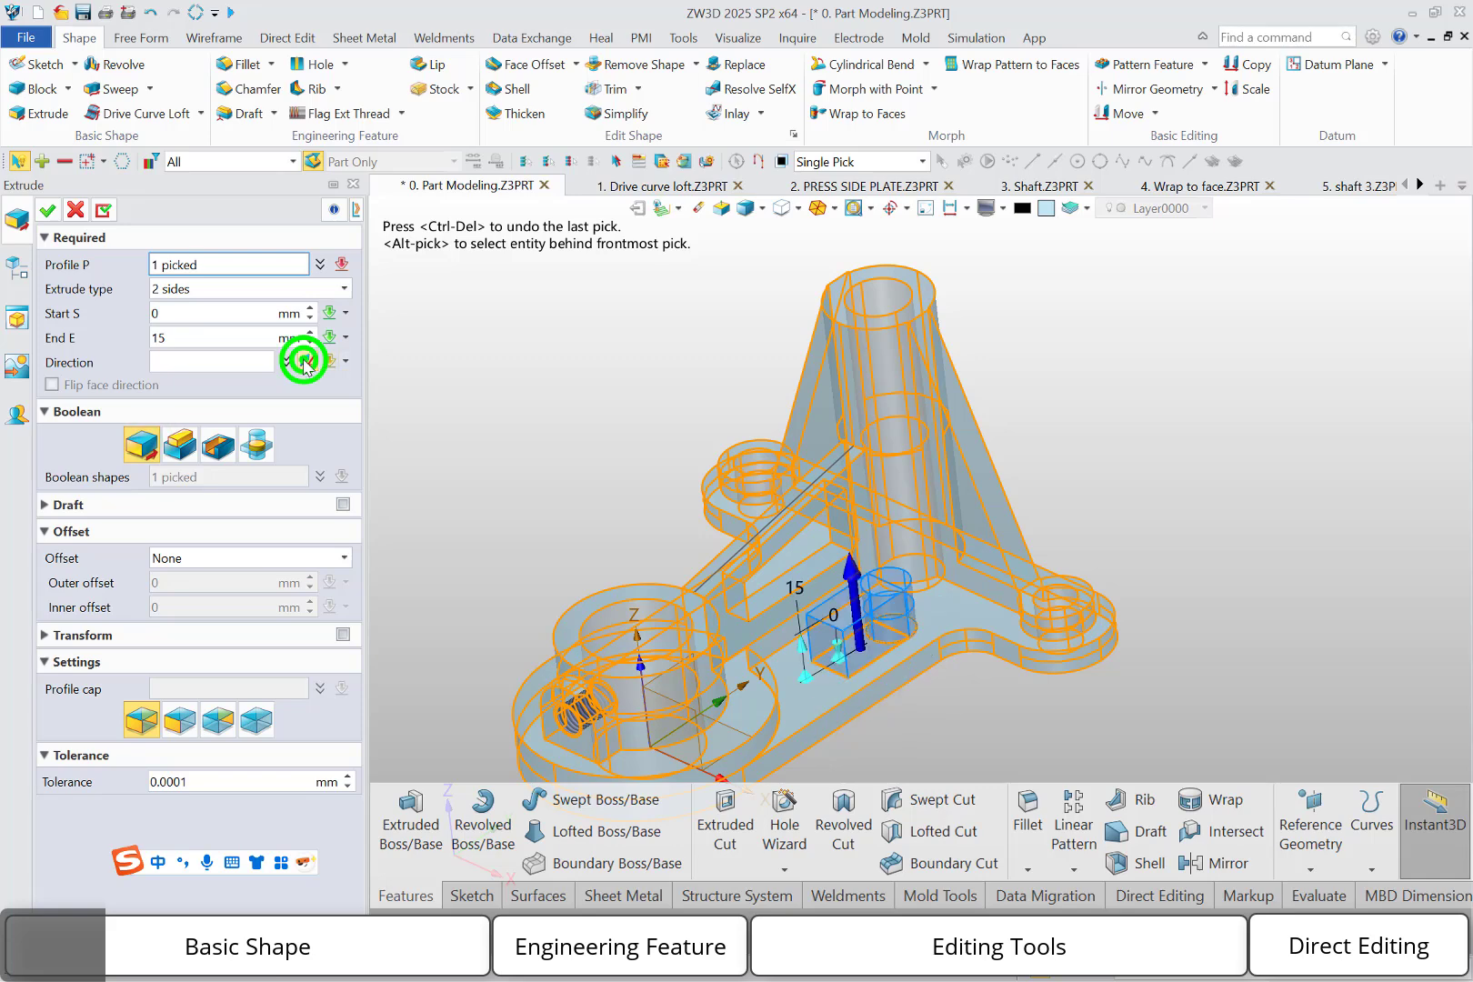
pyautogui.click(47, 210)
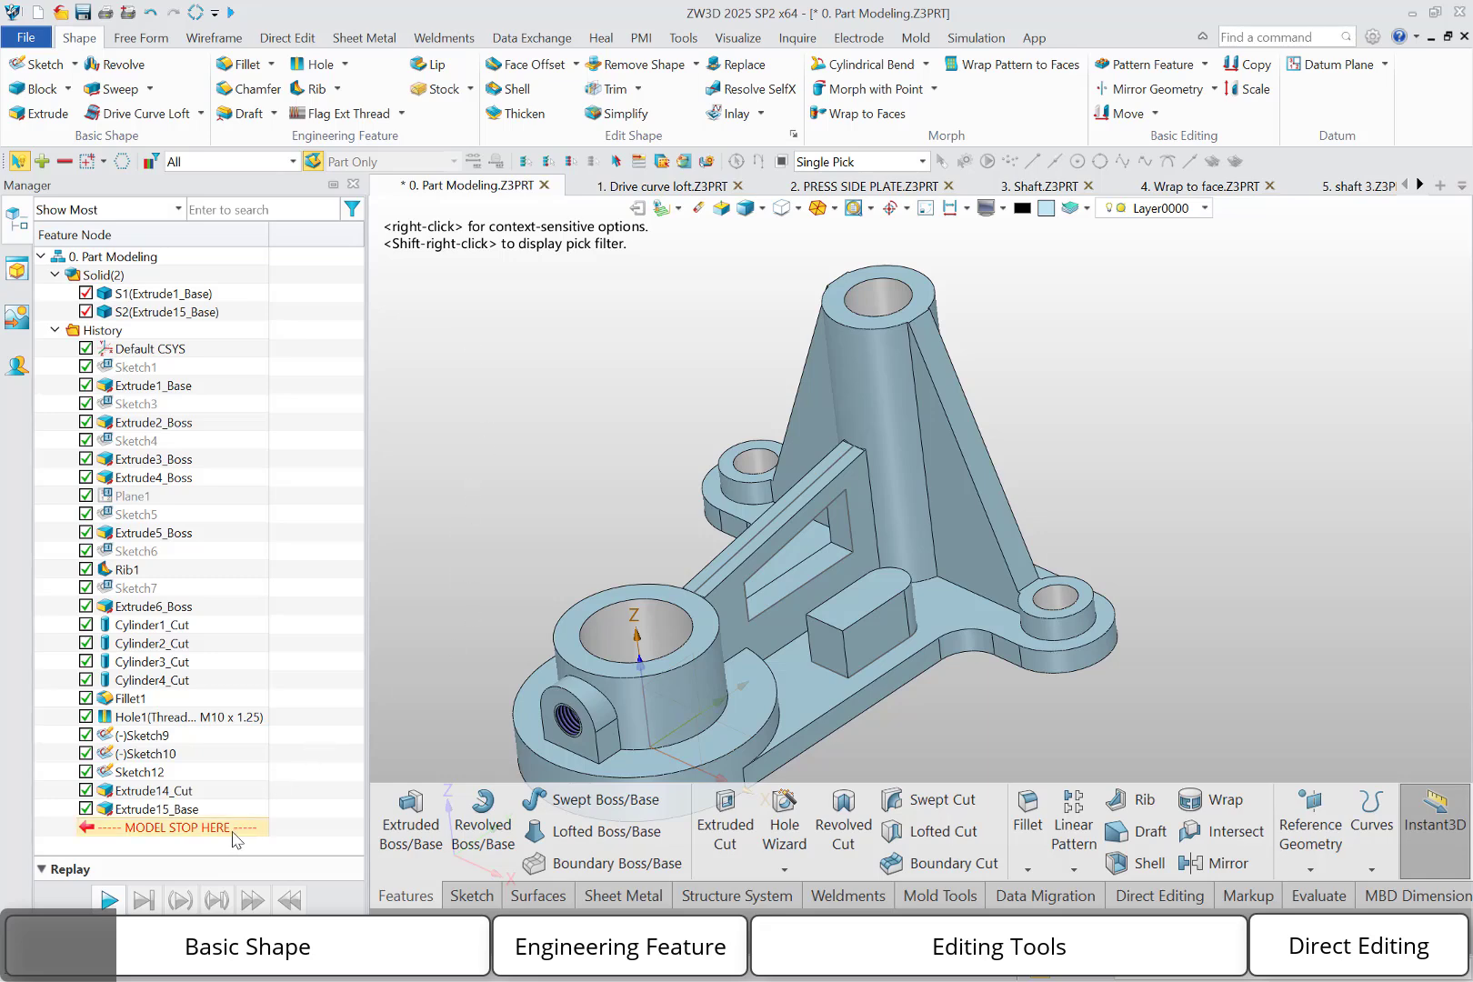
# Roll the history back before the base-plate sketch extrusion and extrude only the sketch's closed circle regions 15 mm as a separate base body
pyautogui.moveTo(232, 830); pyautogui.dragTo(227, 801)
pyautogui.middleClick(536, 442)
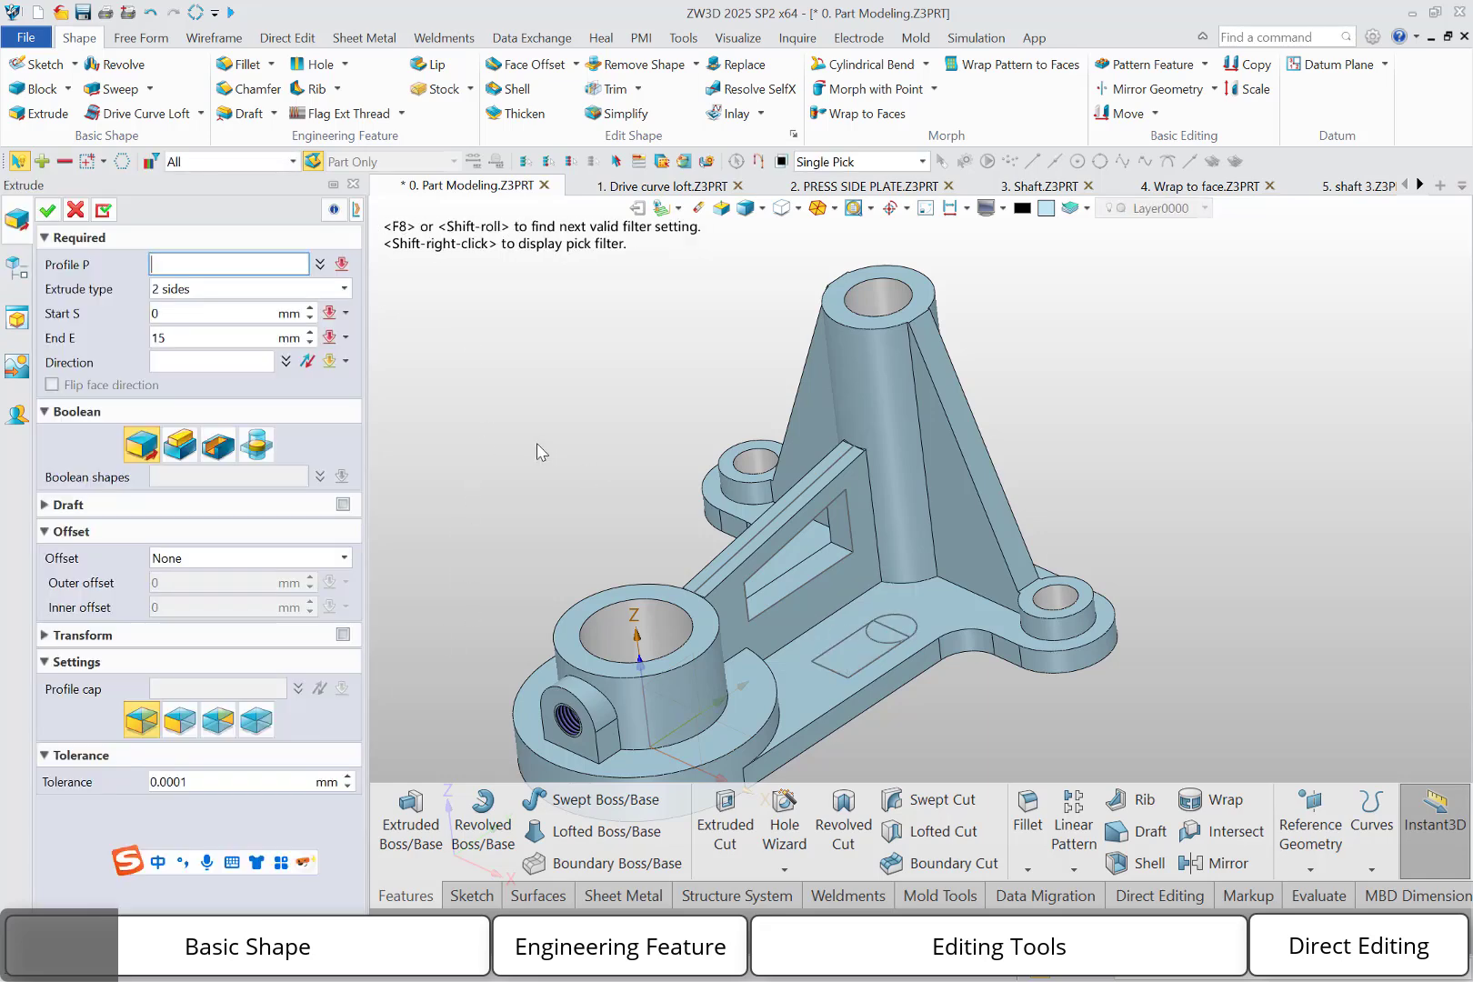
pyautogui.click(782, 164)
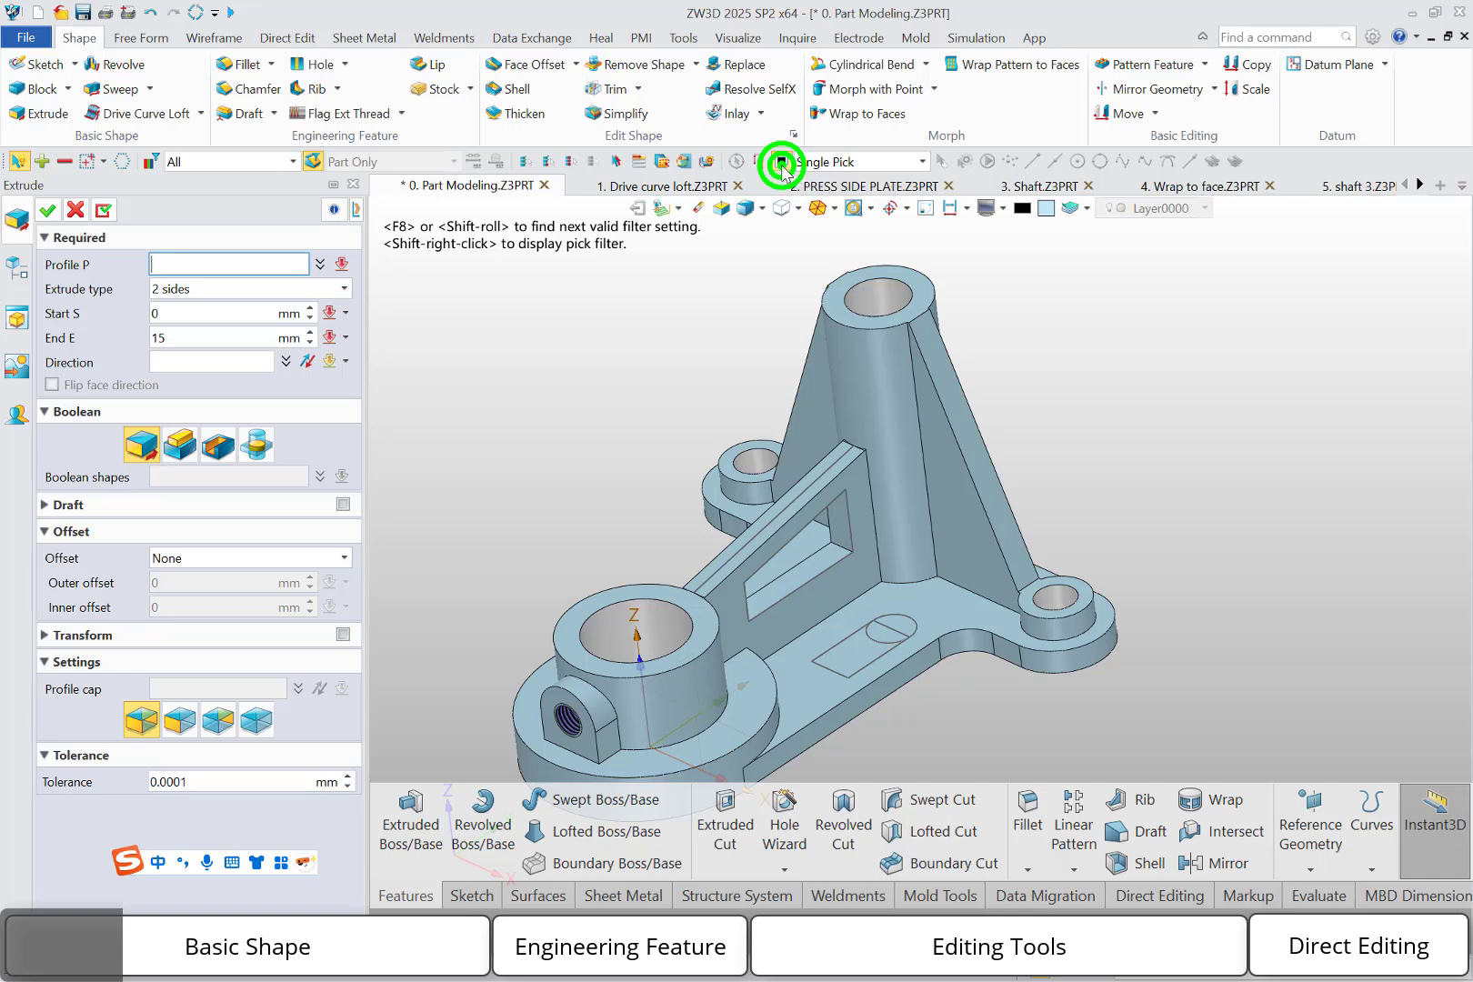
pyautogui.click(892, 631)
pyautogui.click(891, 629)
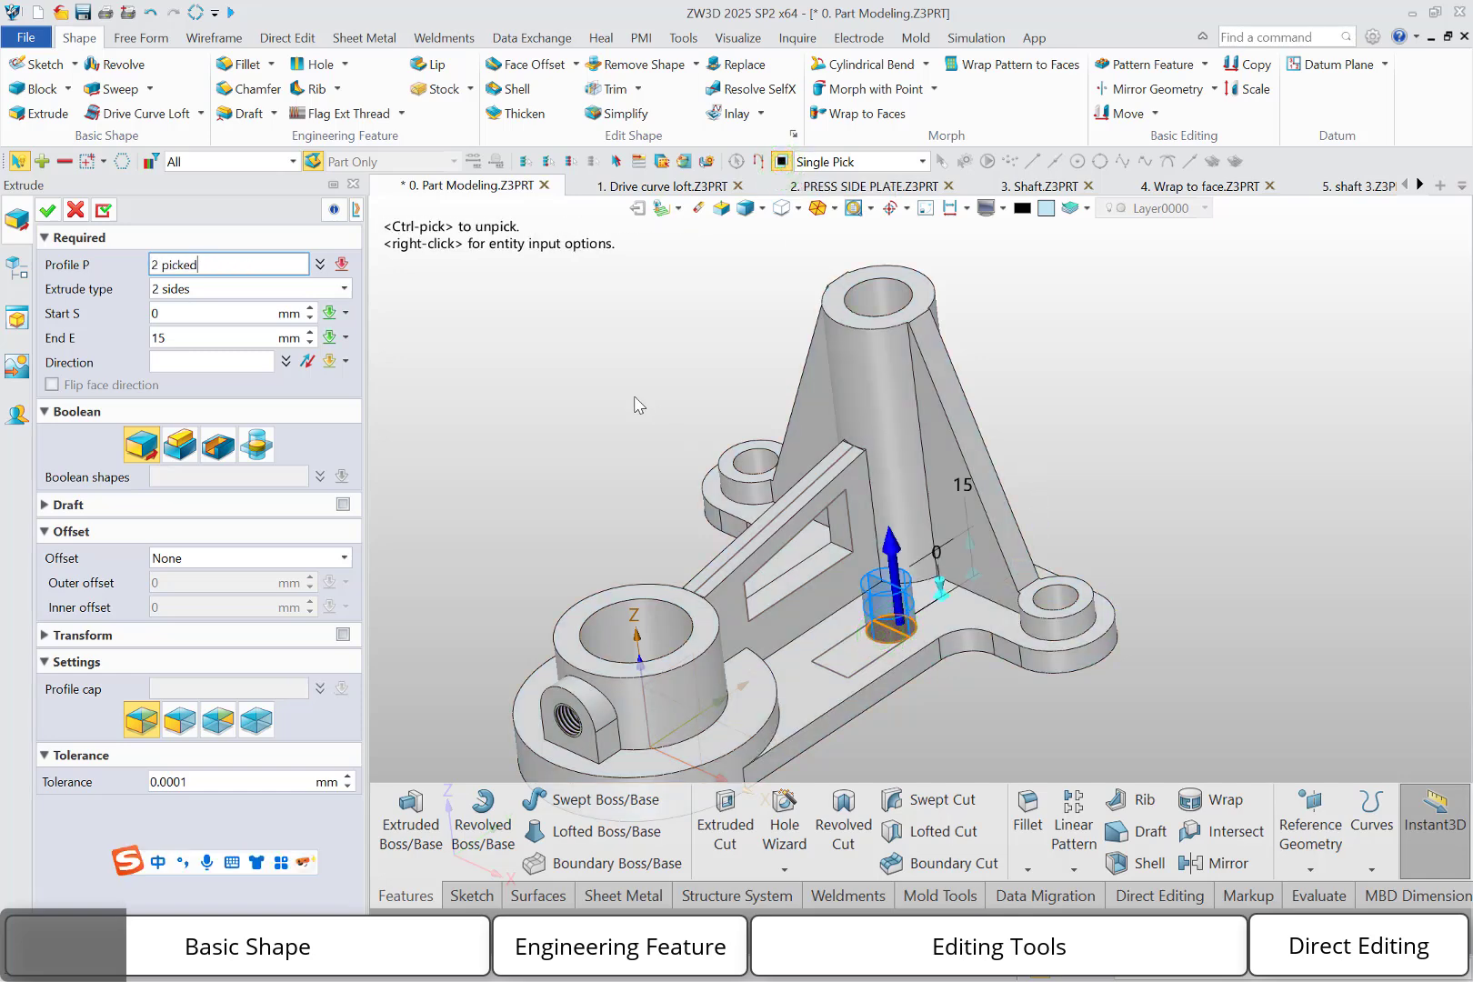
pyautogui.click(47, 210)
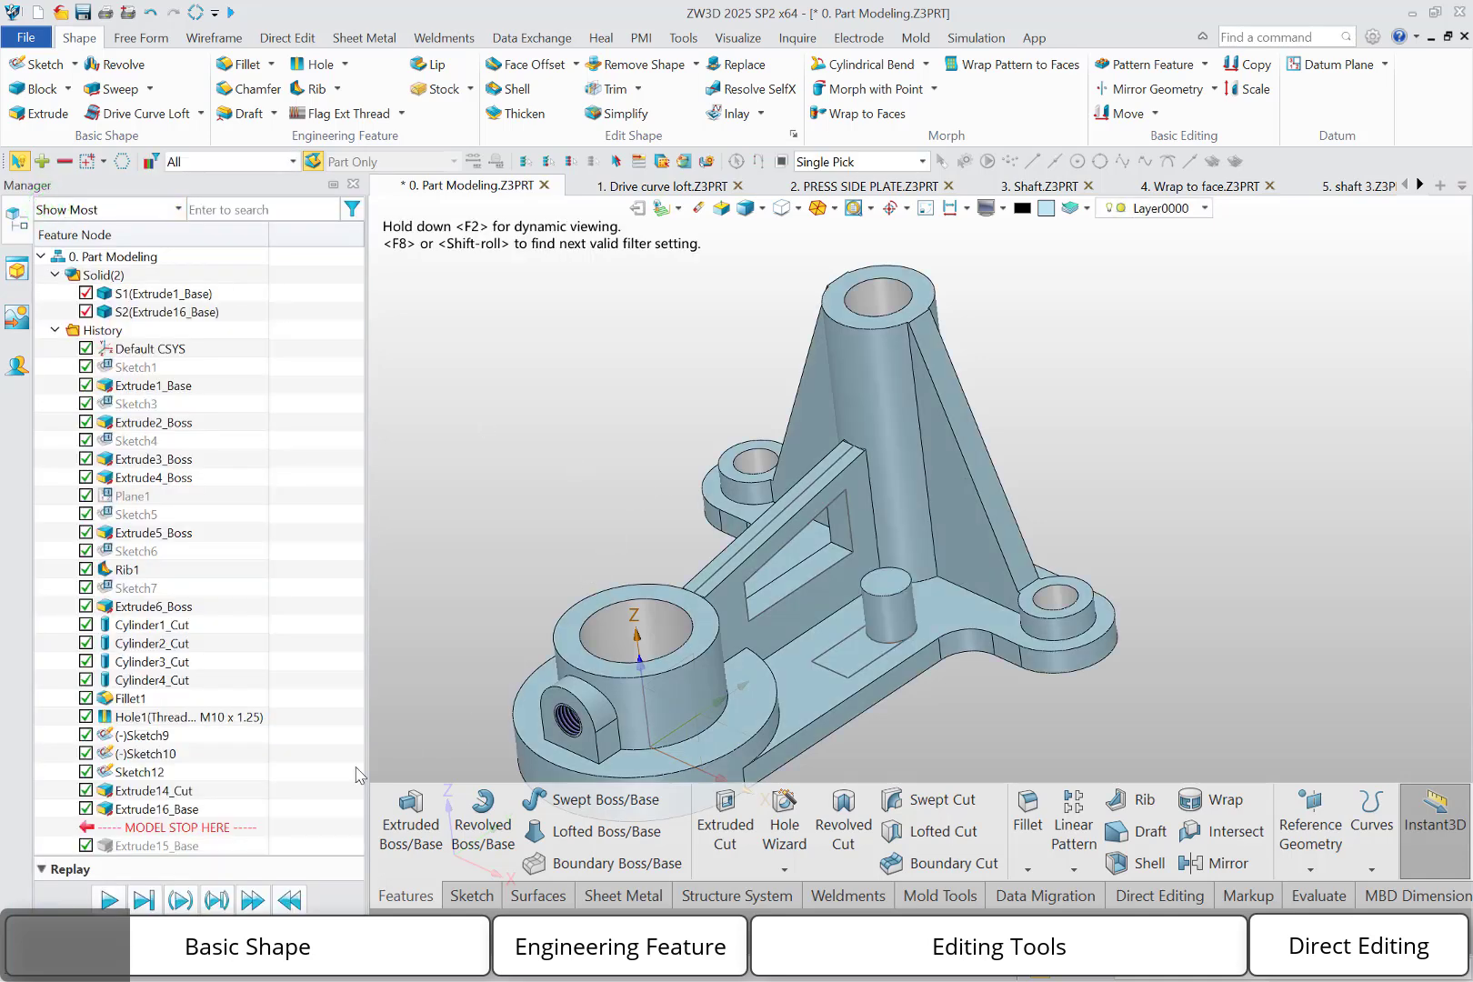
# Roll back before the cylinder and extrude the sketch region outside the circle 15 mm as a separate body, using Thicken with a 2 mm outer offset
pyautogui.moveTo(201, 829); pyautogui.dragTo(202, 806)
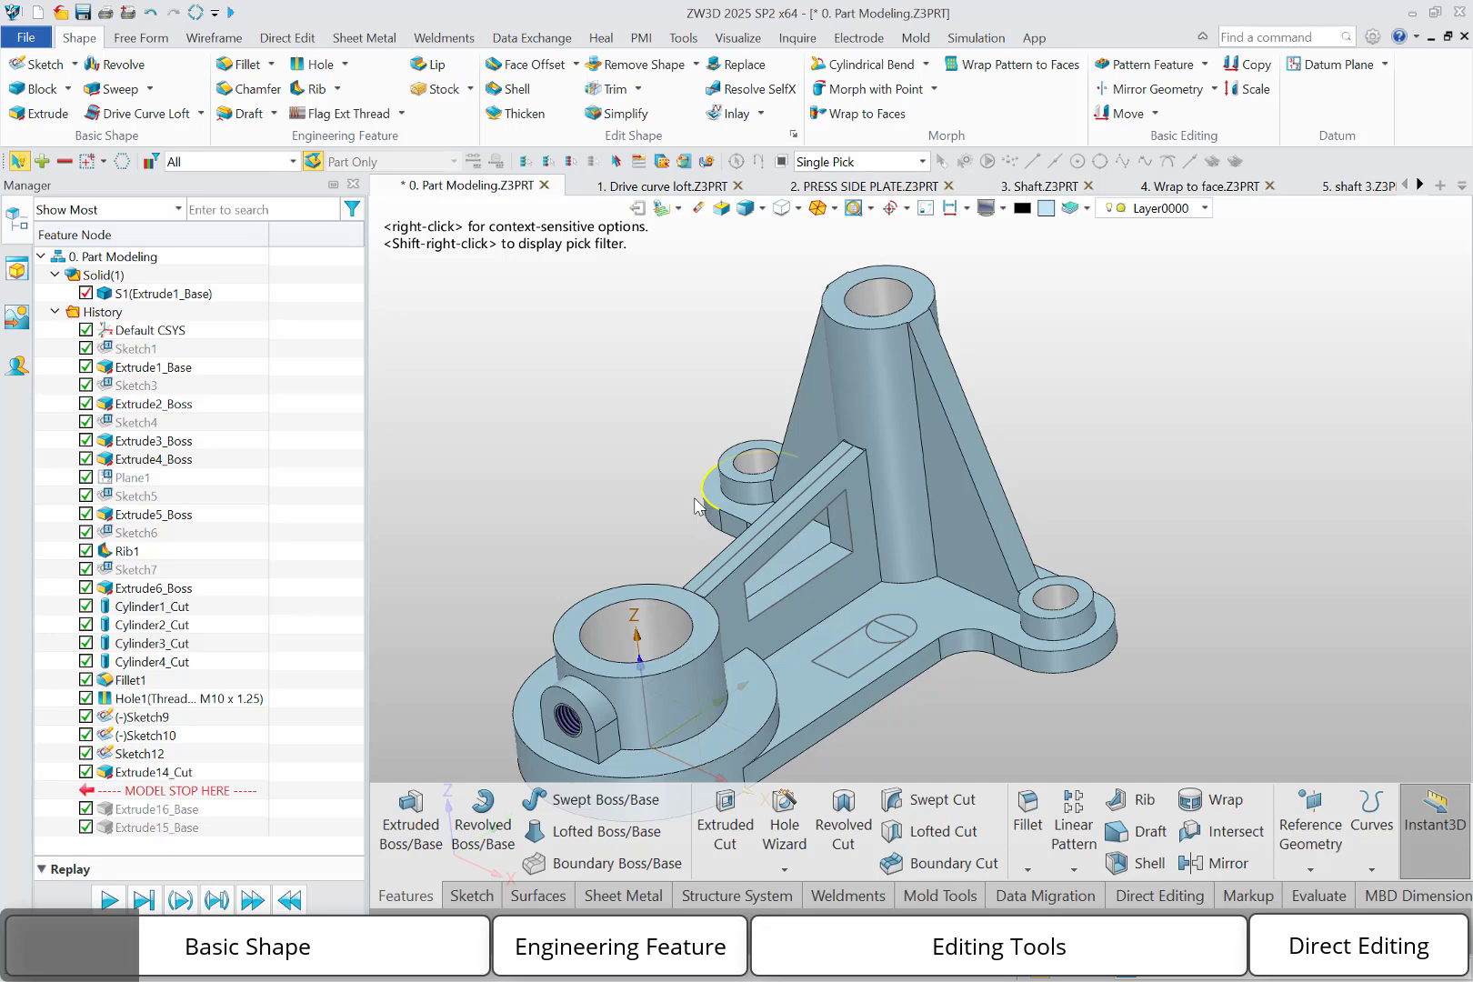
pyautogui.middleClick(643, 465)
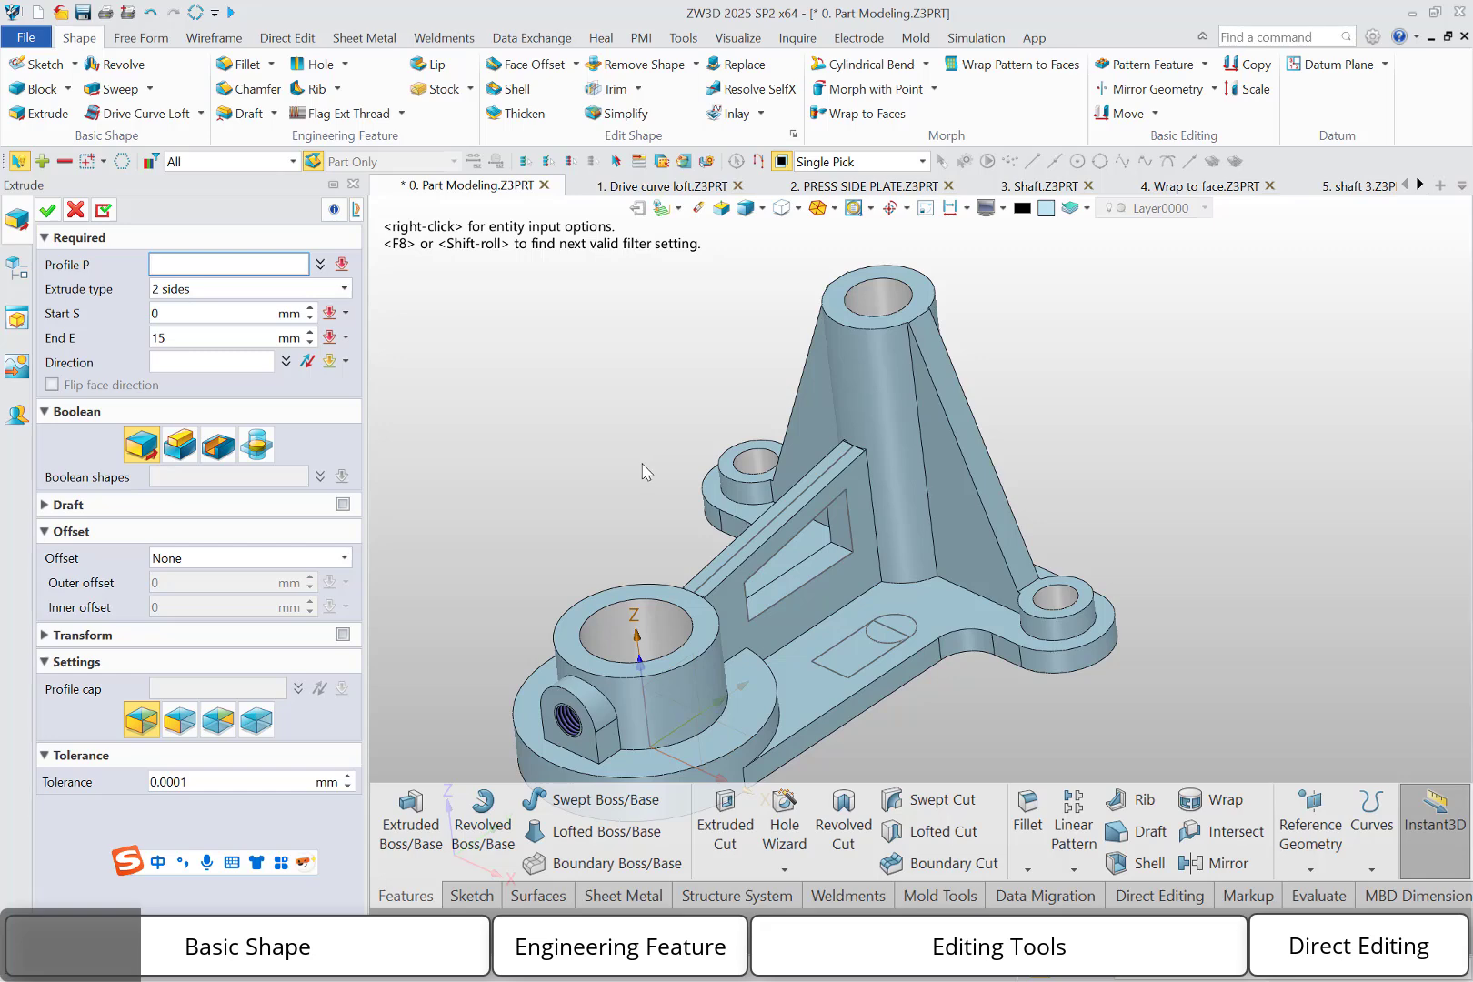
pyautogui.click(748, 619)
pyautogui.click(846, 670)
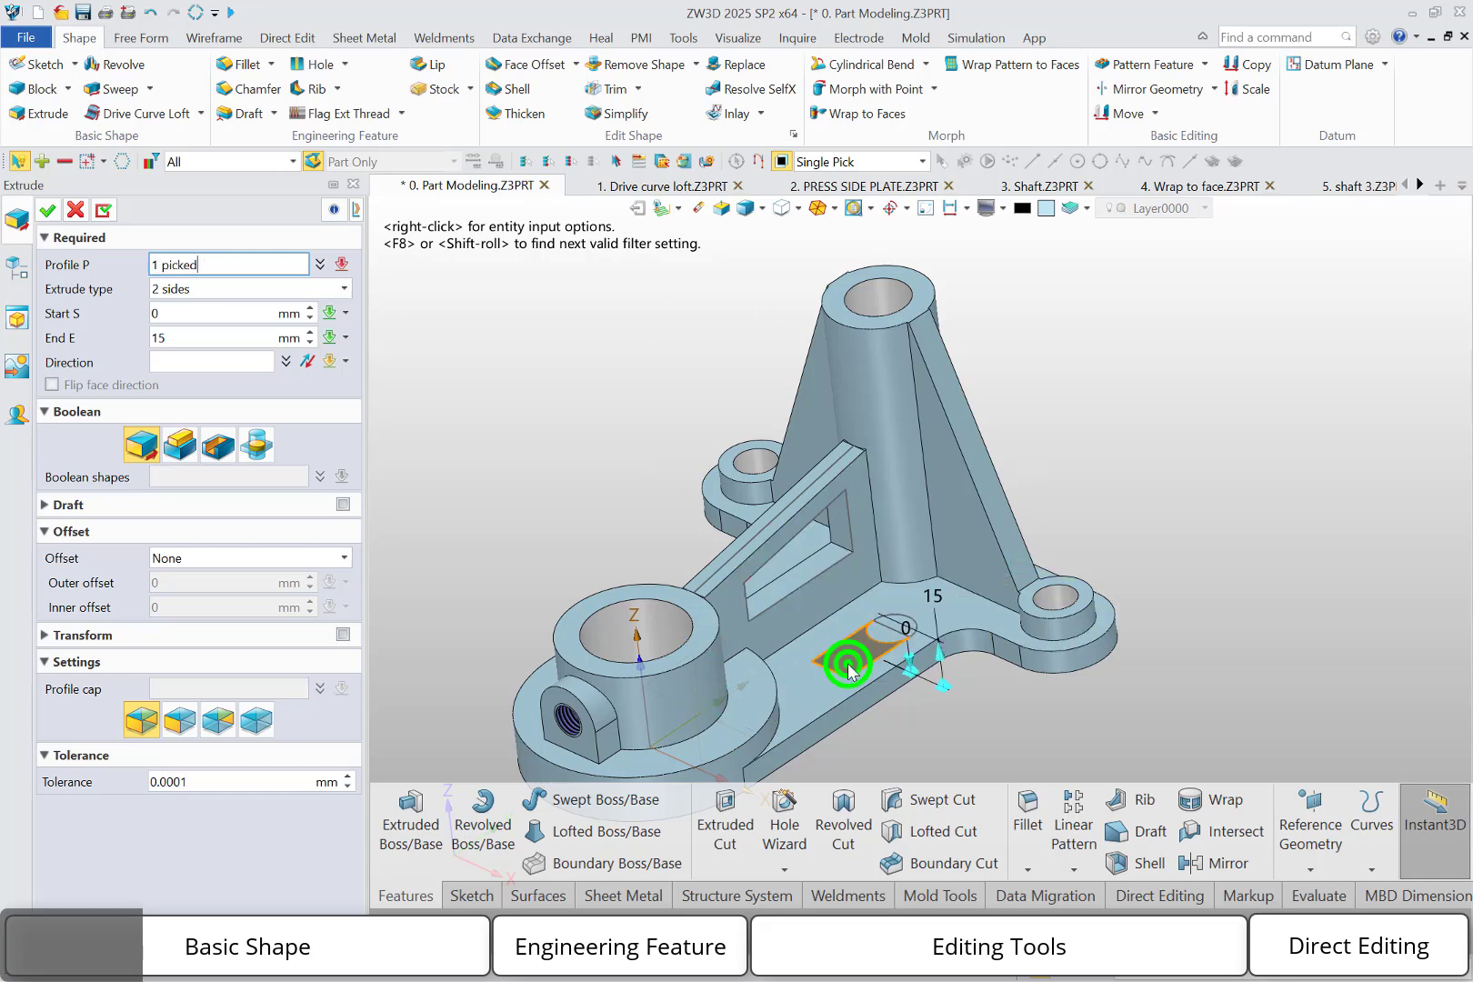
pyautogui.click(320, 561)
pyautogui.click(267, 605)
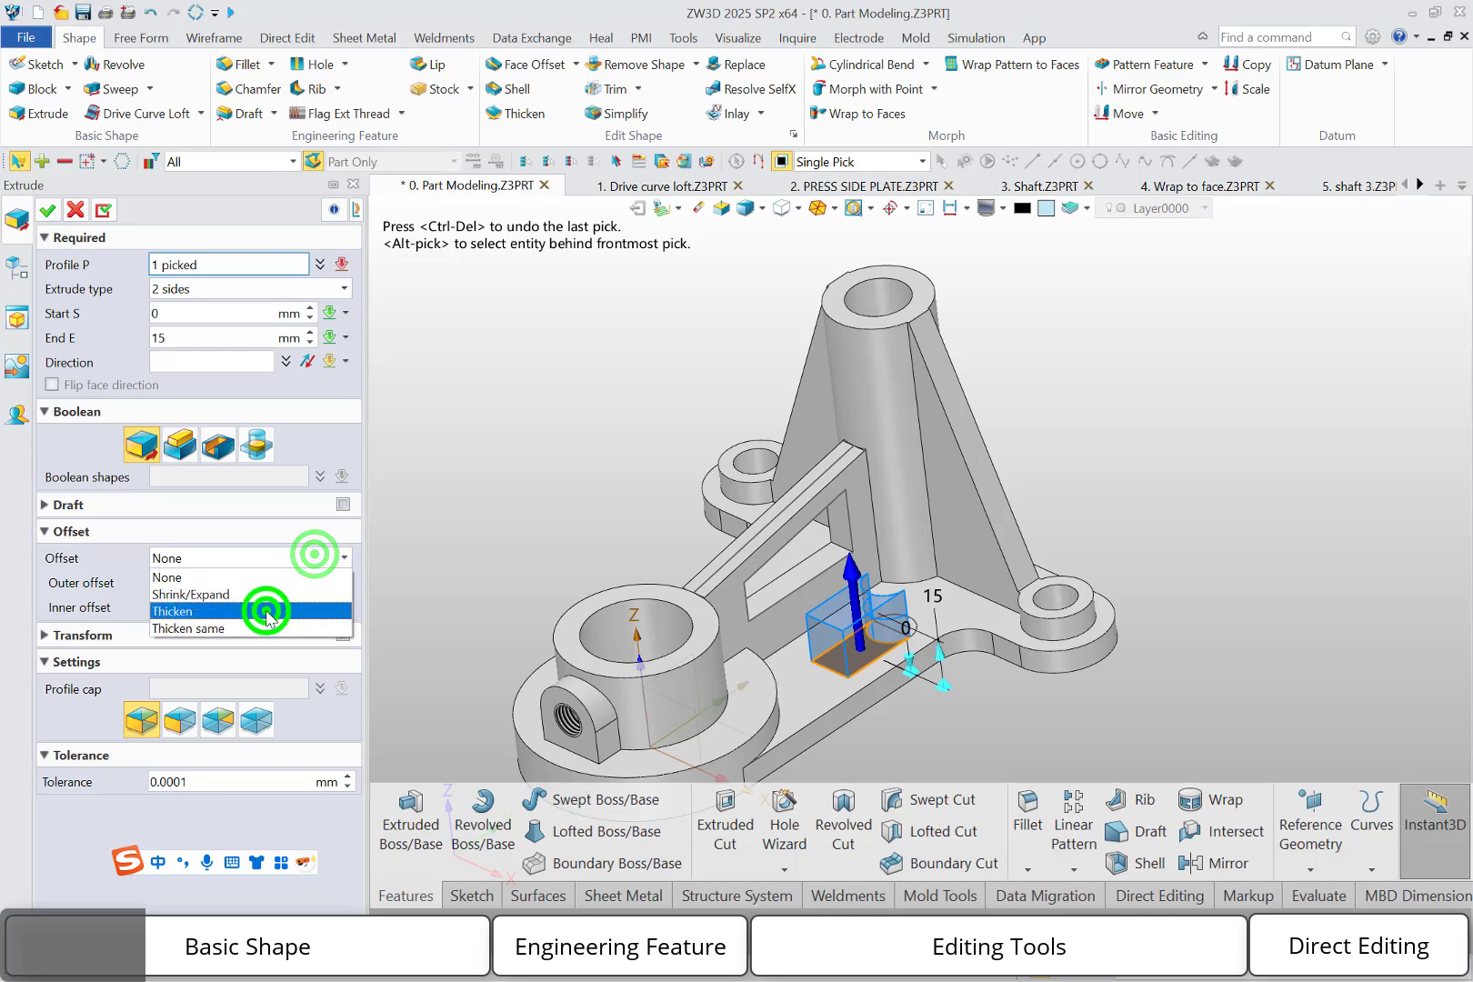
pyautogui.click(234, 587)
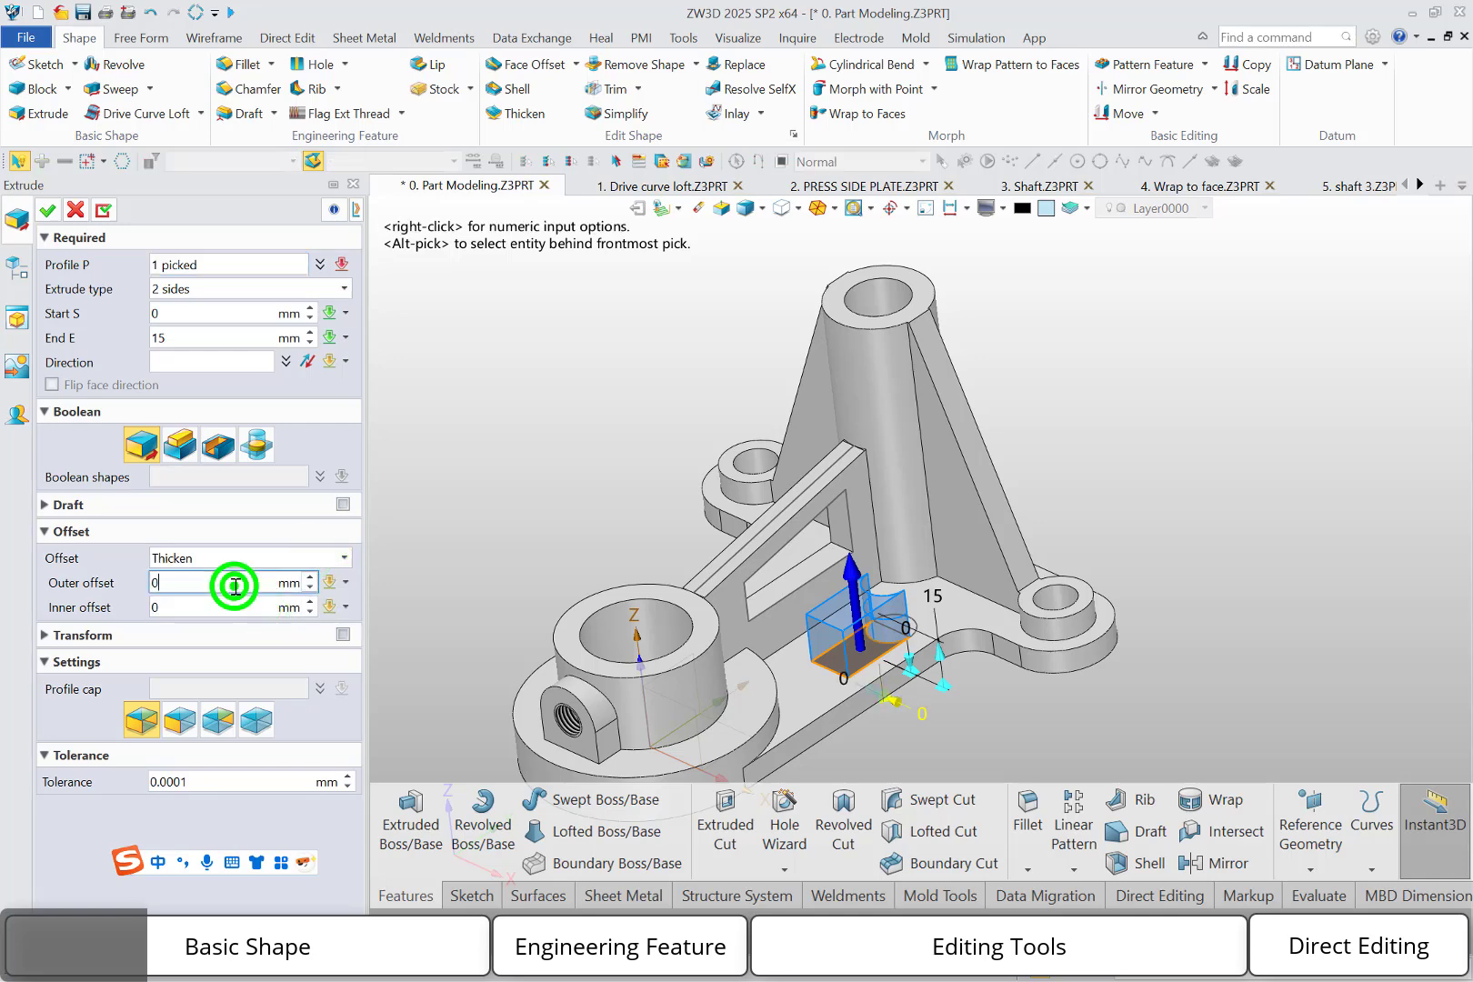
pyautogui.write('1')
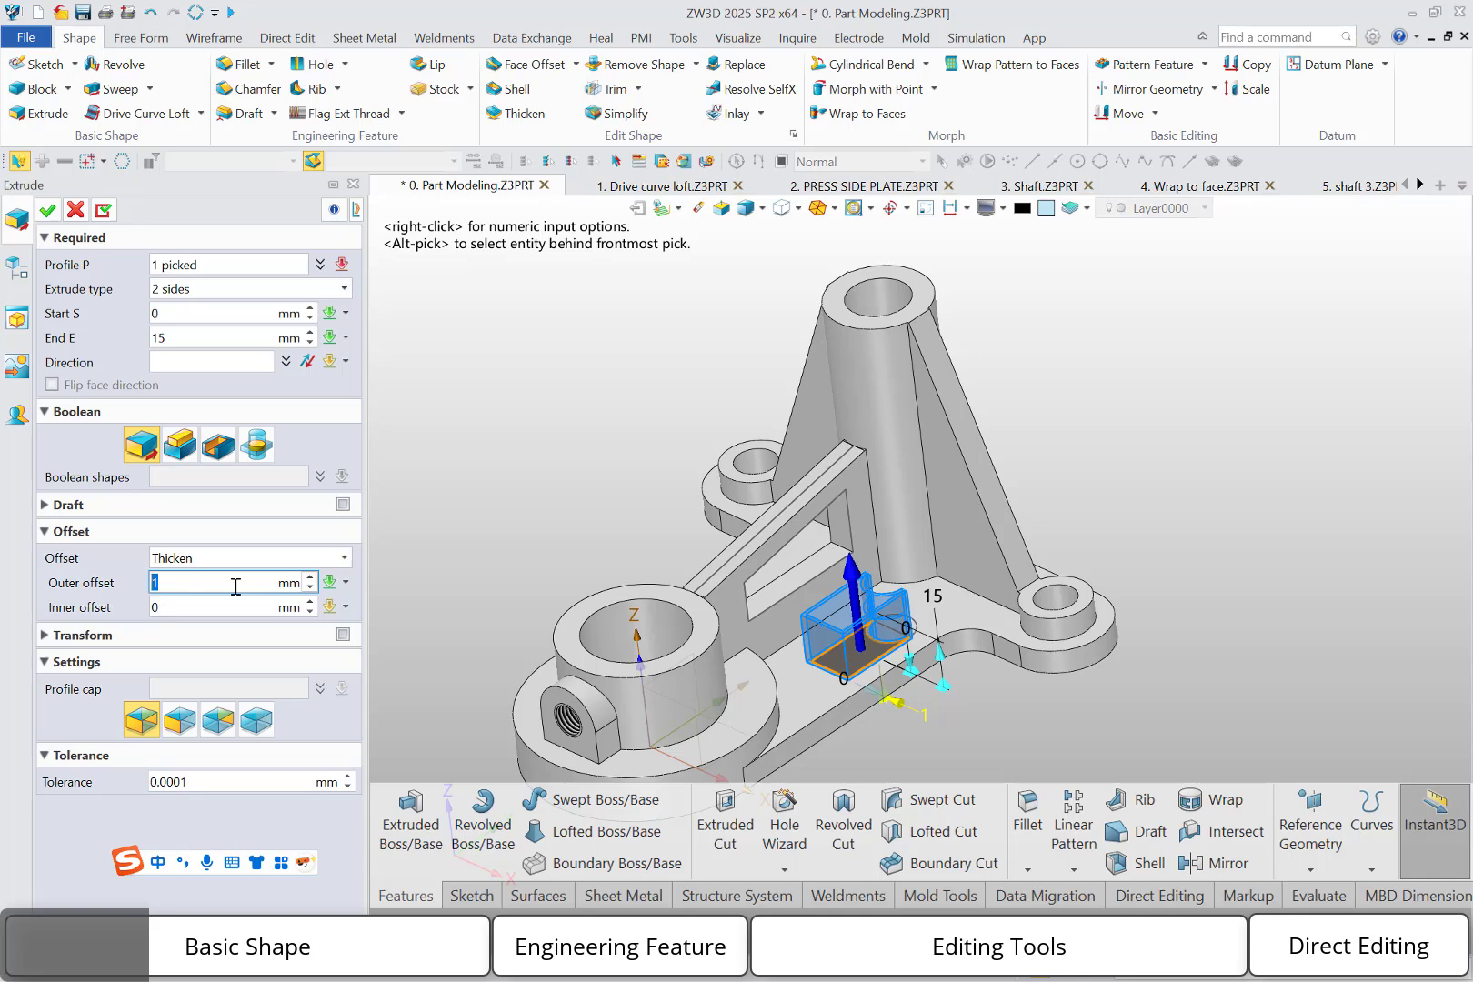
pyautogui.write('2')
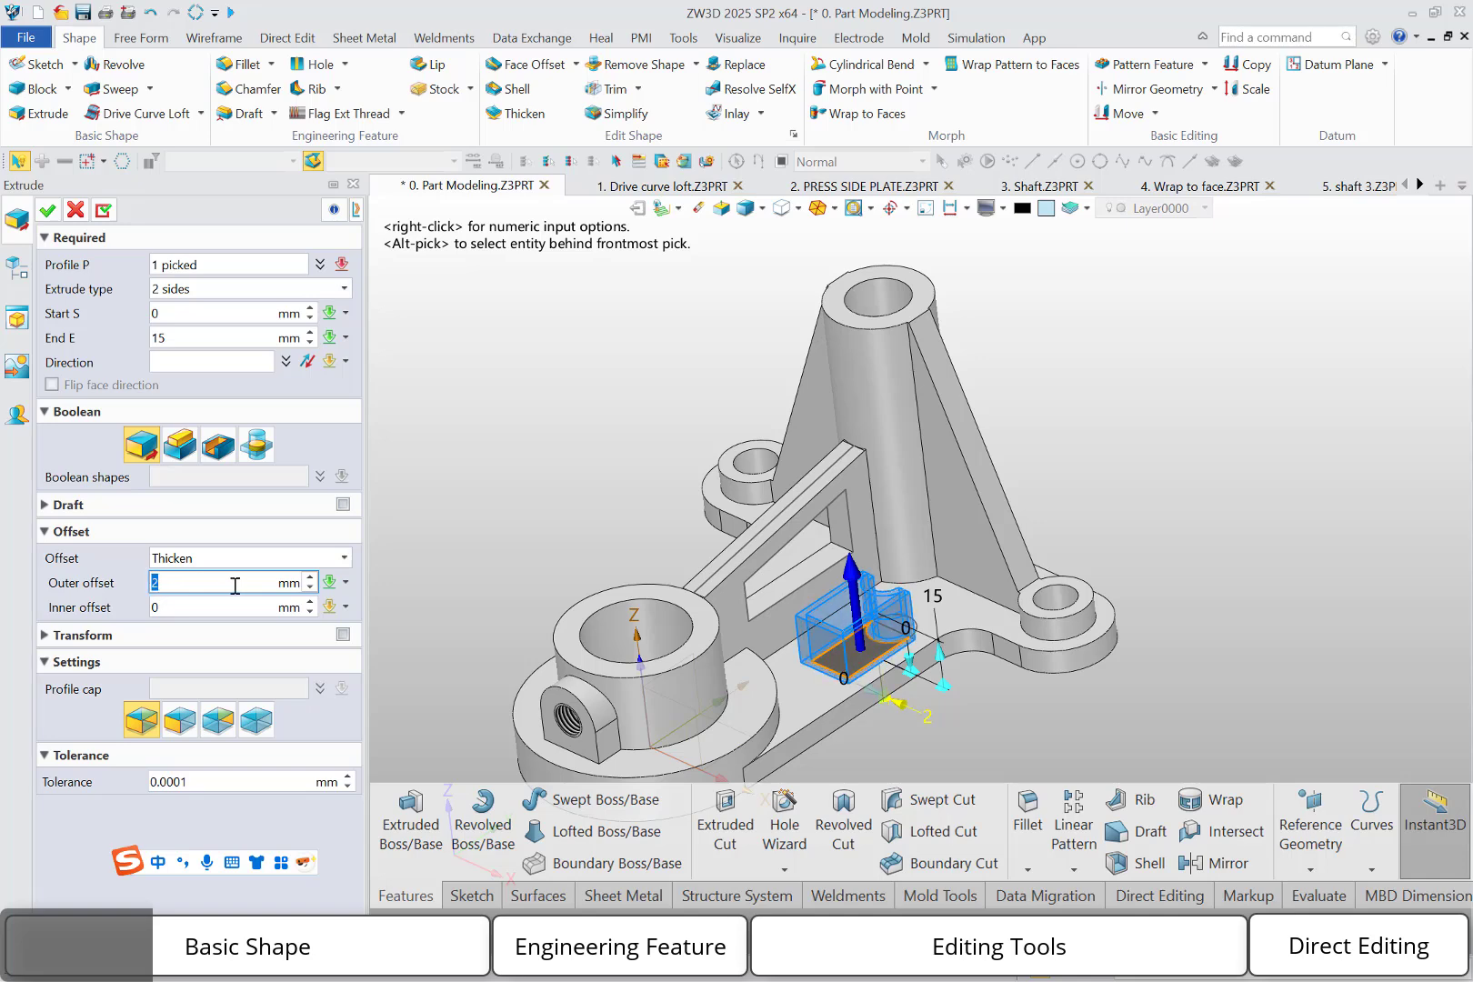
pyautogui.click(48, 210)
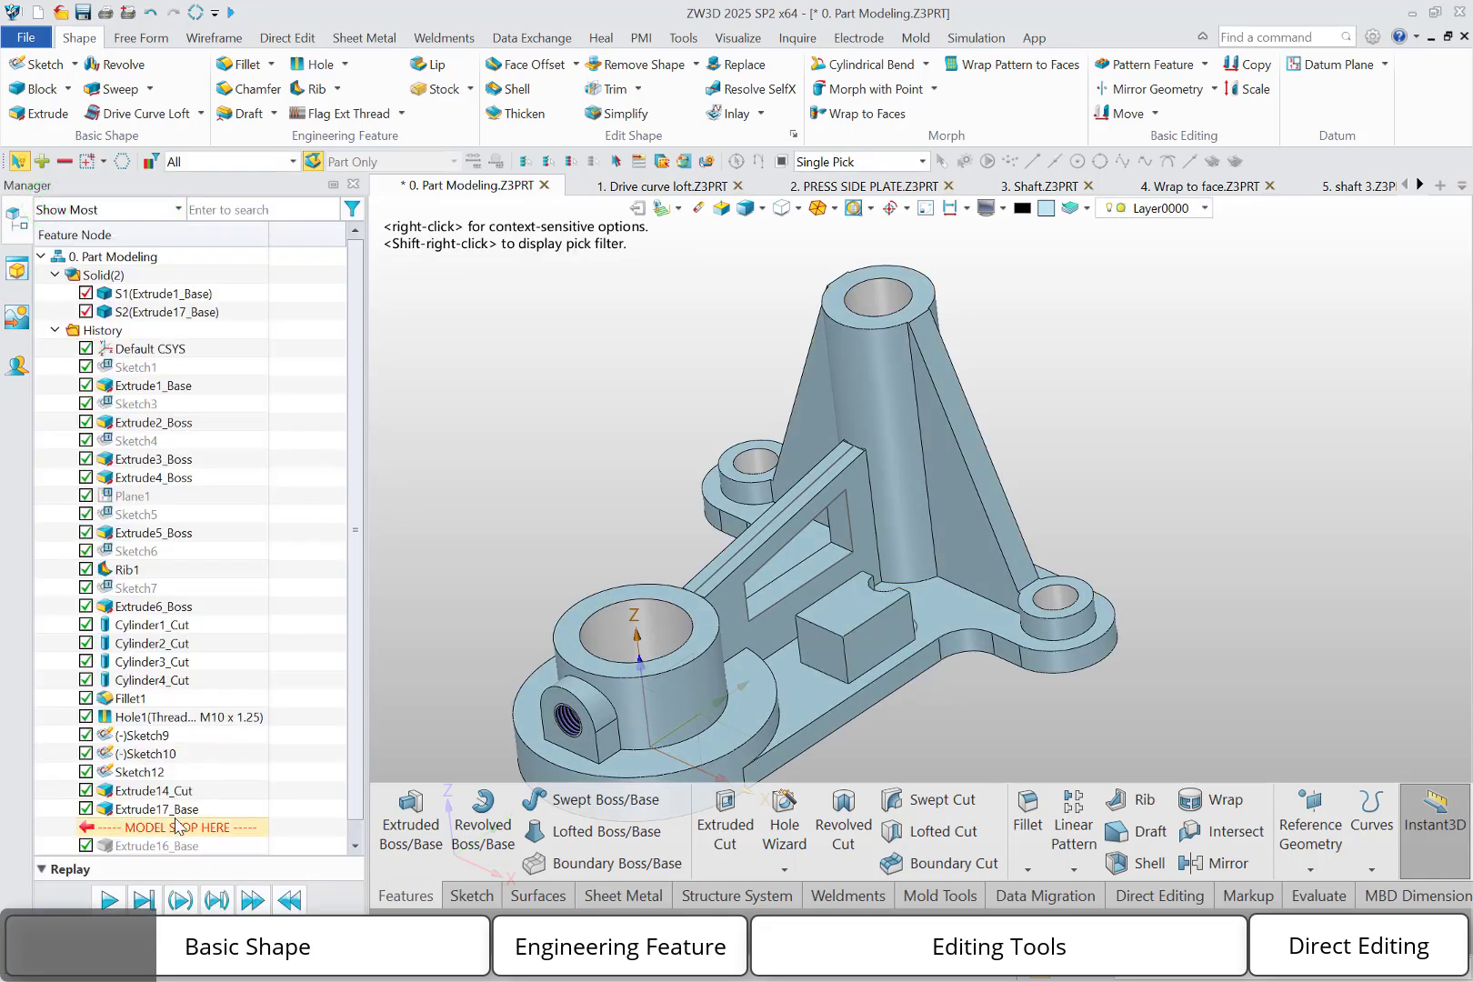
# Edit the thickened extrusion, keeping the outer offset at 2 mm and setting the inner offset to 1 mm to form a thin-walled body
pyautogui.doubleClick(168, 809)
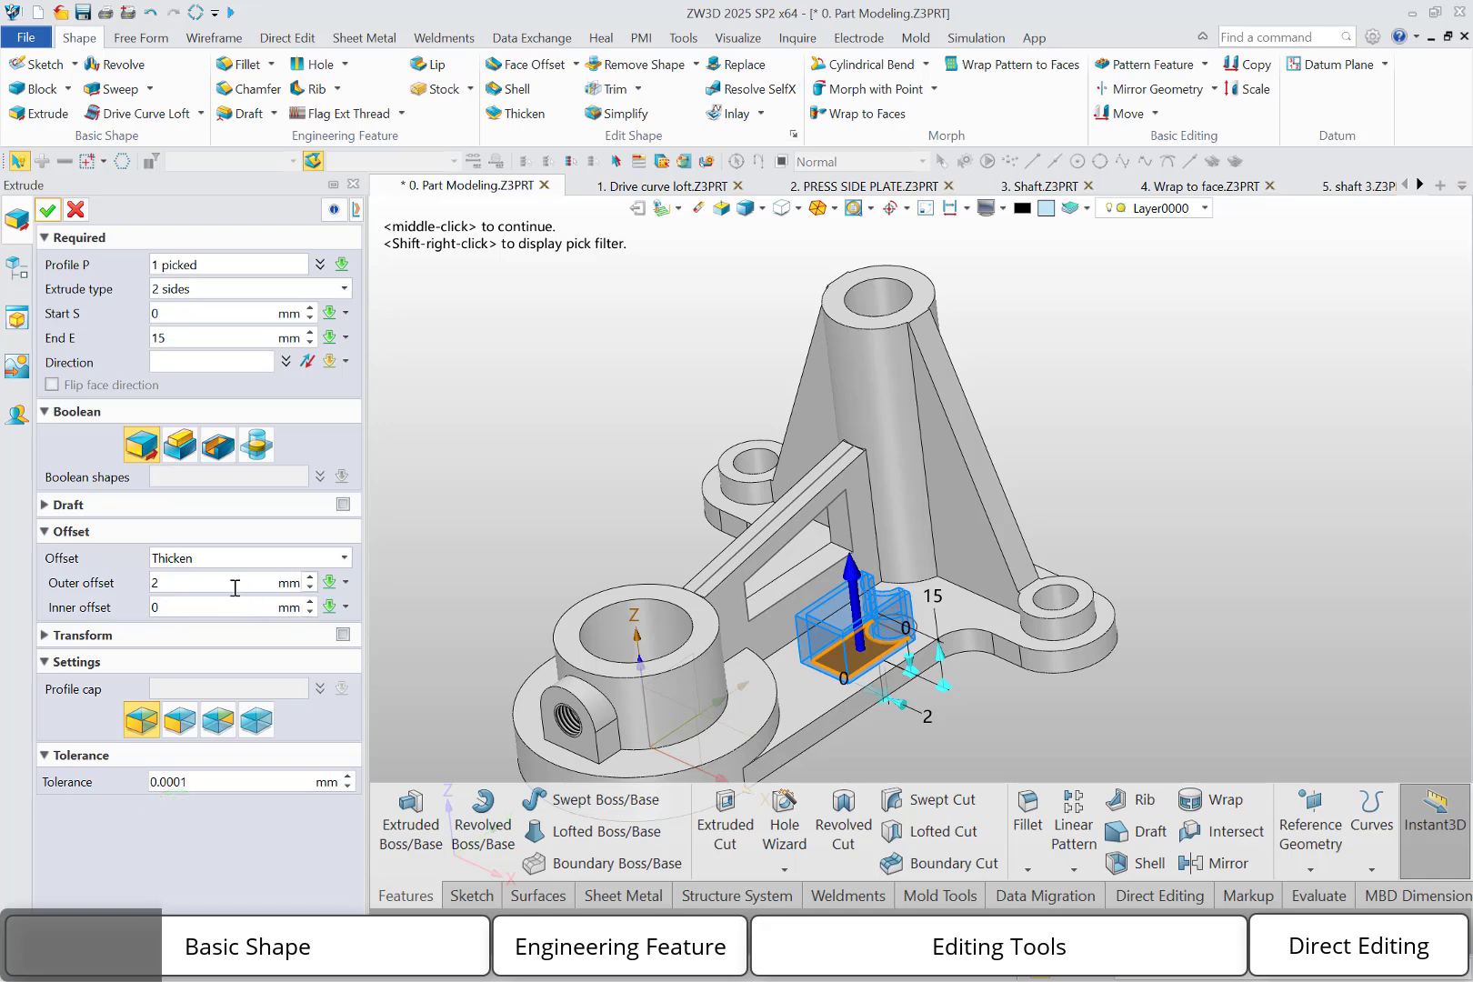
pyautogui.click(204, 581)
pyautogui.scroll(2, 205, 581)
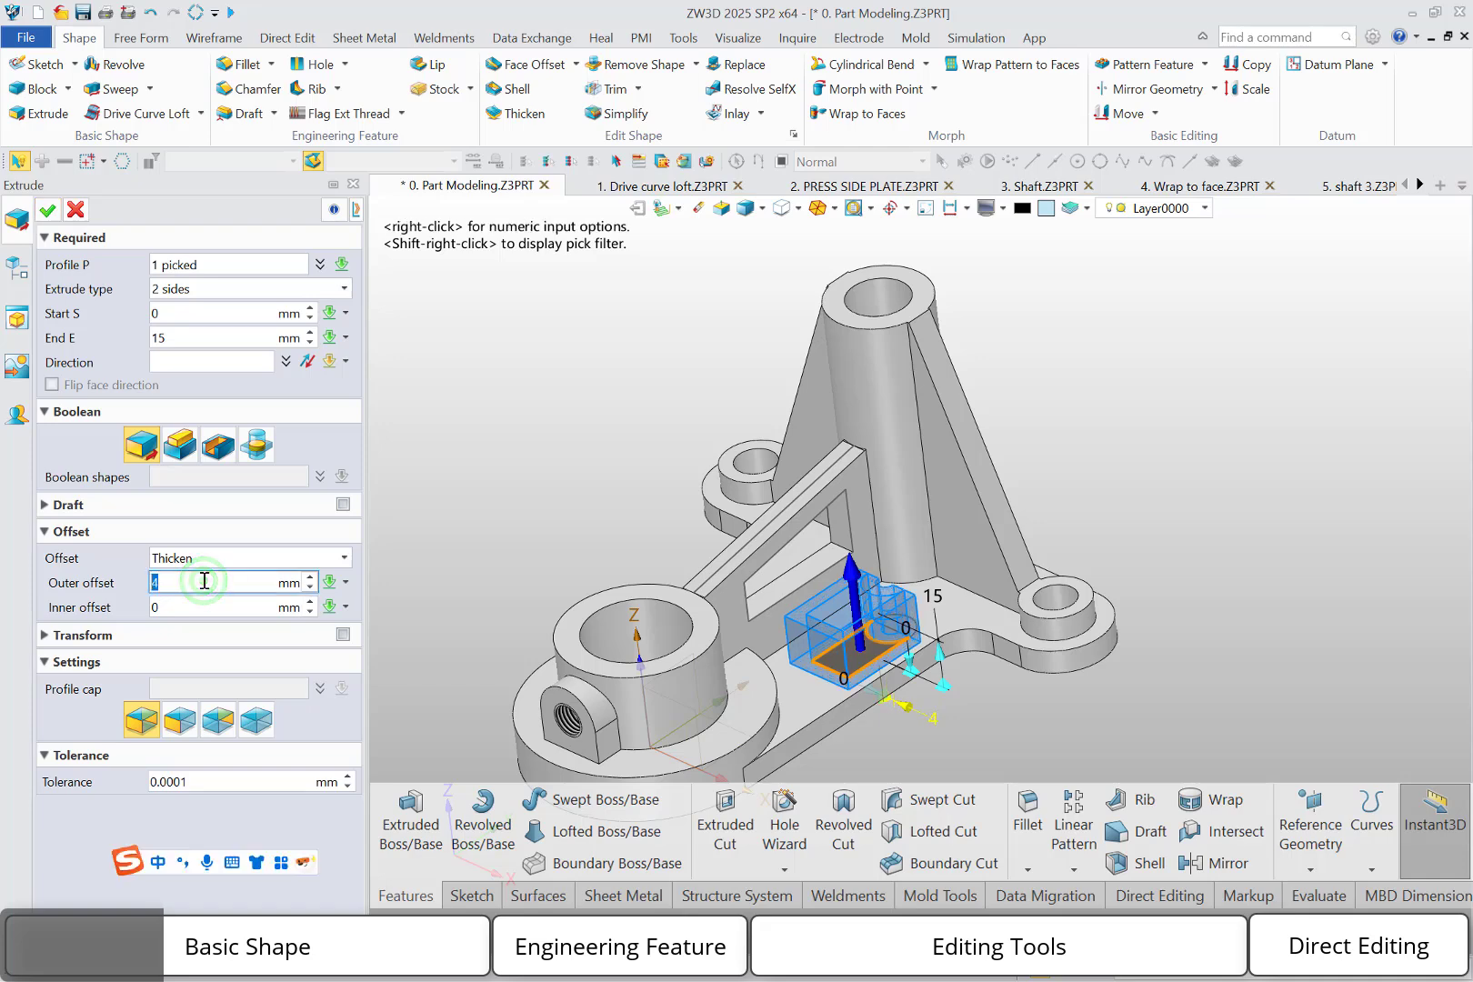
pyautogui.scroll(-2, 204, 581)
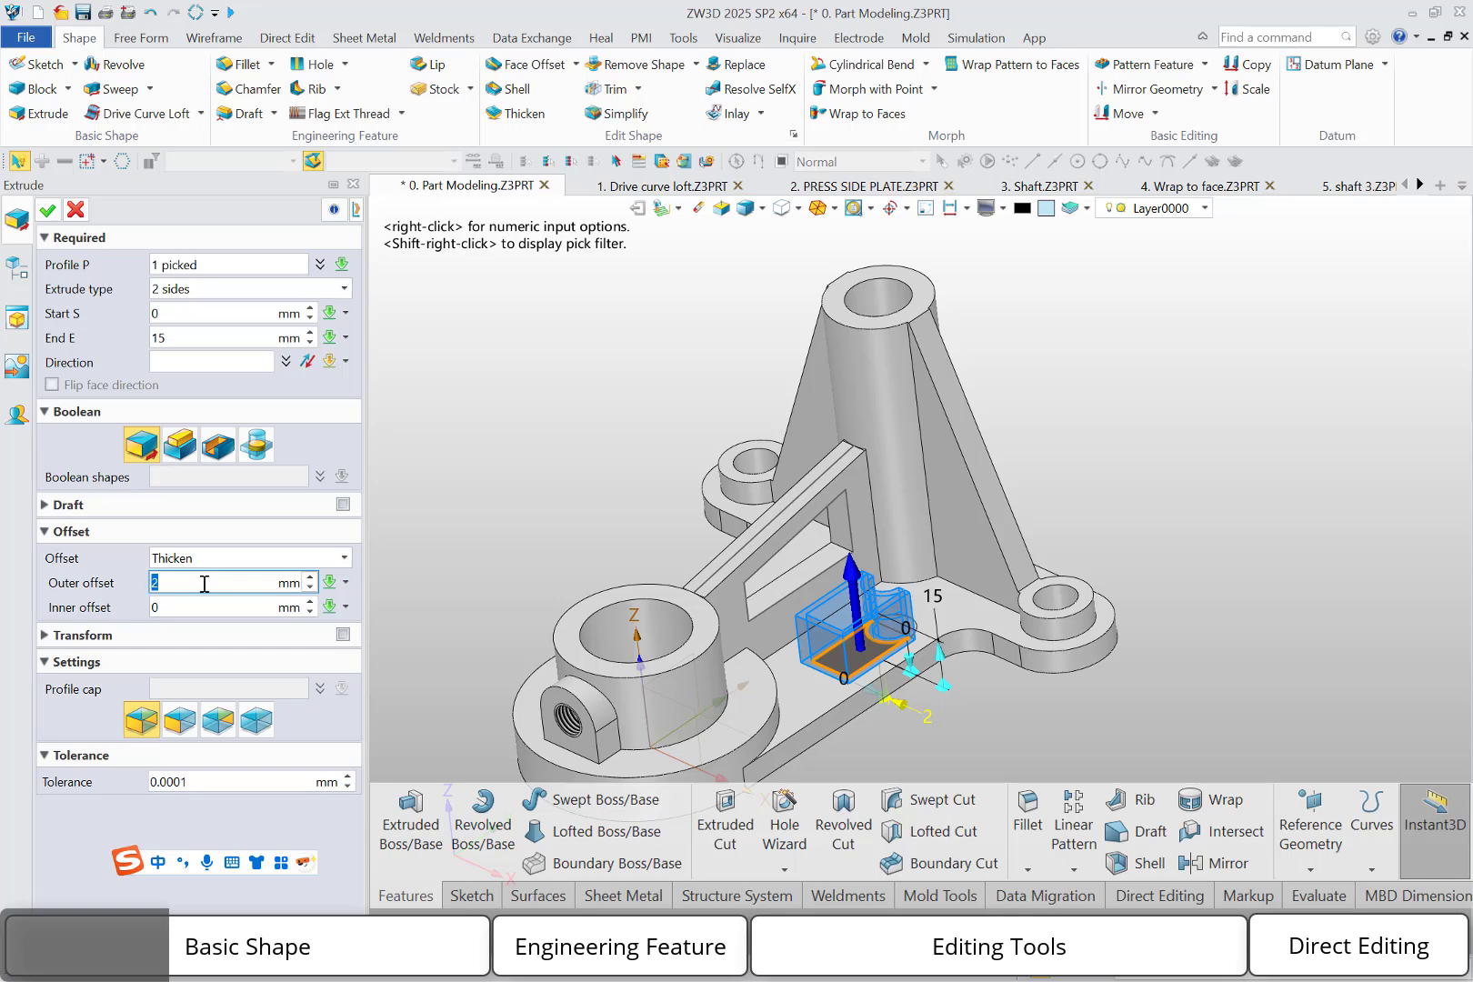
pyautogui.click(188, 604)
pyautogui.scroll(1, 189, 606)
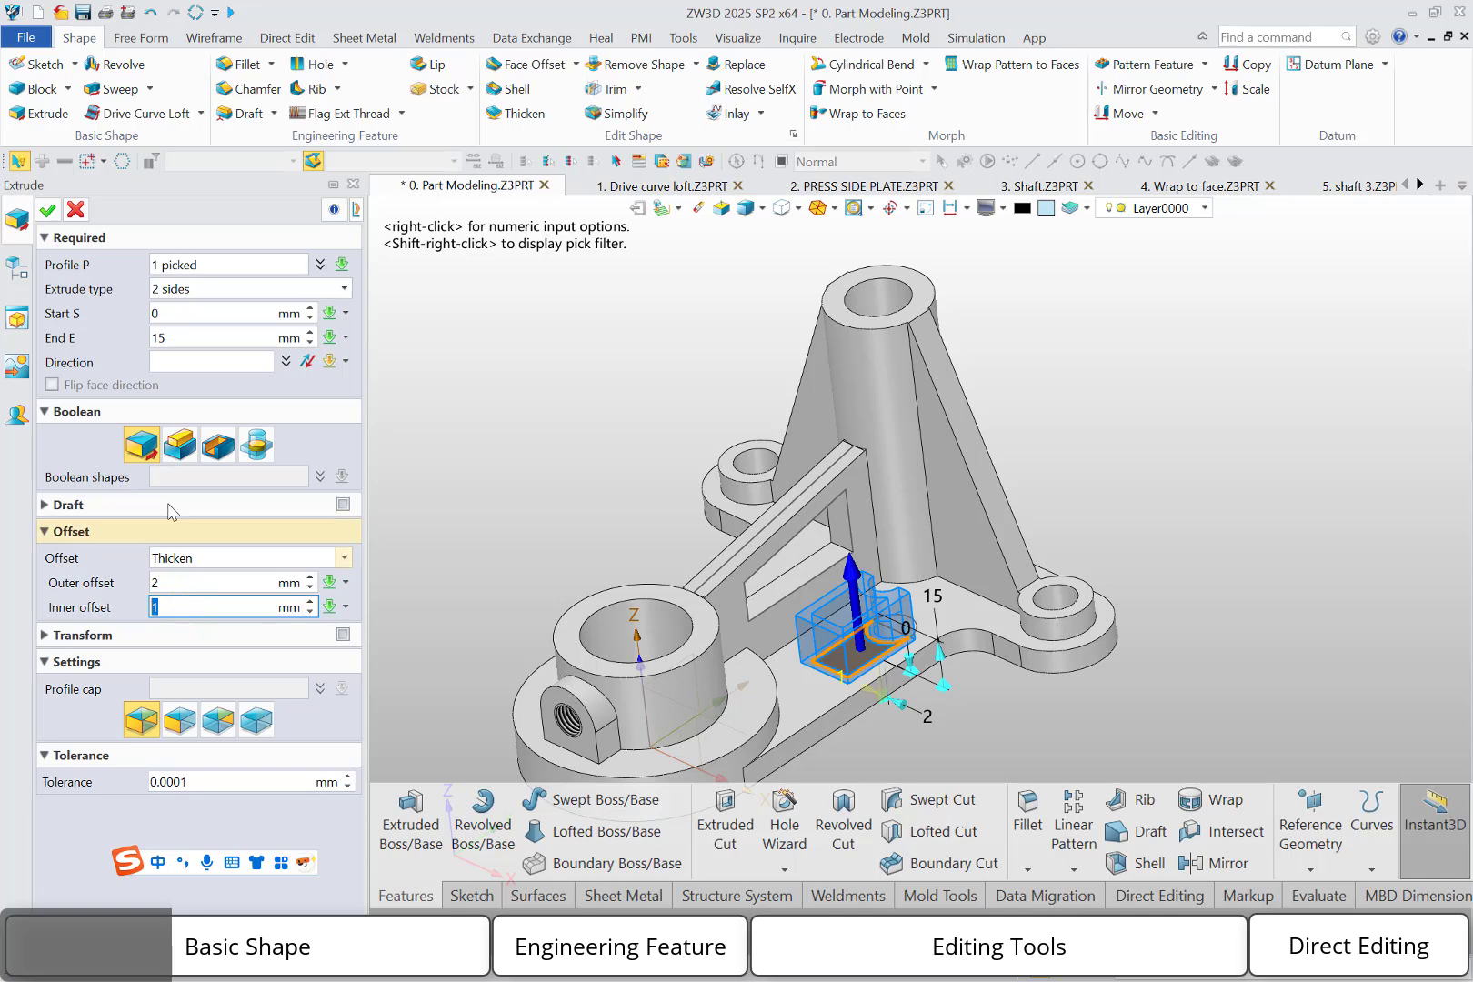
pyautogui.click(47, 210)
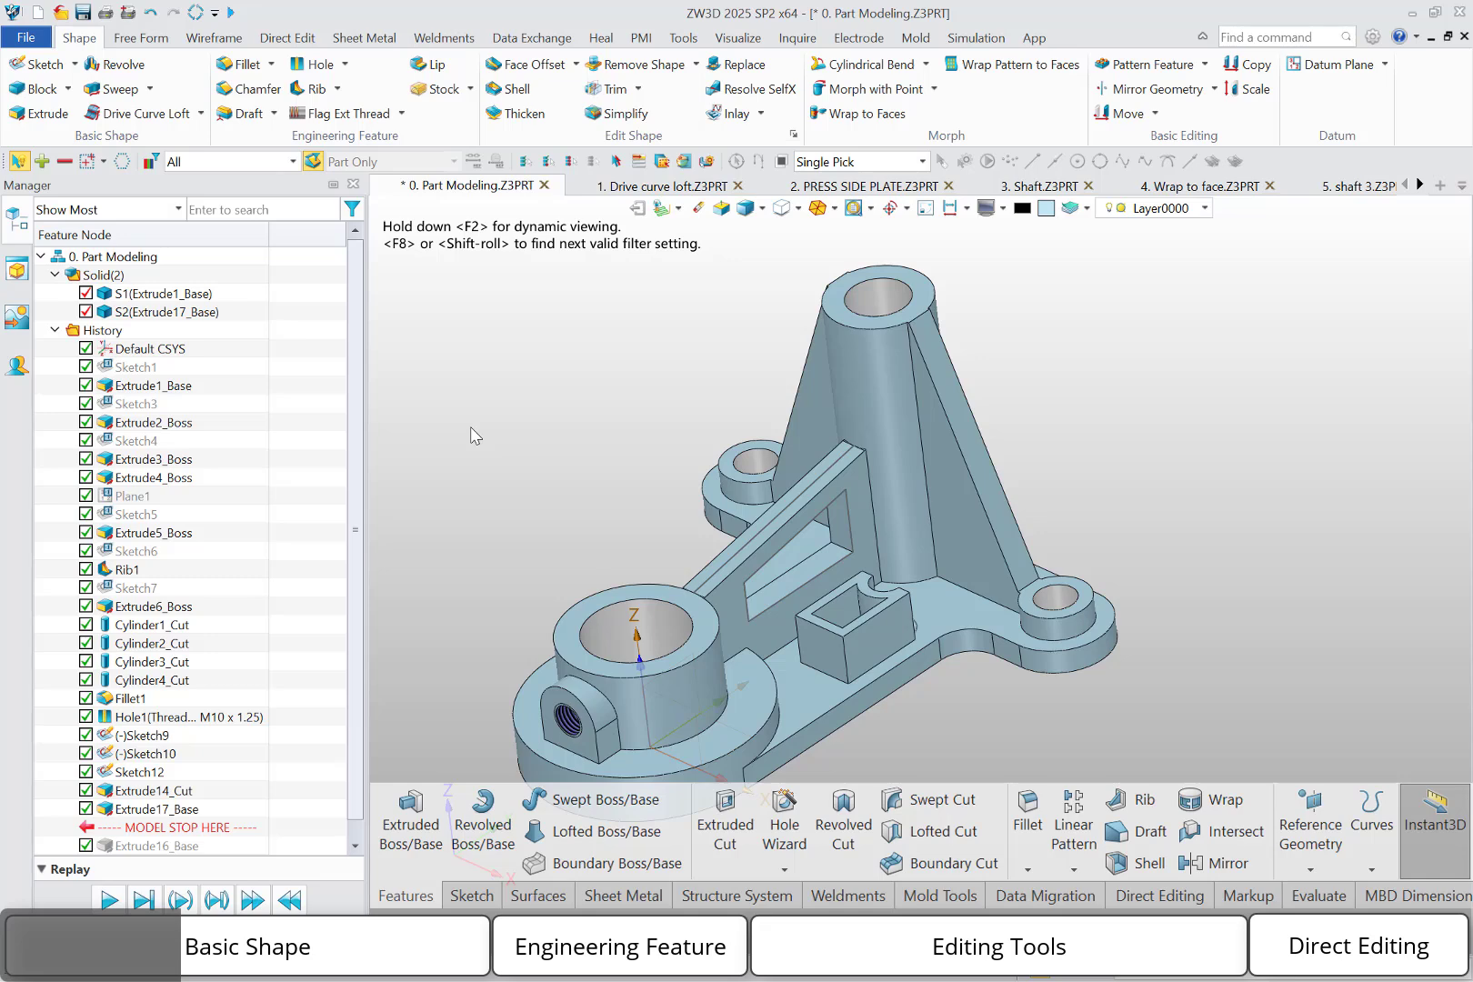
# Roll the history back before the thin-walled extrusion and extrude the open sketch line along the rib 15 mm as a separate base shape
pyautogui.moveTo(232, 826); pyautogui.dragTo(227, 812)
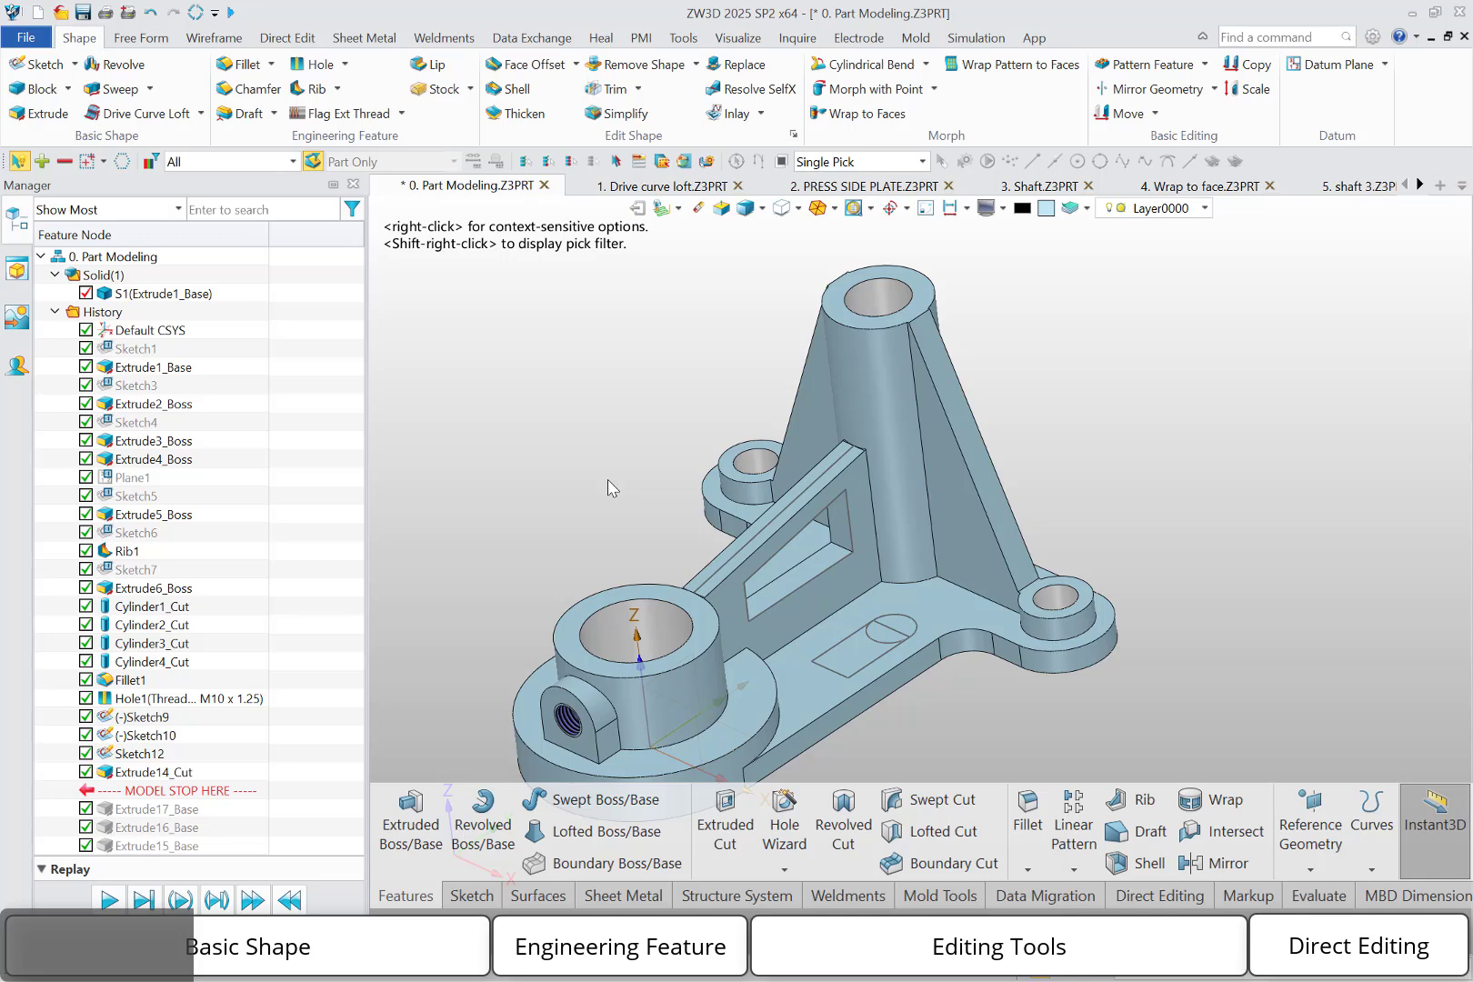
pyautogui.click(754, 538)
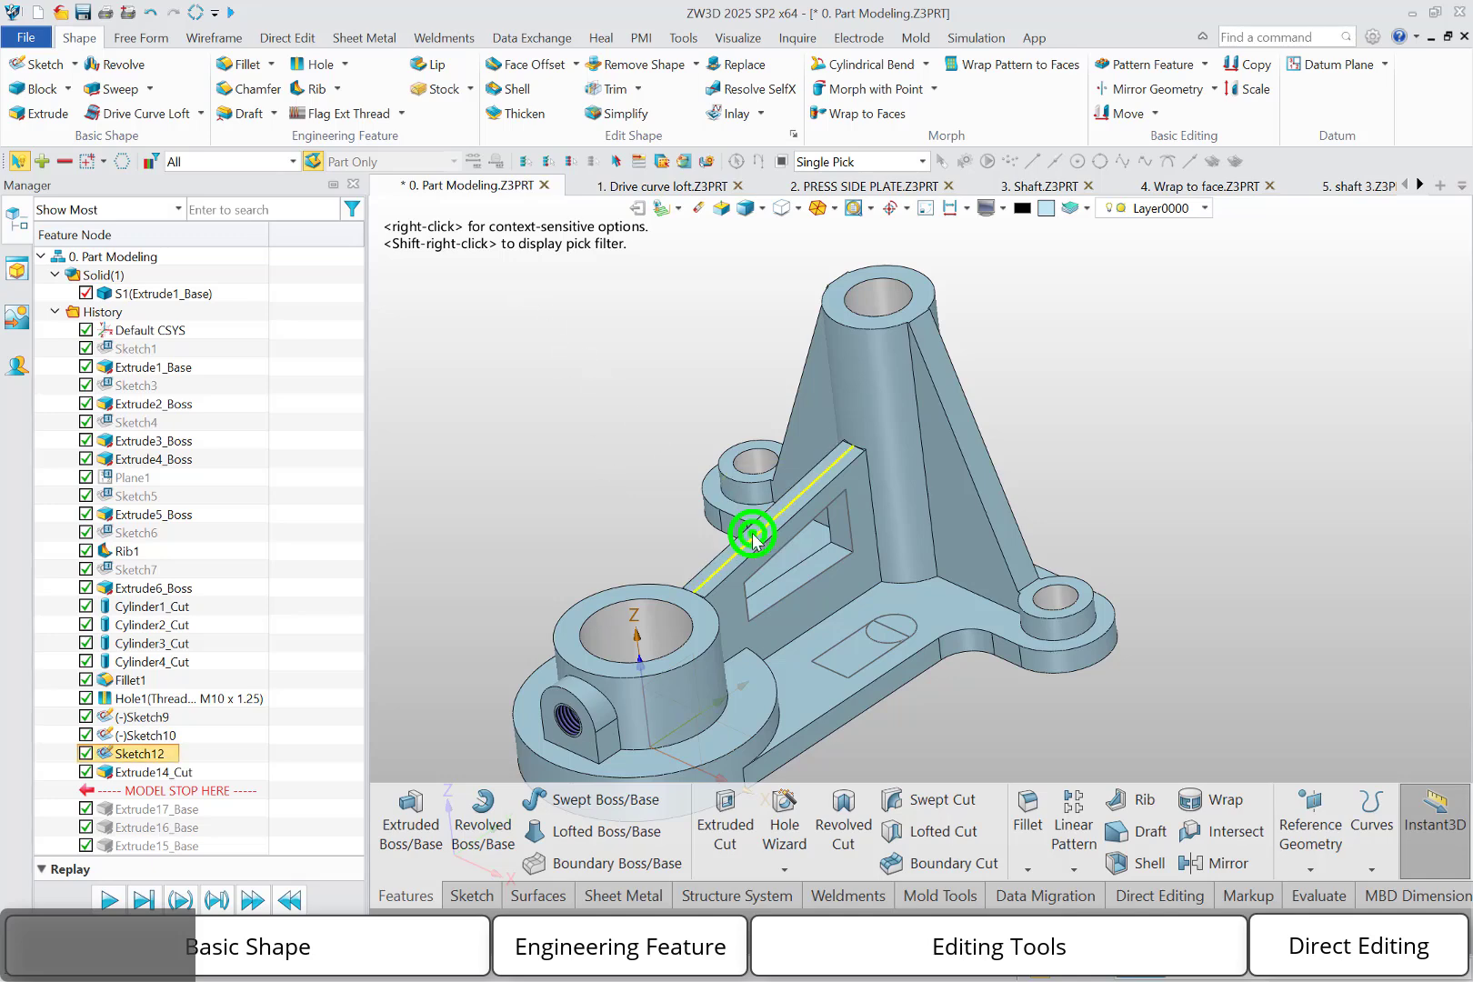
pyautogui.click(58, 114)
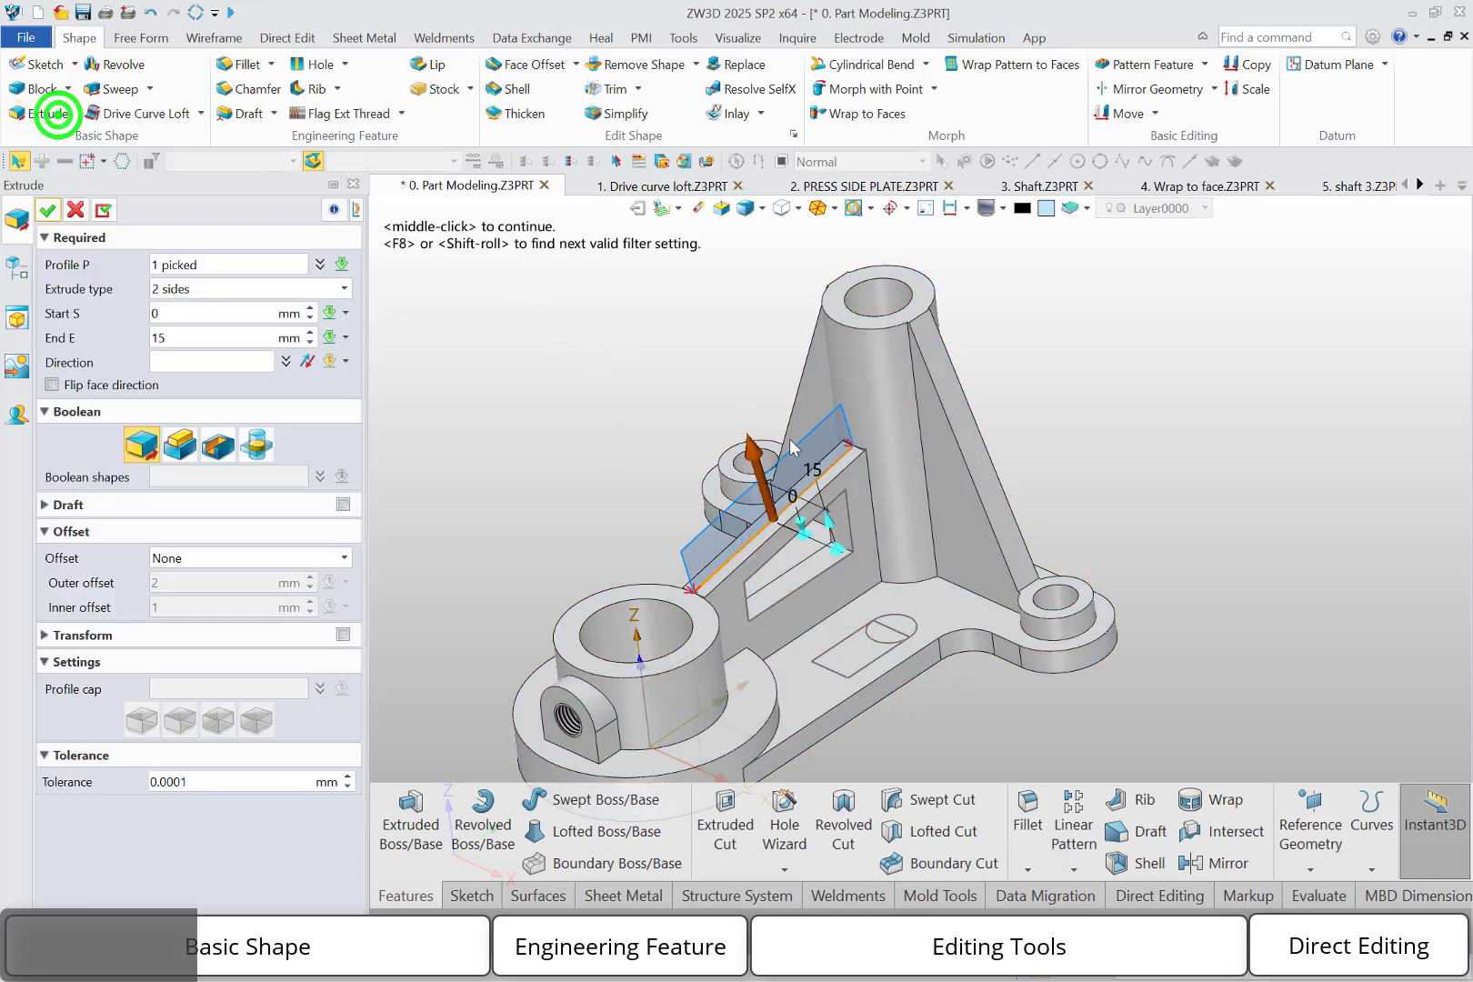
pyautogui.click(47, 211)
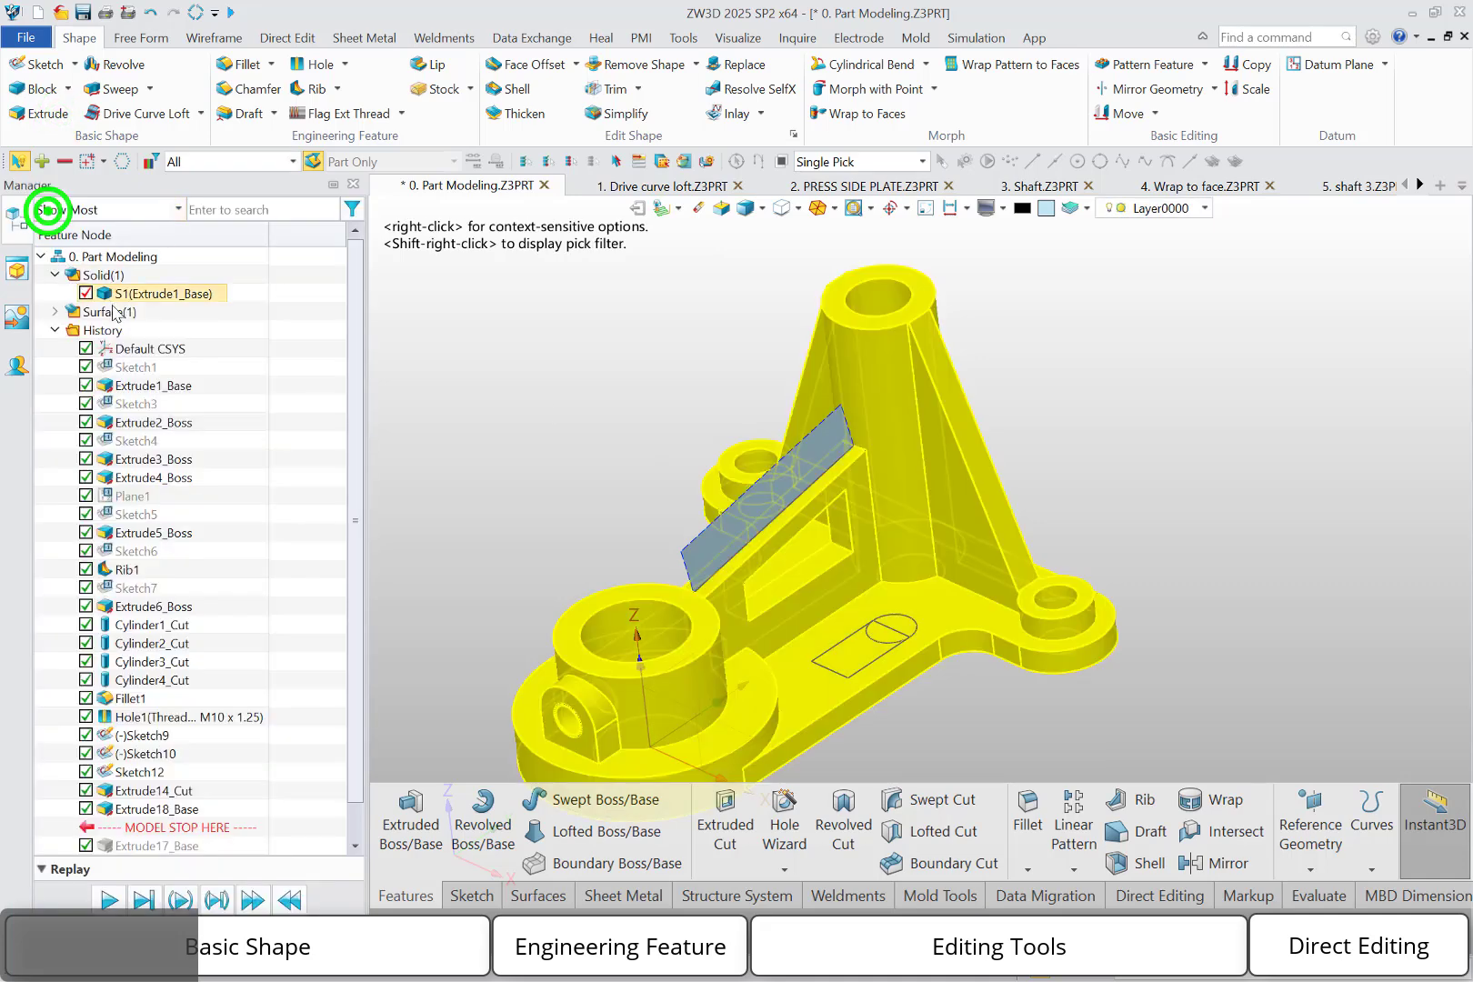
pyautogui.click(54, 312)
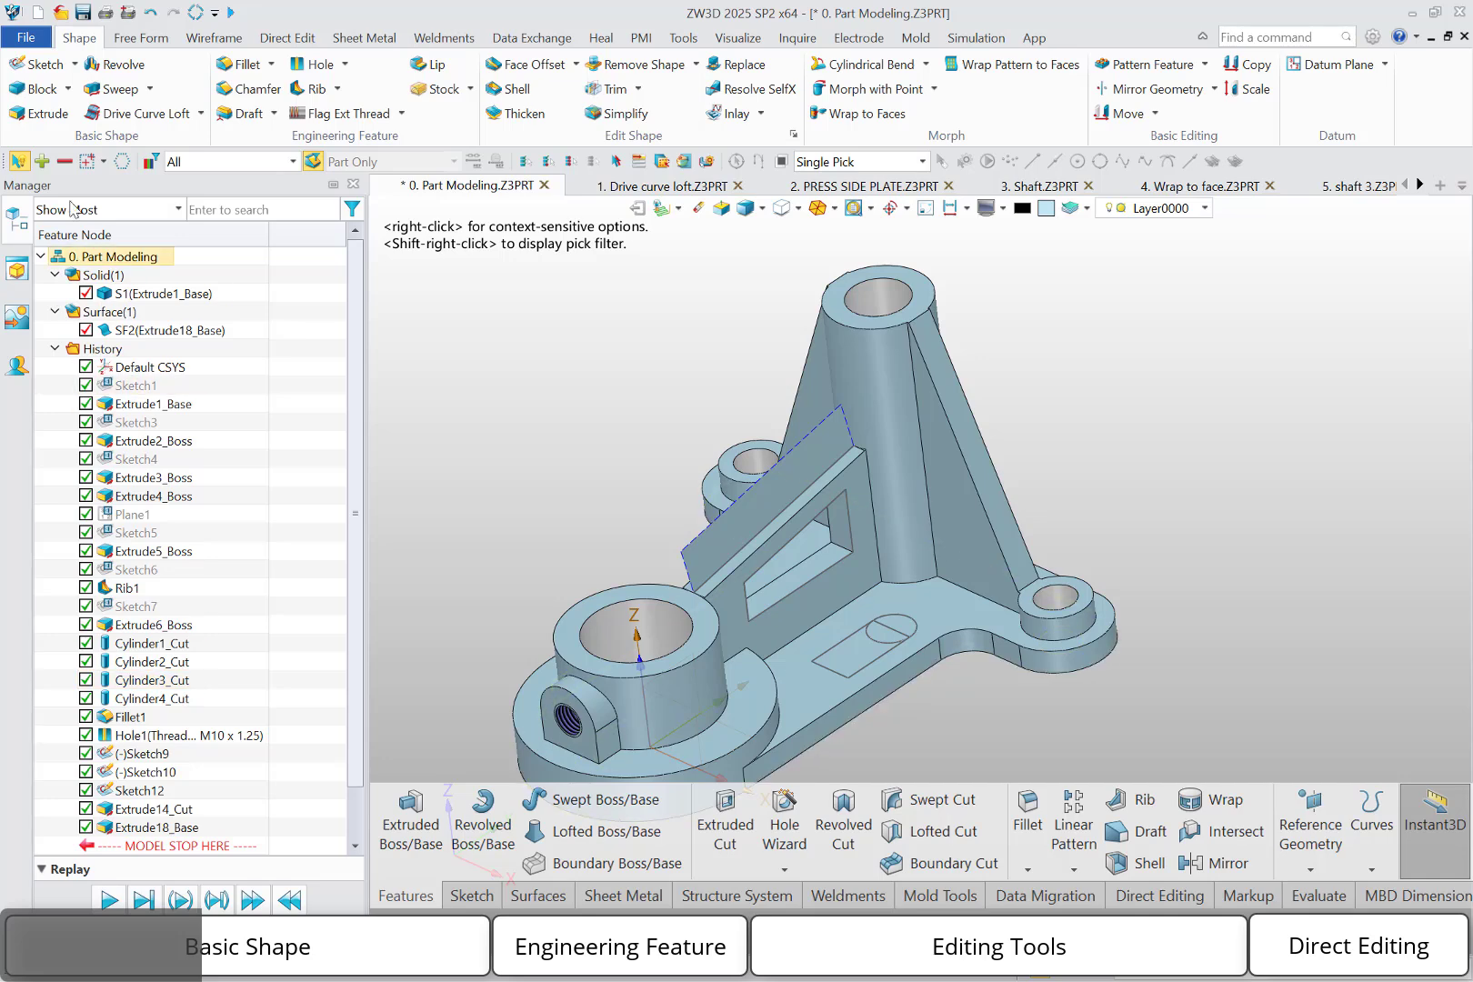
# Extrude the Sketch10 region outside the circle 15 mm as a separate base shape with no end caps
pyautogui.click(38, 112)
pyautogui.click(852, 678)
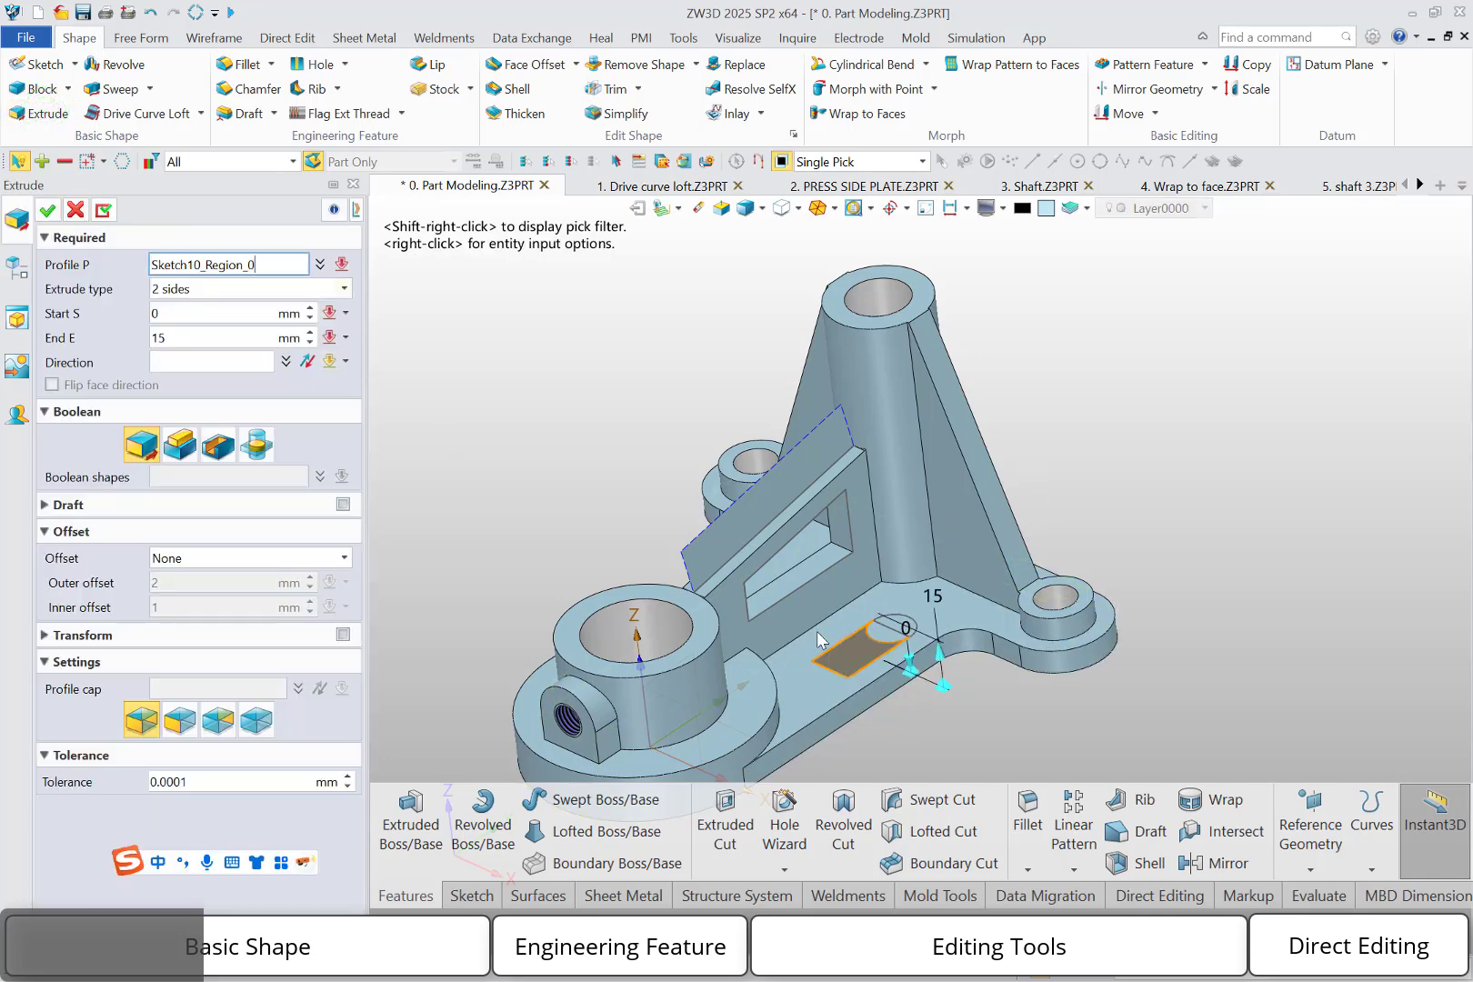
pyautogui.click(842, 673)
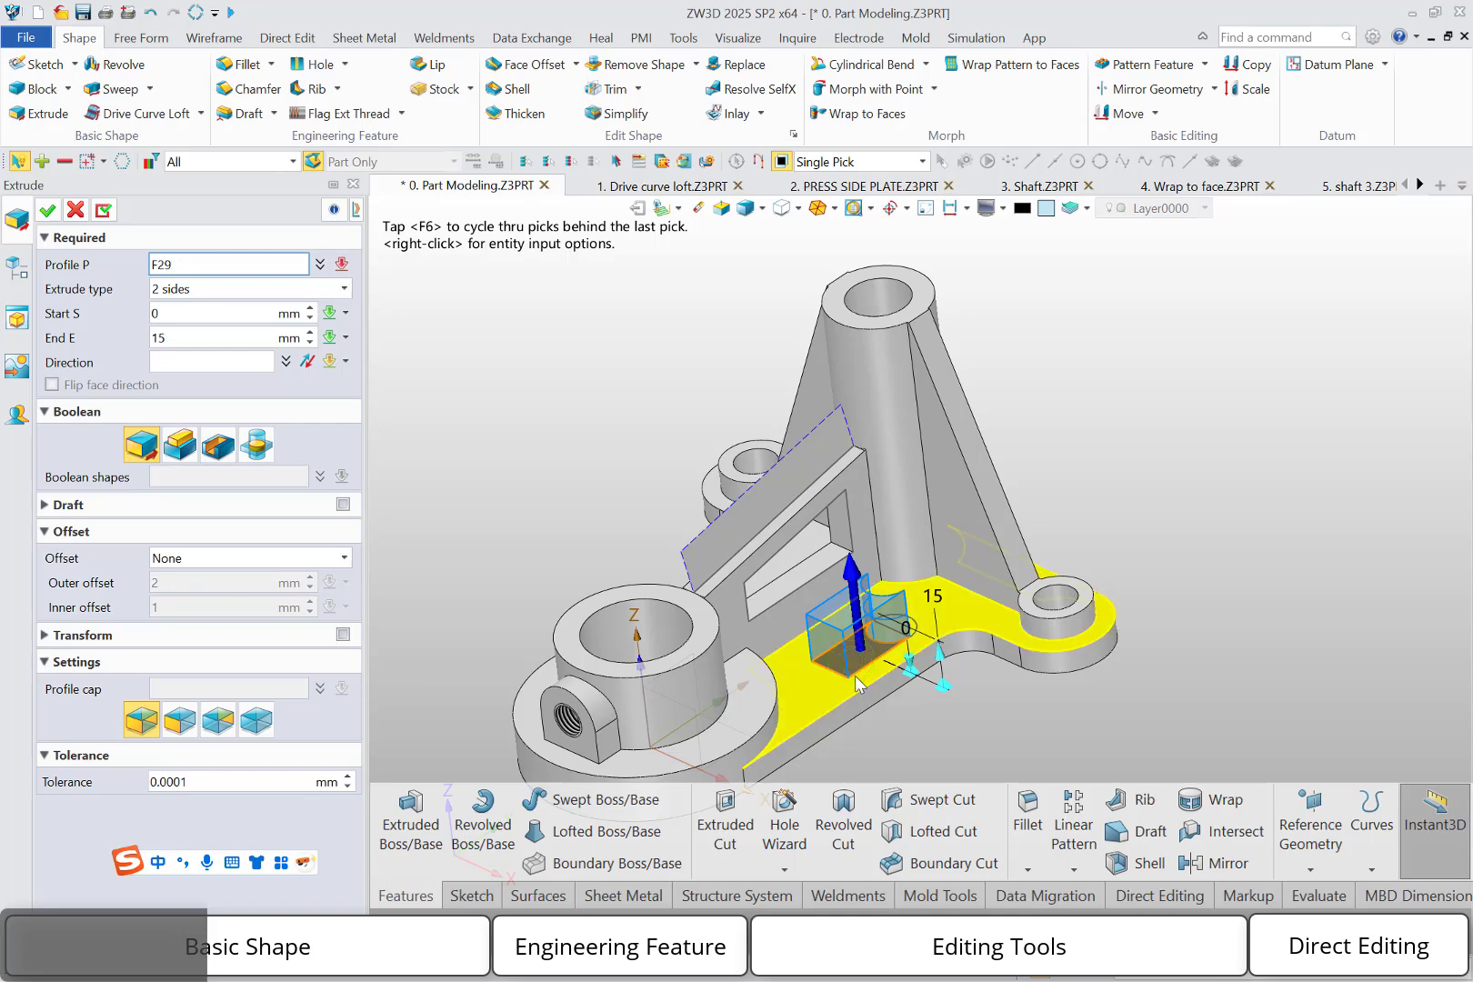
pyautogui.click(849, 673)
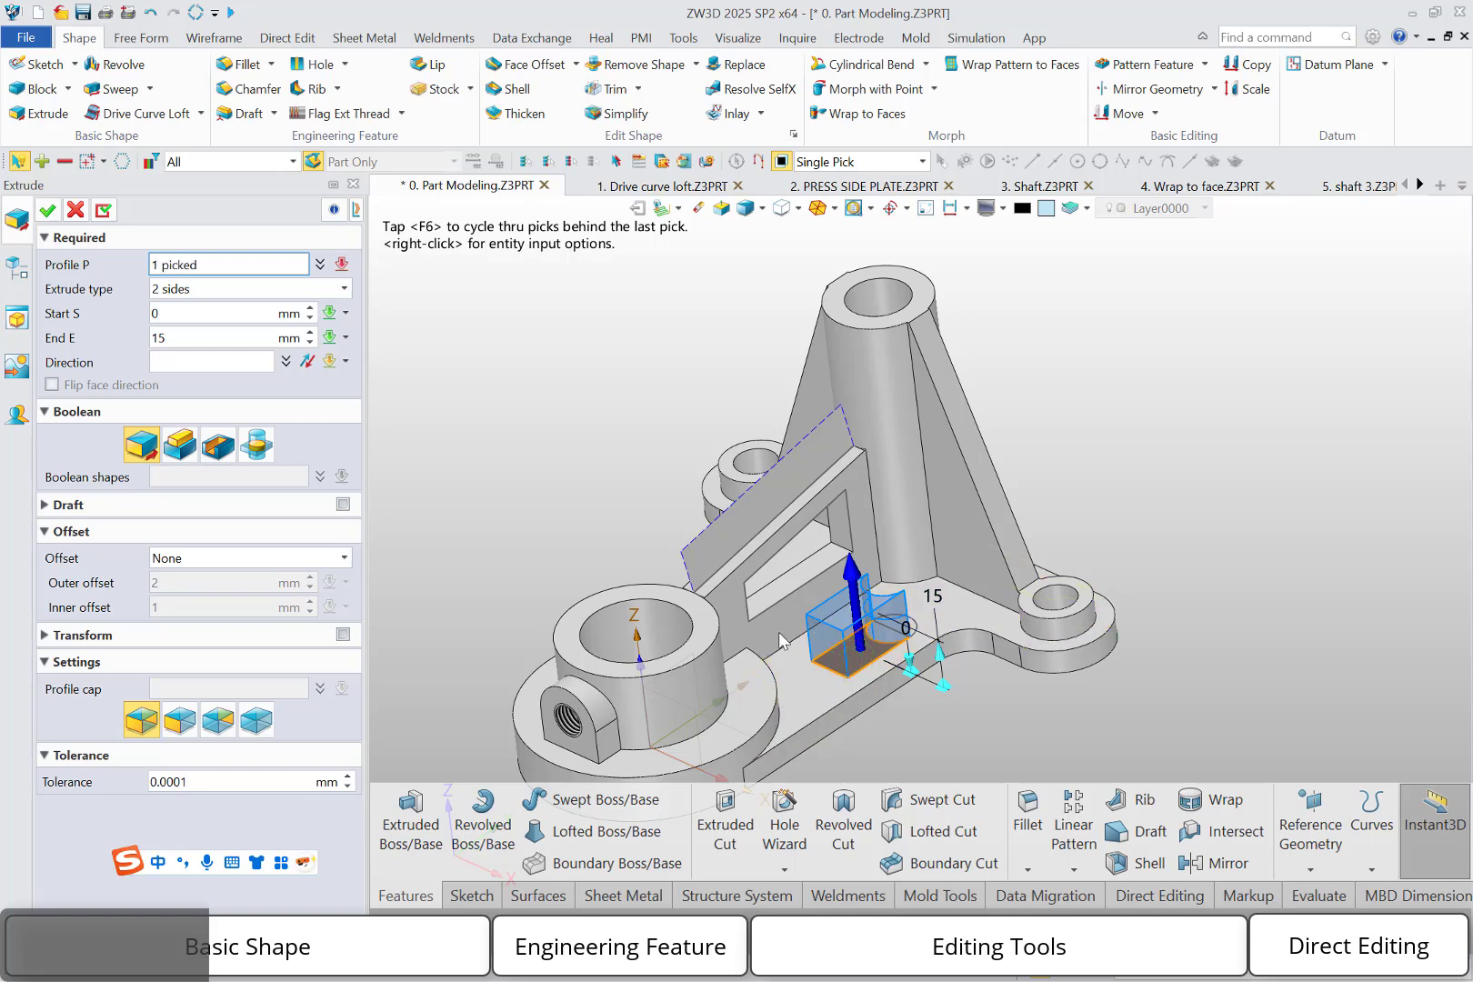
pyautogui.click(847, 624)
pyautogui.click(255, 723)
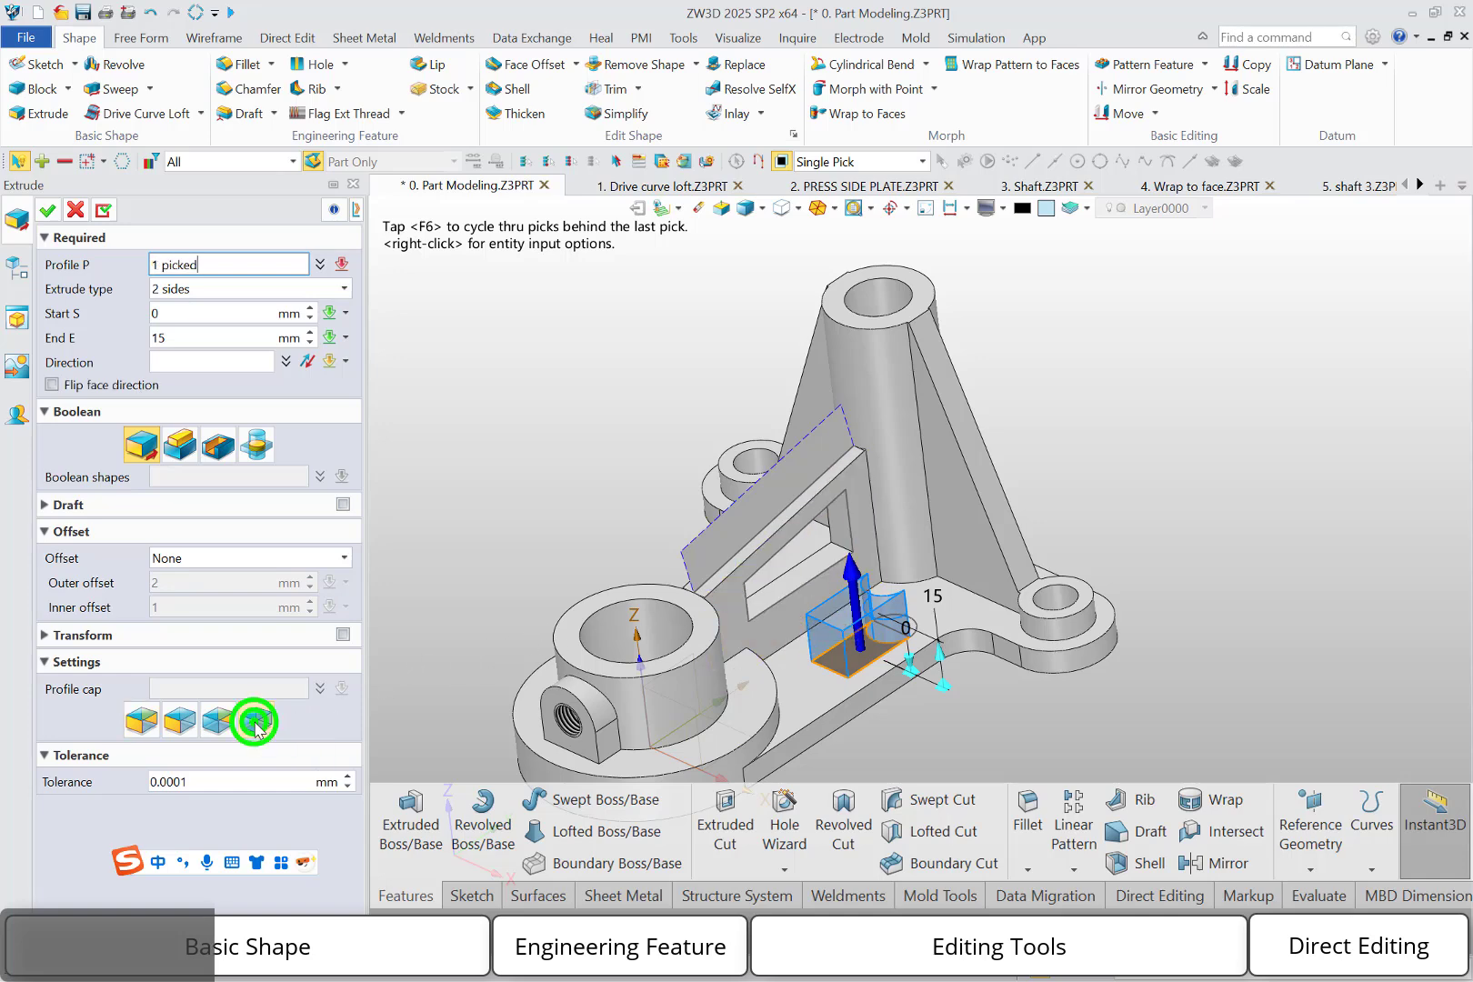
pyautogui.click(57, 214)
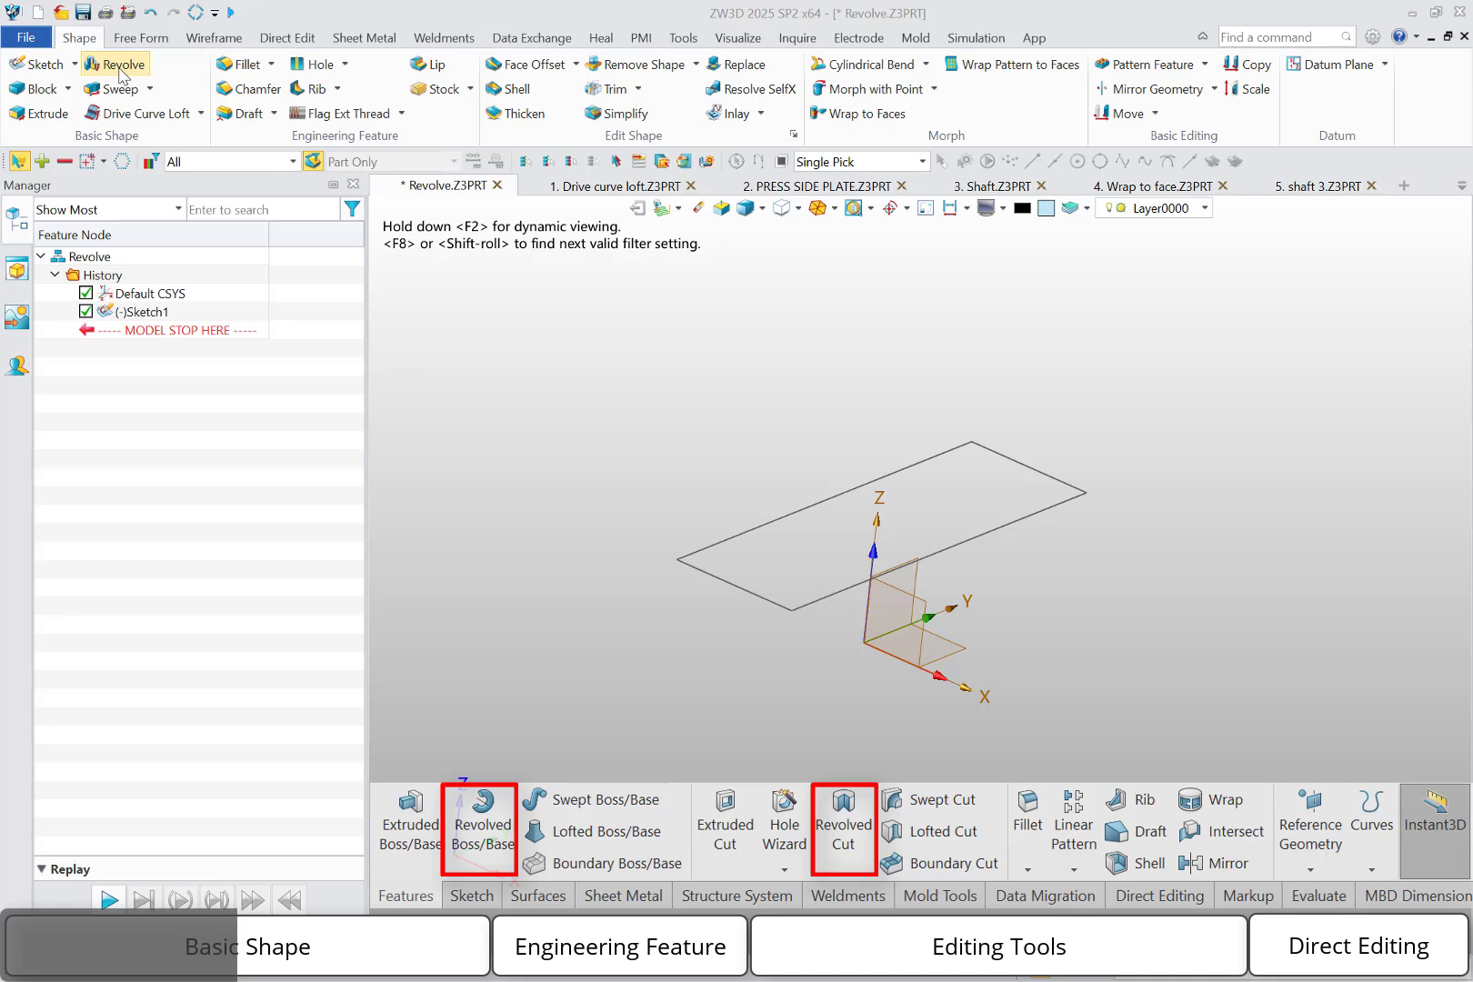
# Revolve the rectangle sketch 360 degrees about its long edge nearest the origin, as a base body
pyautogui.click(121, 71)
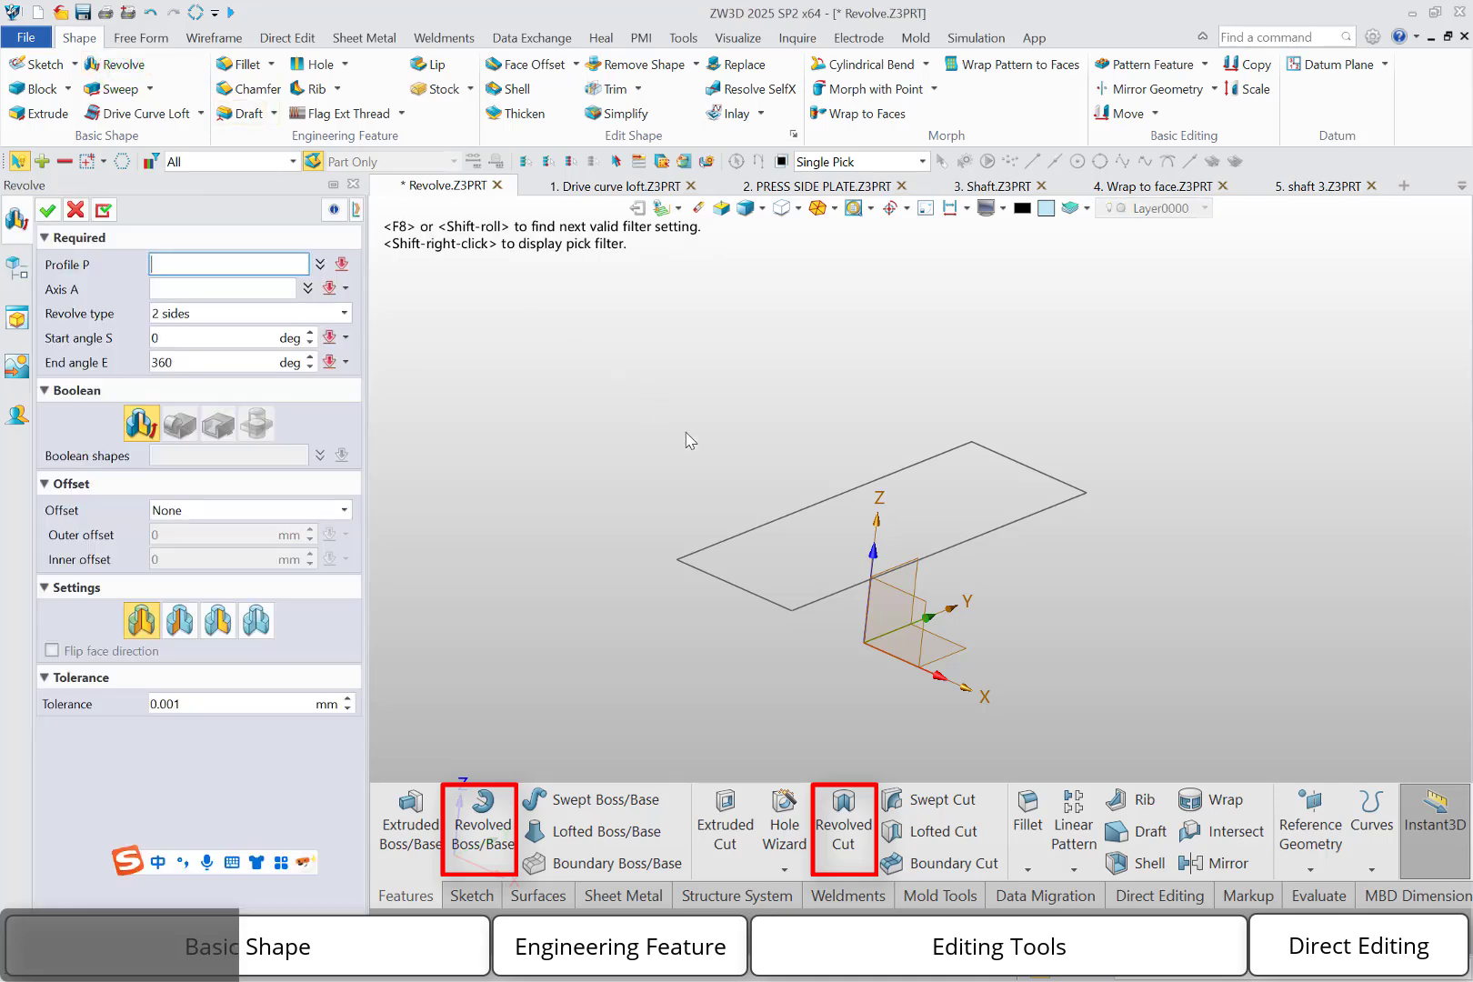
pyautogui.click(716, 543)
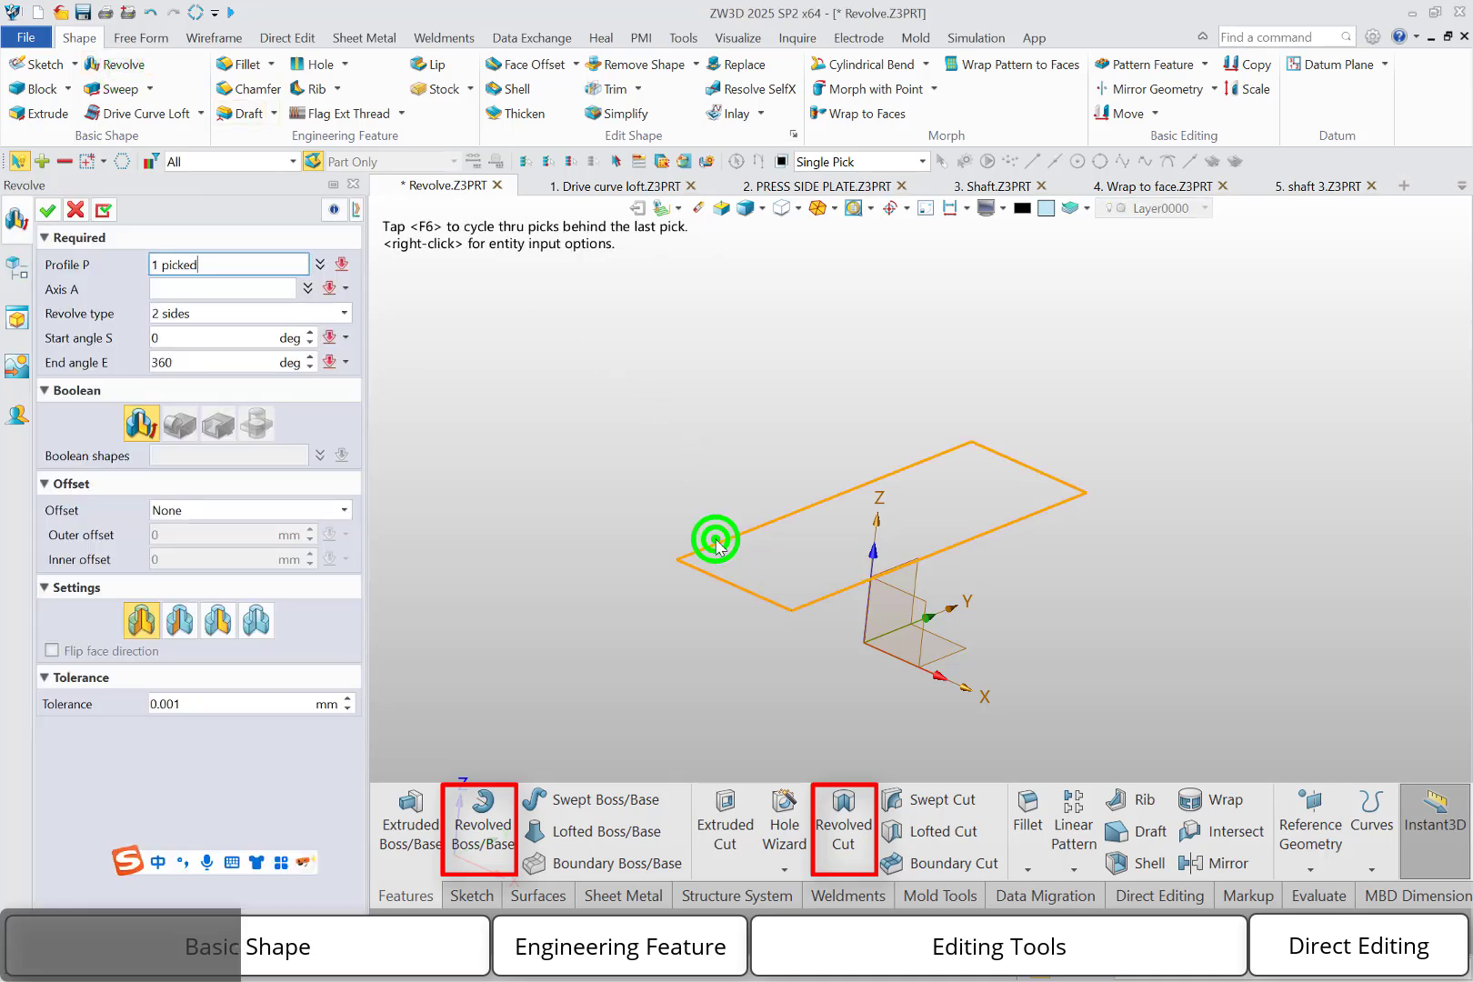
pyautogui.middleClick(683, 484)
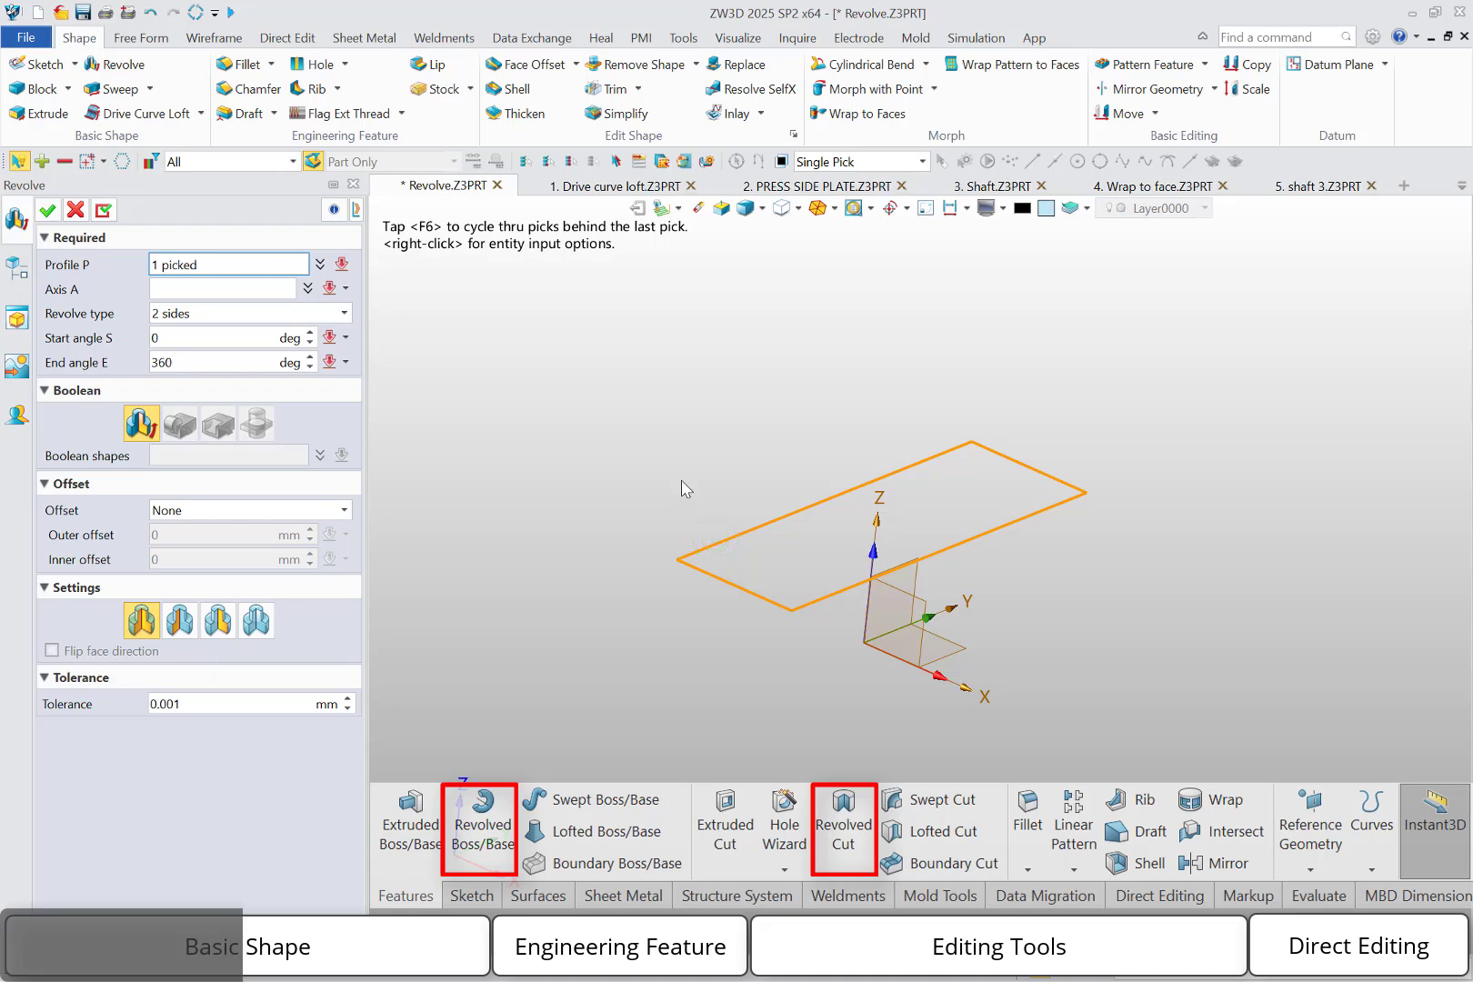
pyautogui.click(942, 619)
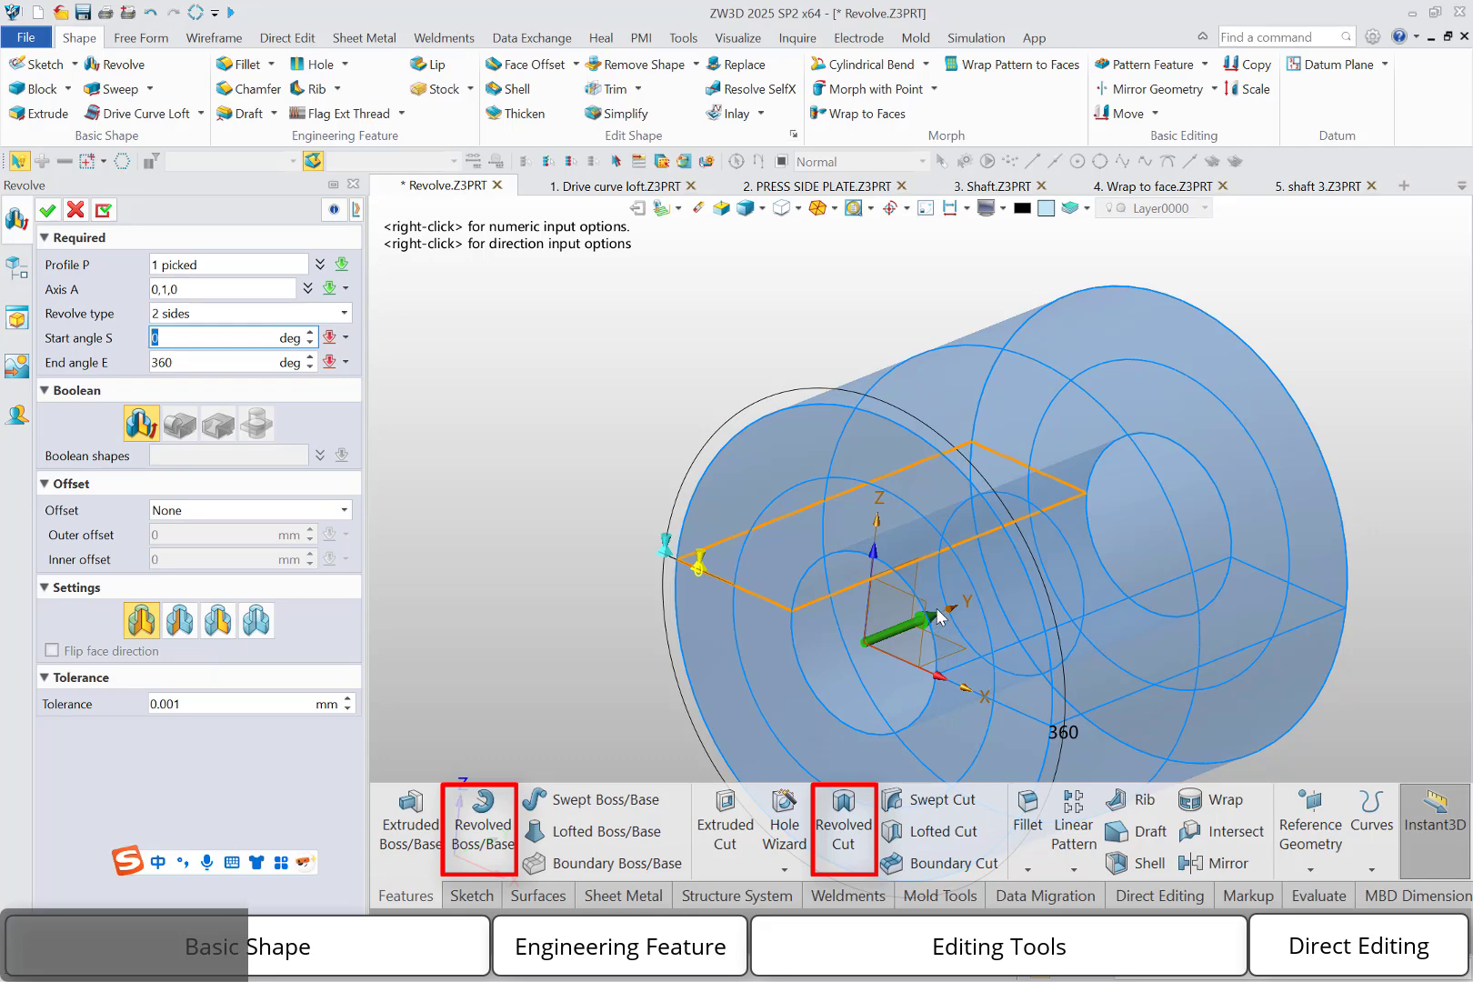
pyautogui.click(270, 289)
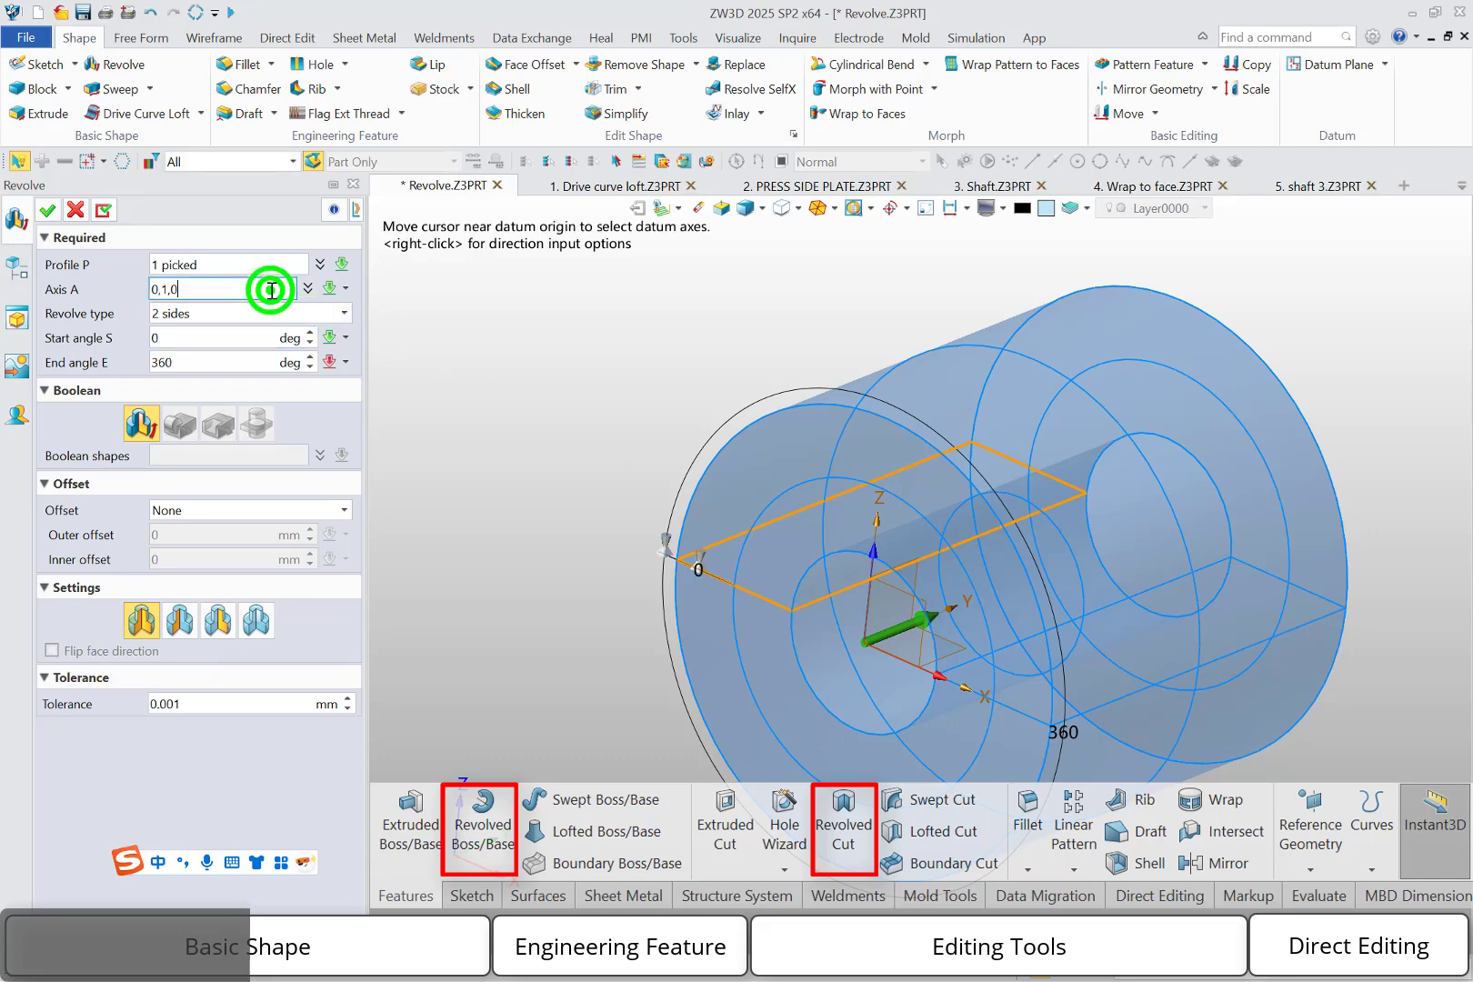
pyautogui.click(831, 597)
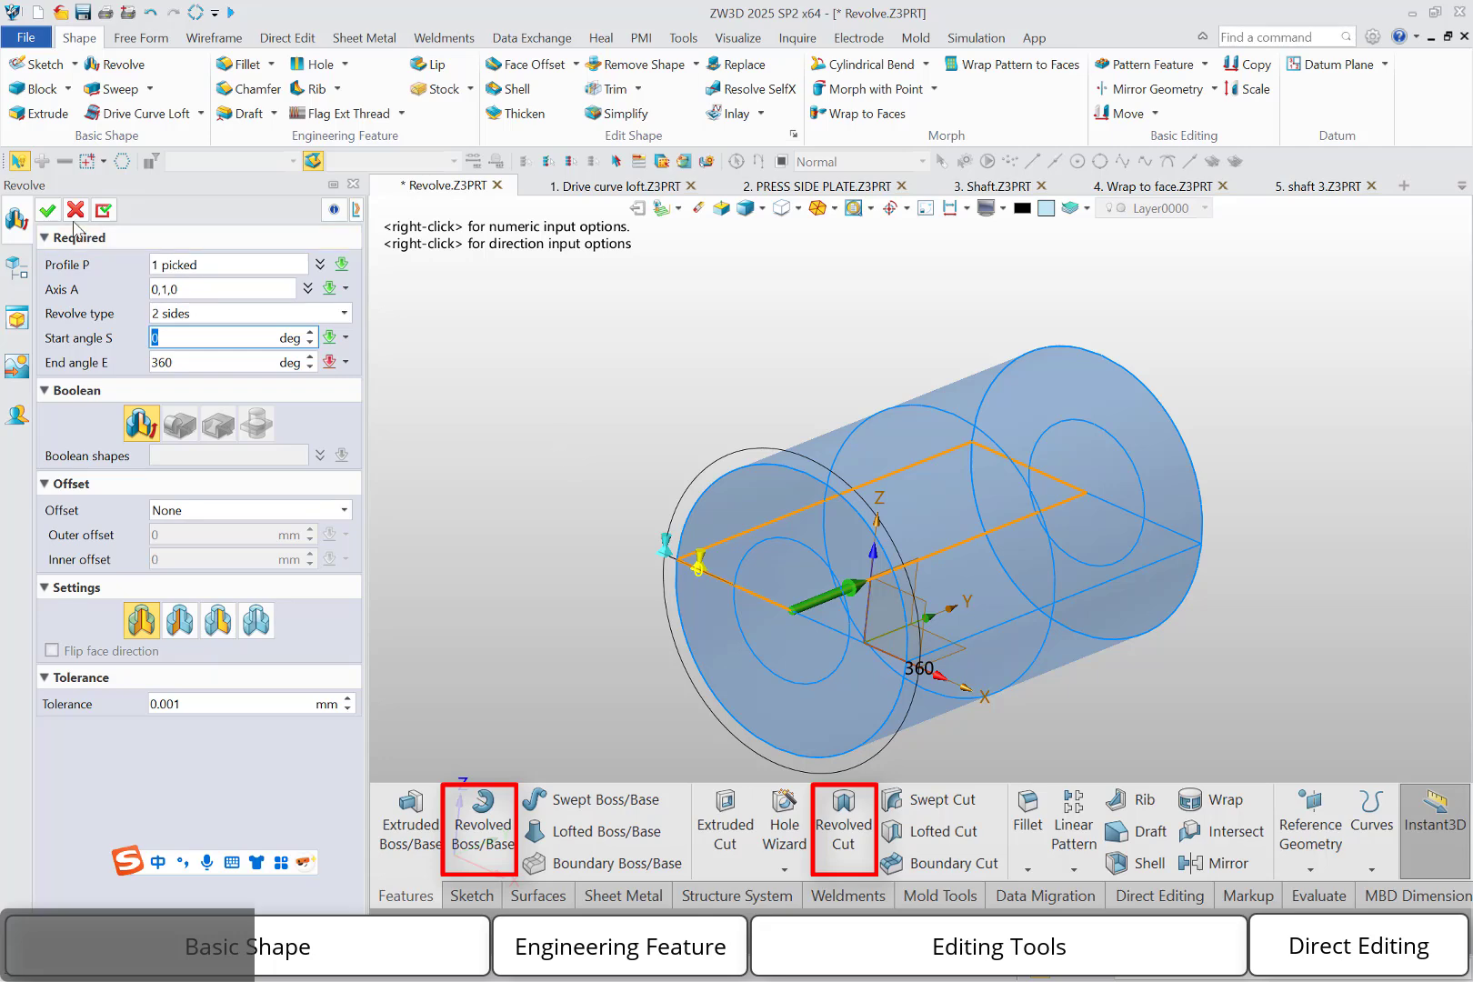
pyautogui.click(47, 211)
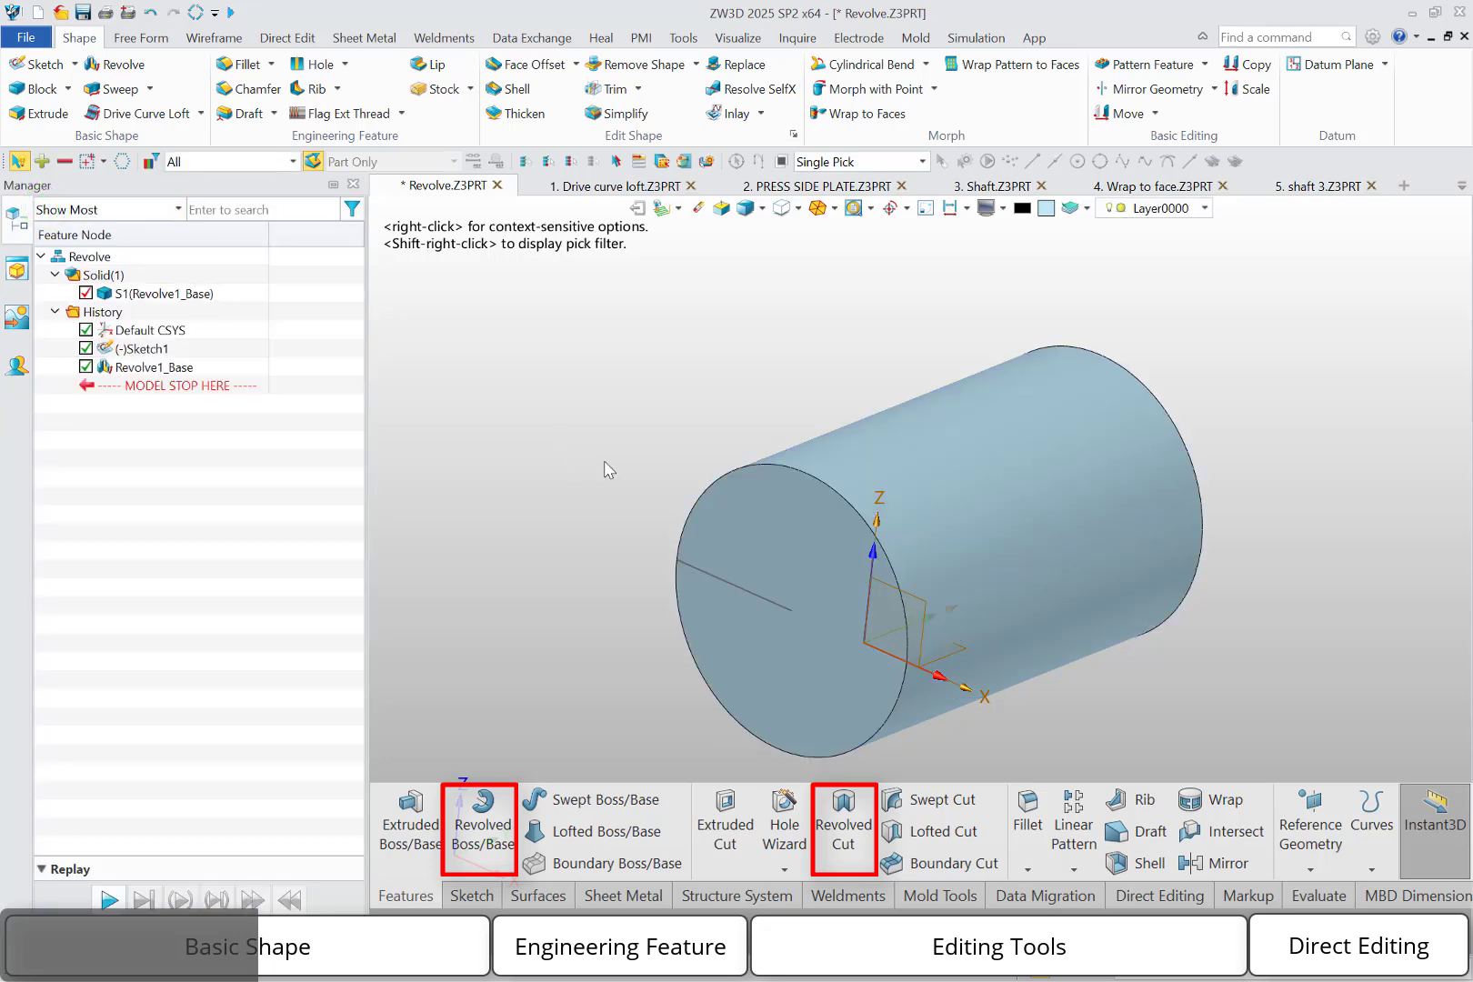
# Roll the history back before the revolve and draw a vertical construction axis in Sketch1, beyond the rectangle's side farthest from the origin
pyautogui.moveTo(193, 386); pyautogui.dragTo(193, 357)
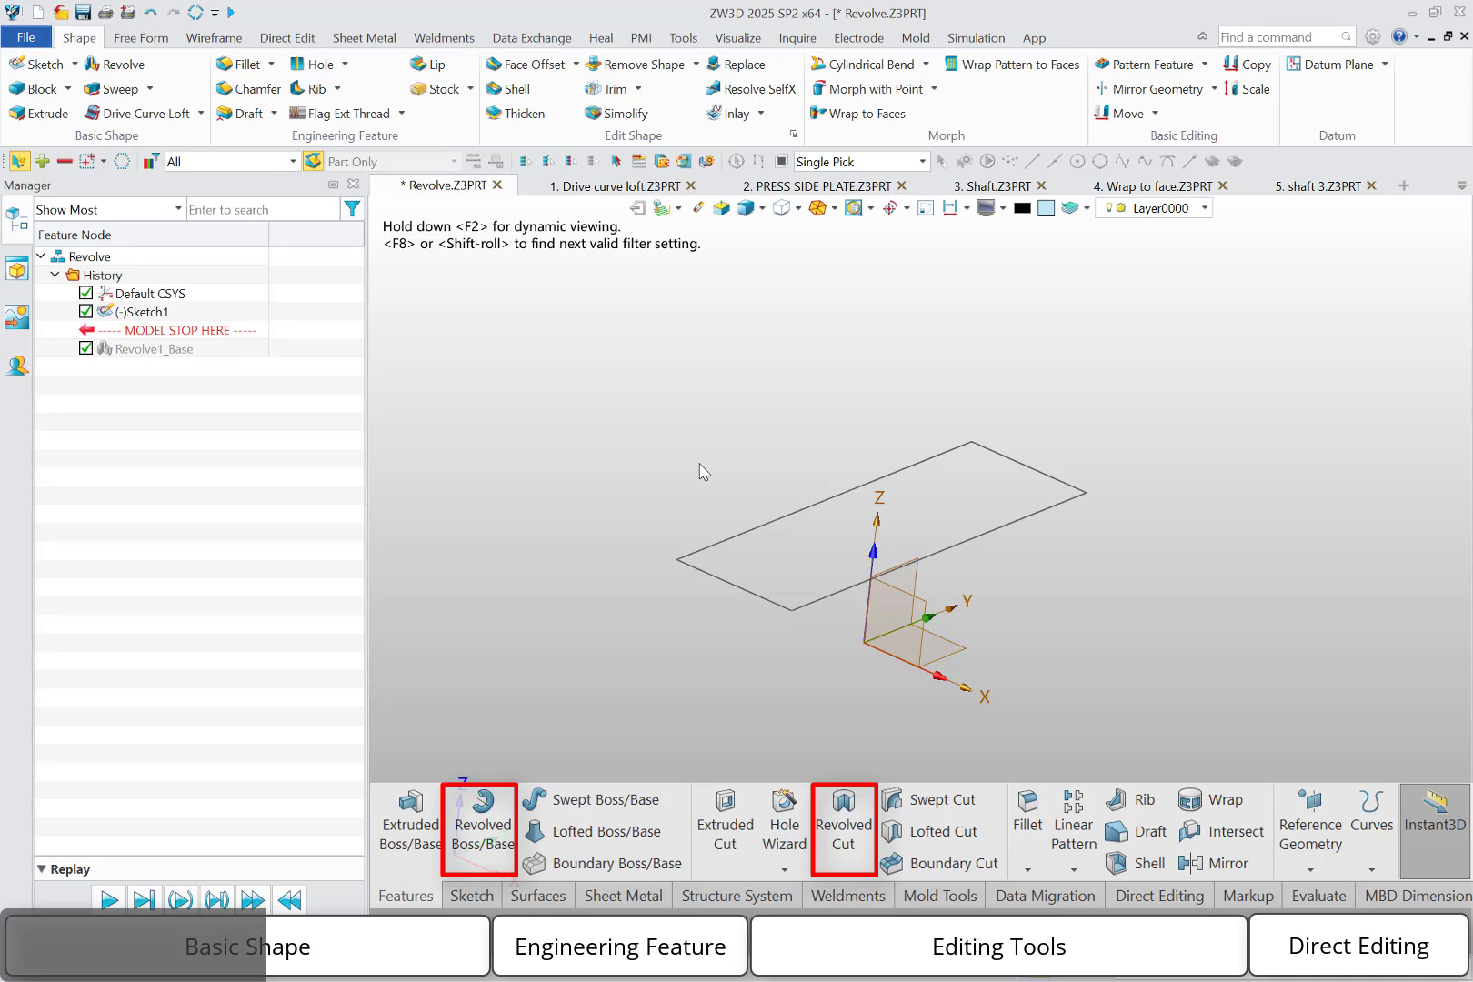
pyautogui.doubleClick(732, 536)
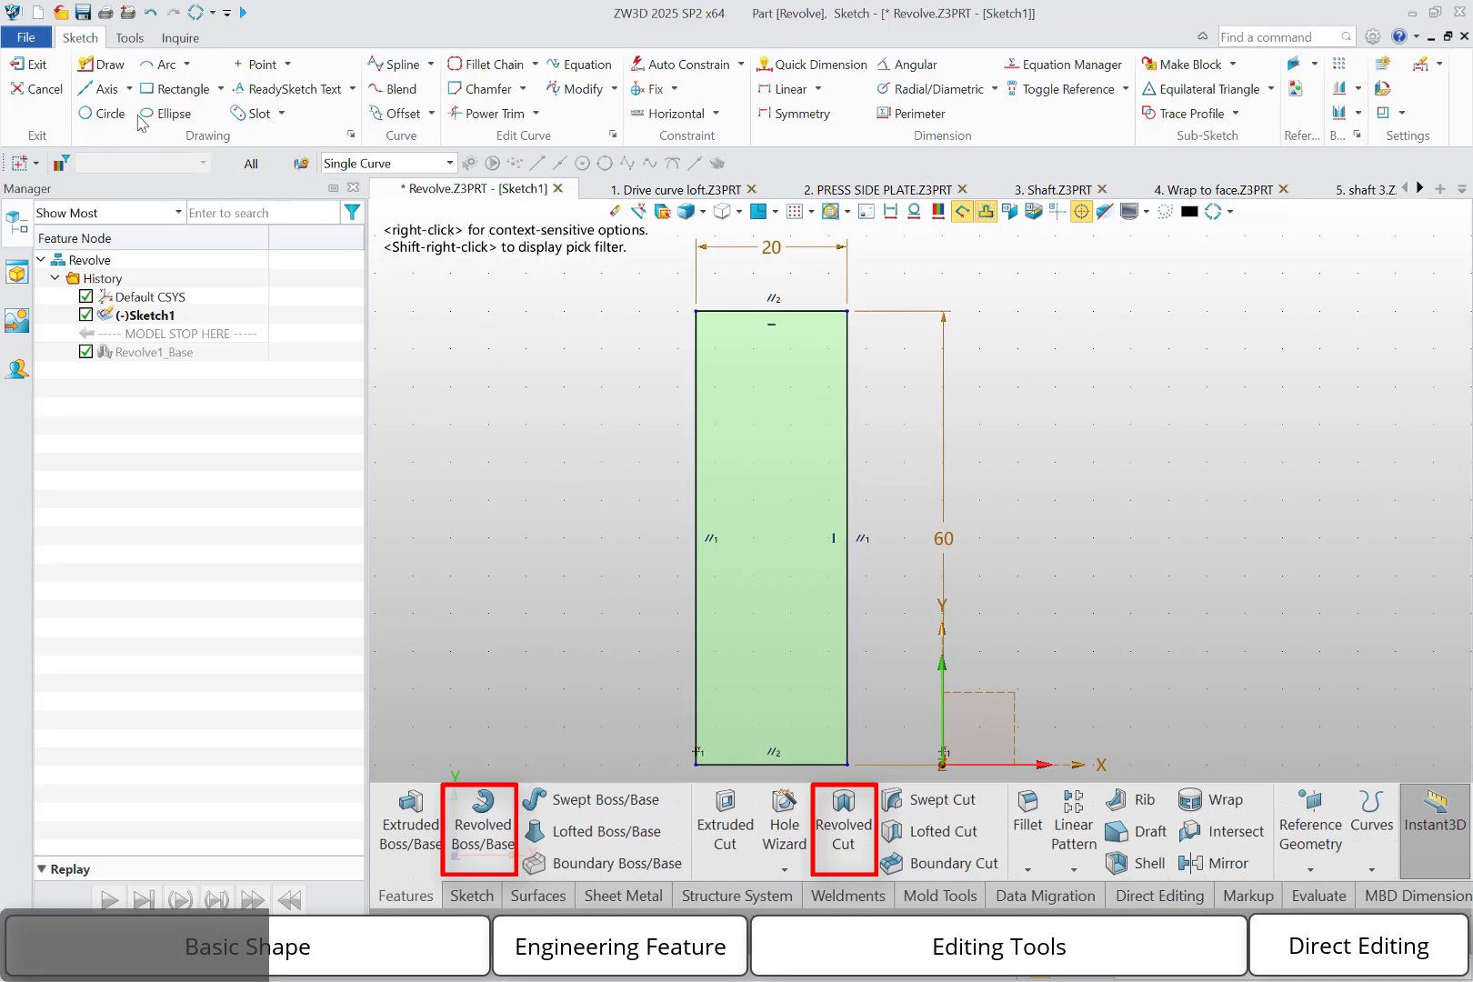
pyautogui.click(98, 88)
pyautogui.click(592, 299)
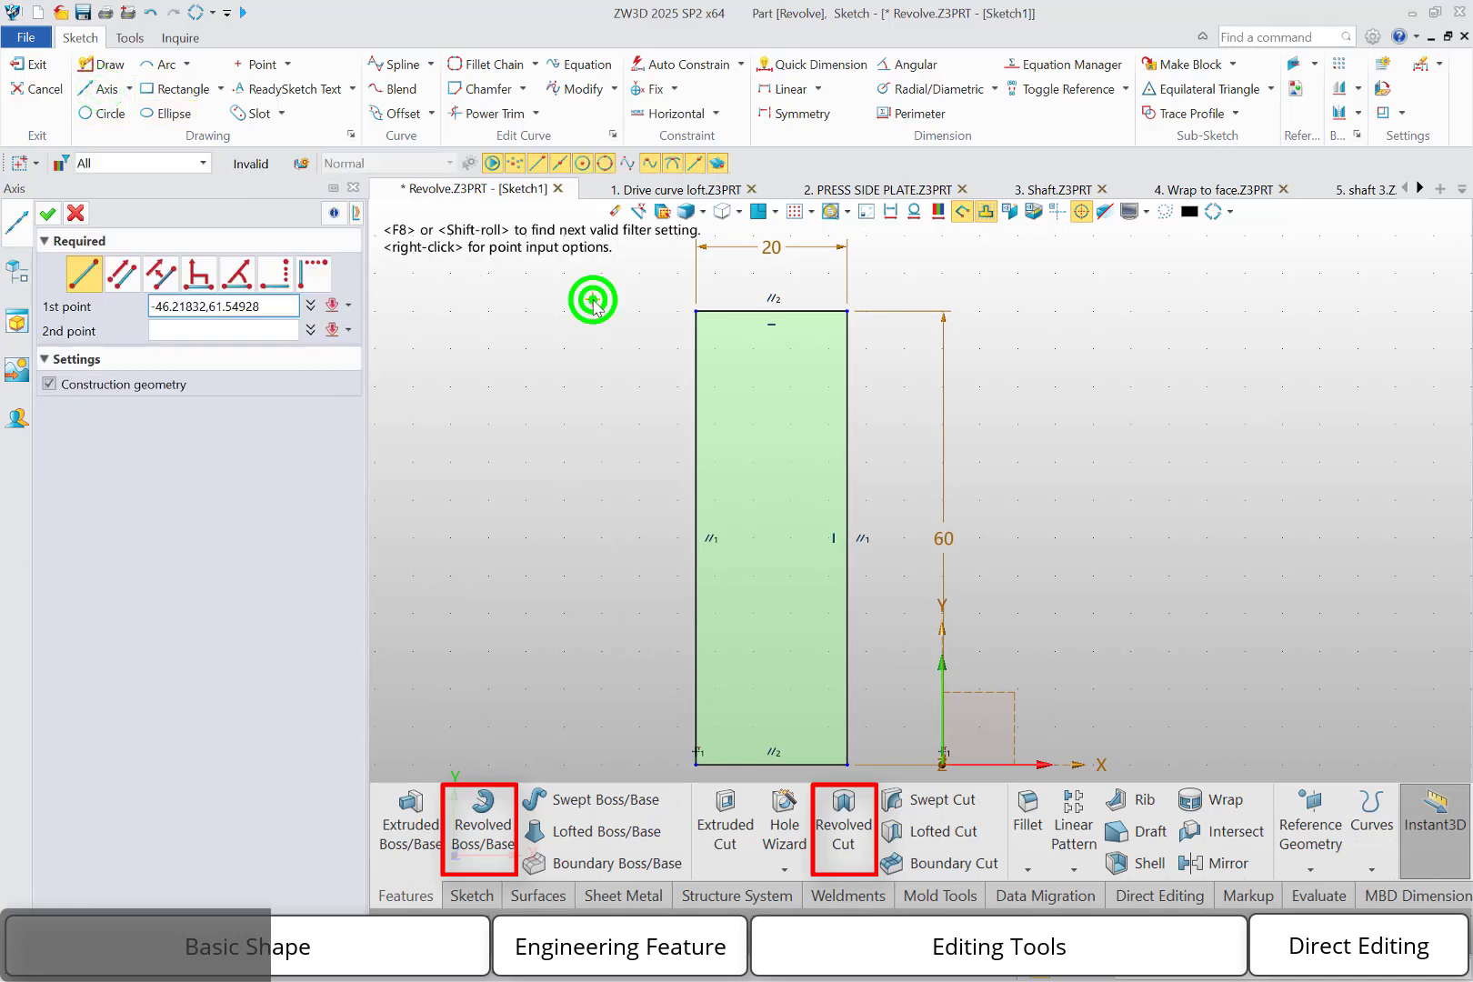
pyautogui.click(593, 579)
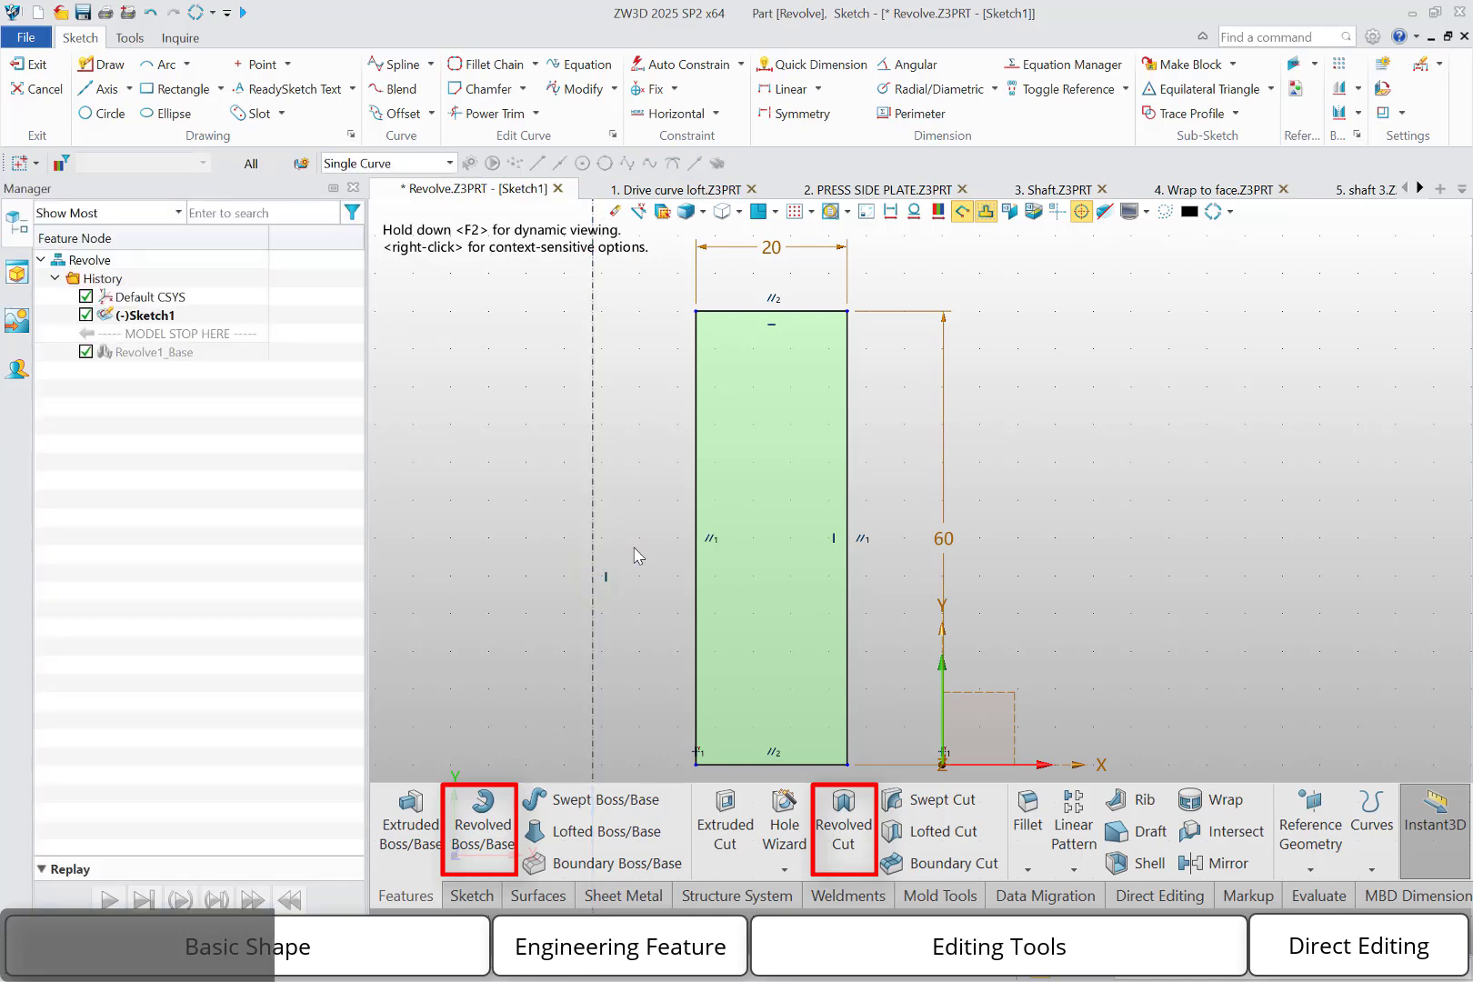
# Dimension the construction axis 45 mm from the sketch's Y axis and exit the sketch
pyautogui.rightClick(617, 537)
pyautogui.click(657, 518)
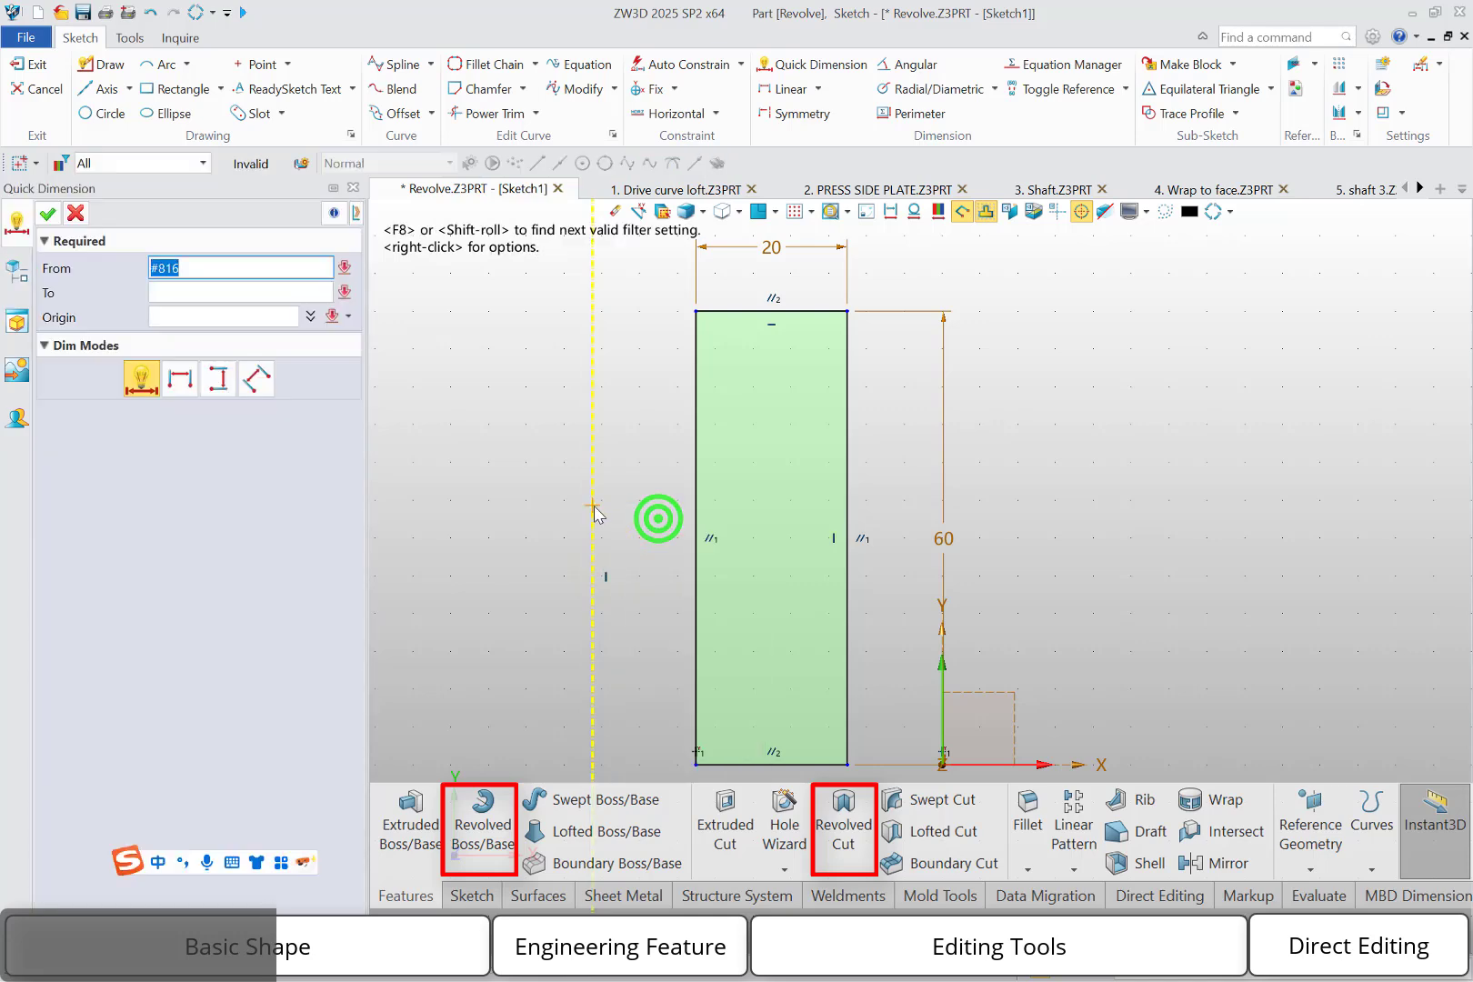
pyautogui.click(593, 506)
pyautogui.click(943, 752)
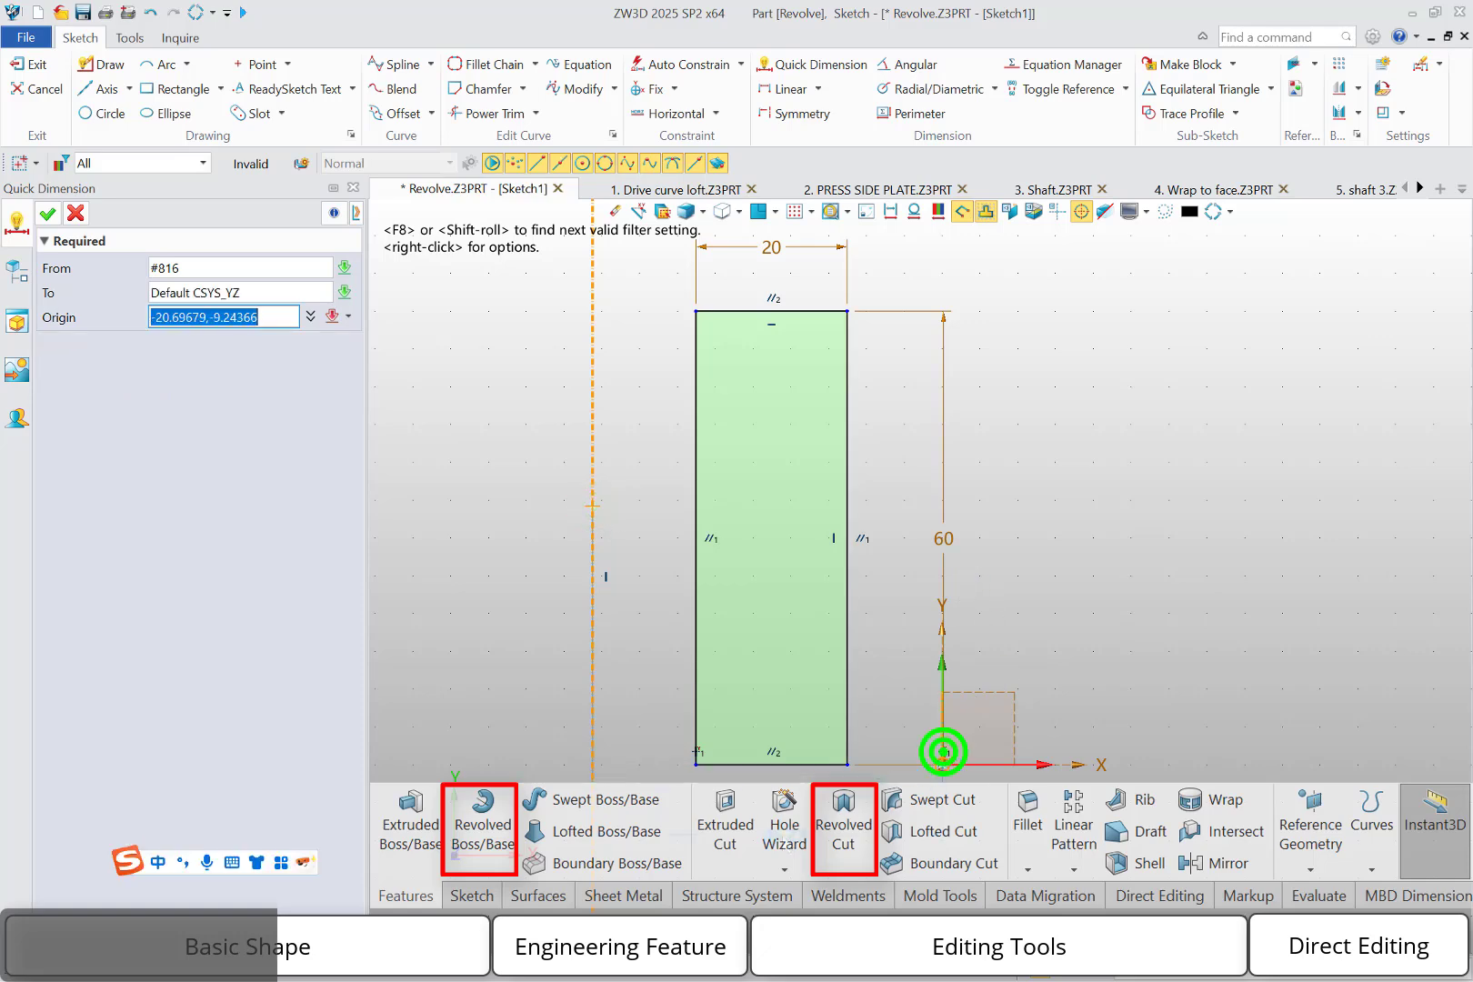
pyautogui.click(766, 839)
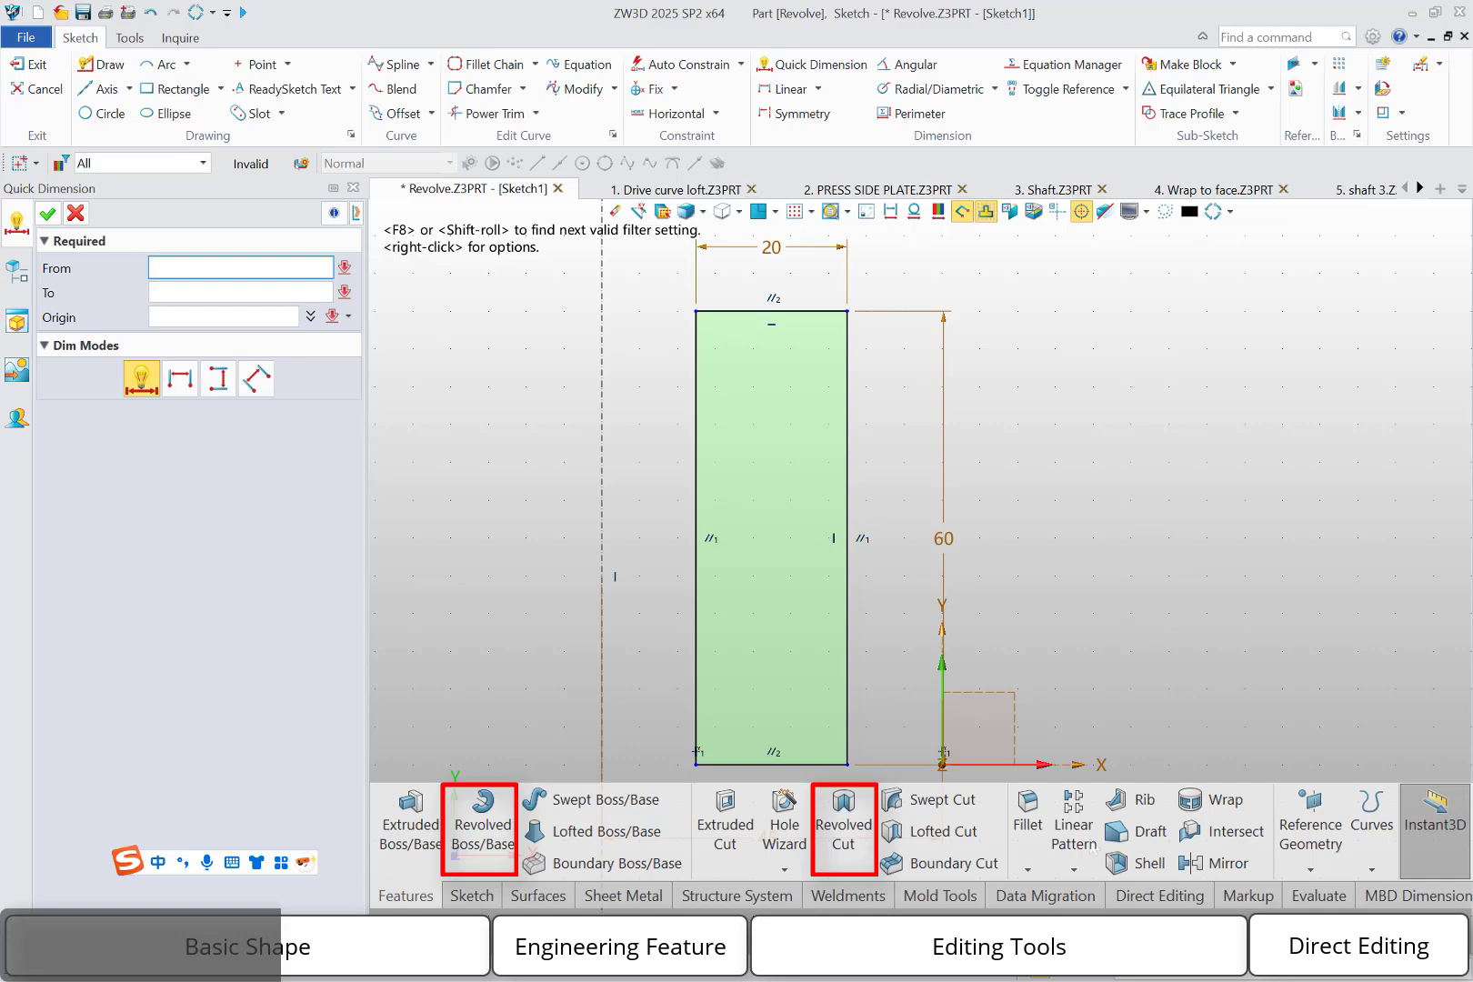
pyautogui.press('Escape')
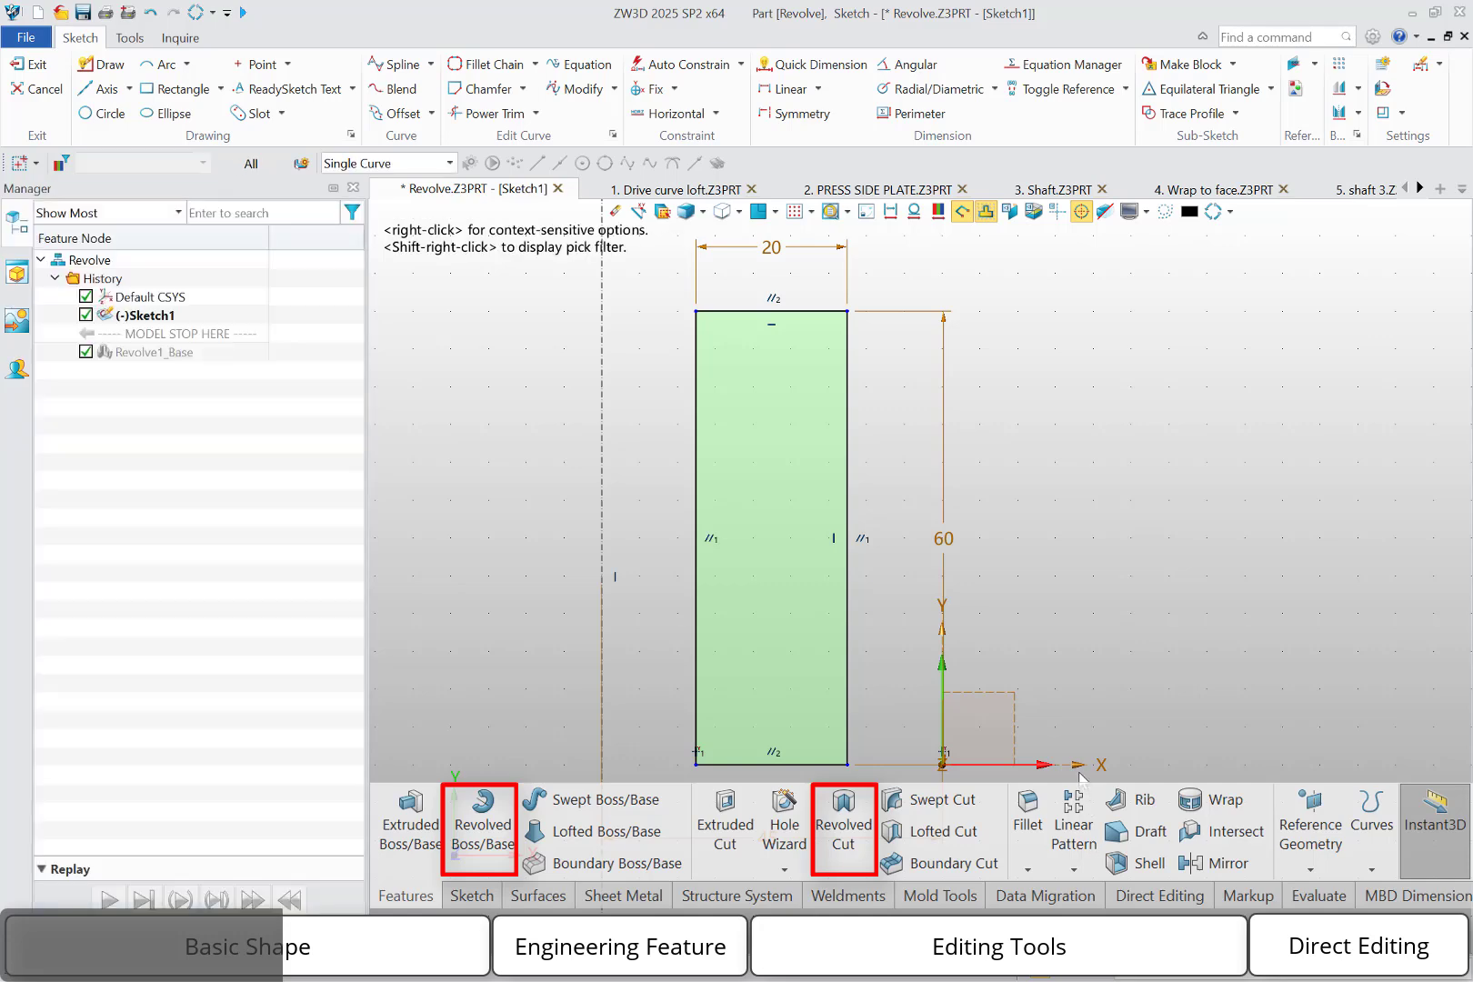
pyautogui.rightClick(1128, 625)
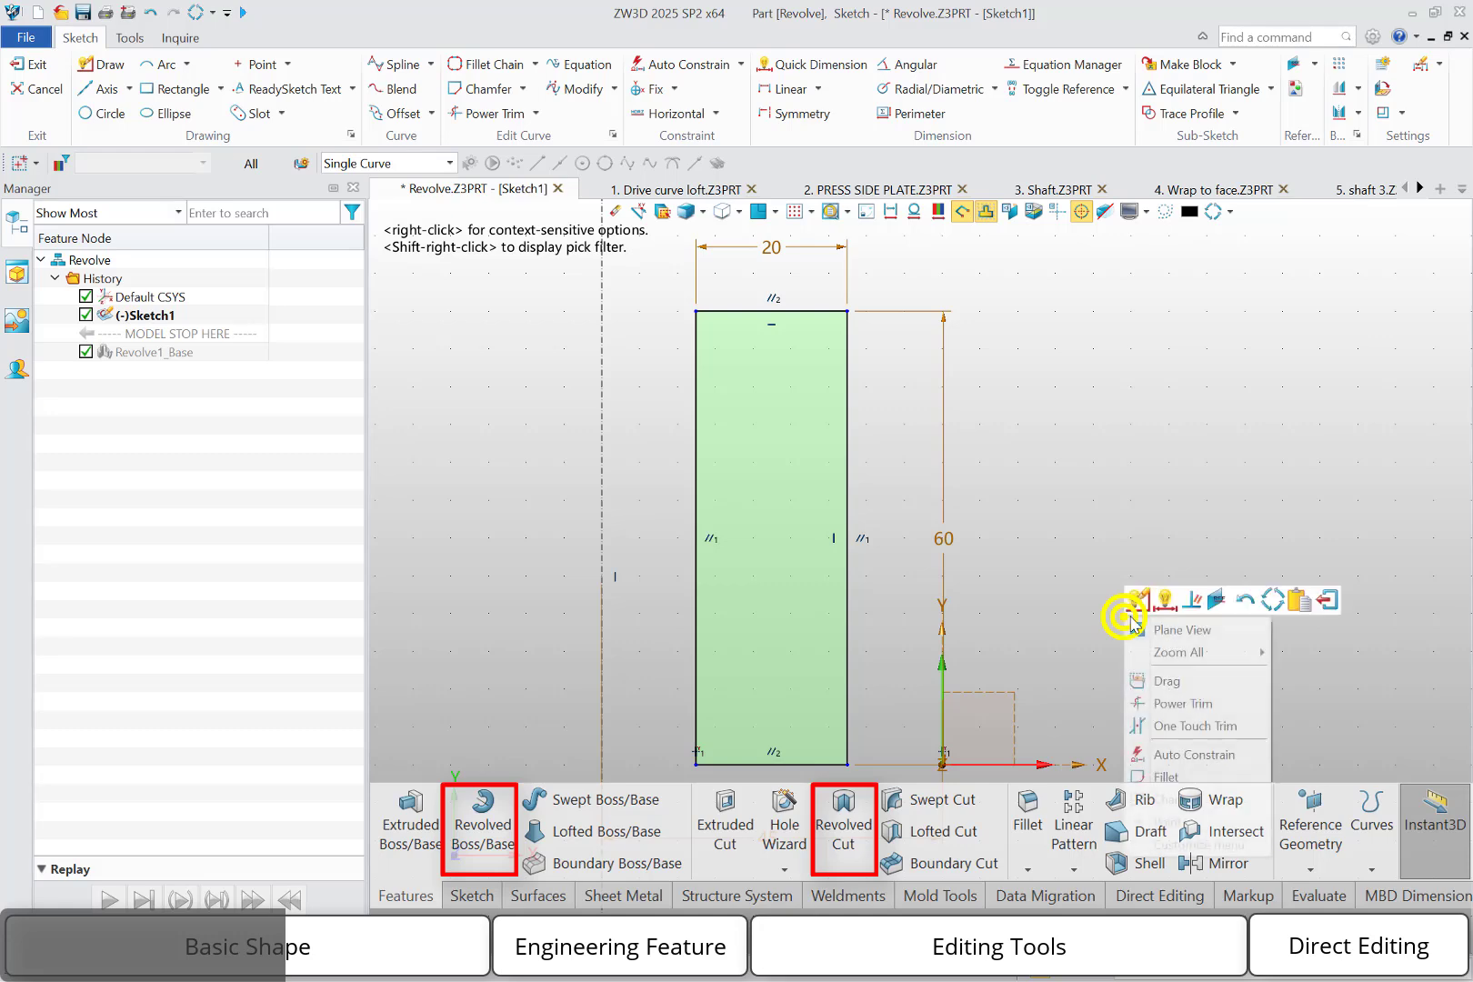
pyautogui.click(1334, 603)
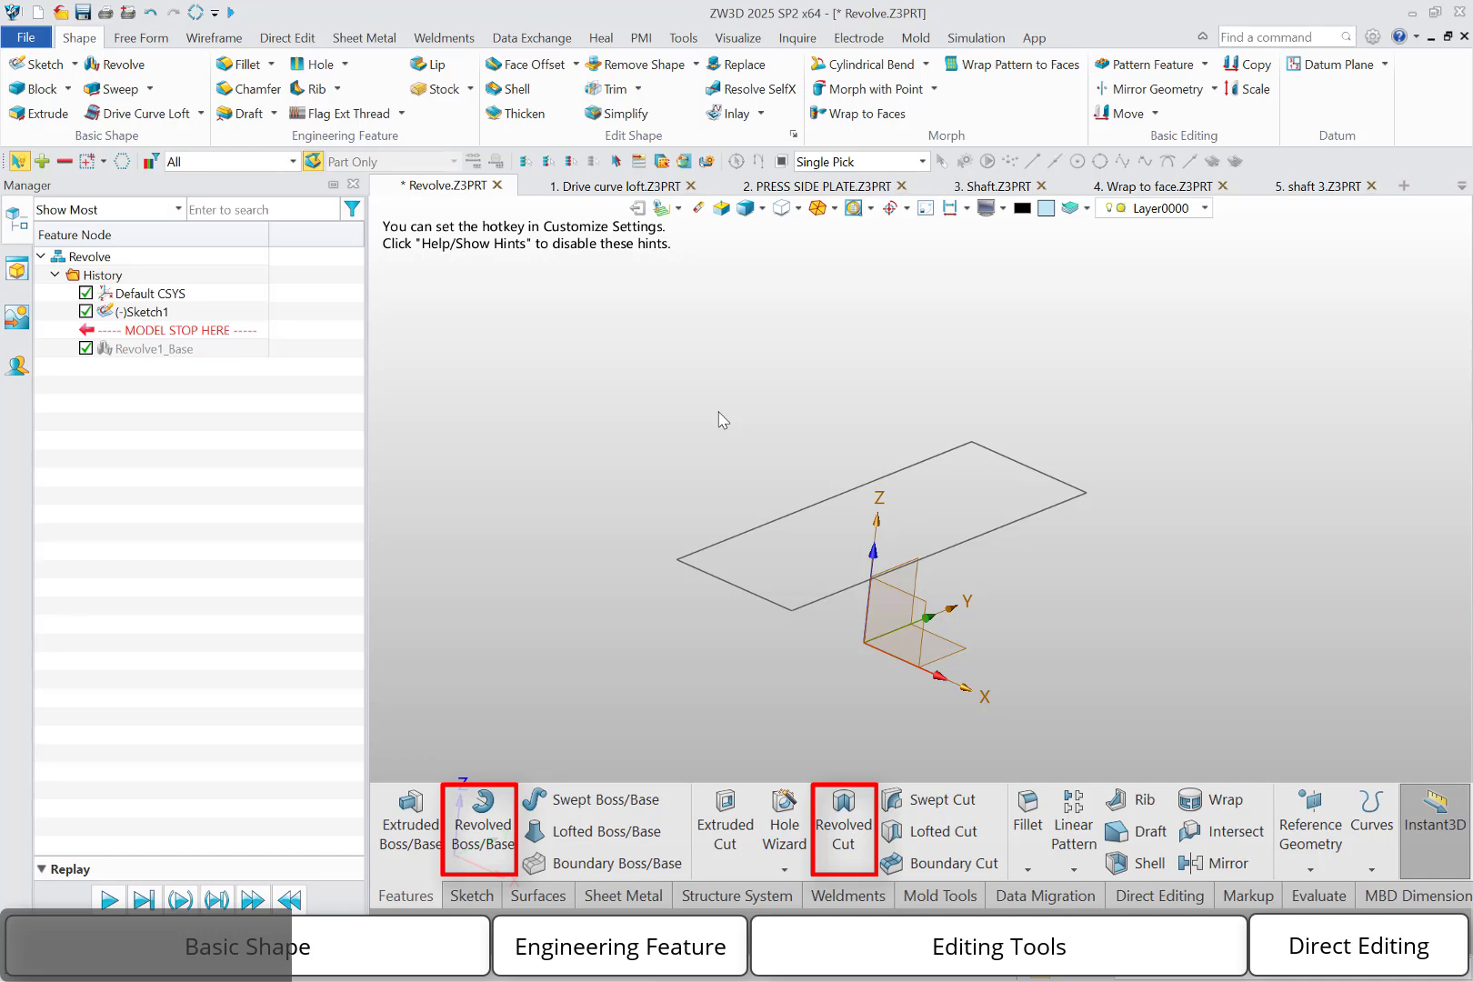
# Reopen Sketch1, toggle the vertical axis line from construction to regular sketch geometry, and exit the sketch
pyautogui.doubleClick(164, 311)
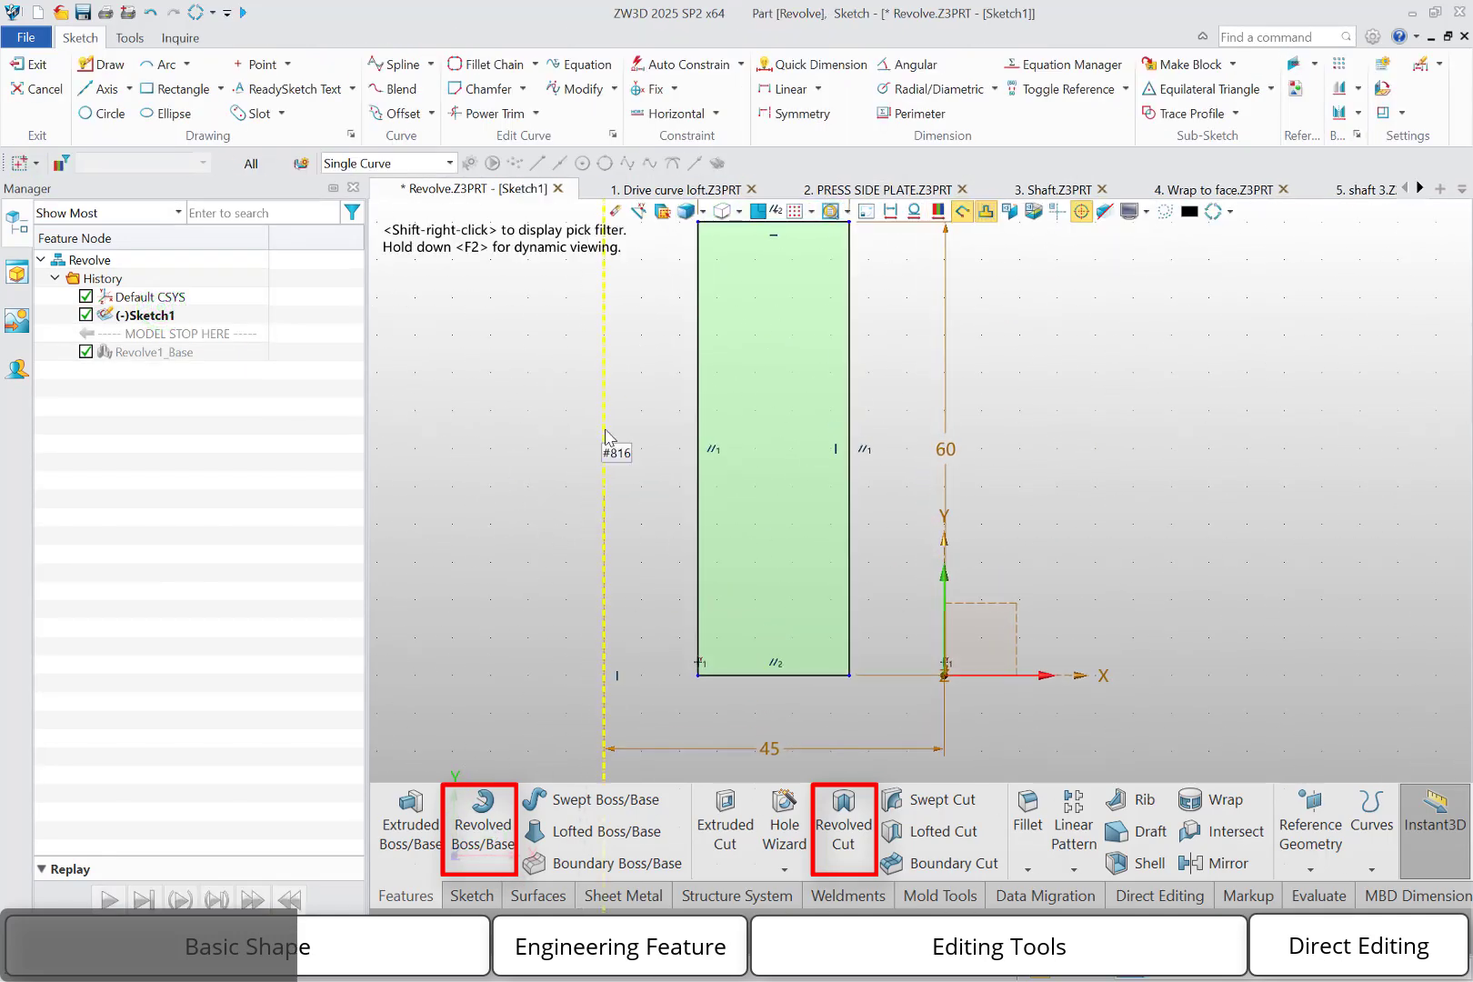
pyautogui.rightClick(604, 433)
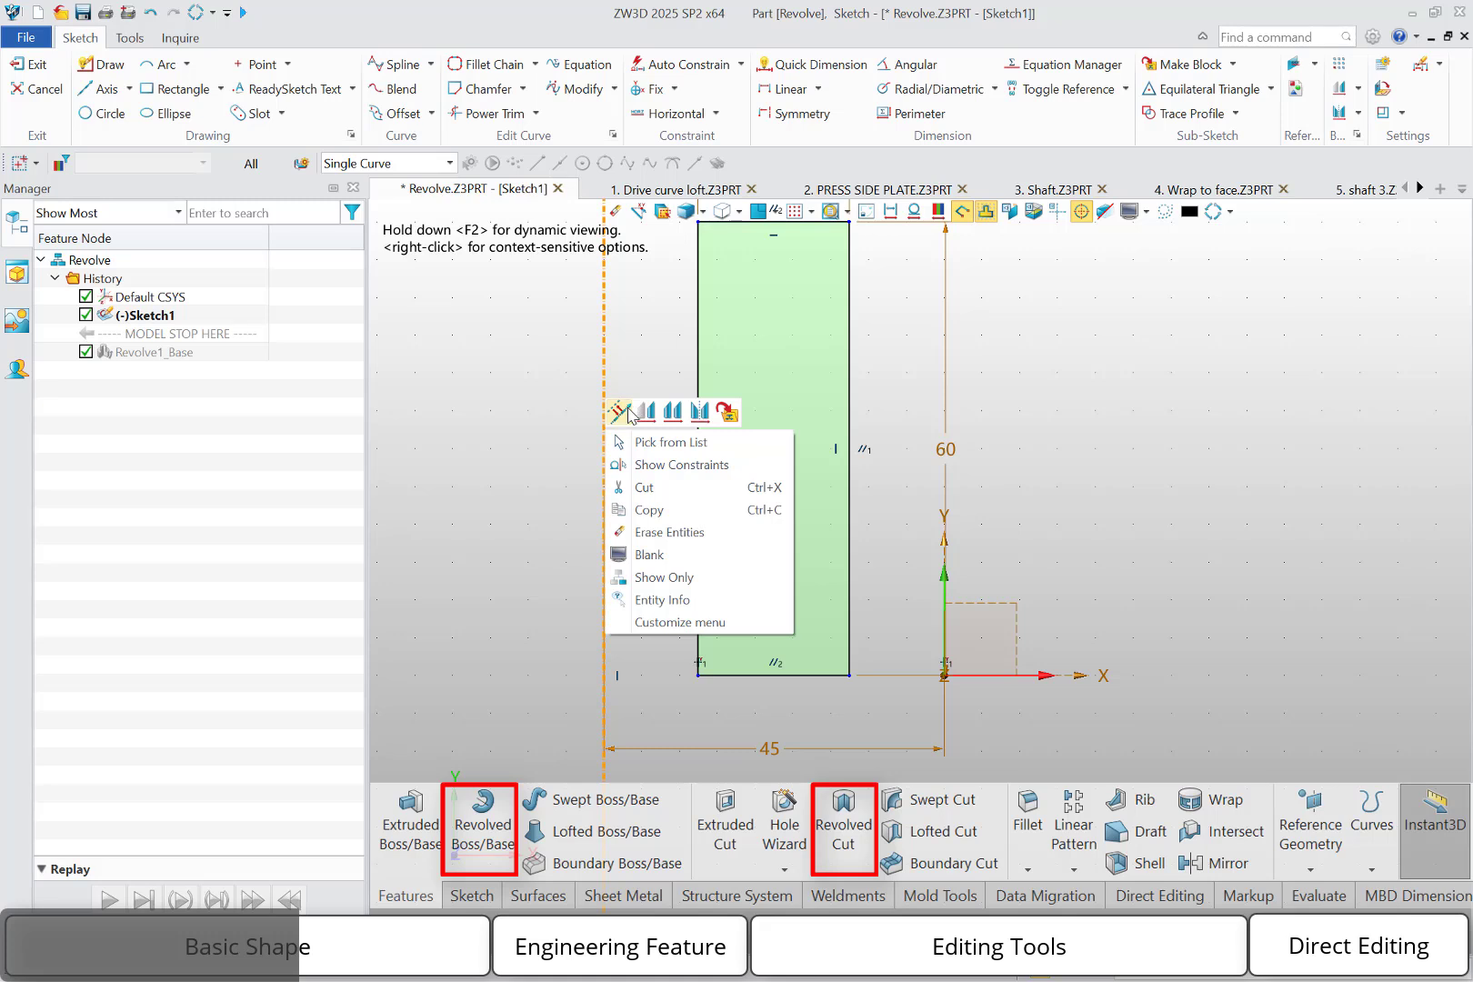
pyautogui.click(621, 414)
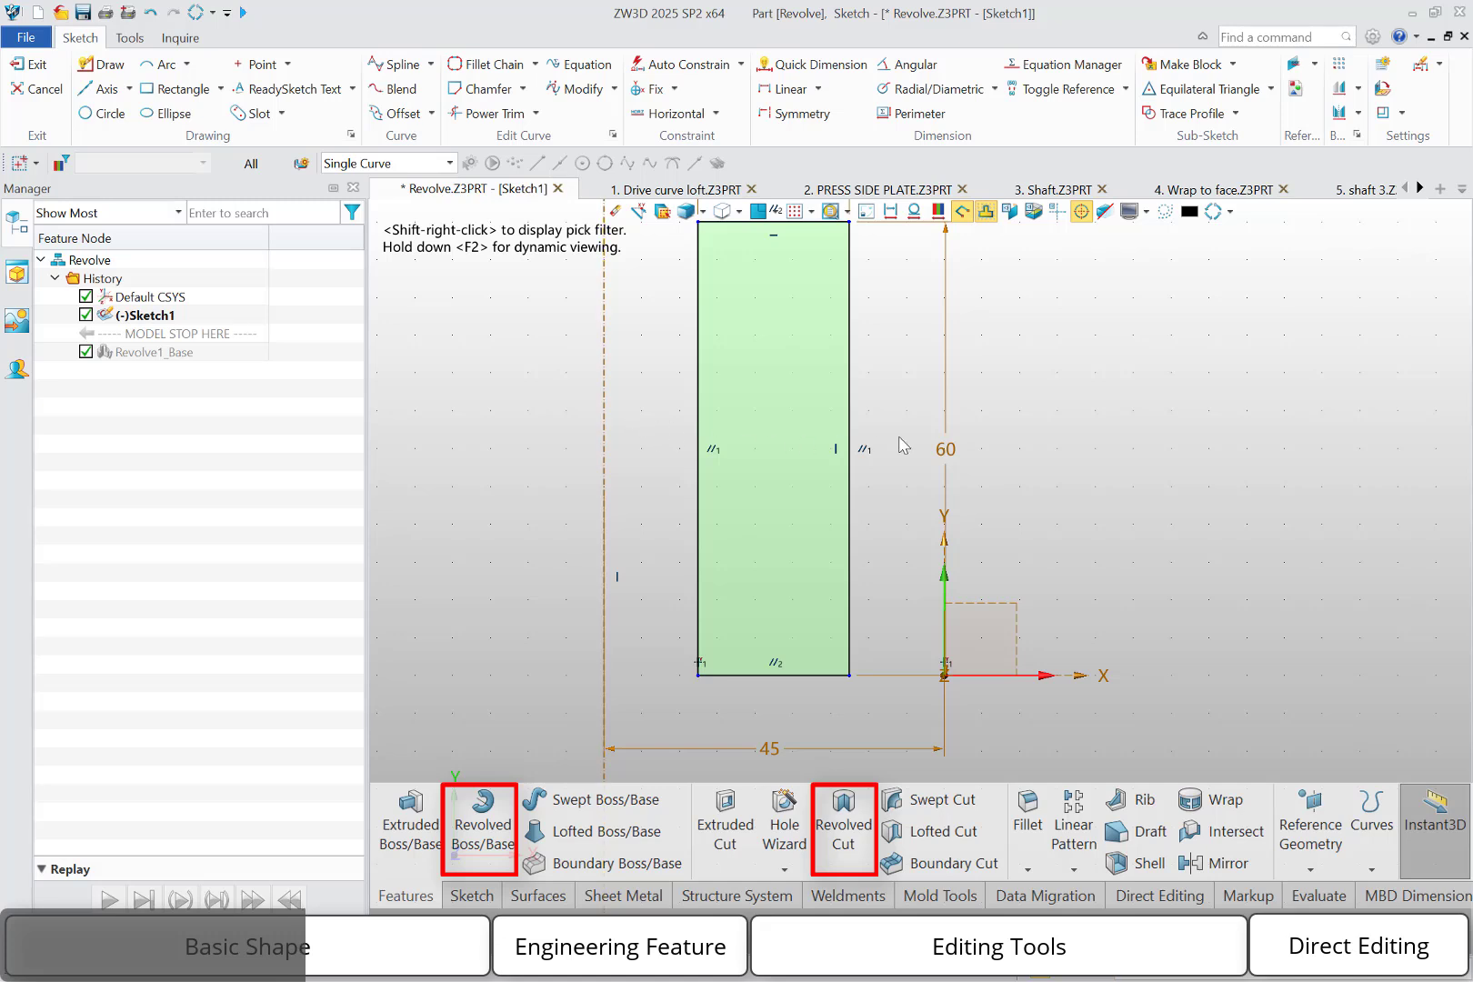
pyautogui.rightClick(1041, 437)
pyautogui.click(1249, 418)
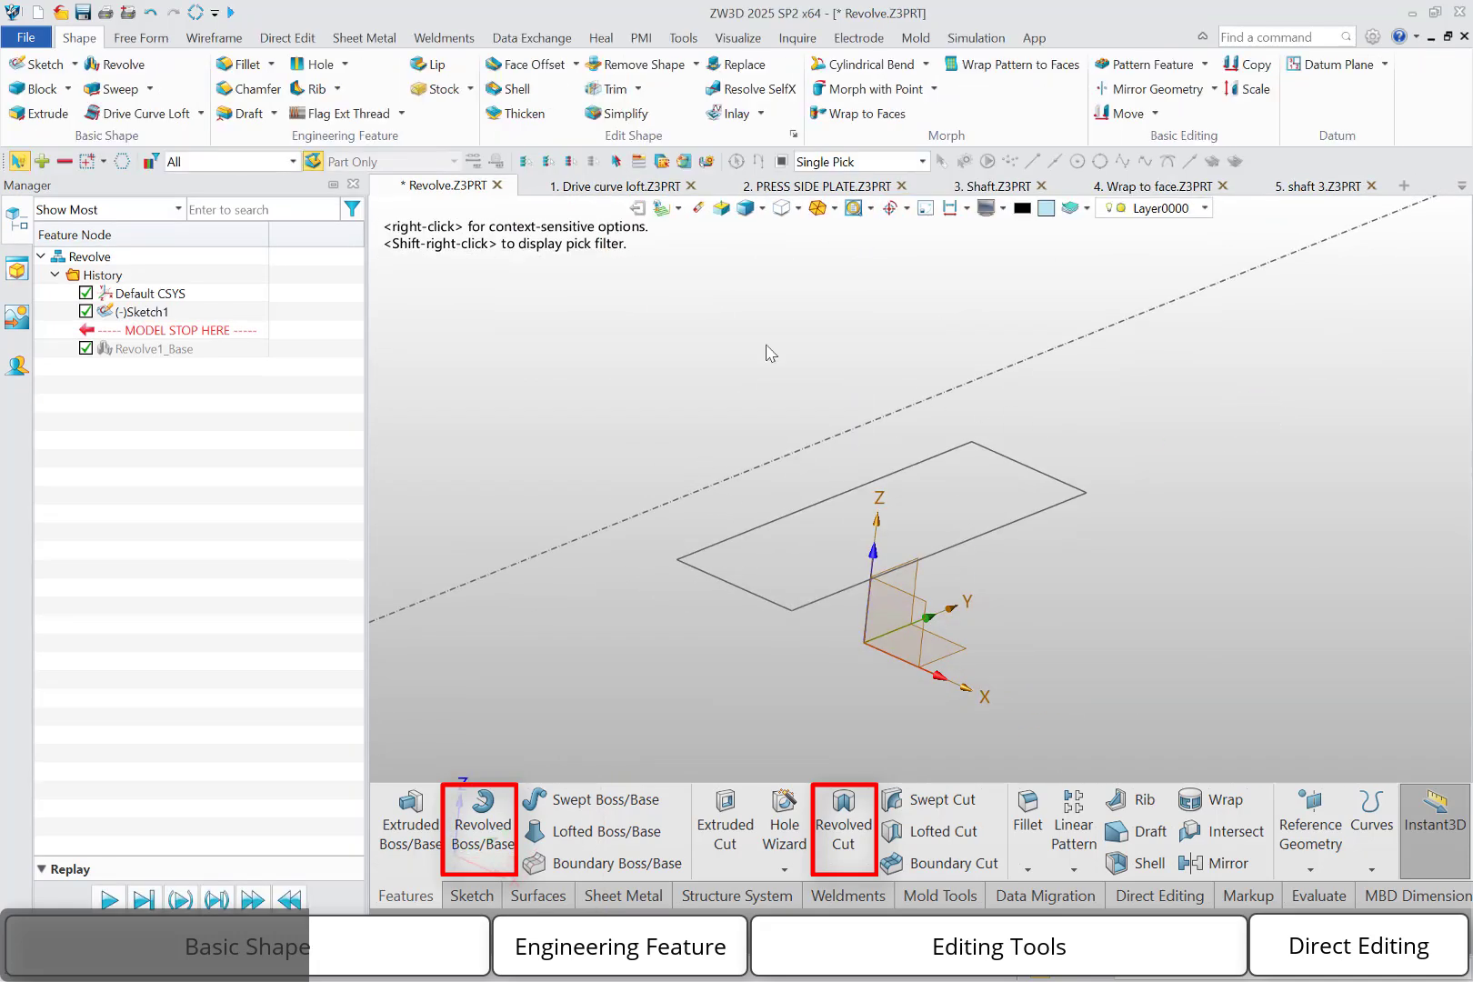
# Revolve the rectangle sketch 360 degrees about the axis line contained in the sketch, as a base body
pyautogui.click(134, 64)
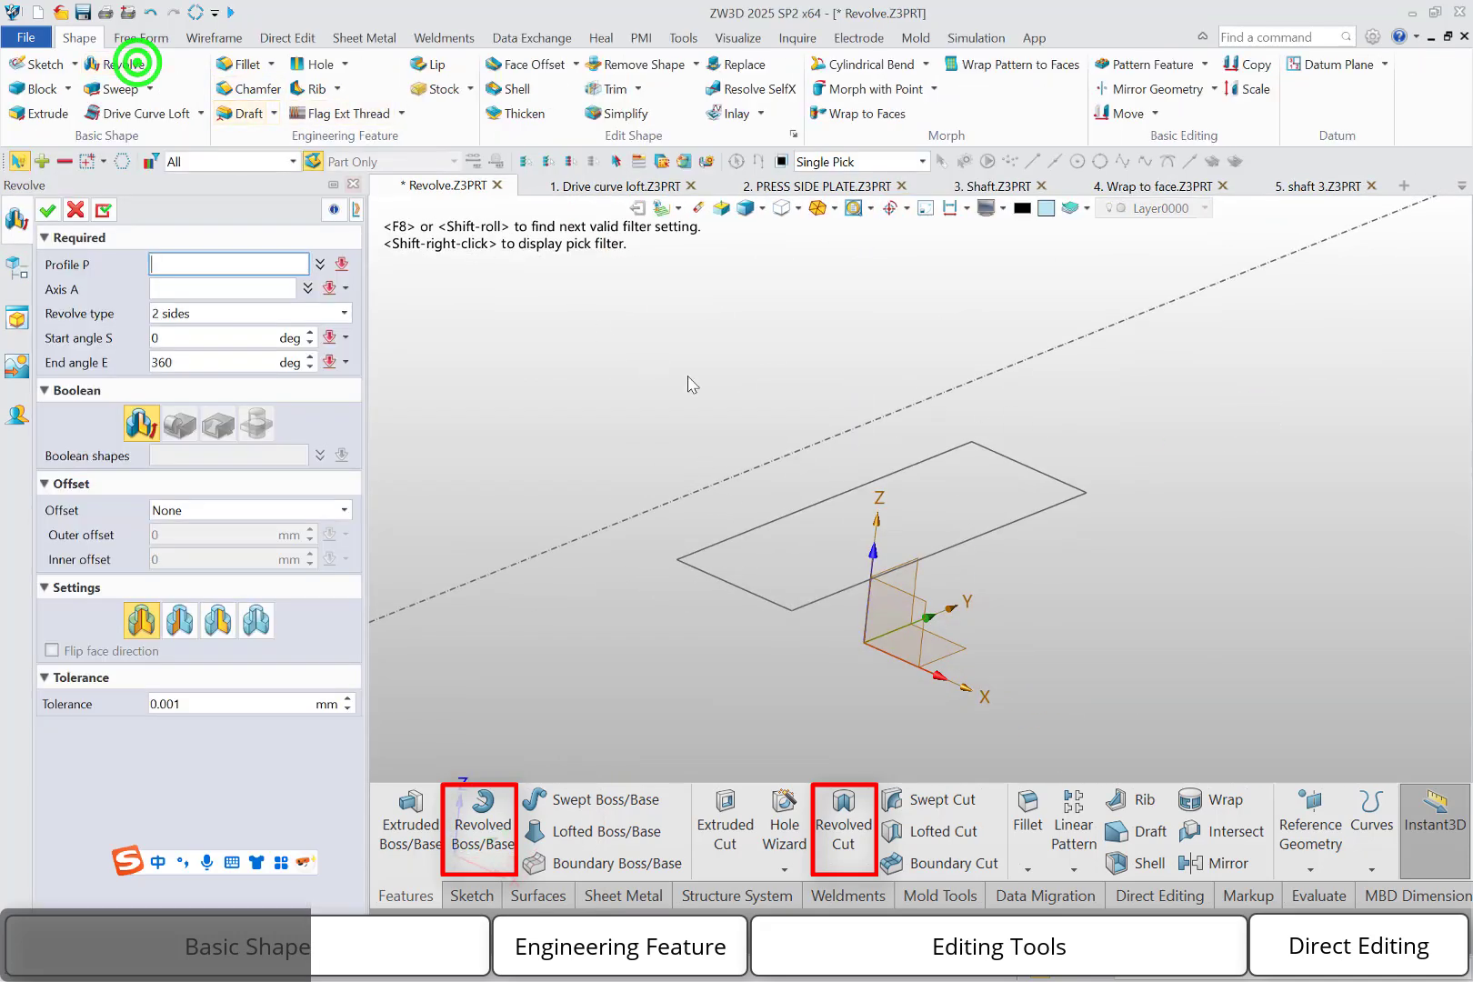
pyautogui.click(766, 524)
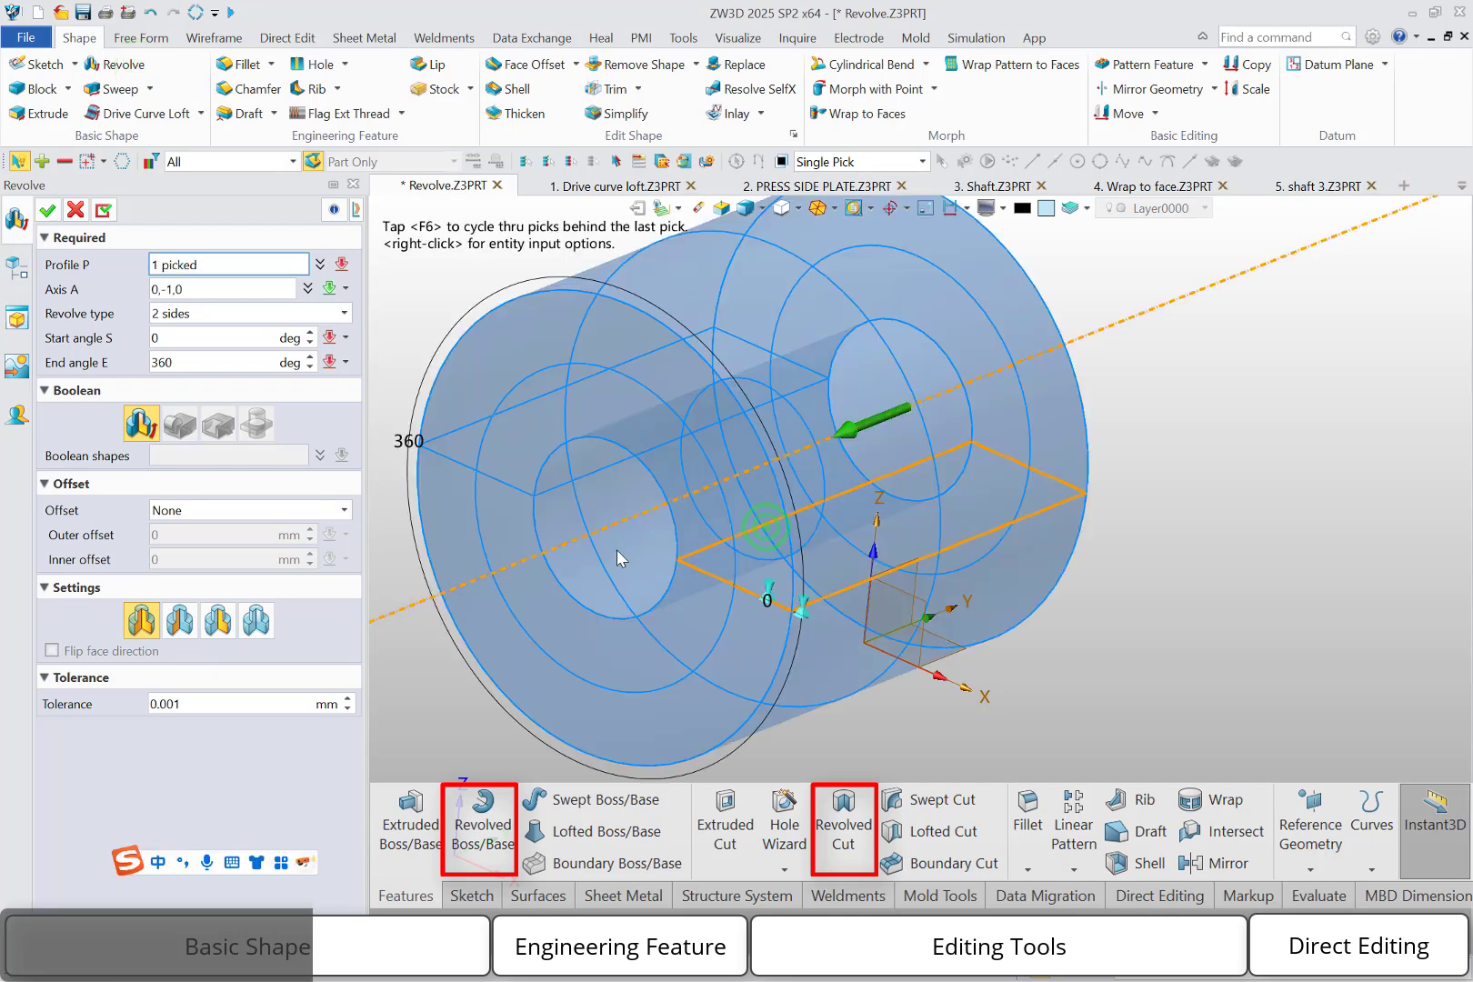
pyautogui.click(46, 210)
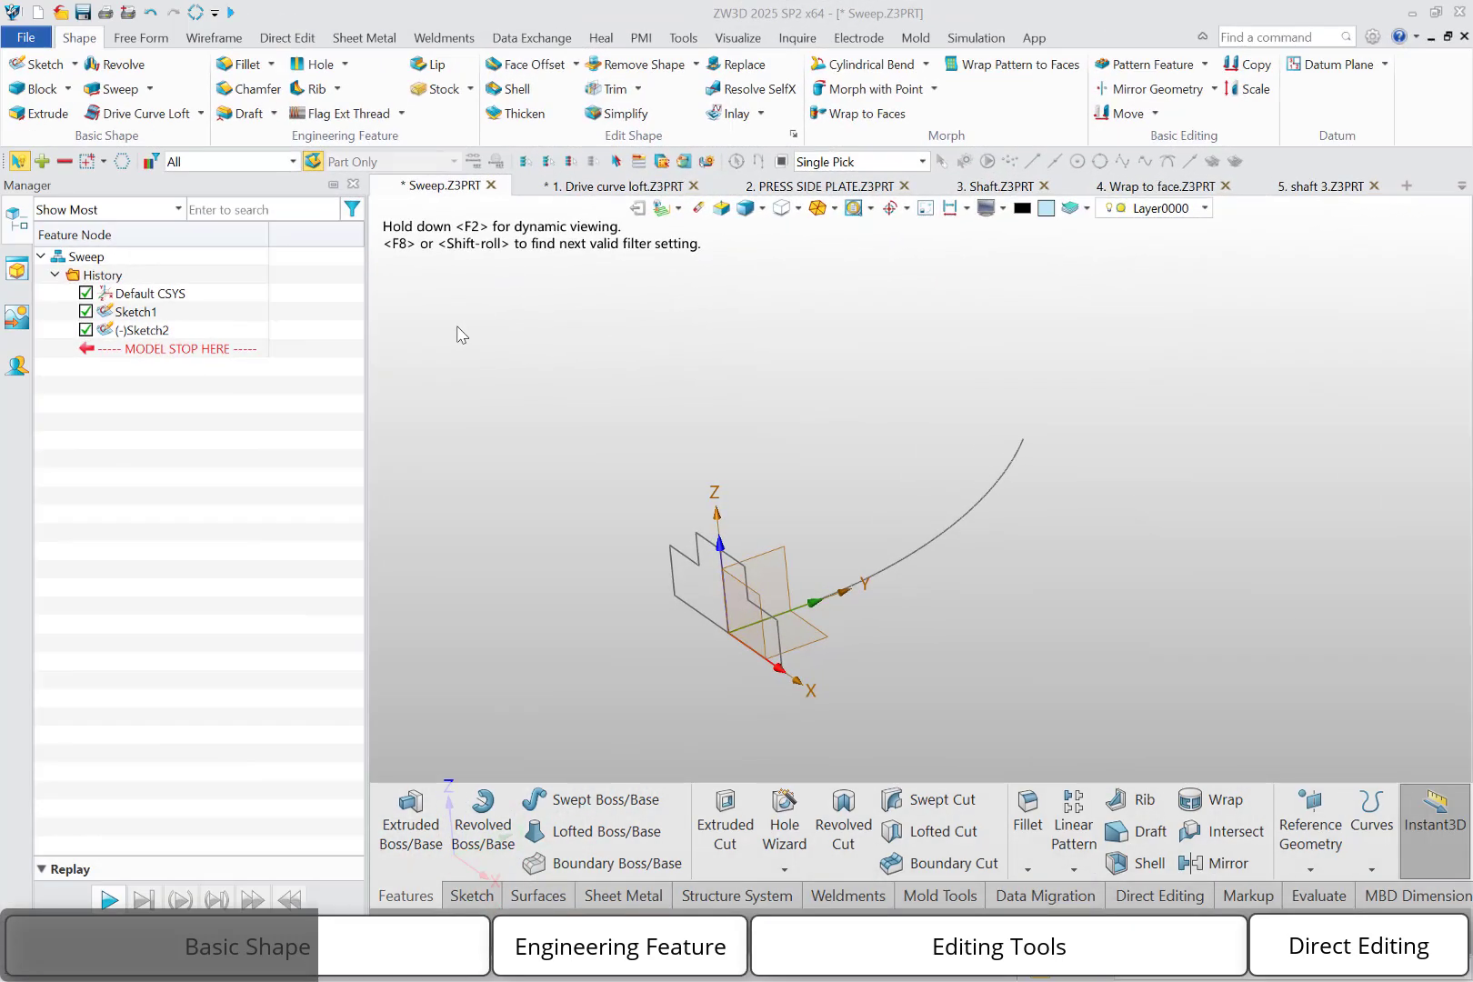
# Sweep the stepped profile sketch along the curved path in Sketch2 as a base body
pyautogui.click(149, 89)
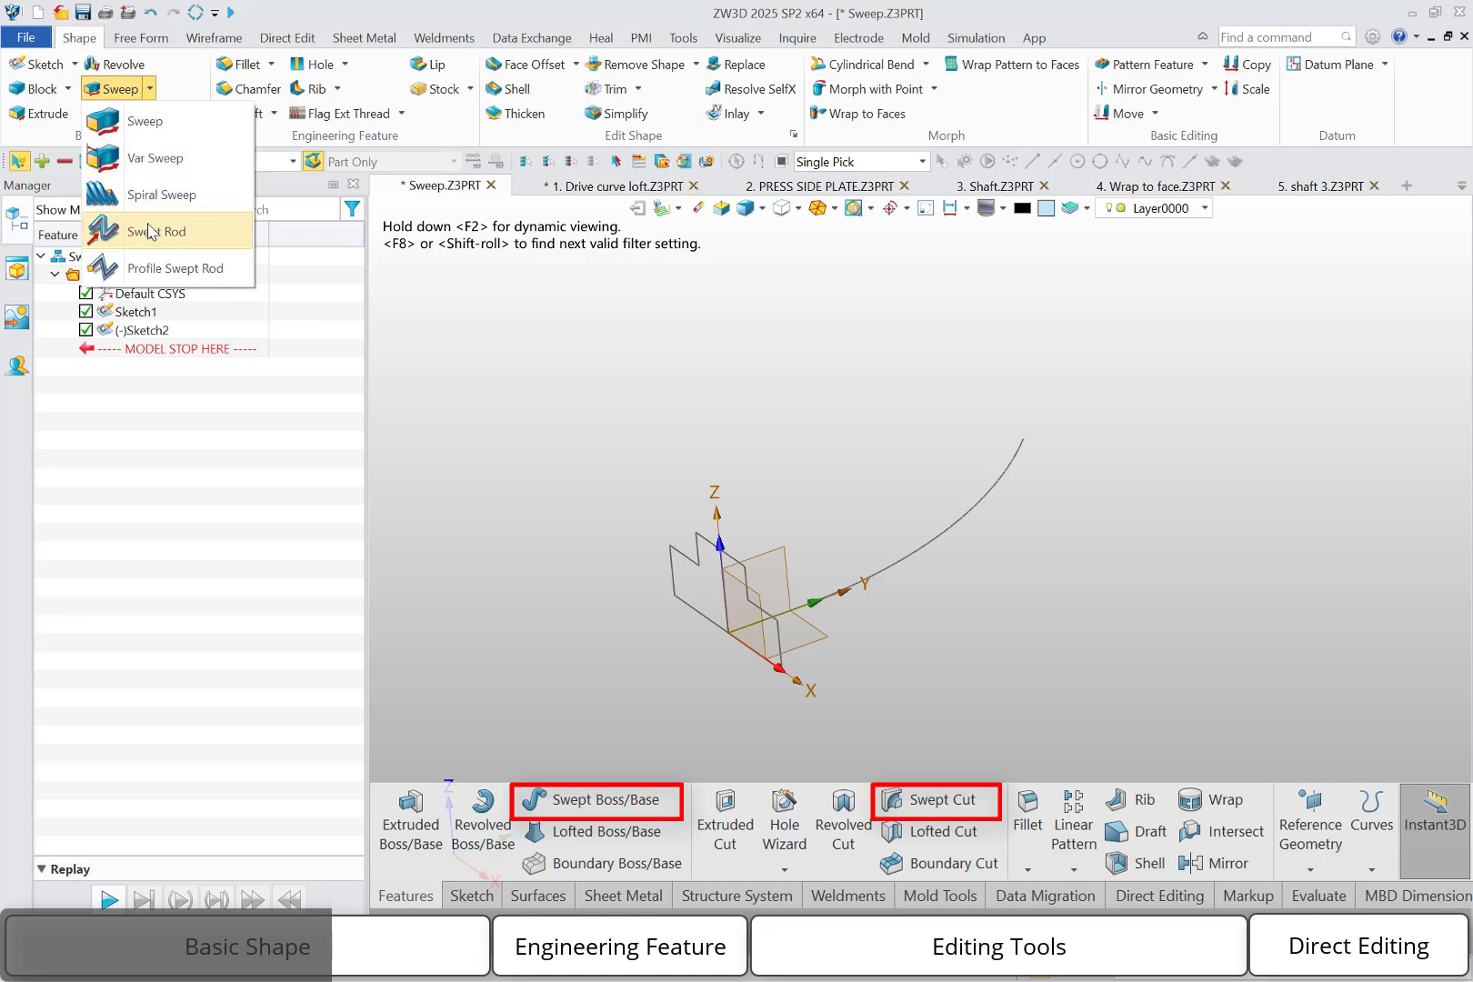
pyautogui.click(150, 124)
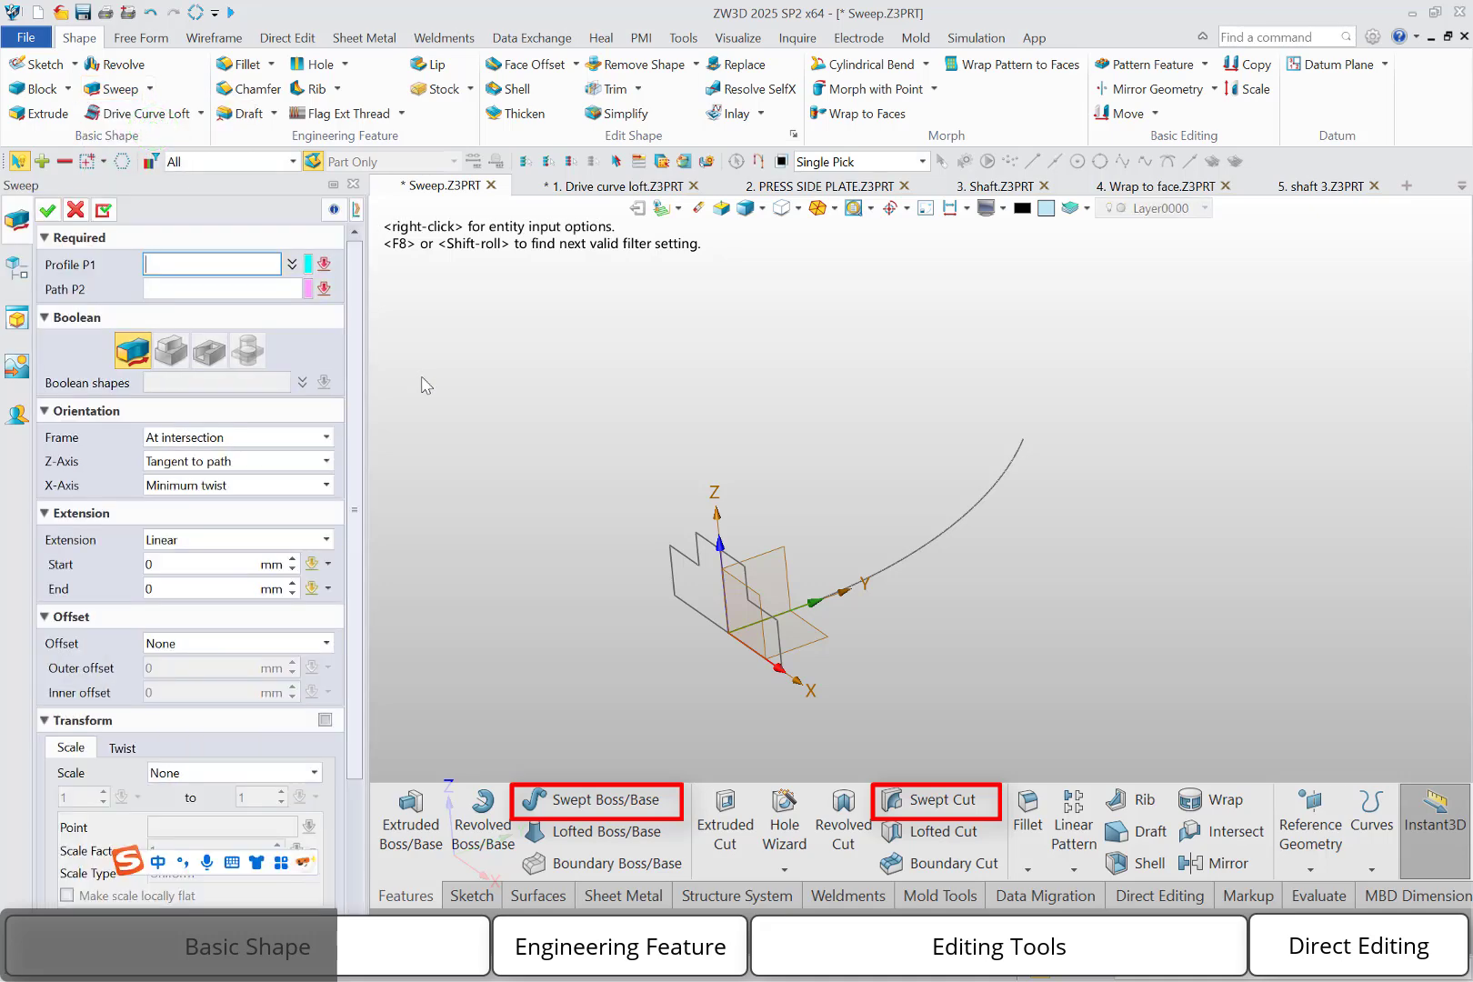
pyautogui.click(673, 544)
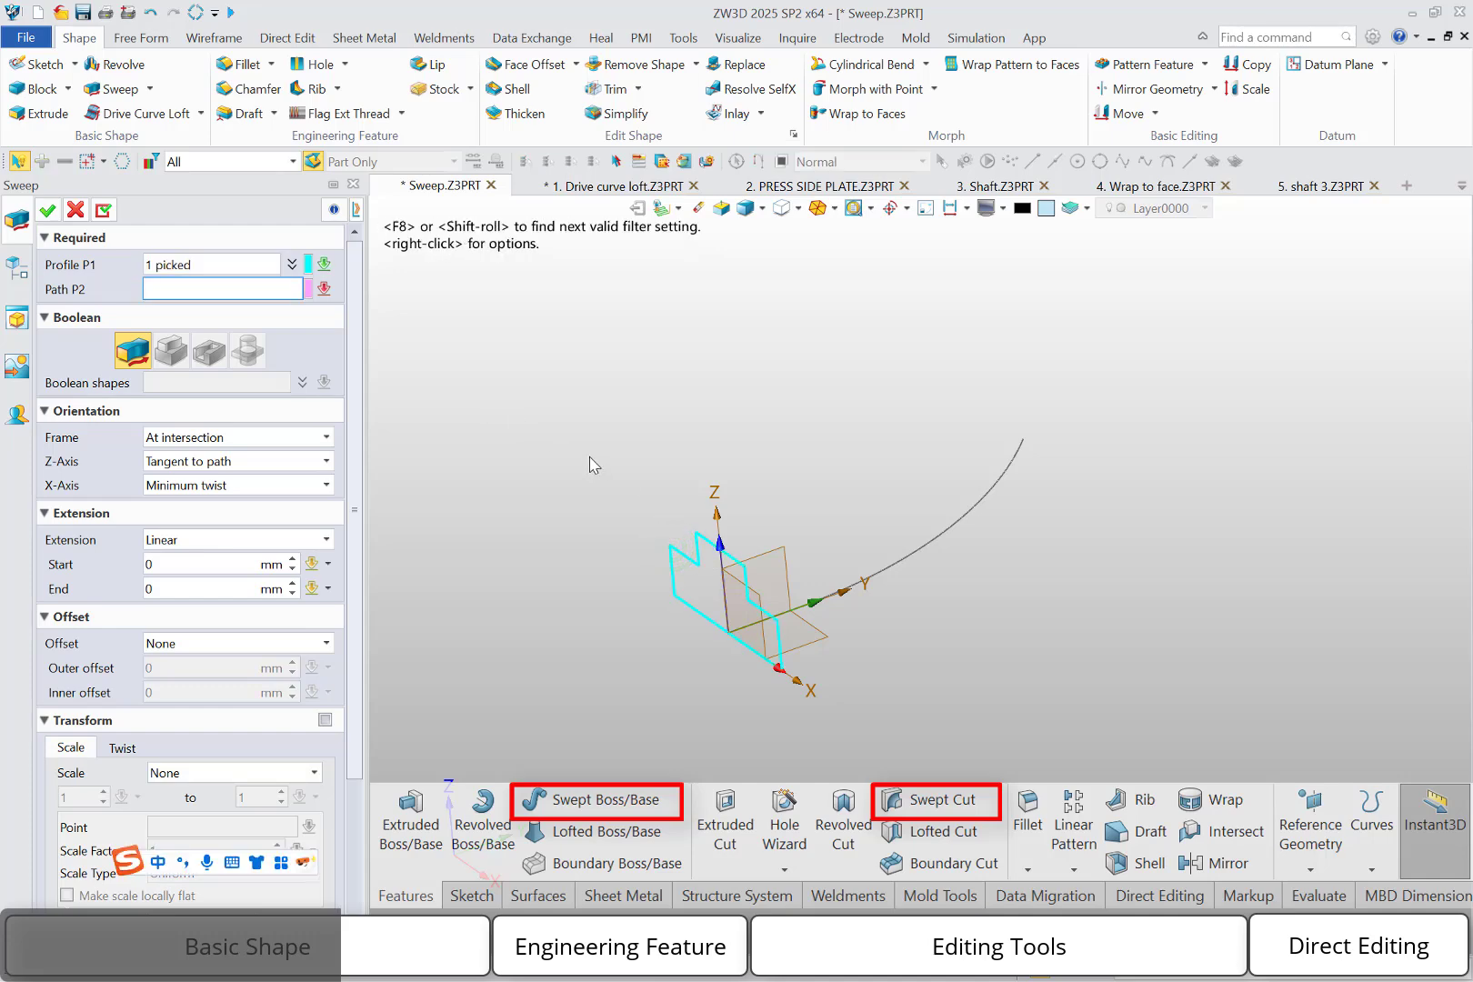
pyautogui.click(835, 593)
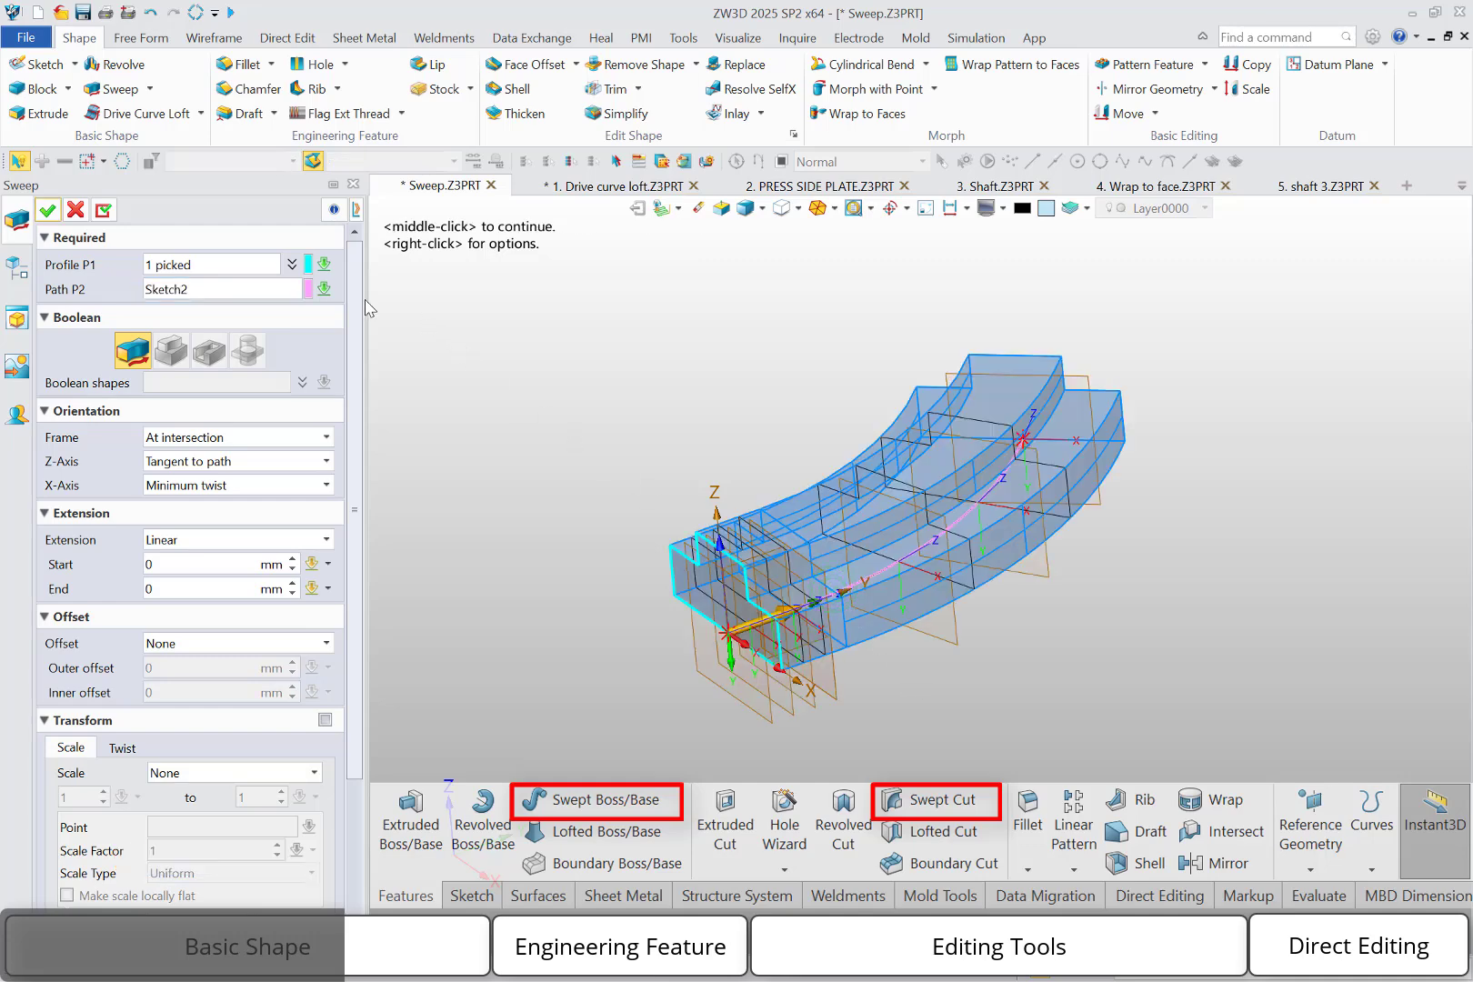
pyautogui.click(48, 210)
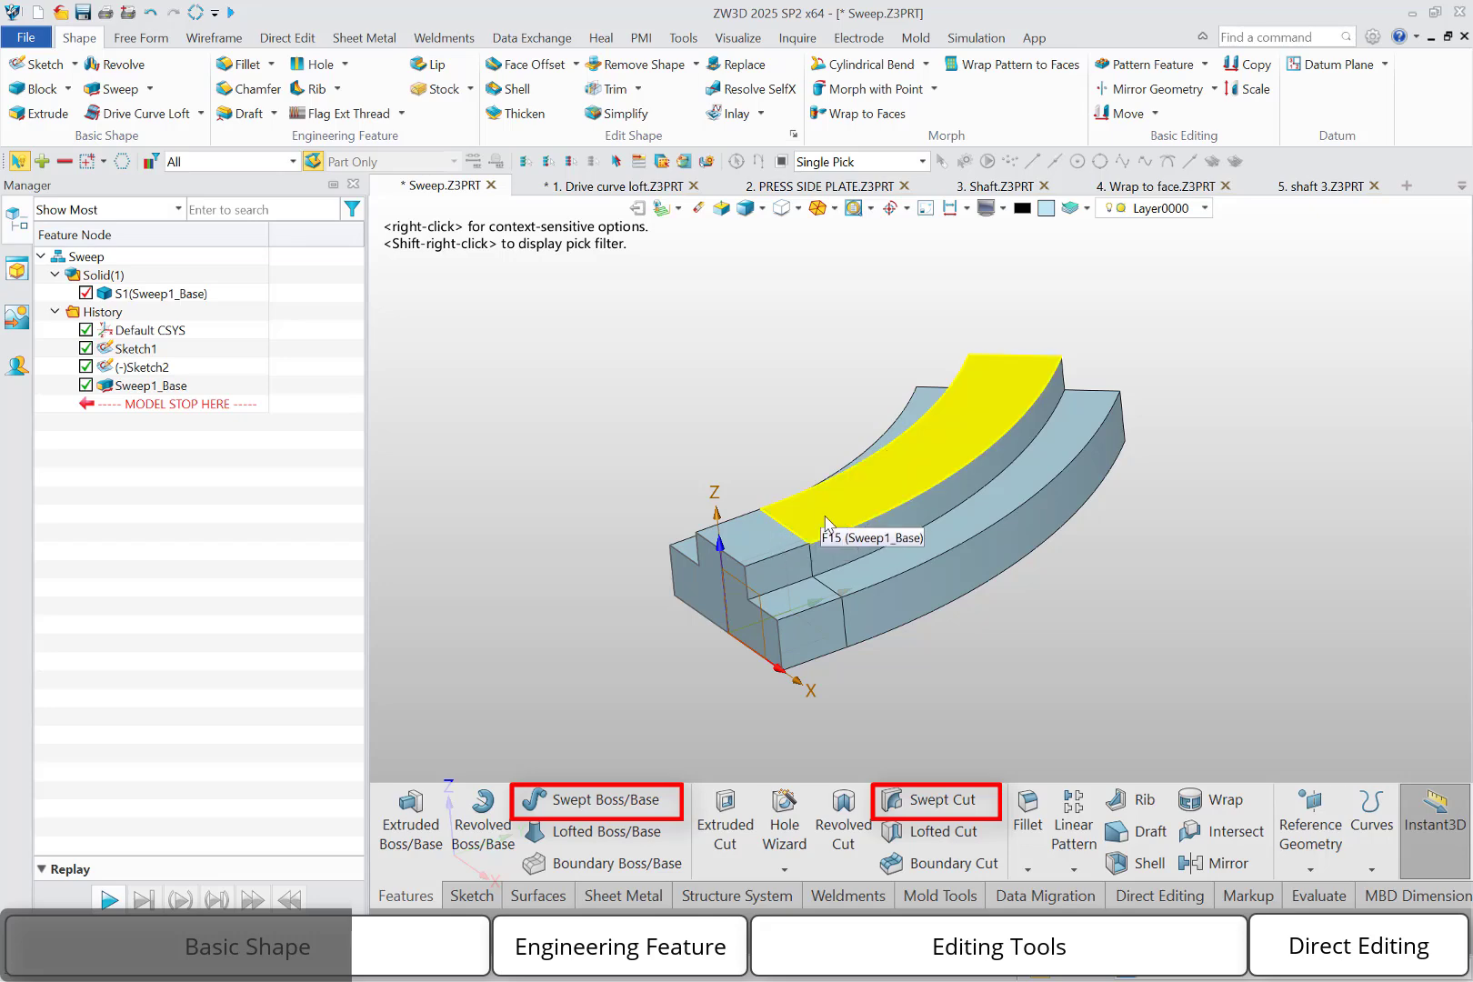
# Edit the sweep feature to merge its tangent faces
pyautogui.doubleClick(166, 386)
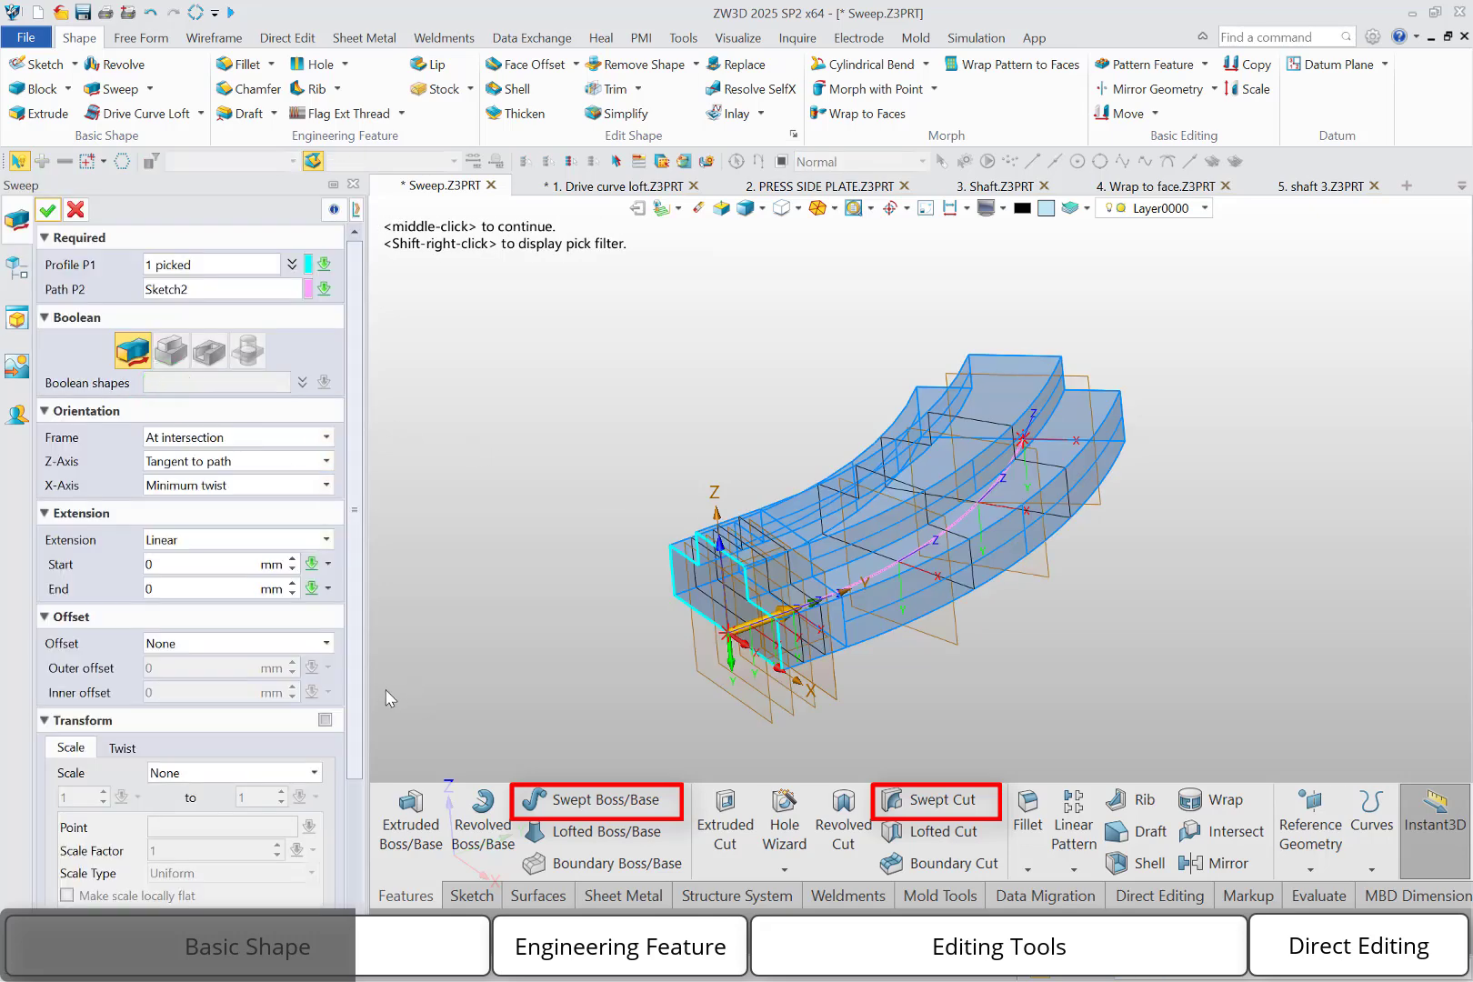
pyautogui.click(353, 676)
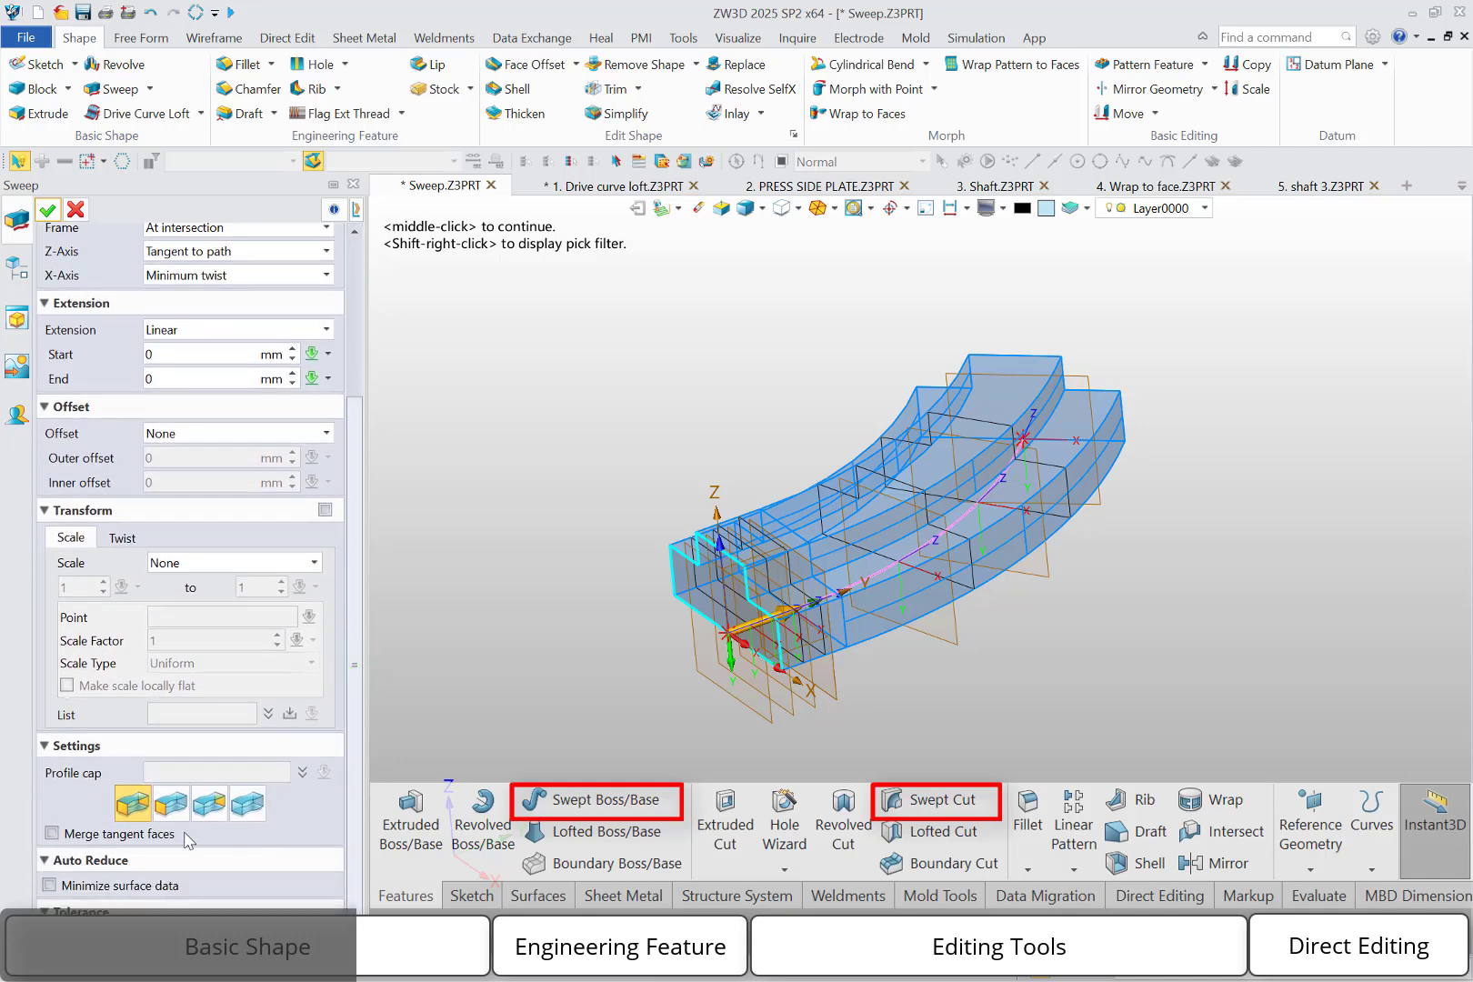
pyautogui.click(85, 835)
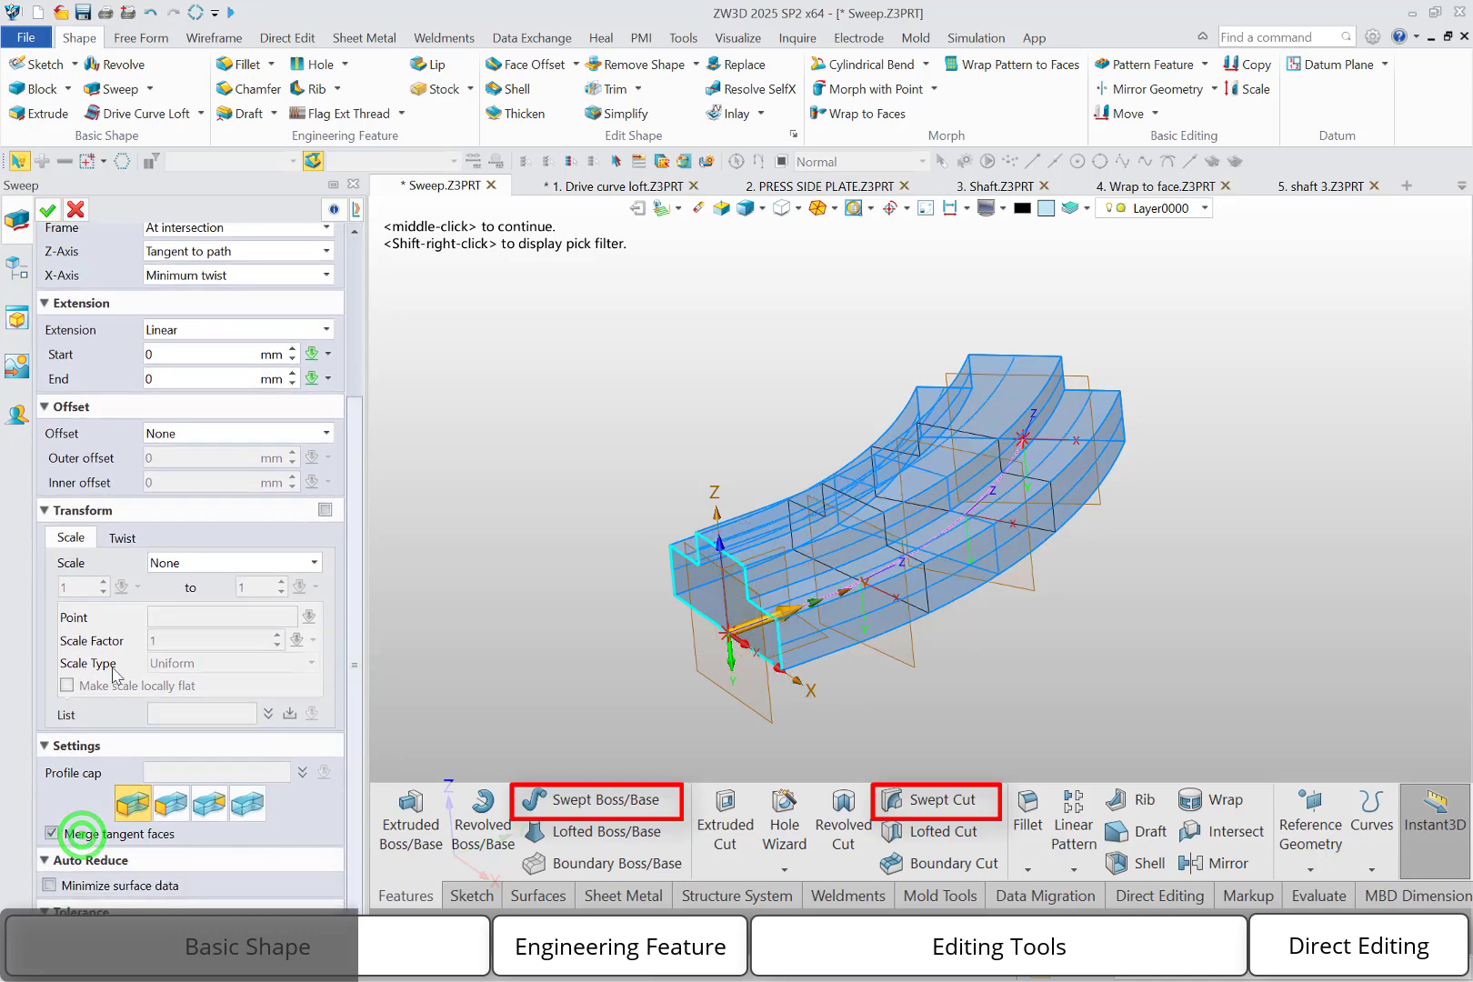
pyautogui.click(47, 210)
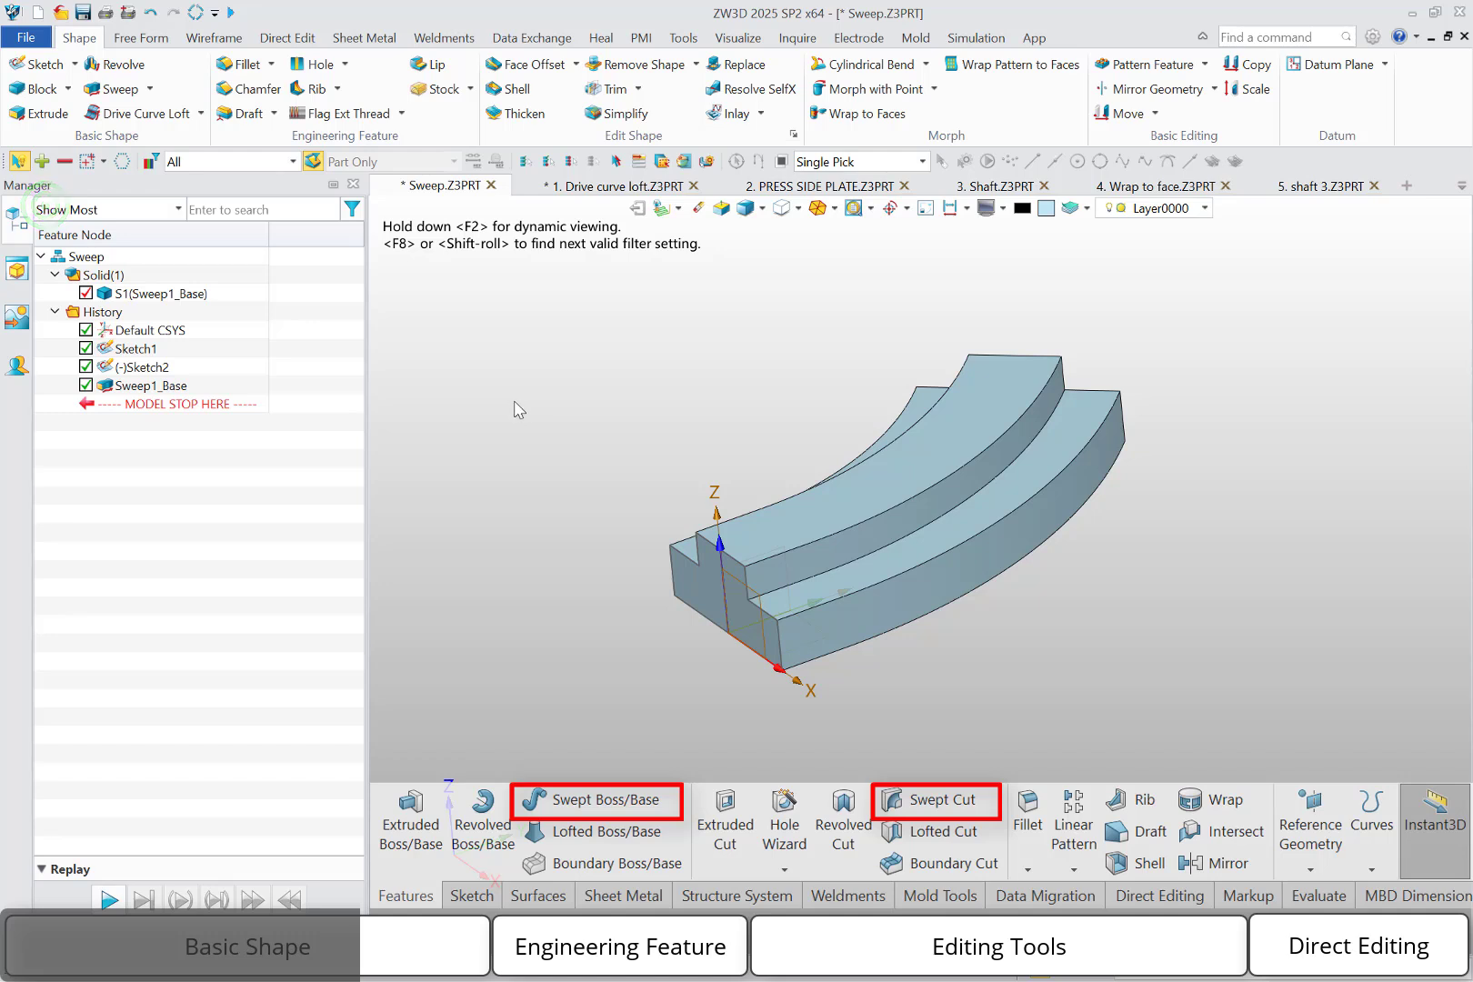
pyautogui.click(201, 113)
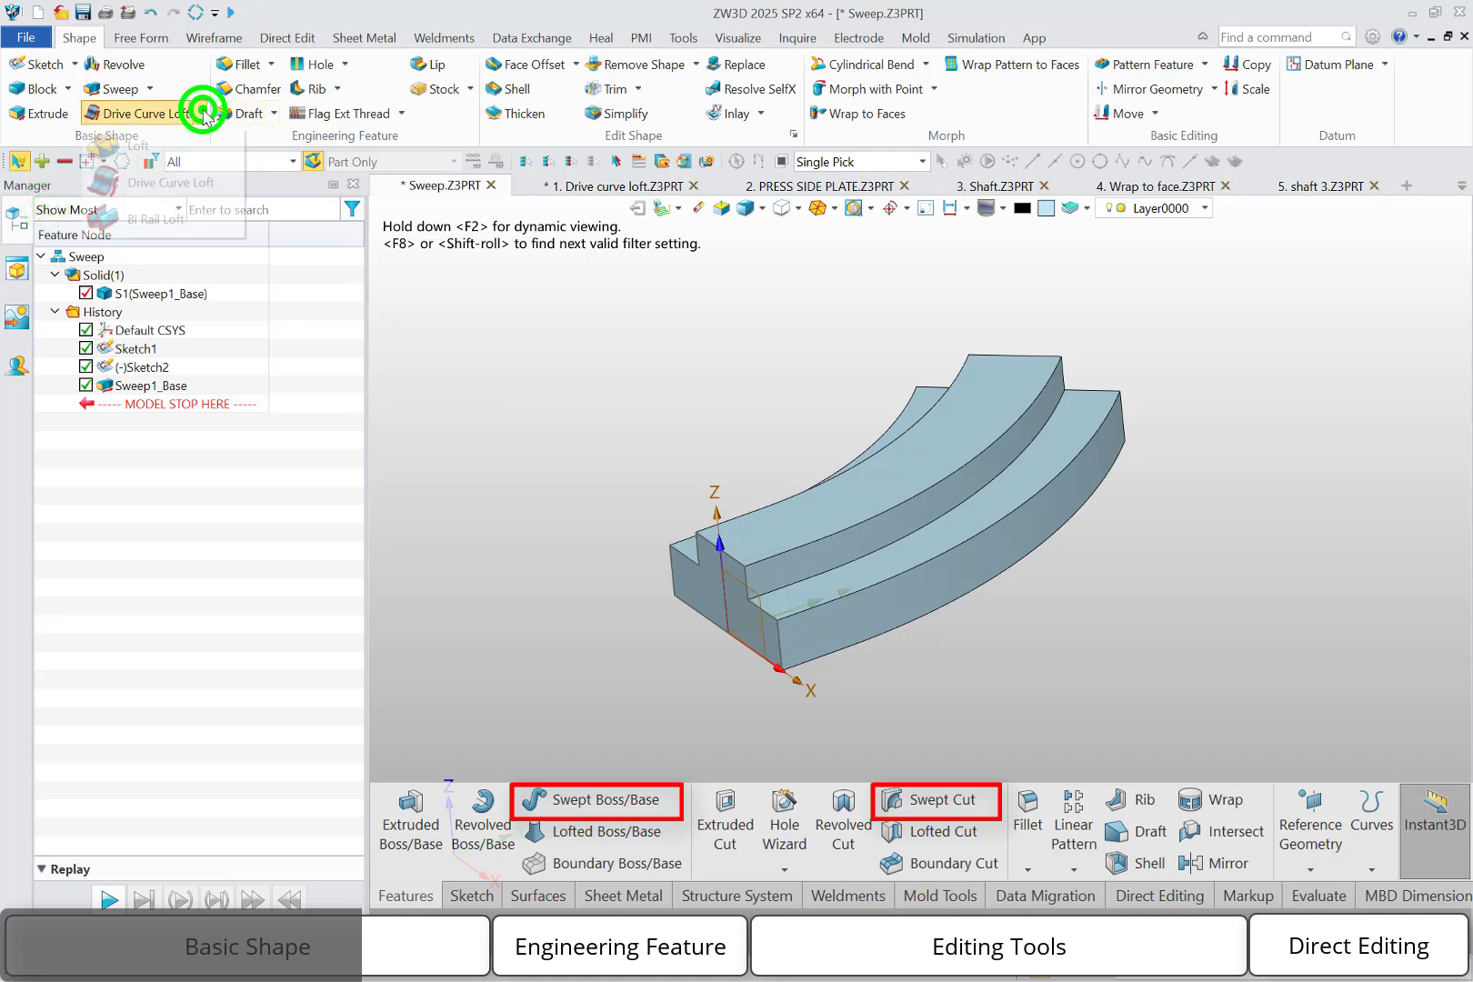
pyautogui.click(149, 88)
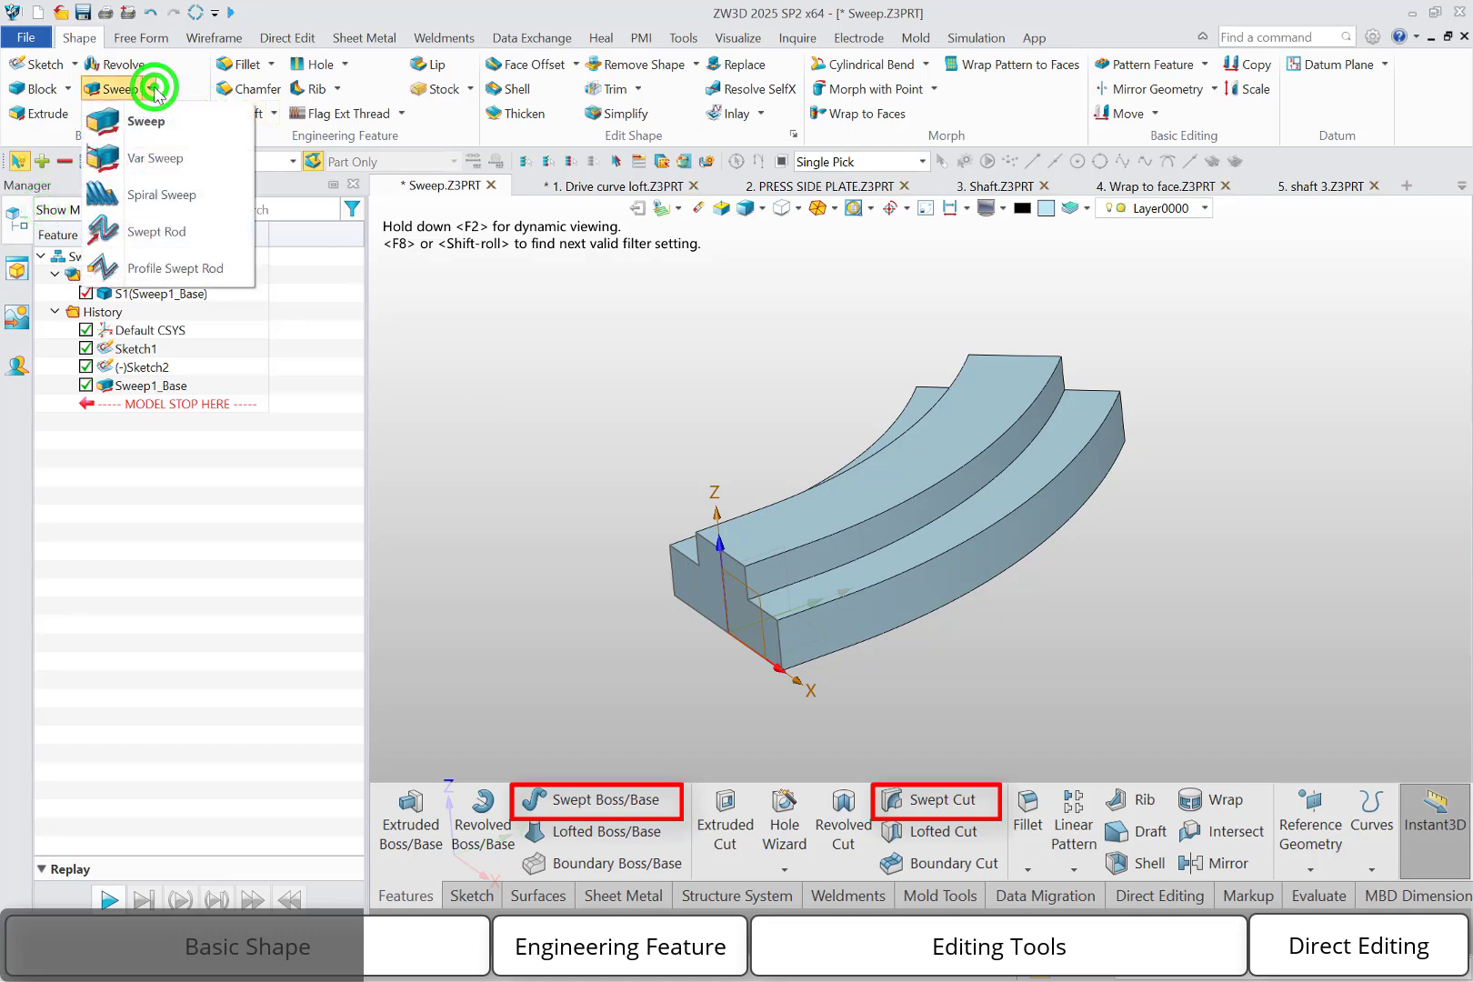
pyautogui.click(583, 369)
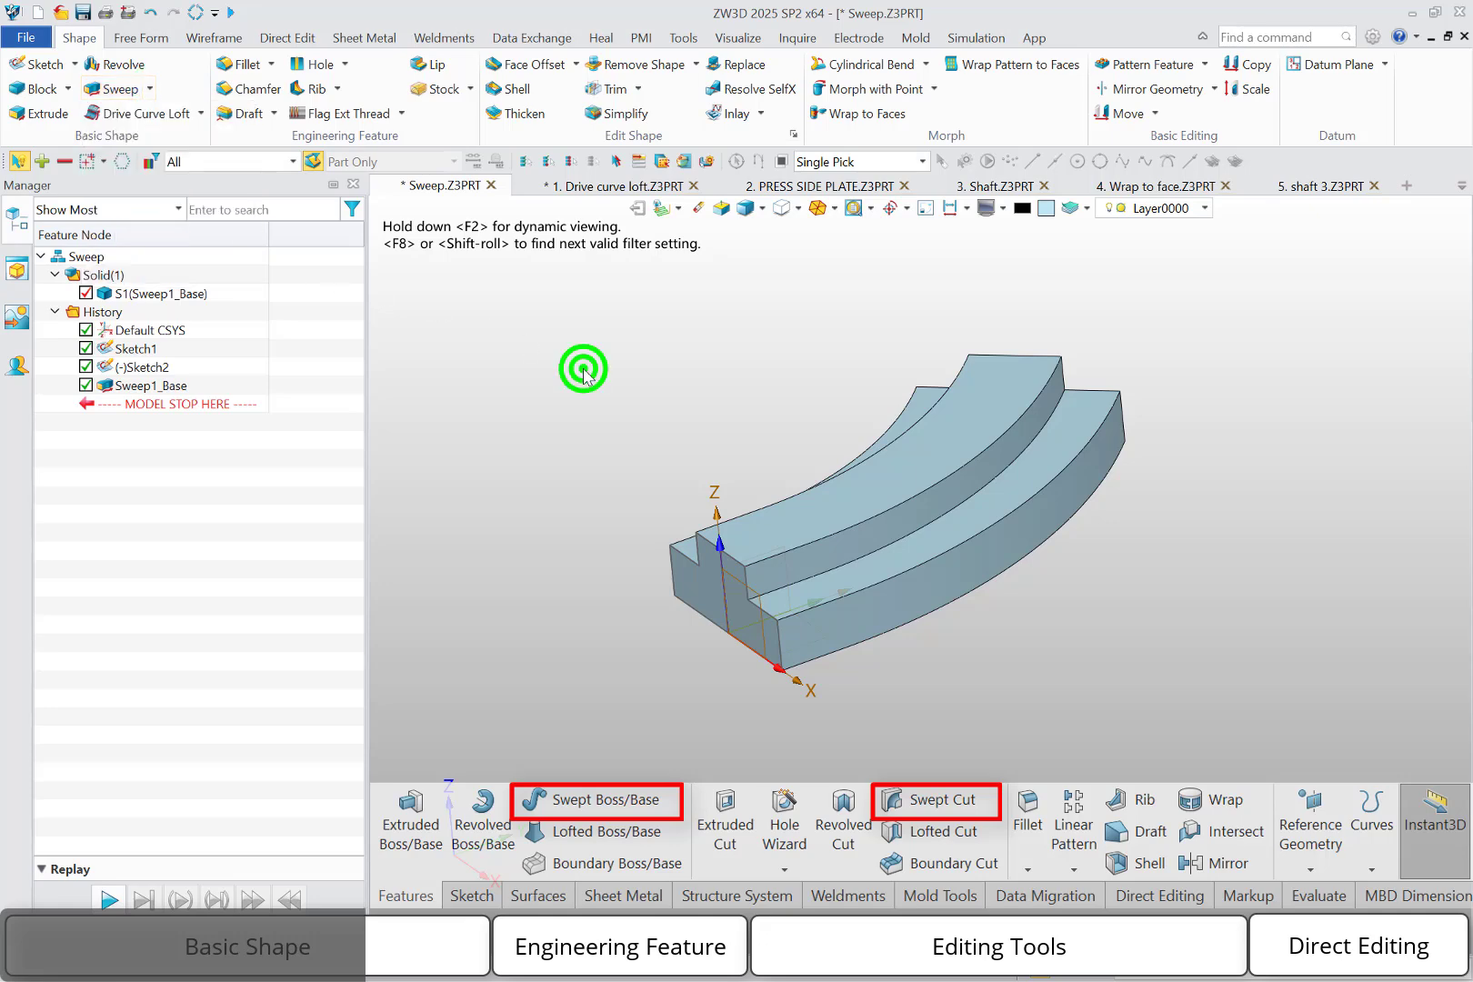
# Start a new sketch on the default XY plane
pyautogui.rightClick(583, 369)
pyautogui.click(641, 478)
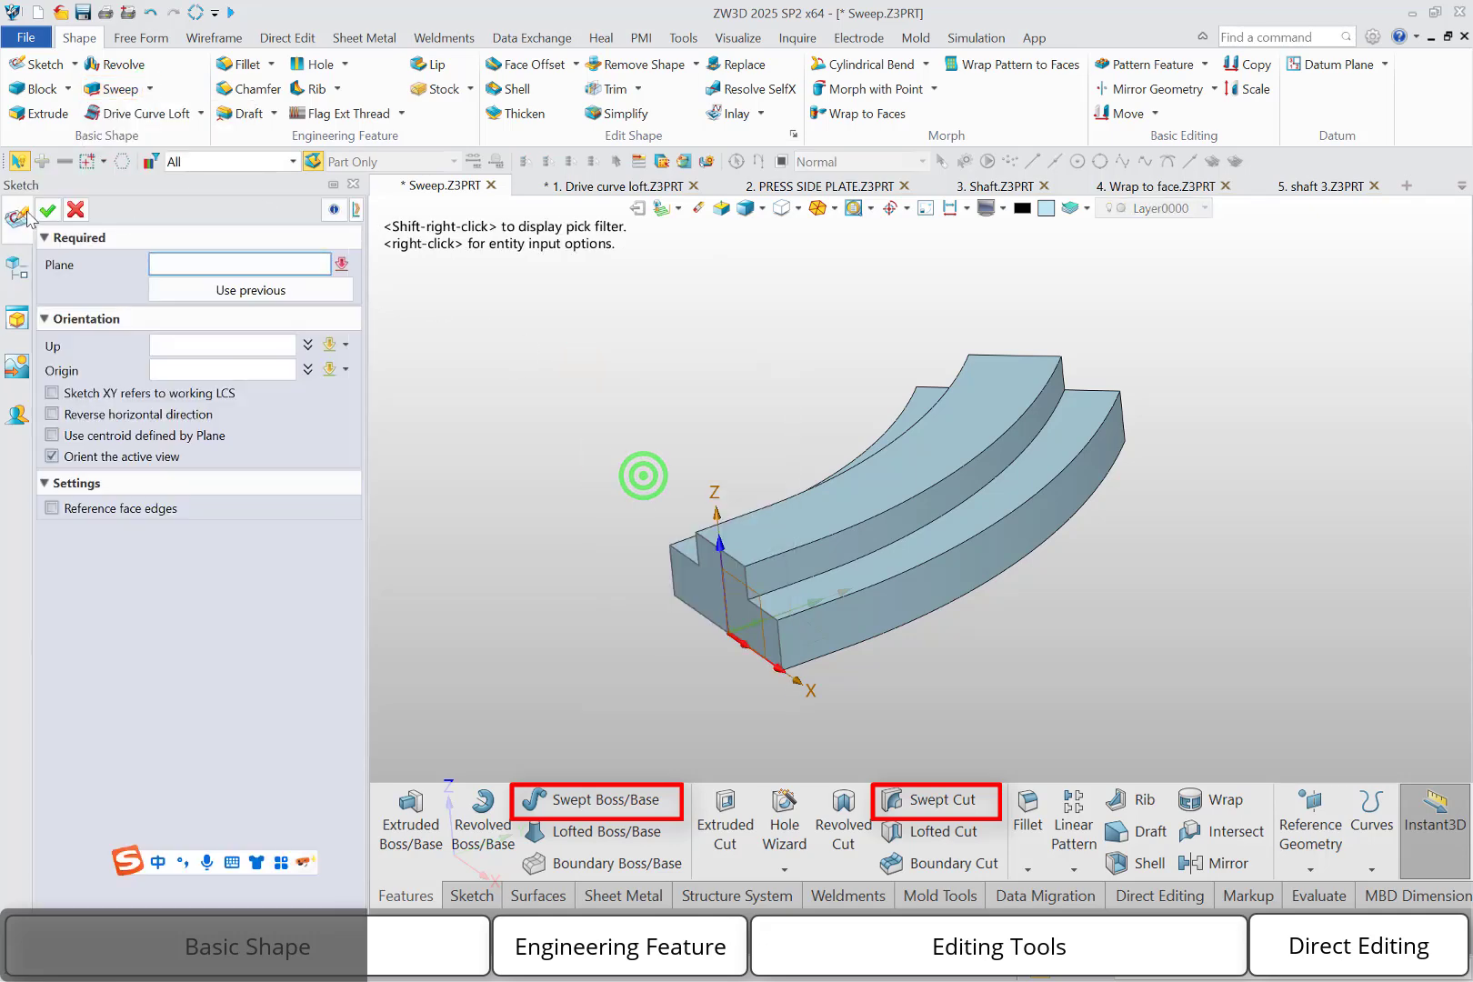
pyautogui.click(812, 642)
pyautogui.click(50, 210)
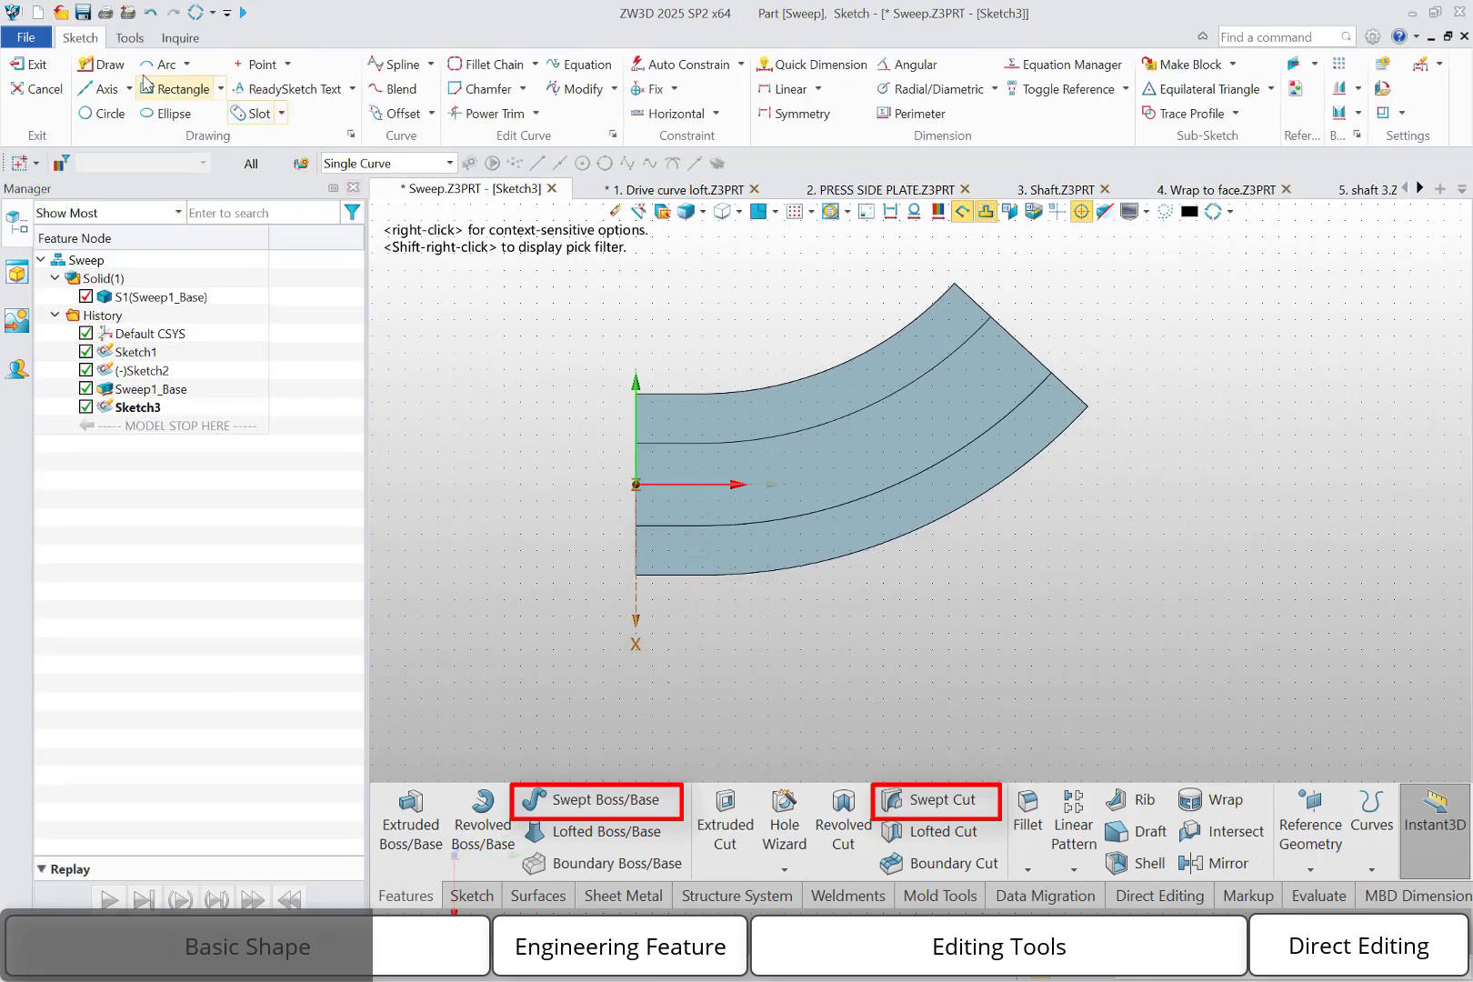
# Draw an open stepped polyline of five alternating vertical and horizontal segments beside the swept body, and exit the sketch
pyautogui.click(94, 61)
pyautogui.click(637, 767)
pyautogui.click(639, 667)
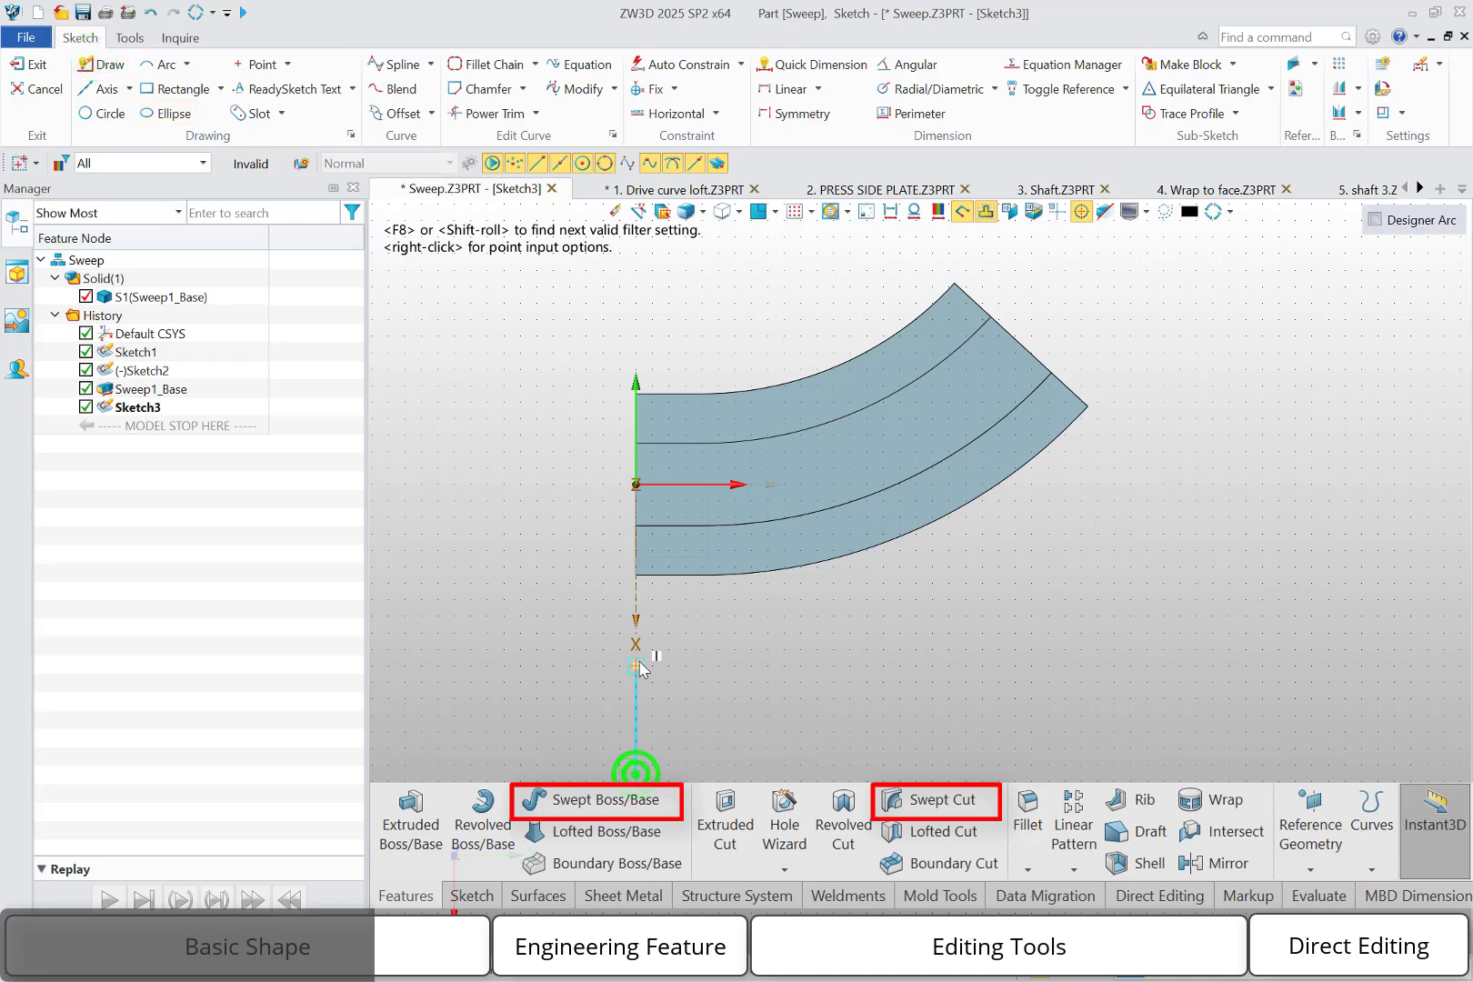
pyautogui.click(639, 665)
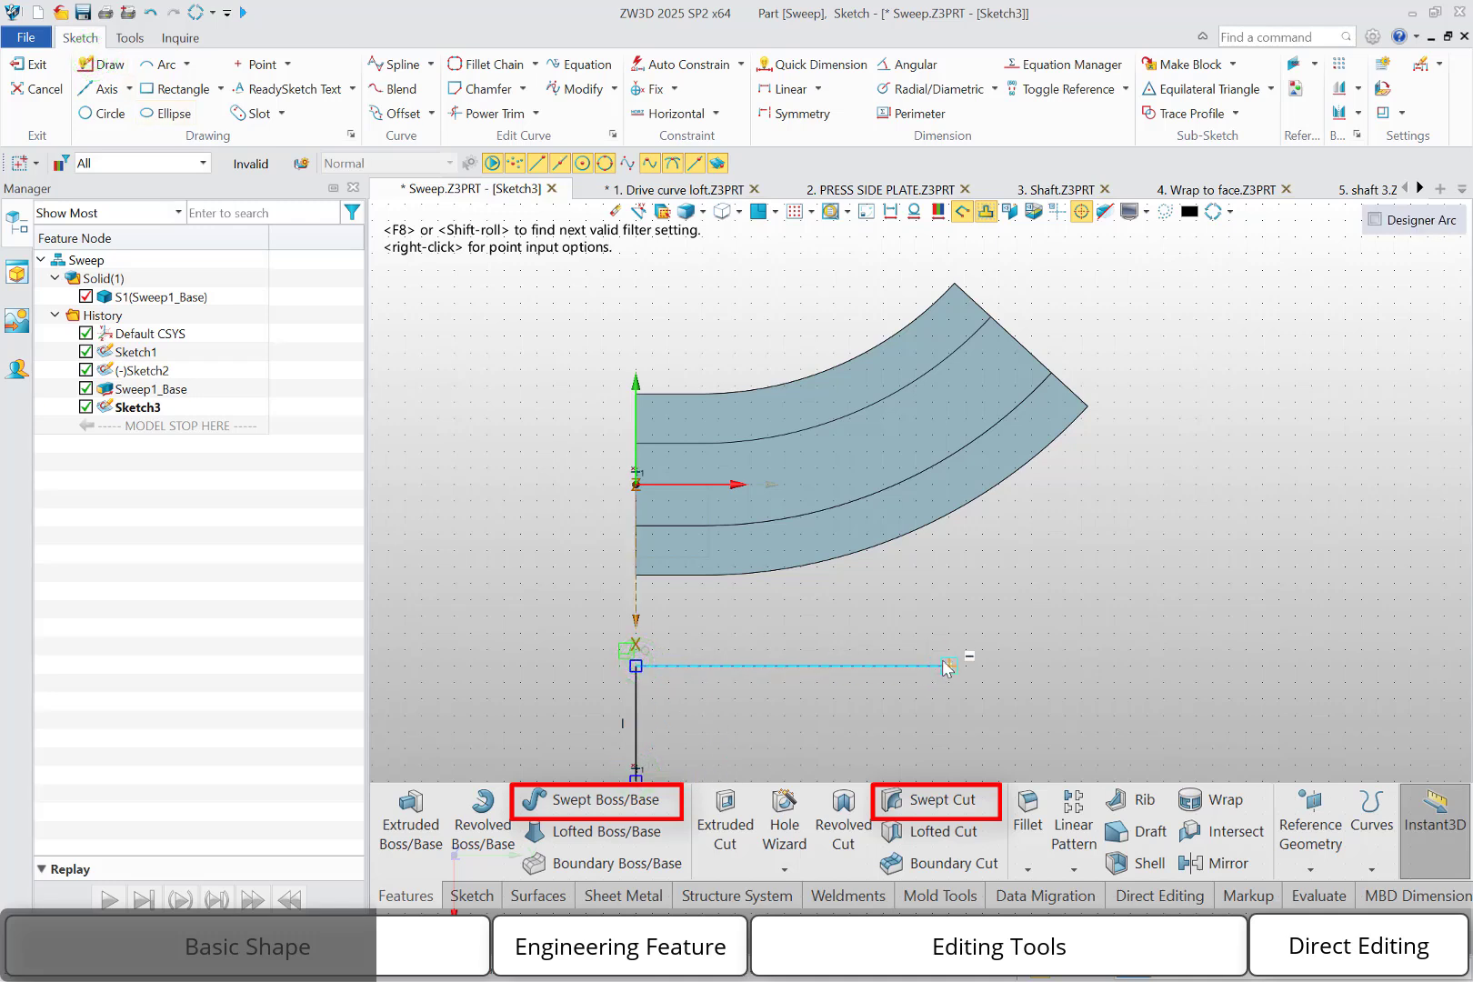
pyautogui.click(948, 667)
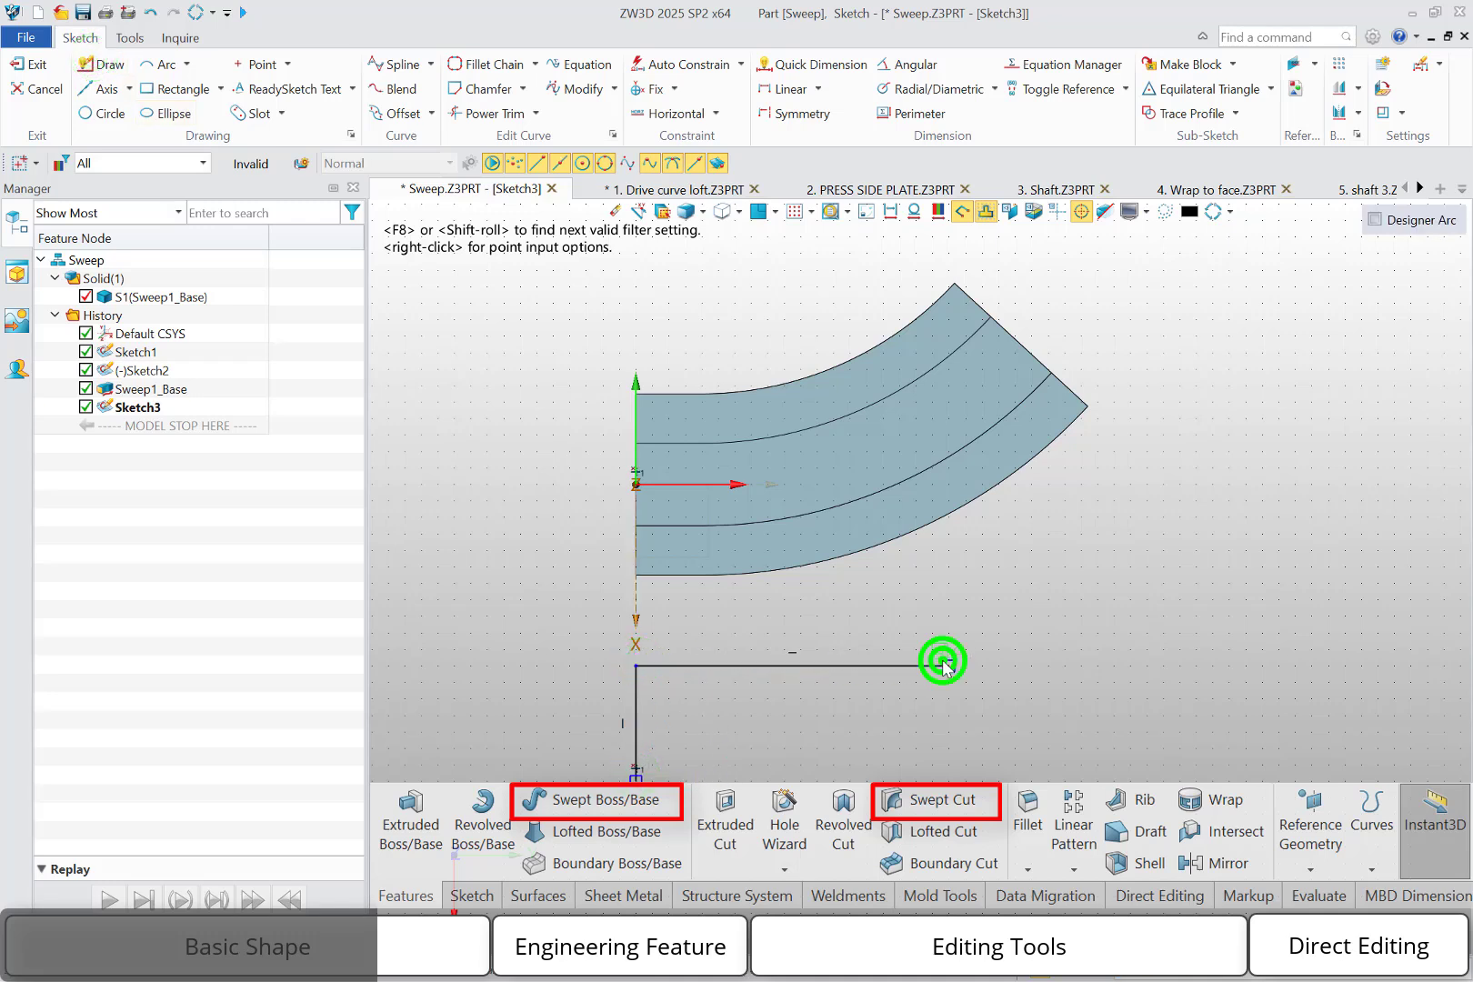
pyautogui.click(949, 748)
pyautogui.click(1164, 747)
pyautogui.click(1164, 615)
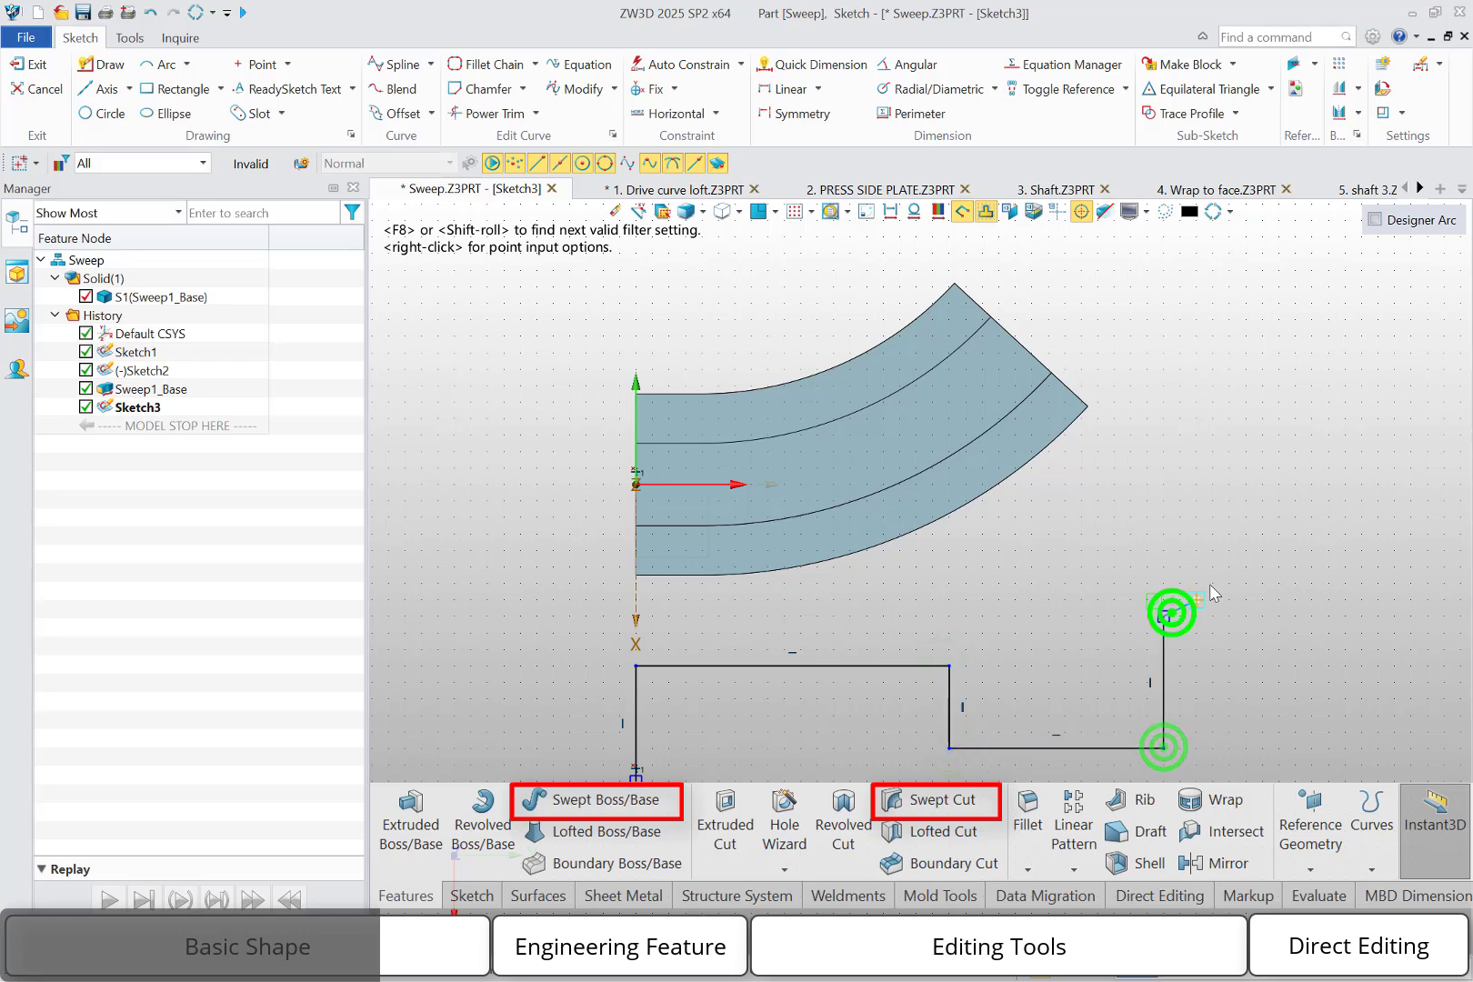
pyautogui.middleClick(1223, 539)
pyautogui.rightClick(1223, 539)
pyautogui.click(1239, 526)
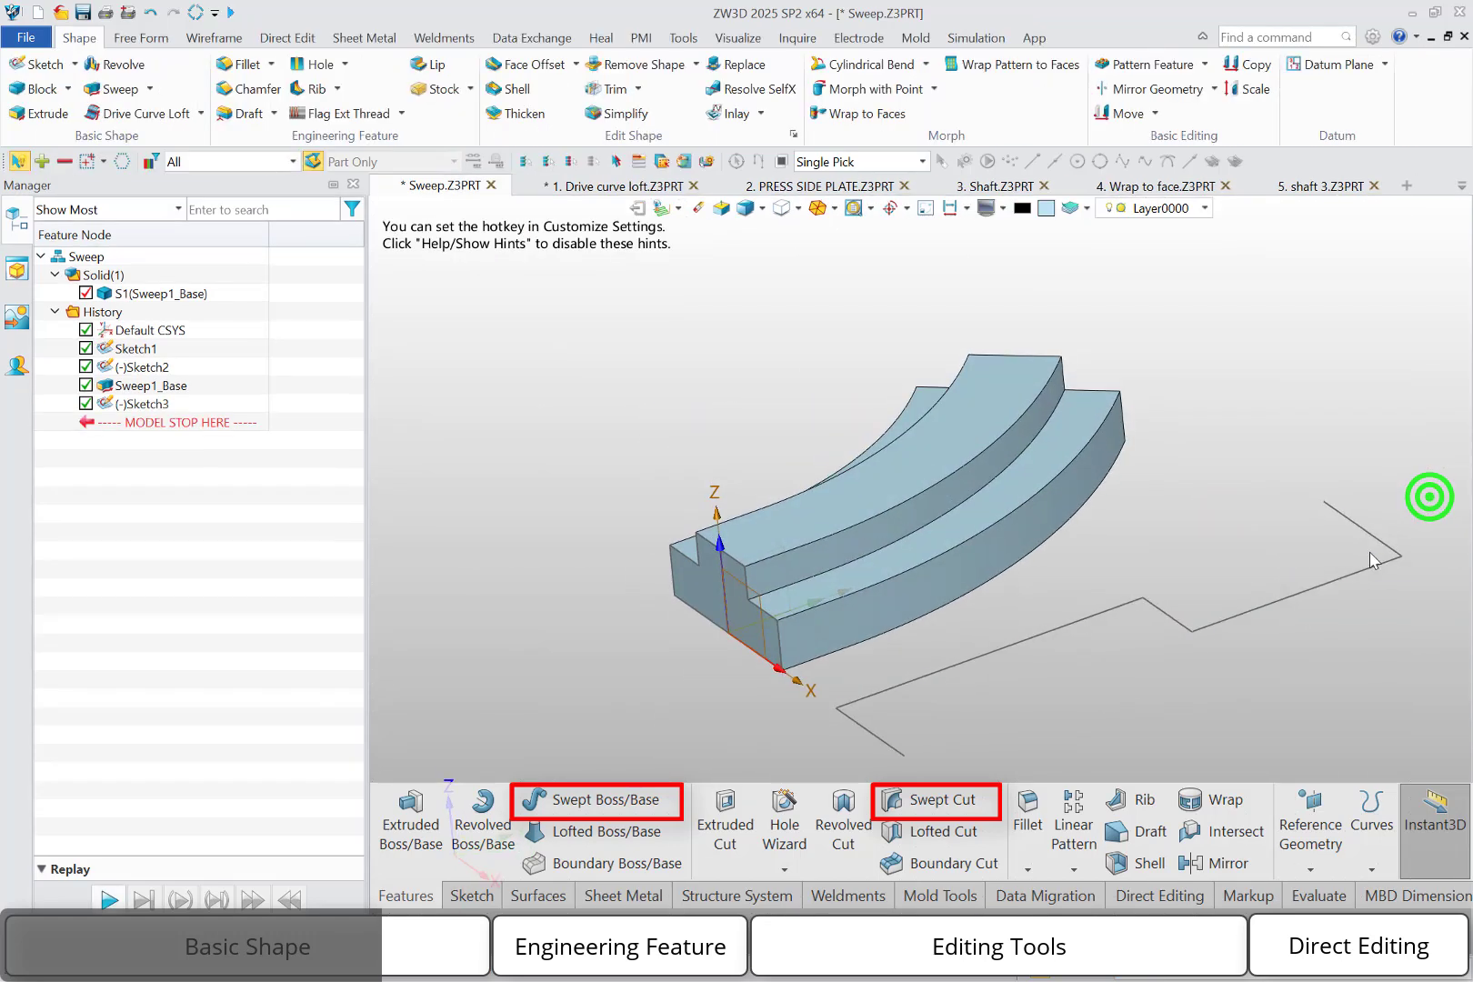
pyautogui.press('Escape')
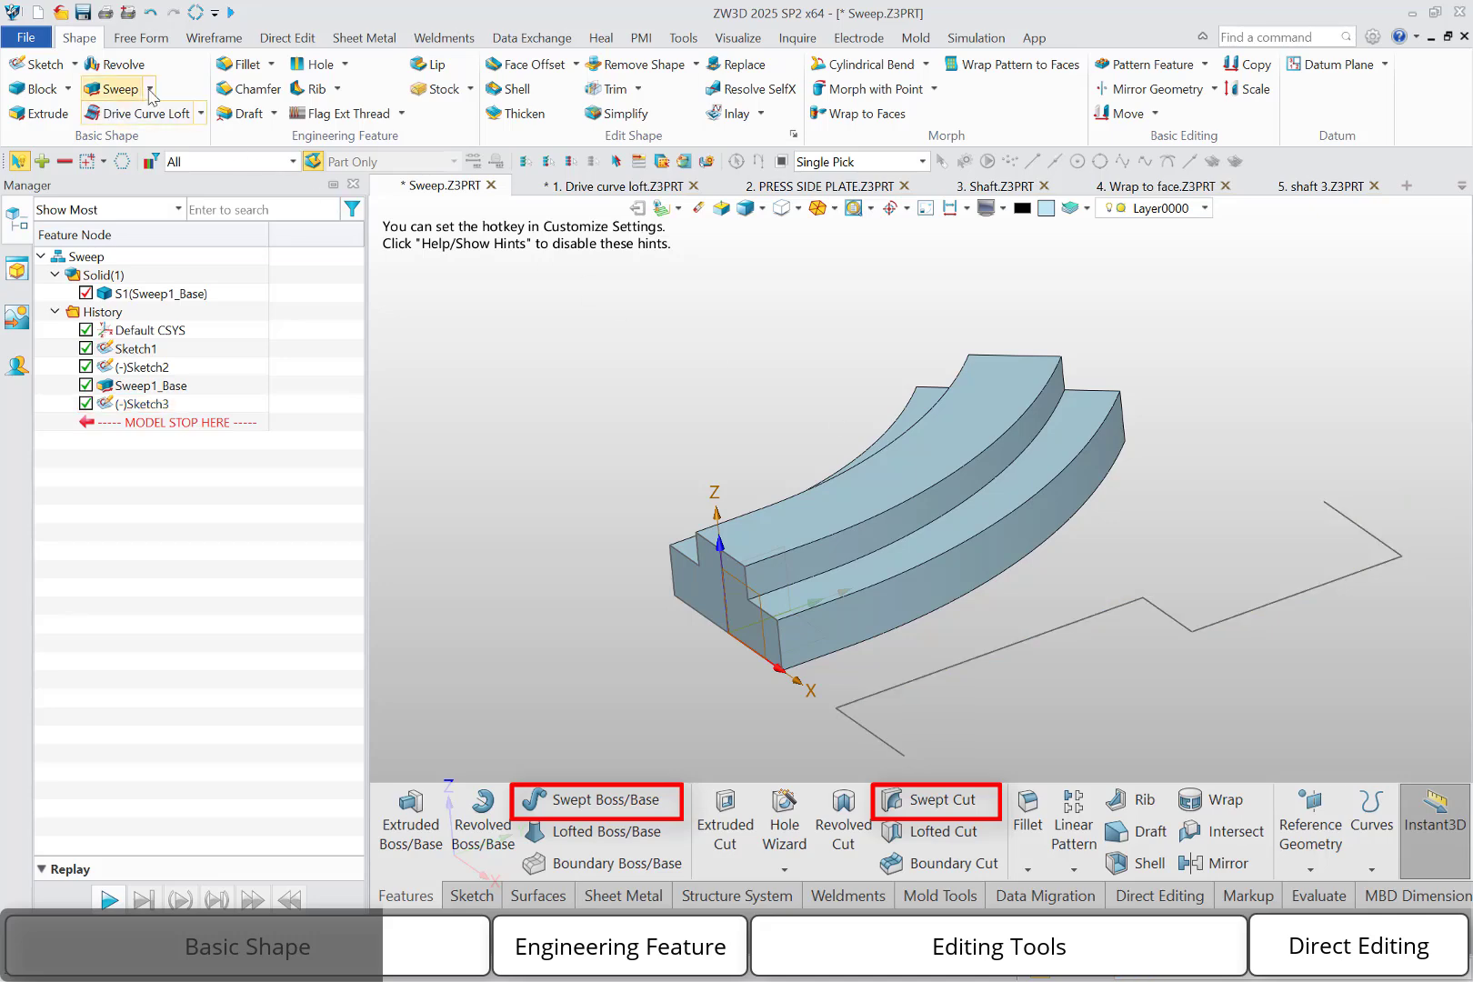
# Set up a Swept Rod along the stepped polyline sketch with an outer diameter of 10 mm
pyautogui.click(151, 88)
pyautogui.click(191, 231)
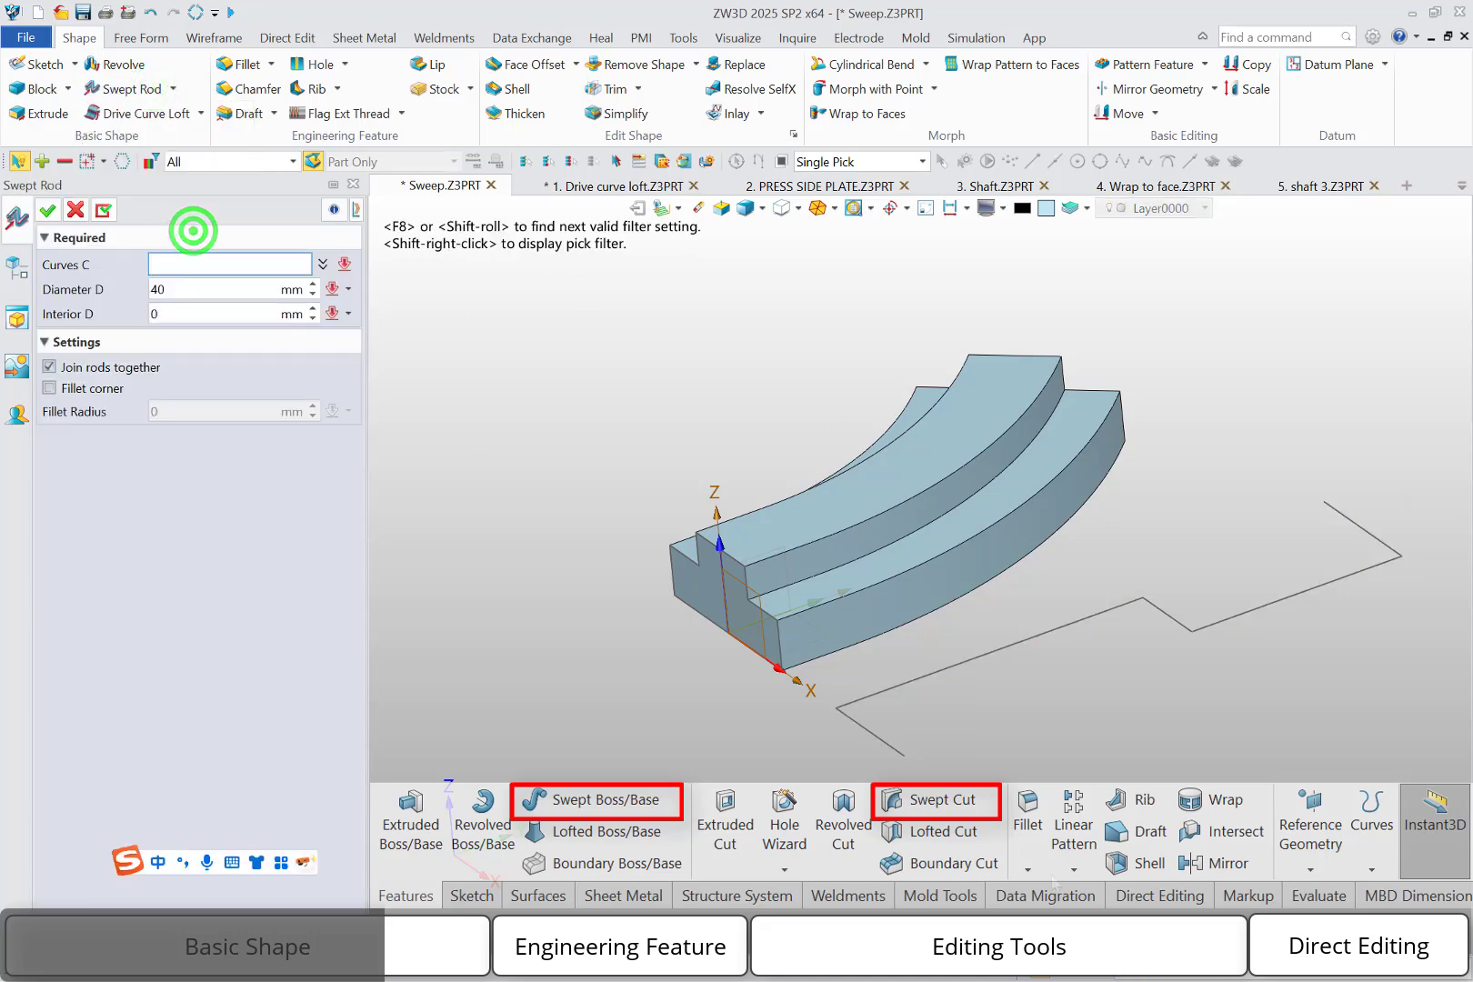
pyautogui.click(902, 756)
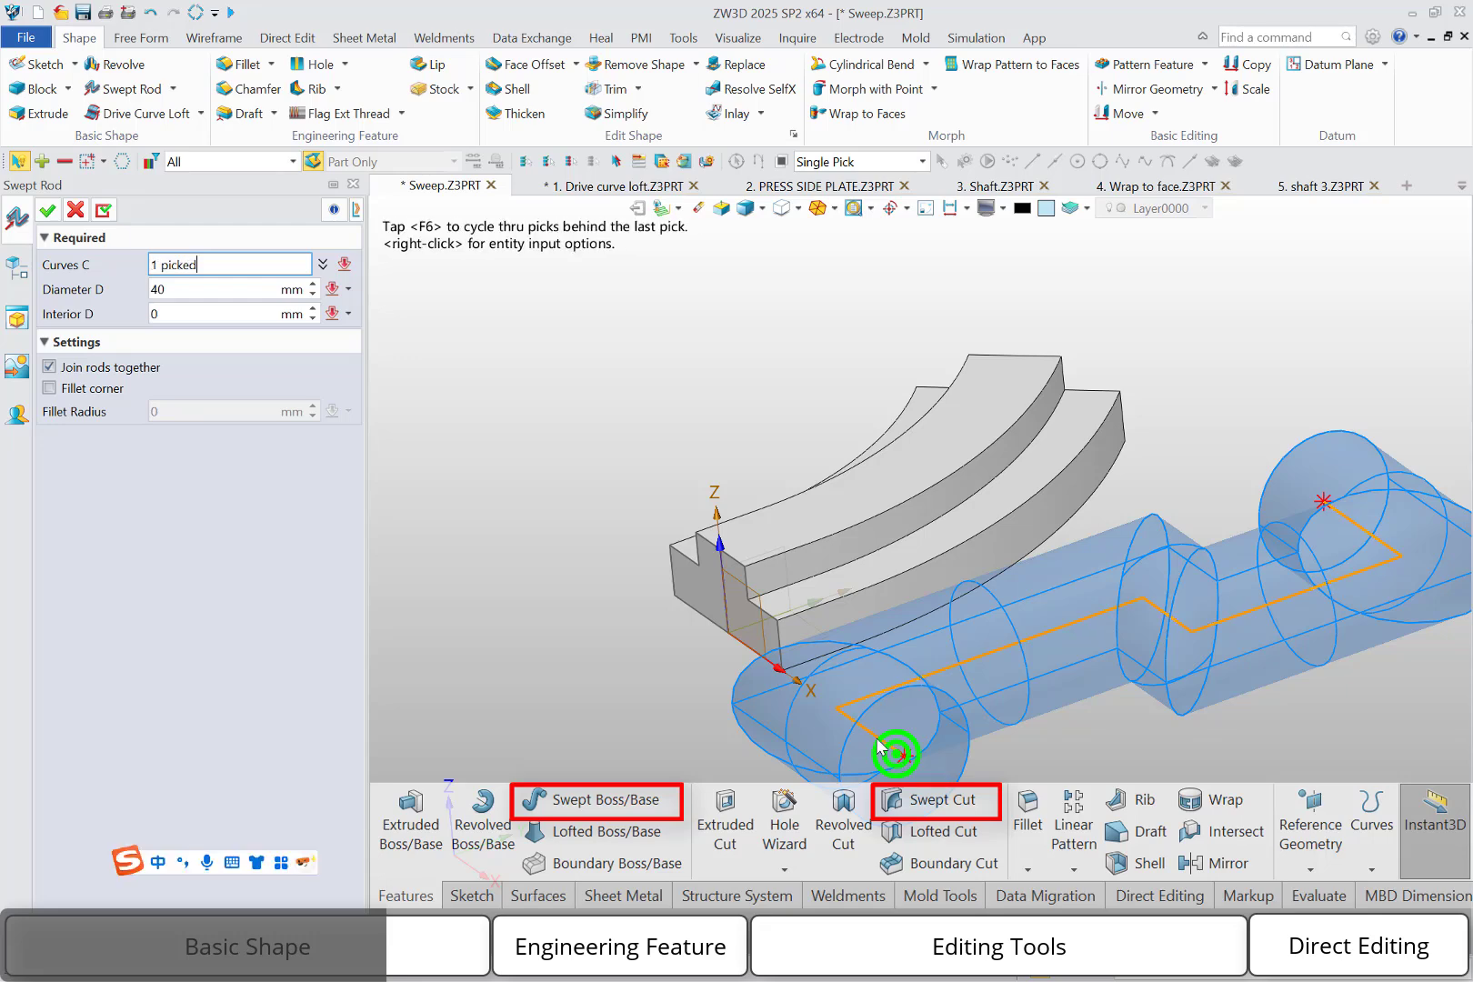
pyautogui.click(183, 290)
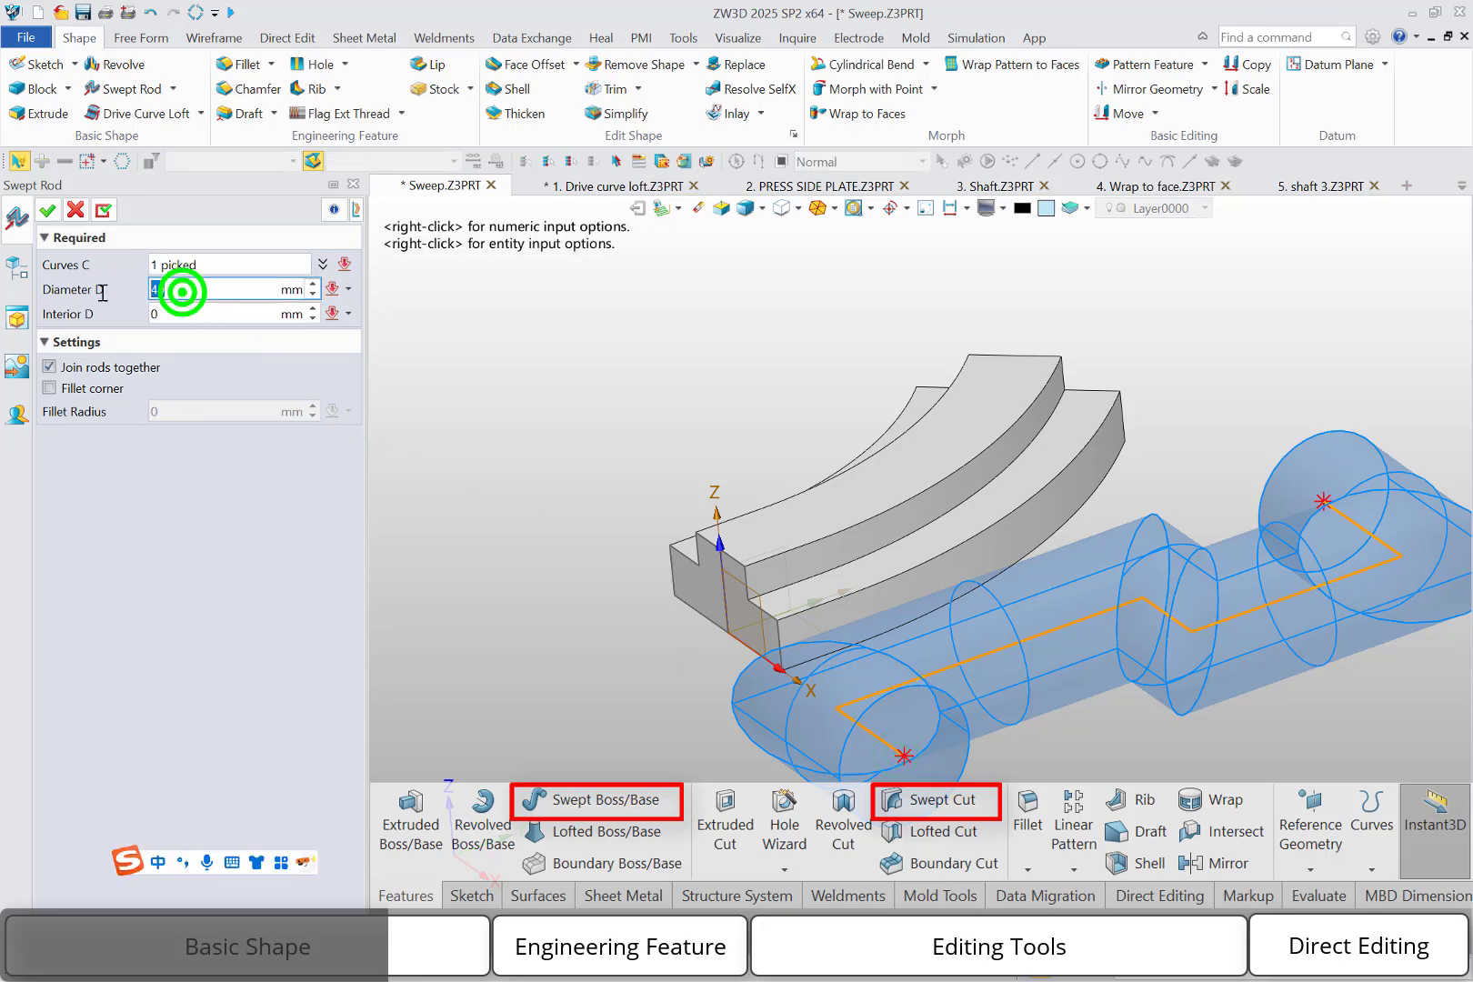
pyautogui.write('10')
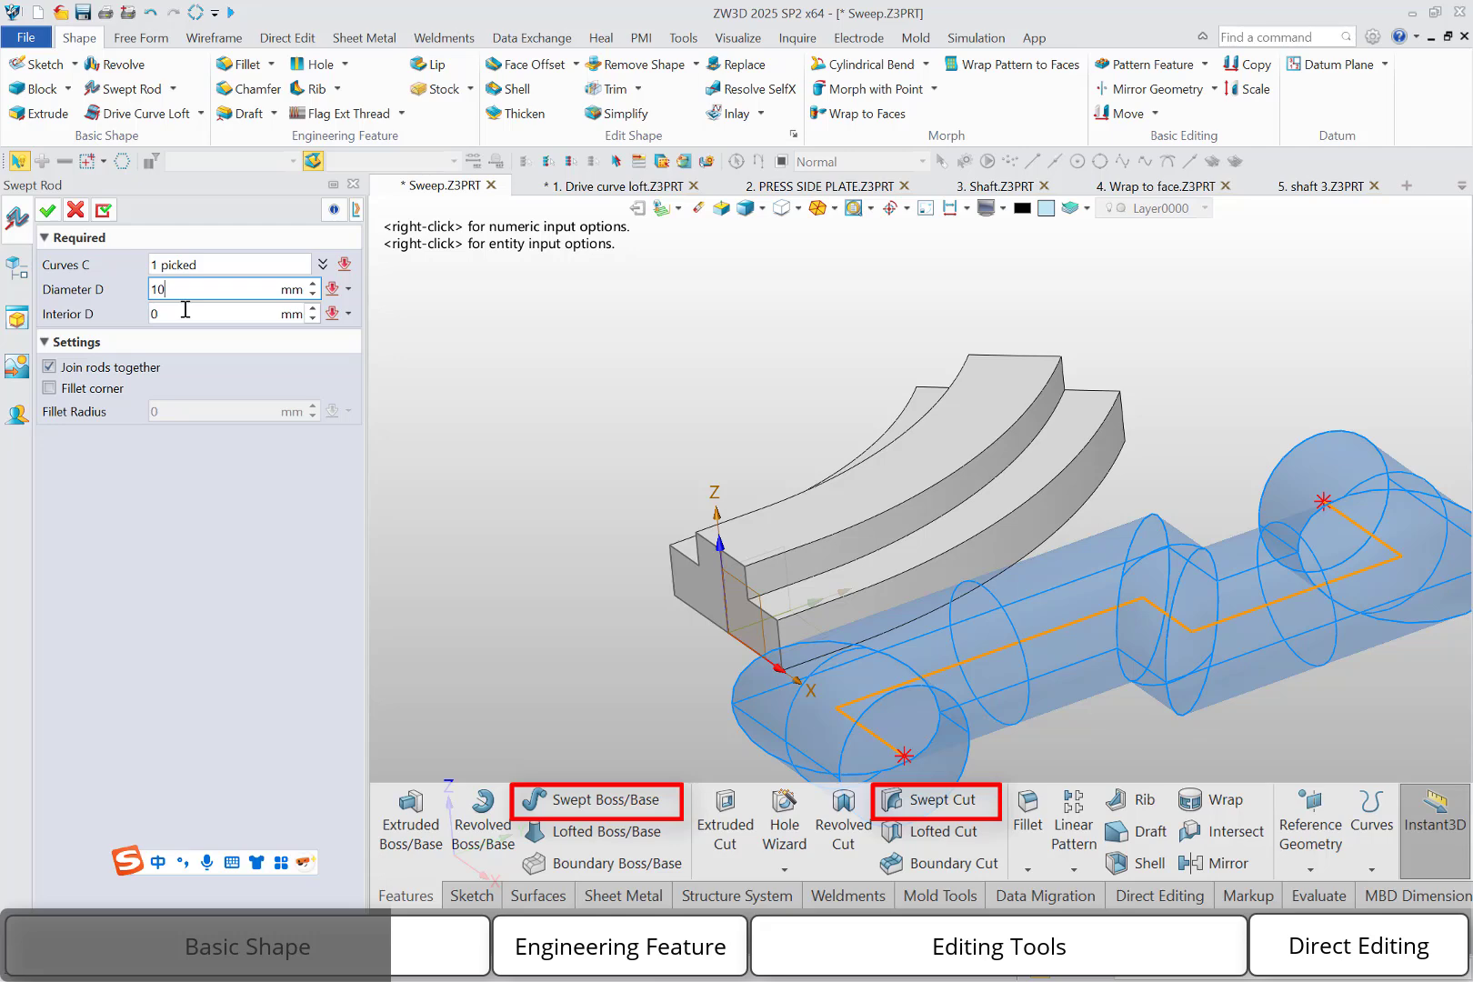
pyautogui.click(184, 310)
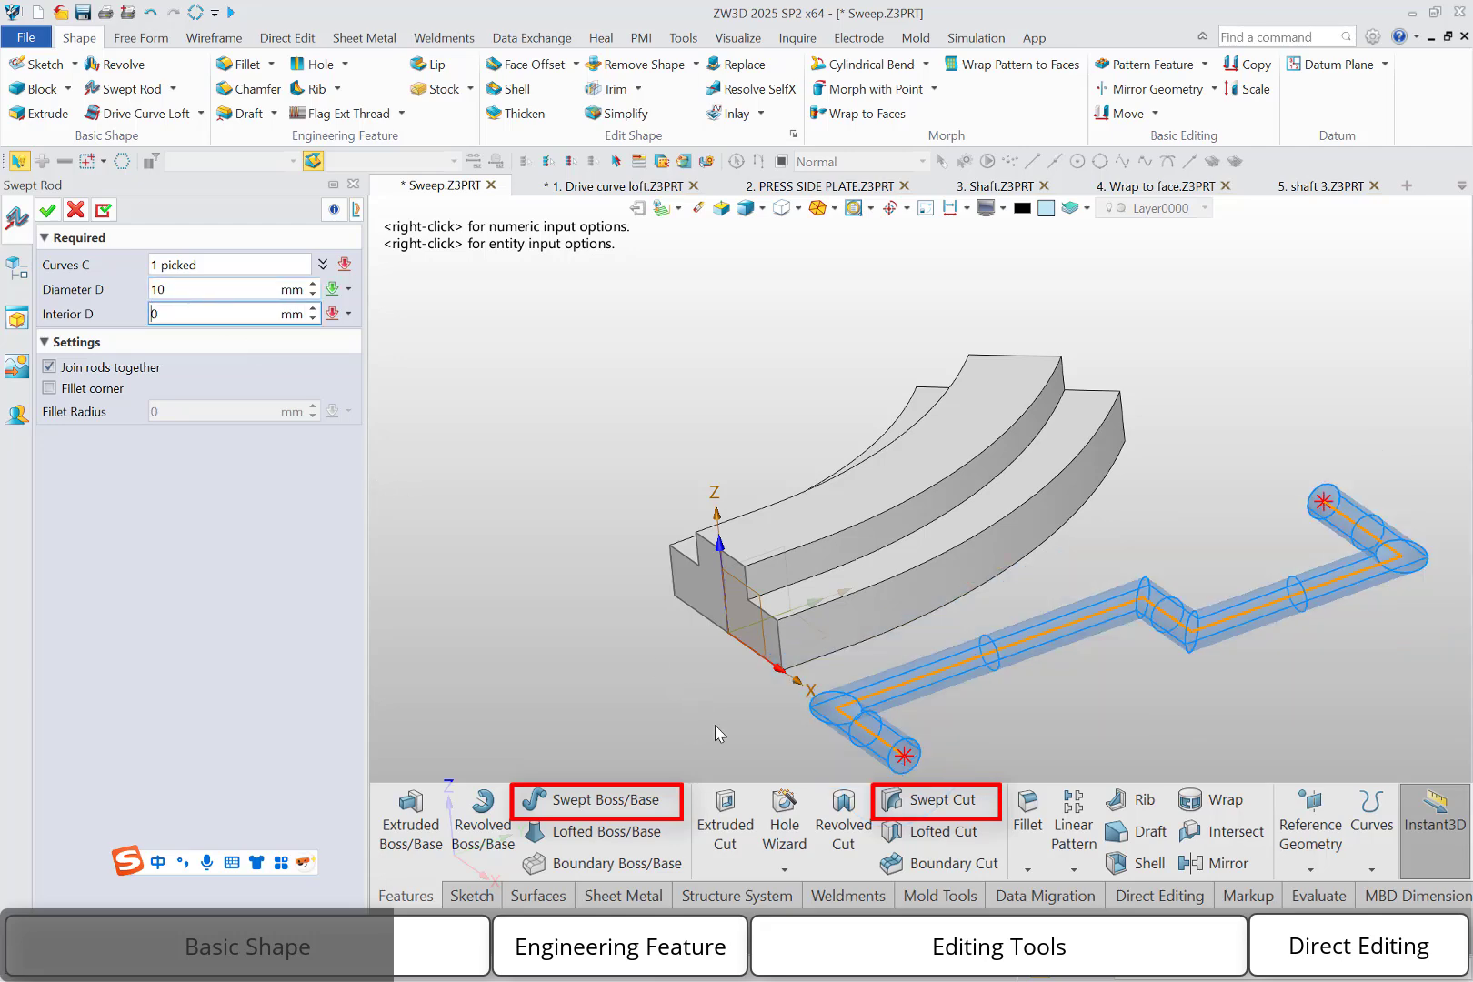
pyautogui.moveTo(715, 724); pyautogui.dragTo(715, 730, button='right')
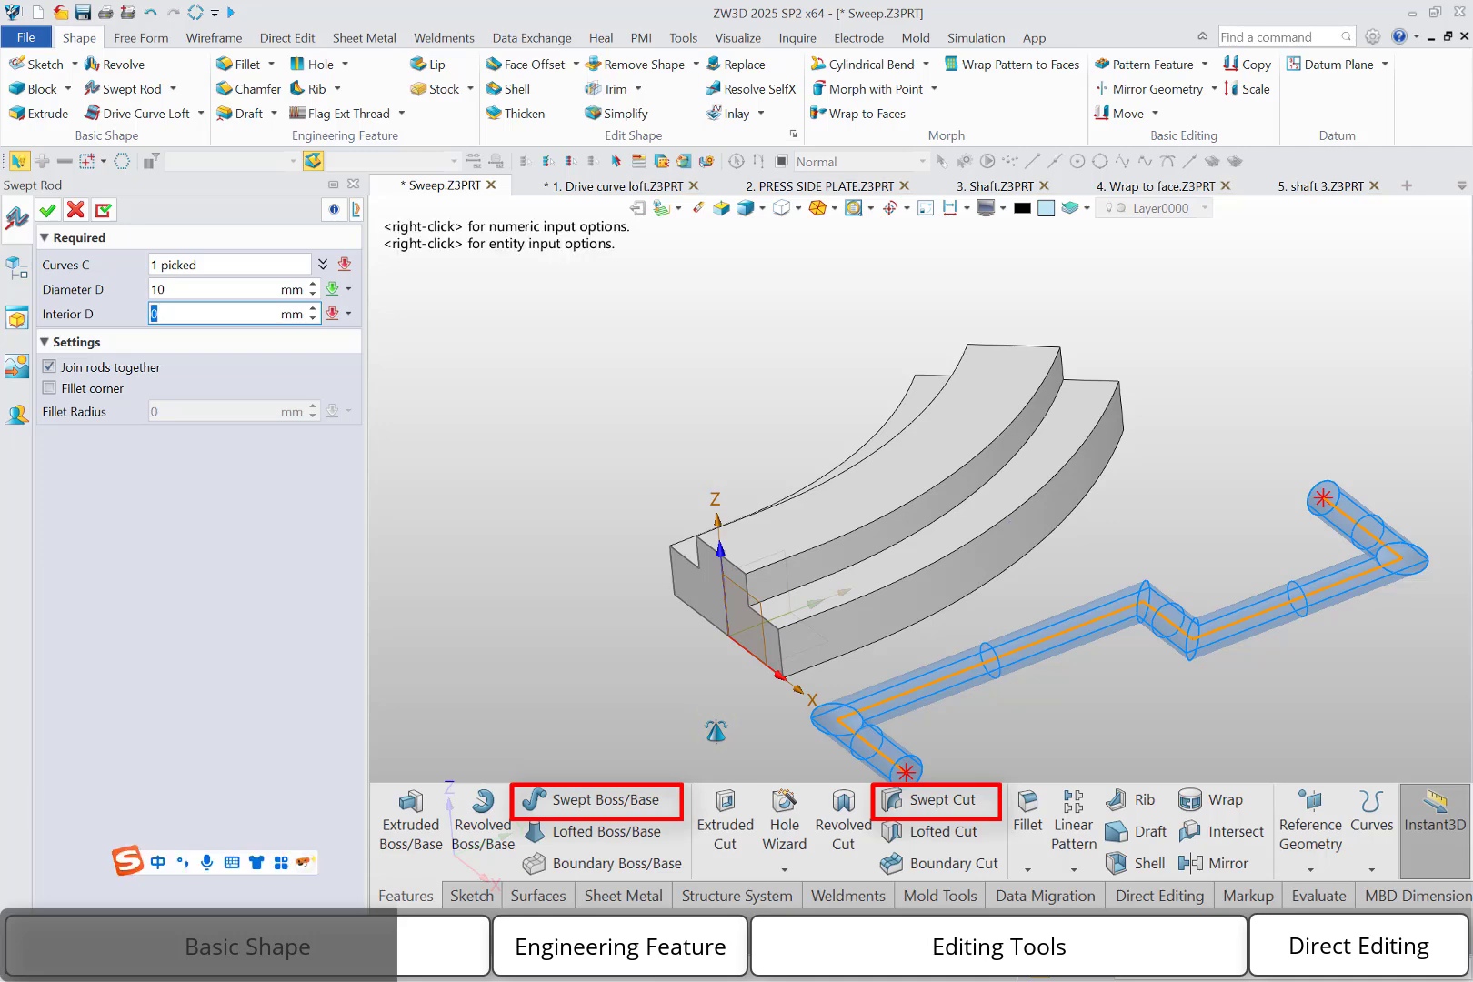
# Fillet the rod's corners with a 10 mm radius, set its interior diameter to 8 mm, and create the hollow rod
pyautogui.click(103, 391)
pyautogui.doubleClick(176, 409)
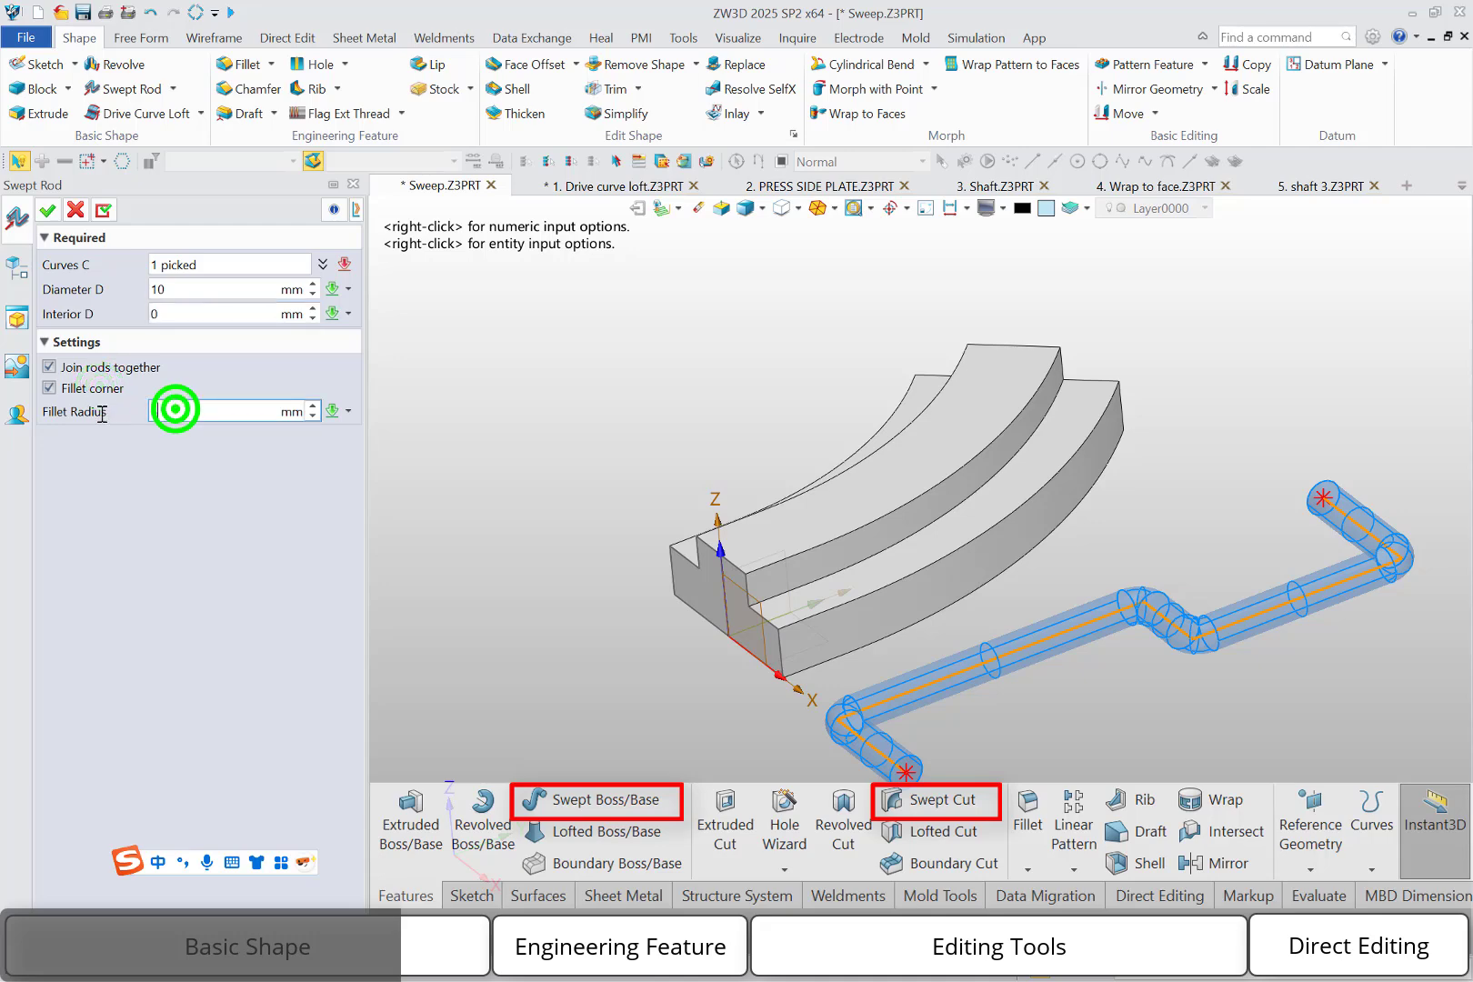
pyautogui.write('10')
pyautogui.press('Return')
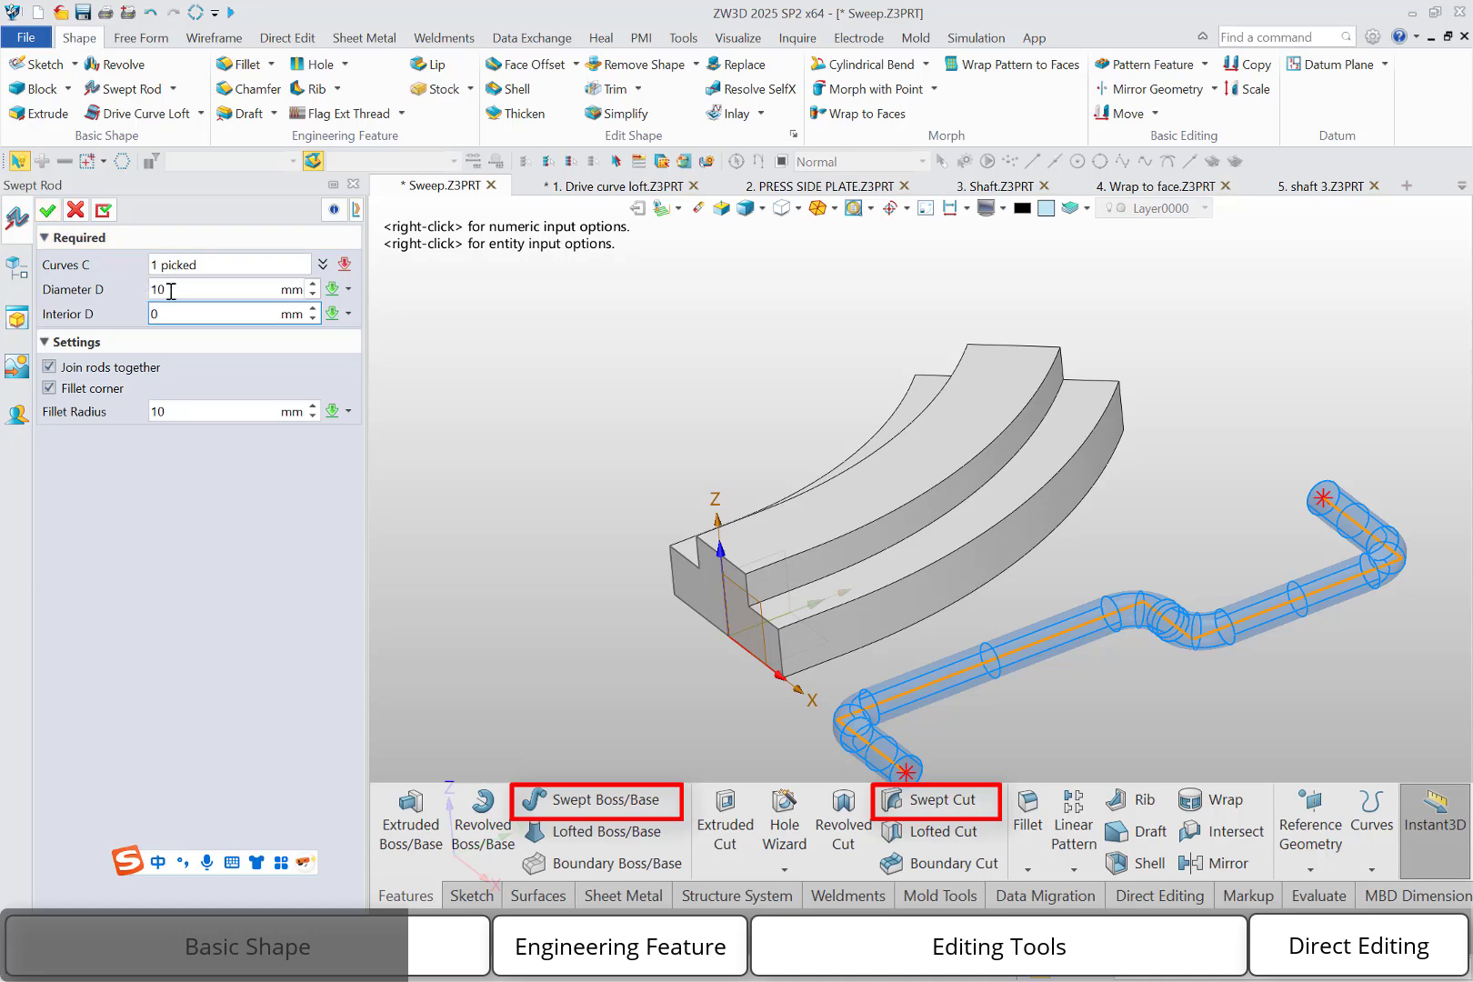
pyautogui.doubleClick(158, 314)
pyautogui.write('8')
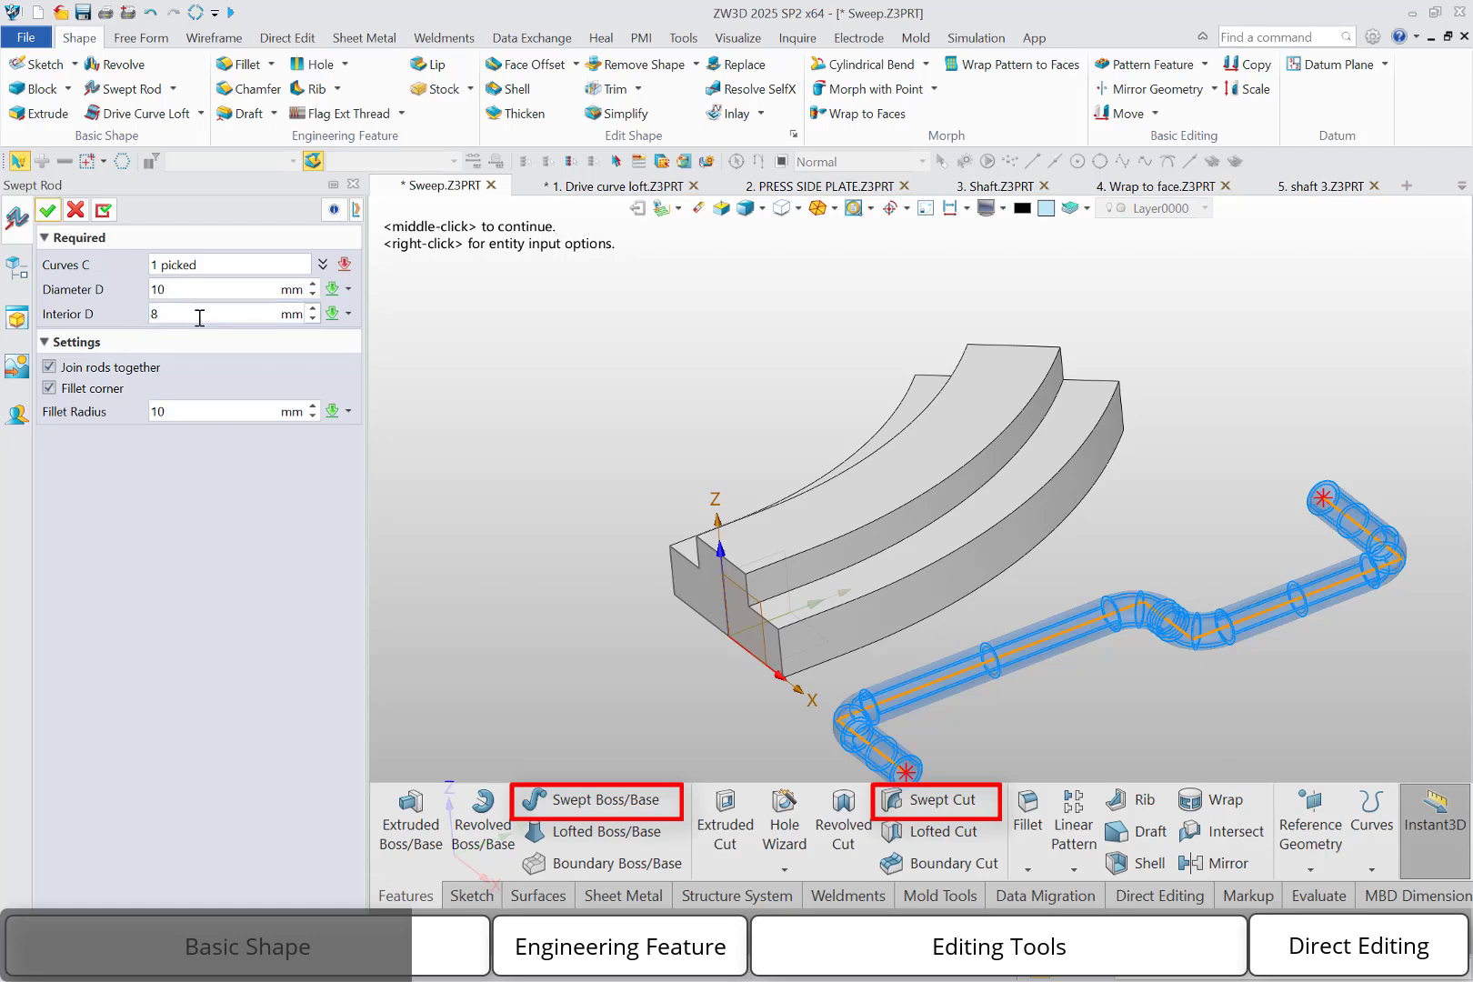
pyautogui.click(47, 210)
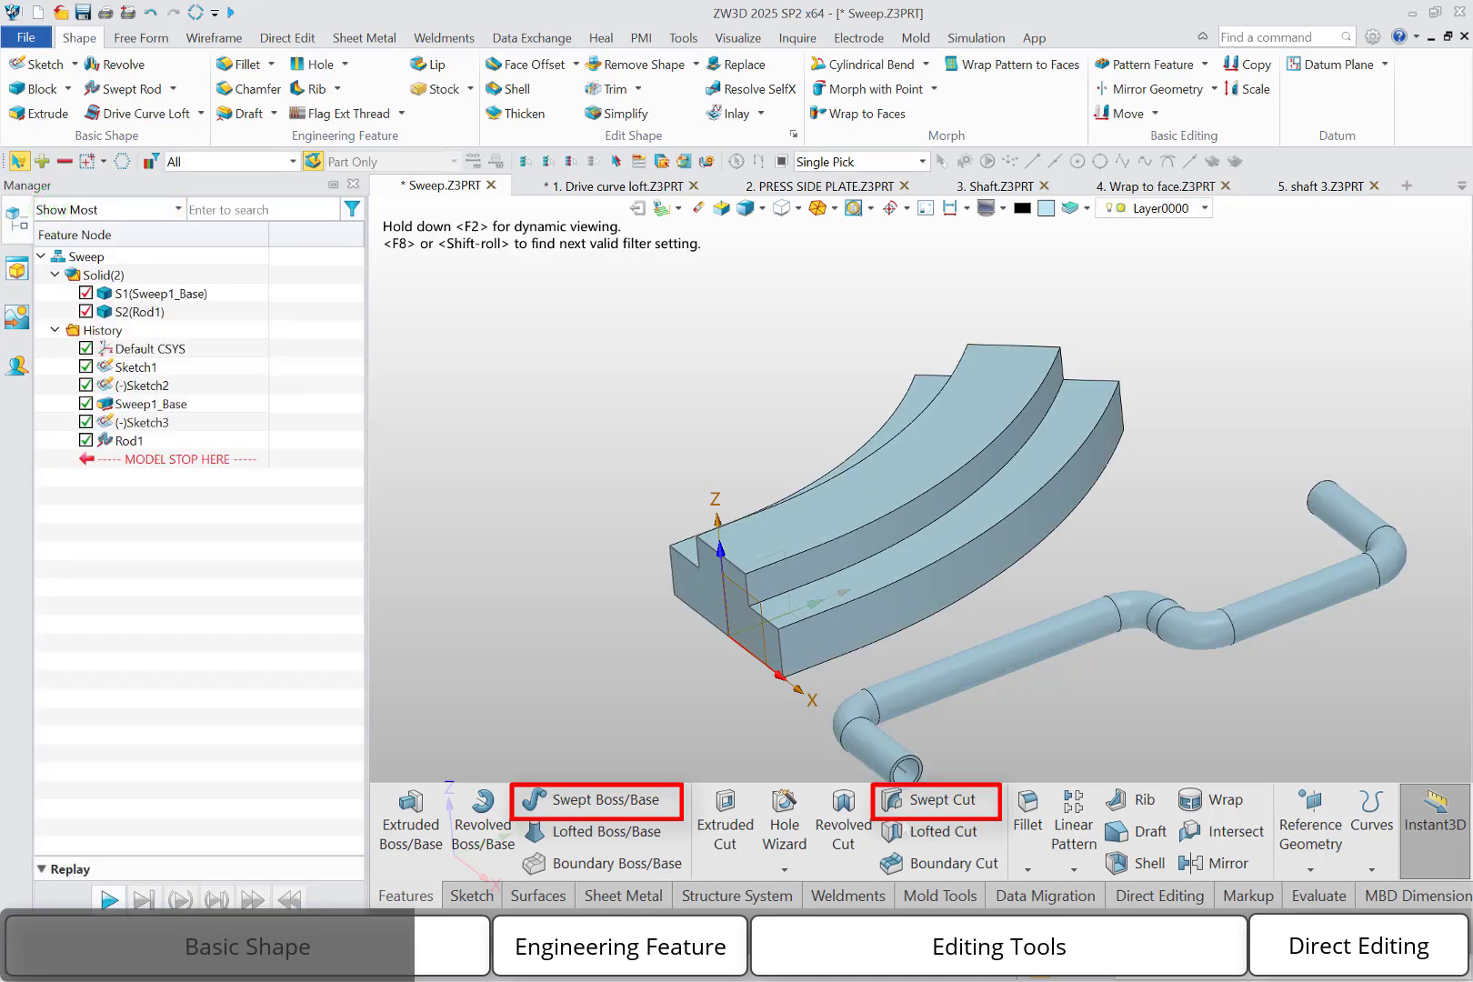
pyautogui.moveTo(1013, 526)
pyautogui.mouseDown(button='right')
pyautogui.moveTo(1014, 428)
pyautogui.moveTo(1008, 544)
pyautogui.mouseUp(button='right')
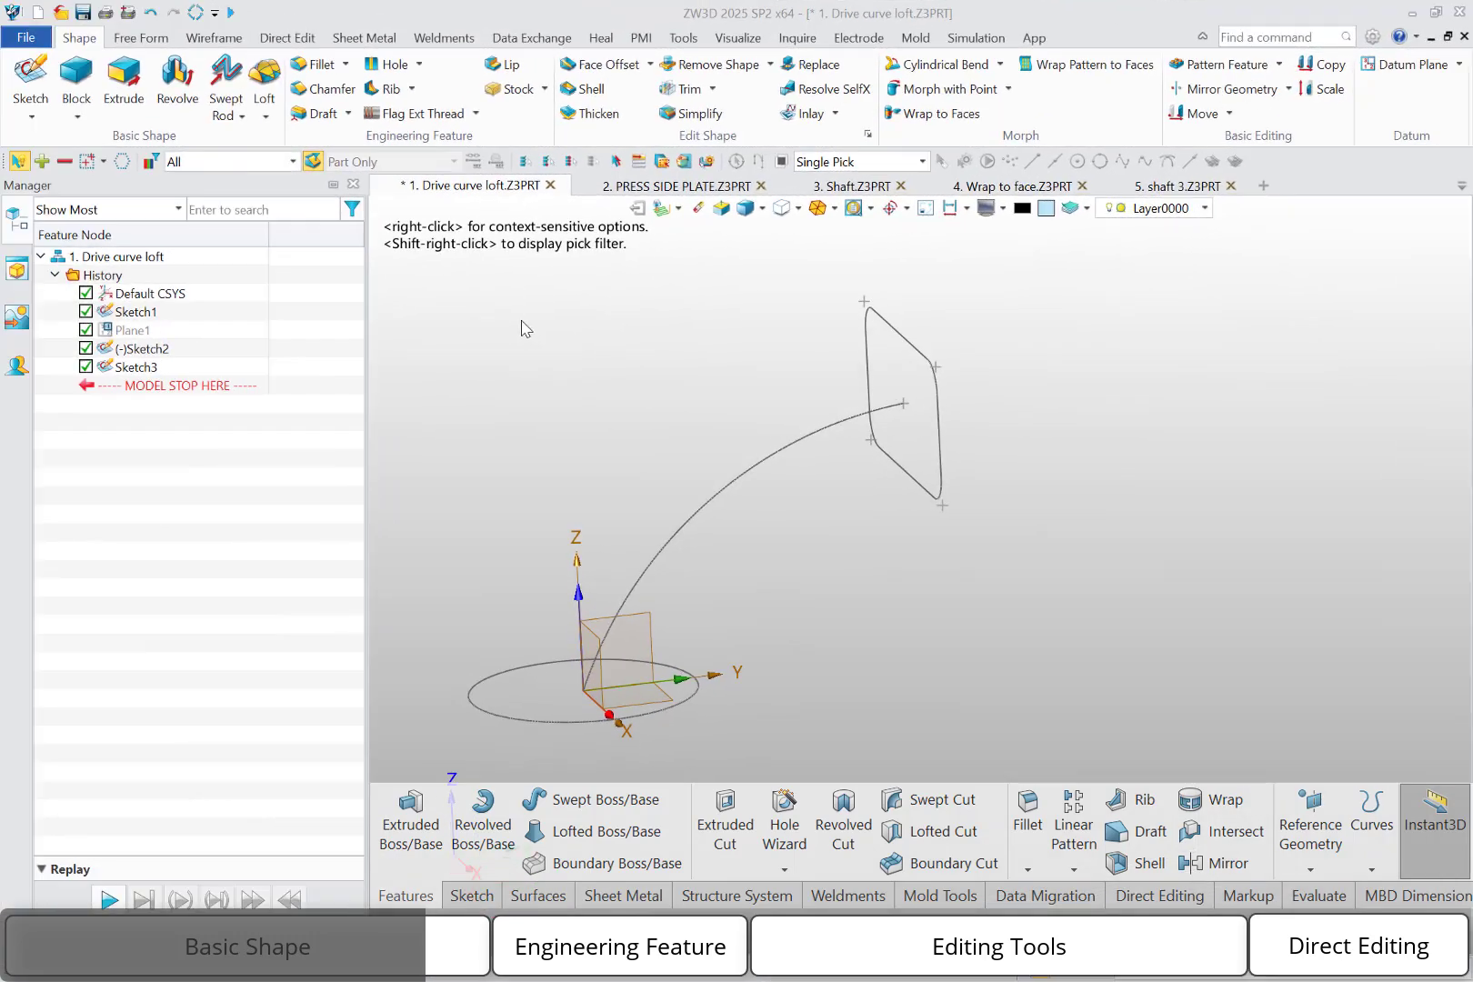
# Set up a Drive Curve Loft with the arc Sketch3 as drive curve and the round sketch at the origin as first profile
pyautogui.click(266, 114)
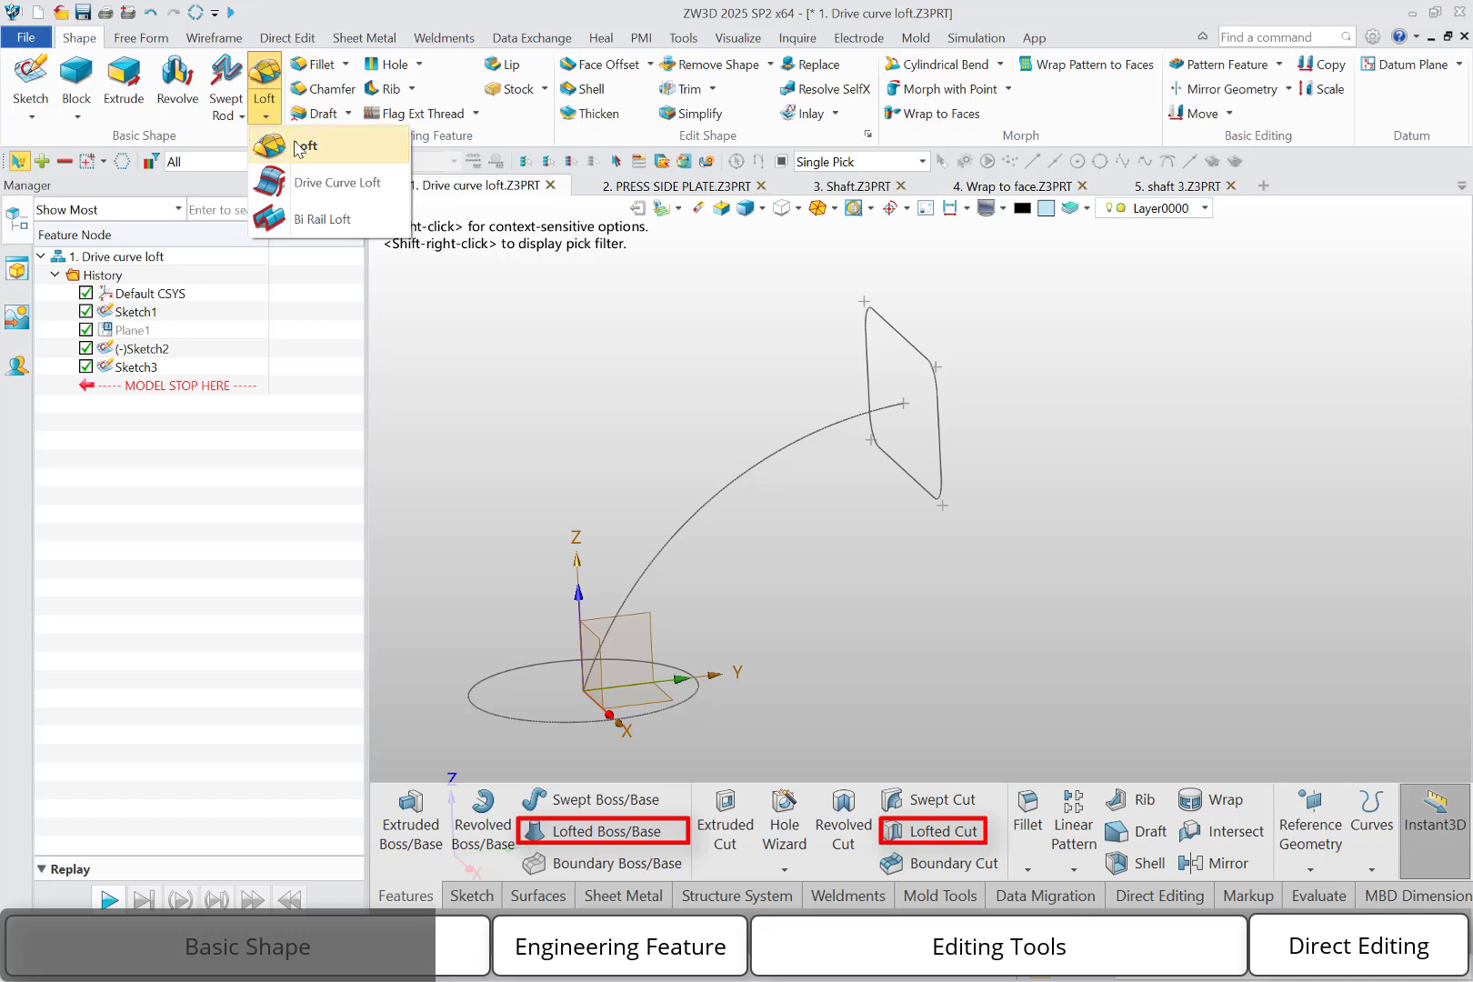
pyautogui.click(330, 187)
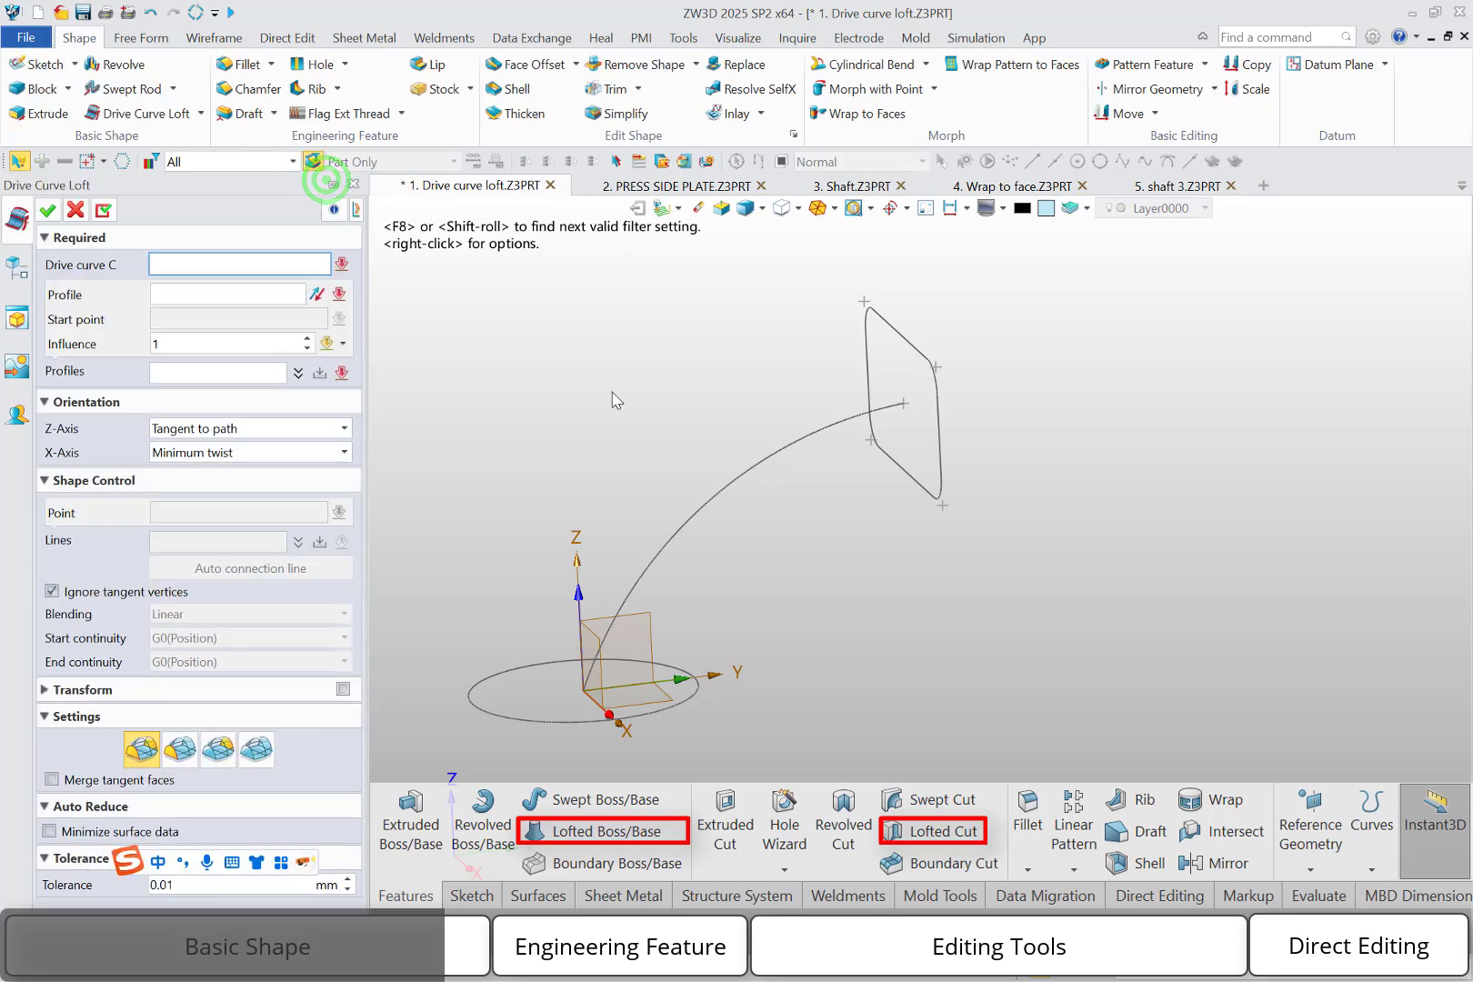
pyautogui.click(605, 639)
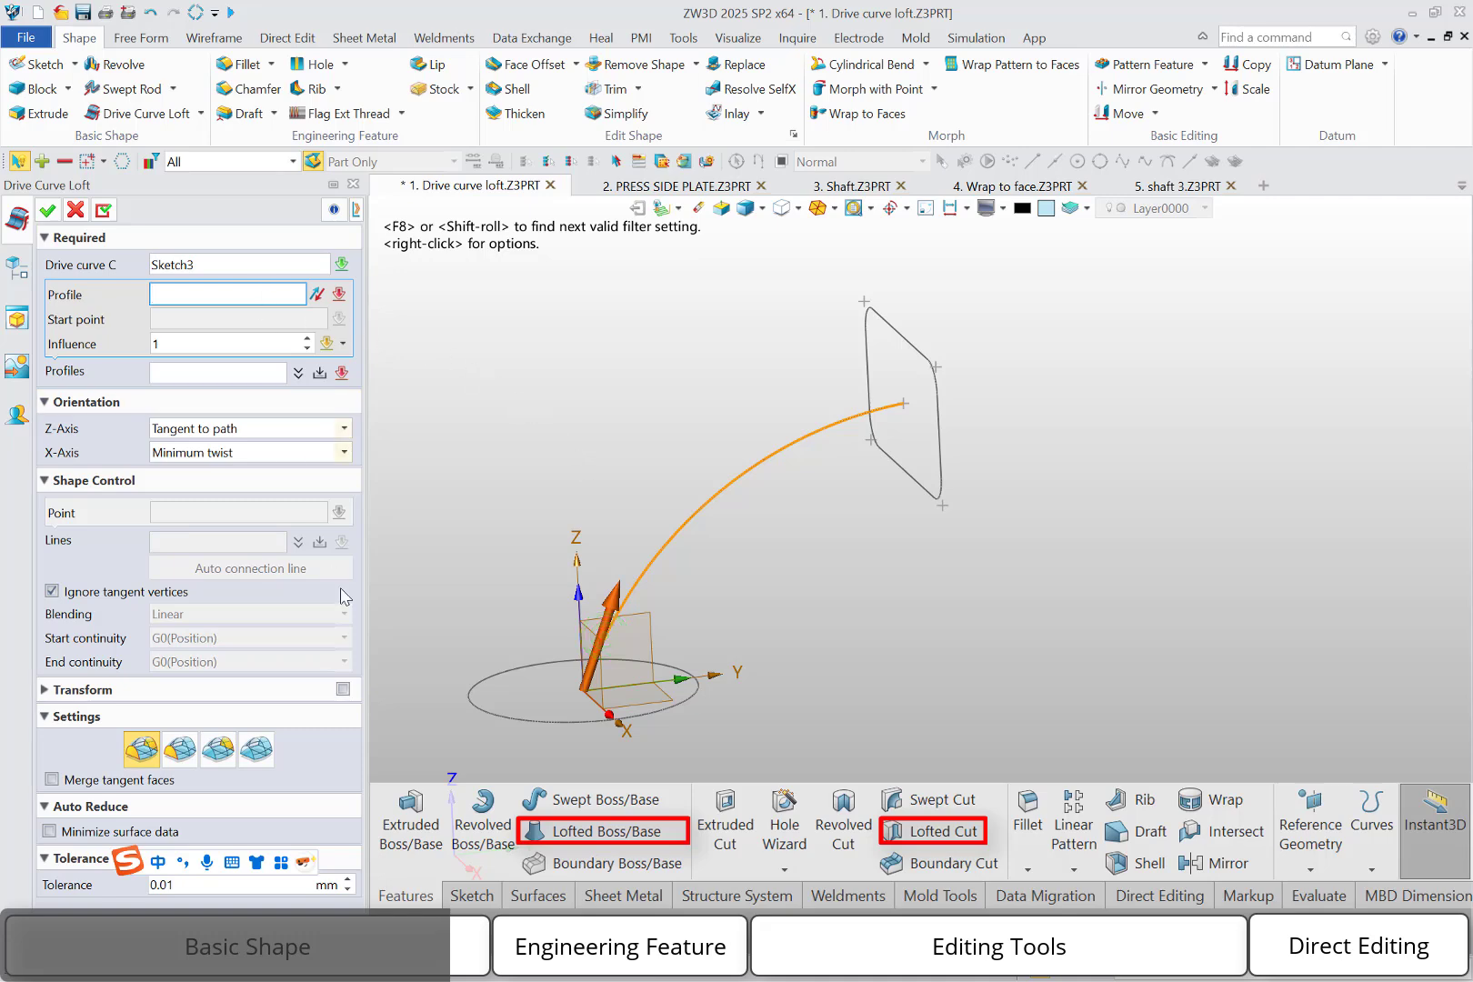
pyautogui.click(597, 733)
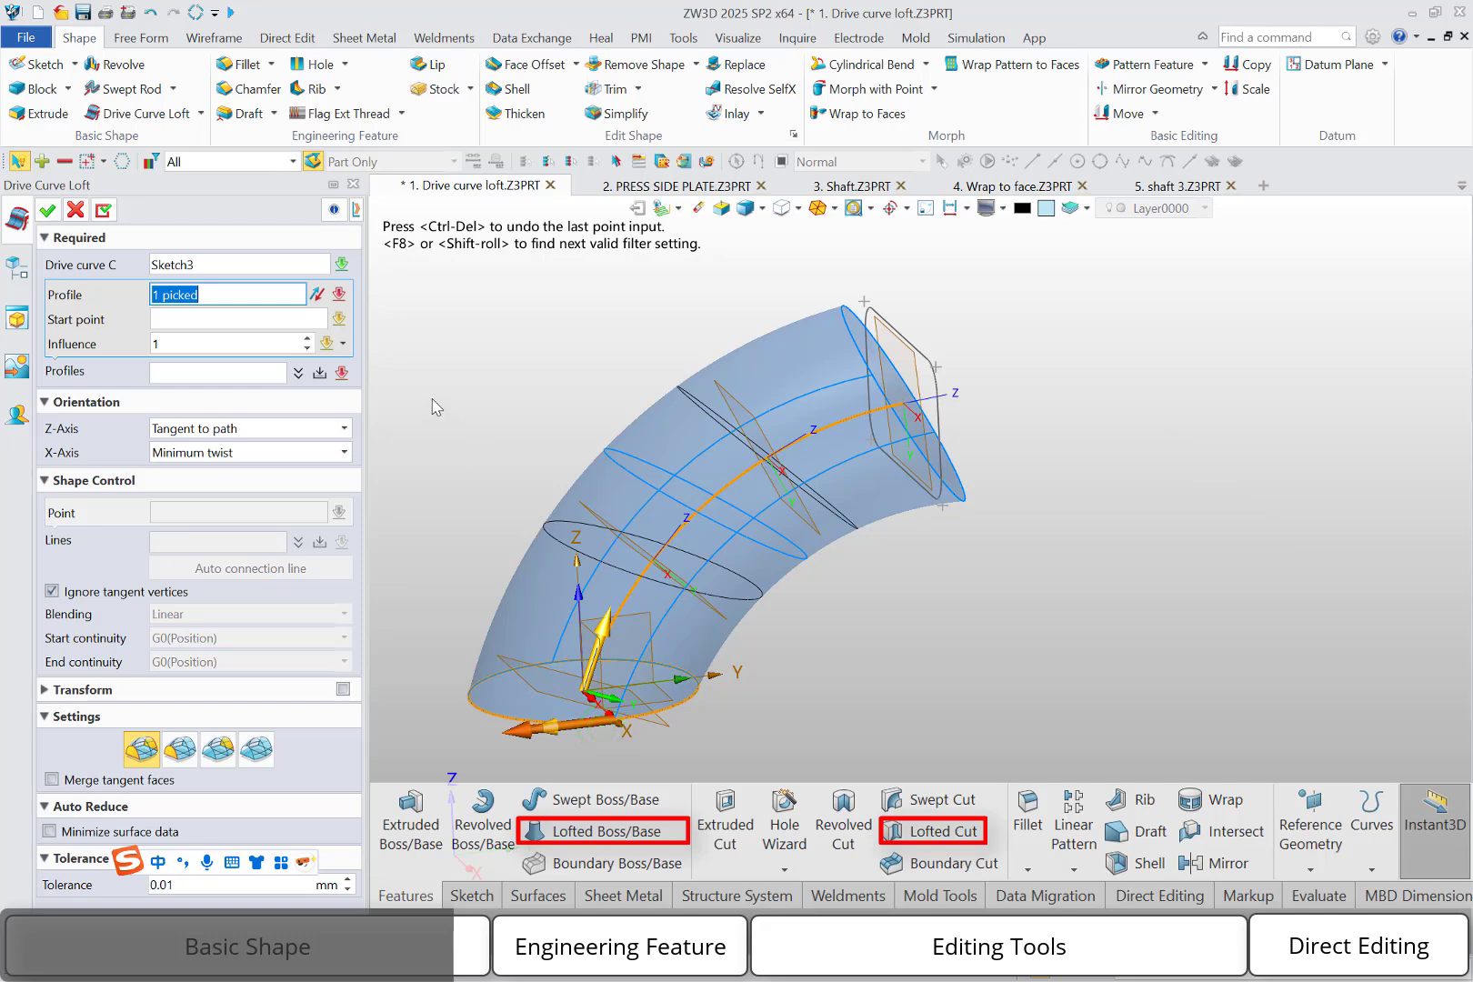
pyautogui.click(320, 374)
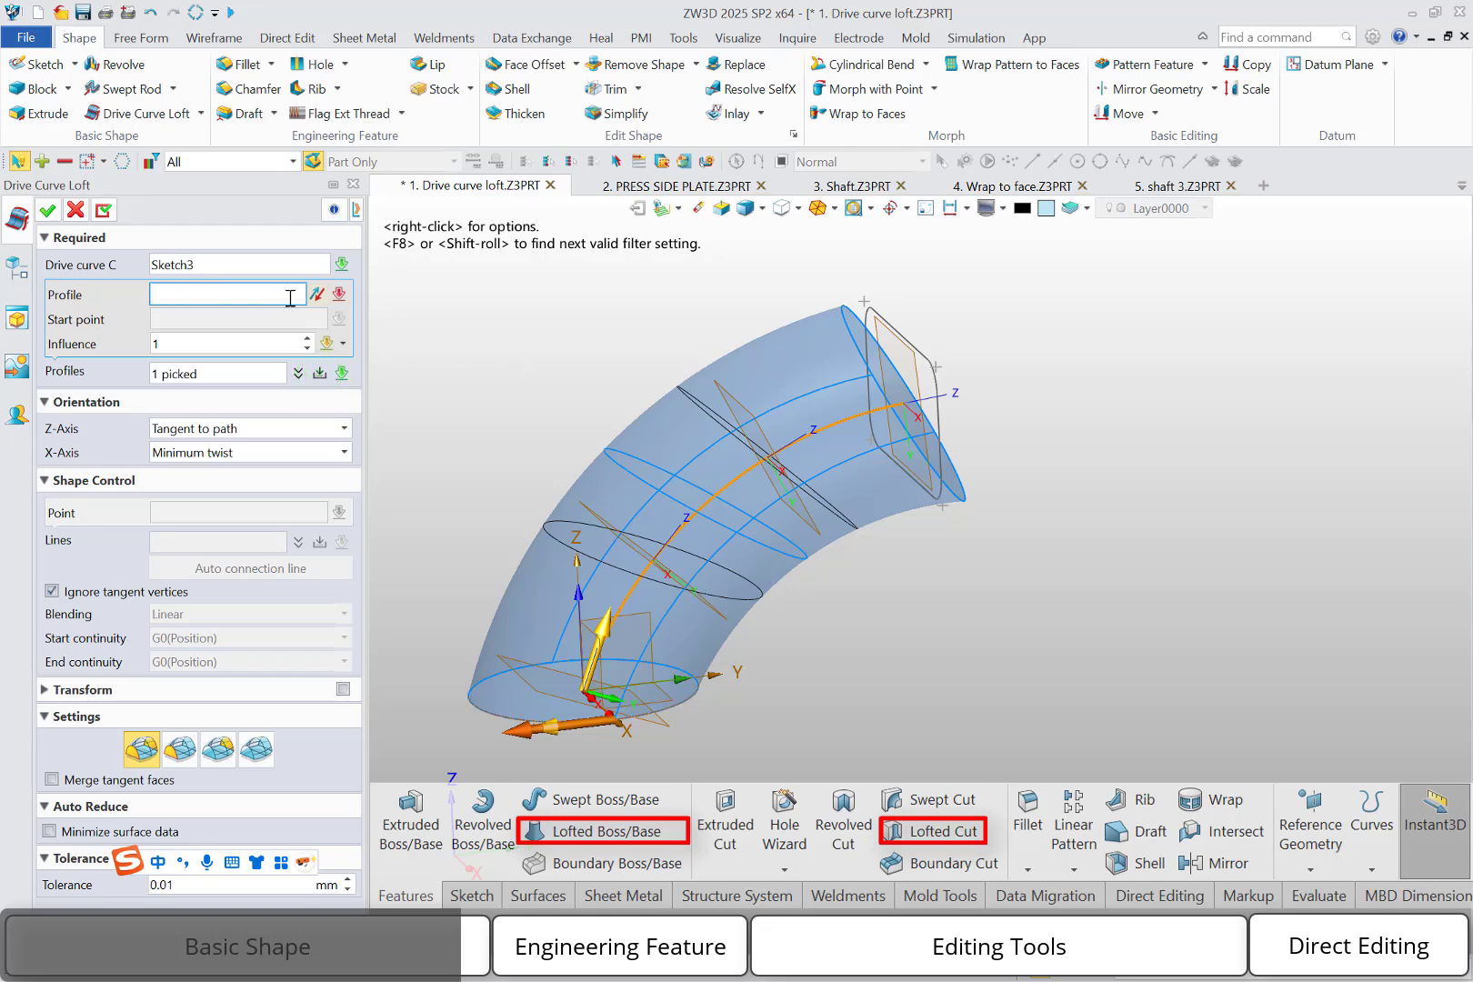
# Add the rounded rectangle as second profile with its start point midway along the outer vertical edge, and create the loft
pyautogui.click(943, 415)
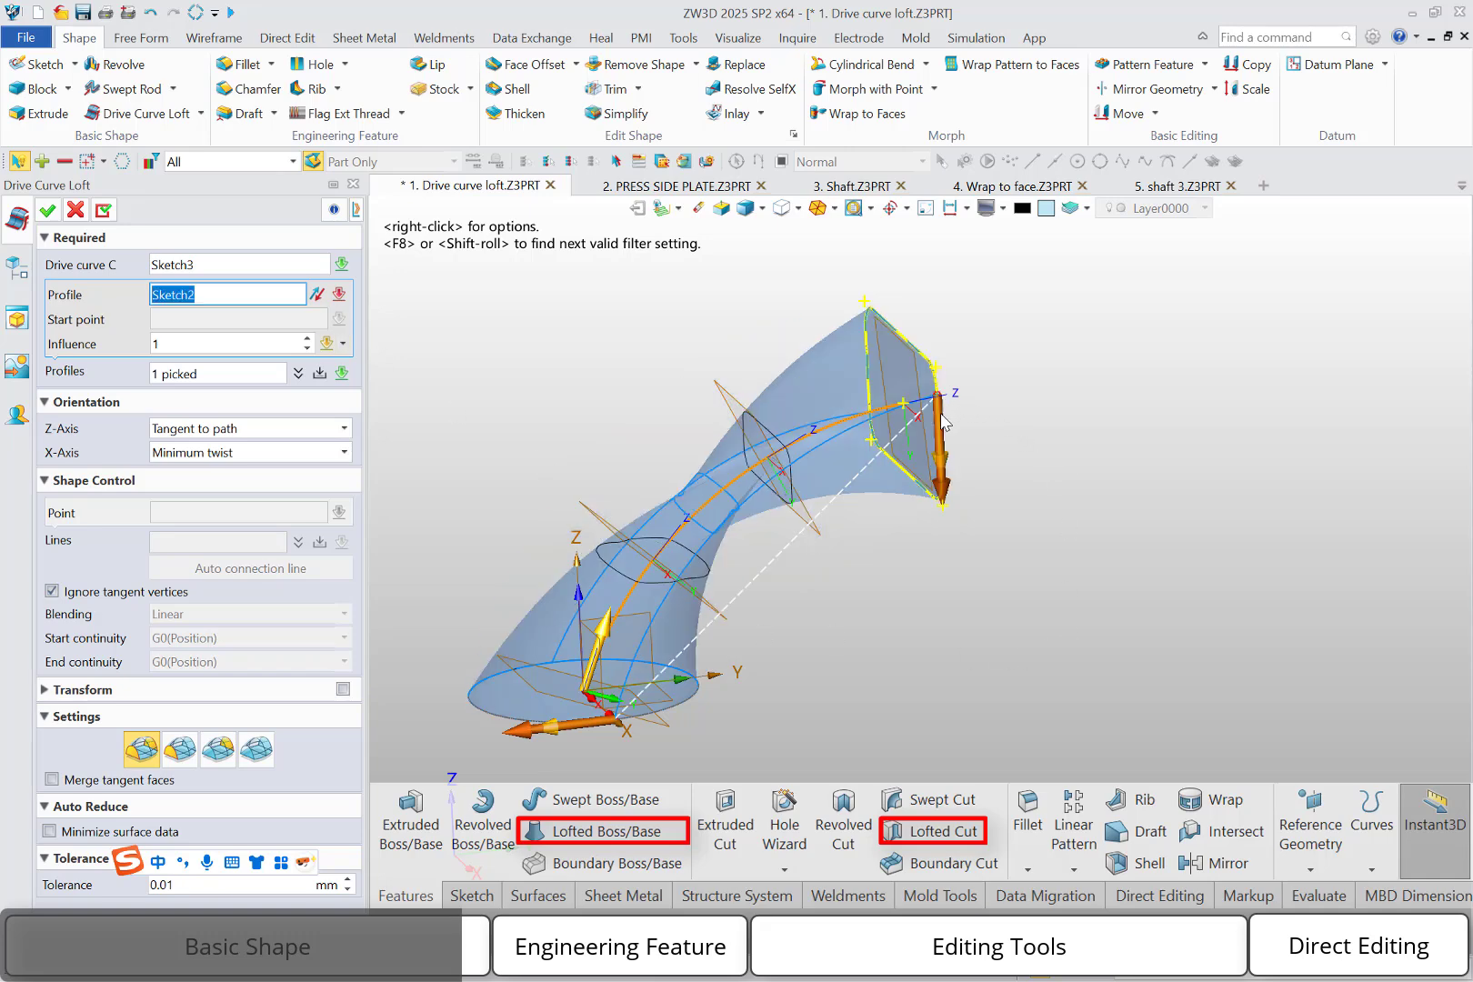
pyautogui.click(937, 466)
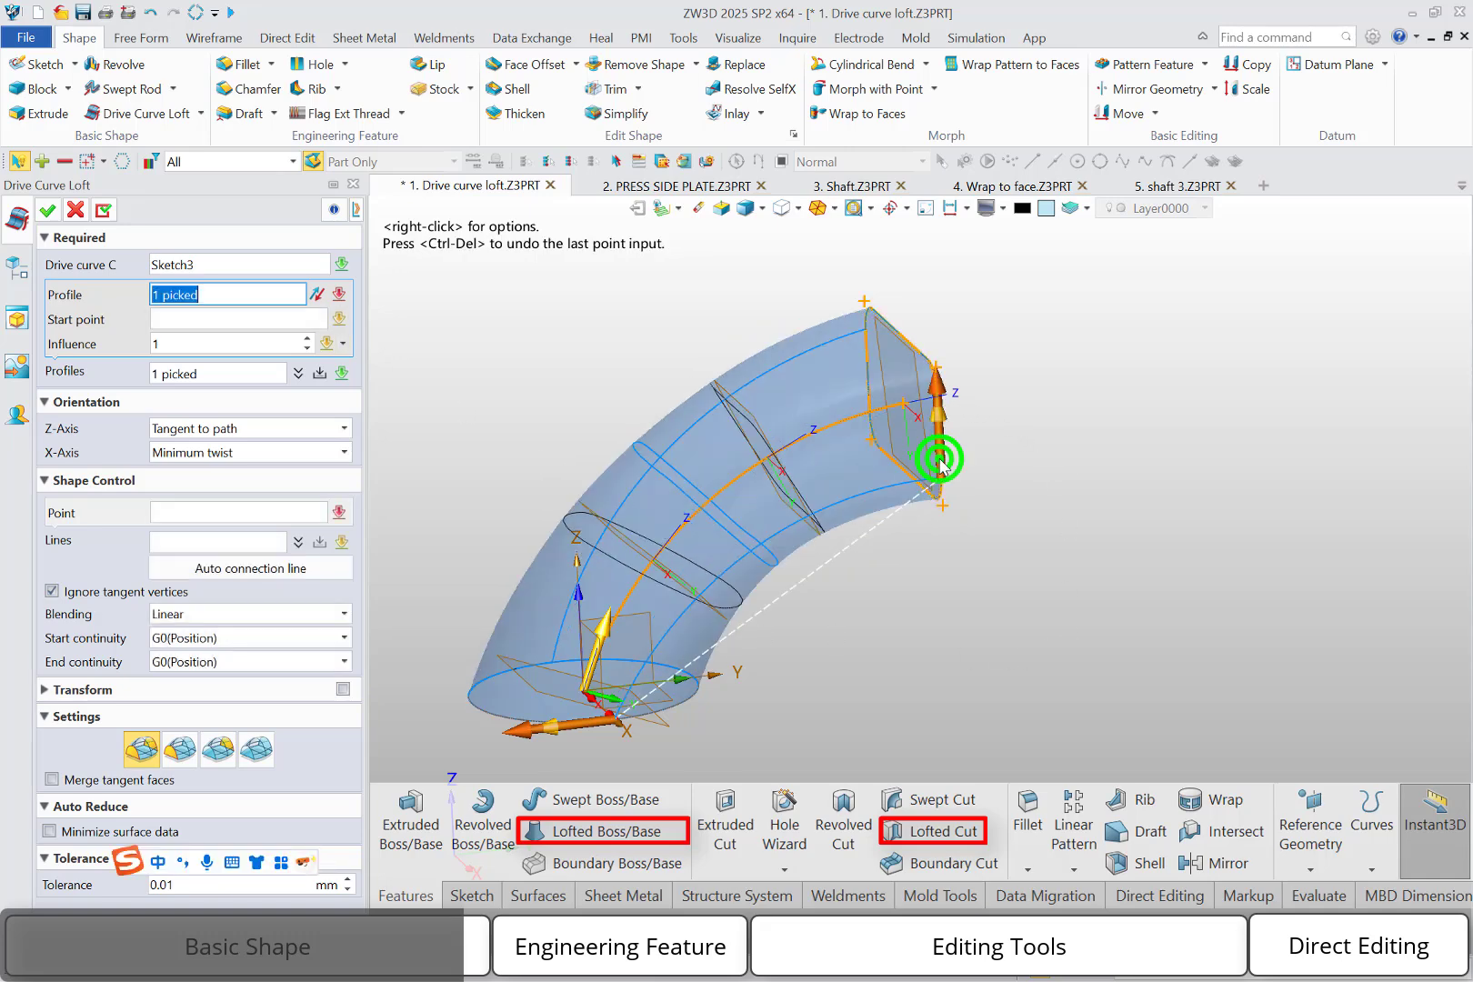
pyautogui.click(284, 316)
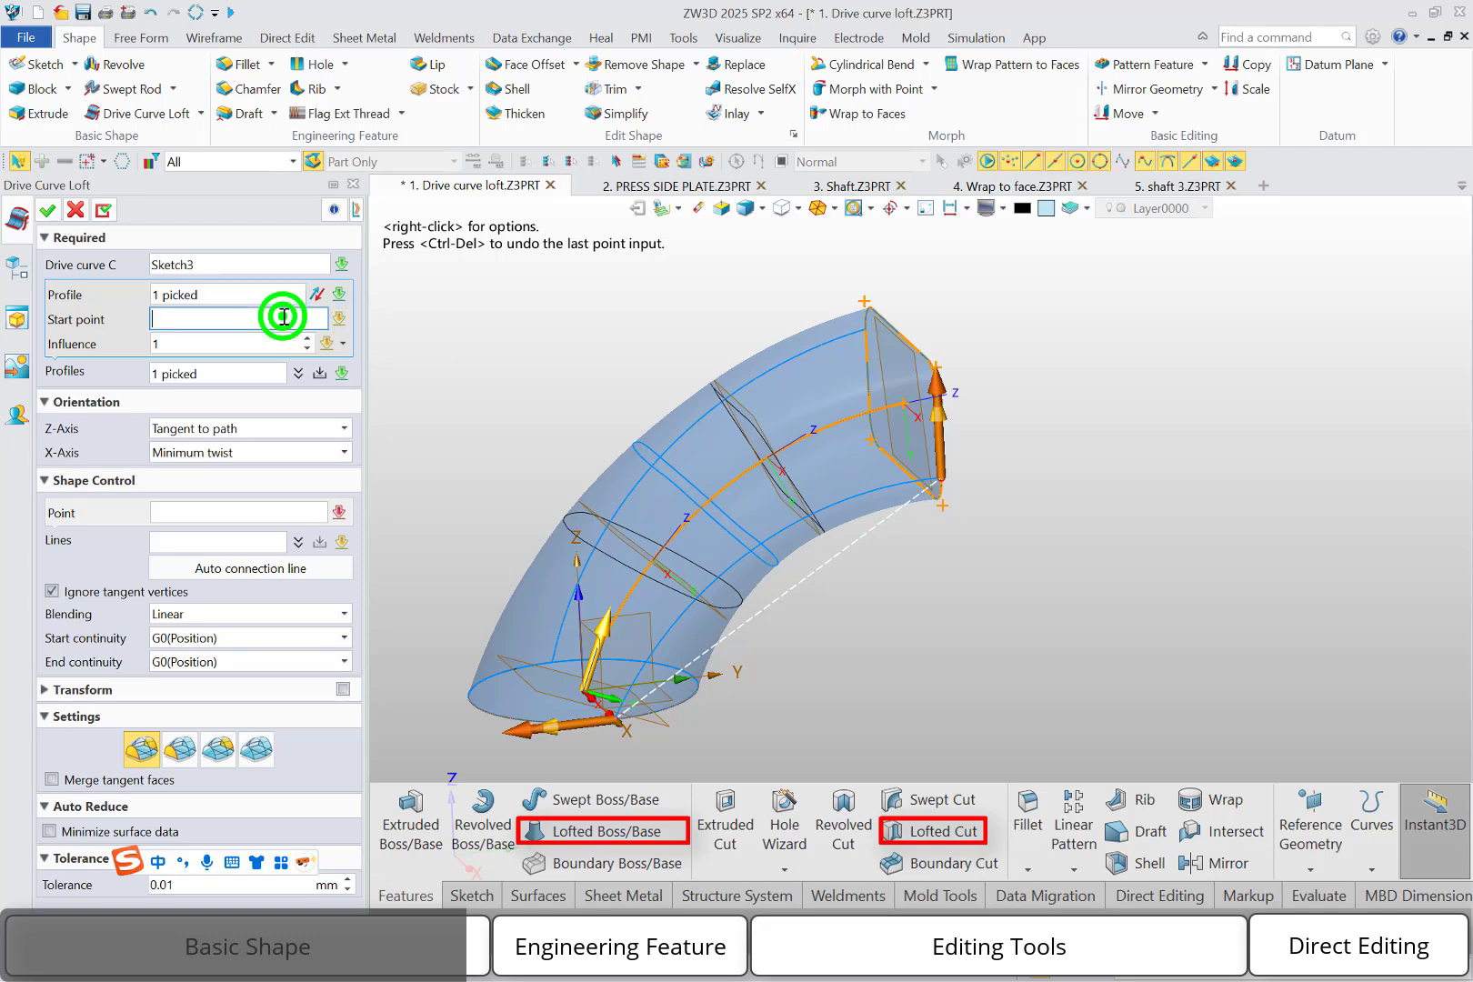
pyautogui.click(946, 444)
pyautogui.click(946, 446)
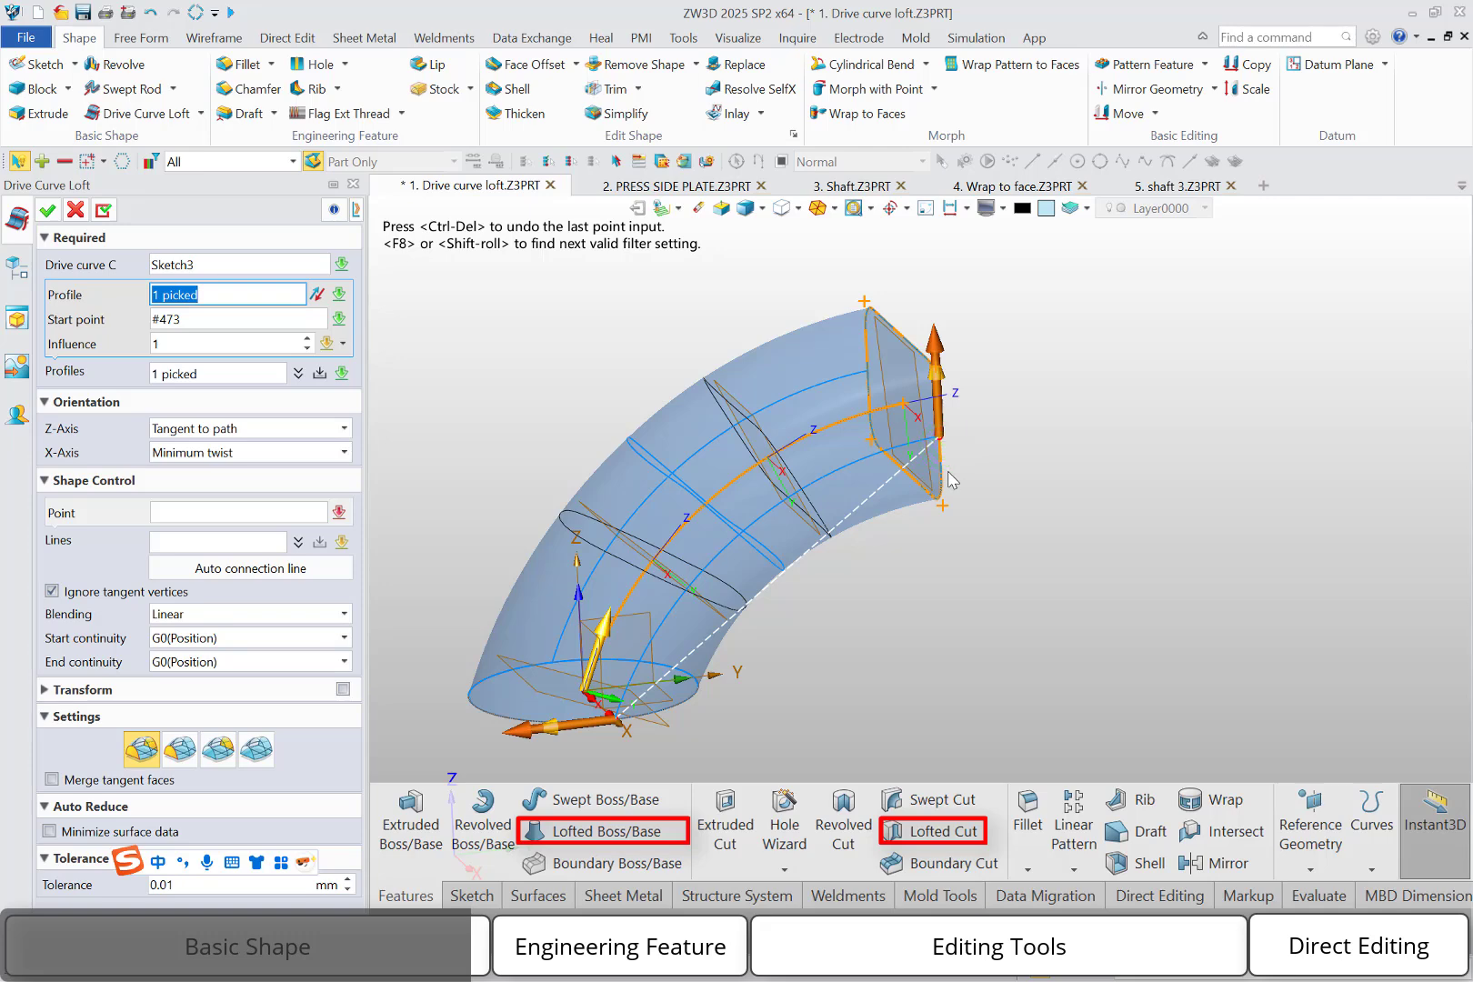
pyautogui.click(47, 215)
pyautogui.moveTo(1018, 717); pyautogui.dragTo(934, 653, button='middle')
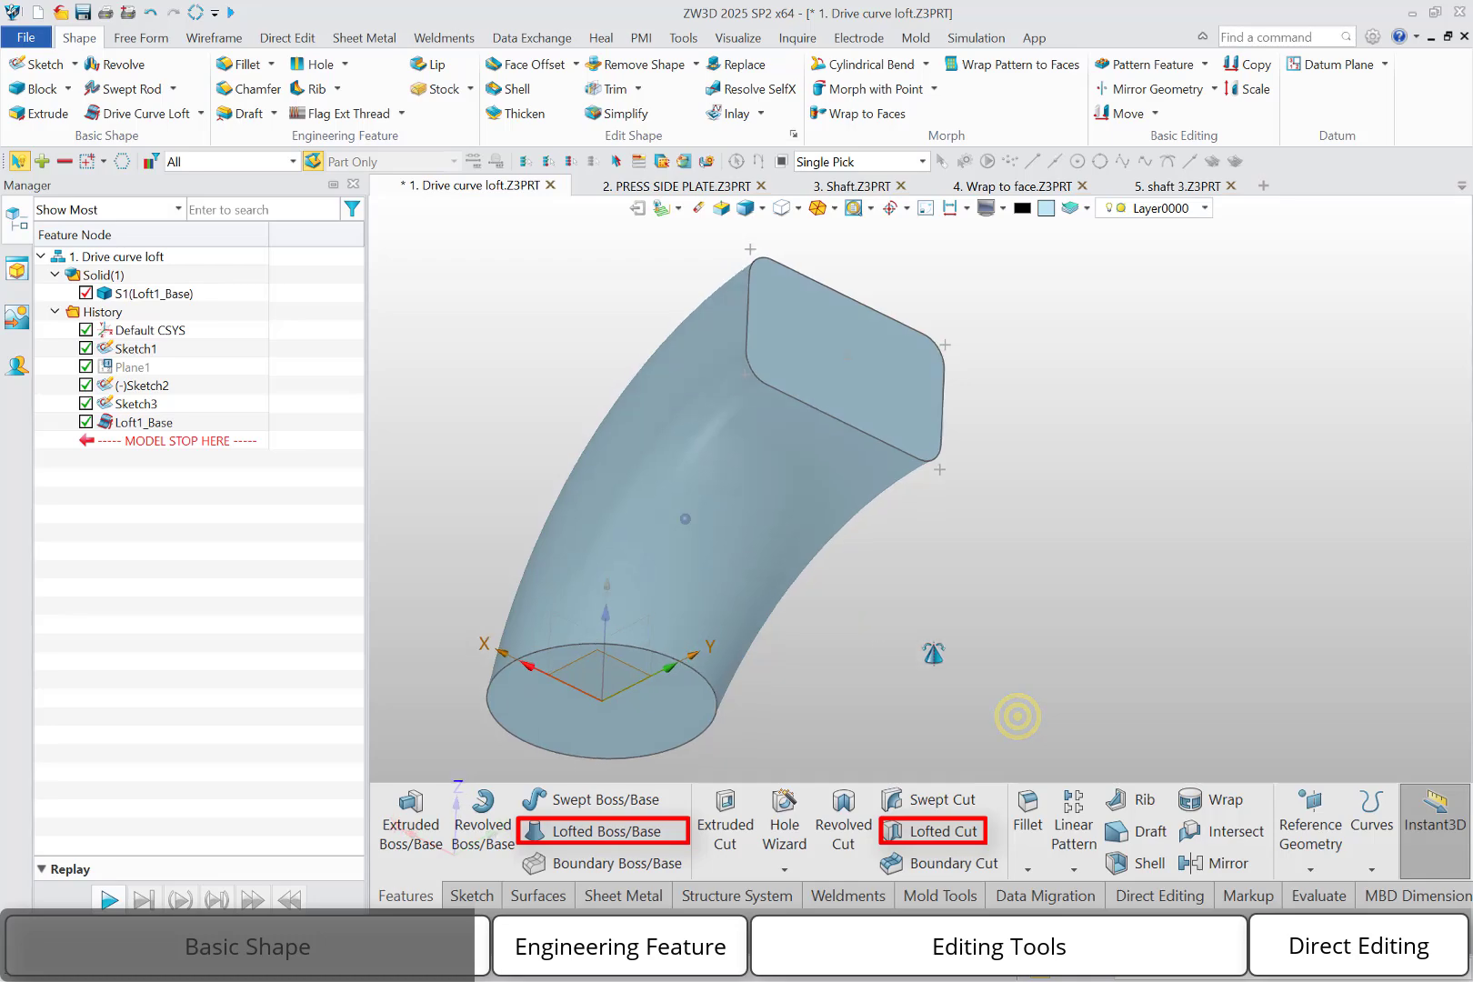
pyautogui.moveTo(934, 653); pyautogui.dragTo(1031, 710, button='right')
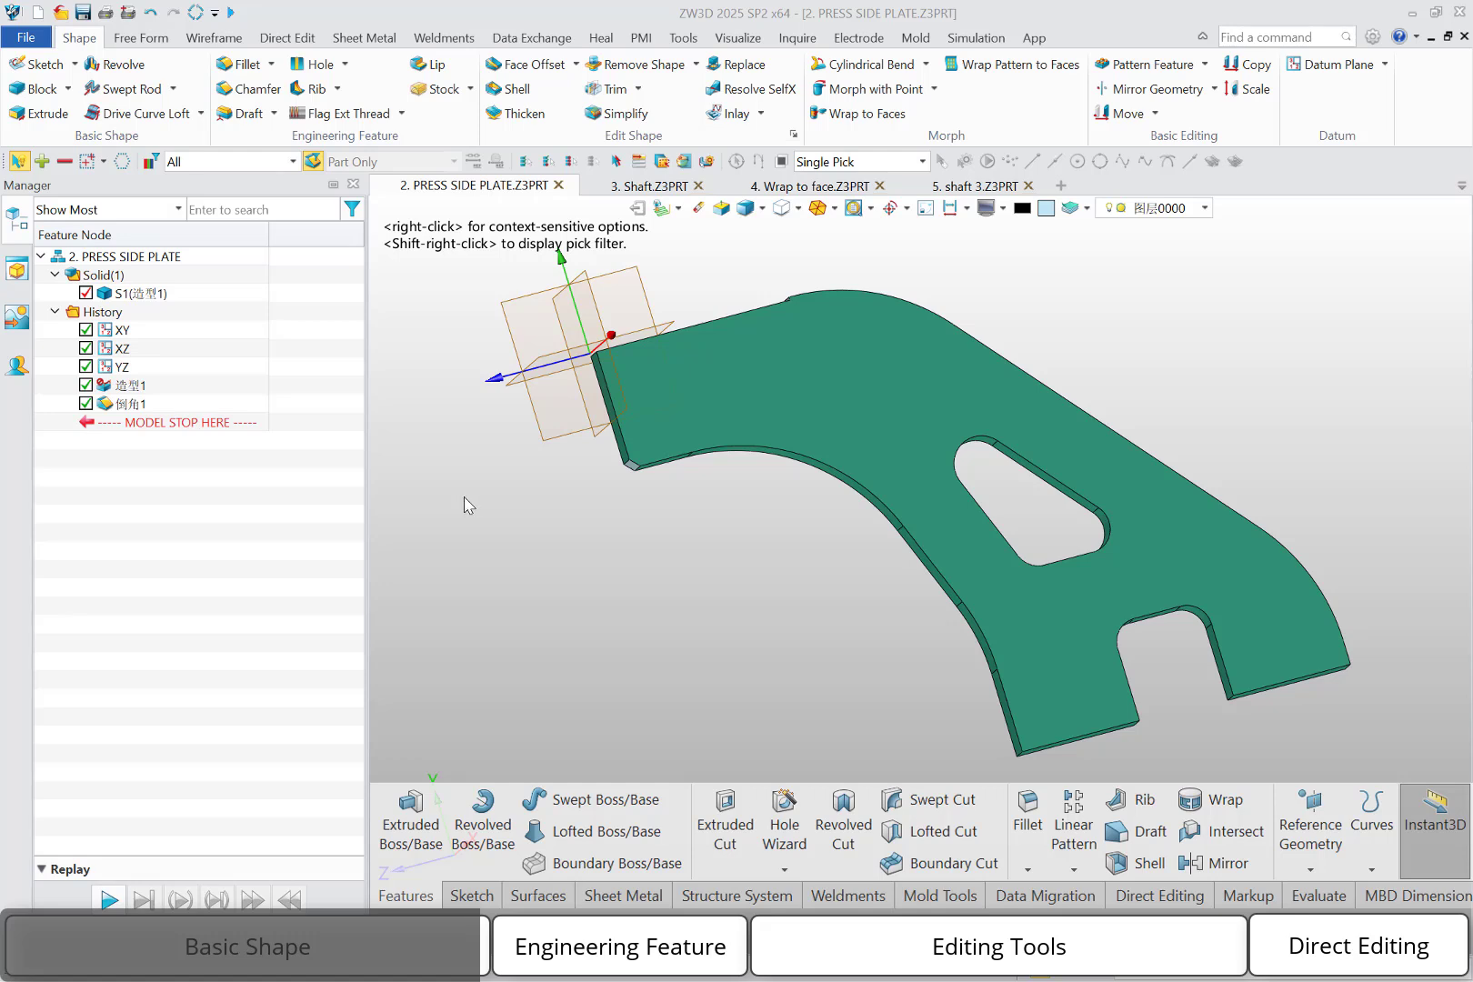
# Fillet the press side plate's upper end edge beside the notch and the notch's upper edges with a 5 mm radius
pyautogui.click(242, 68)
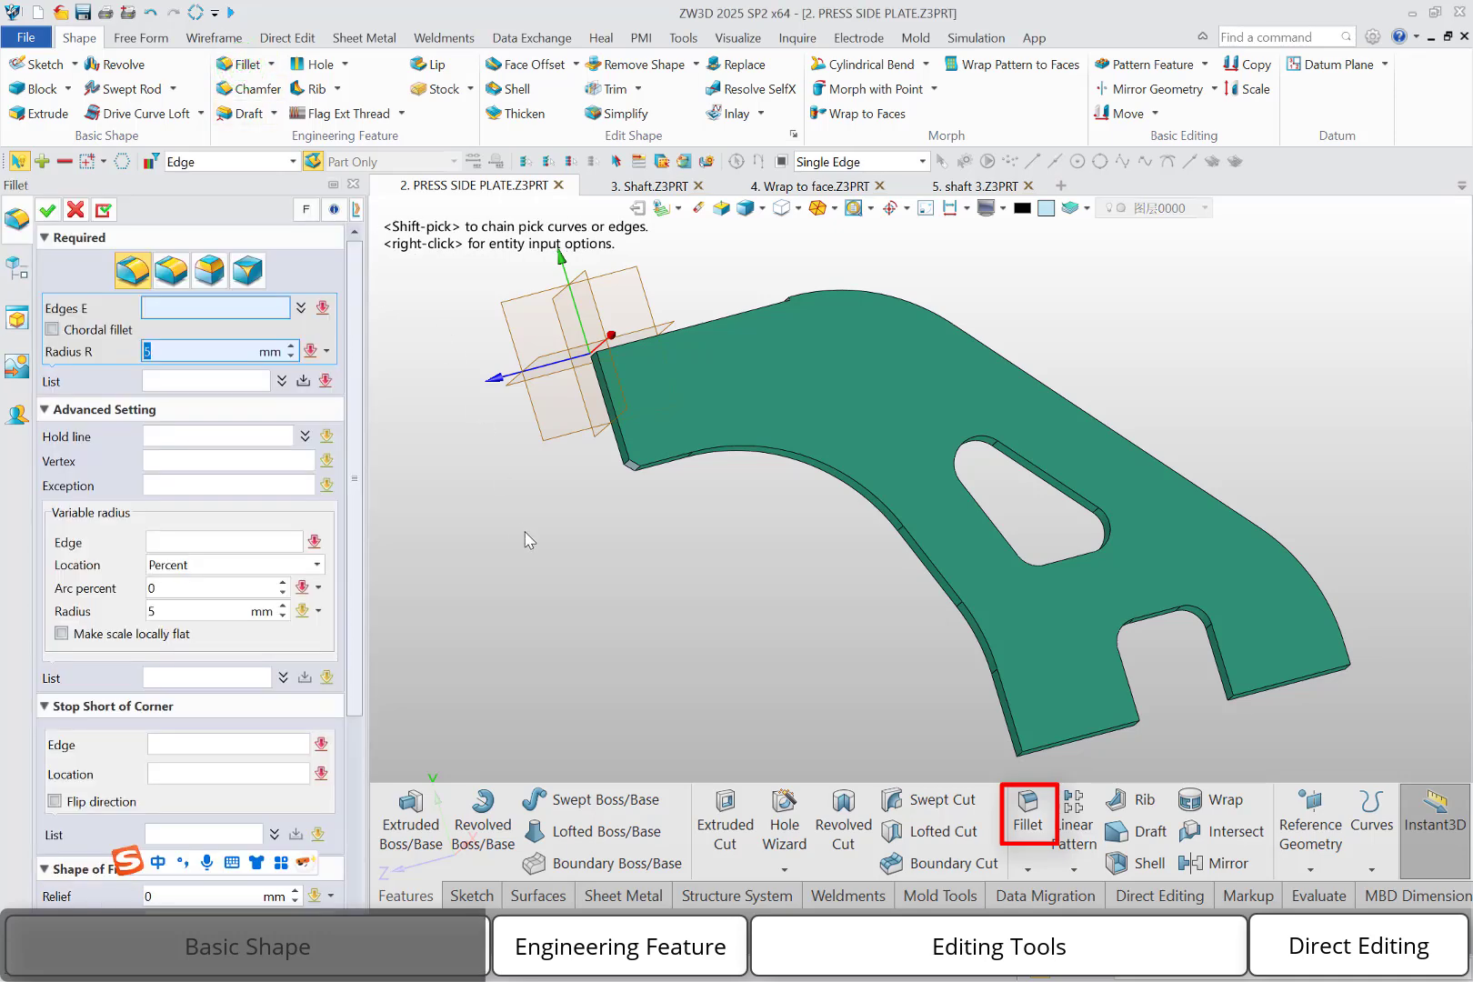
pyautogui.click(1021, 757)
pyautogui.click(1020, 758)
pyautogui.click(1020, 757)
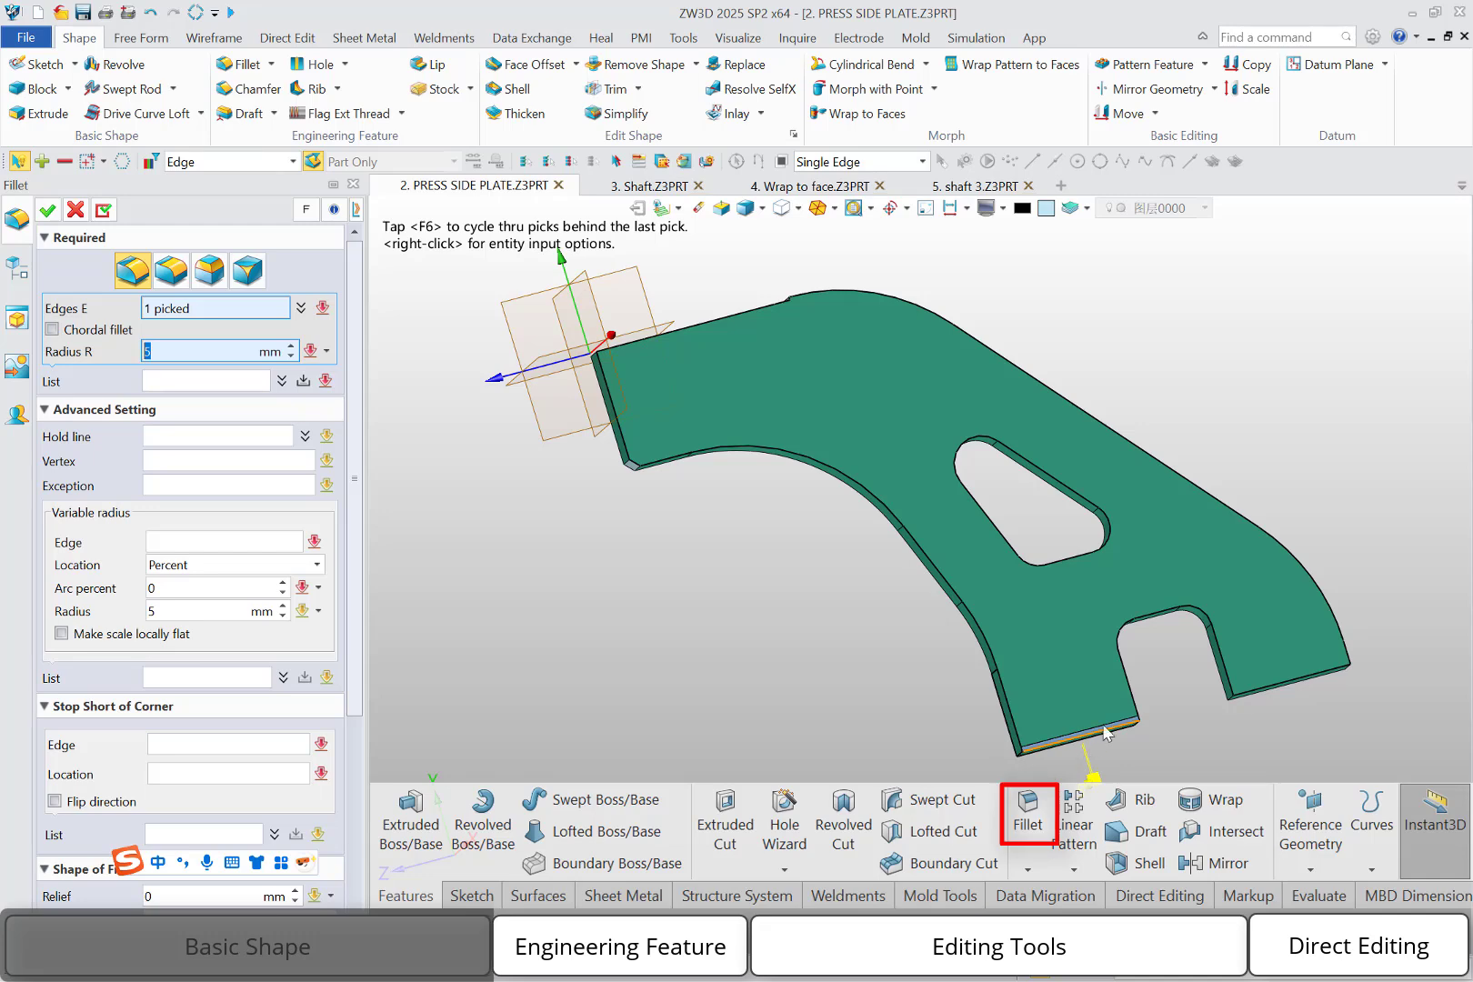
pyautogui.click(1132, 697)
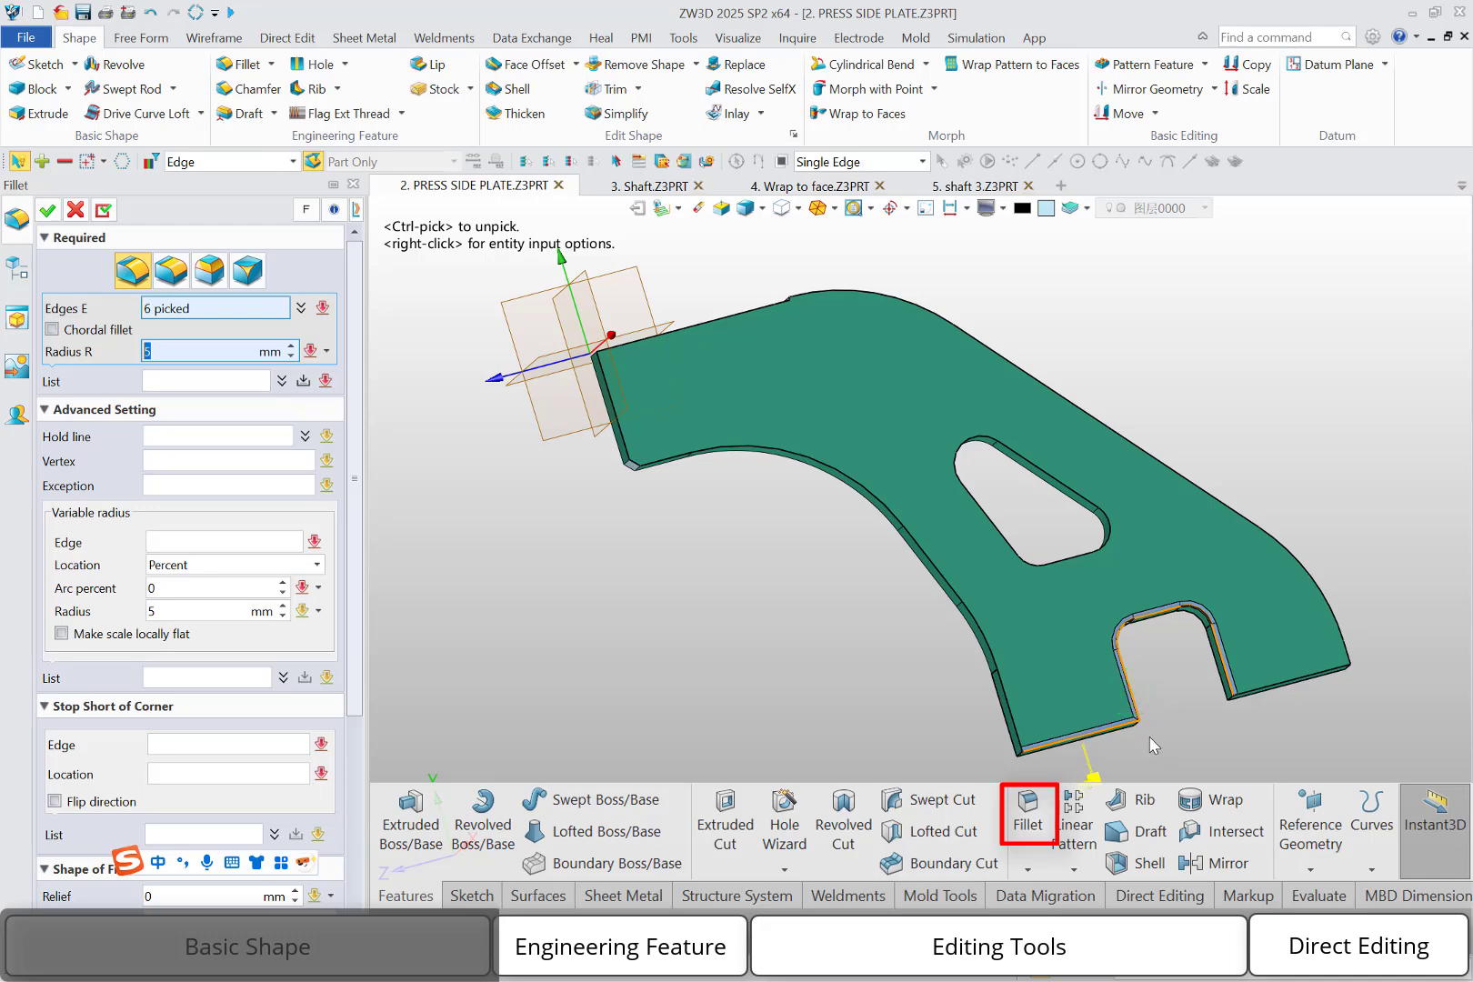
pyautogui.click(47, 210)
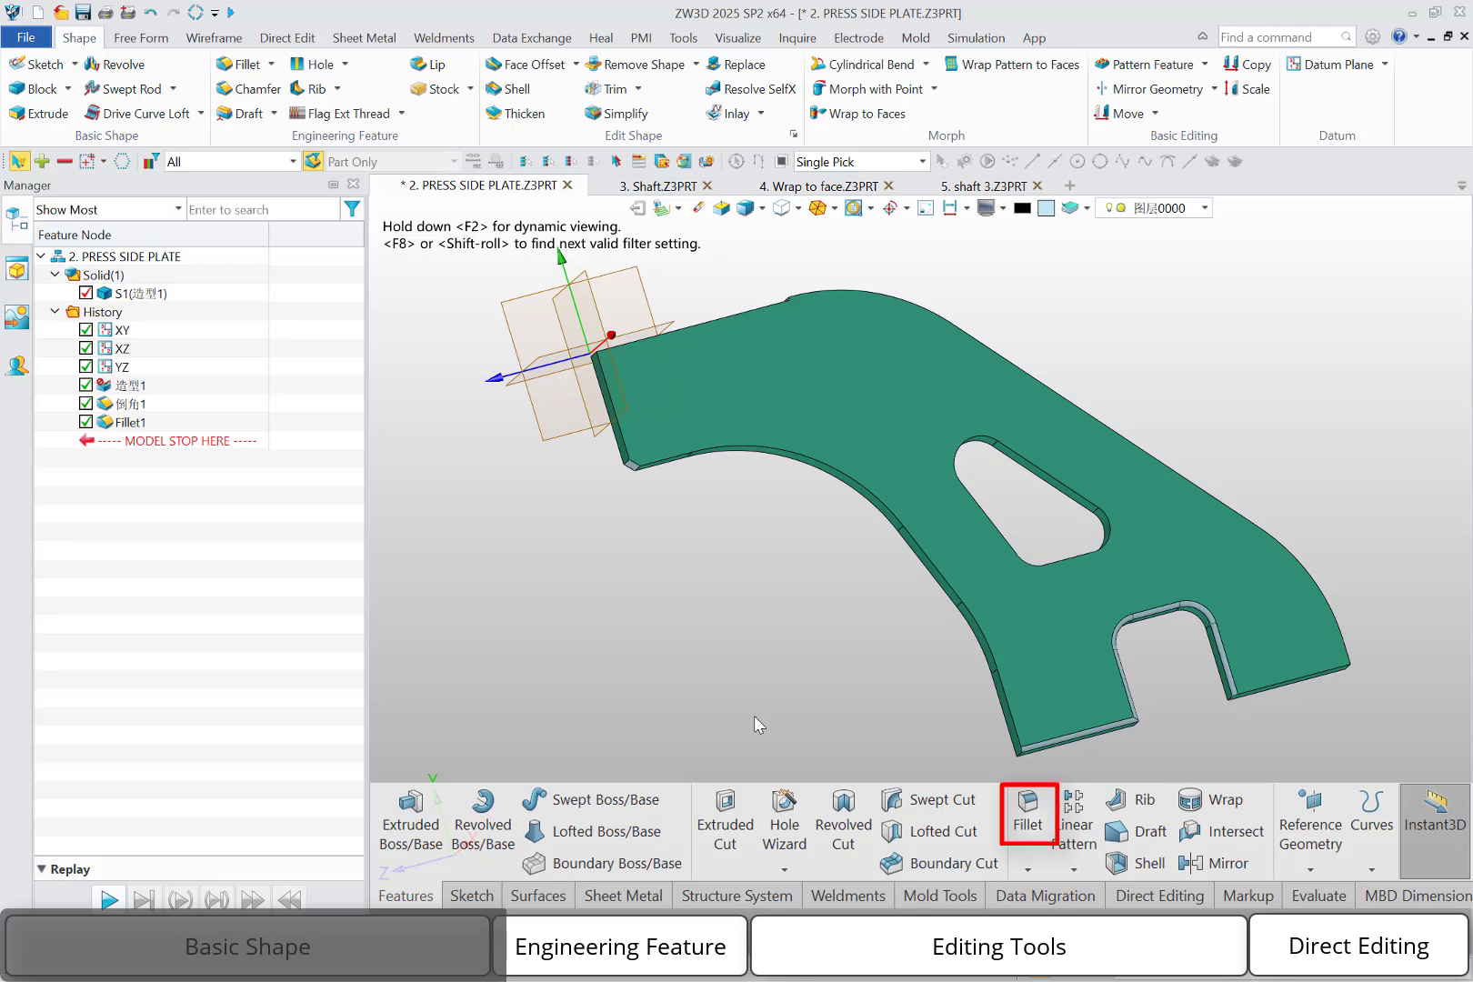
# Fillet all edges of the plate's triangular cutout with a 5 mm radius, selecting them together with a window
pyautogui.middleClick(754, 716)
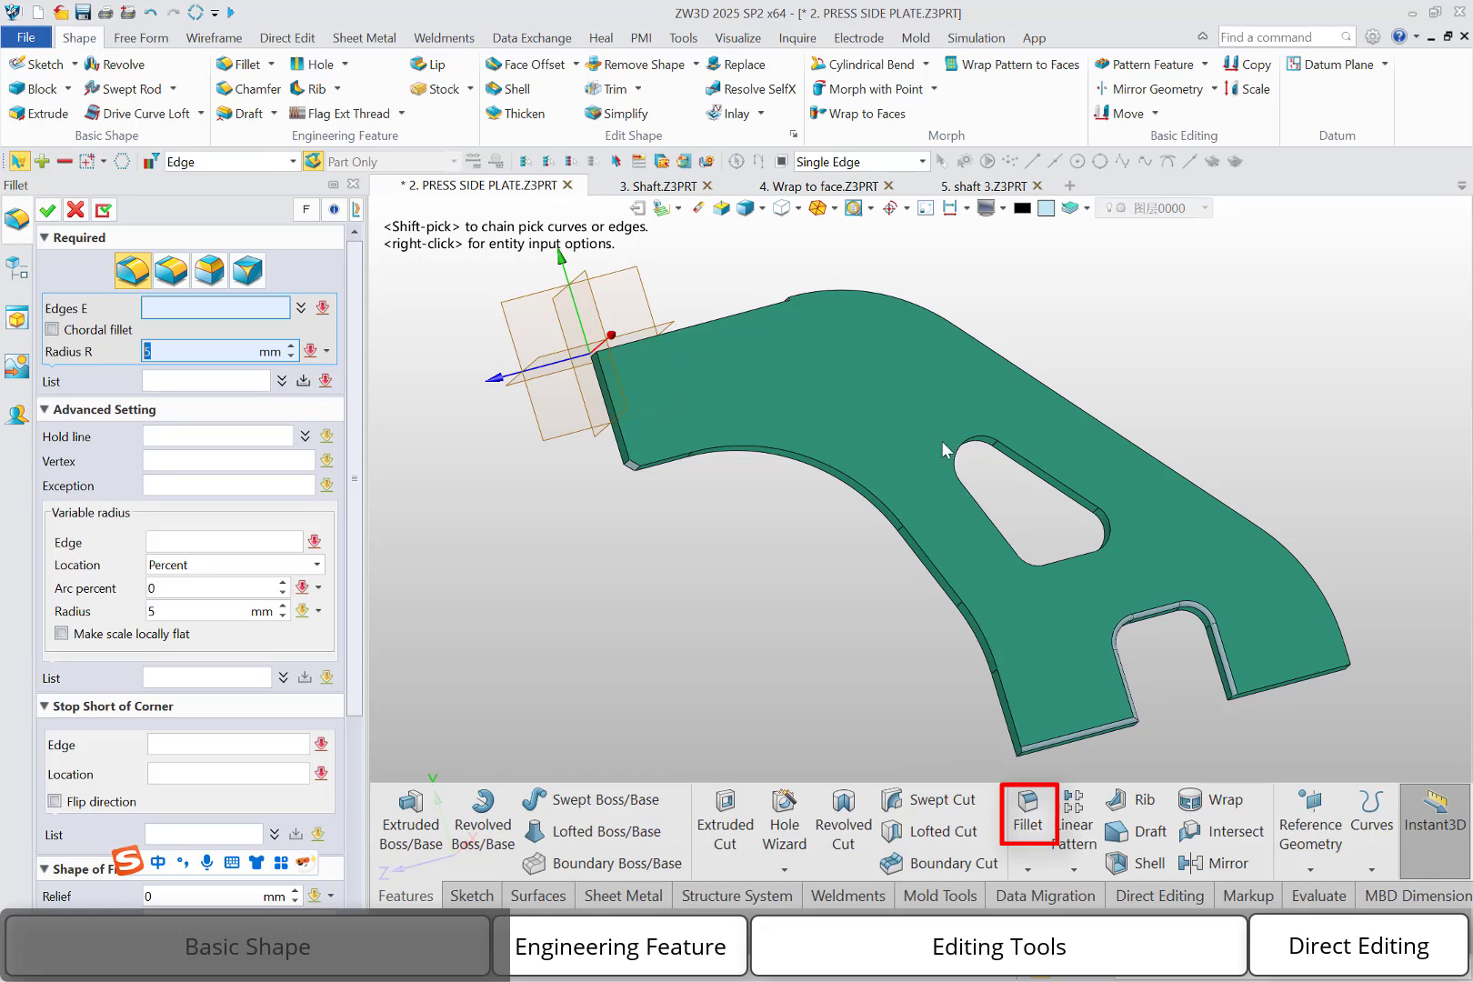
pyautogui.moveTo(910, 391); pyautogui.dragTo(1144, 587)
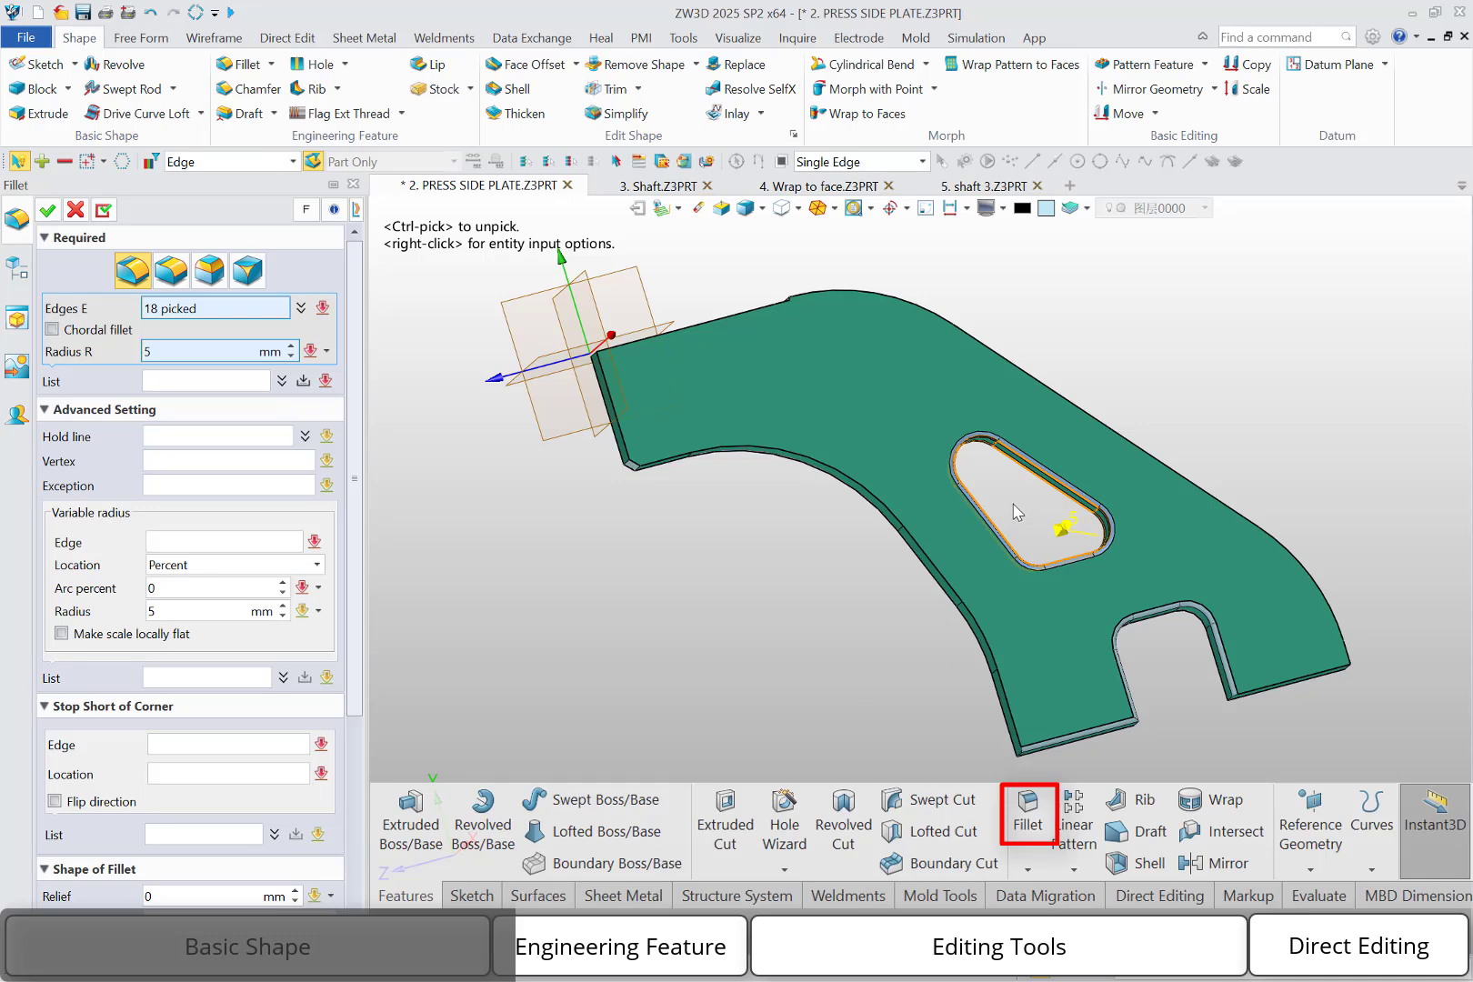
pyautogui.moveTo(841, 665); pyautogui.dragTo(1083, 473, button='middle')
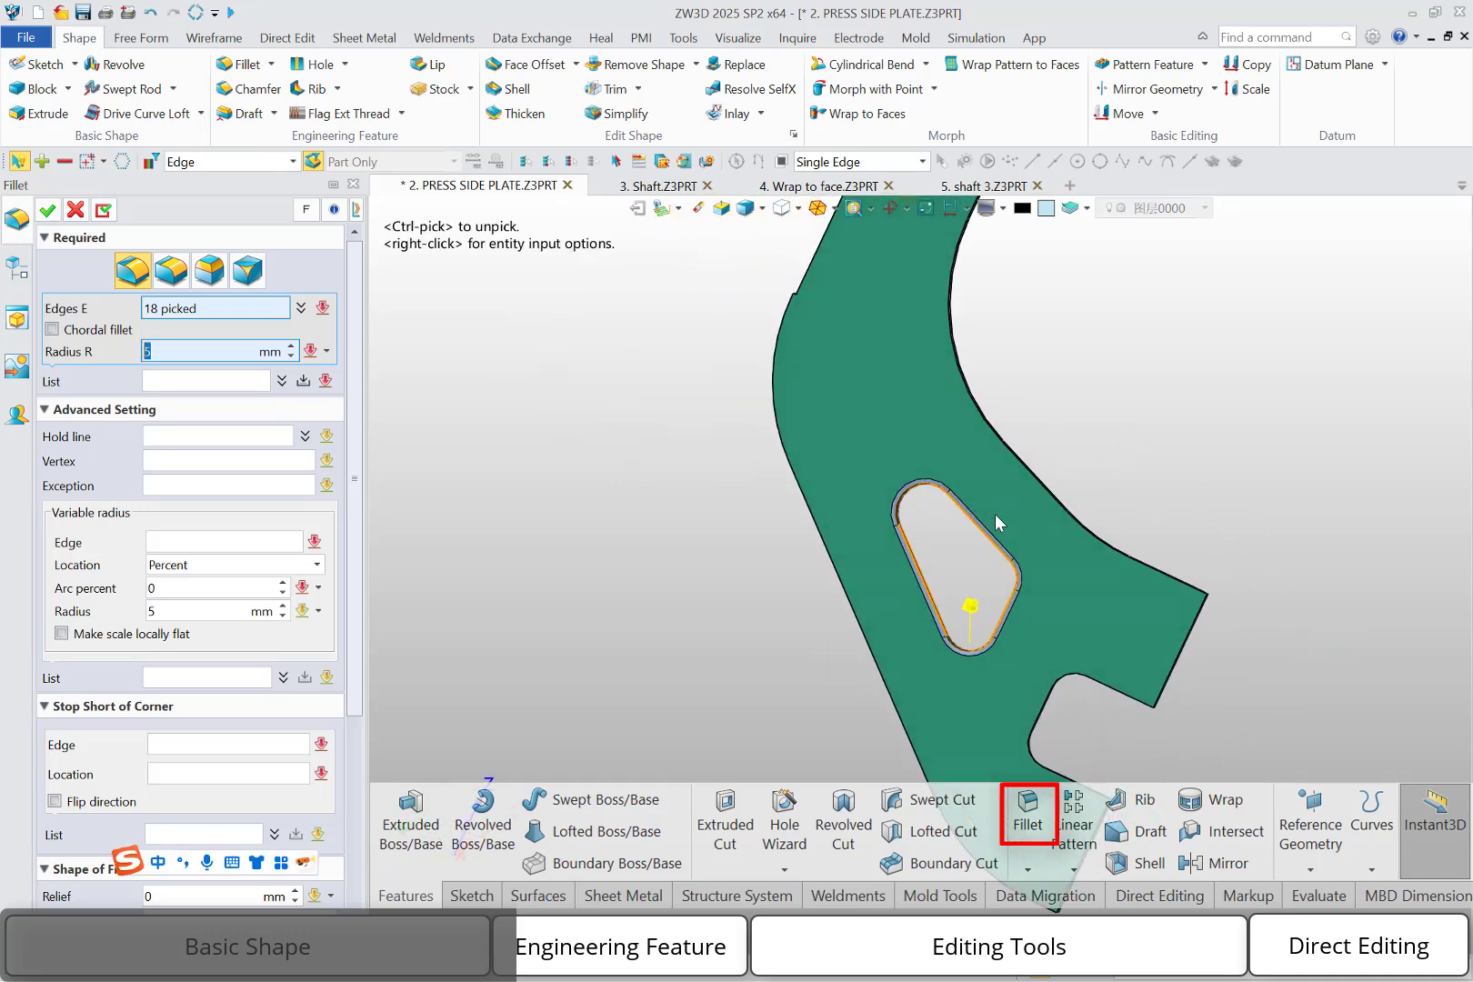
pyautogui.scroll(3, 960, 528)
pyautogui.moveTo(919, 519); pyautogui.dragTo(793, 695, button='middle')
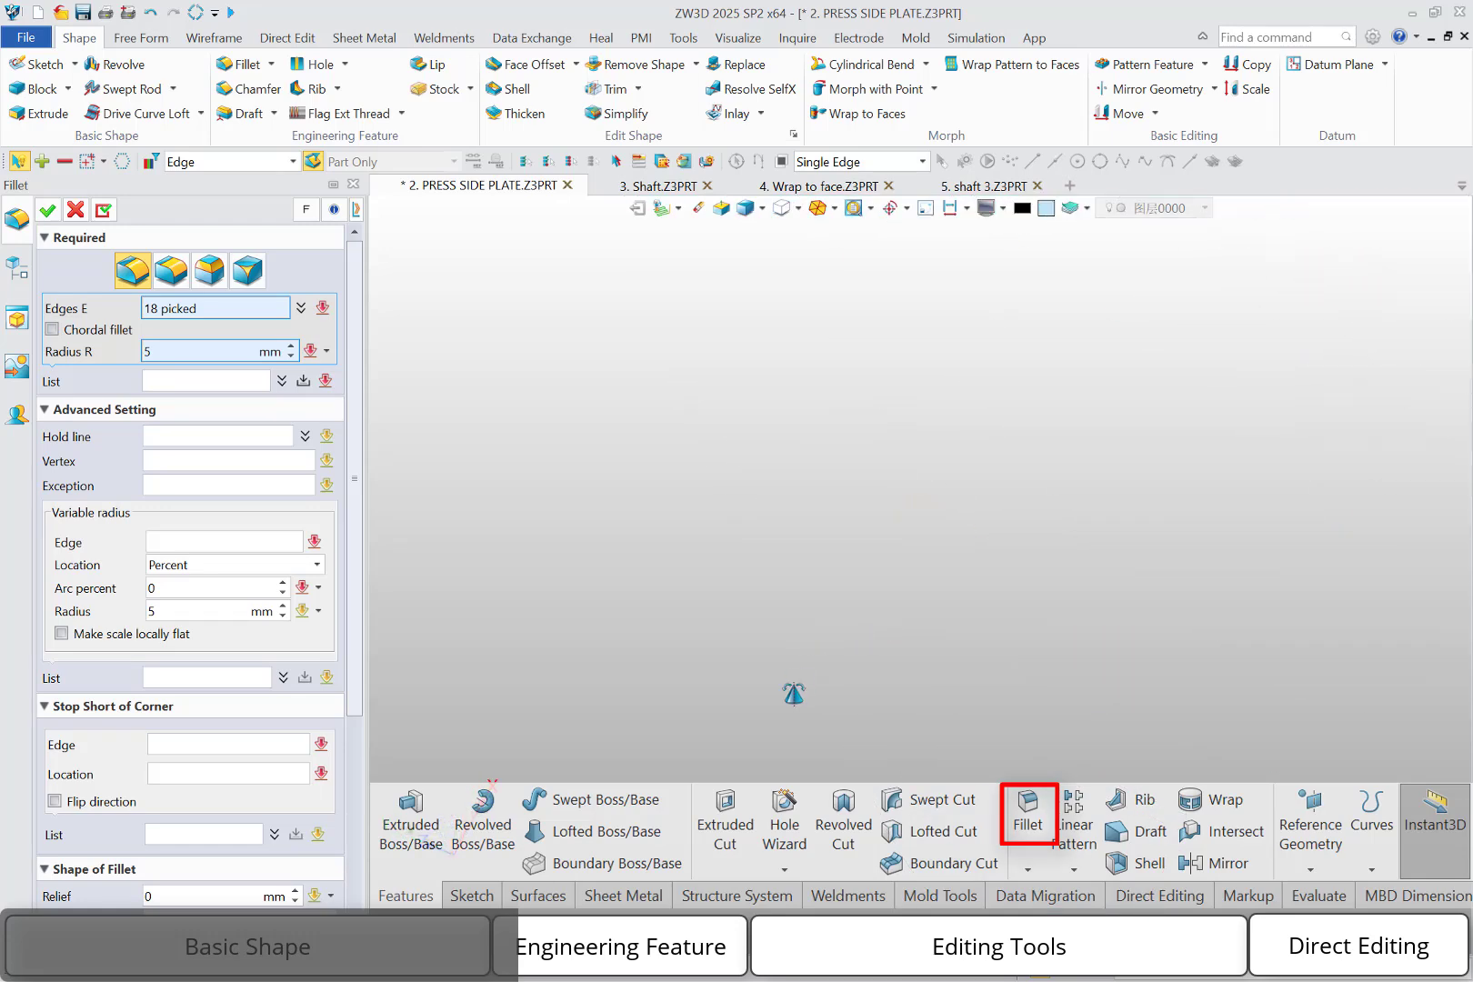
pyautogui.scroll(-5, 860, 665)
pyautogui.moveTo(929, 553); pyautogui.dragTo(811, 620, button='middle')
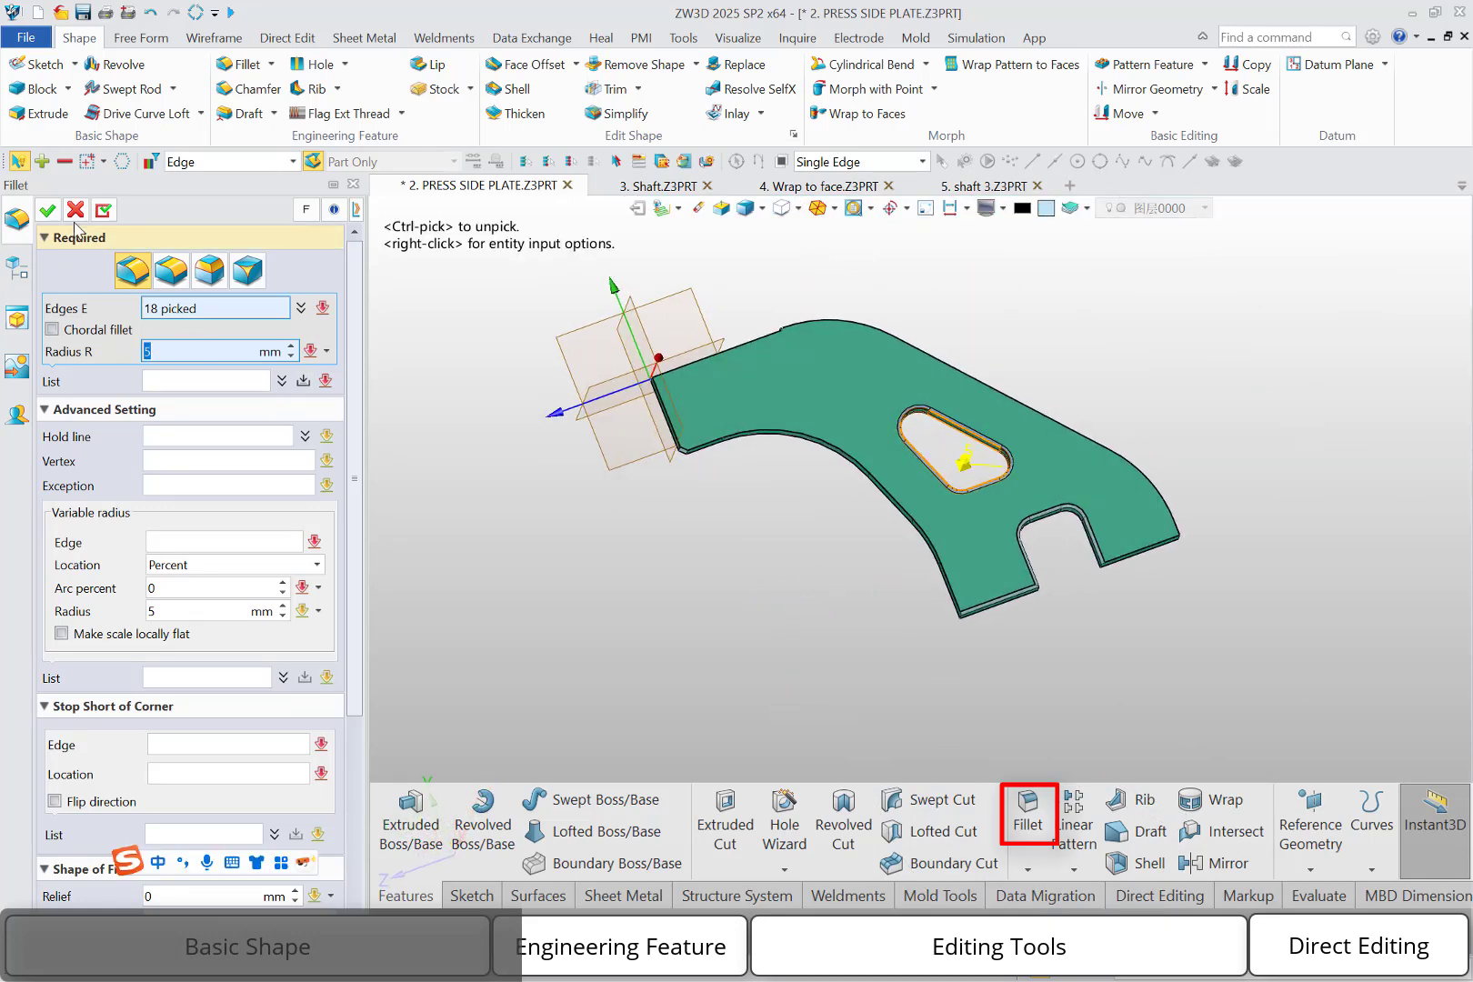
pyautogui.click(48, 210)
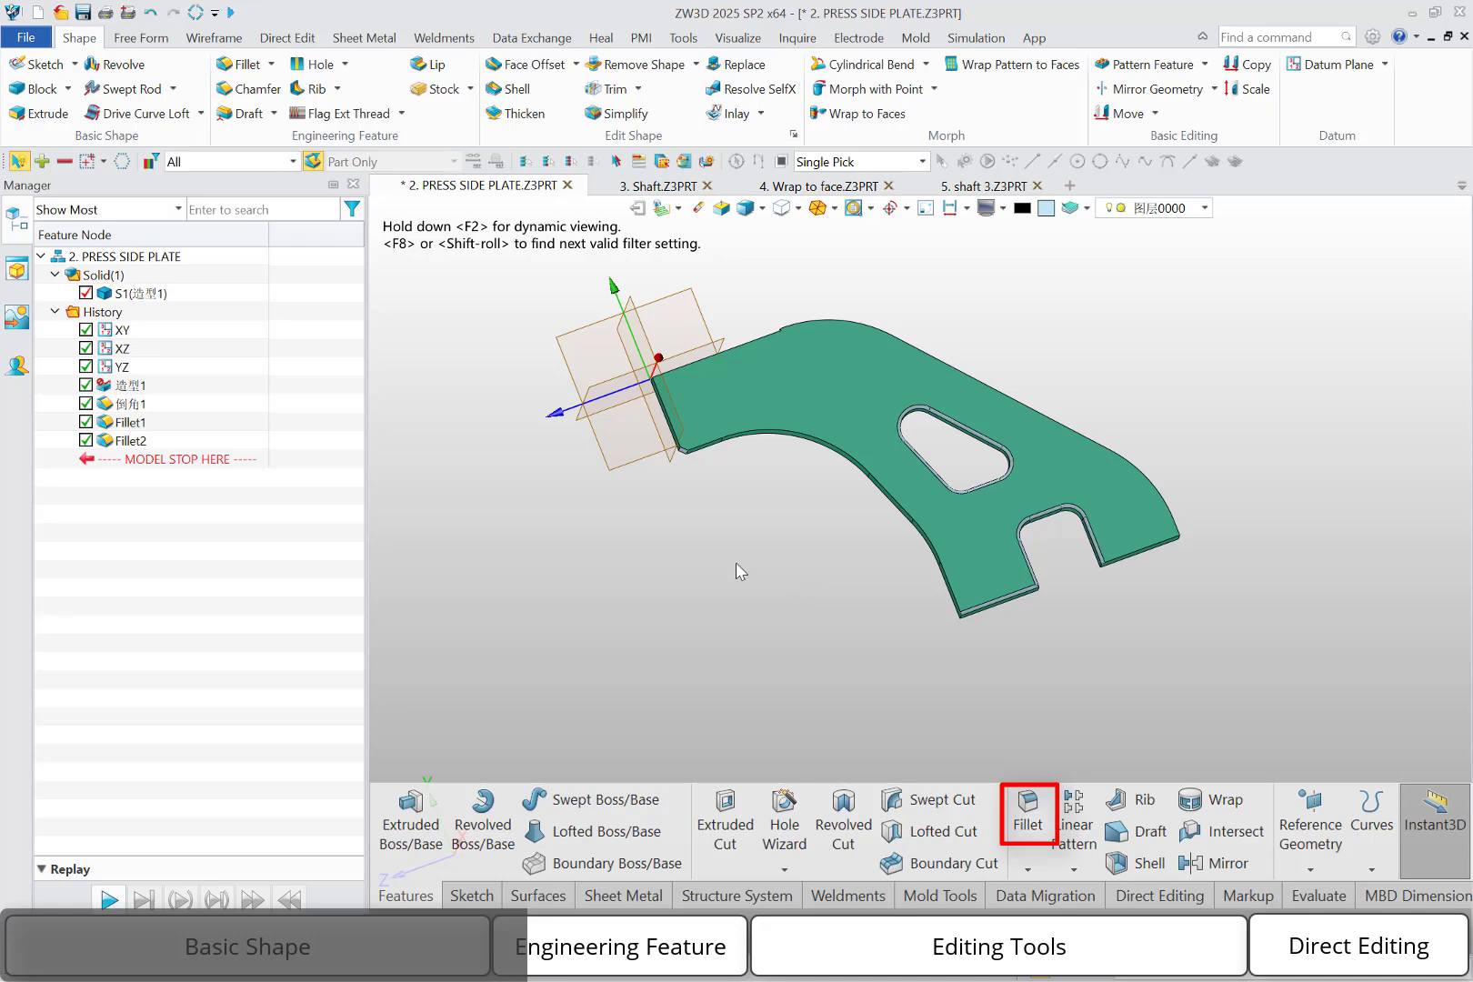
# Create a Face Fillet between the two side faces adjoining the plate's chamfered corner, using the chamfer face as tangent face
pyautogui.doubleClick(694, 505)
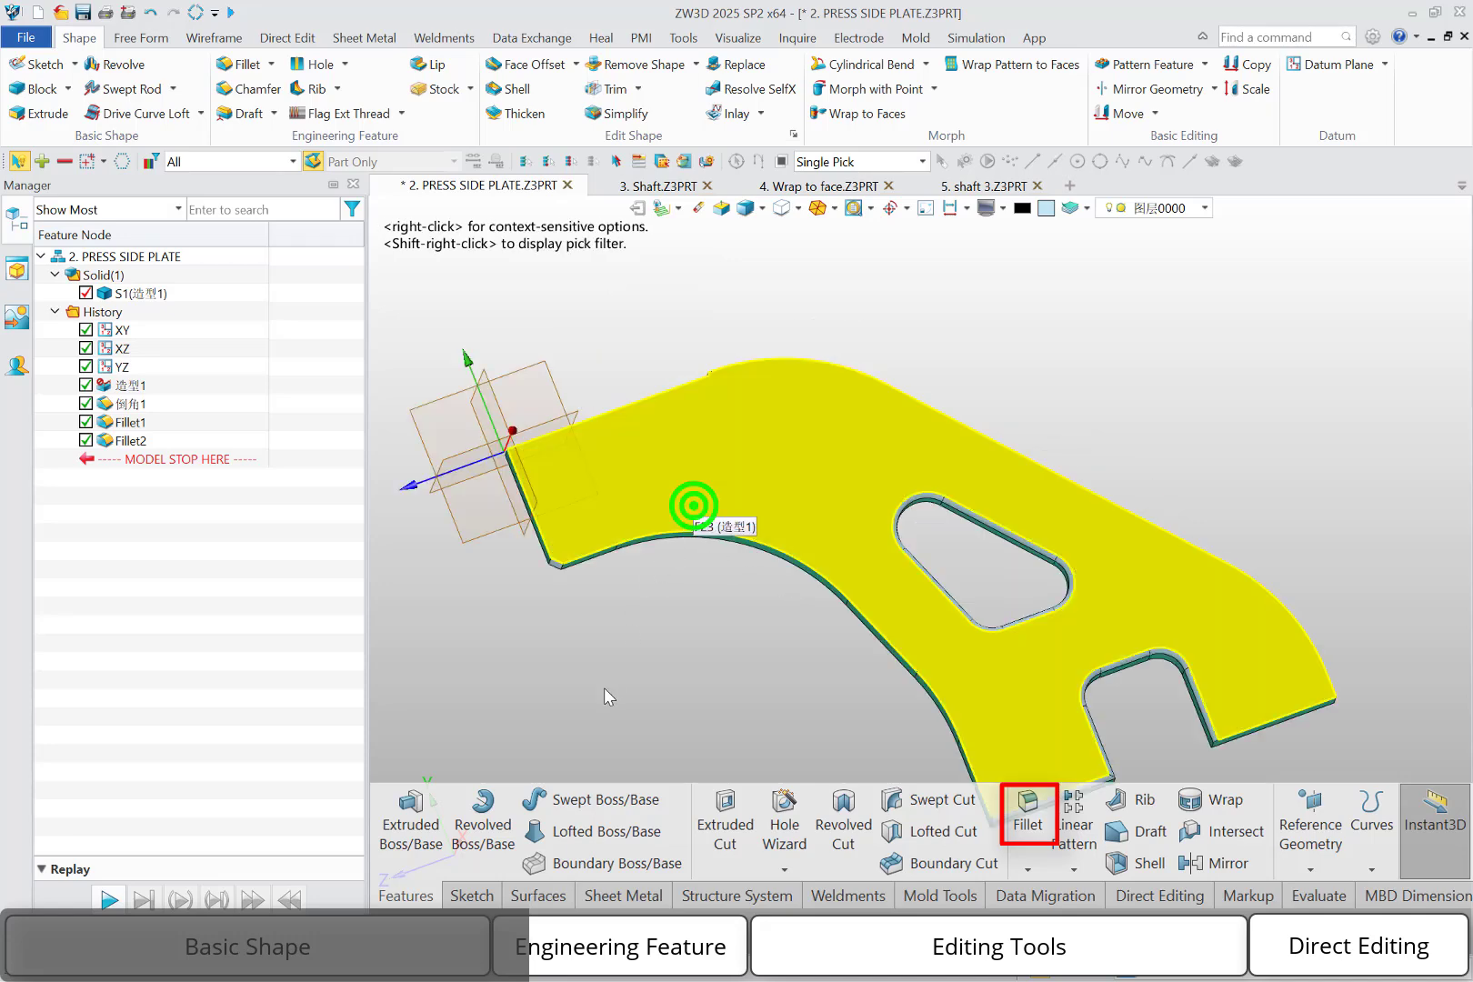
pyautogui.moveTo(603, 689); pyautogui.dragTo(611, 626, button='right')
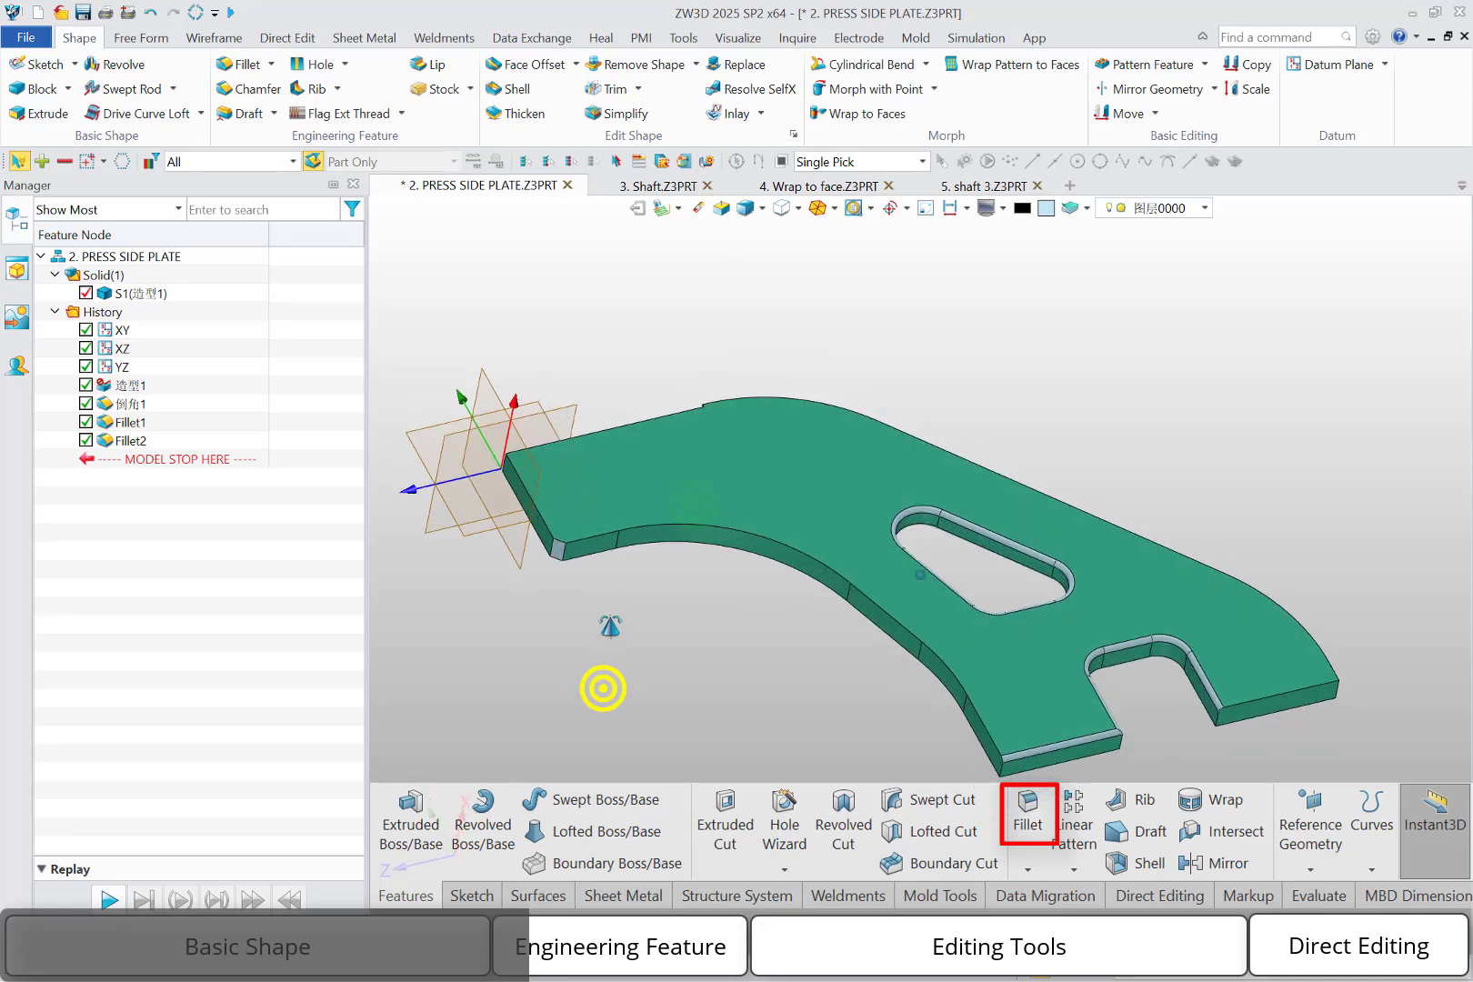
pyautogui.click(272, 64)
pyautogui.click(283, 138)
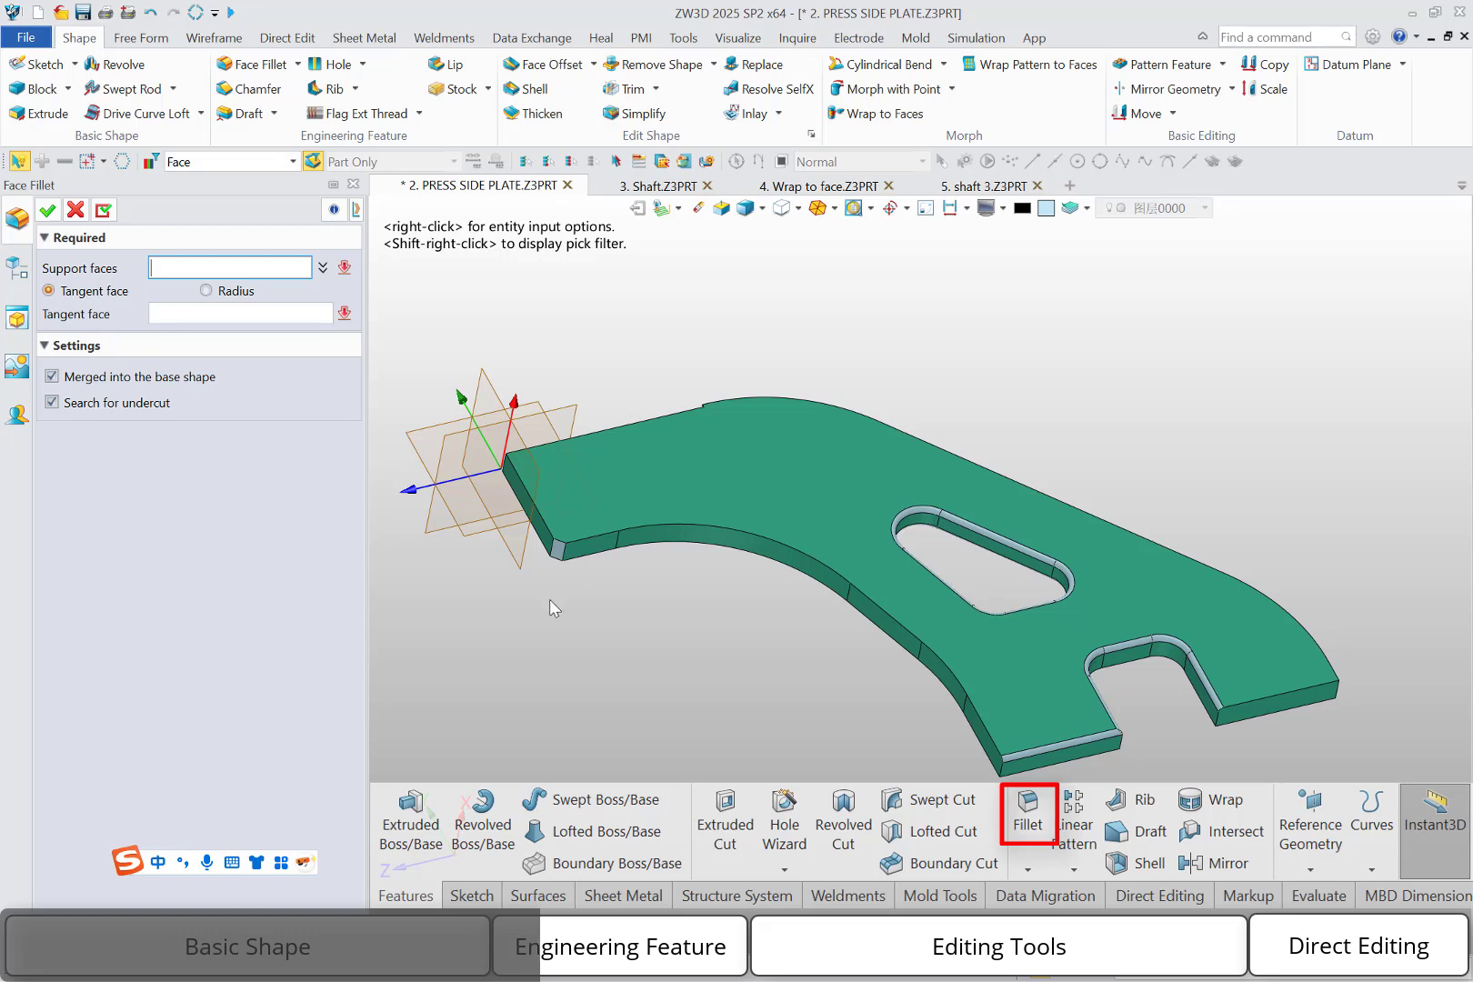
pyautogui.scroll(5, 550, 602)
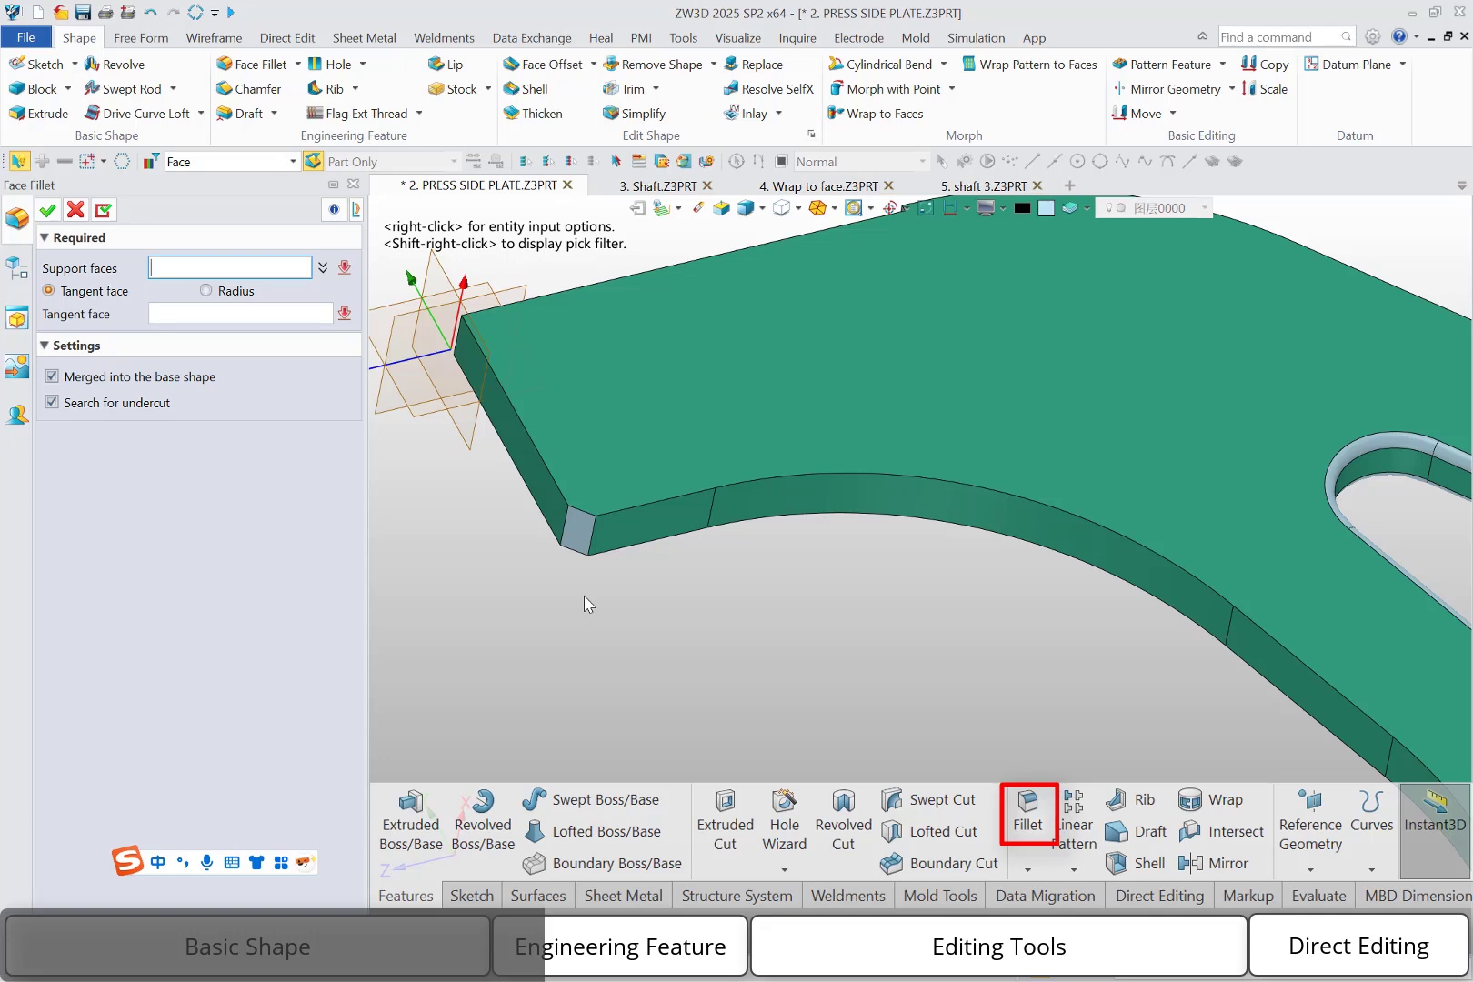
pyautogui.click(615, 521)
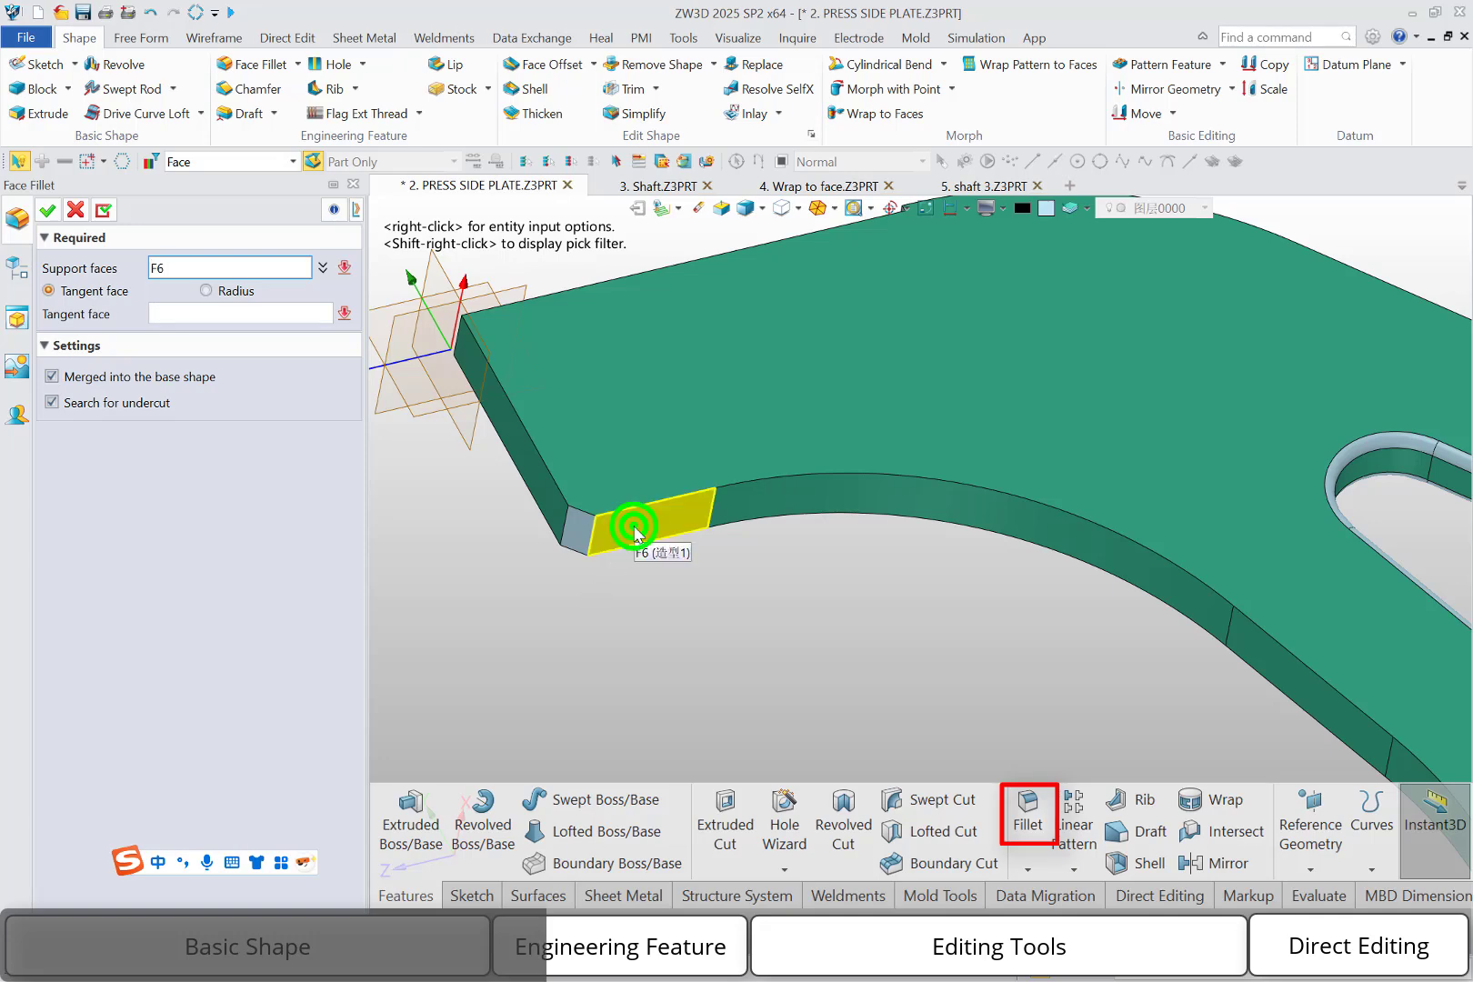
pyautogui.click(544, 499)
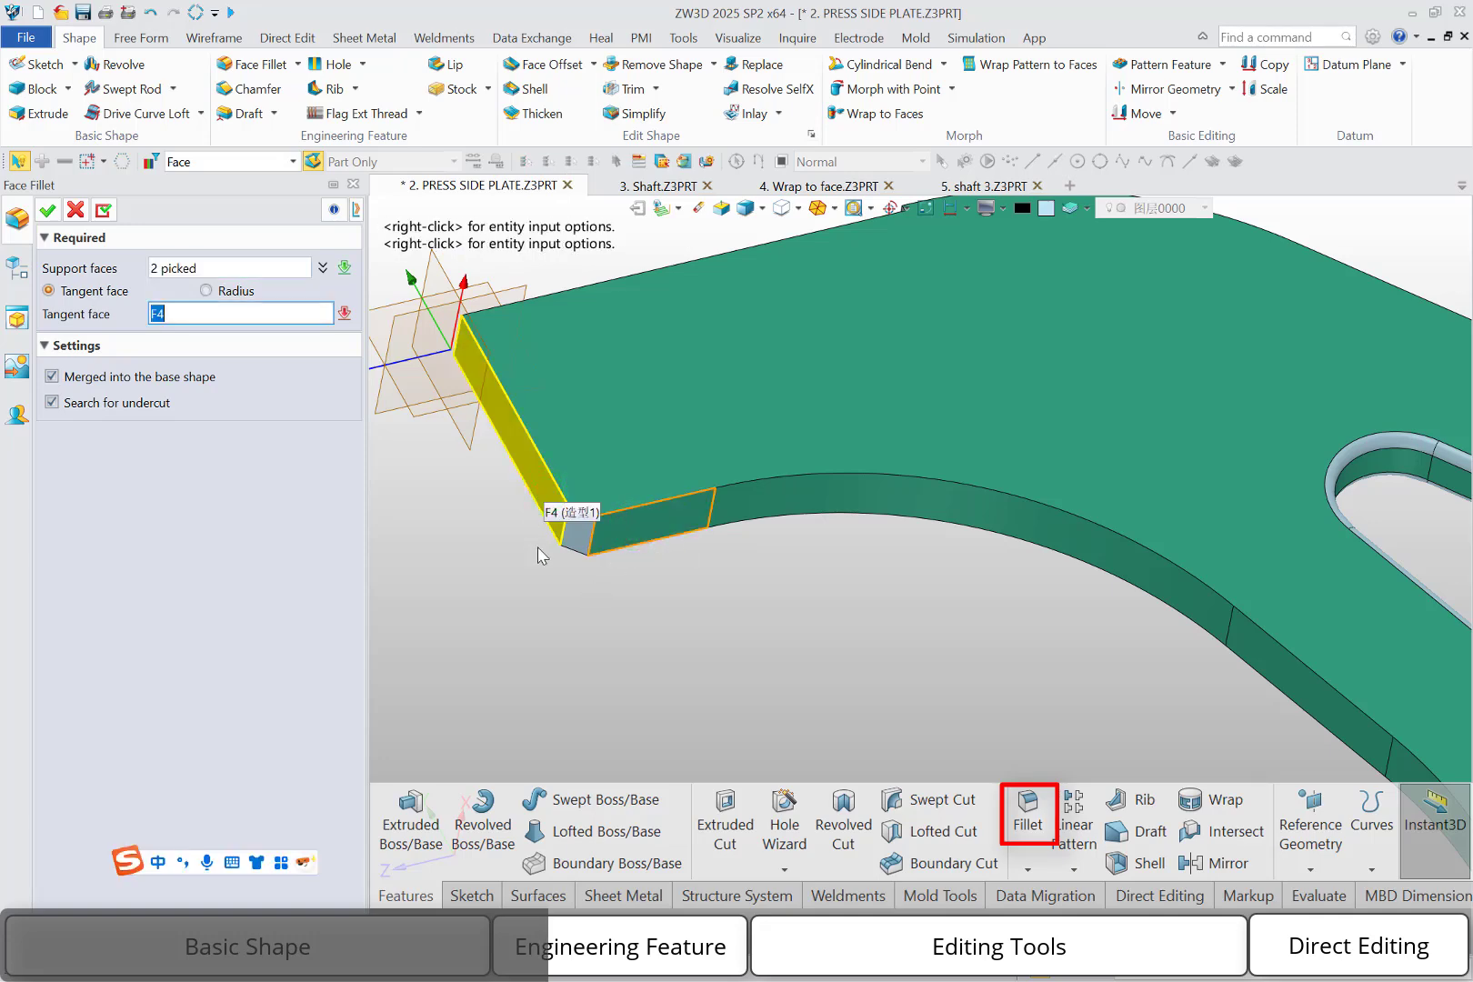
pyautogui.click(583, 540)
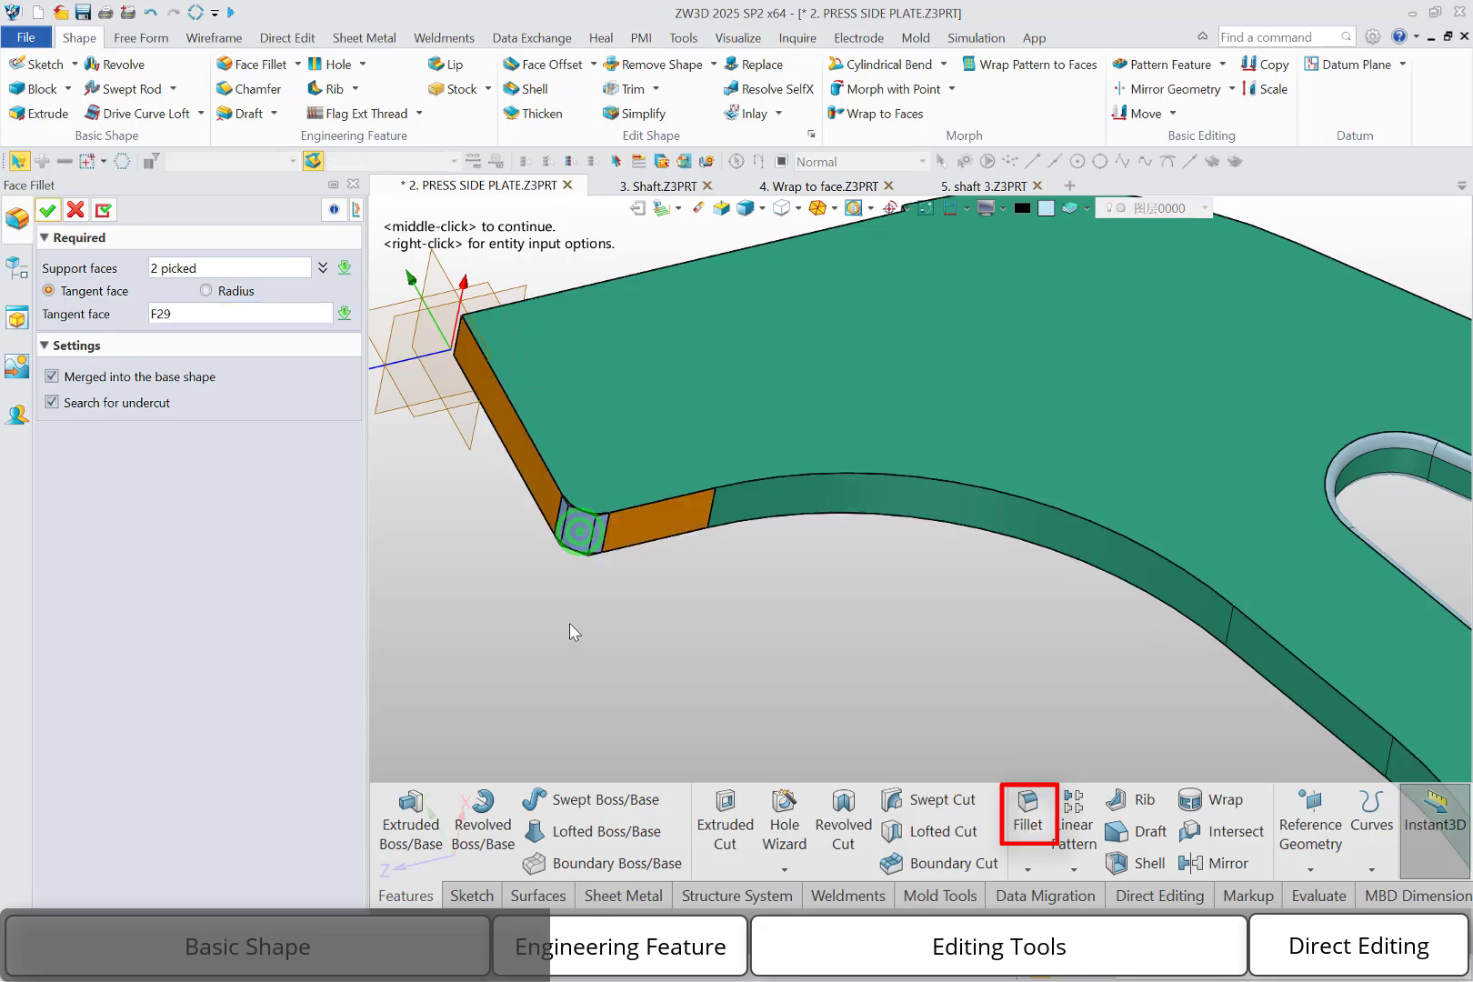
pyautogui.middleClick(569, 624)
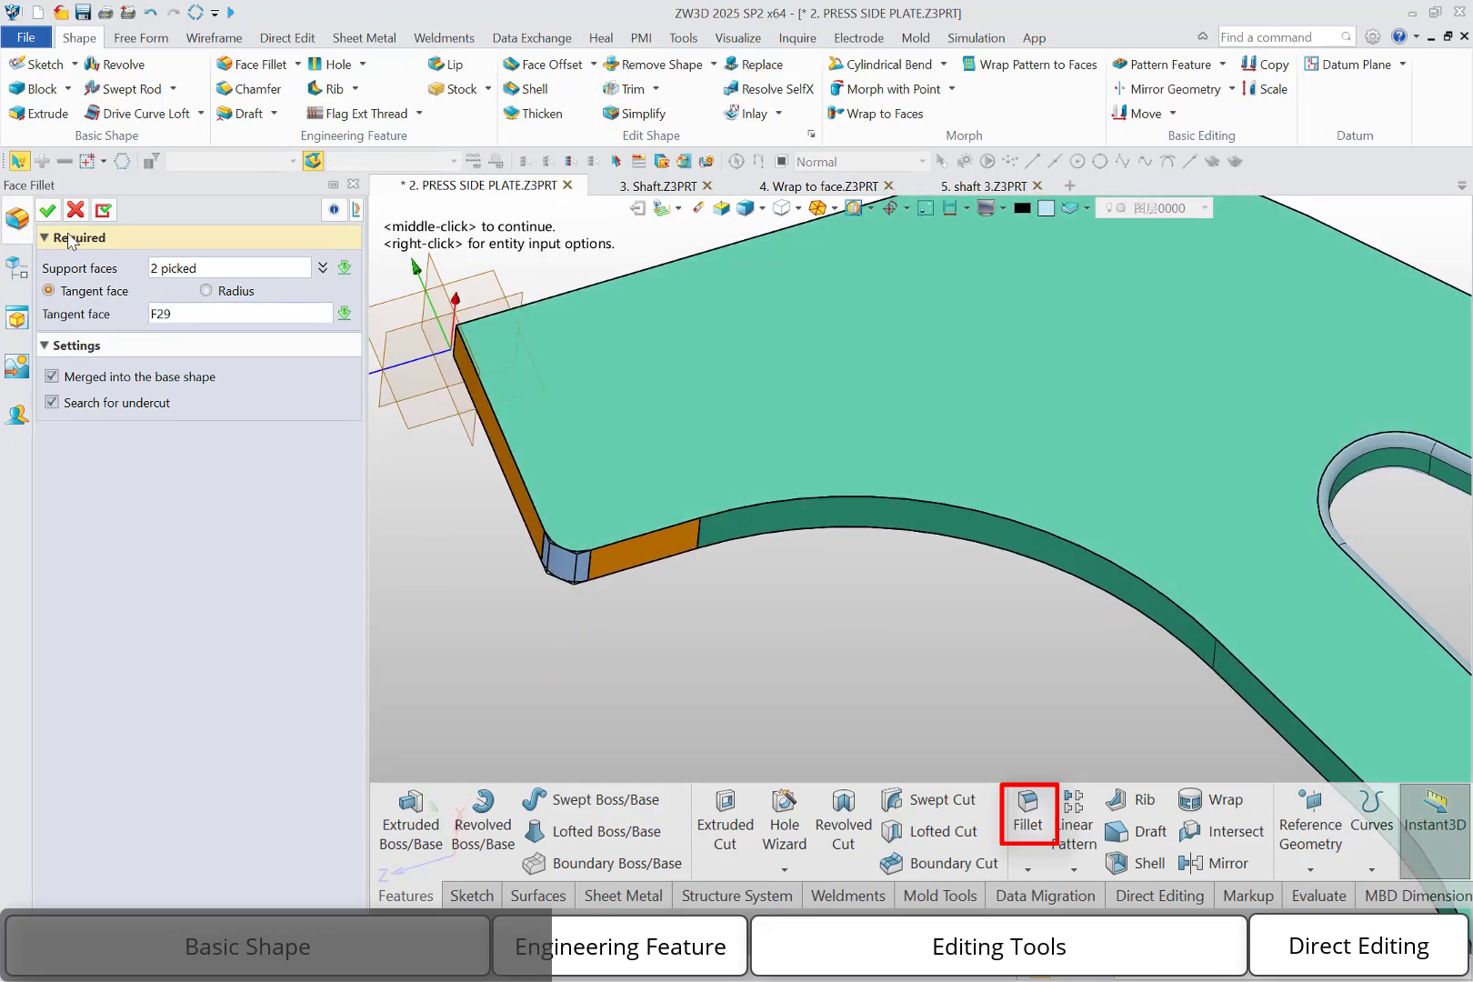
pyautogui.click(47, 210)
pyautogui.moveTo(678, 753); pyautogui.dragTo(705, 698, button='middle')
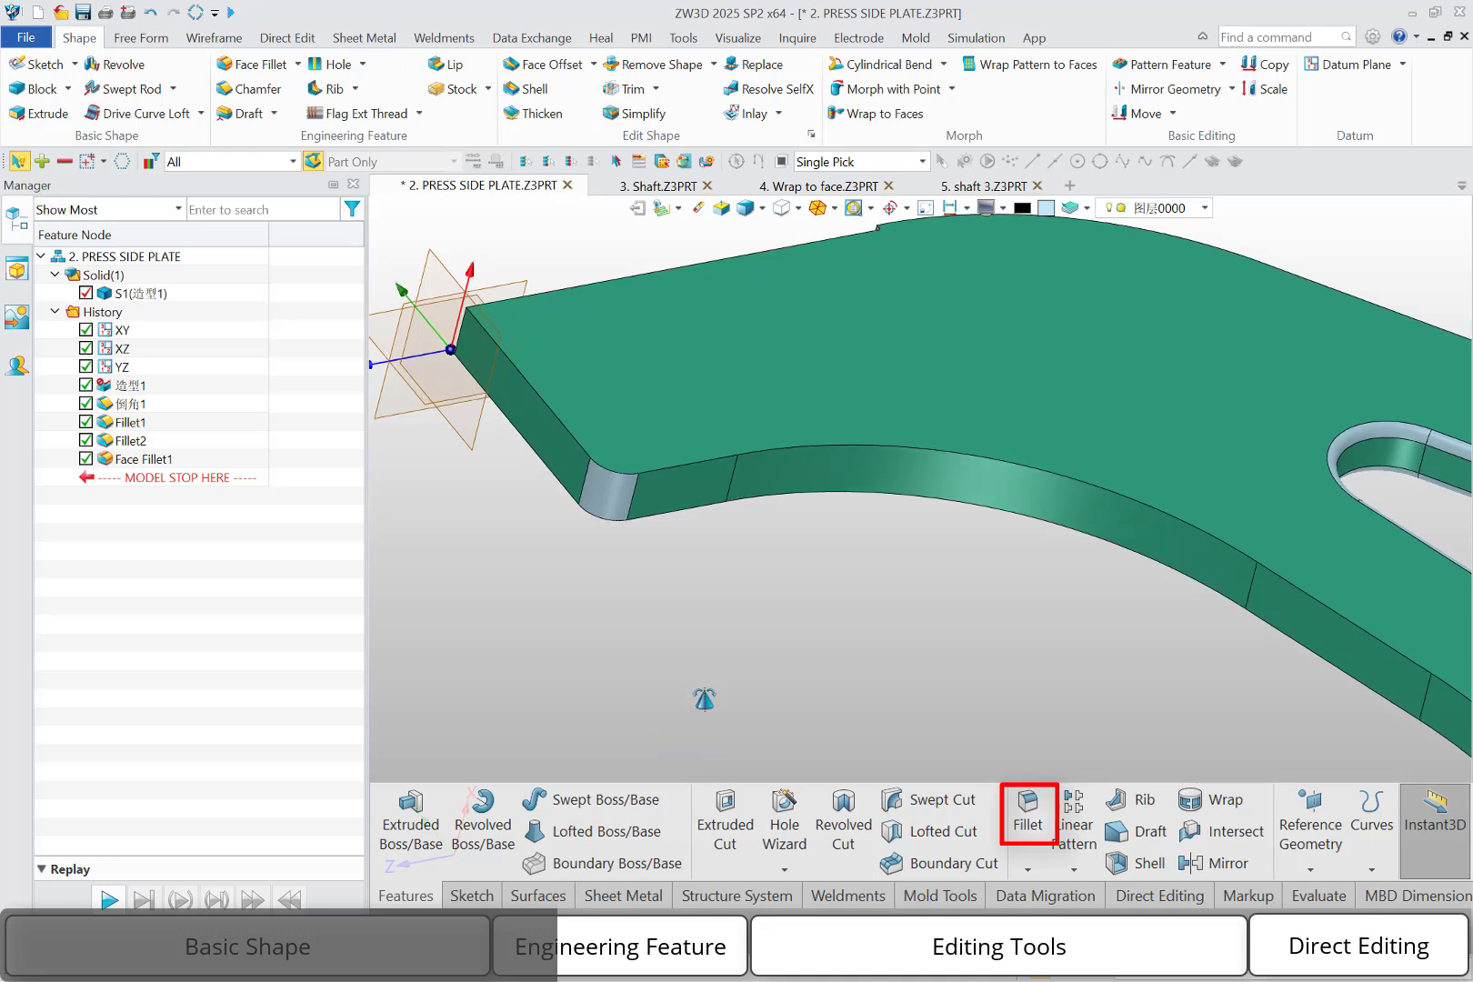
# Roll the model history back to just after the base shape, before the chamfer and all fillets
pyautogui.scroll(-3, 703, 701)
pyautogui.scroll(-3, 701, 701)
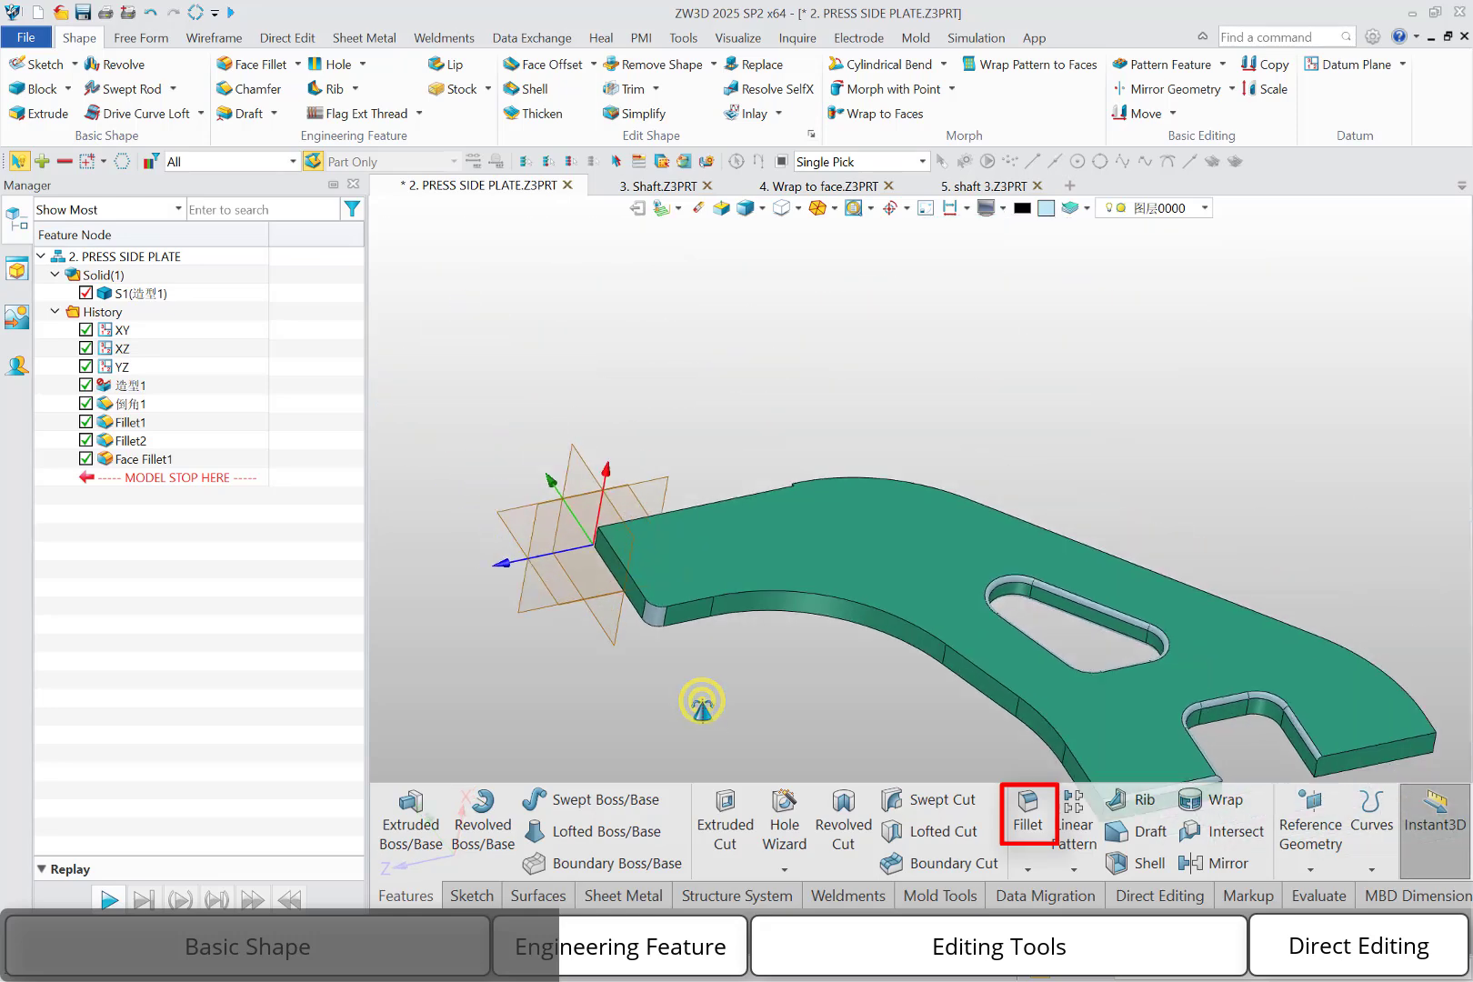
pyautogui.moveTo(187, 478); pyautogui.dragTo(171, 401)
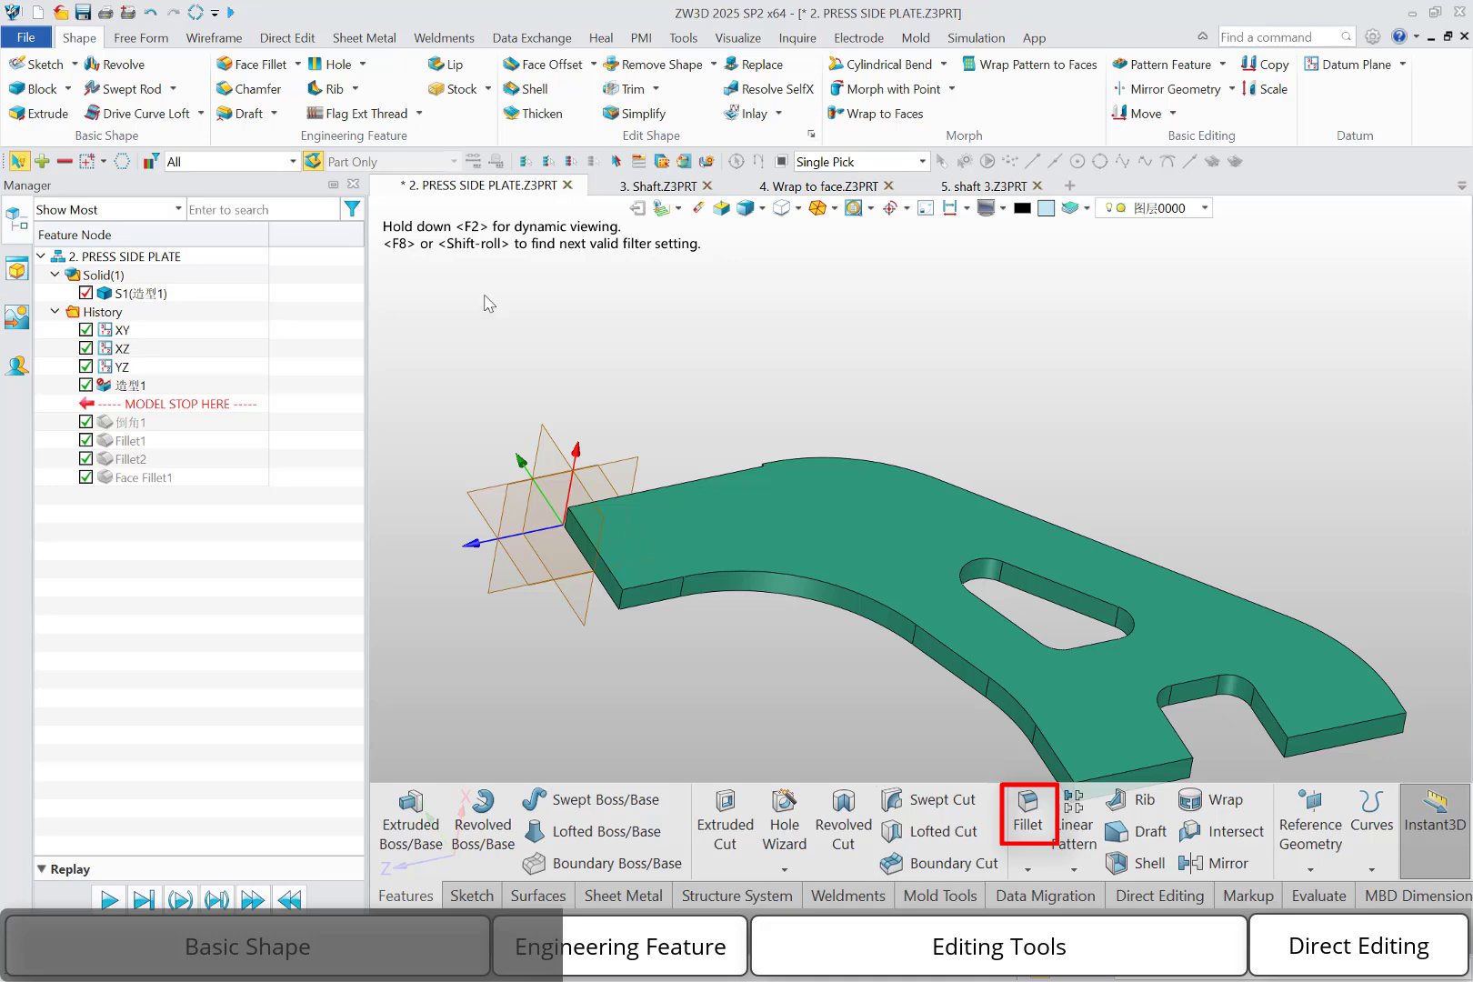
# Create a Face Fillet between the plate's upper and lower large faces, using the end face beside the notch as tangent face
pyautogui.click(233, 64)
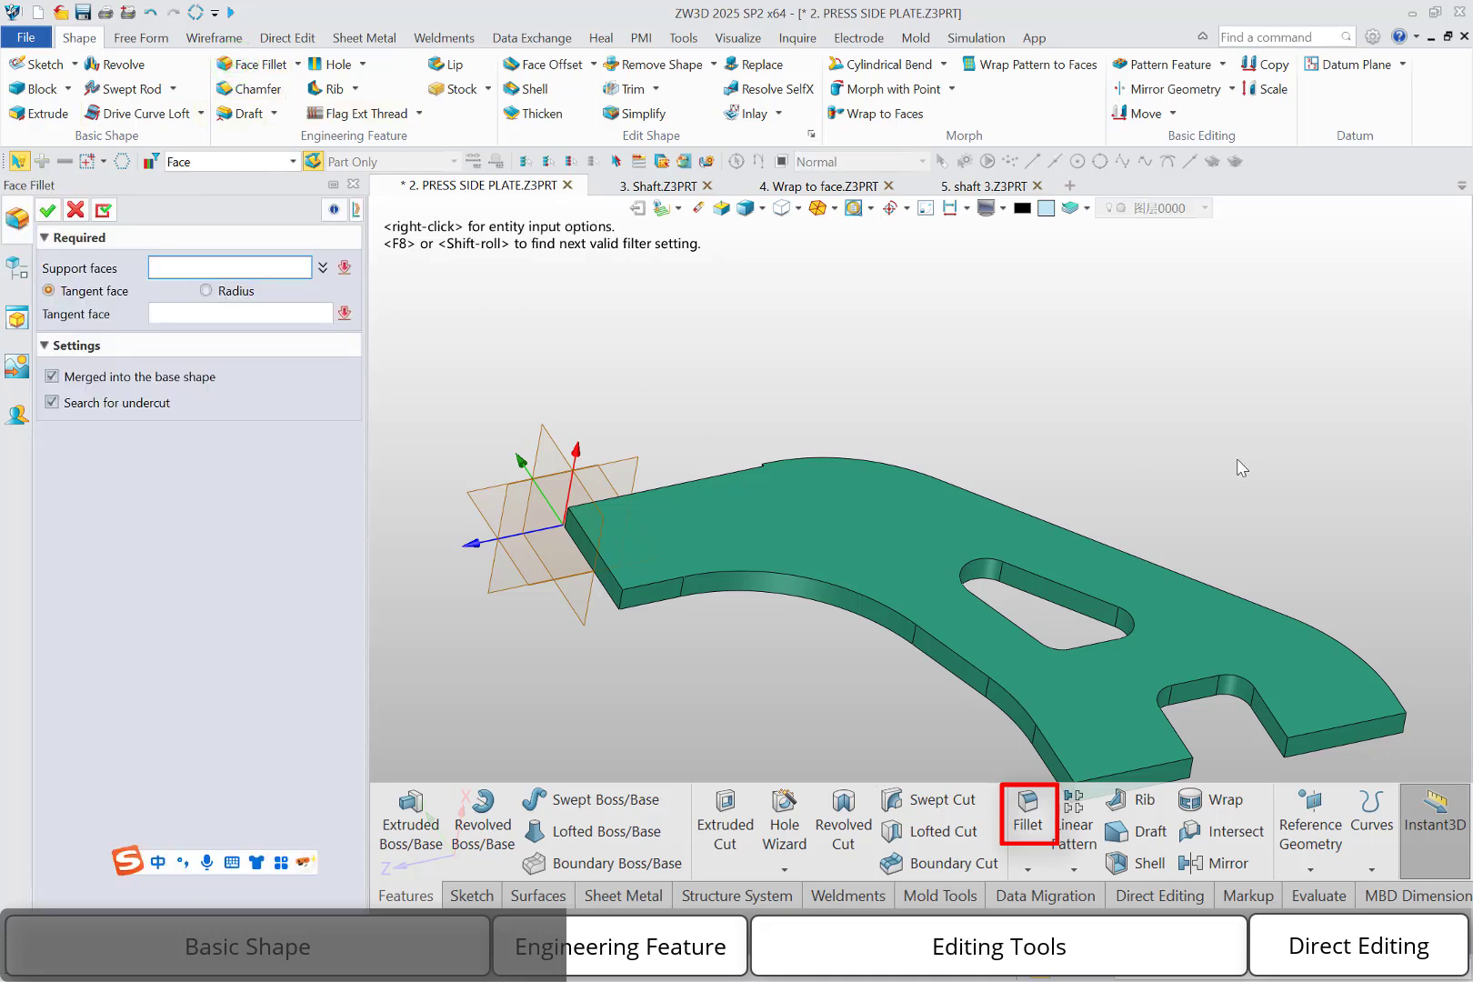
pyautogui.click(1084, 711)
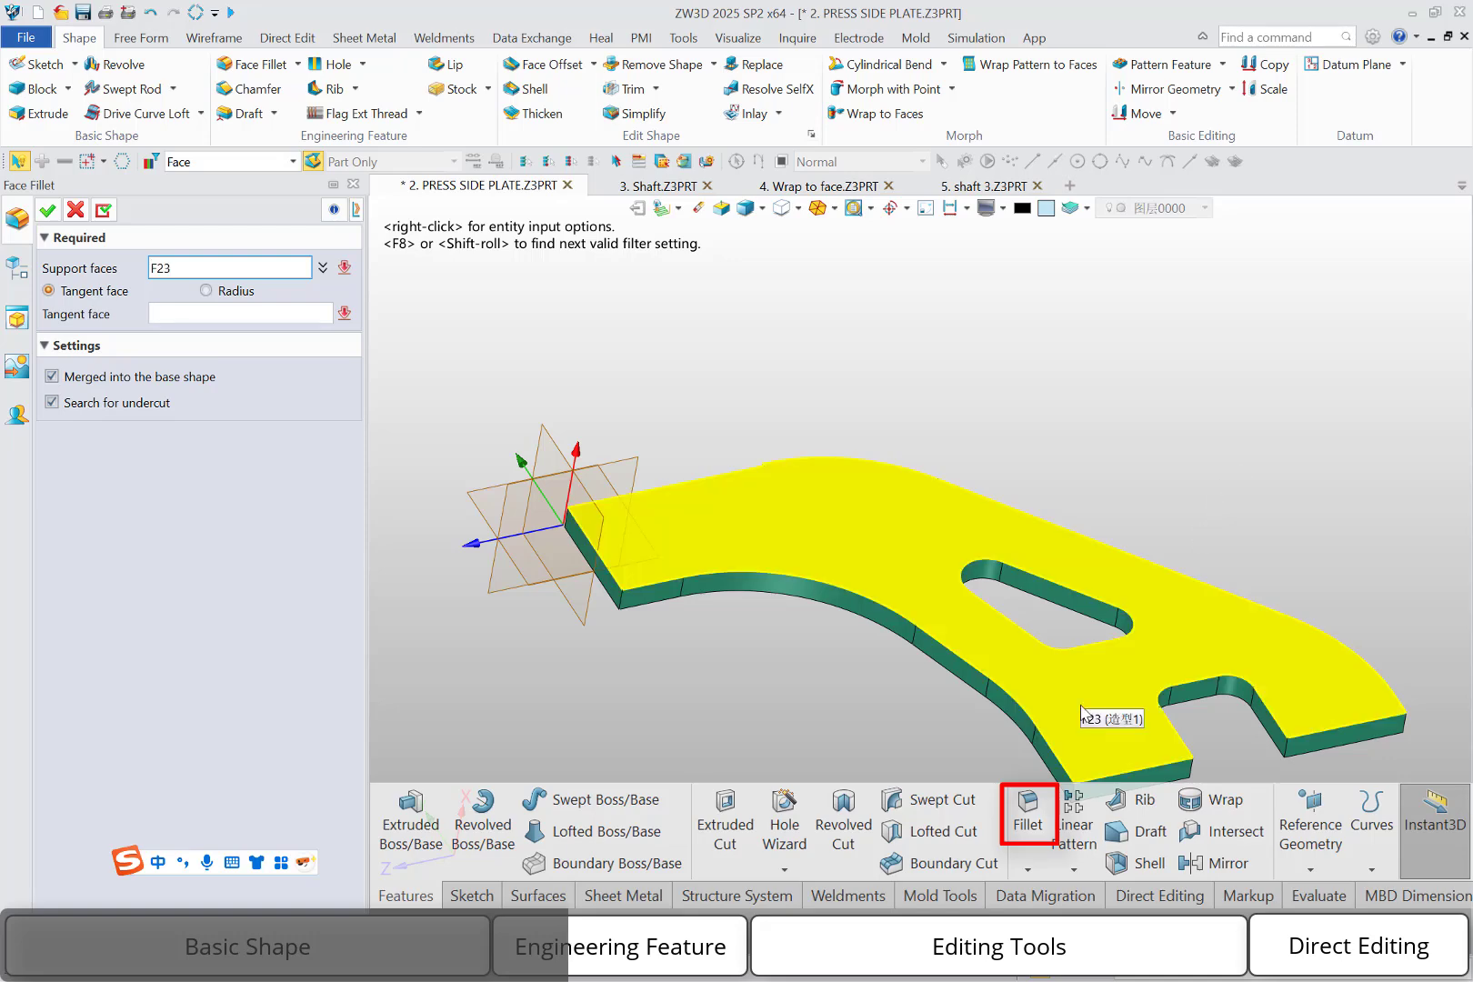
pyautogui.moveTo(1084, 711); pyautogui.dragTo(1107, 800, button='middle')
pyautogui.moveTo(1138, 693); pyautogui.dragTo(1098, 703, button='right')
pyautogui.click(1142, 625)
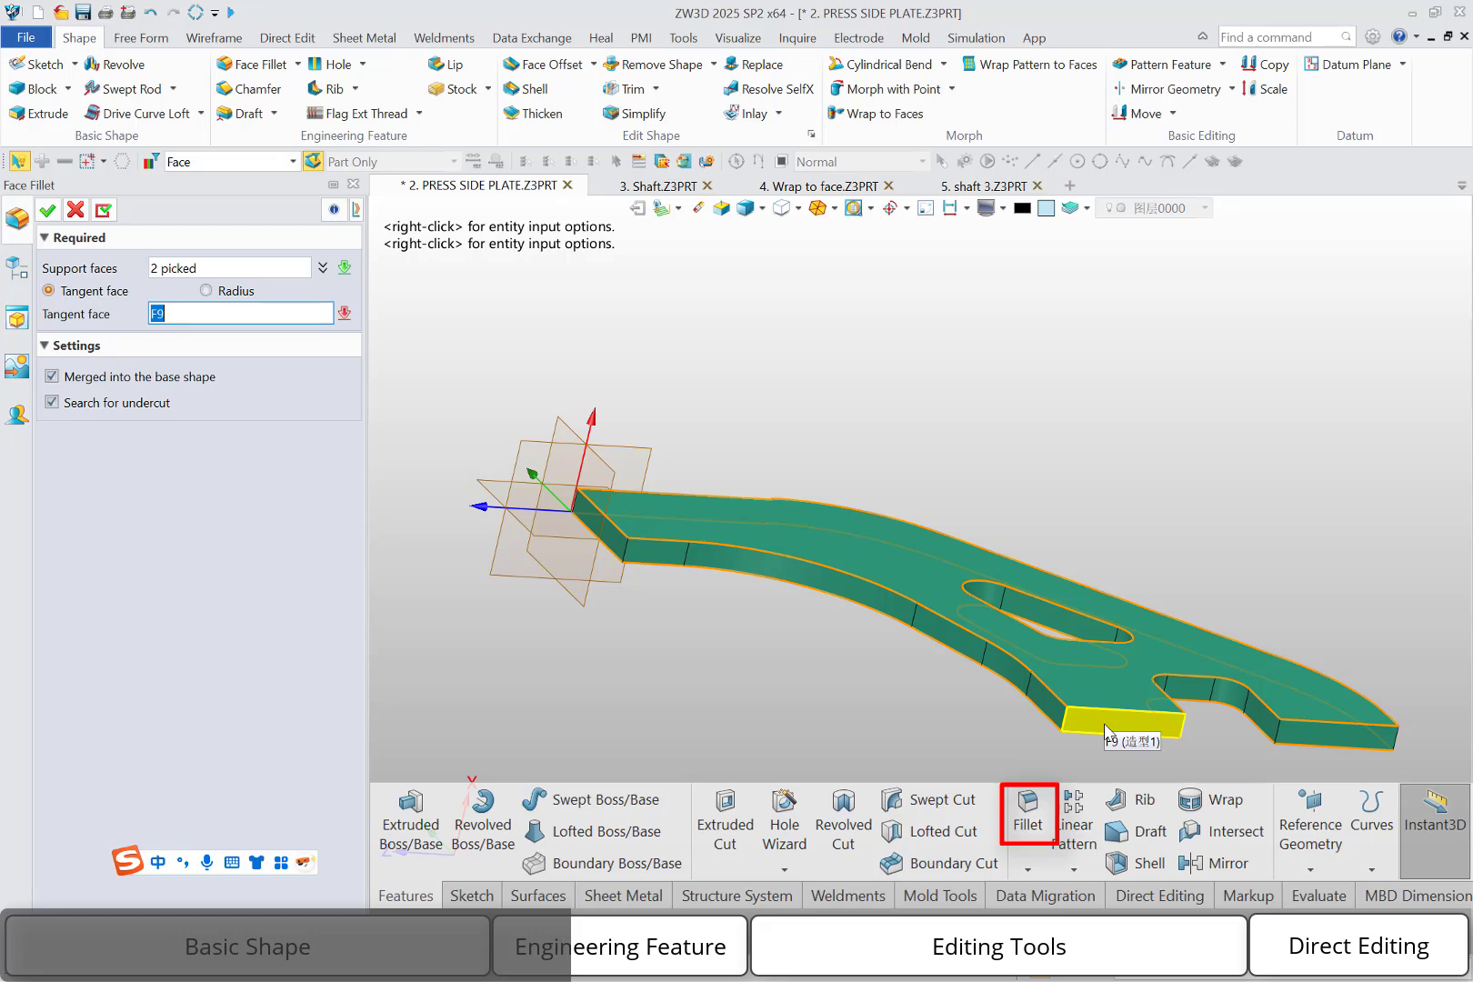
pyautogui.click(1106, 730)
pyautogui.moveTo(1357, 738); pyautogui.dragTo(1340, 774, button='right')
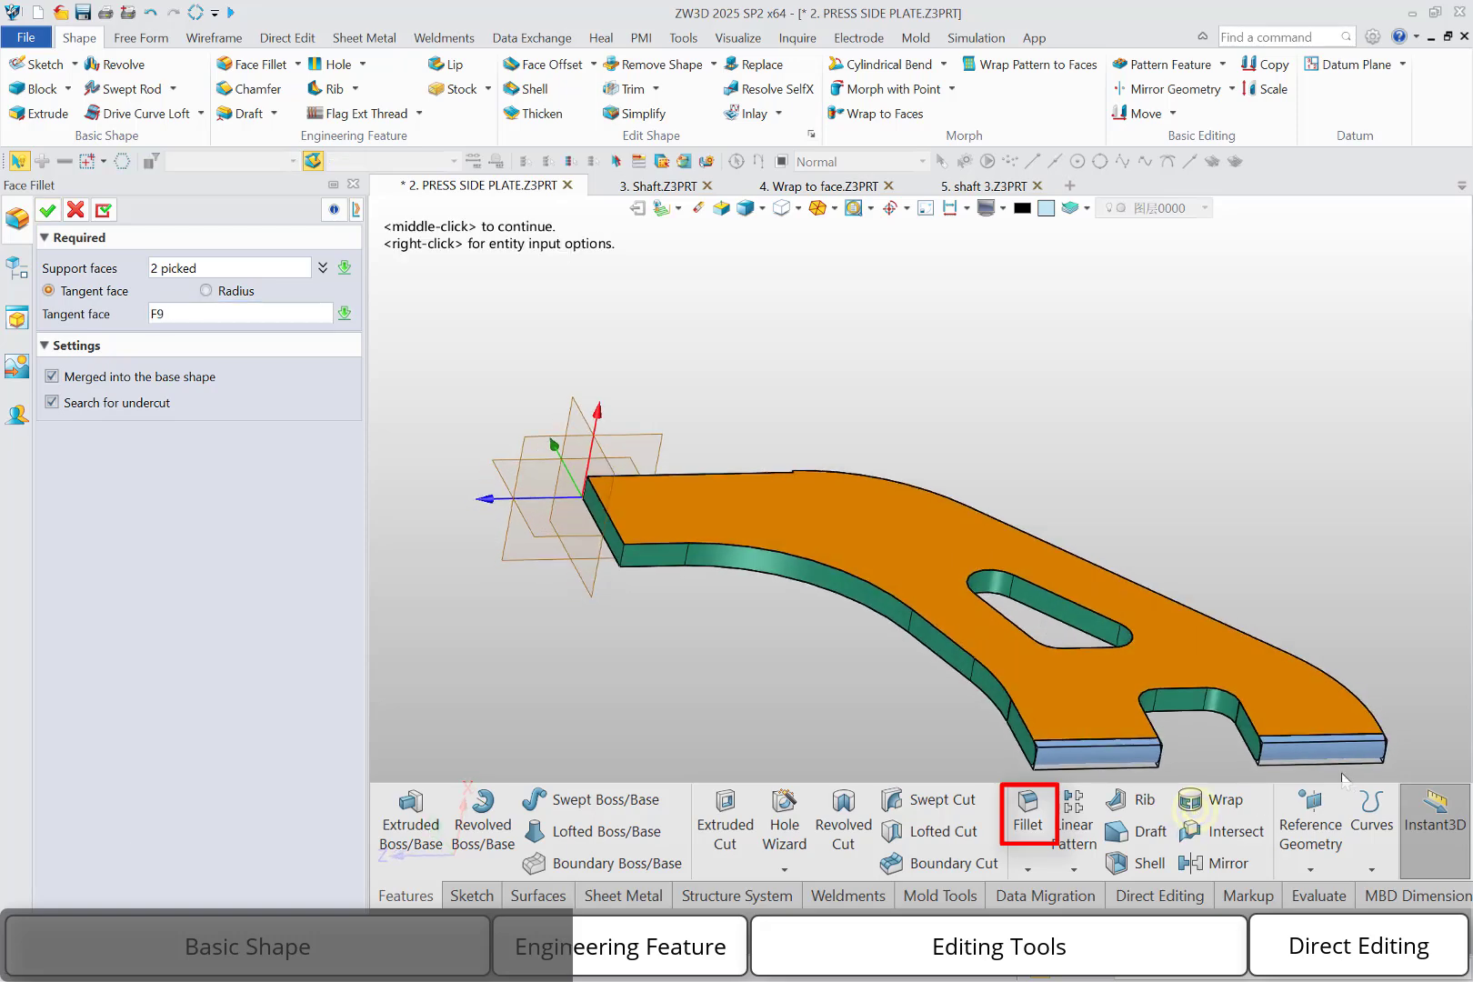
pyautogui.click(47, 211)
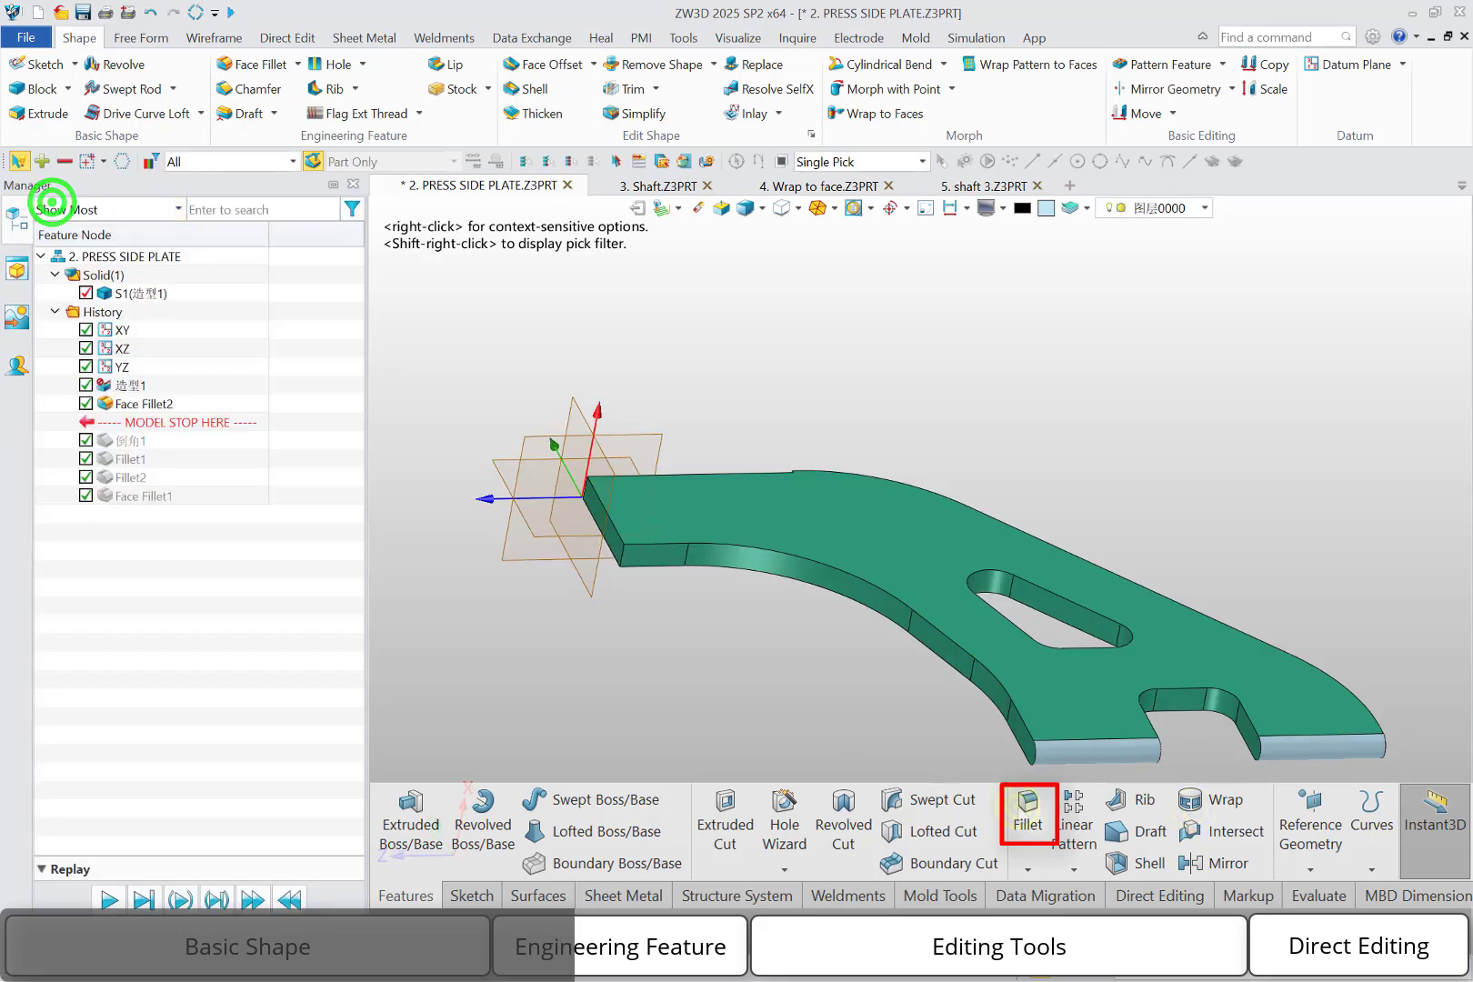
pyautogui.moveTo(1024, 671); pyautogui.dragTo(1020, 825, button='right')
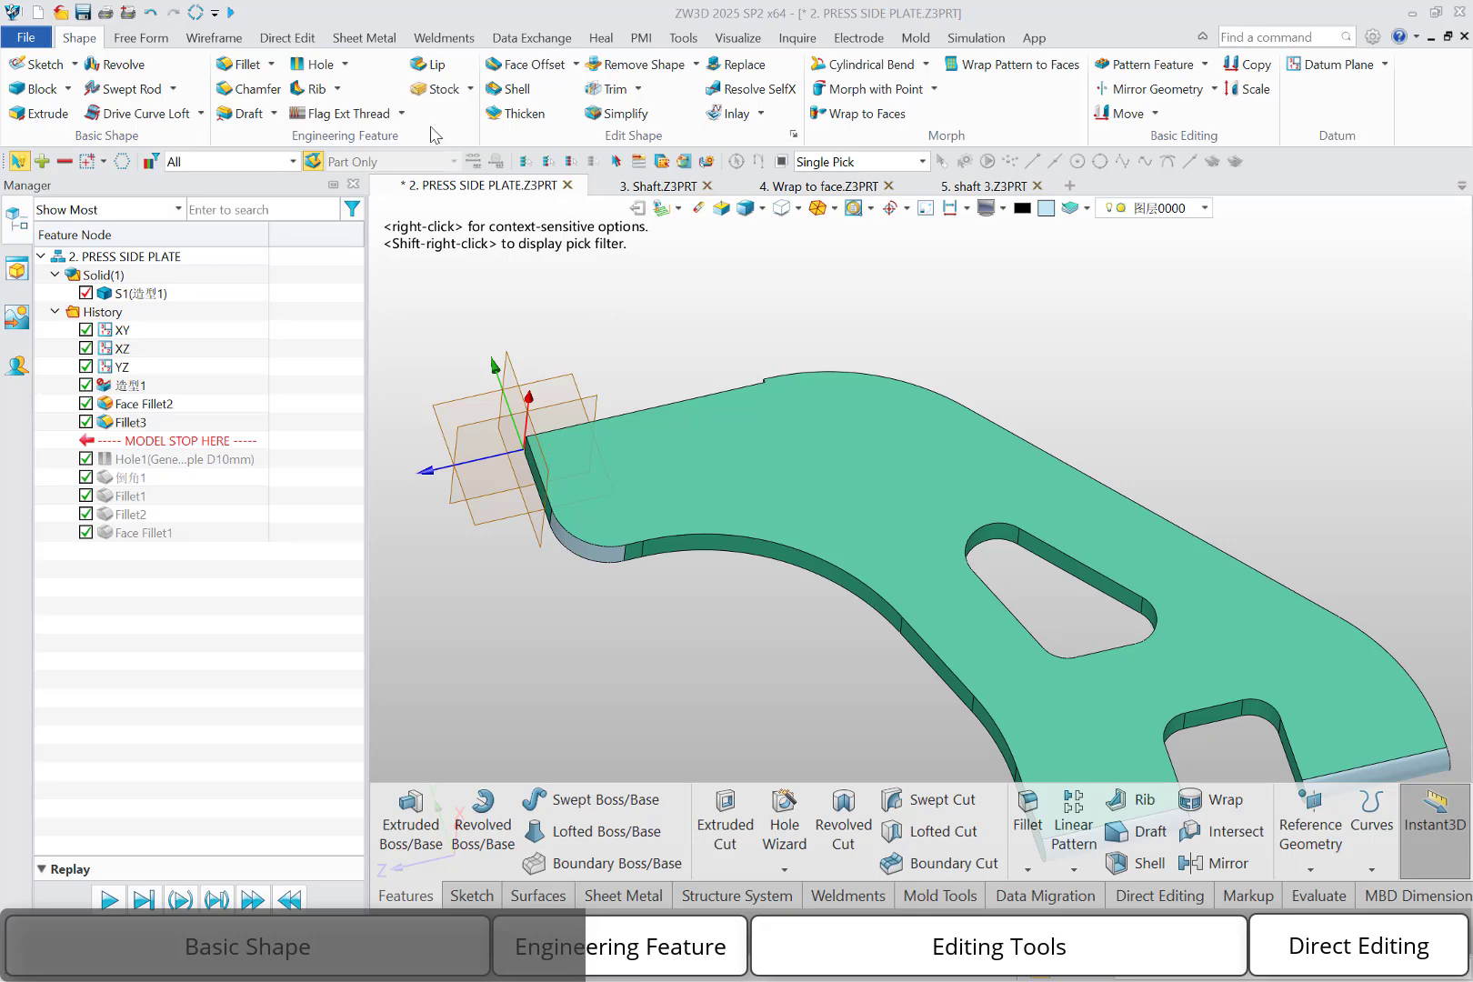
# Create a simple 20 mm Thru-All hole centred on the plate's large rounded corner arc
pyautogui.click(296, 63)
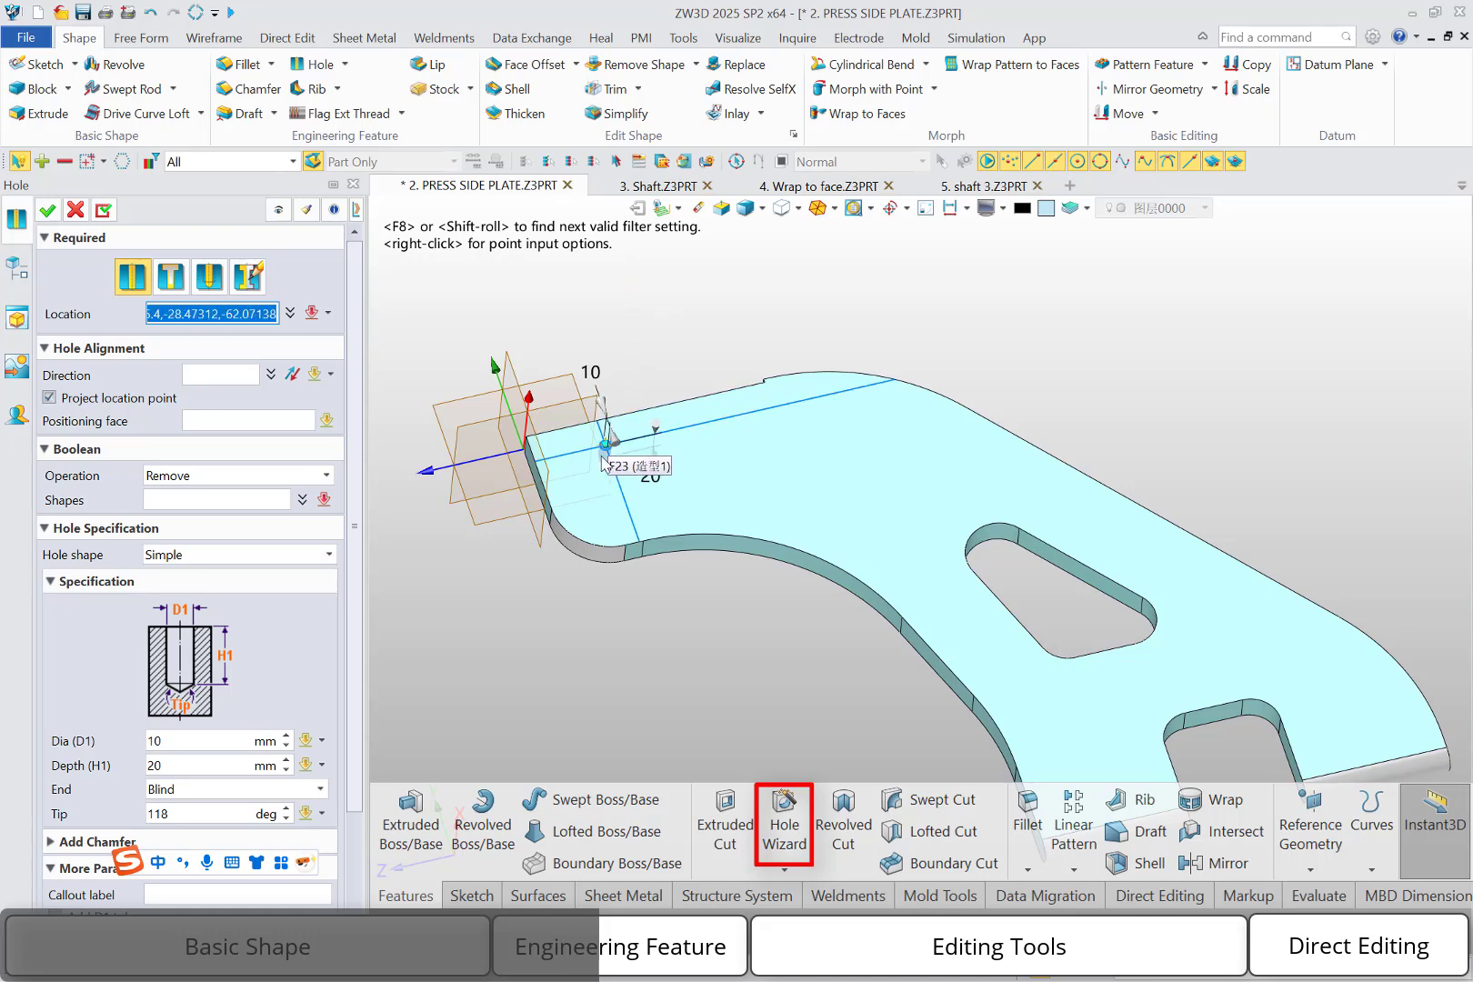
pyautogui.click(614, 500)
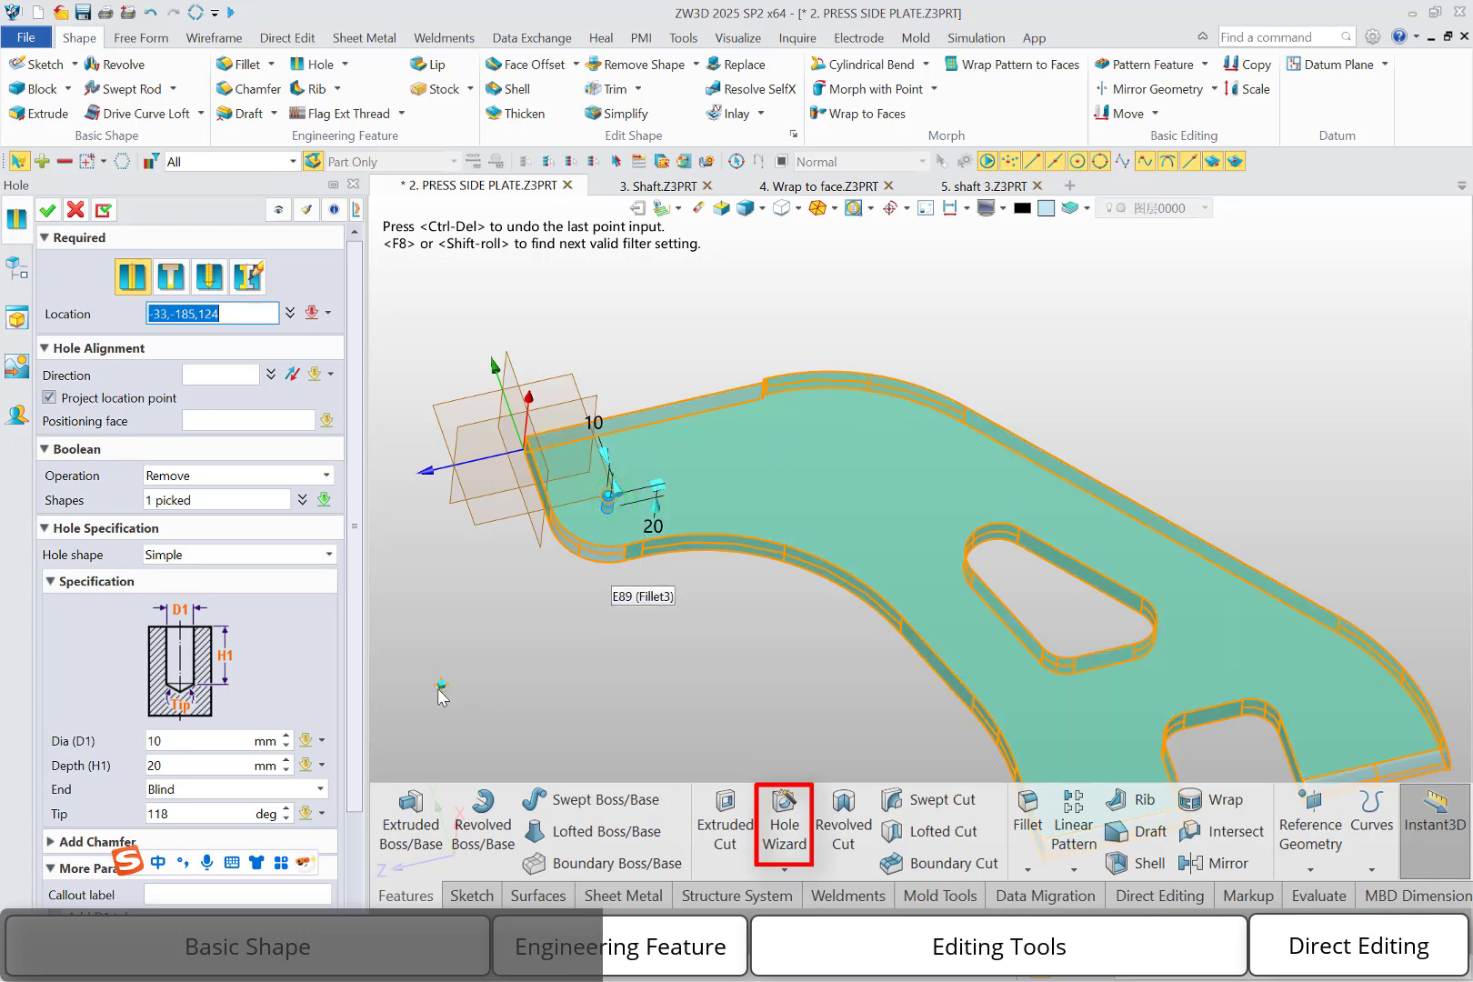
pyautogui.click(168, 740)
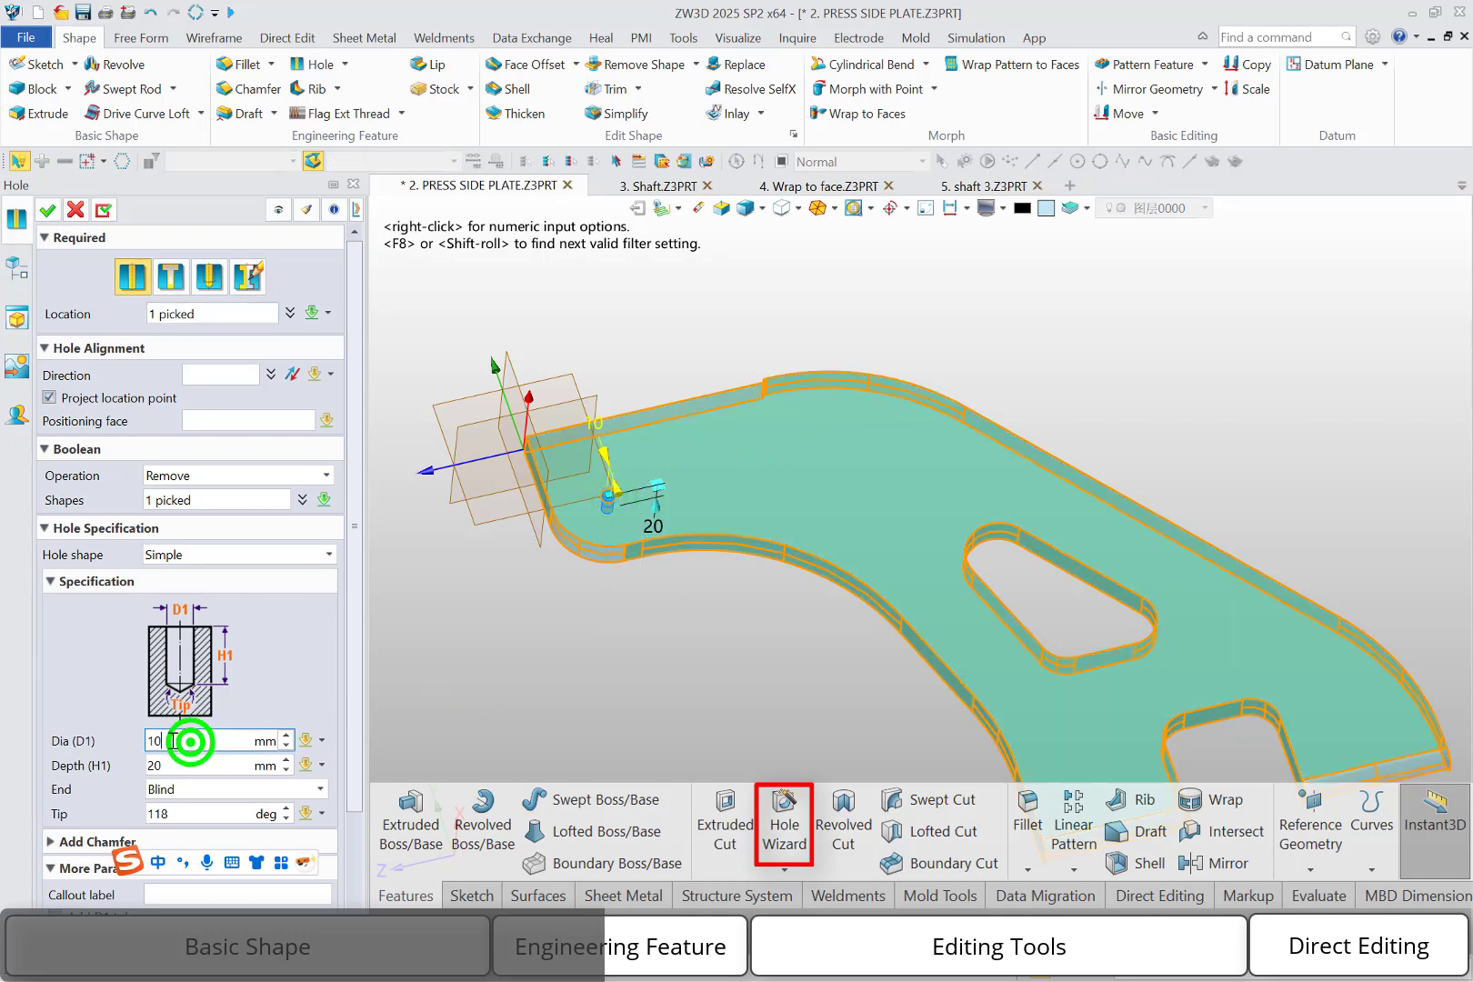
pyautogui.write('20')
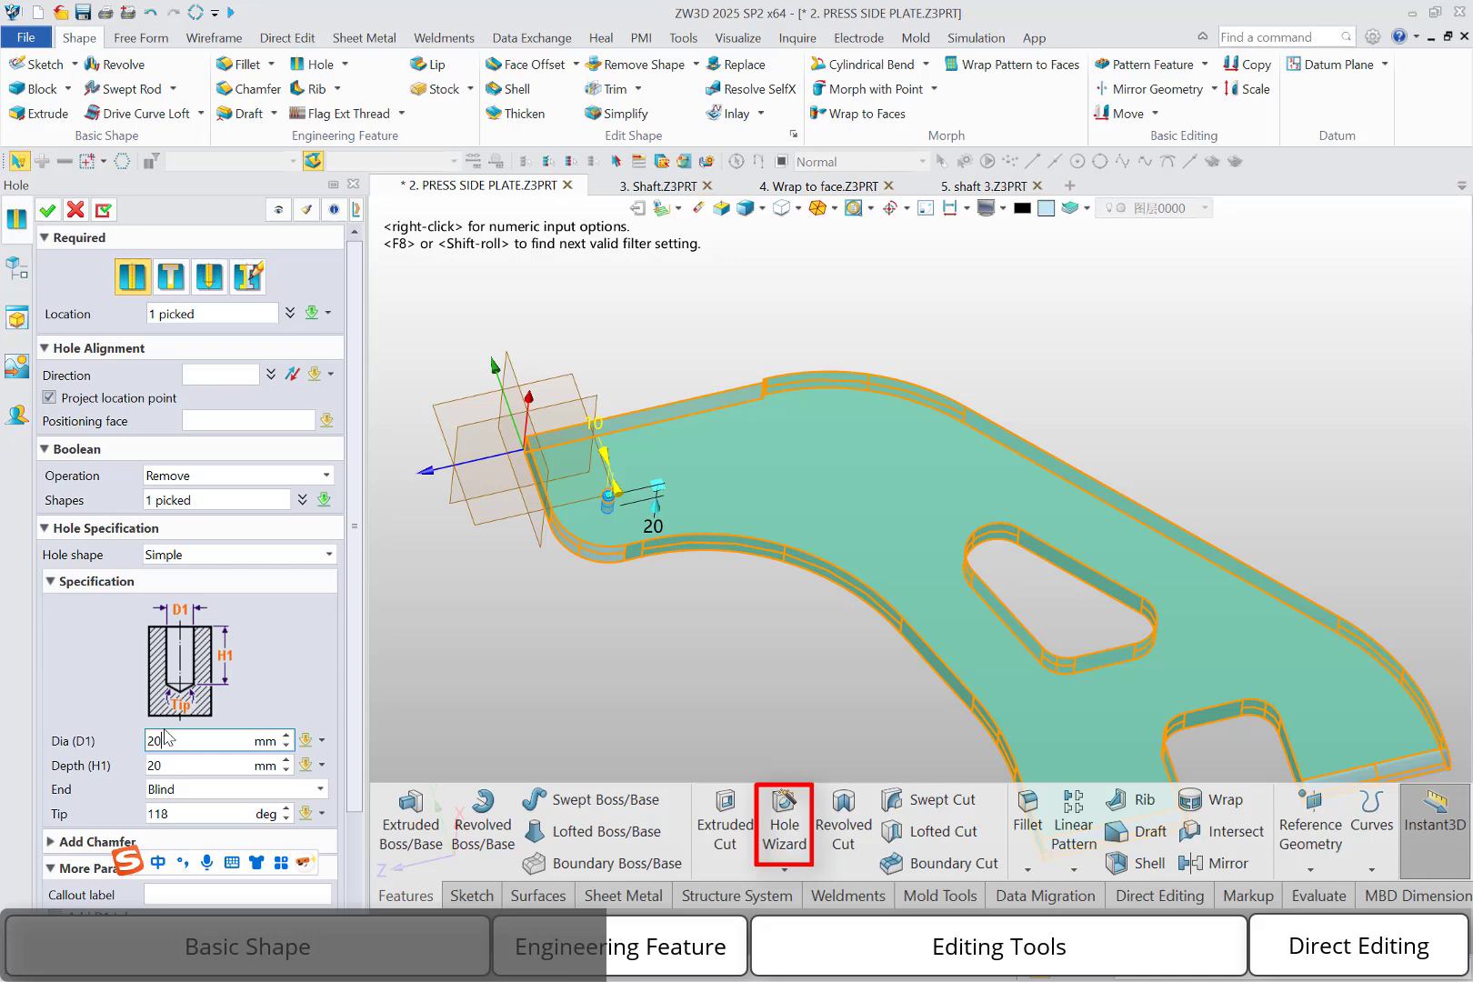
pyautogui.click(222, 762)
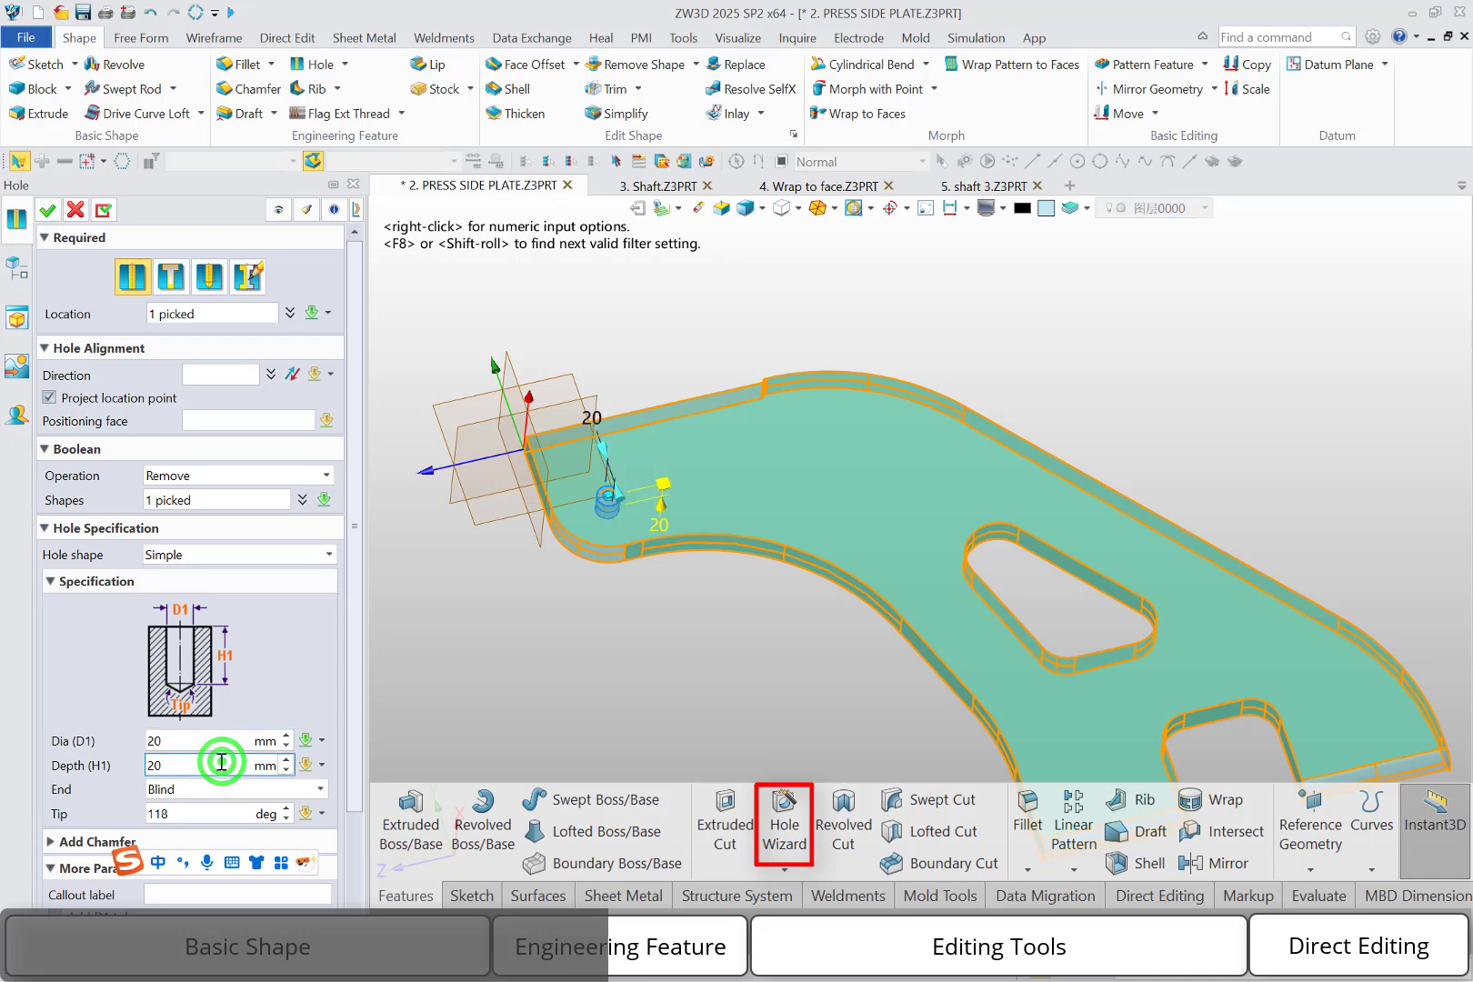
pyautogui.click(221, 789)
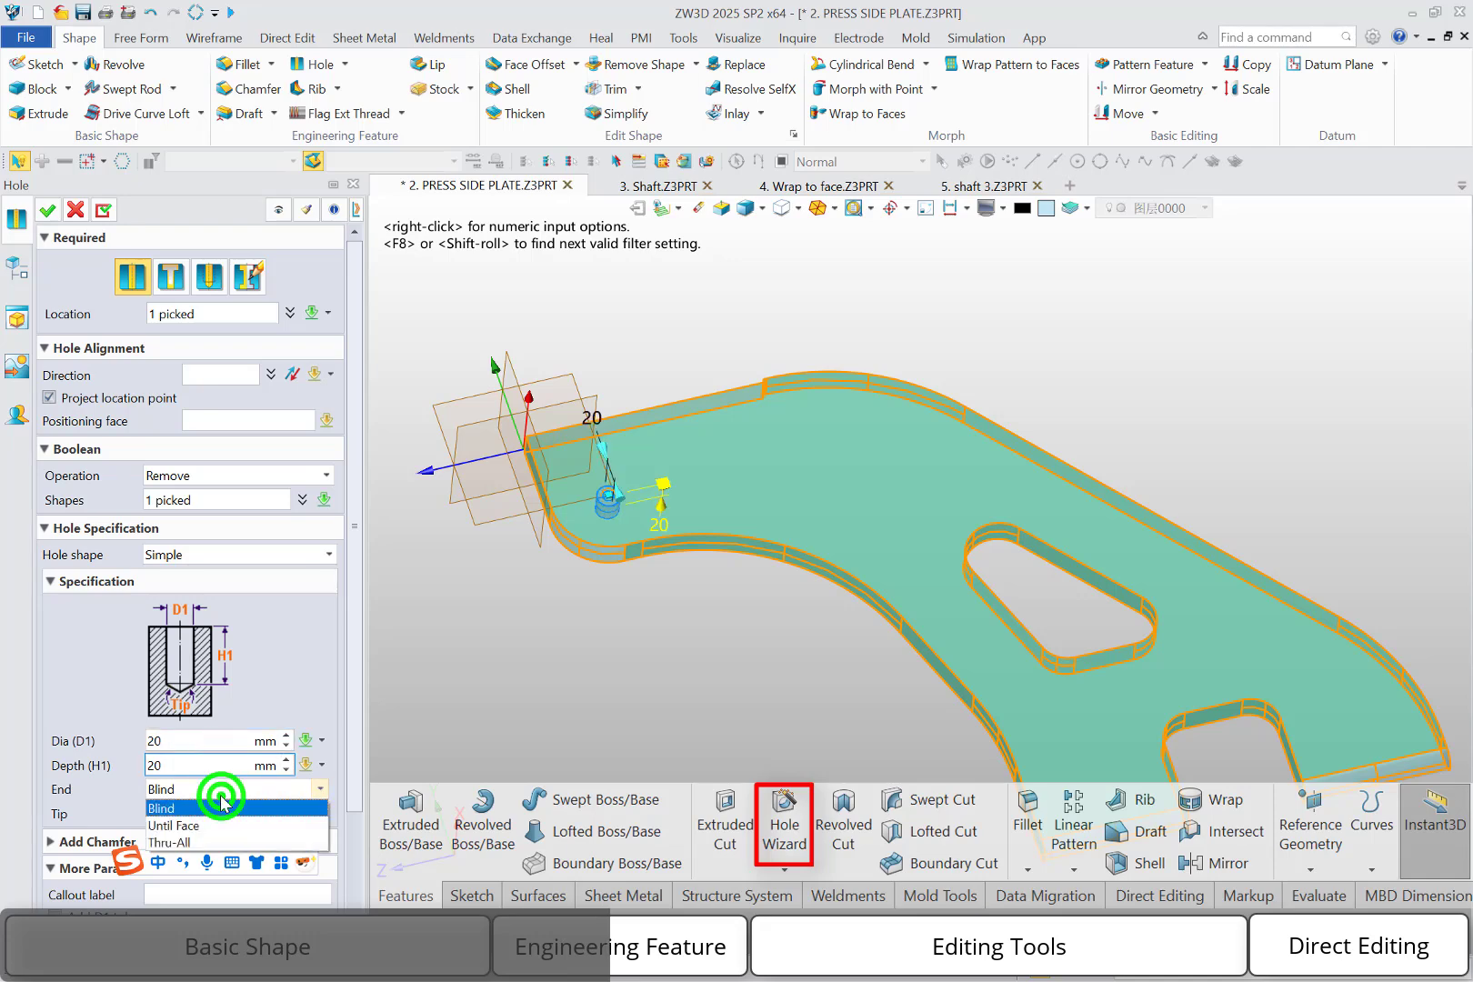
pyautogui.click(206, 843)
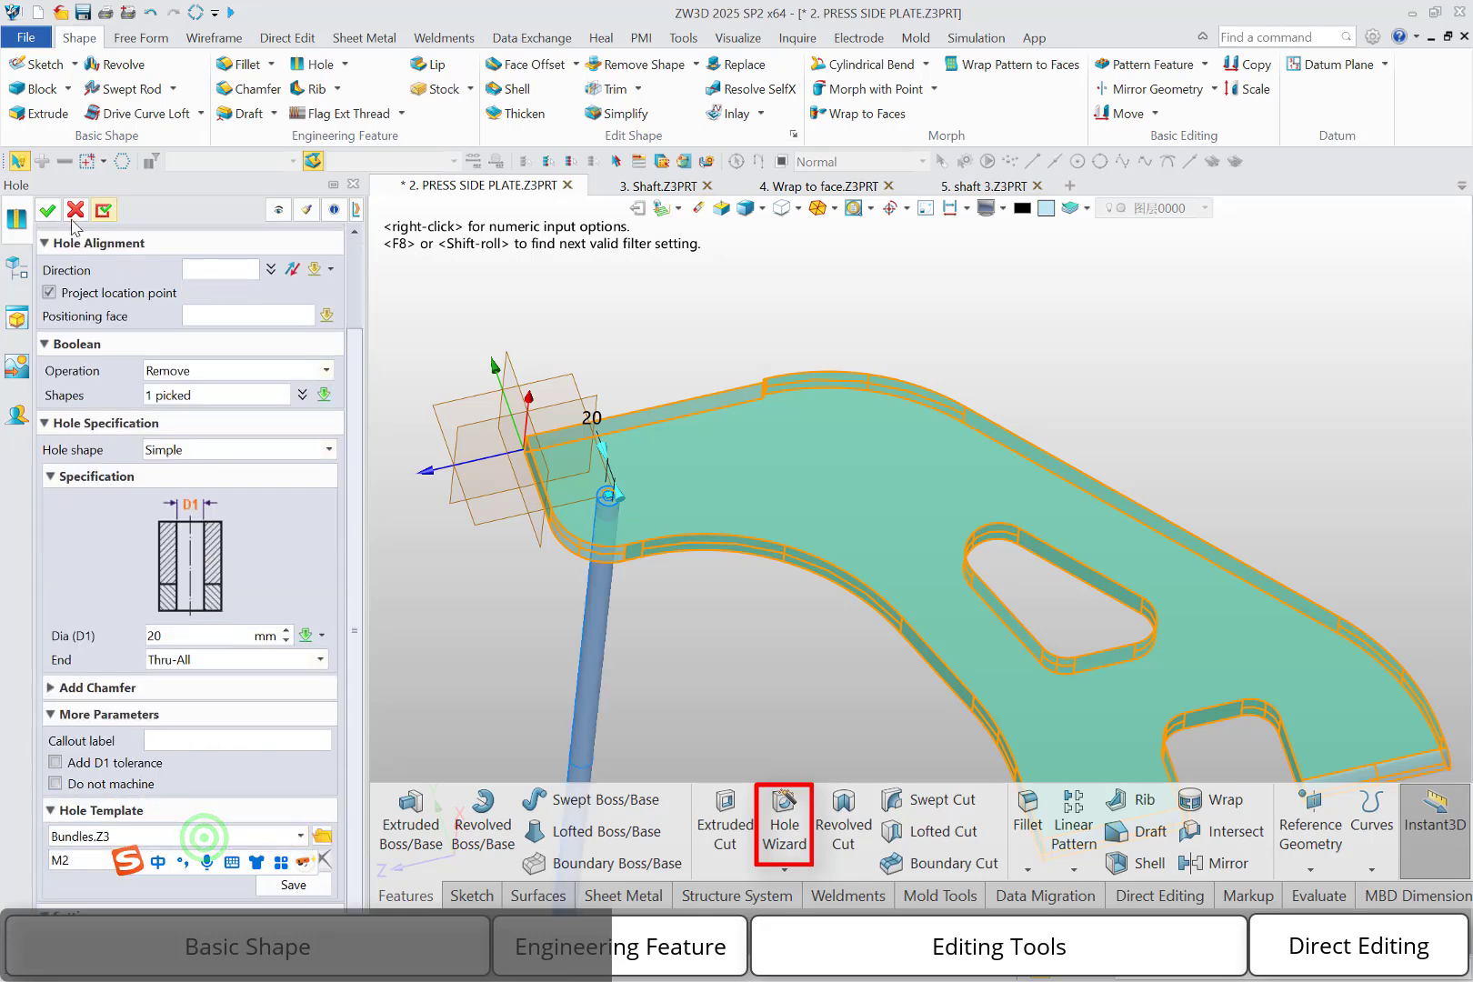
pyautogui.click(47, 211)
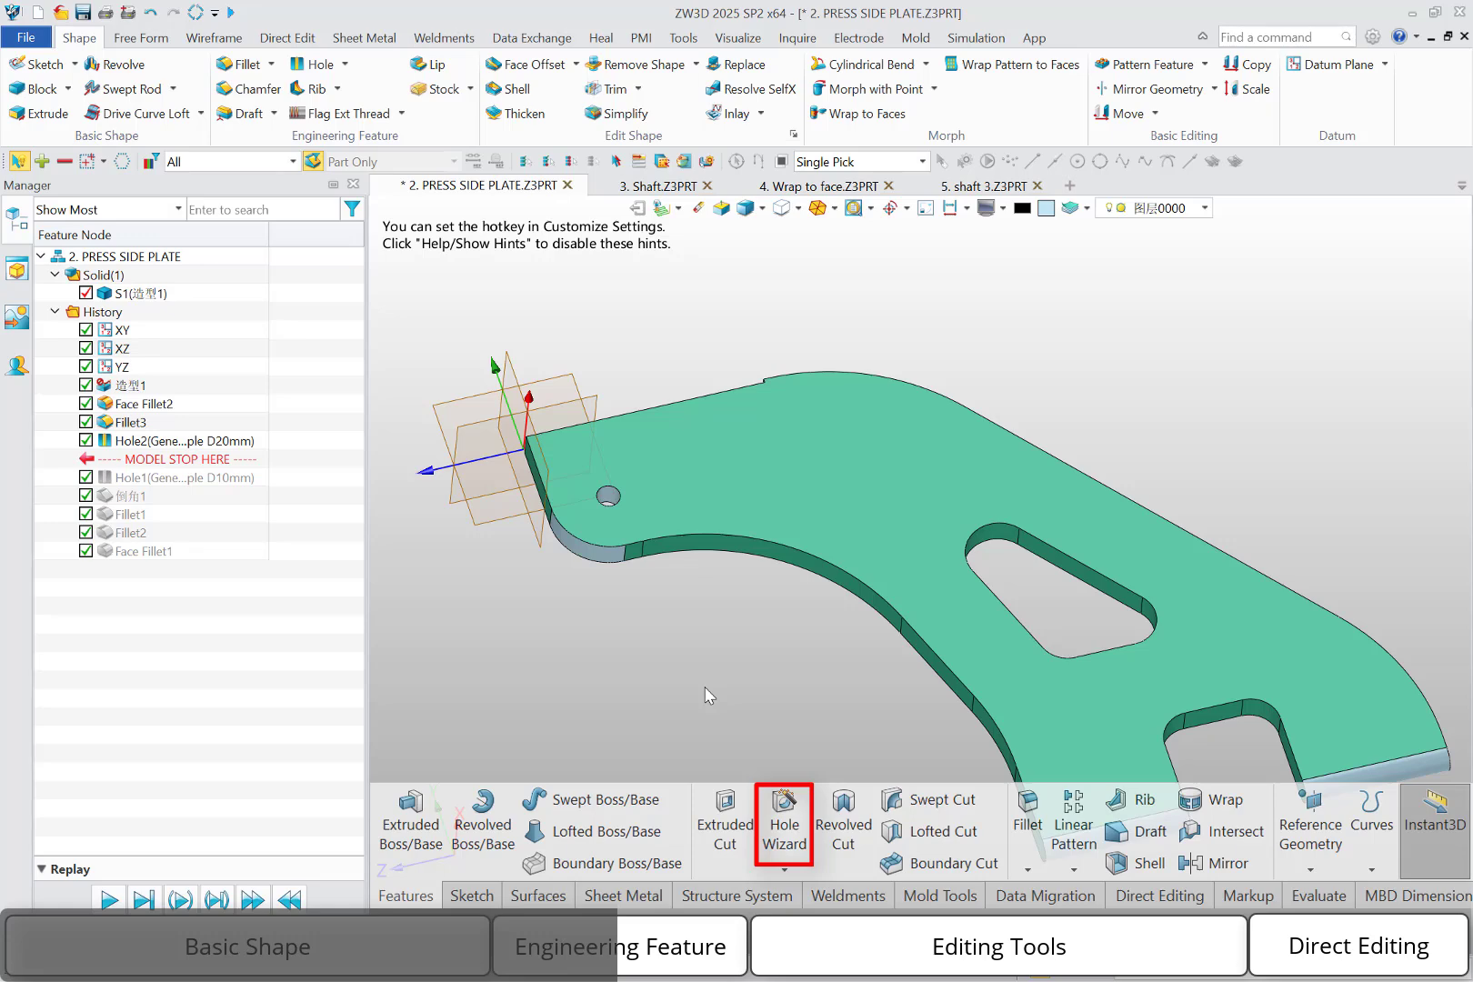
# Create a new sketch on the plate's upper large face
pyautogui.rightClick(675, 666)
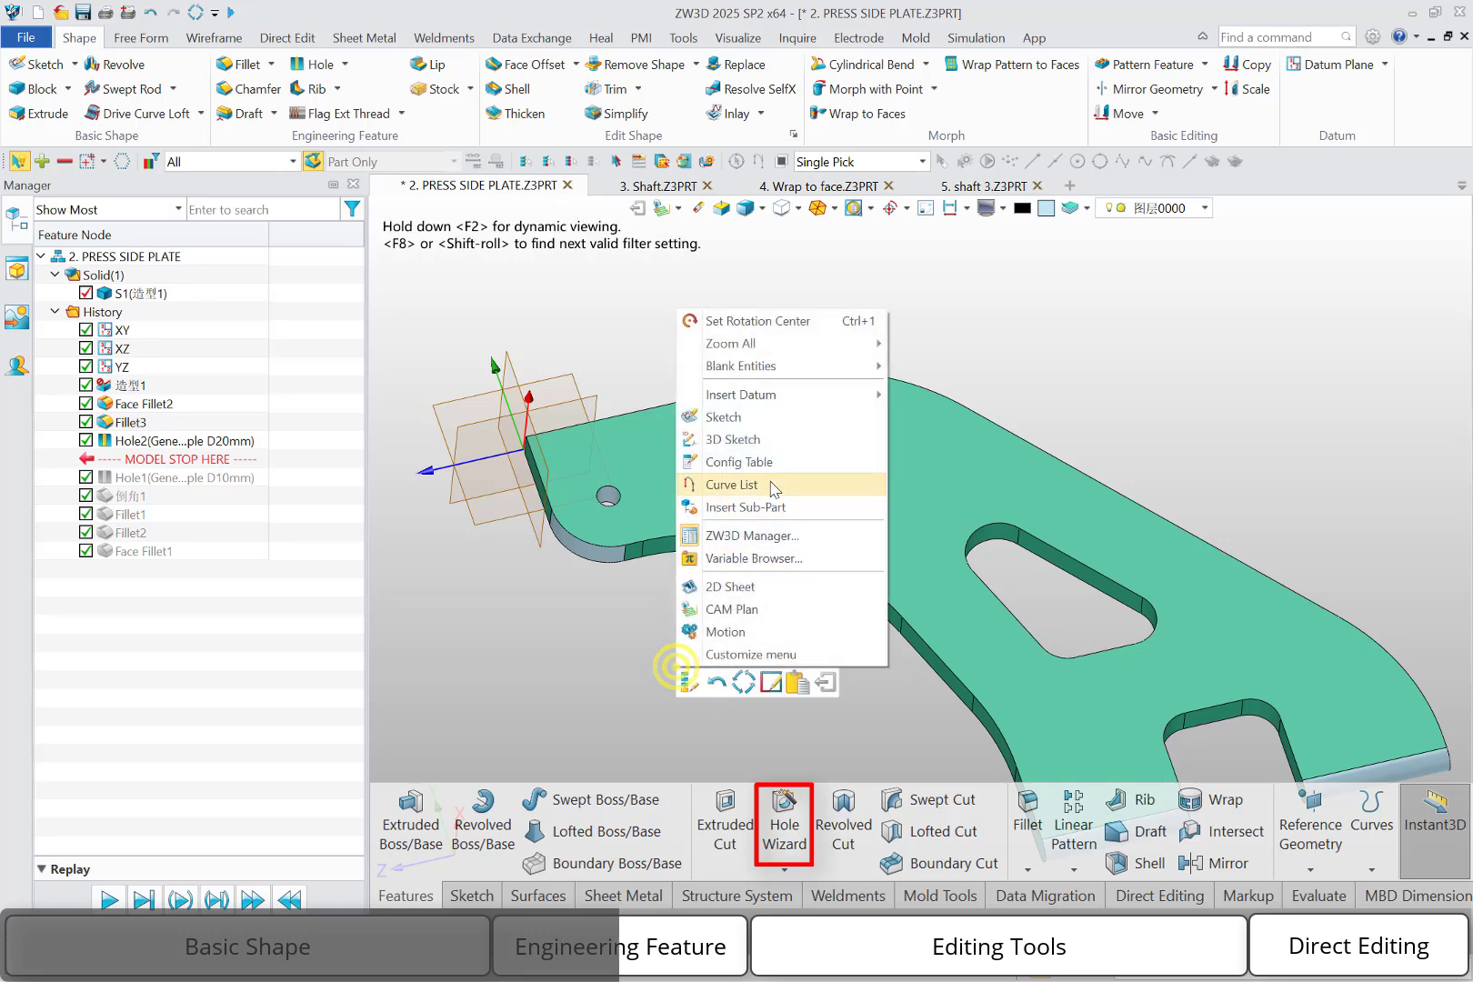
pyautogui.click(760, 414)
pyautogui.click(798, 437)
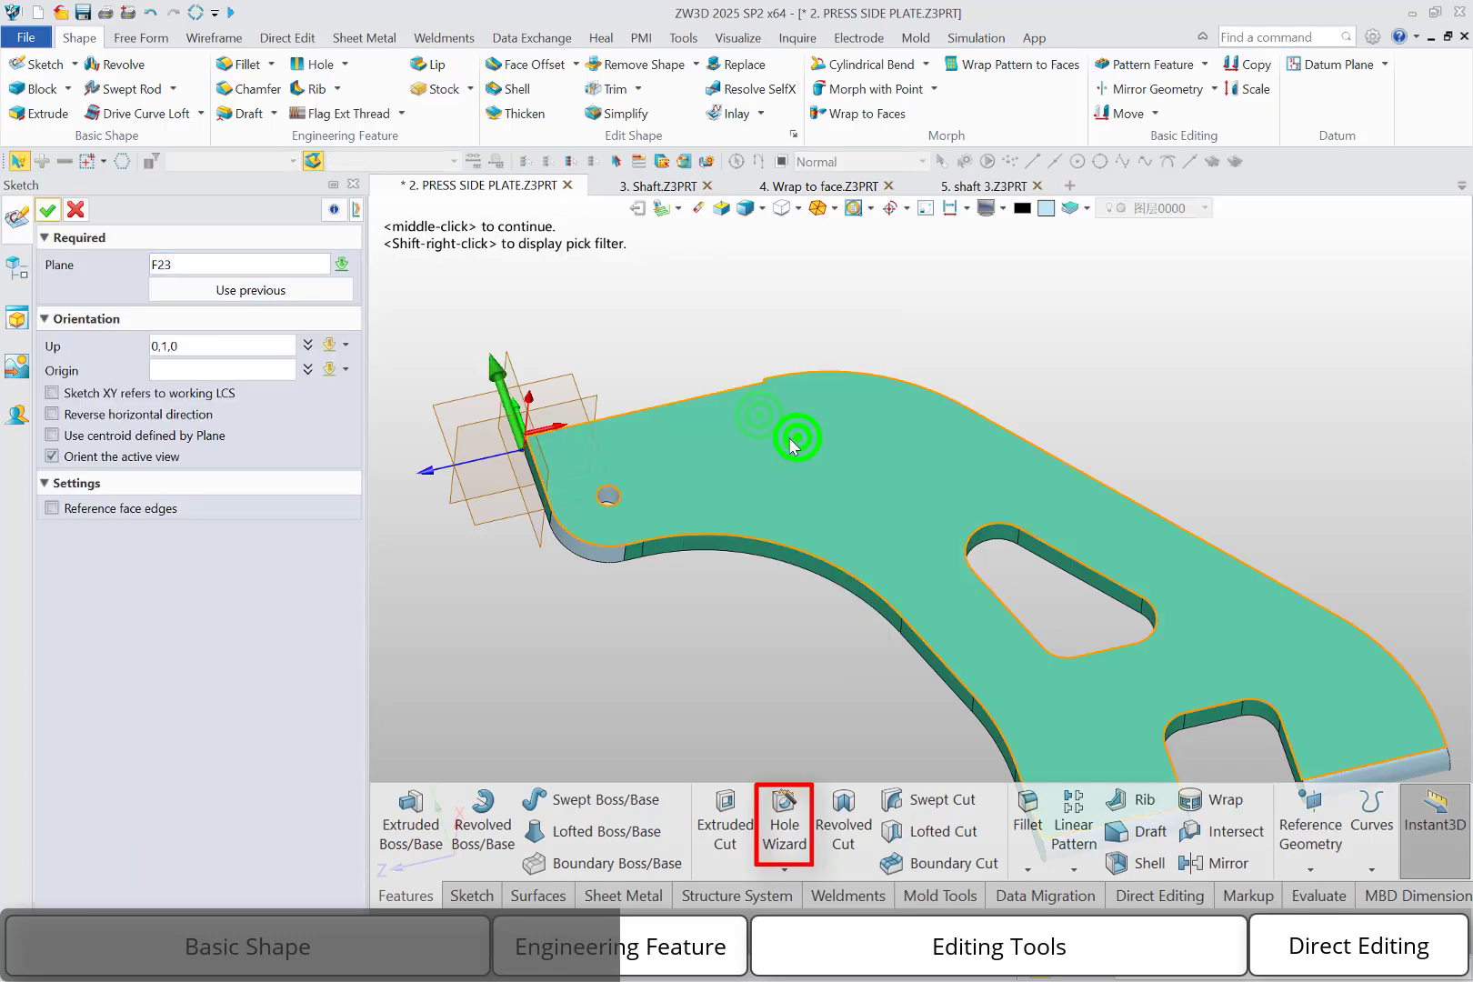
pyautogui.middleClick(654, 335)
pyautogui.scroll(-1, 1066, 615)
pyautogui.moveTo(1066, 615)
pyautogui.mouseDown(button='middle')
pyautogui.moveTo(740, 450)
pyautogui.moveTo(746, 467)
pyautogui.mouseUp(button='middle')
# Place four sketch points in a rough quadrilateral between the existing hole and the triangular cutout, and exit the sketch
pyautogui.click(263, 63)
pyautogui.click(670, 392)
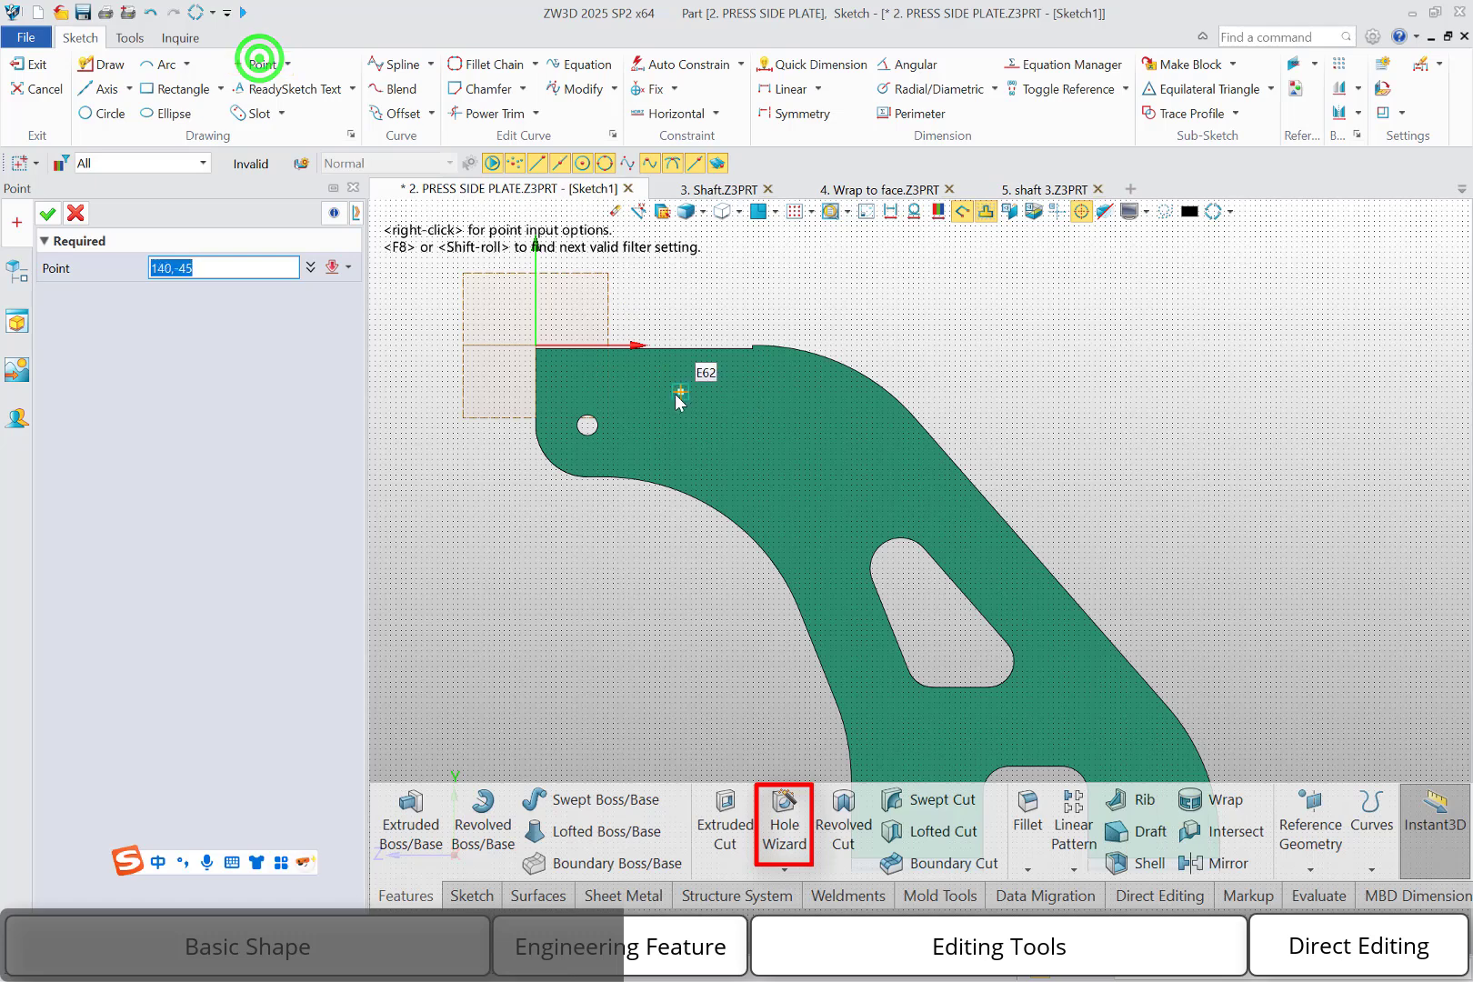
pyautogui.click(801, 400)
pyautogui.click(778, 485)
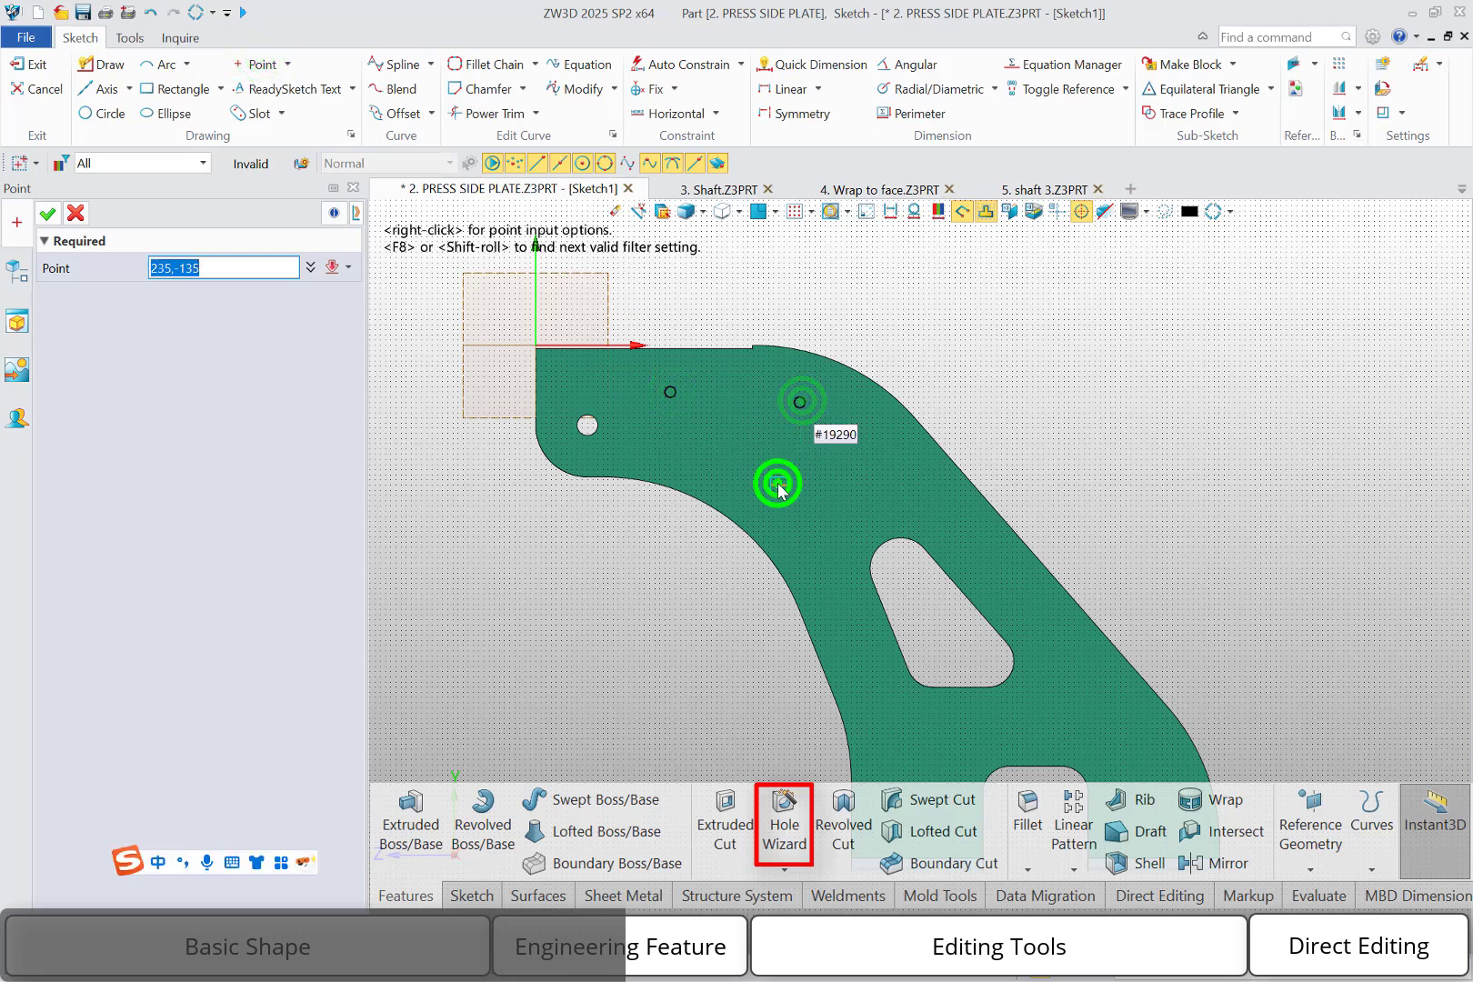
pyautogui.click(673, 462)
pyautogui.middleClick(679, 472)
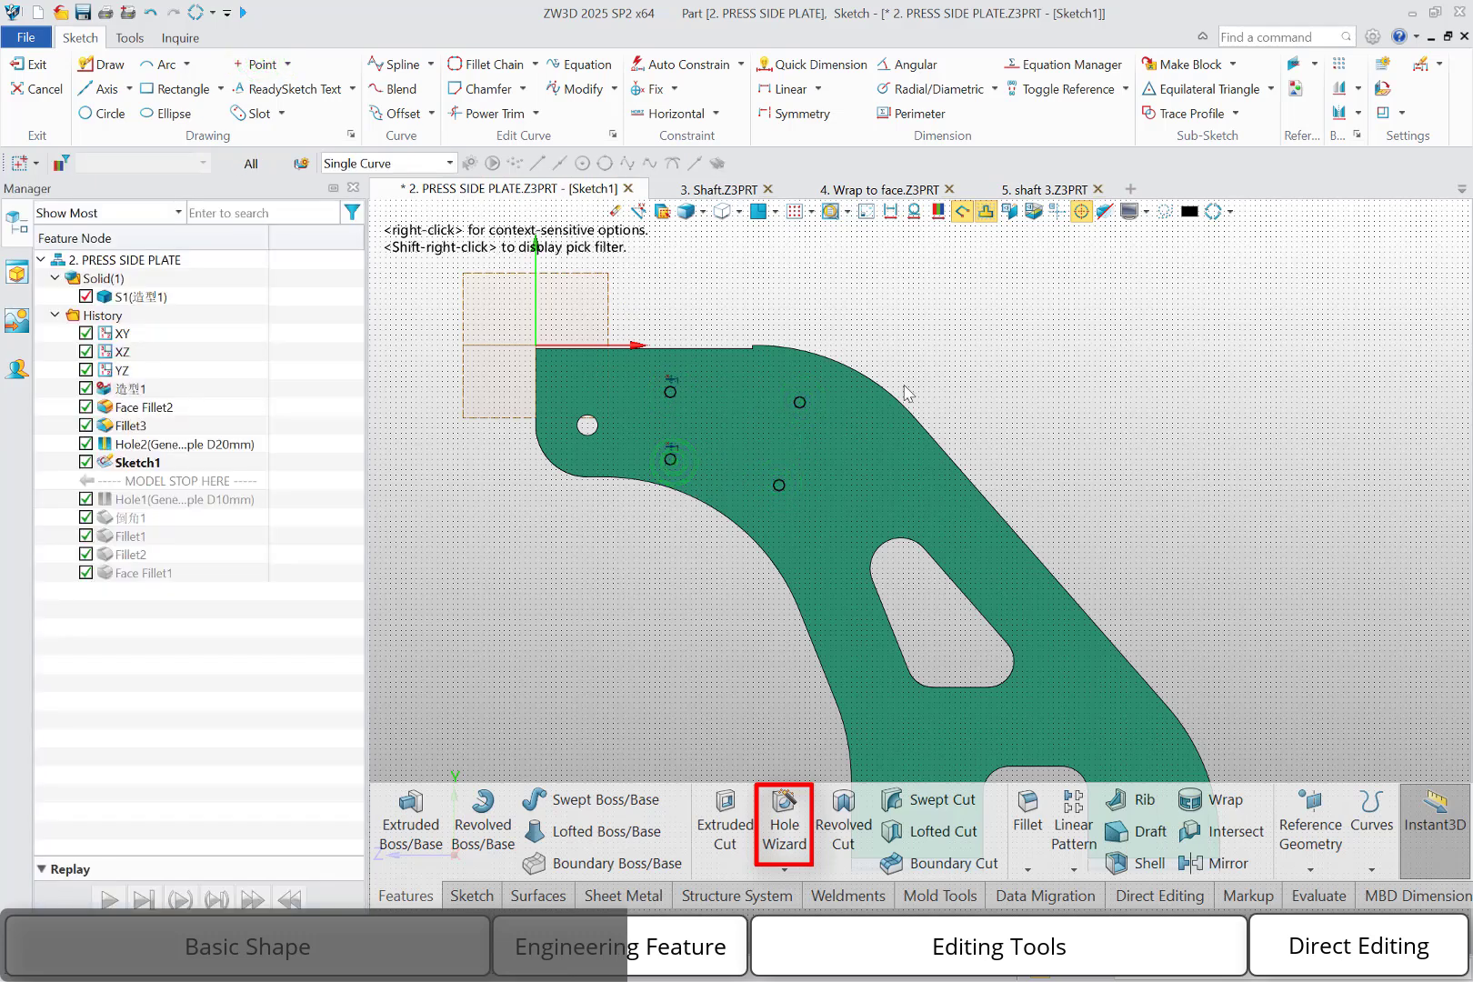
pyautogui.rightClick(971, 346)
pyautogui.click(1175, 328)
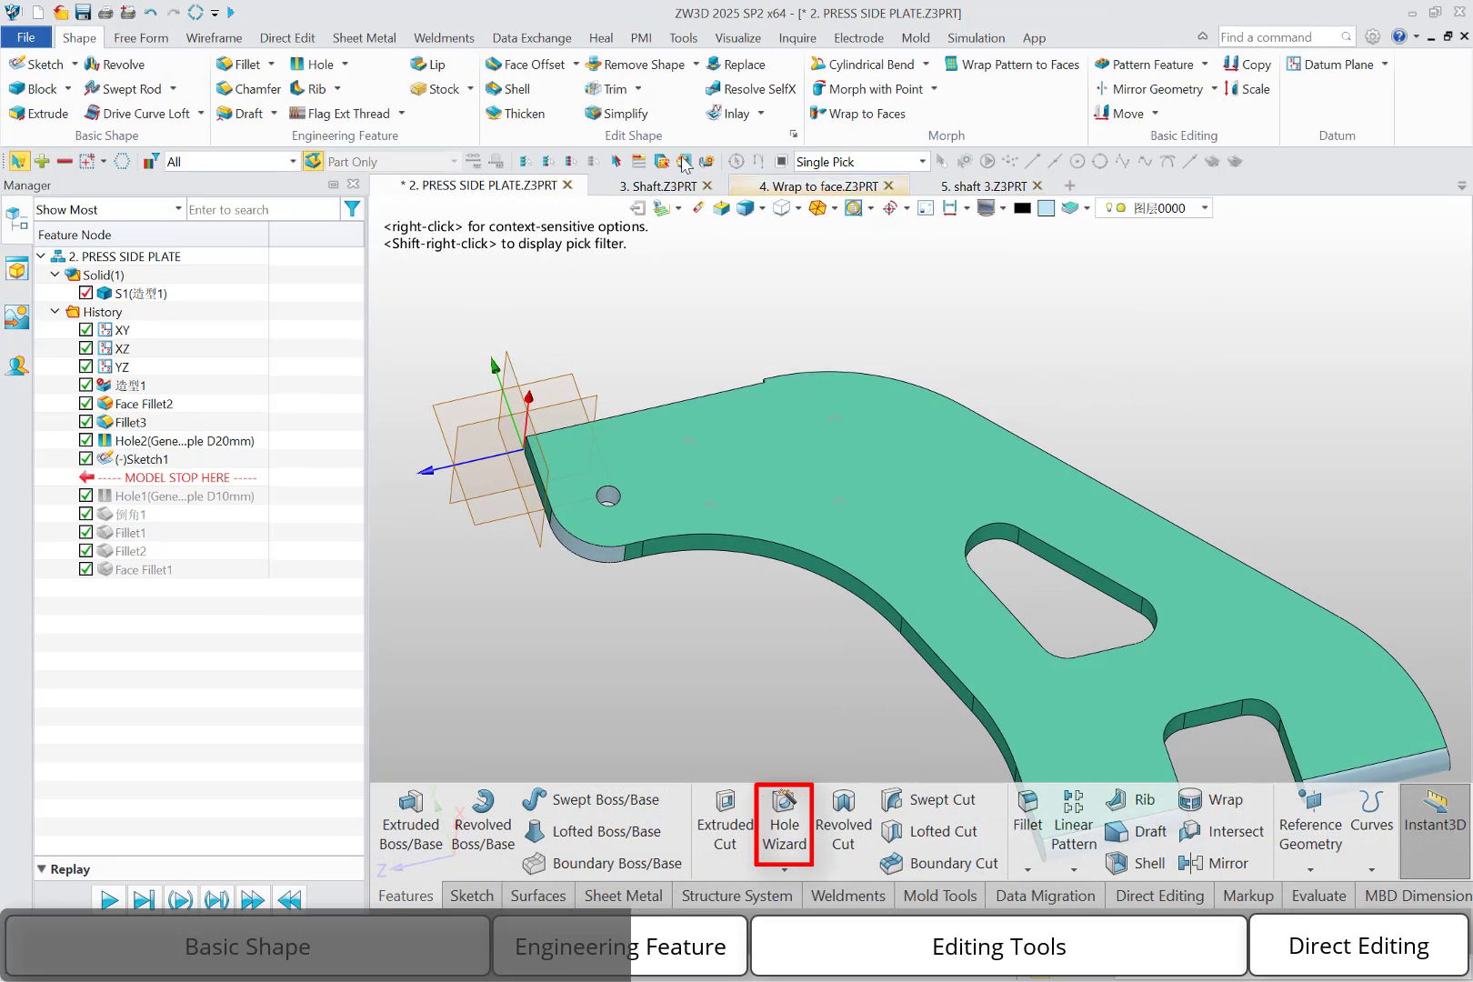
# Create simple 20 mm Thru-All holes at the four points, picking them through the Sketch Points option
pyautogui.click(313, 63)
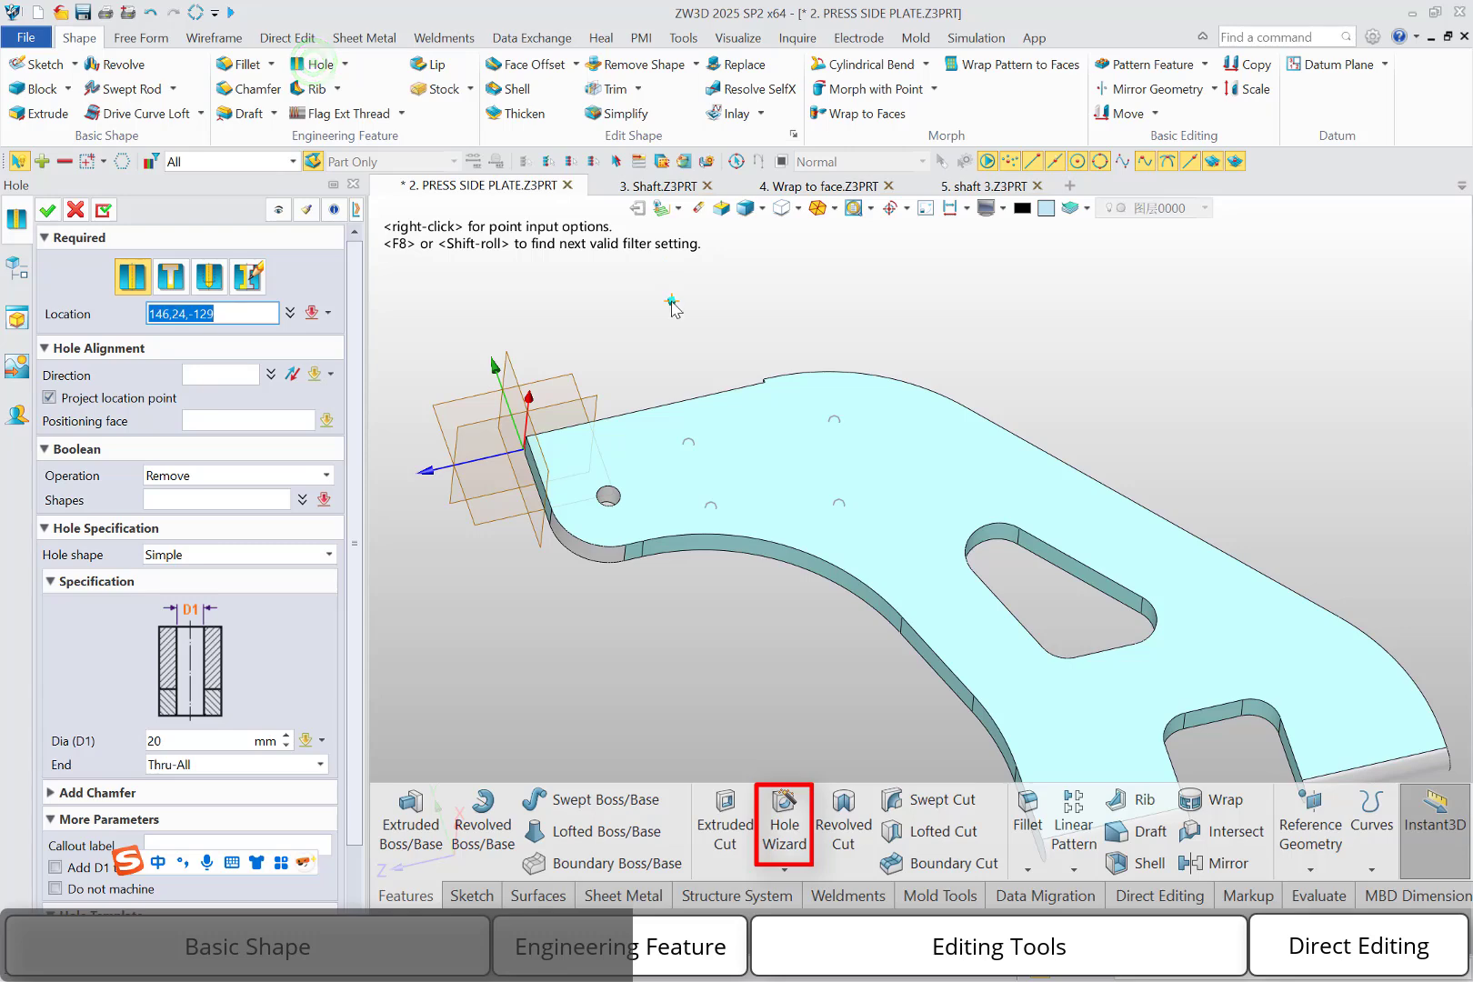
pyautogui.rightClick(673, 308)
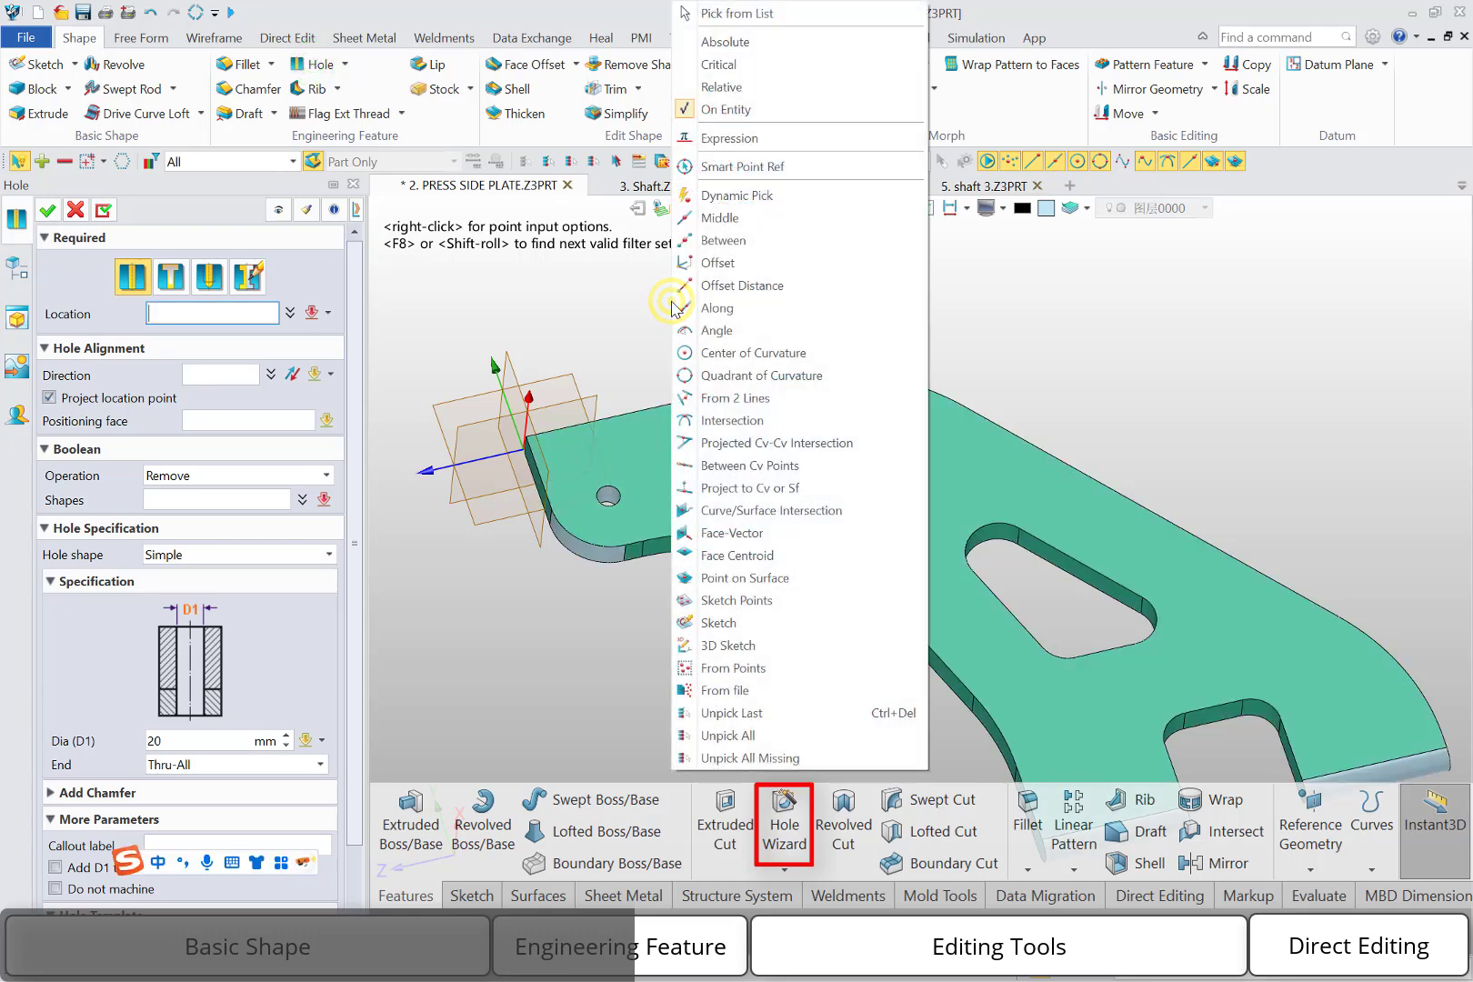
pyautogui.click(724, 600)
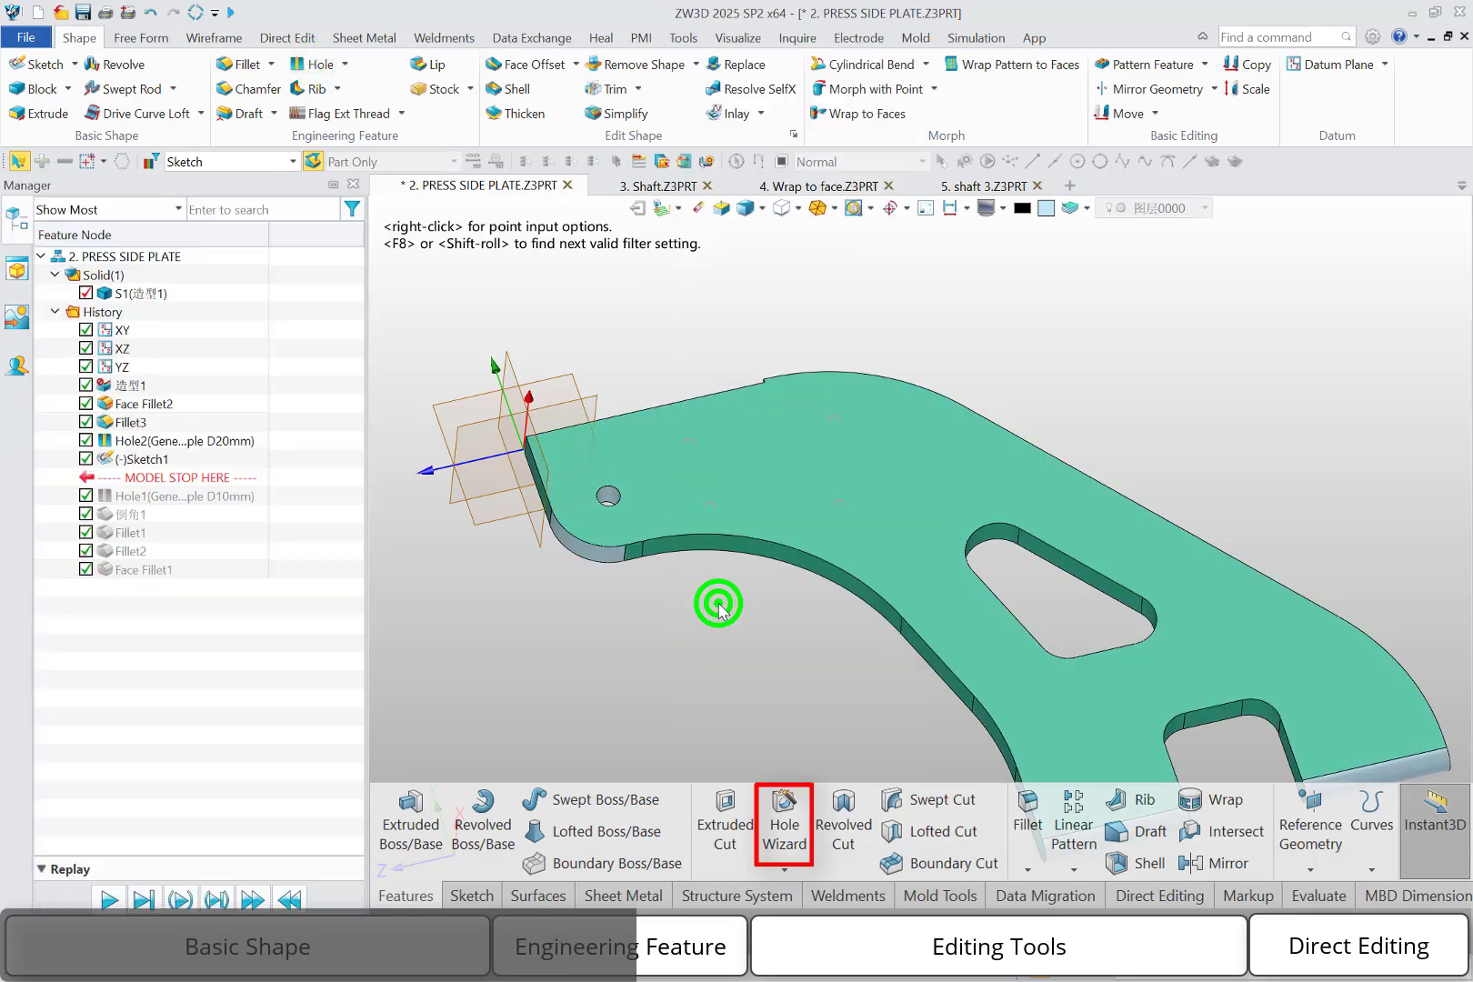
pyautogui.click(686, 442)
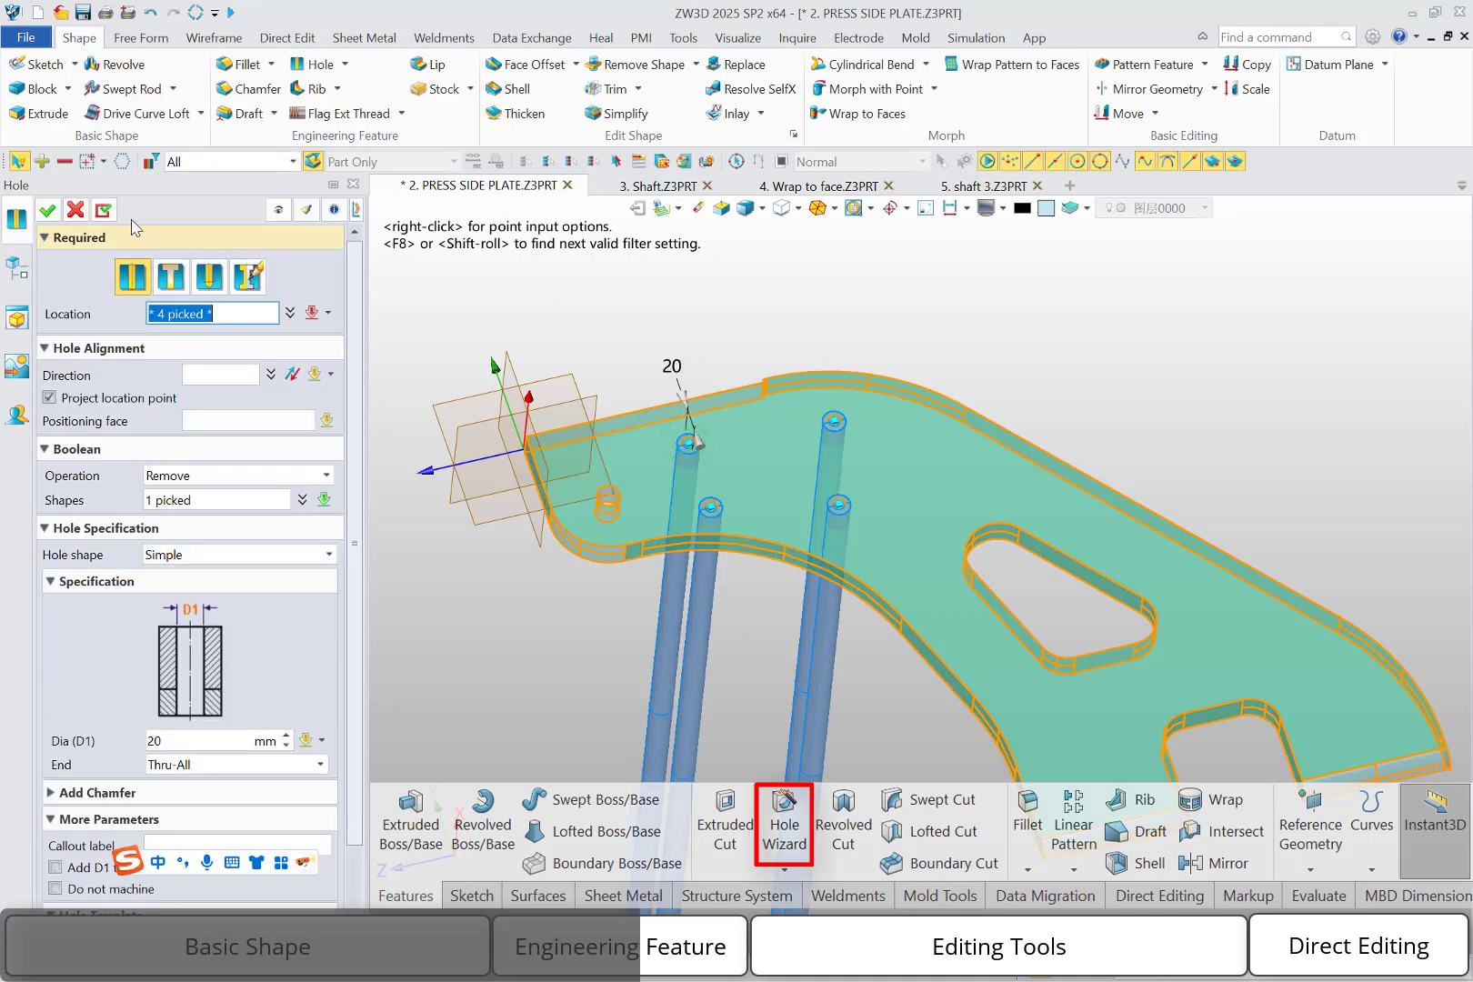
pyautogui.click(47, 210)
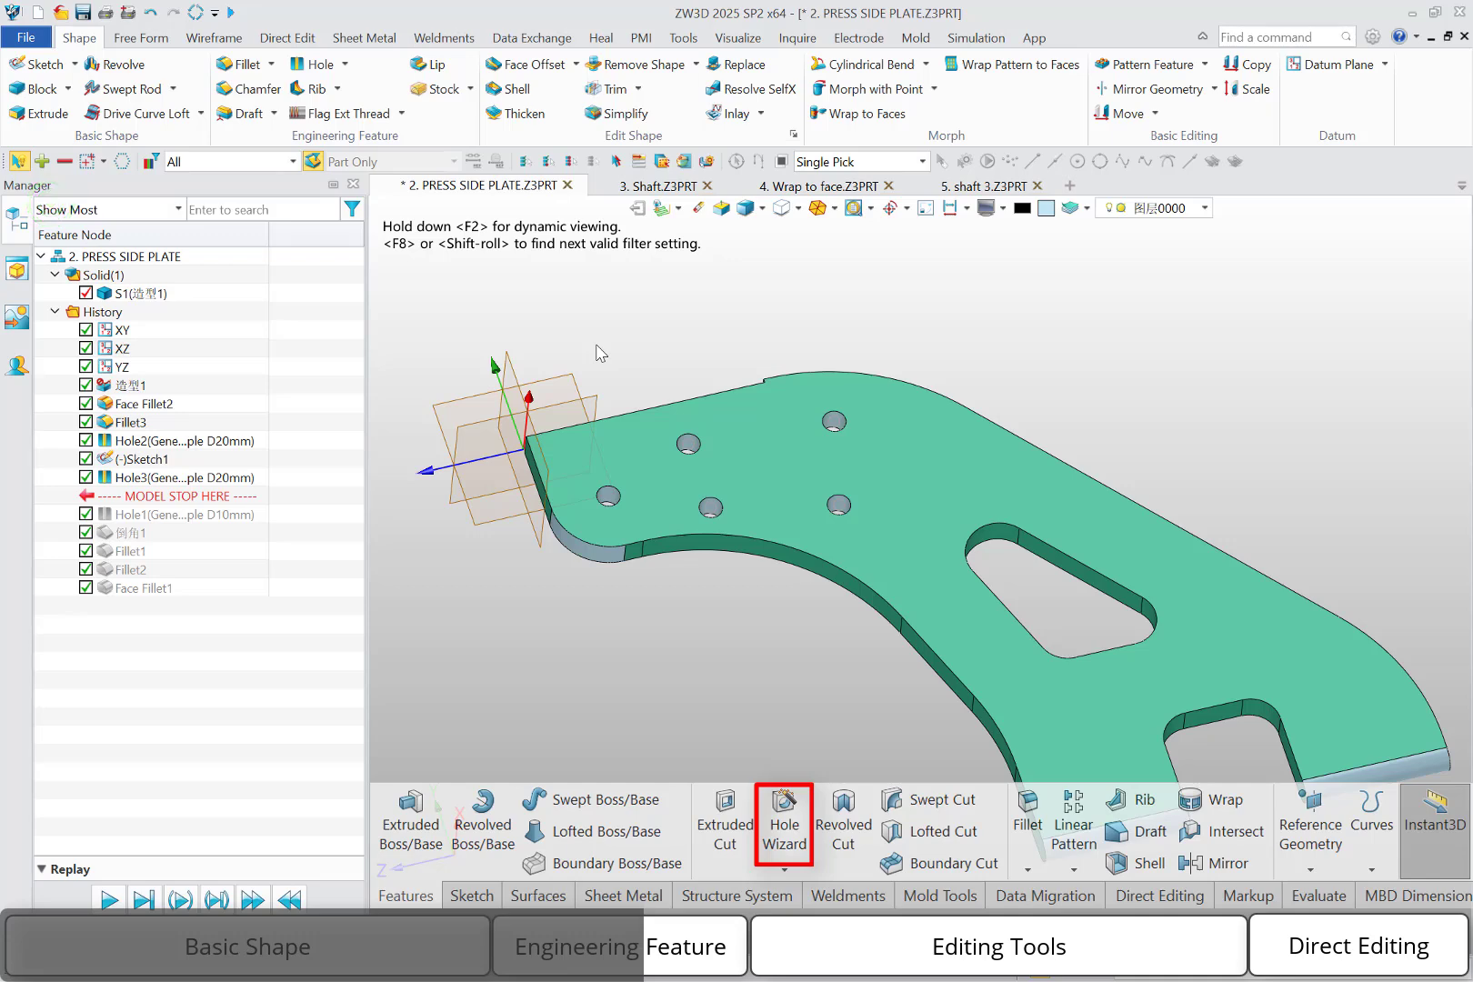
# Start another simple 20 mm Thru-All hole and define its location with a new sketch on the plate's upper face
pyautogui.middleClick(612, 319)
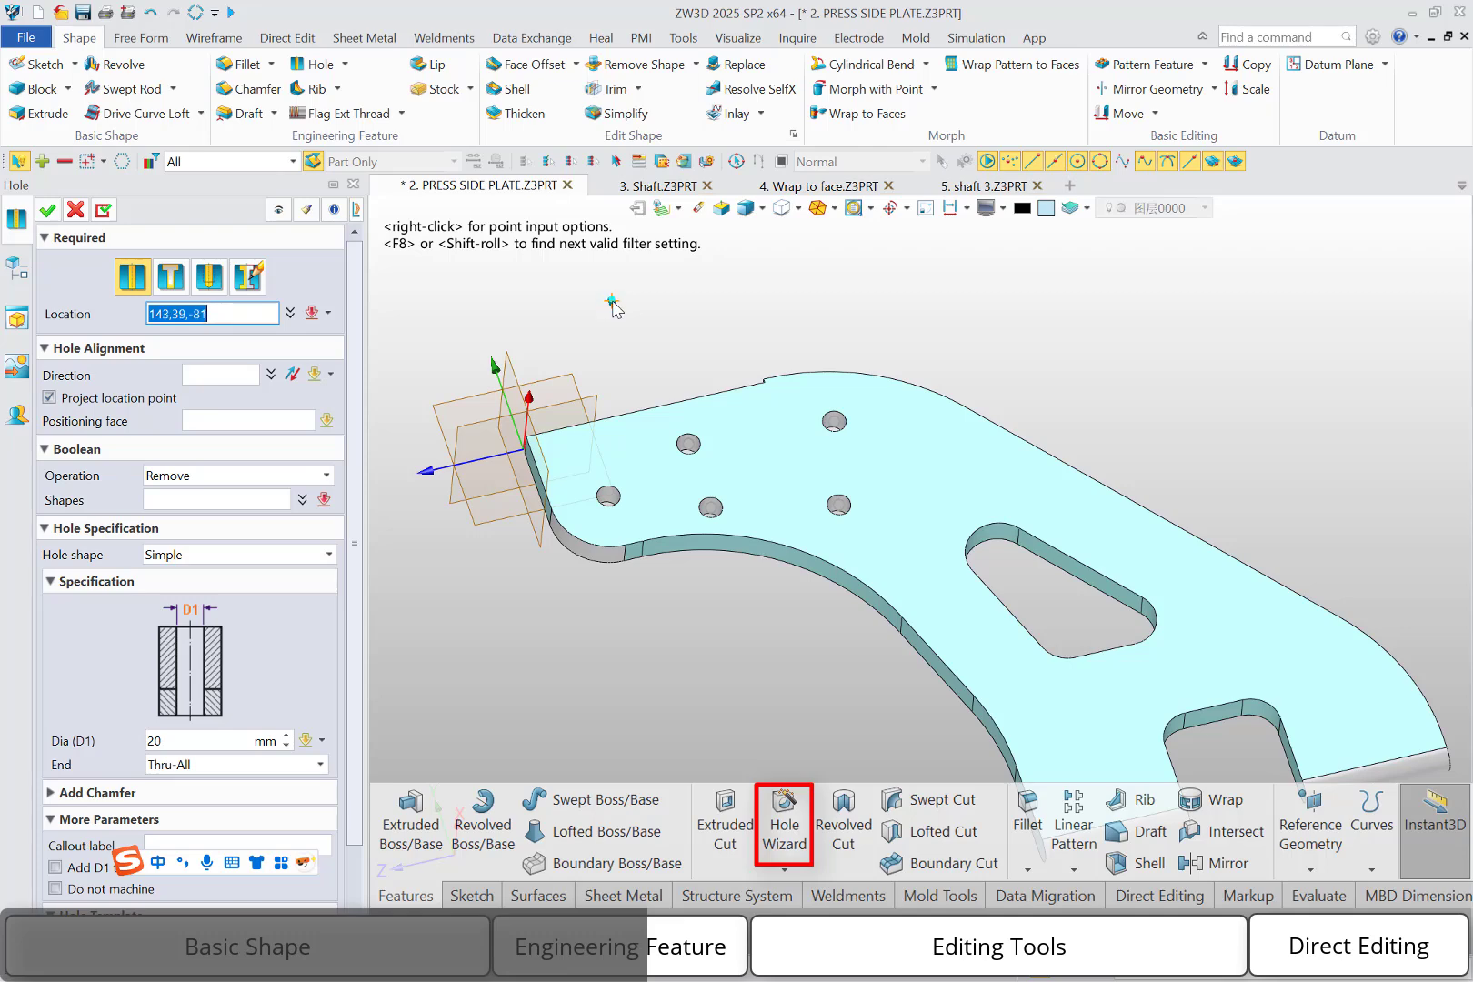
pyautogui.rightClick(611, 305)
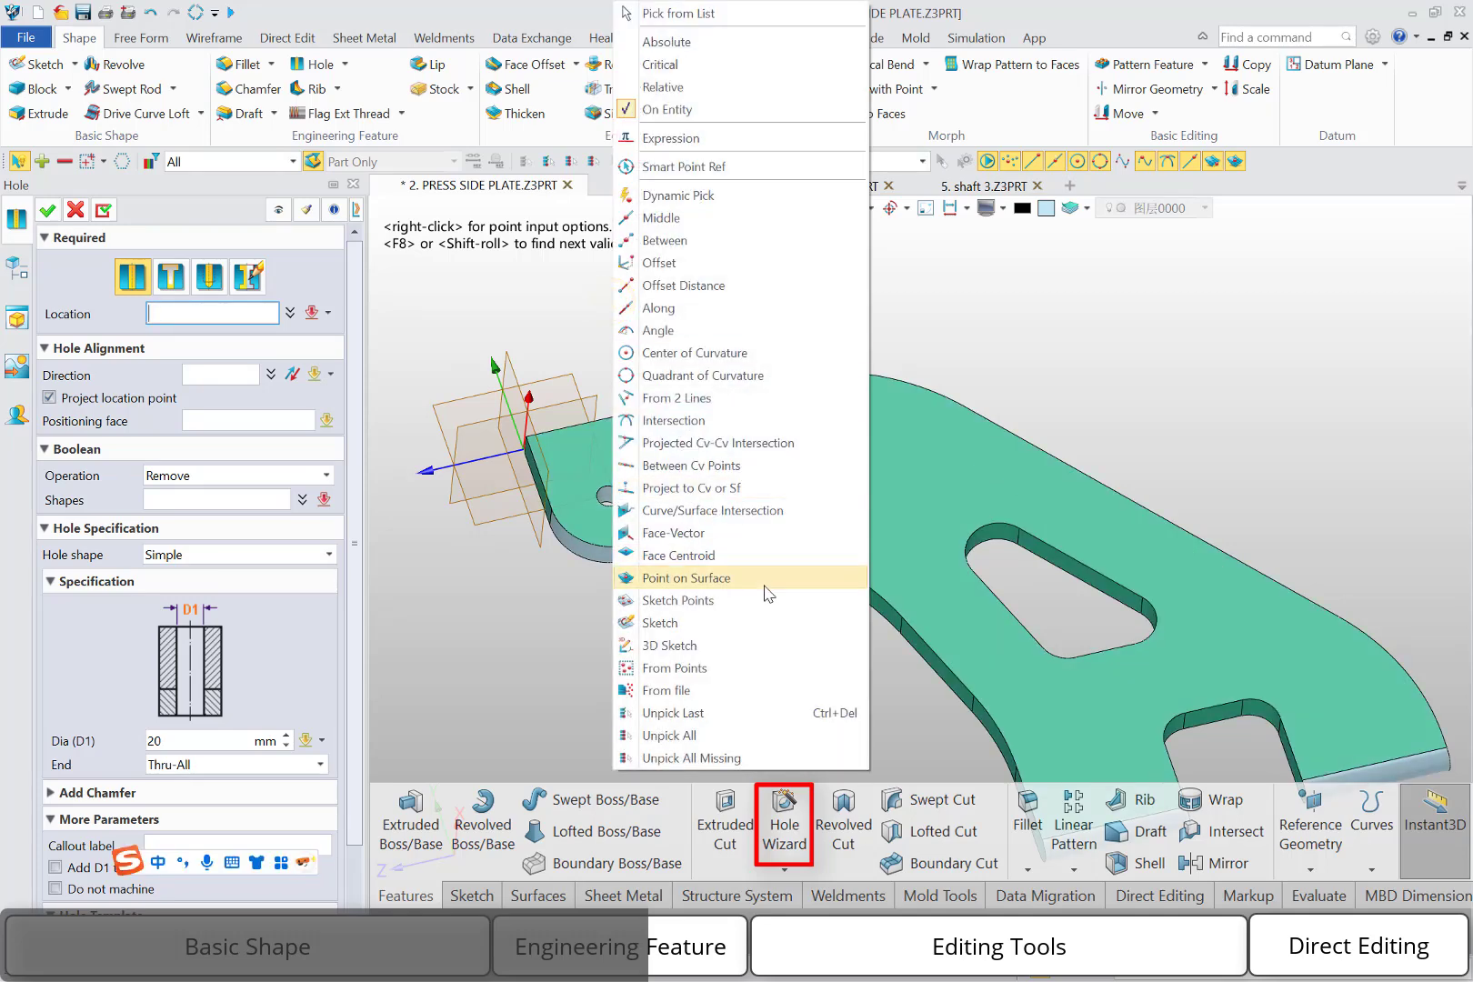
pyautogui.click(733, 623)
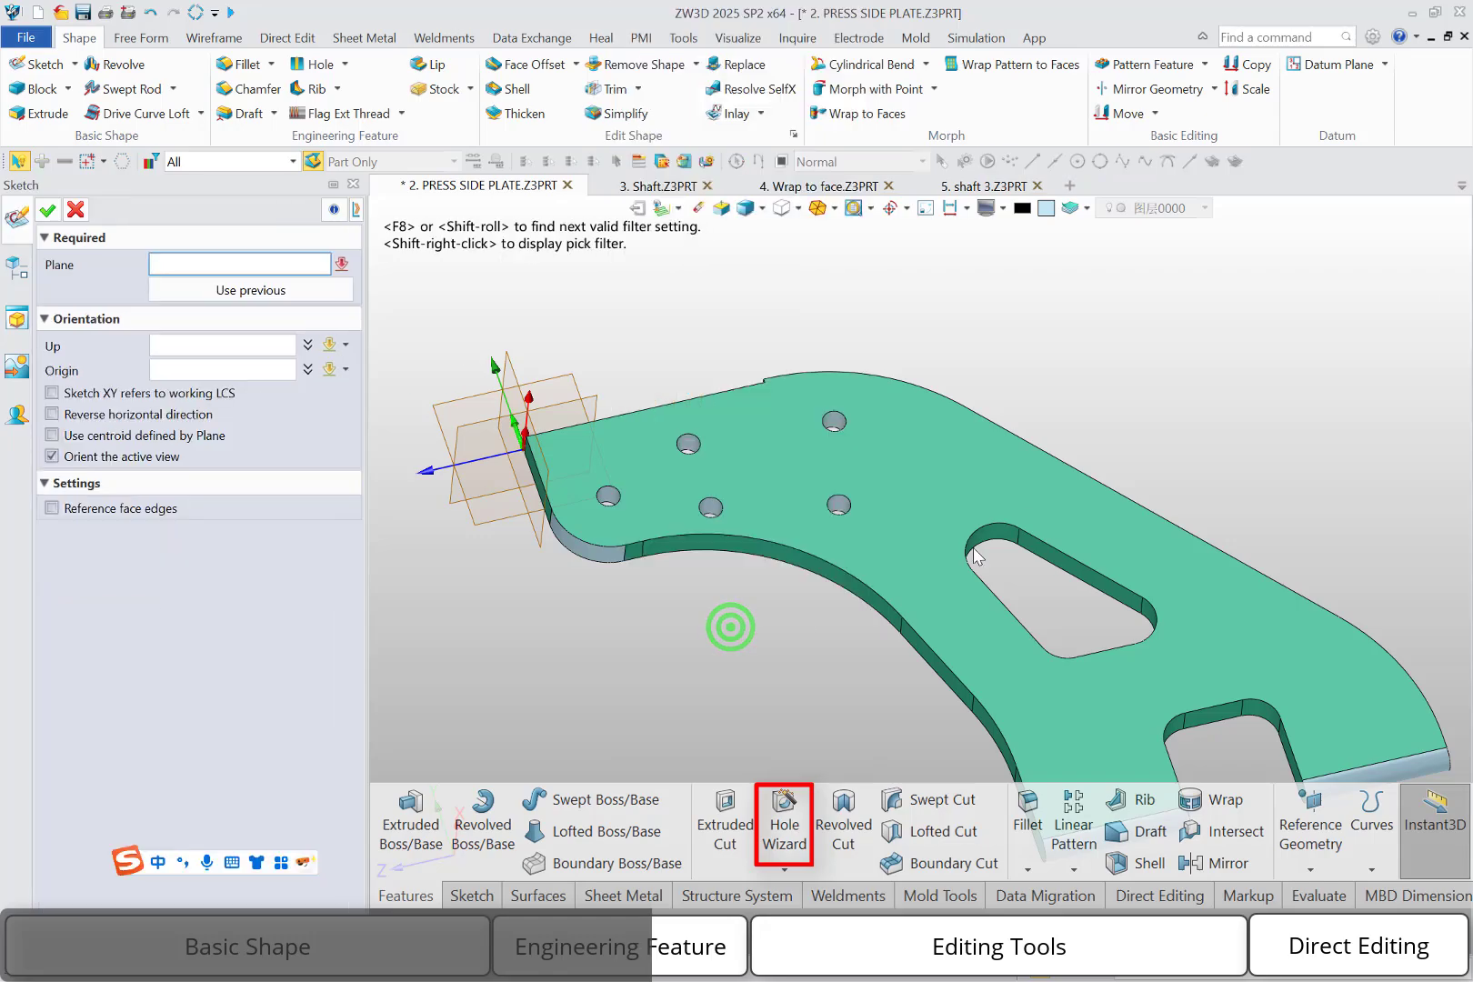
pyautogui.click(1034, 491)
pyautogui.moveTo(1273, 694); pyautogui.dragTo(829, 399, button='middle')
# Sketch three points between the plate's long sloped edge and the triangular cutout and notch, and create the holes there
pyautogui.click(255, 64)
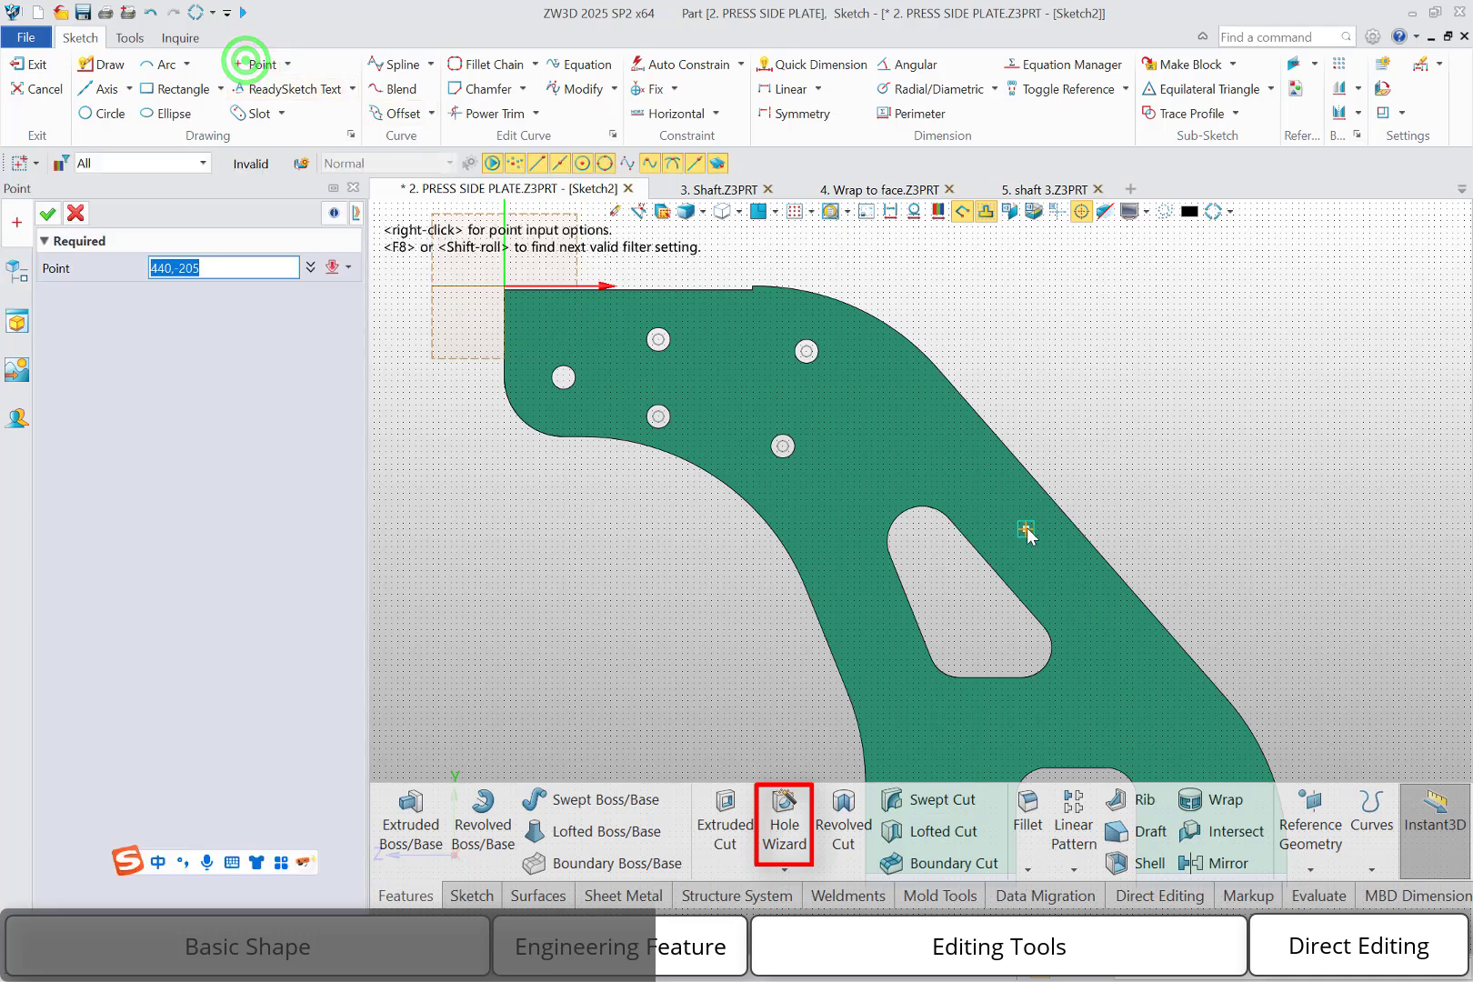
pyautogui.click(1161, 707)
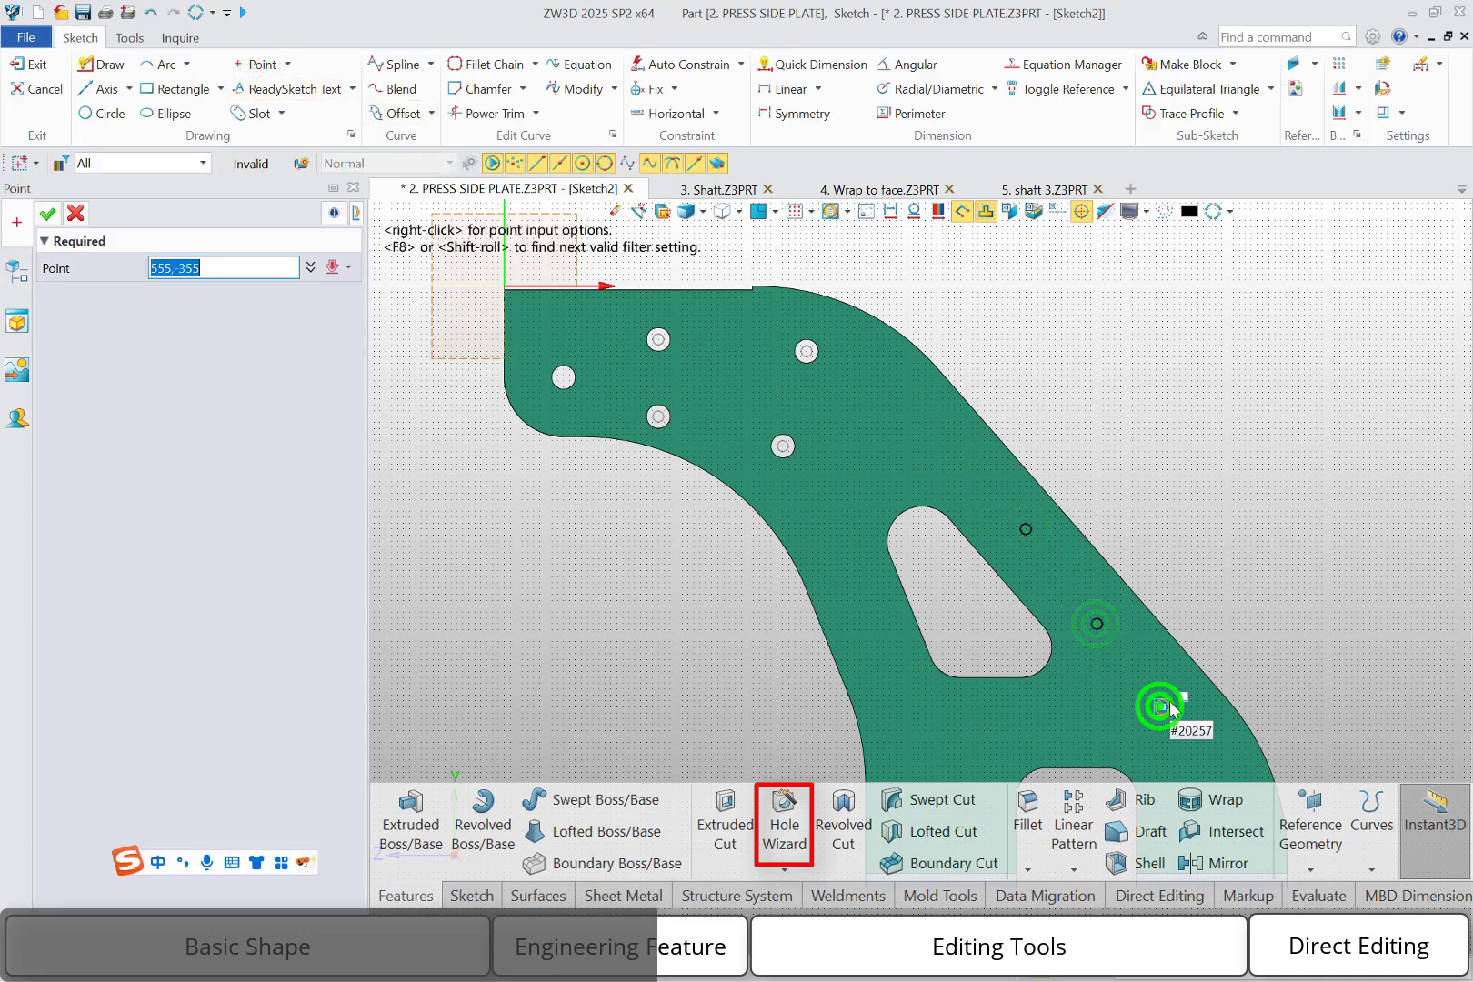
pyautogui.middleClick(1201, 551)
pyautogui.rightClick(1193, 529)
pyautogui.click(1402, 513)
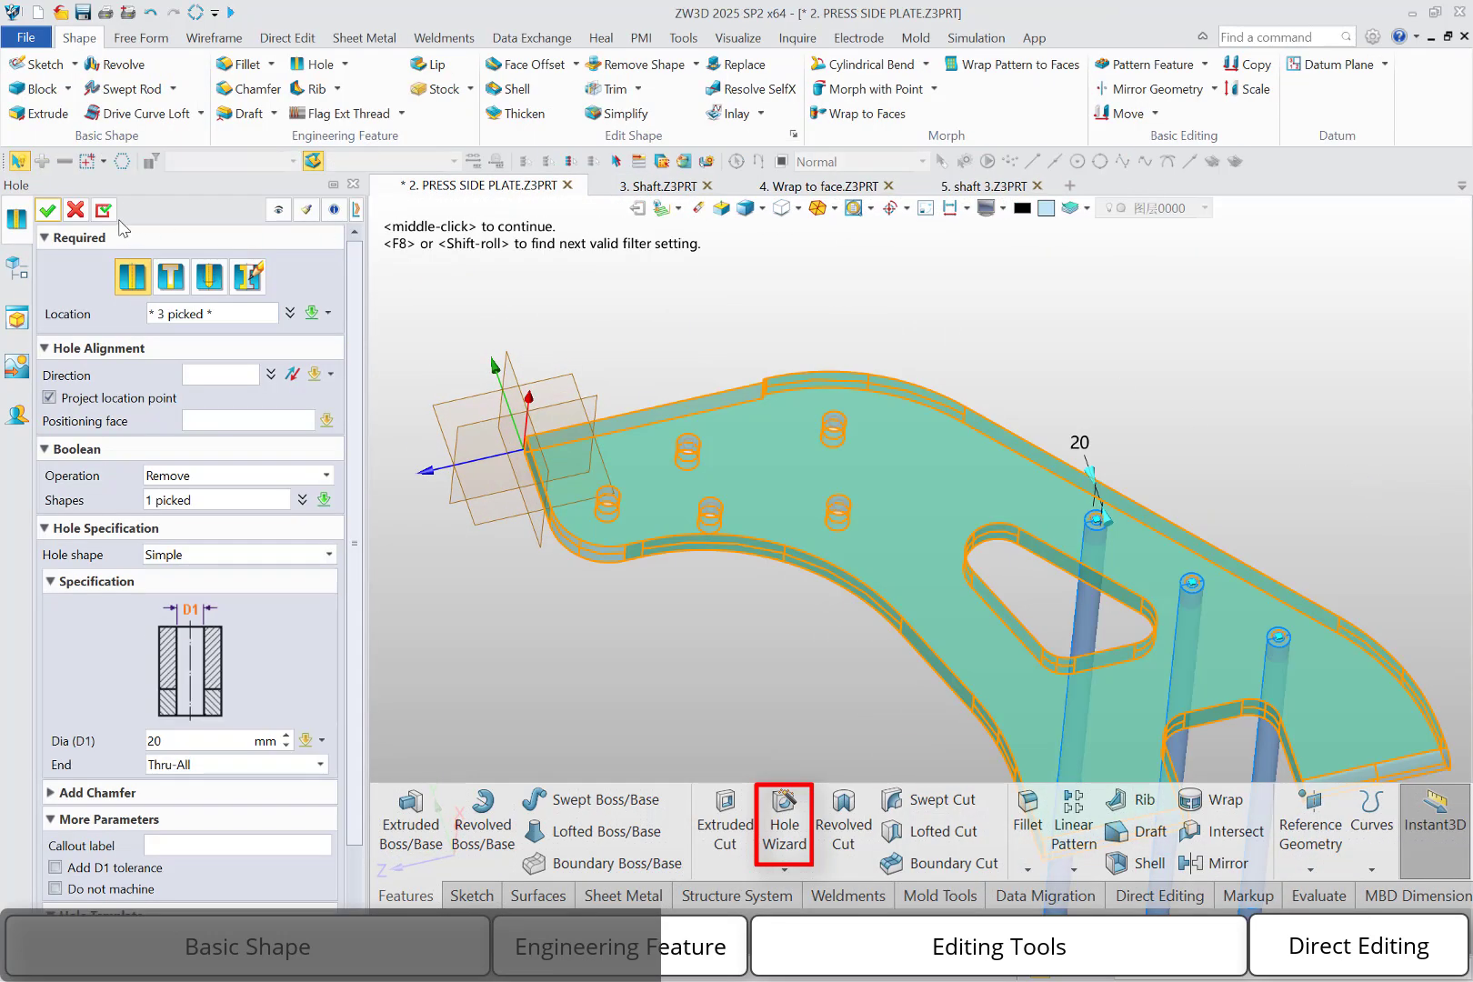
pyautogui.click(48, 209)
# Place a clearance hole on the plate's upper face, between the quadrilateral of holes and the triangular cutout, with hole shape Counter-Bore
pyautogui.middleClick(546, 286)
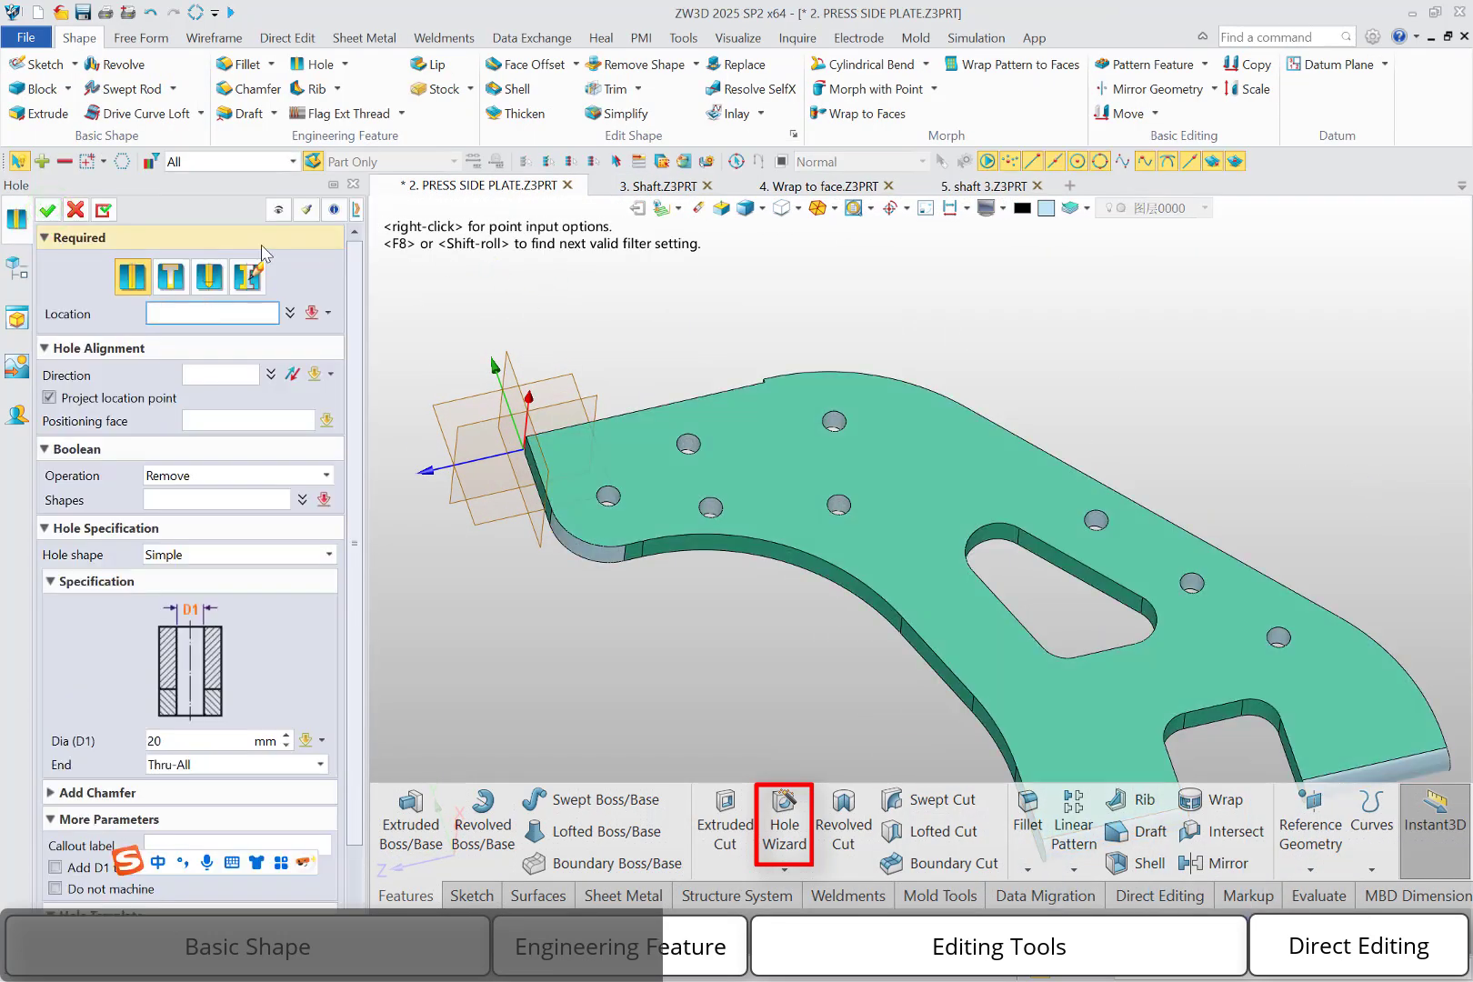
pyautogui.click(173, 282)
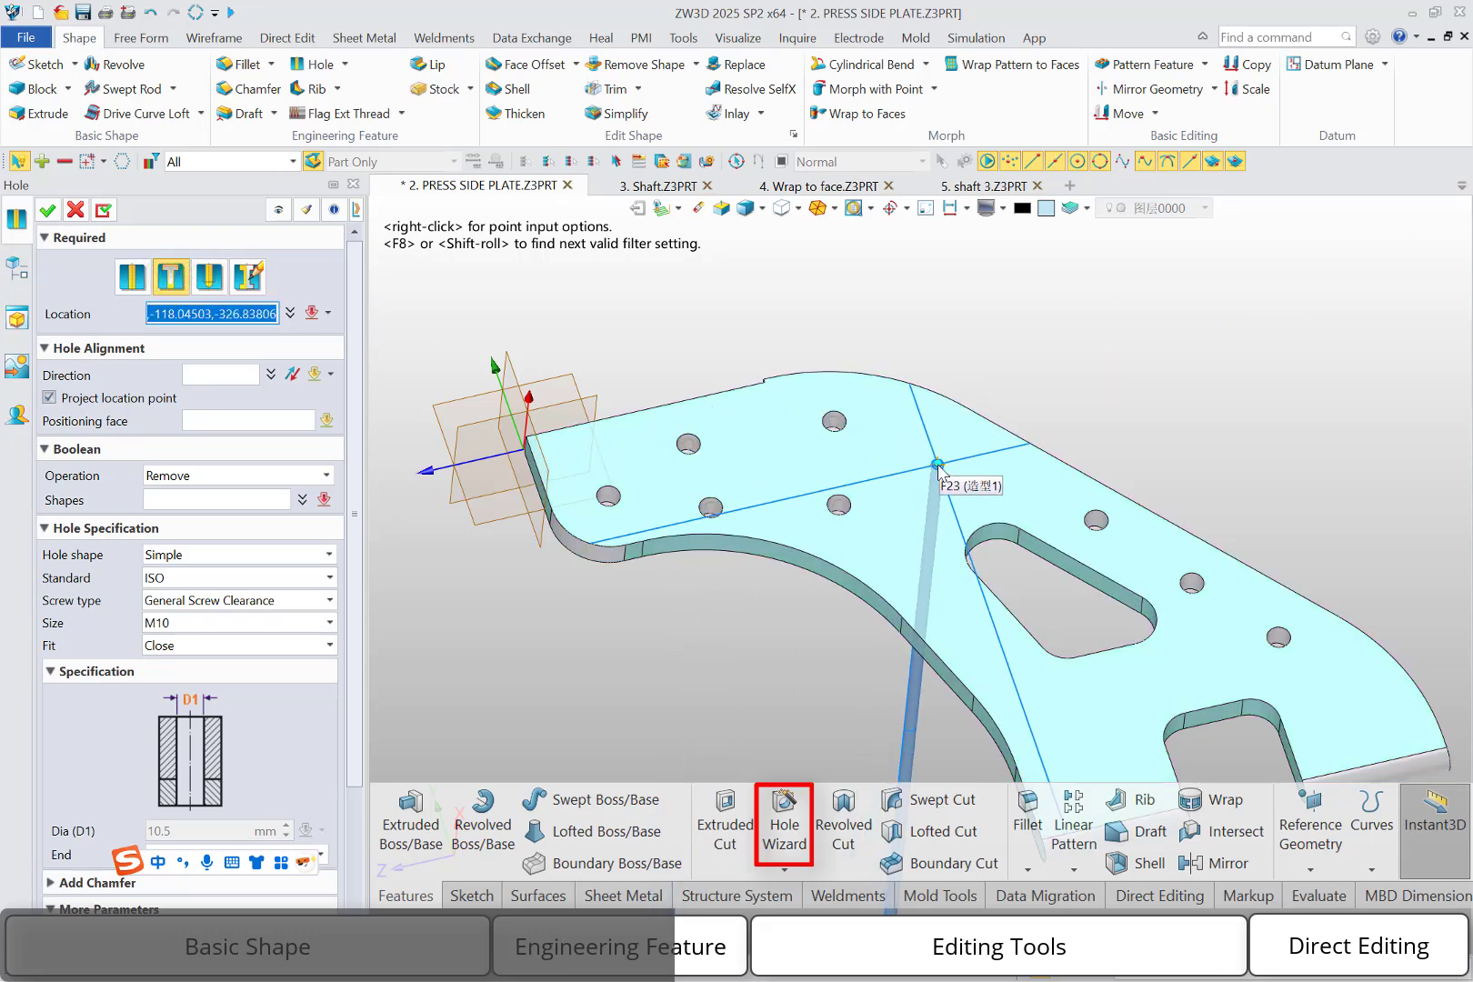
pyautogui.click(937, 463)
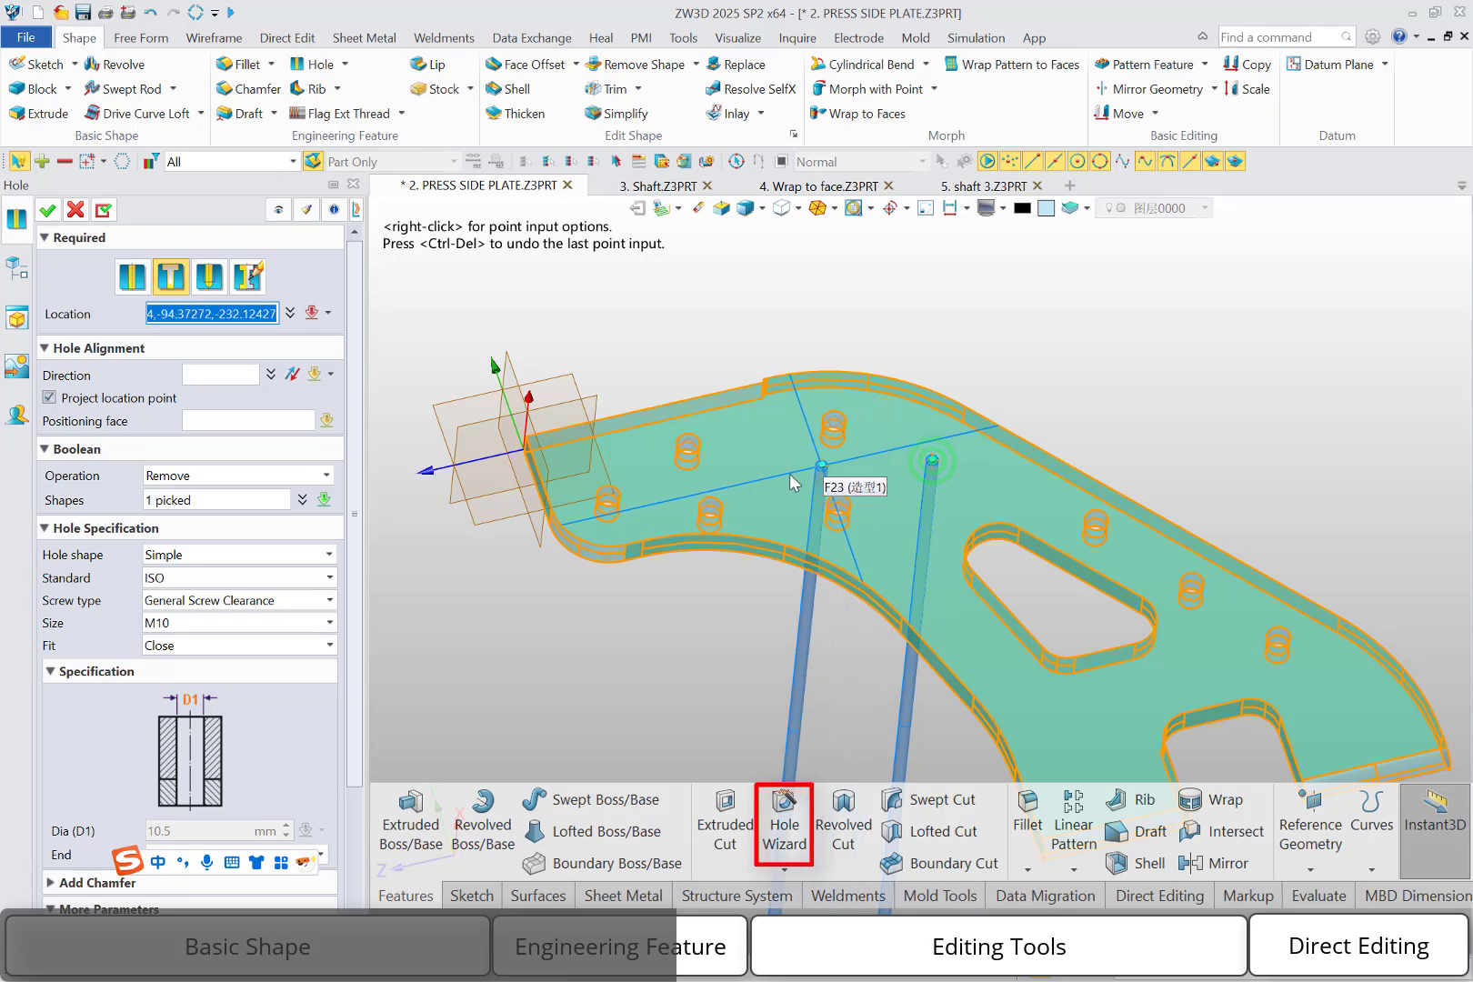
pyautogui.click(293, 554)
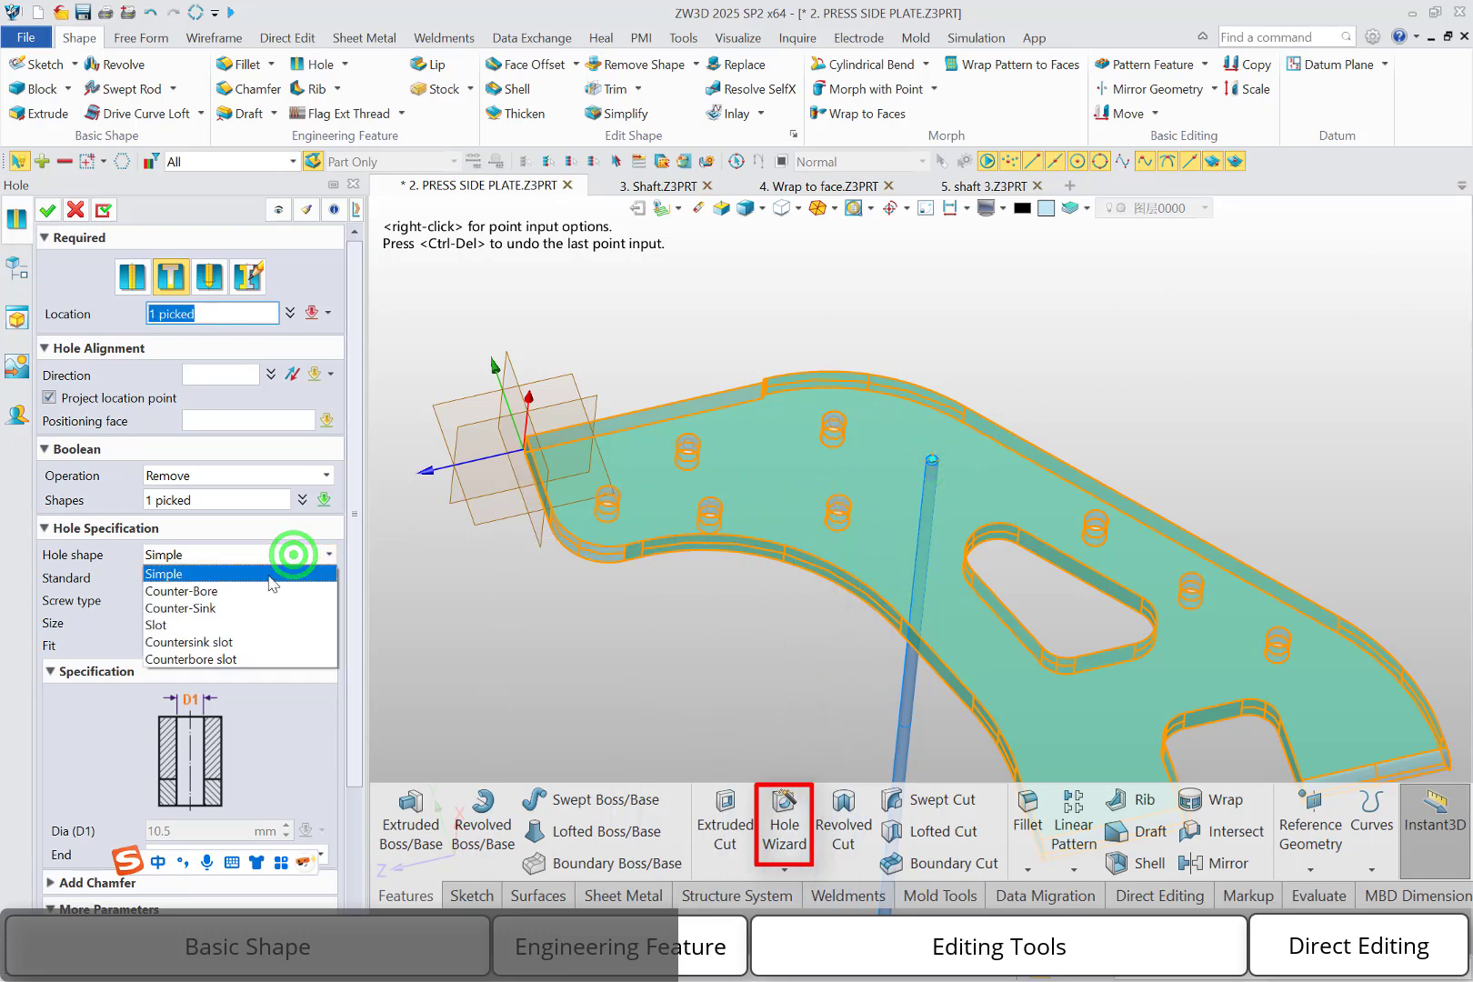
pyautogui.click(251, 607)
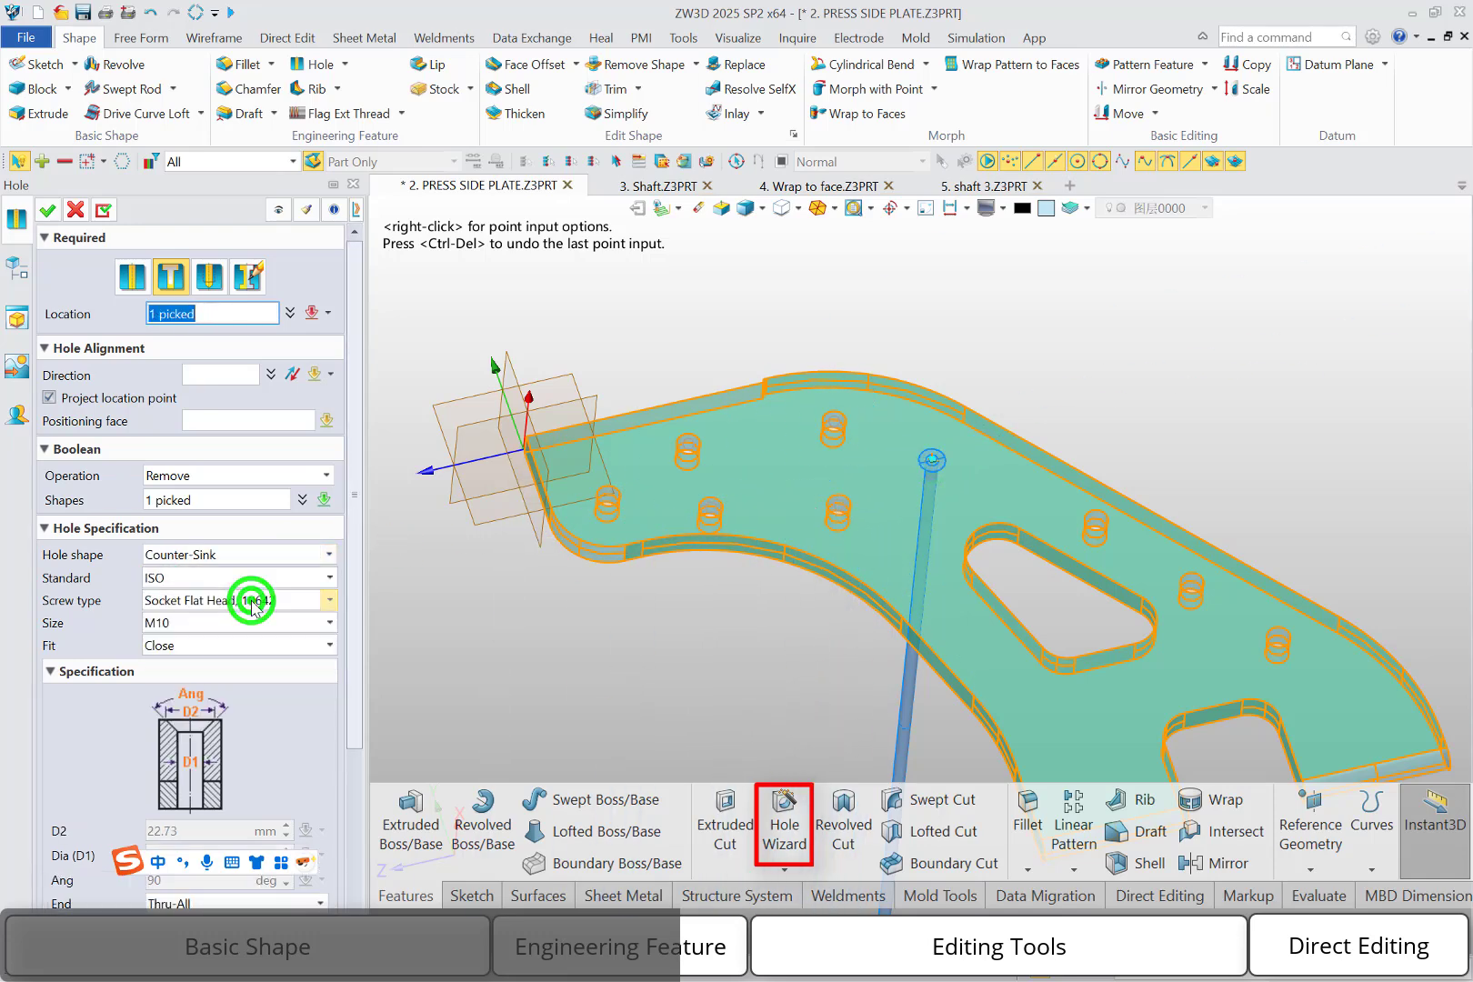
pyautogui.click(264, 555)
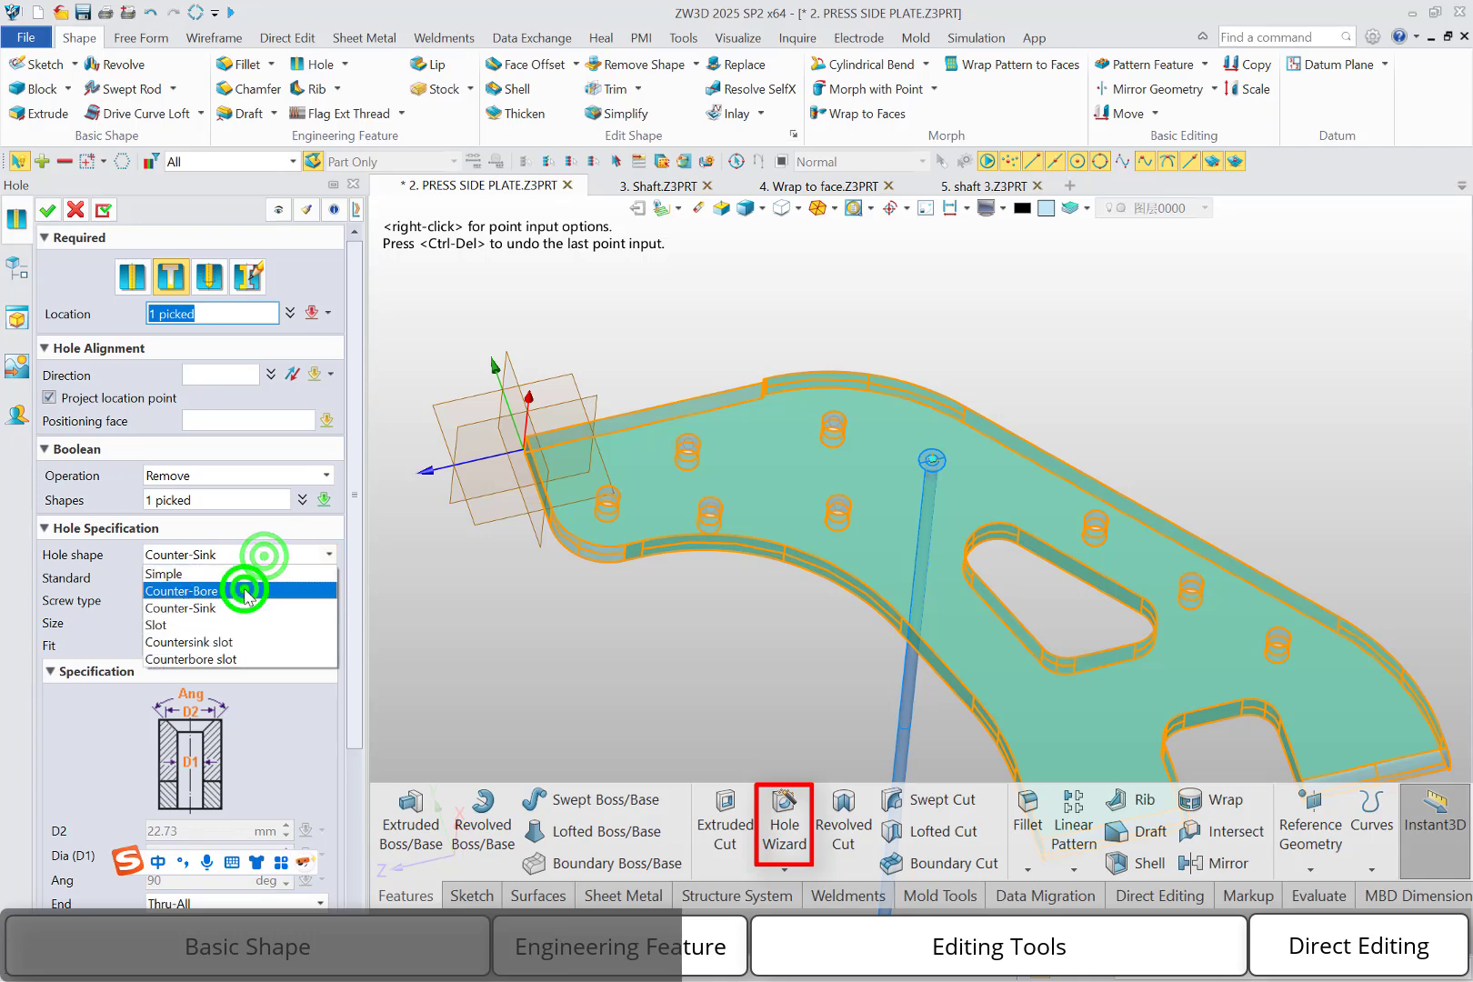
pyautogui.click(244, 591)
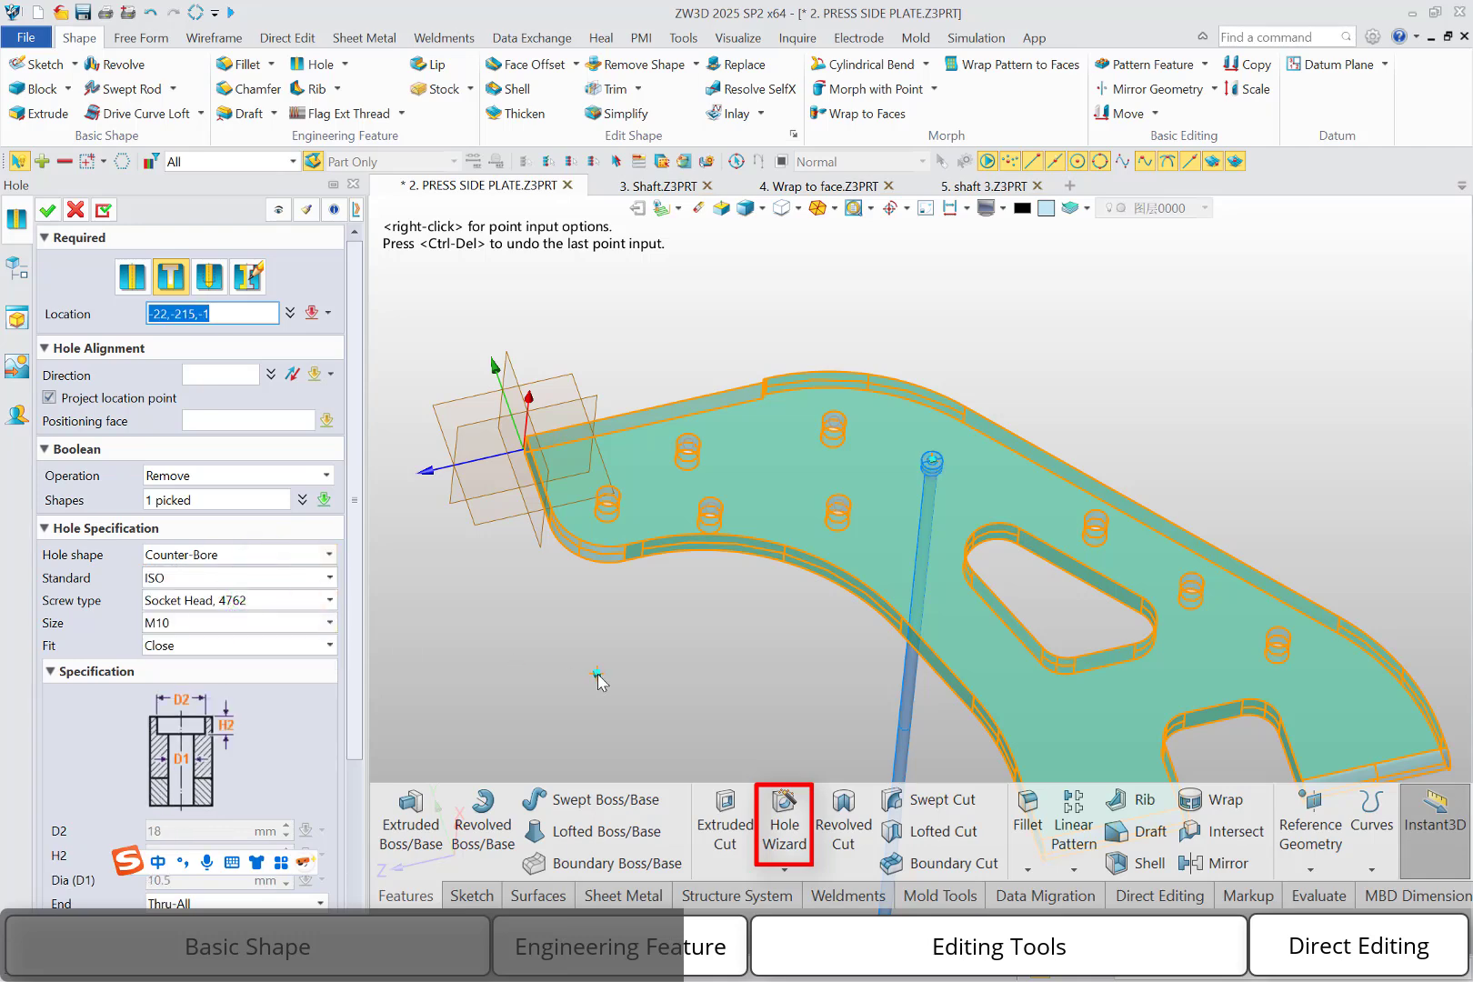
# Set the counterbored clearance hole's screw size to M20
pyautogui.click(301, 623)
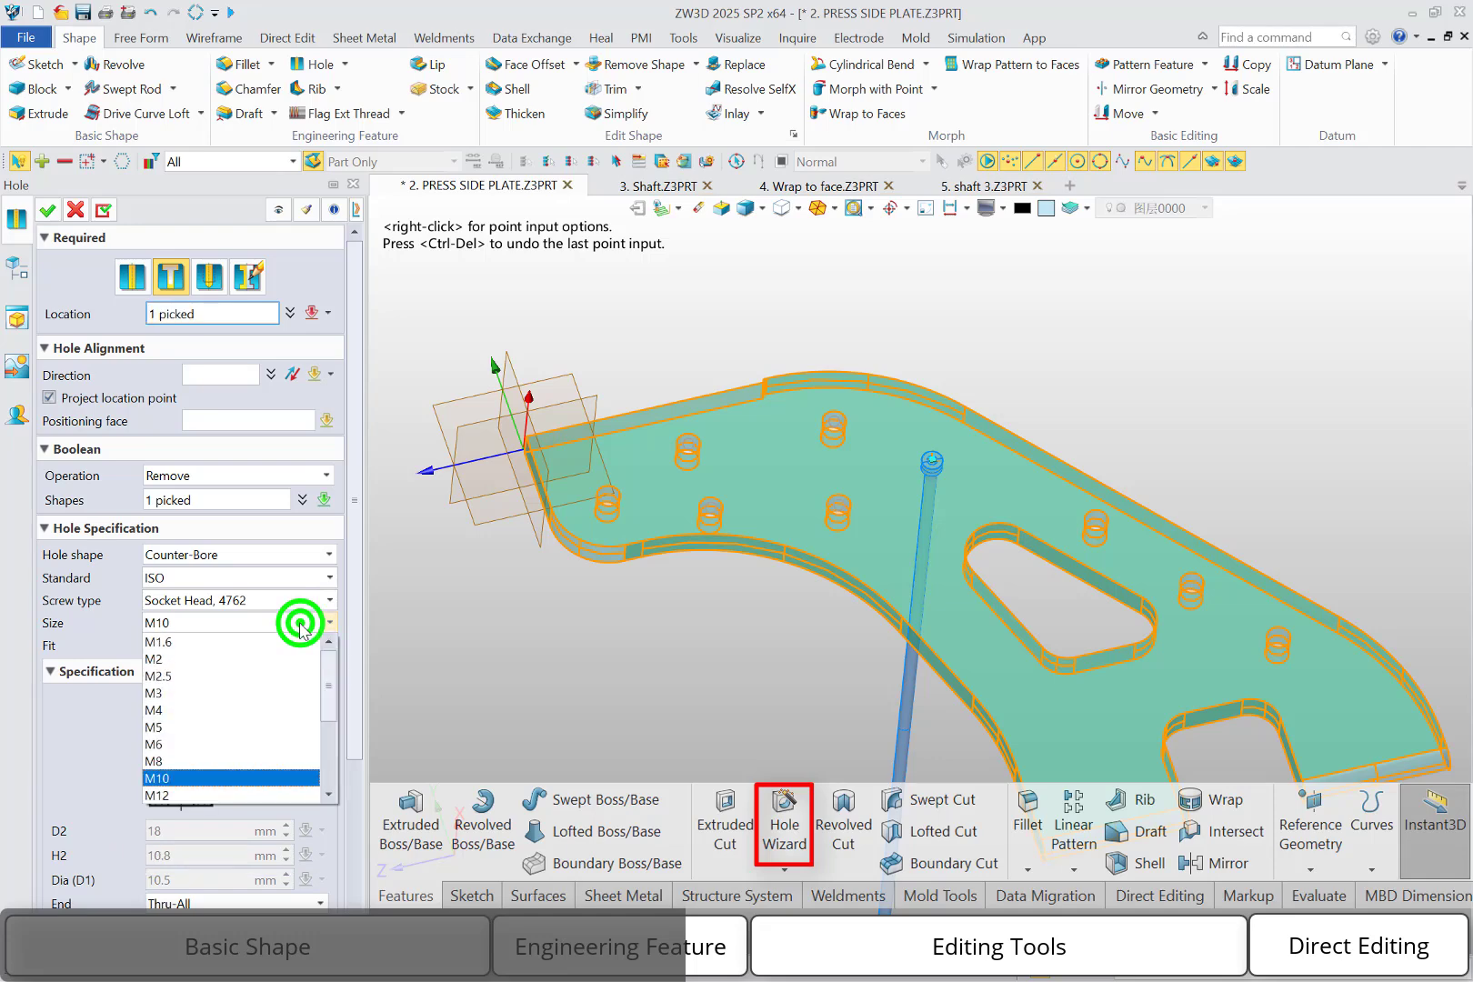
pyautogui.scroll(-3, 273, 719)
pyautogui.click(246, 723)
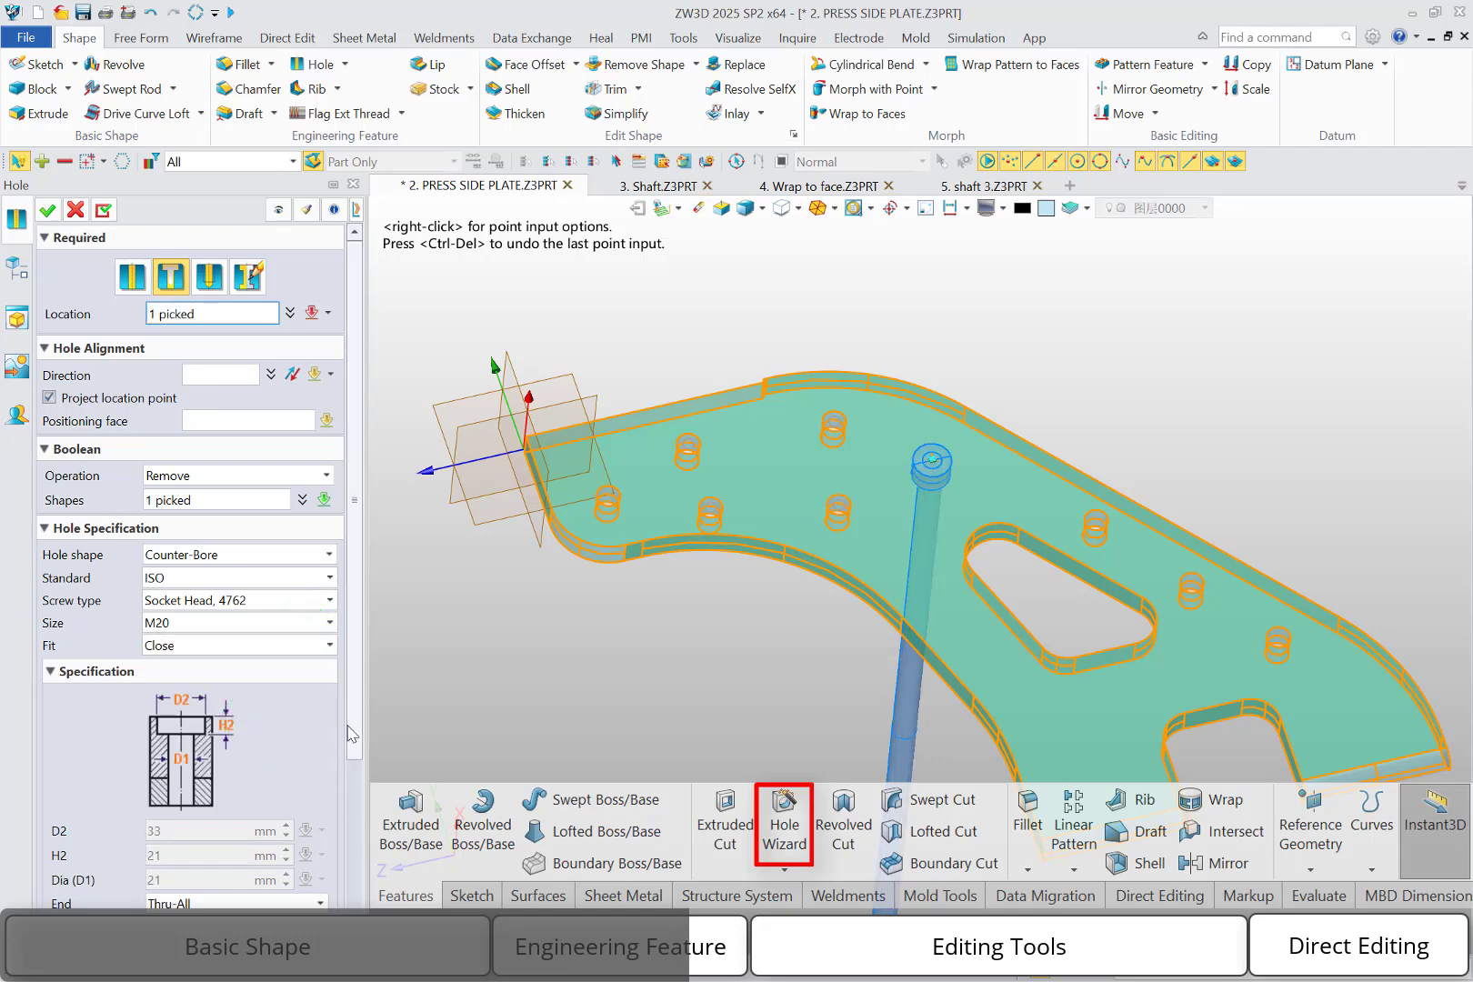
# Switch the hole's fit to Custom, set its D1 diameter to 22 mm and create the hole
pyautogui.moveTo(353, 716); pyautogui.dragTo(352, 752)
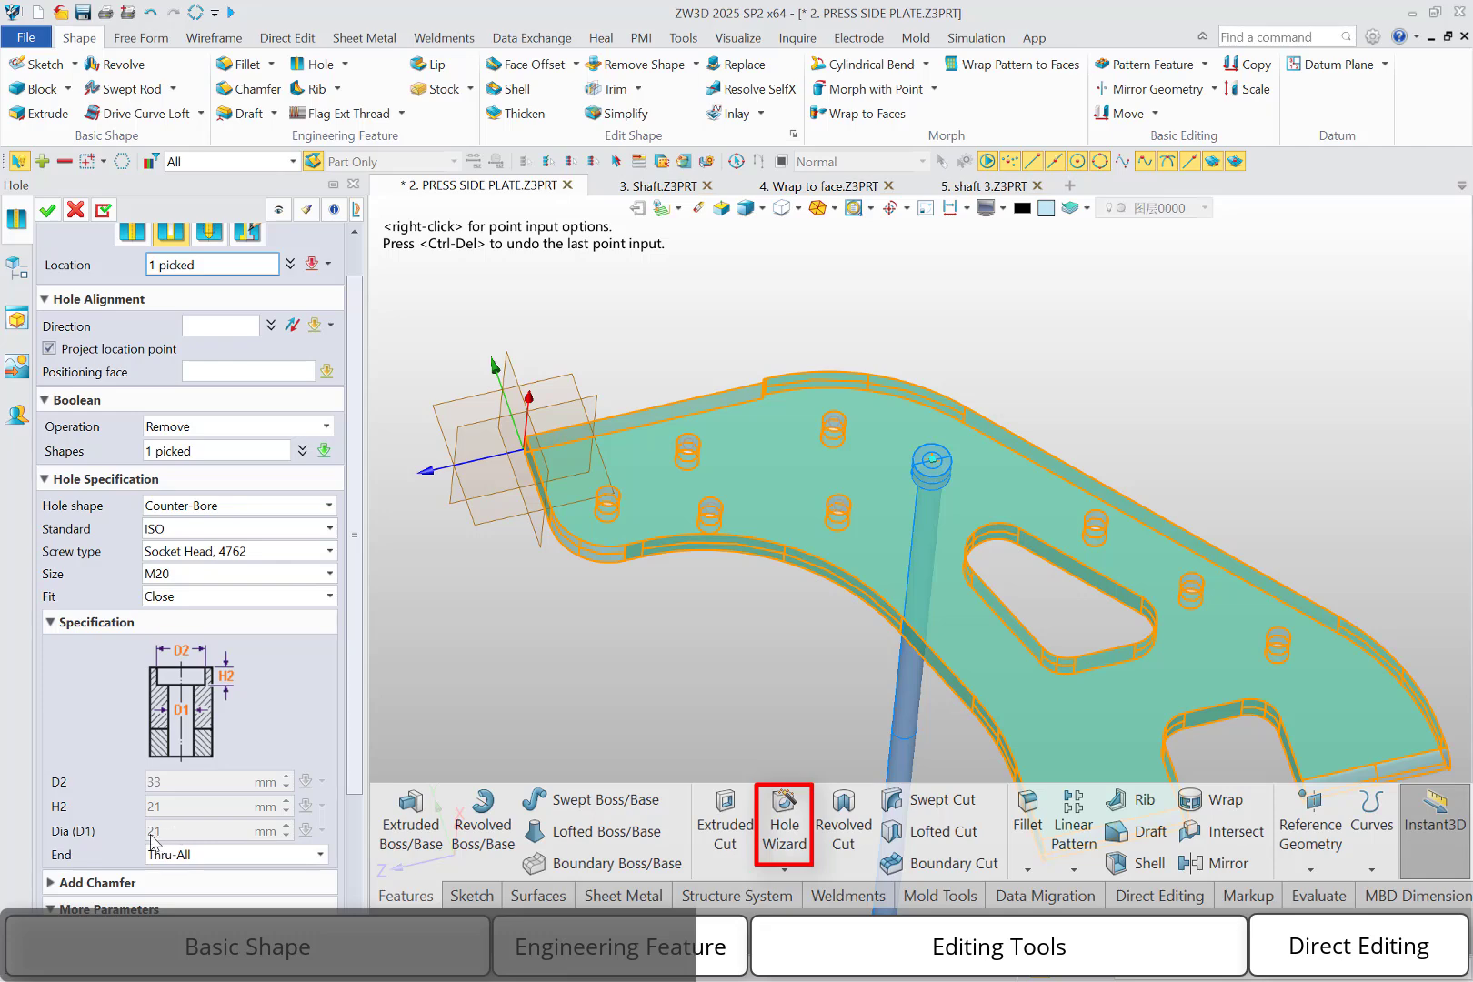
pyautogui.click(309, 601)
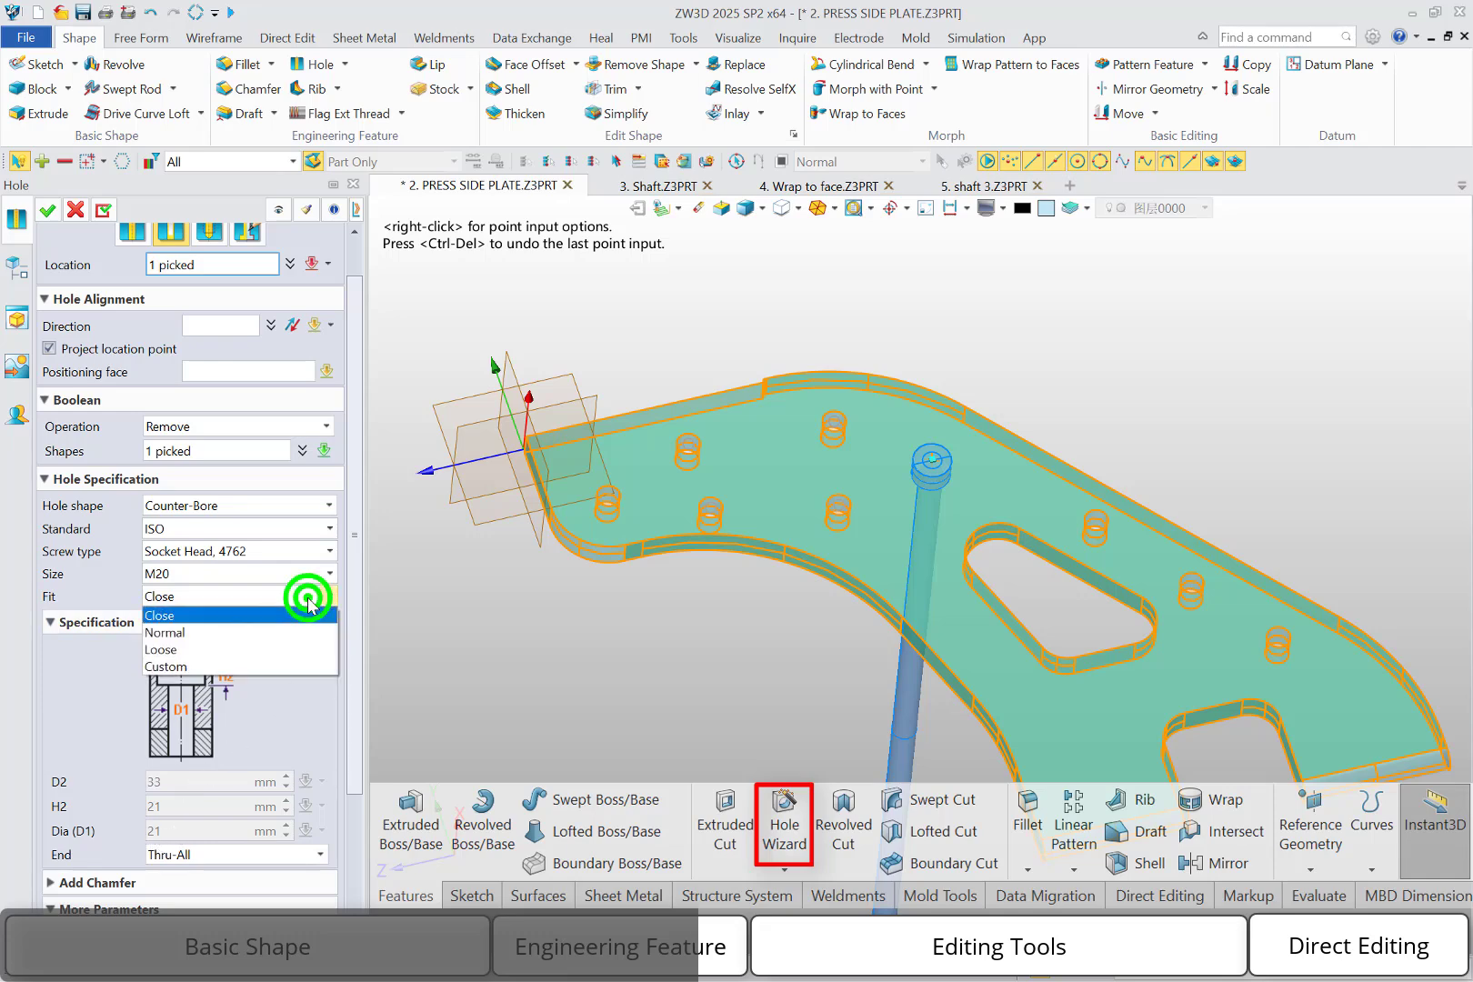
pyautogui.click(173, 670)
pyautogui.click(167, 827)
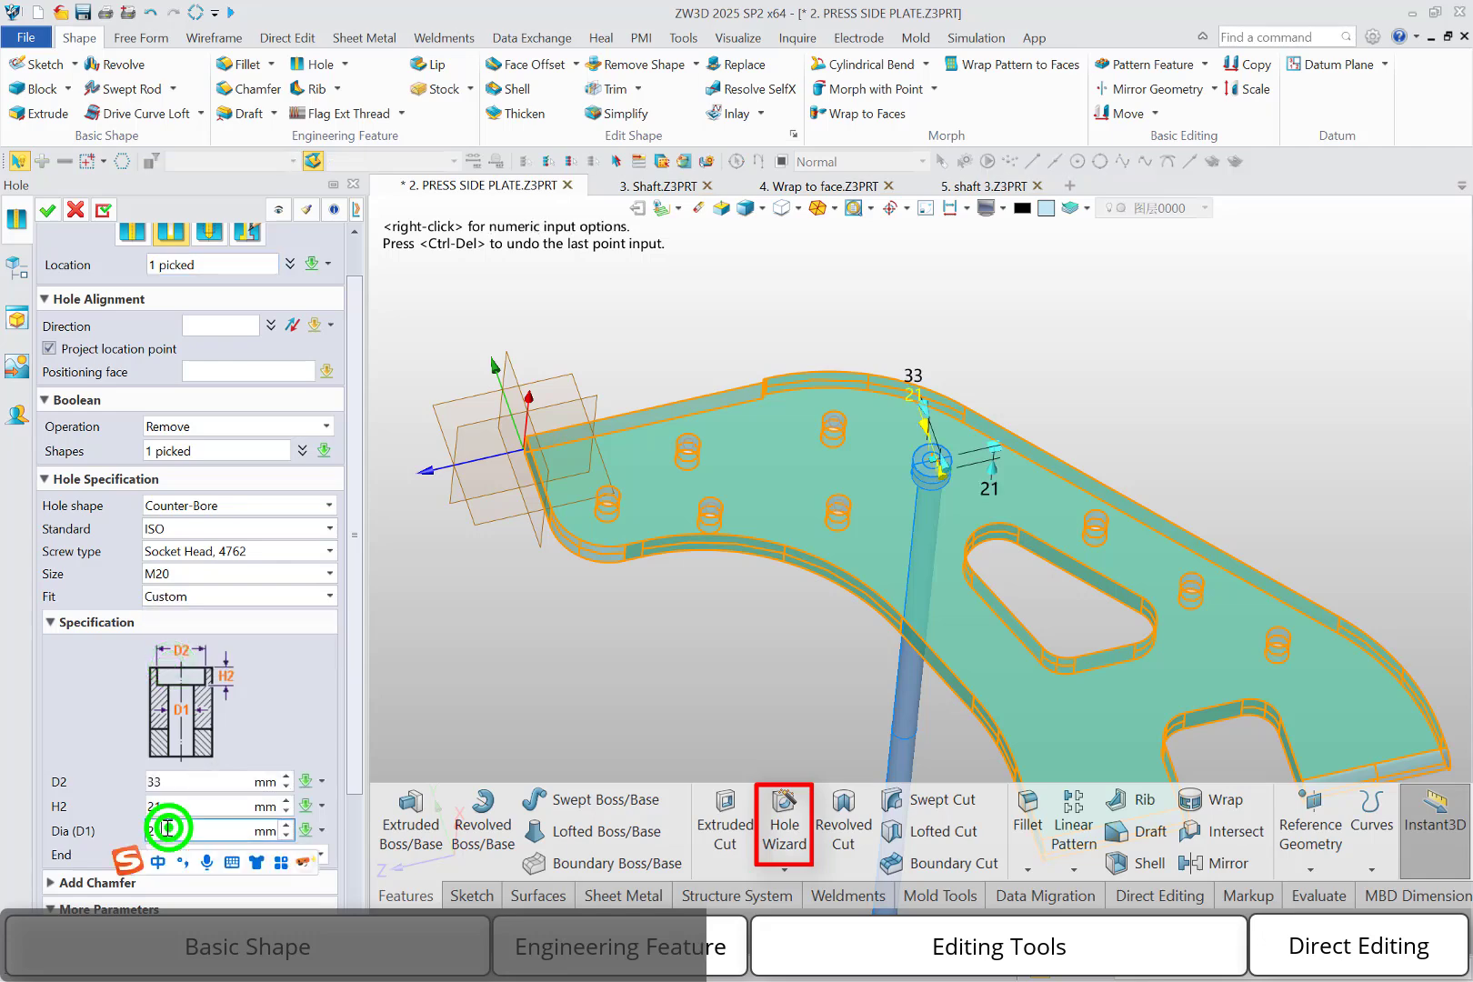
pyautogui.moveTo(167, 828); pyautogui.dragTo(156, 830)
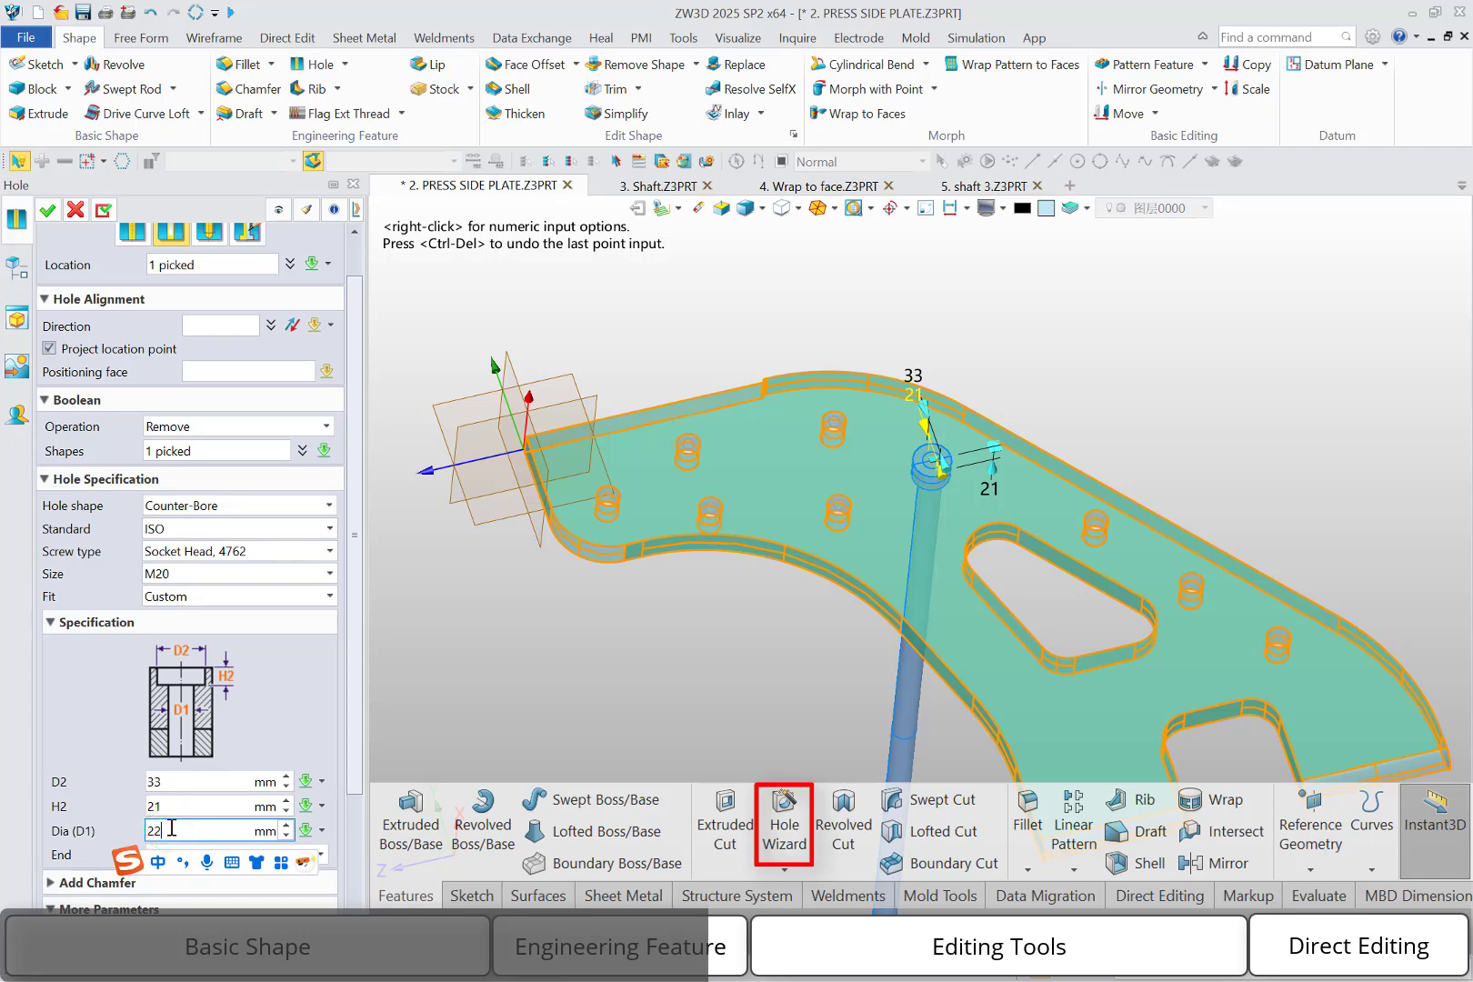
pyautogui.write('2')
pyautogui.click(190, 806)
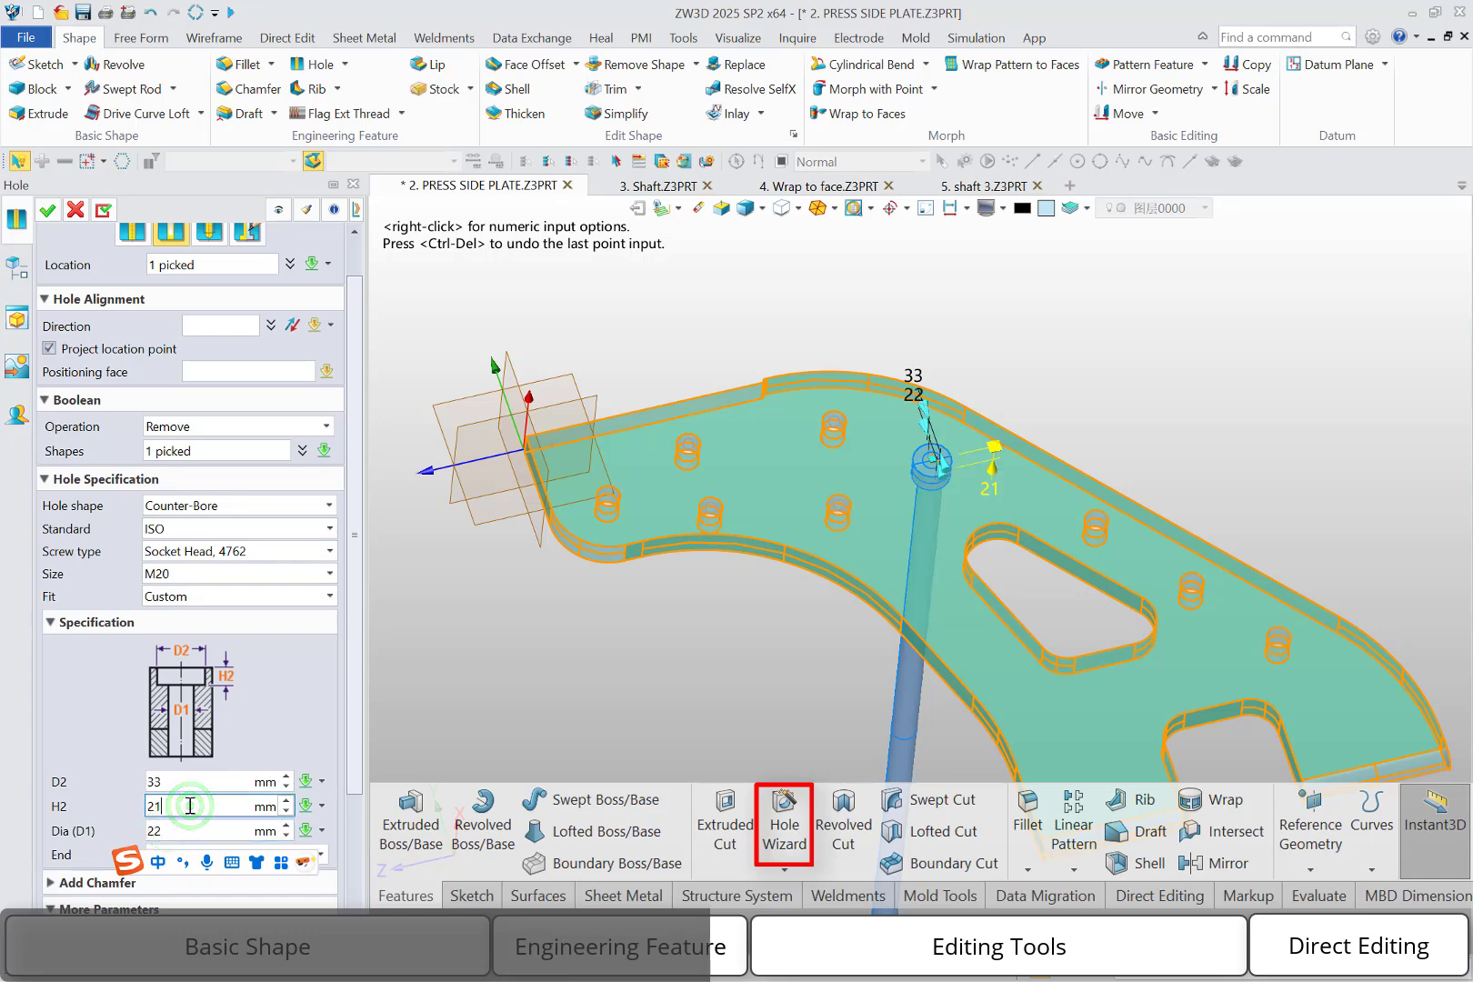
pyautogui.click(48, 209)
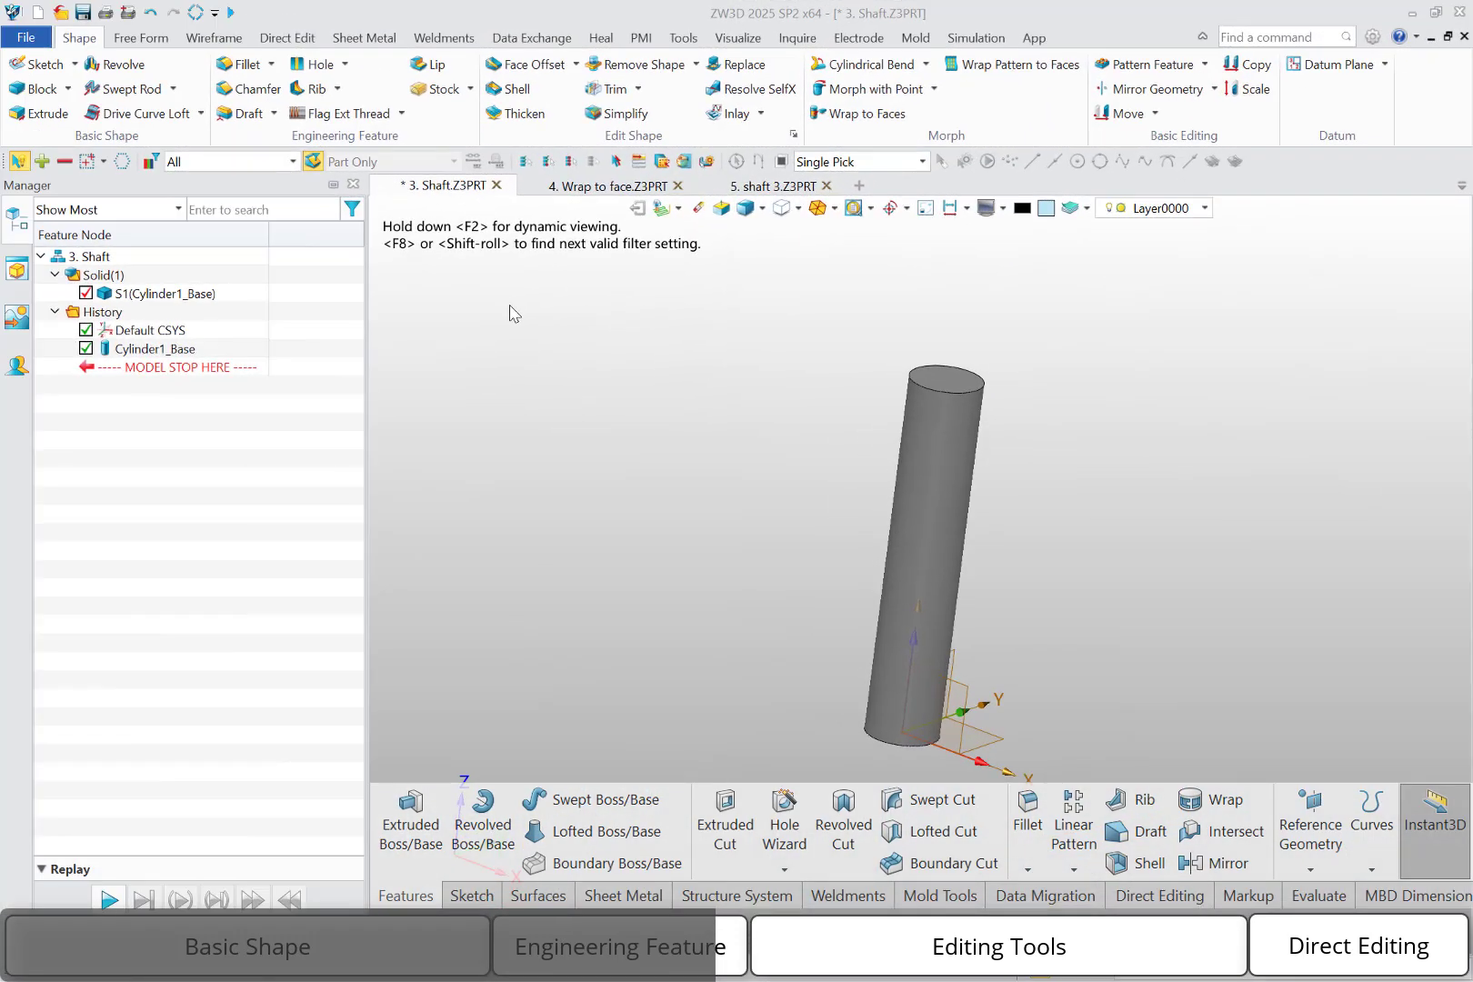
# Start an external flag thread on the shaft, picking its cylindrical face near both the upper and lower ends
pyautogui.click(365, 123)
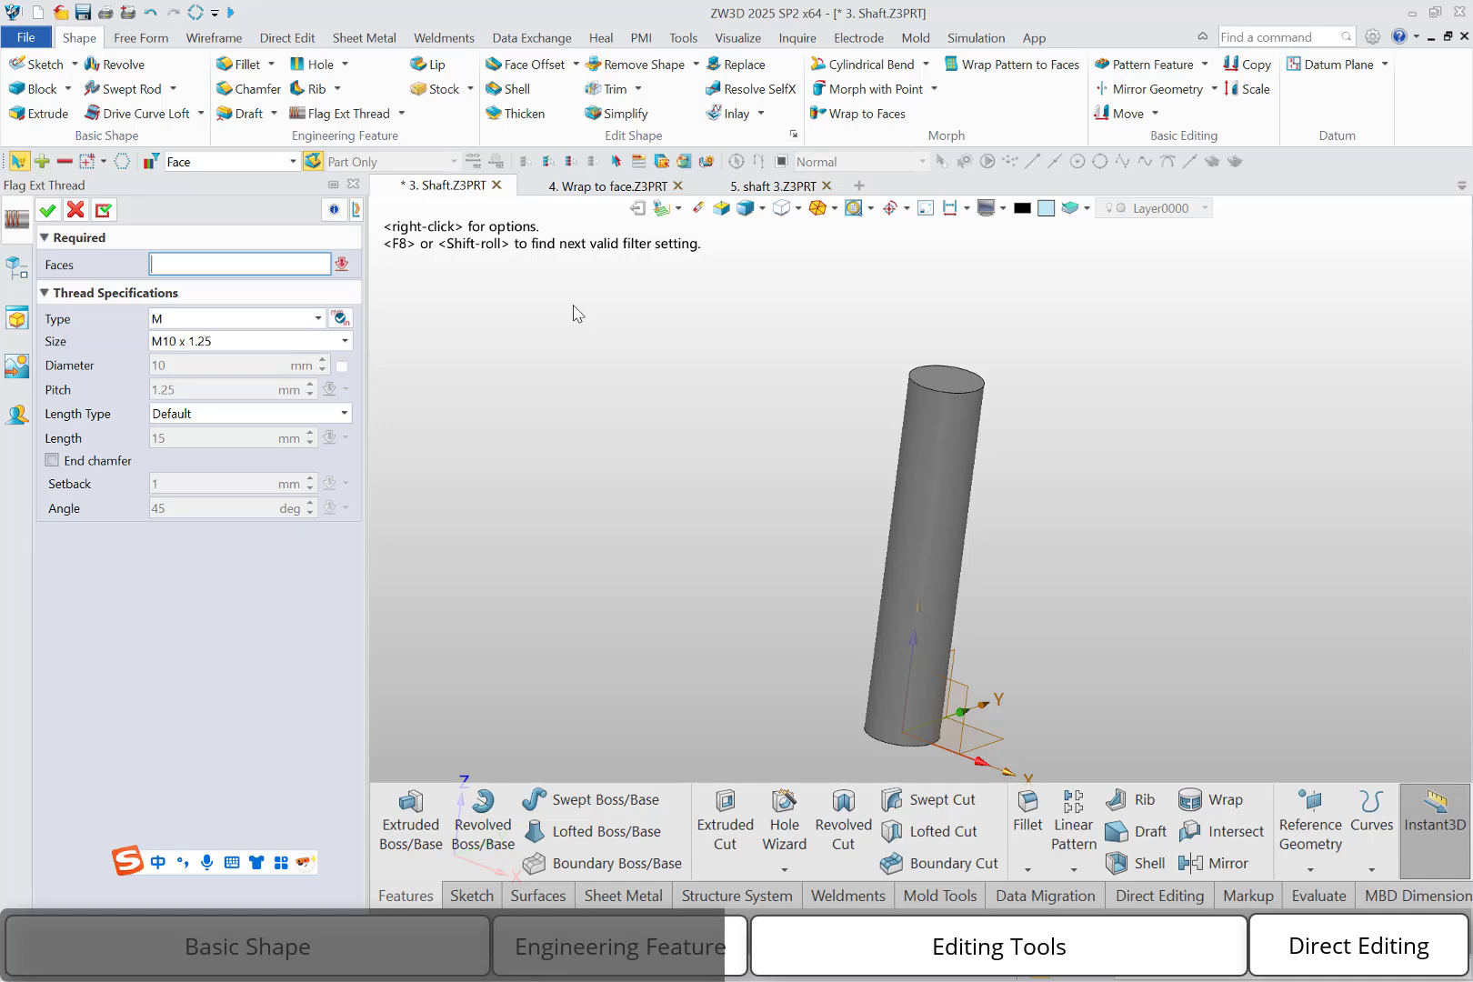
pyautogui.click(951, 420)
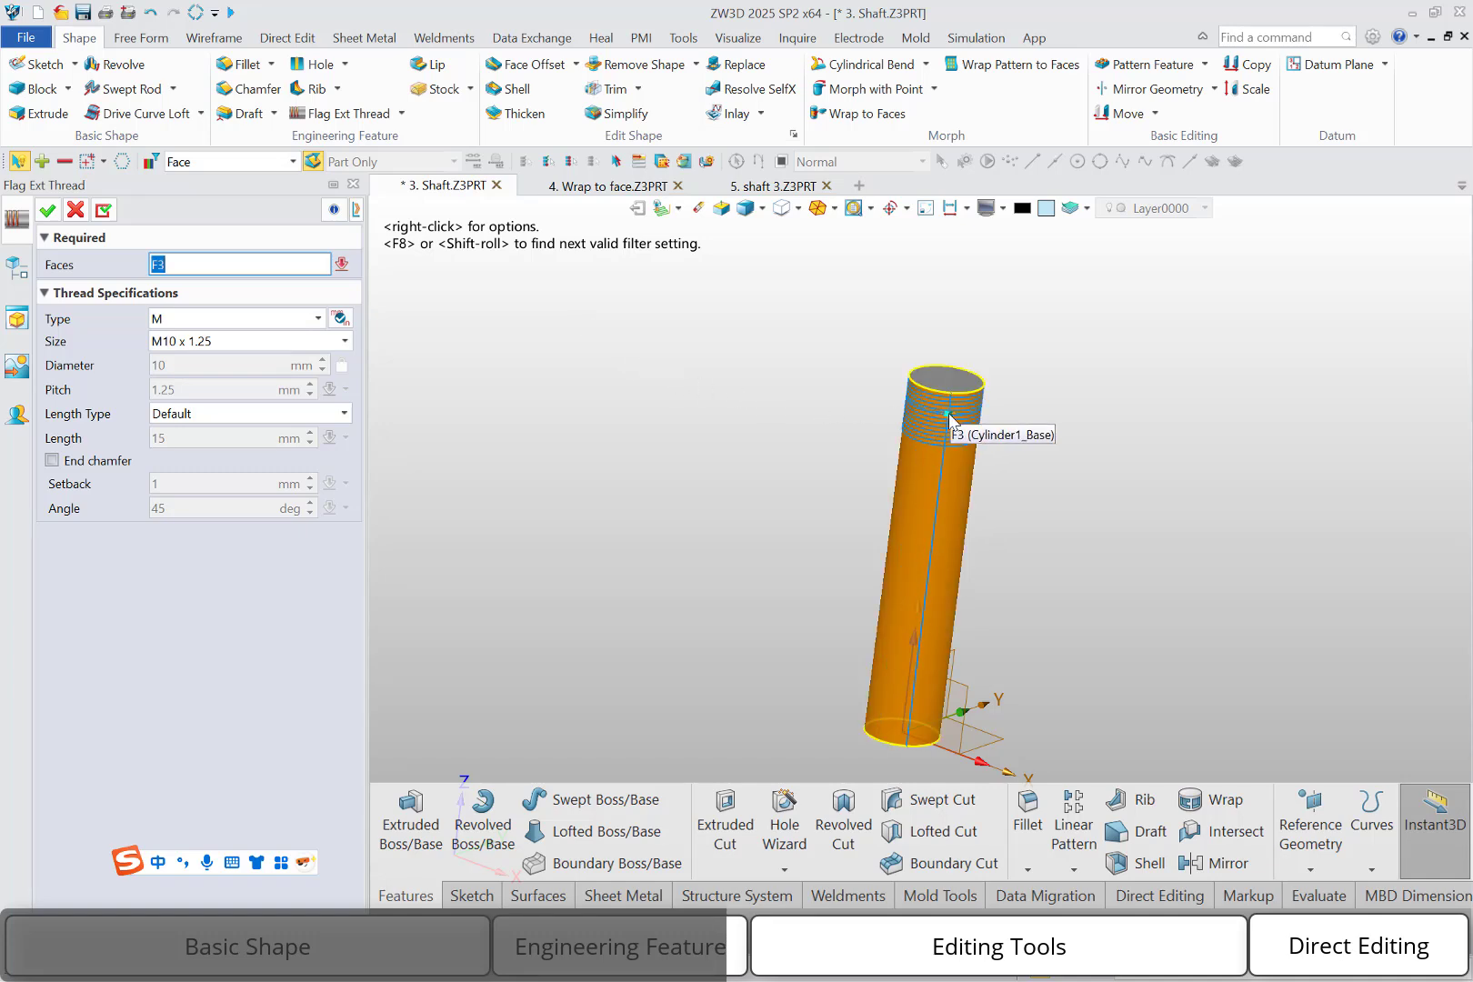
pyautogui.click(950, 420)
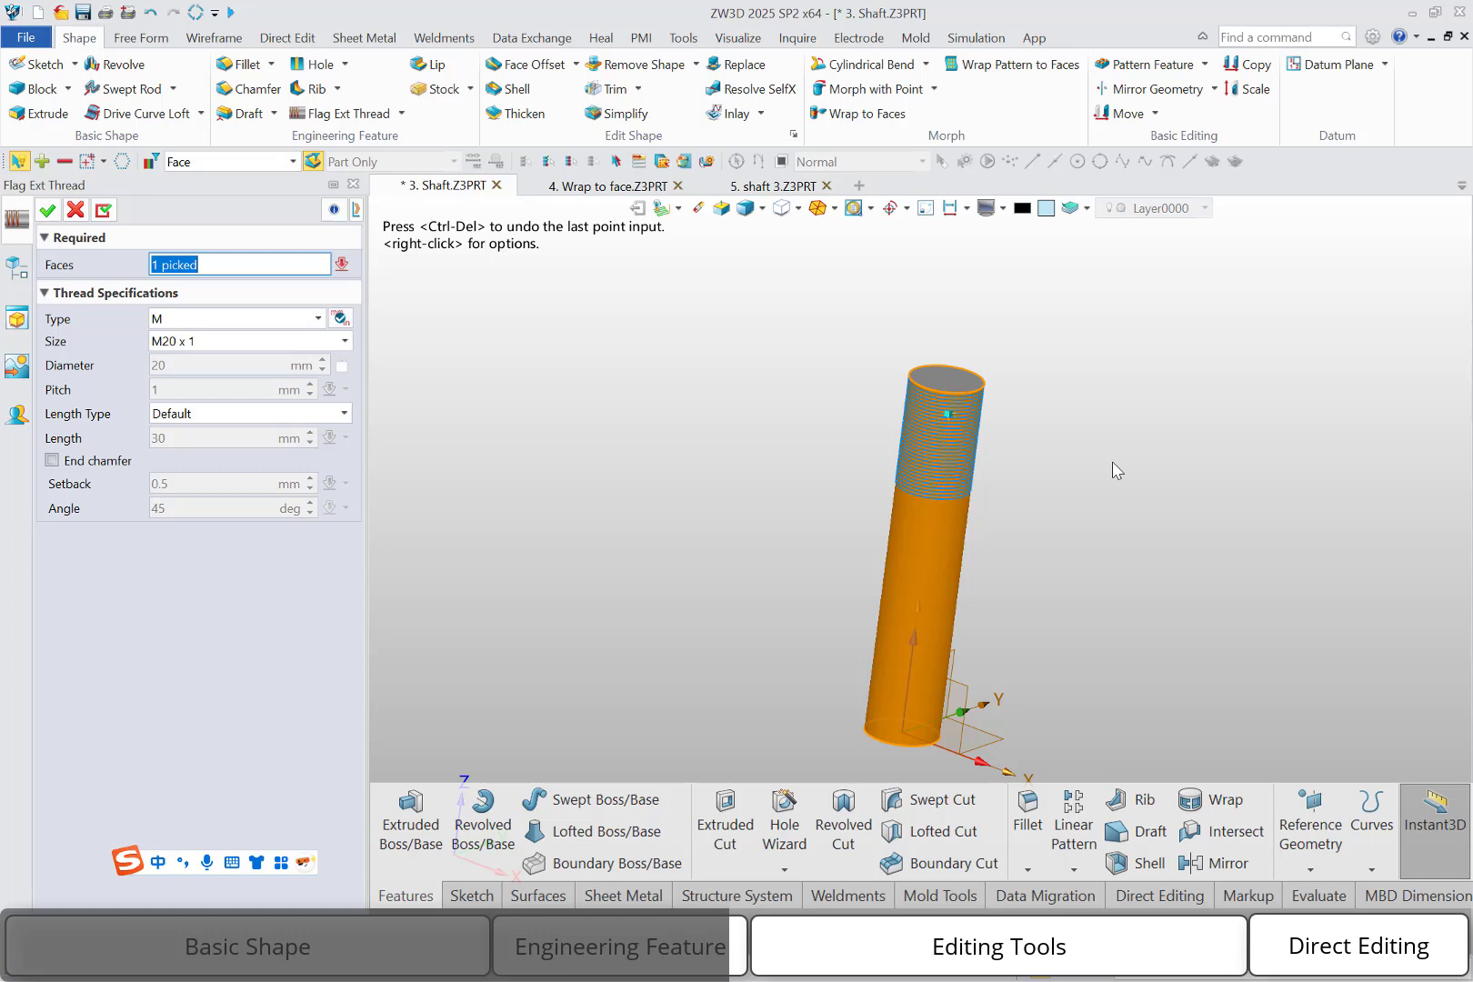
pyautogui.click(887, 718)
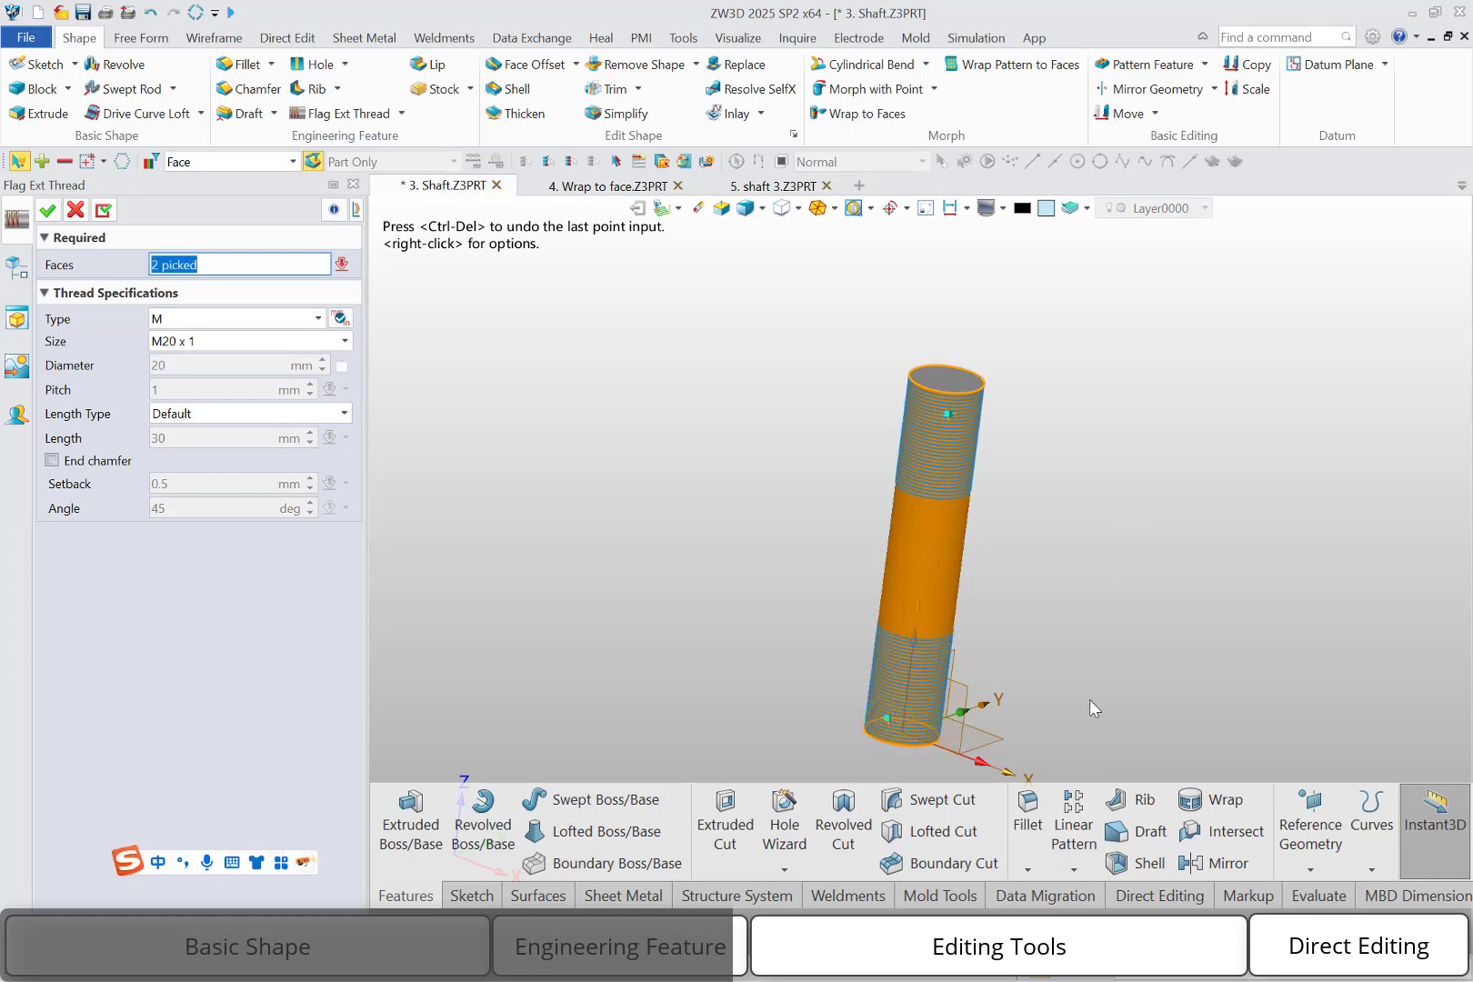
# Create M20 x 1 threads on both shaft ends with a 1.0xDiameter length and an end chamfer
pyautogui.click(310, 344)
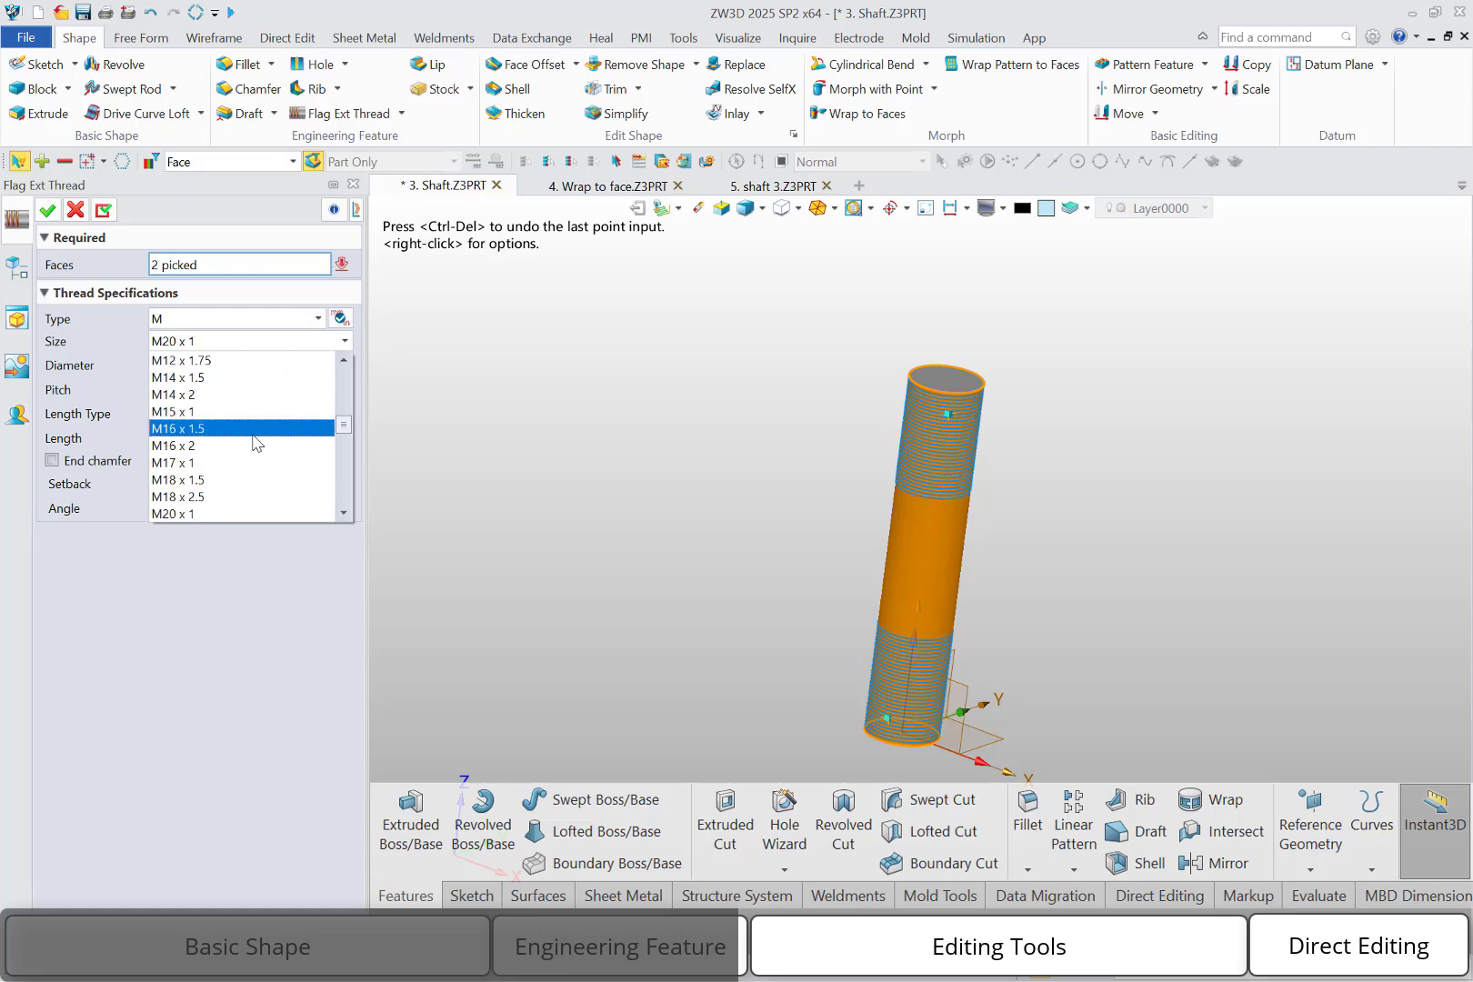
pyautogui.click(227, 512)
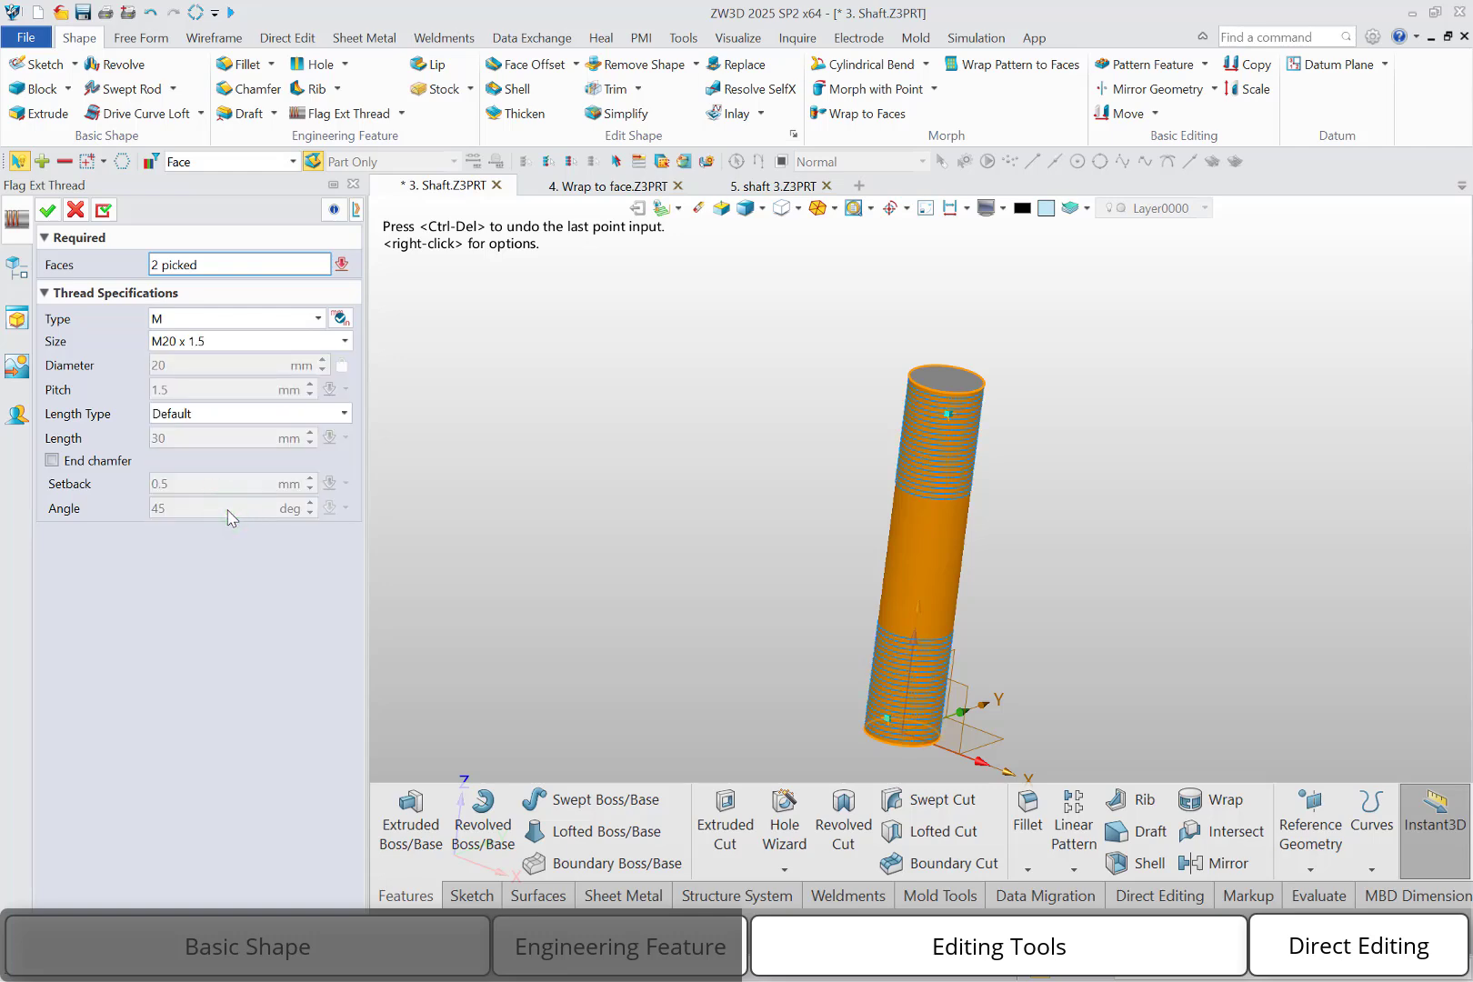
pyautogui.click(234, 416)
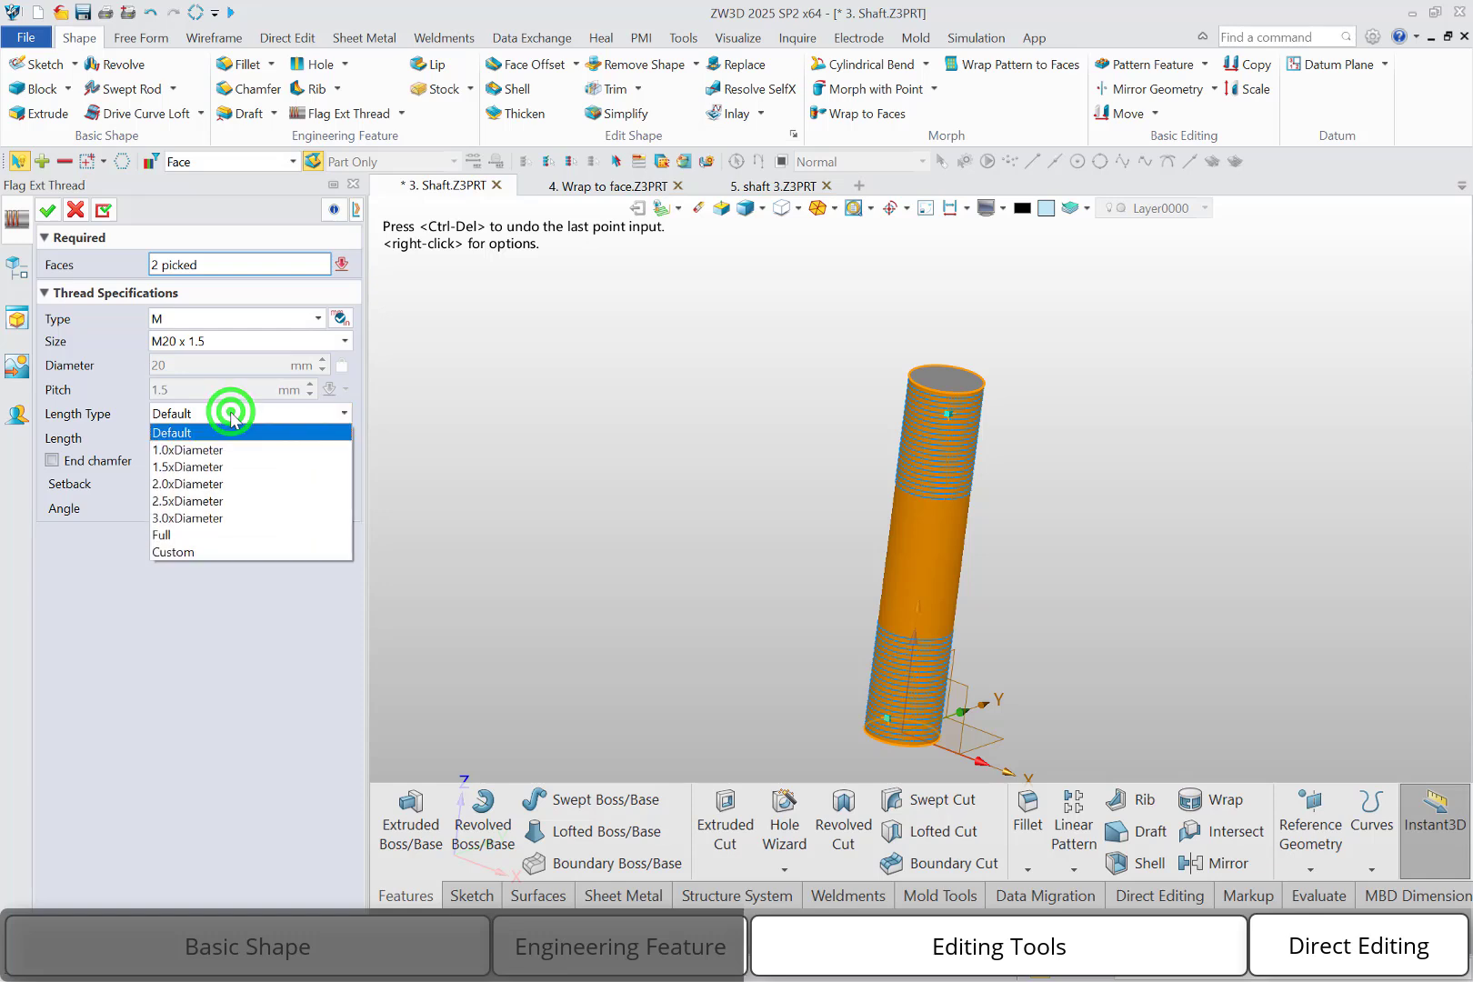
pyautogui.click(220, 452)
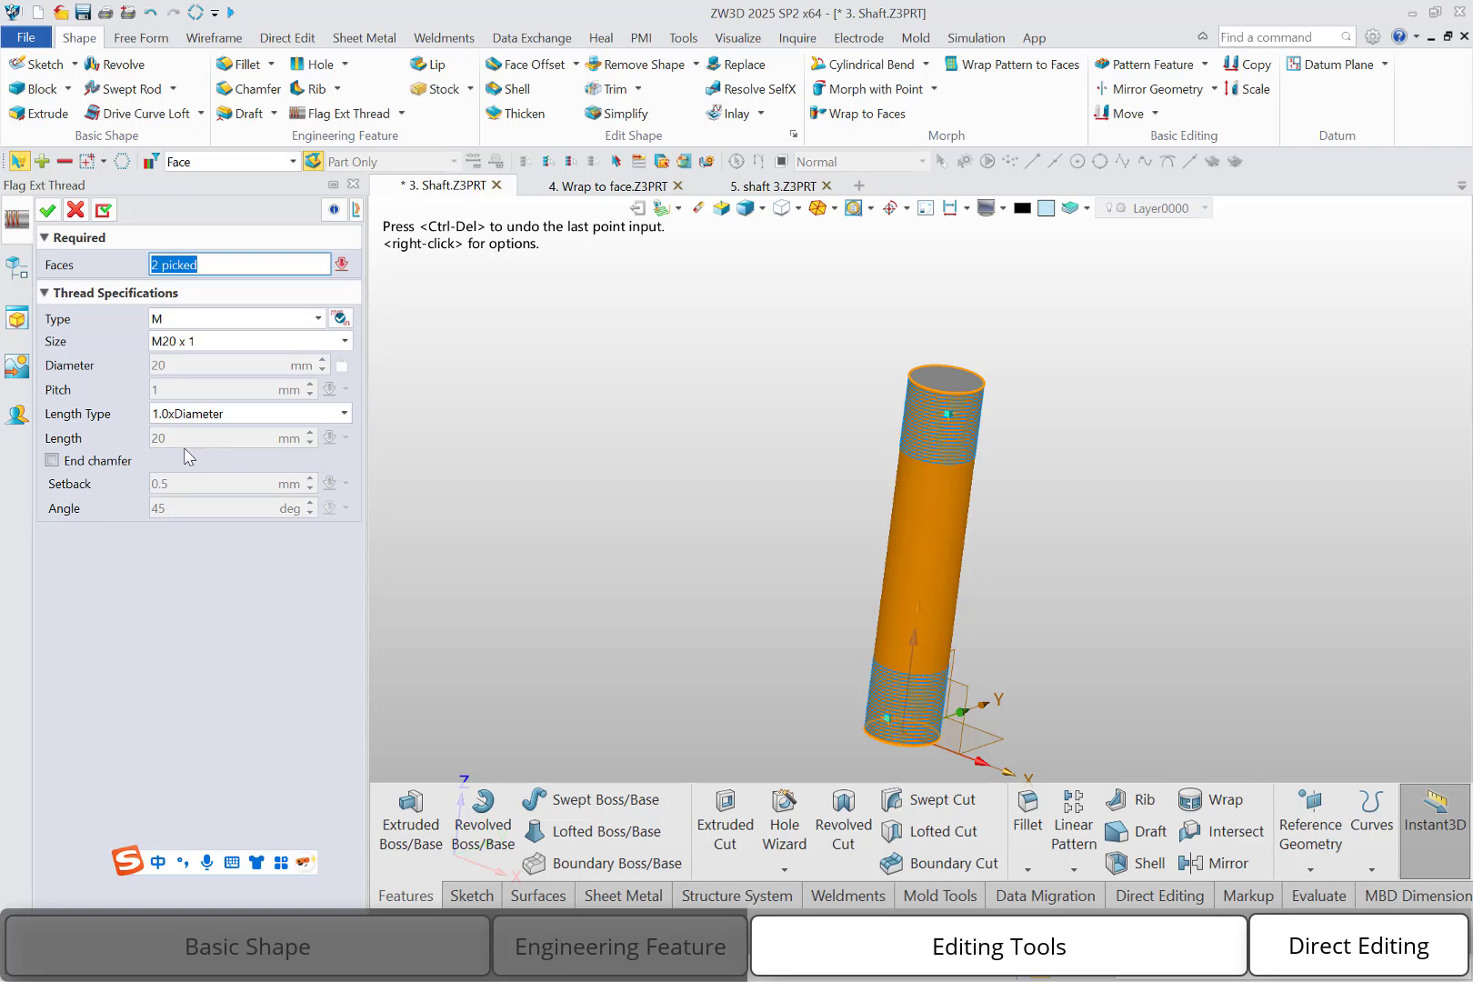
pyautogui.click(104, 462)
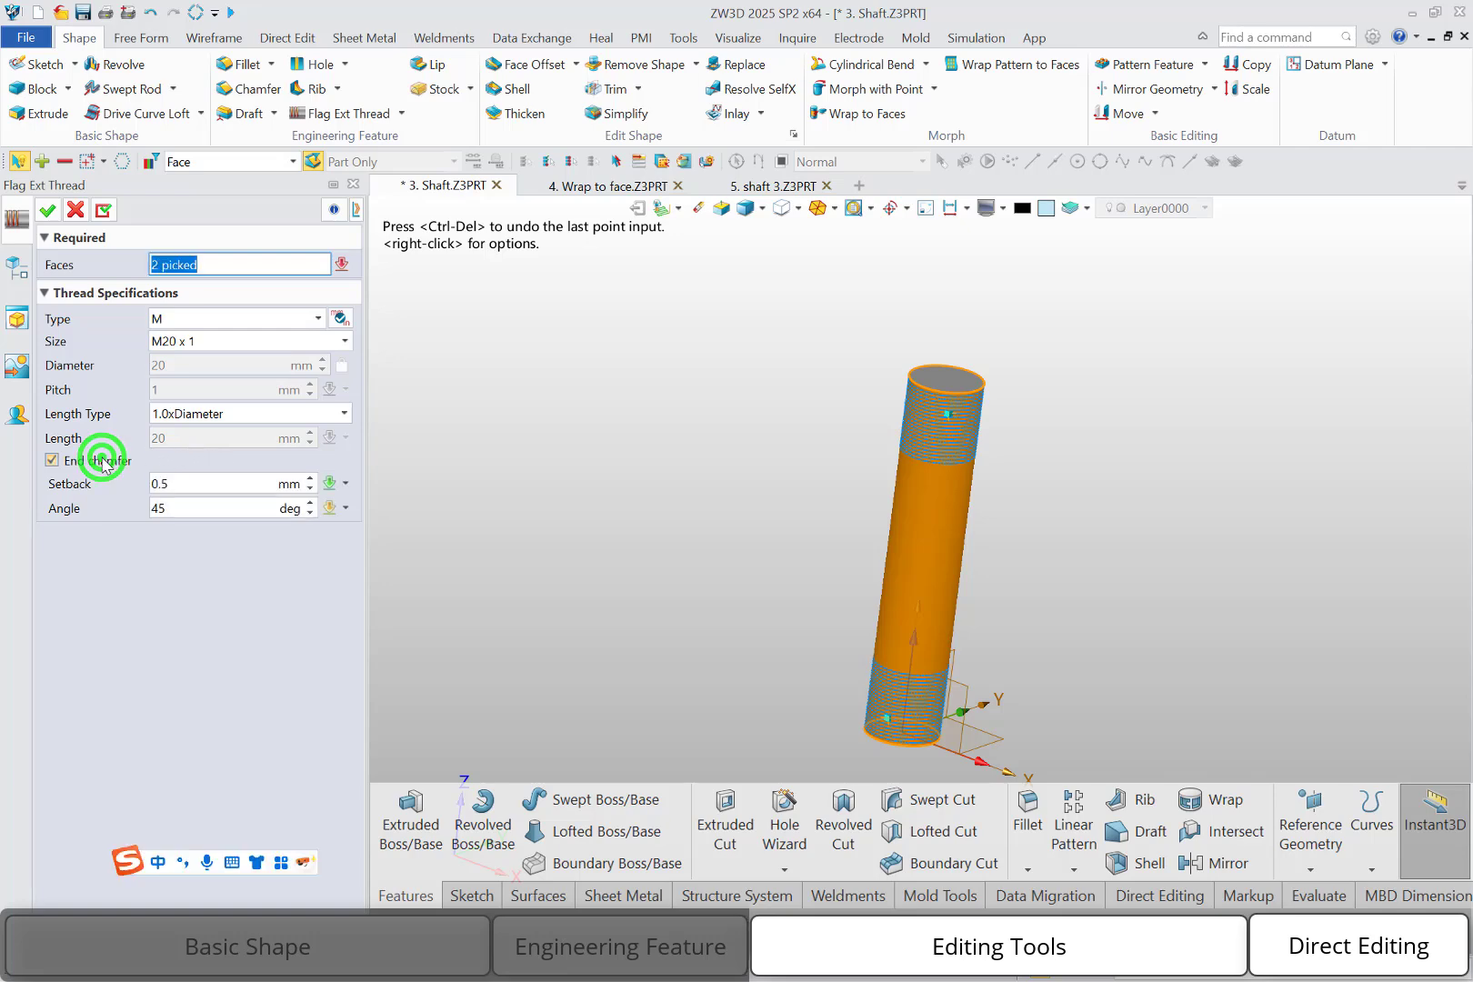
pyautogui.click(47, 210)
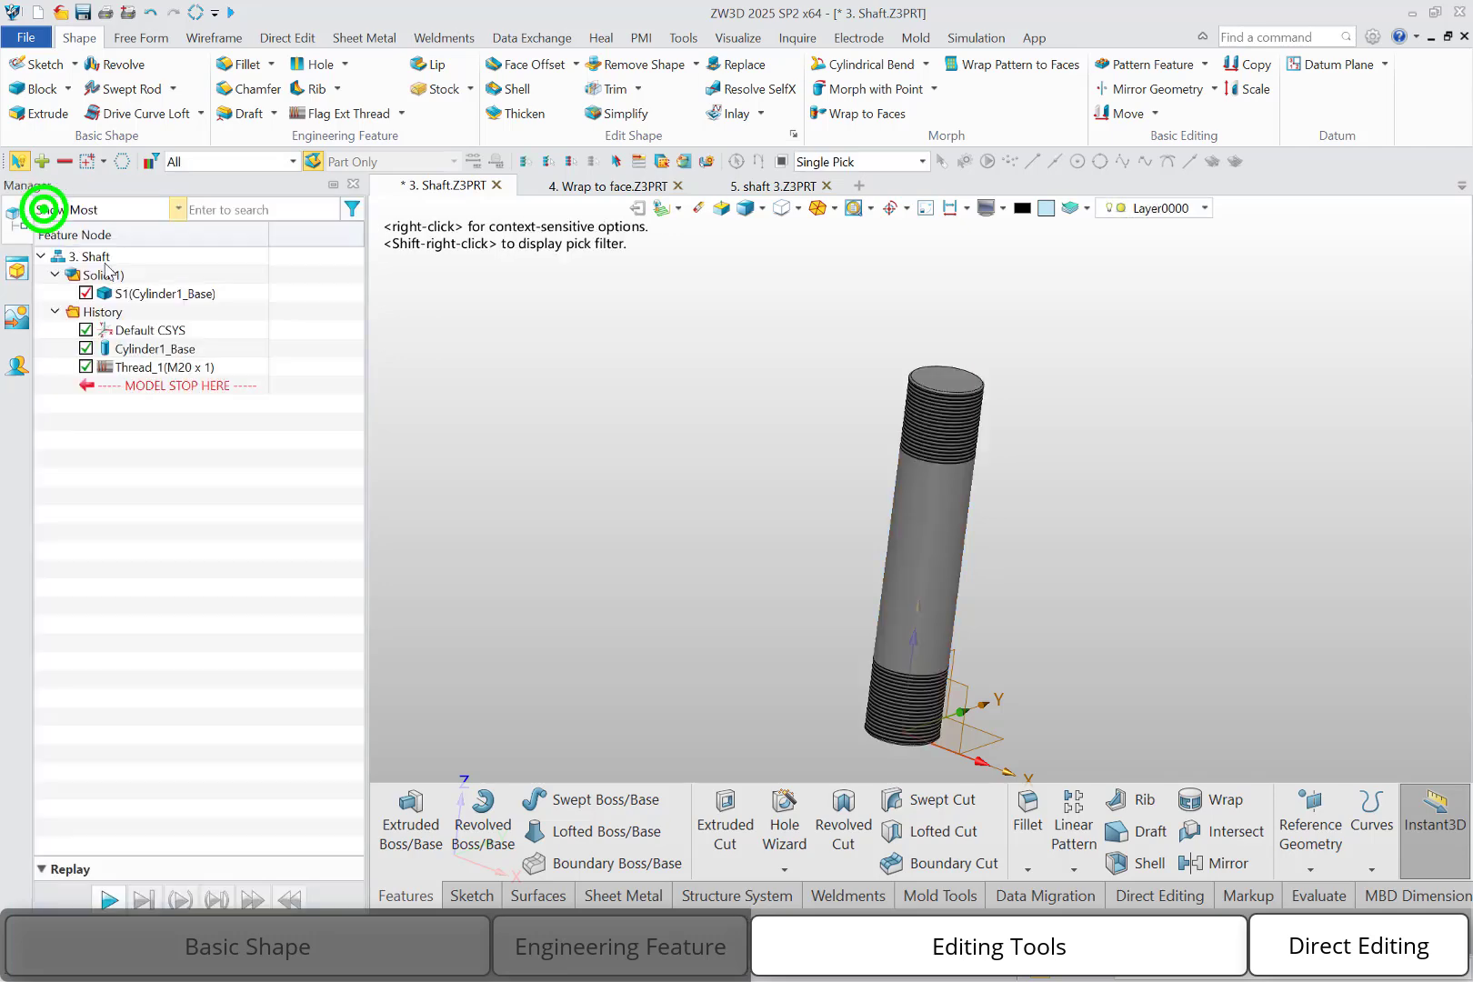
pyautogui.scroll(1, 735, 470)
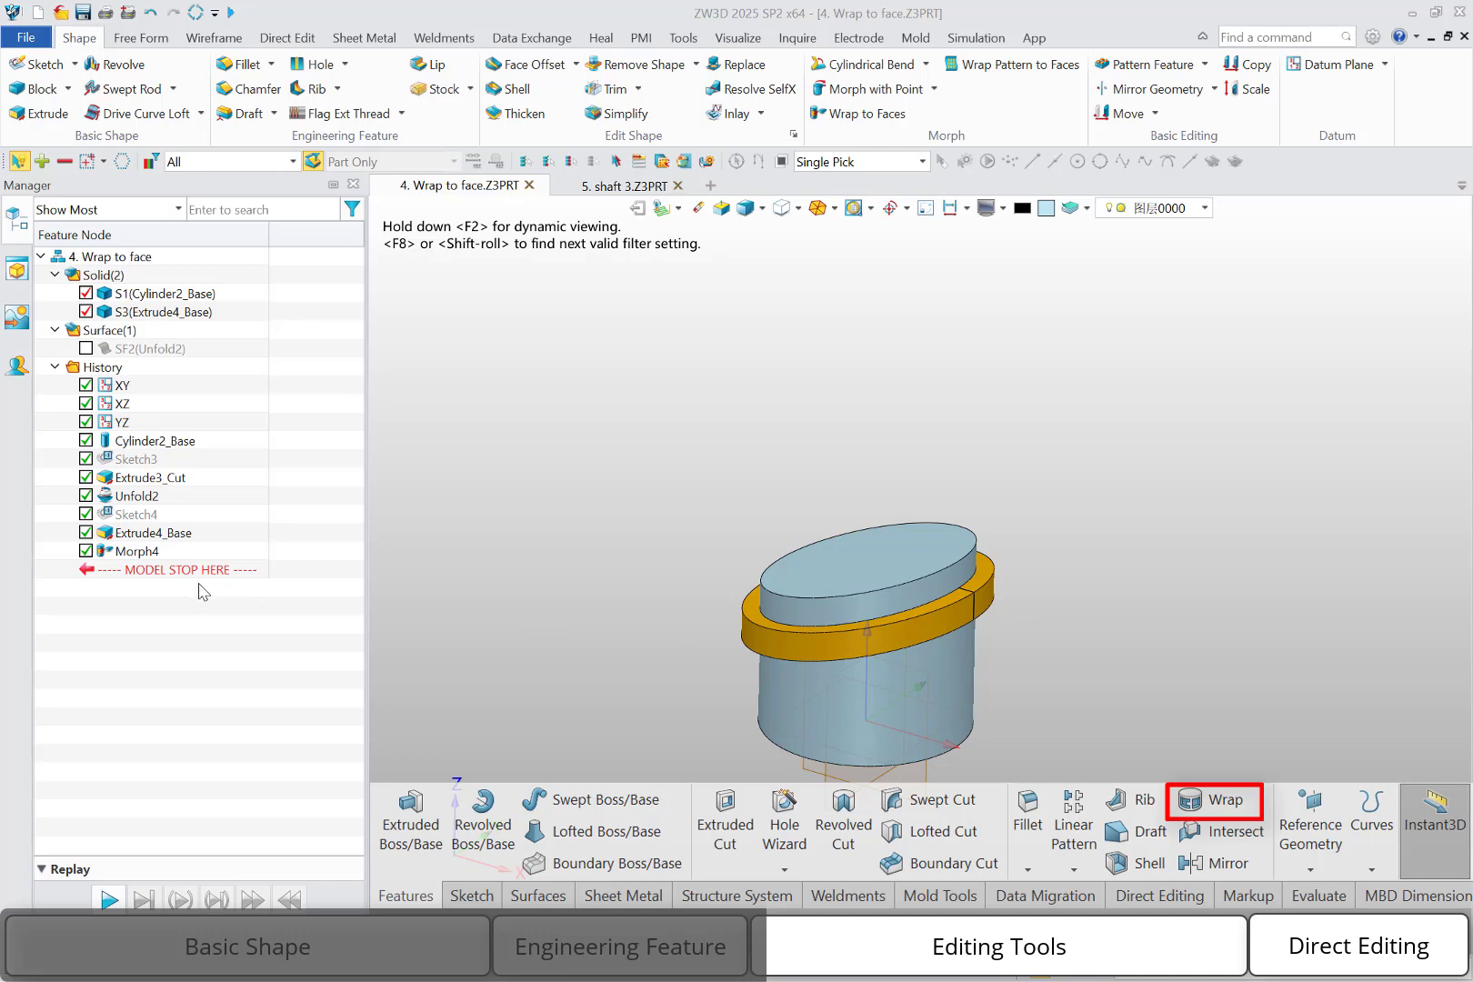
# Roll the history back to just after Extrude3_Cut and unfold the cylinder's side face to a plane, with the origin at 35.5,0,68
pyautogui.moveTo(184, 569); pyautogui.dragTo(191, 490)
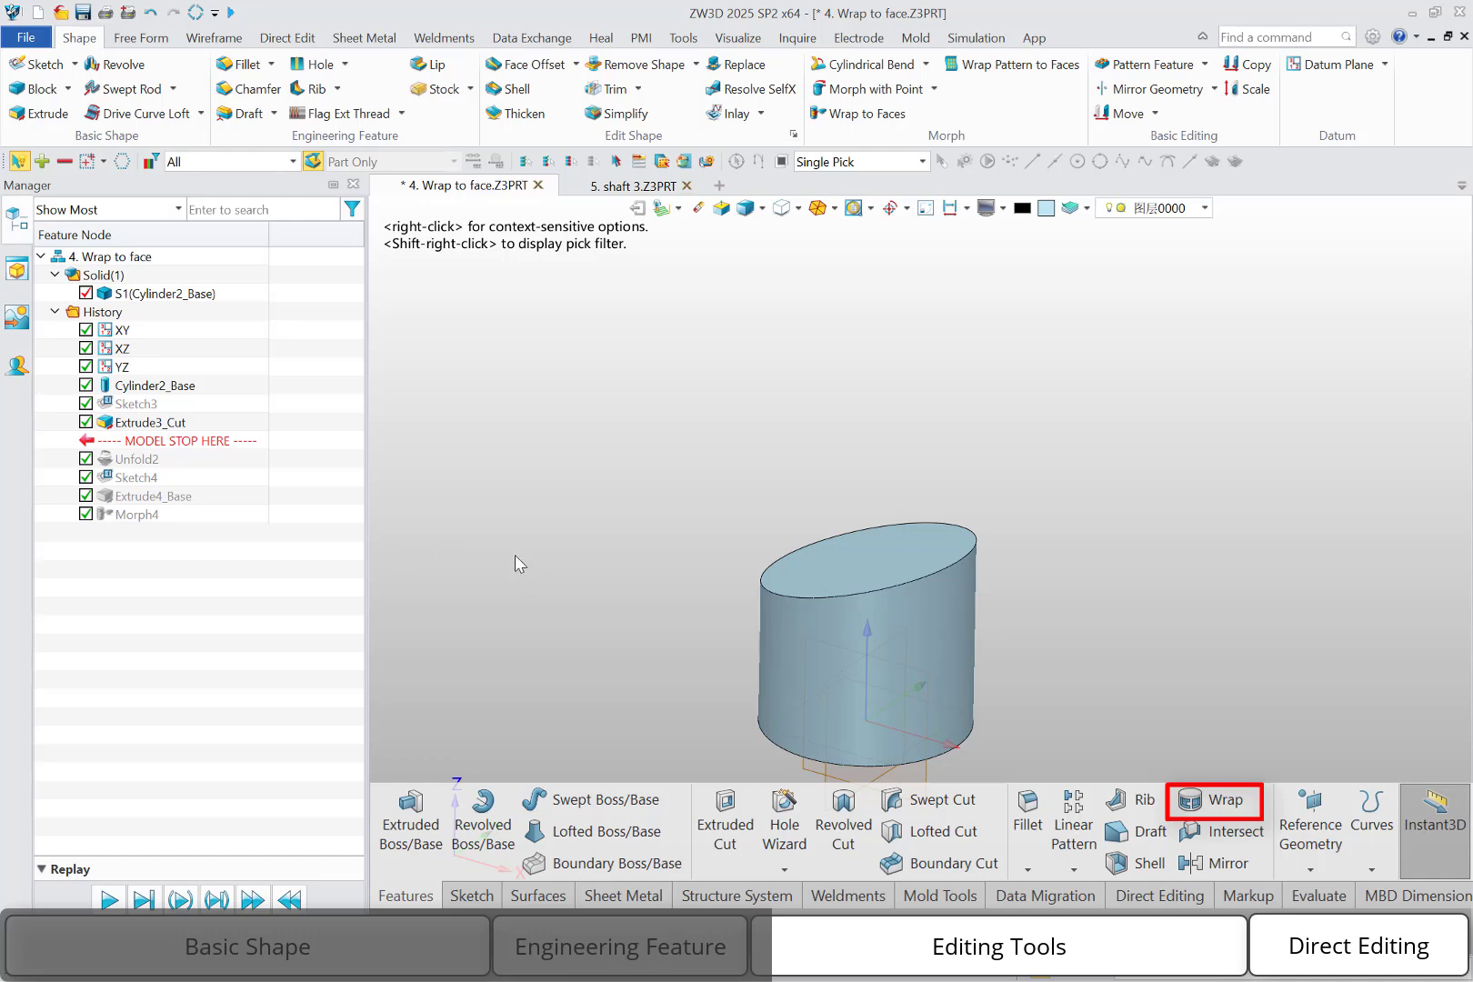
pyautogui.click(146, 40)
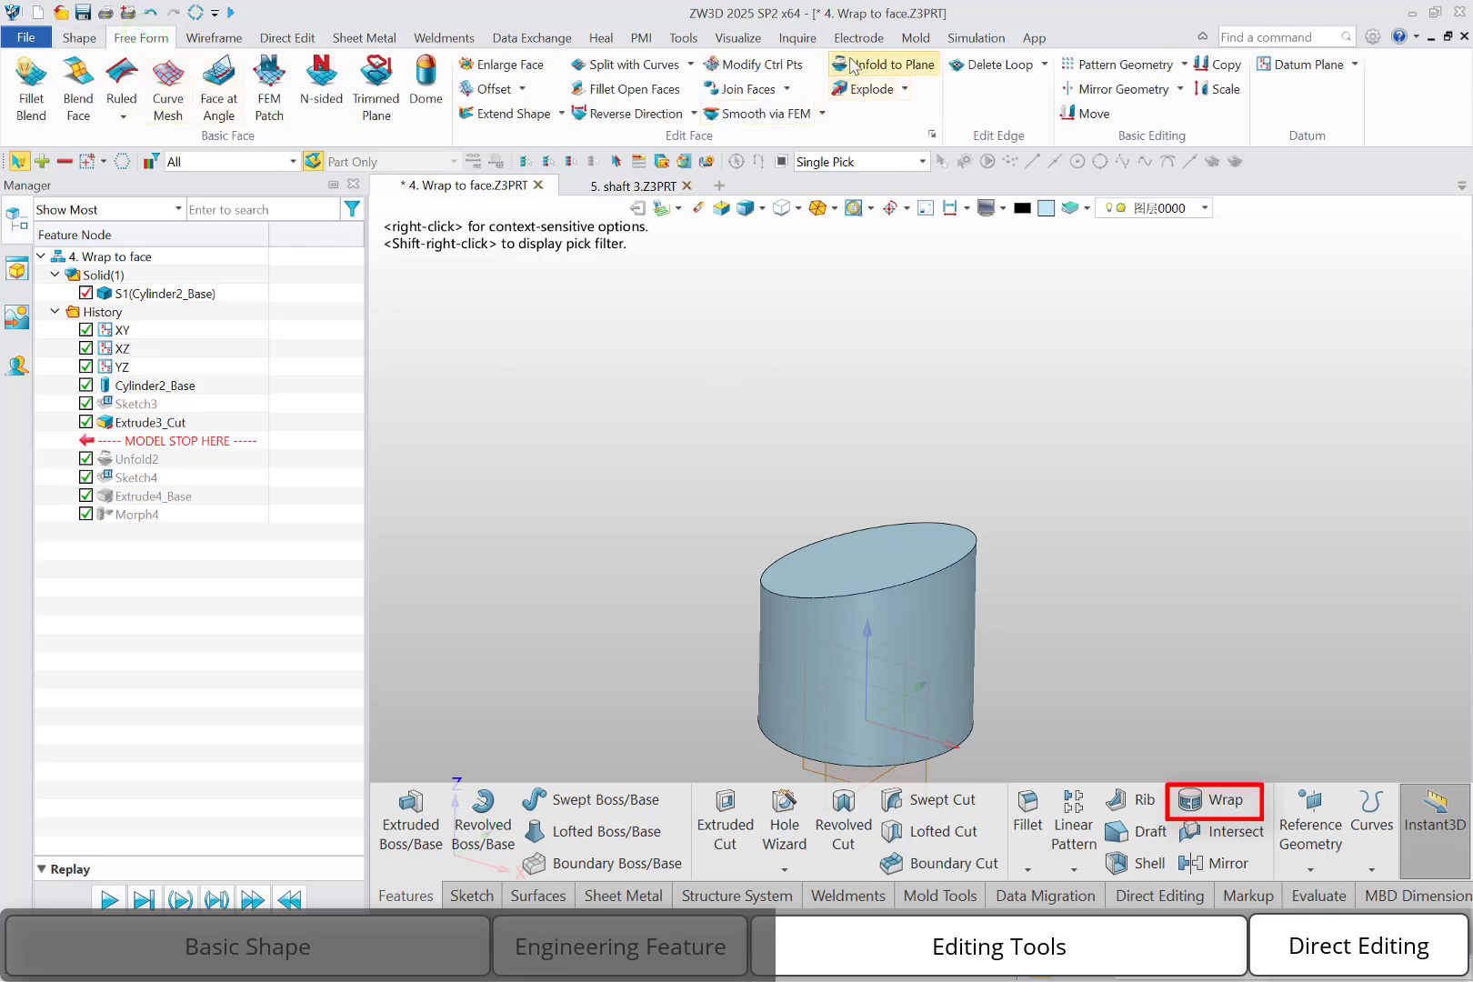
pyautogui.click(853, 66)
pyautogui.click(818, 687)
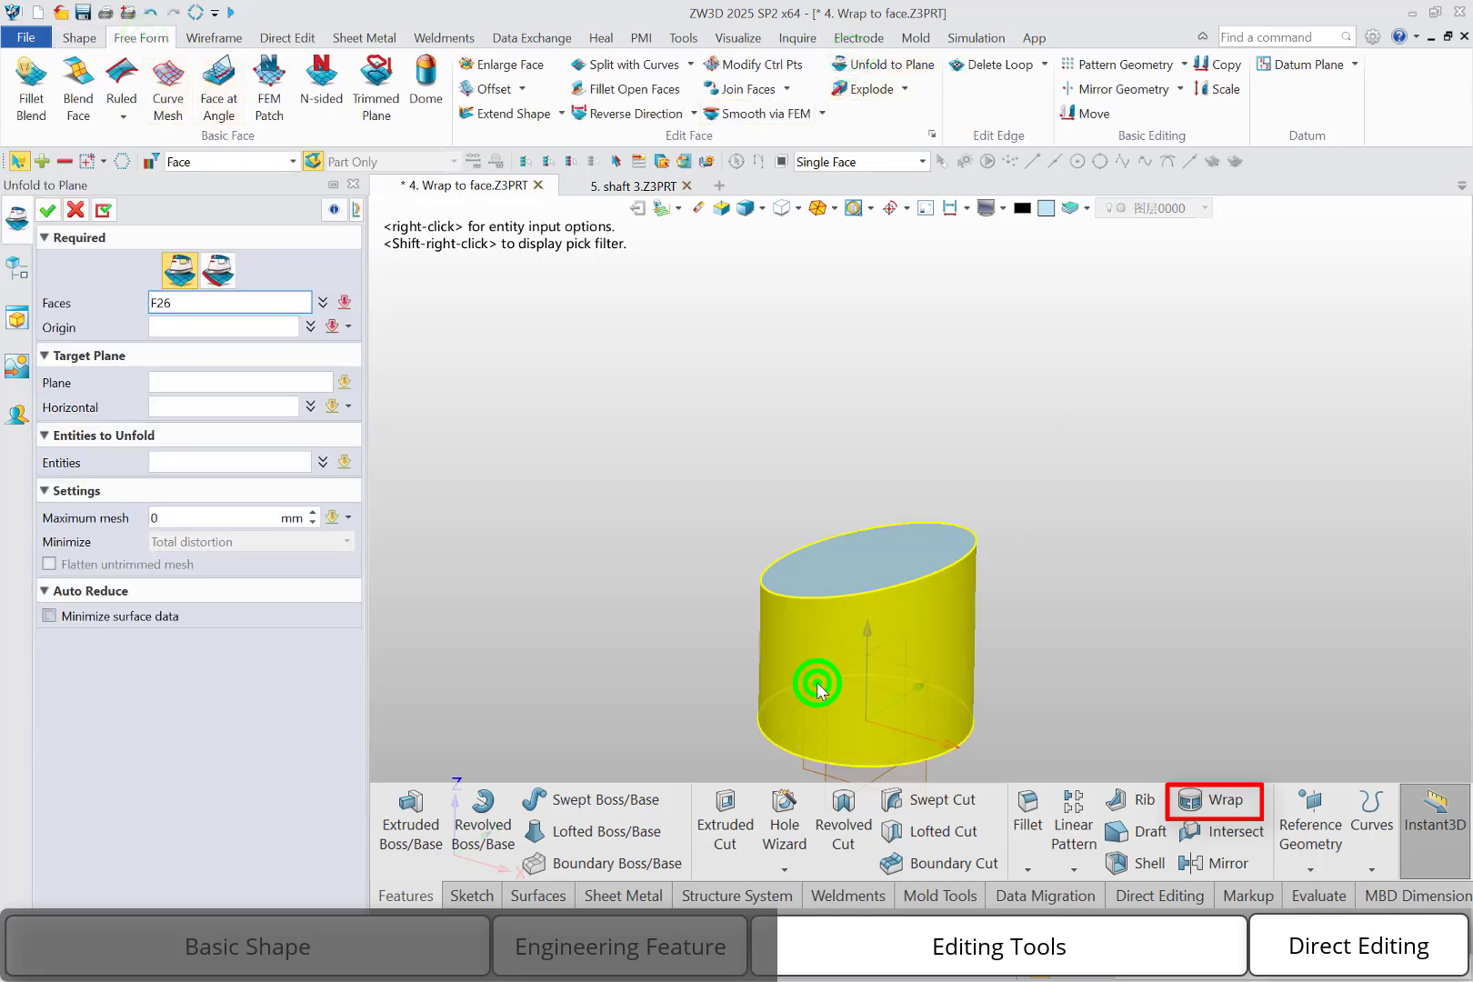
pyautogui.click(200, 326)
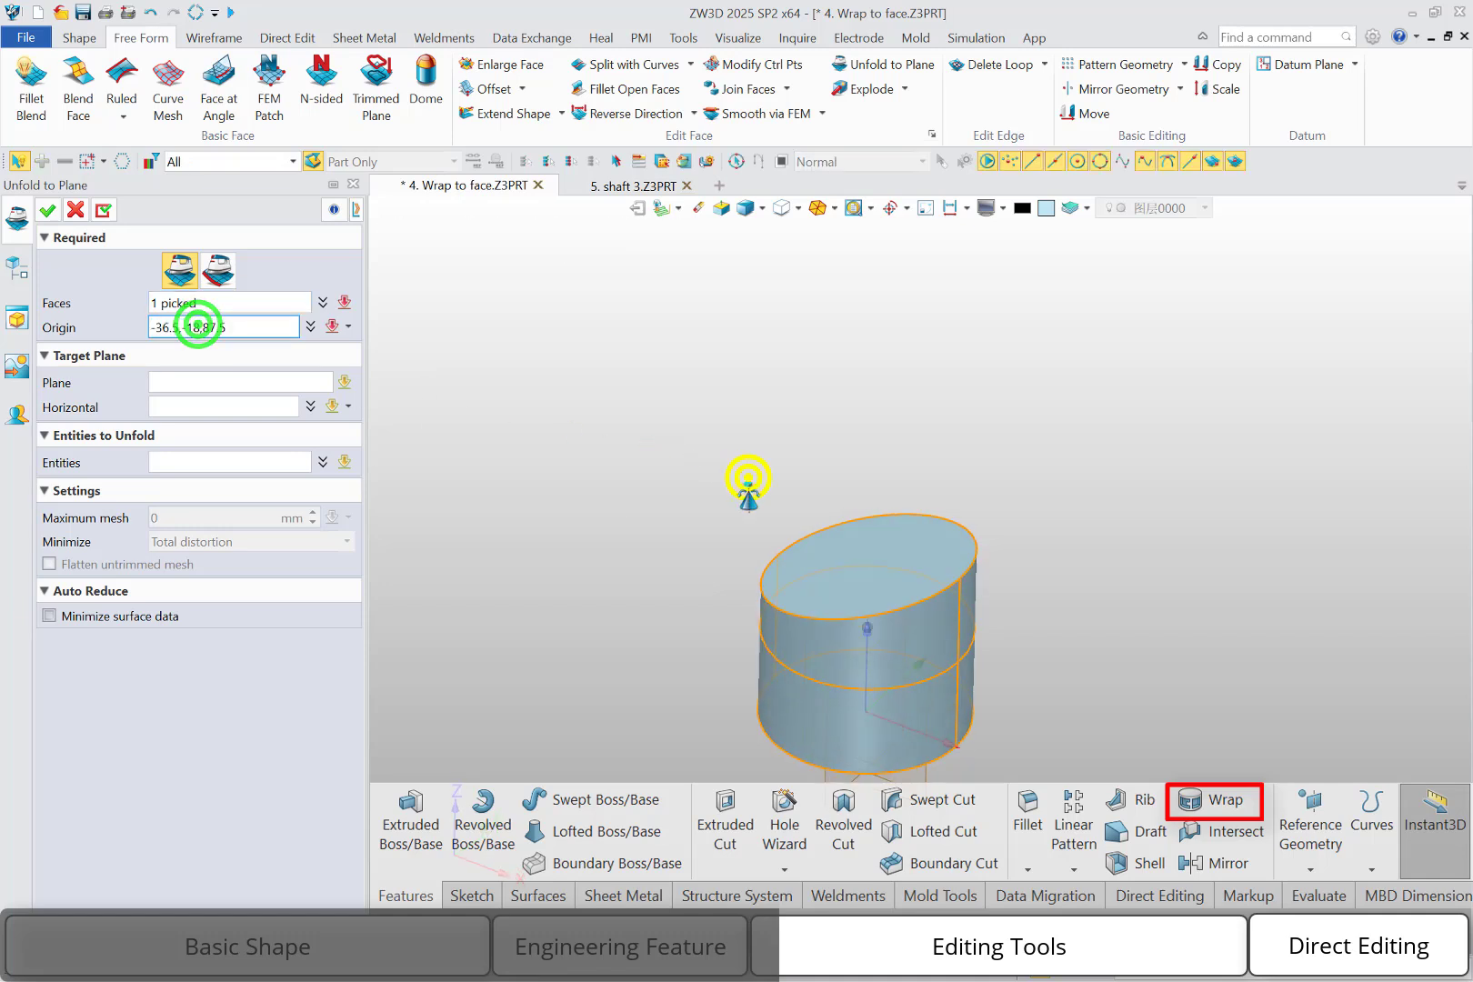
pyautogui.click(961, 596)
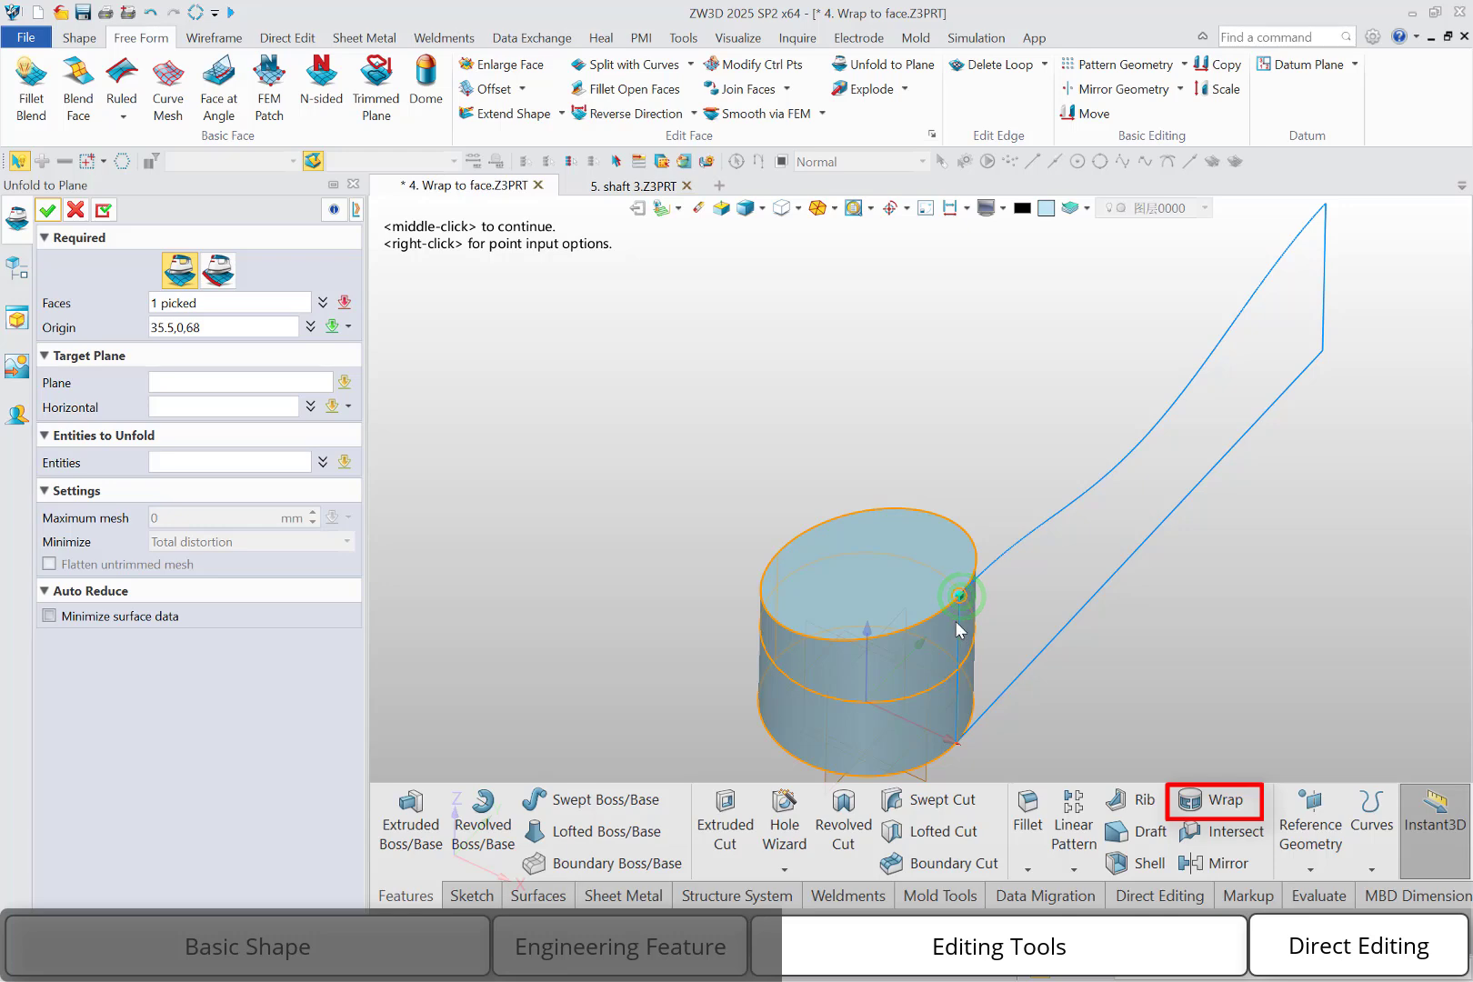
pyautogui.click(45, 213)
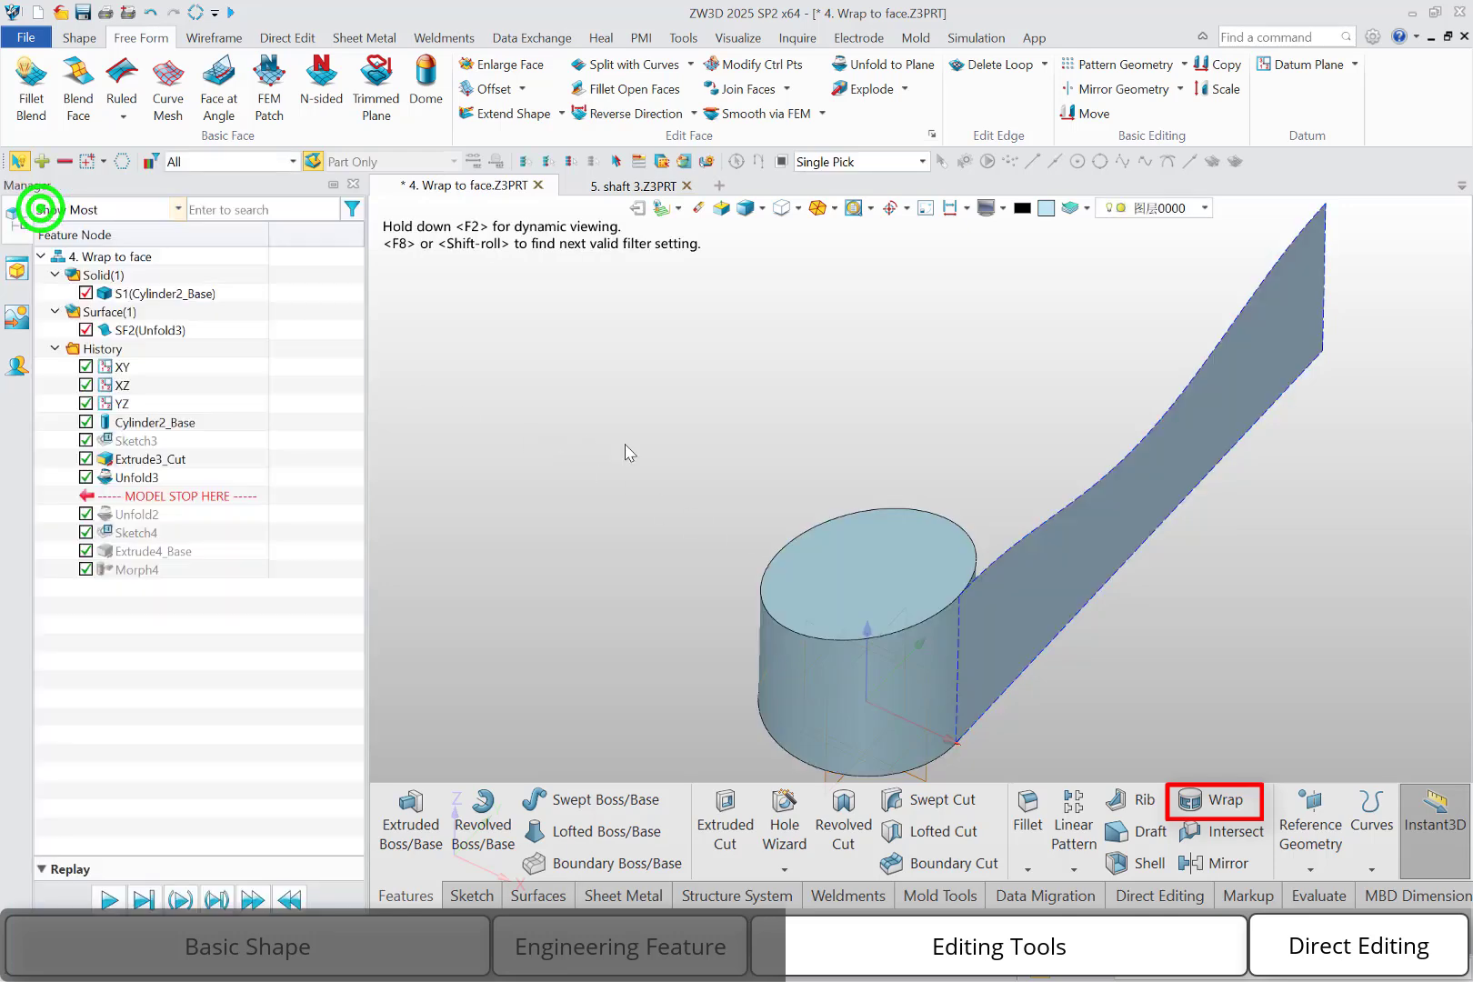
# Open a new sketch on the flat unfolded surface, keeping the default orientation
pyautogui.moveTo(621, 423); pyautogui.dragTo(558, 415, button='middle')
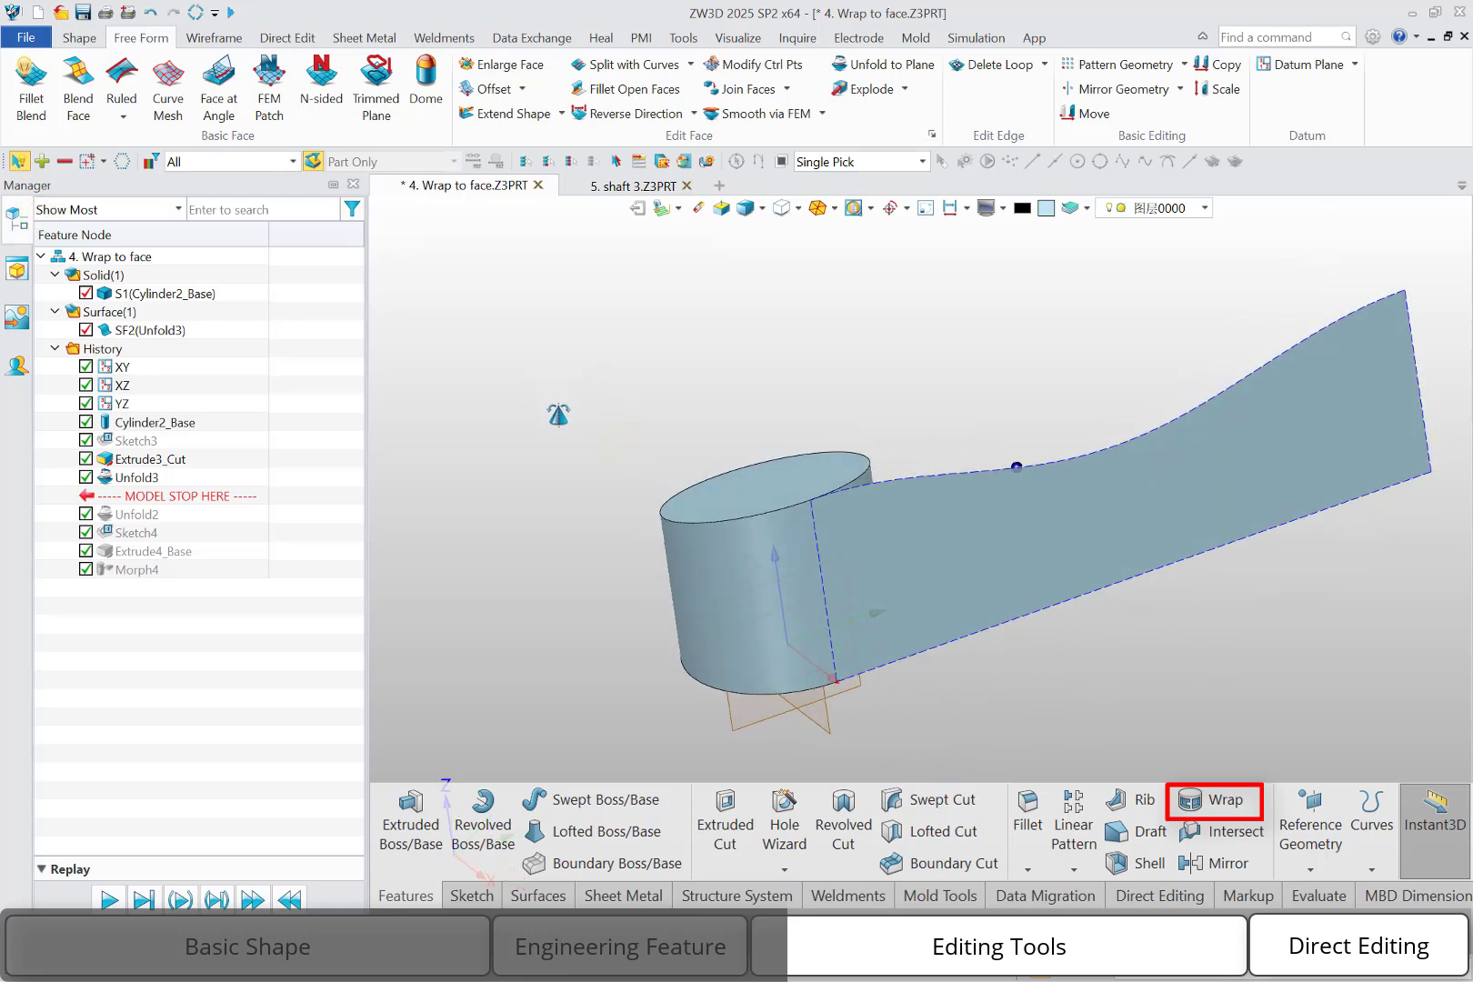
pyautogui.rightClick(939, 533)
pyautogui.click(952, 520)
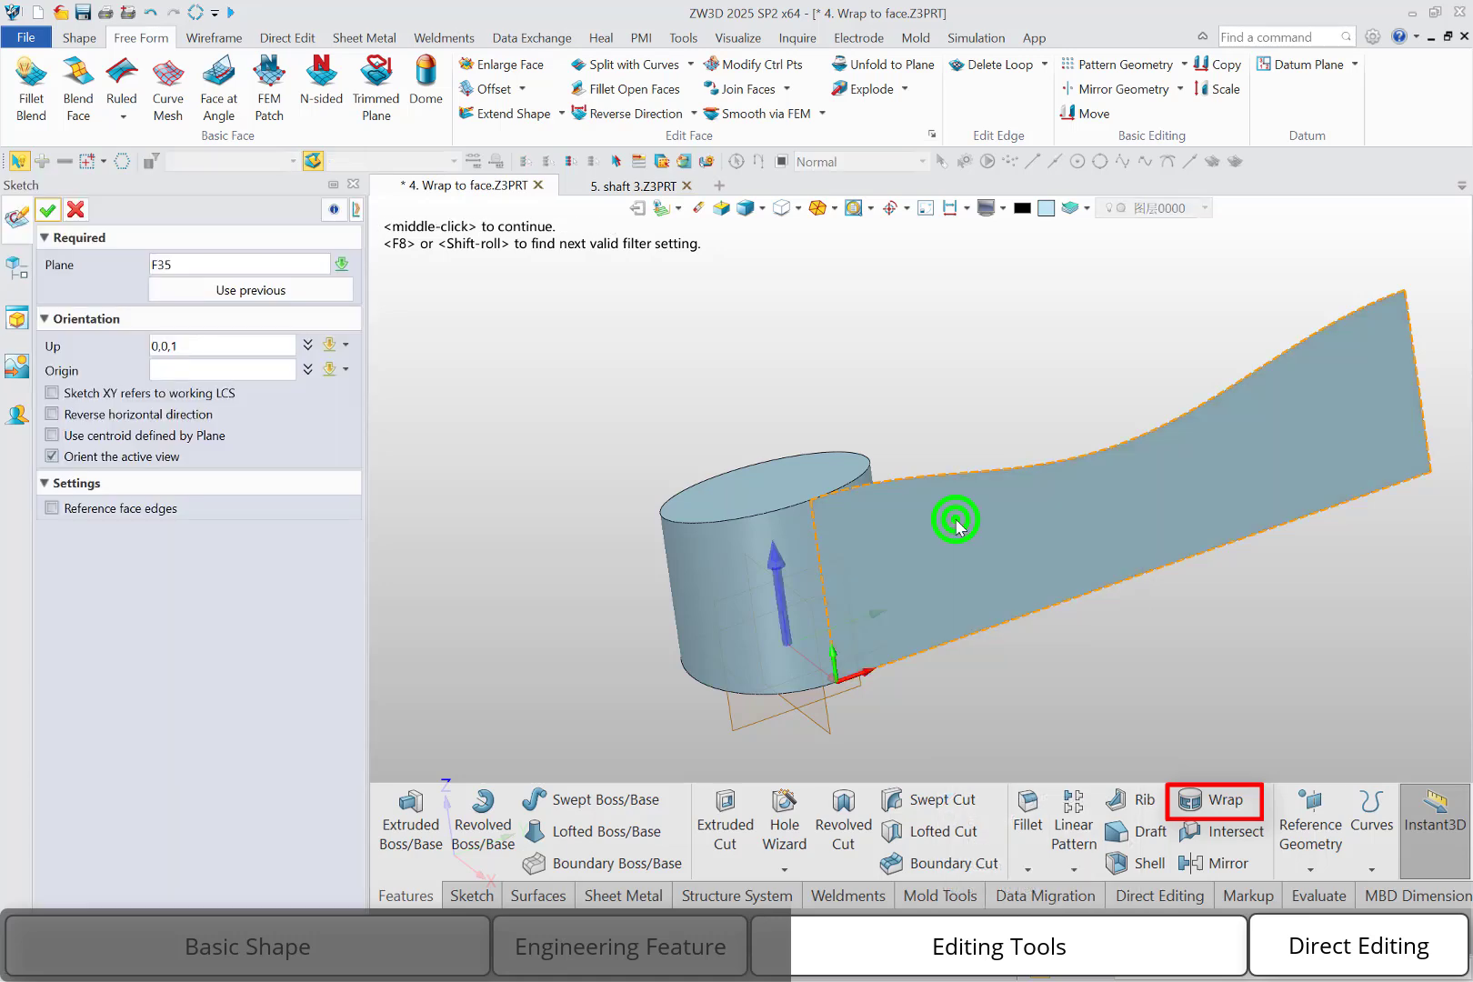
pyautogui.click(48, 211)
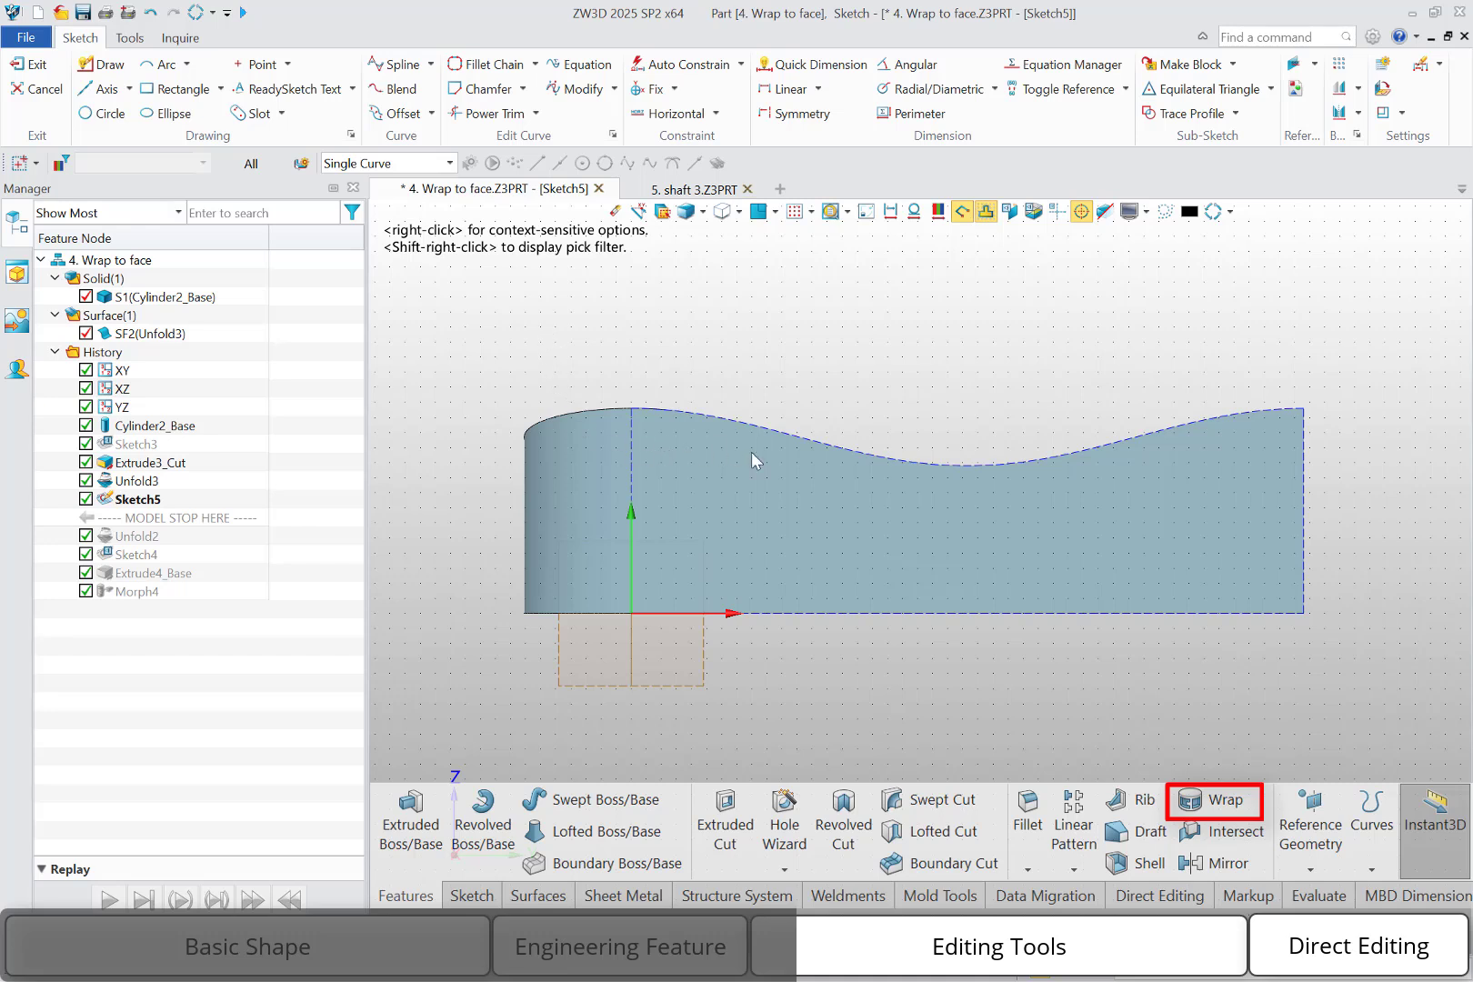
# Offset the unfolded face's wavy upper edge inward into the face twice, at 10 mm spacing
pyautogui.click(394, 112)
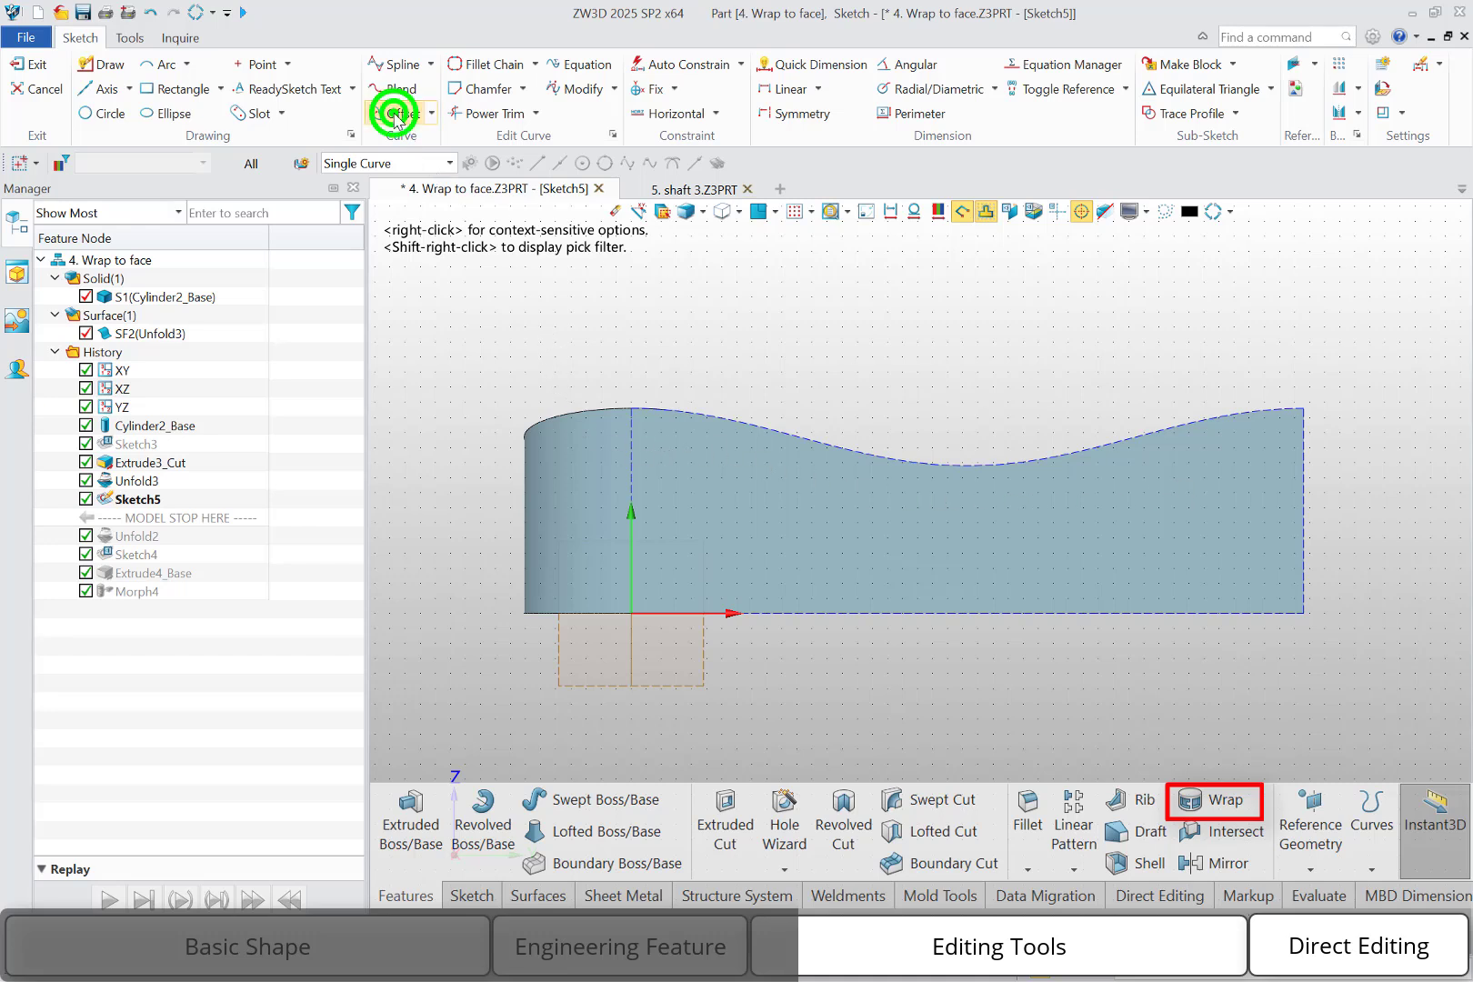
pyautogui.click(803, 443)
pyautogui.click(803, 443)
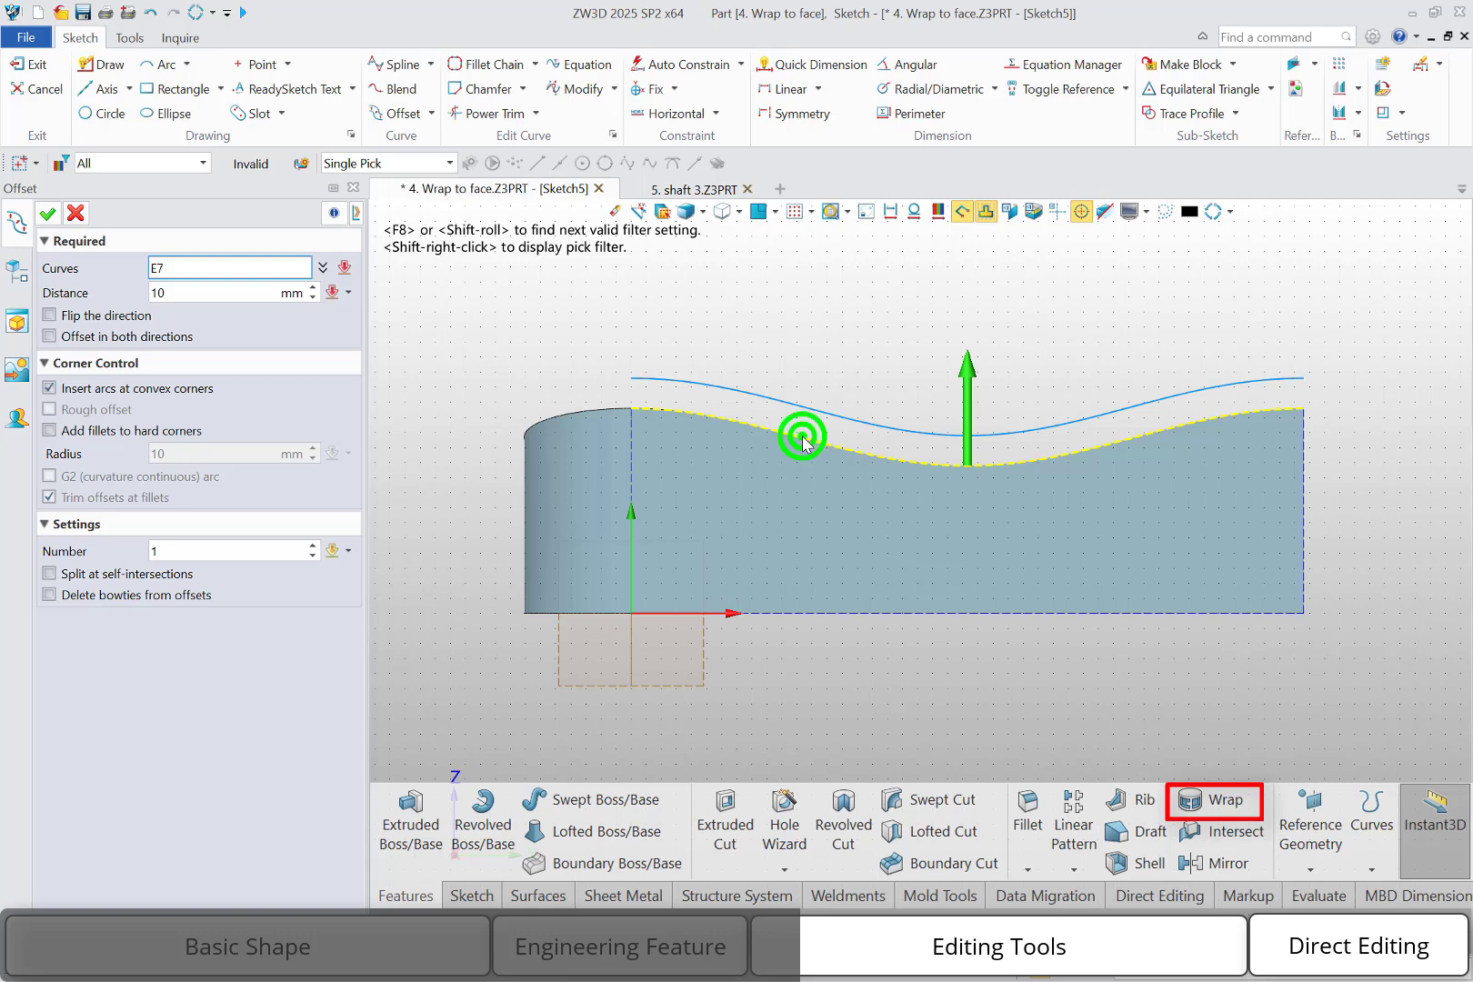
pyautogui.click(962, 396)
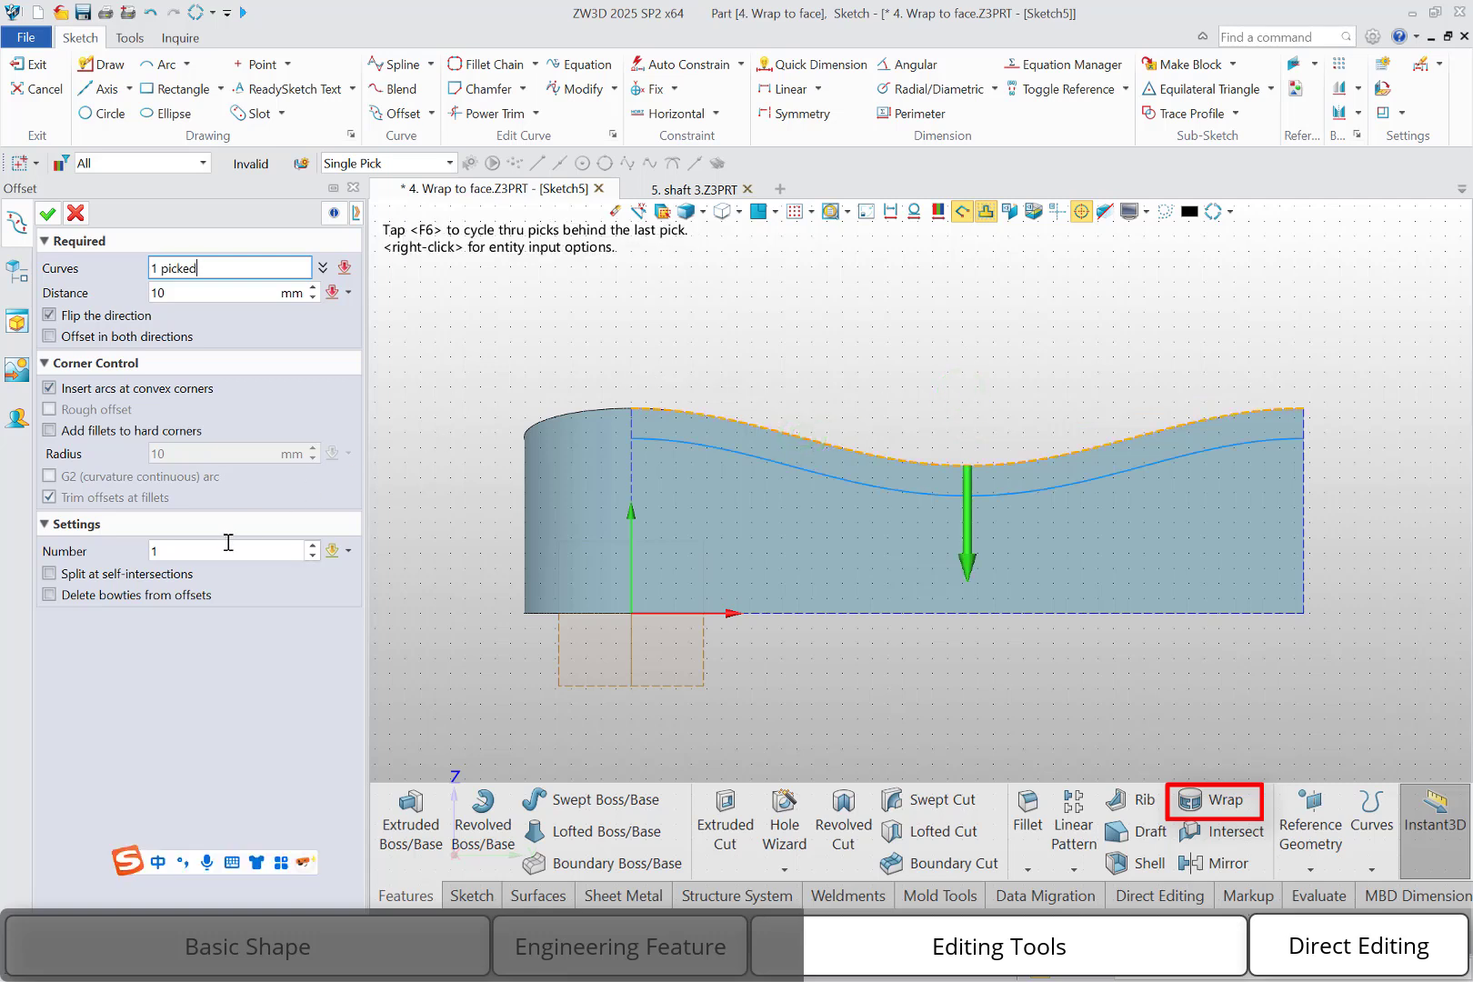
pyautogui.click(312, 545)
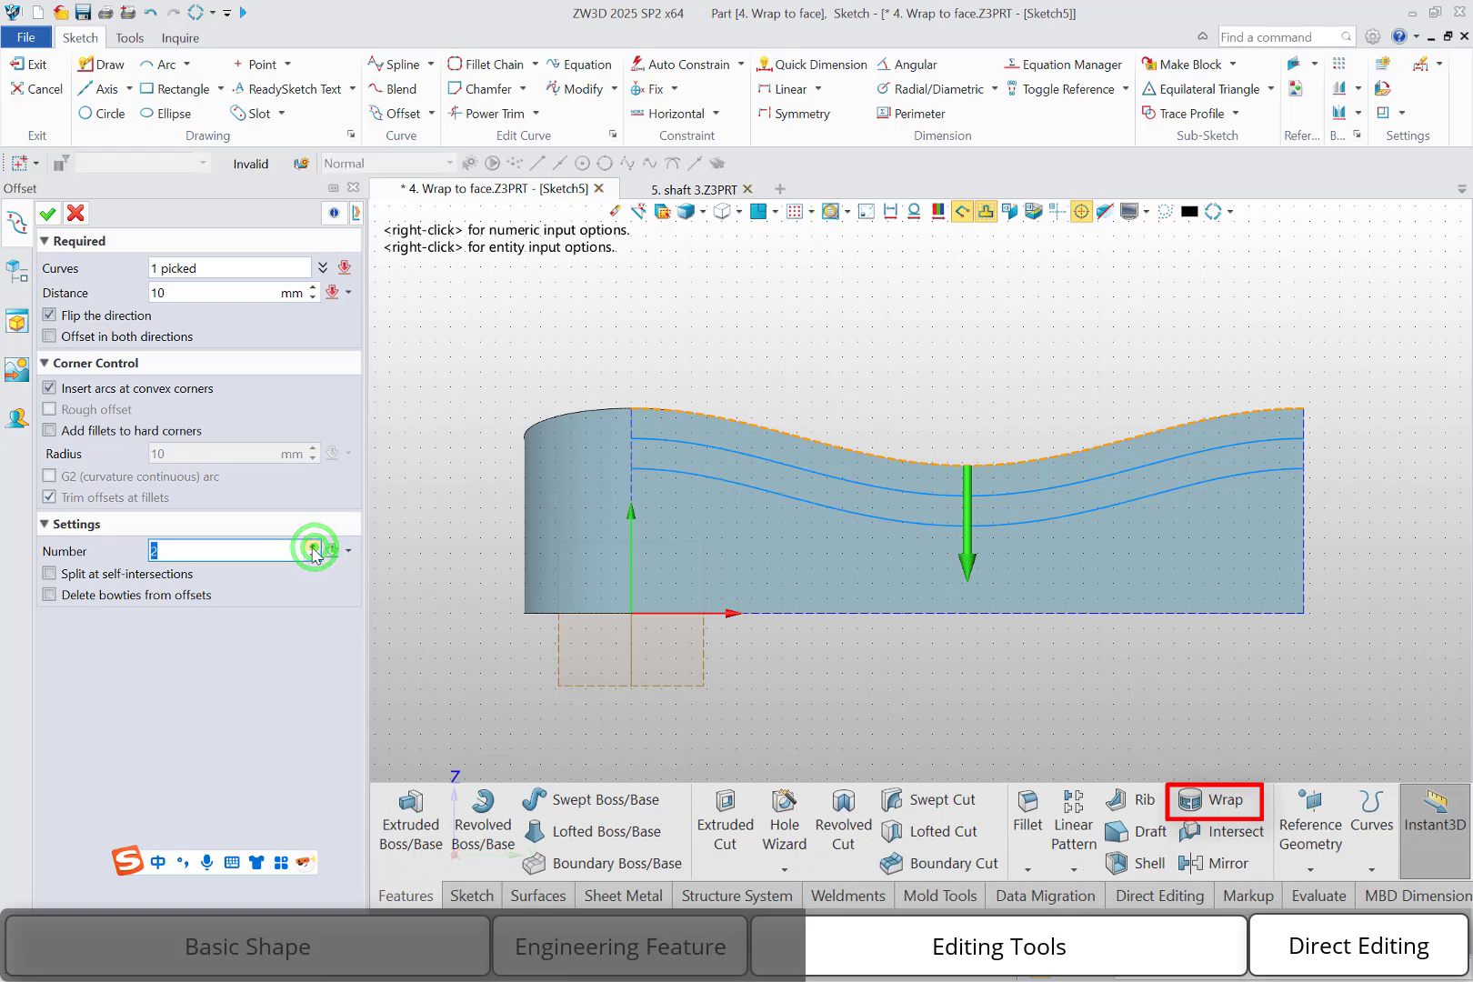
pyautogui.click(47, 213)
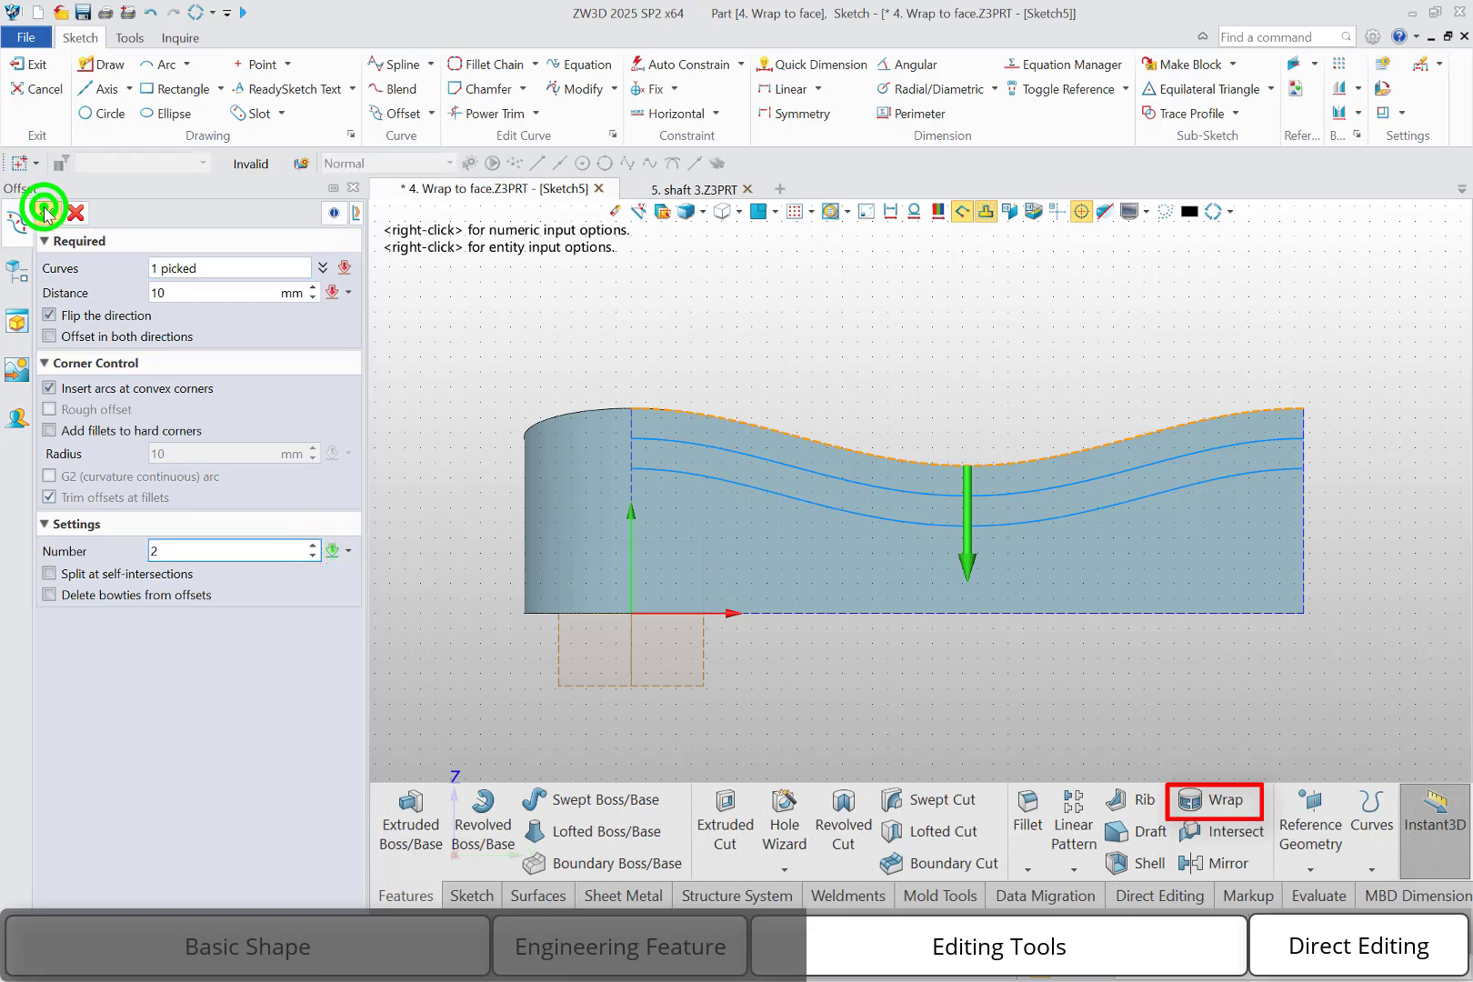
pyautogui.click(78, 215)
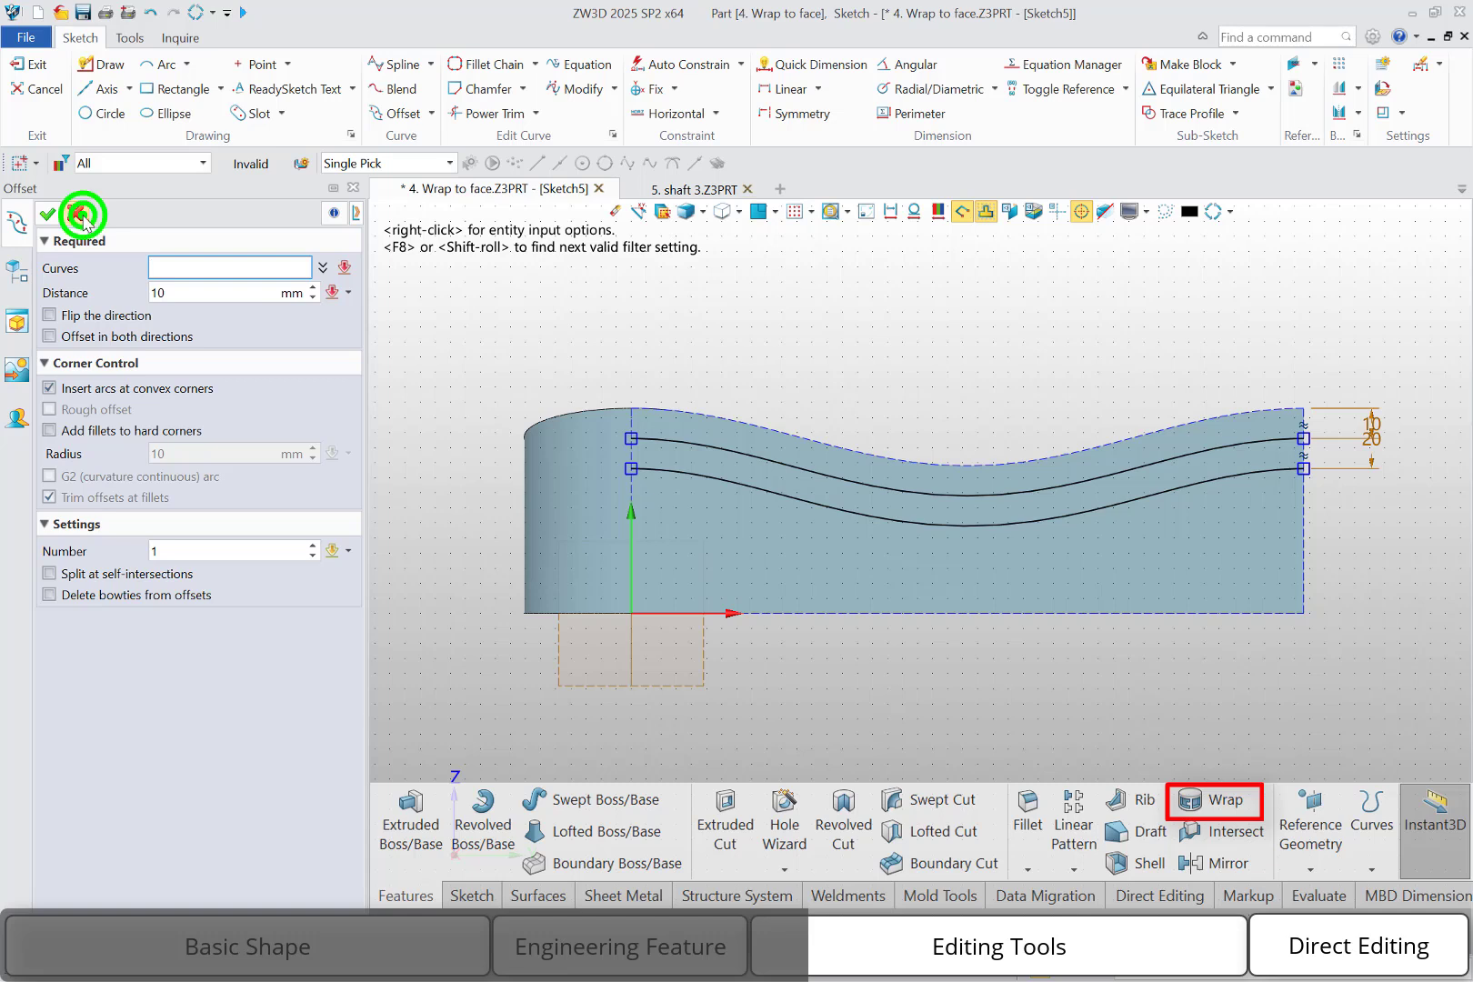
# Join the two offset curves with straight lines at both ends to close the band profile, and exit the sketch
pyautogui.click(104, 62)
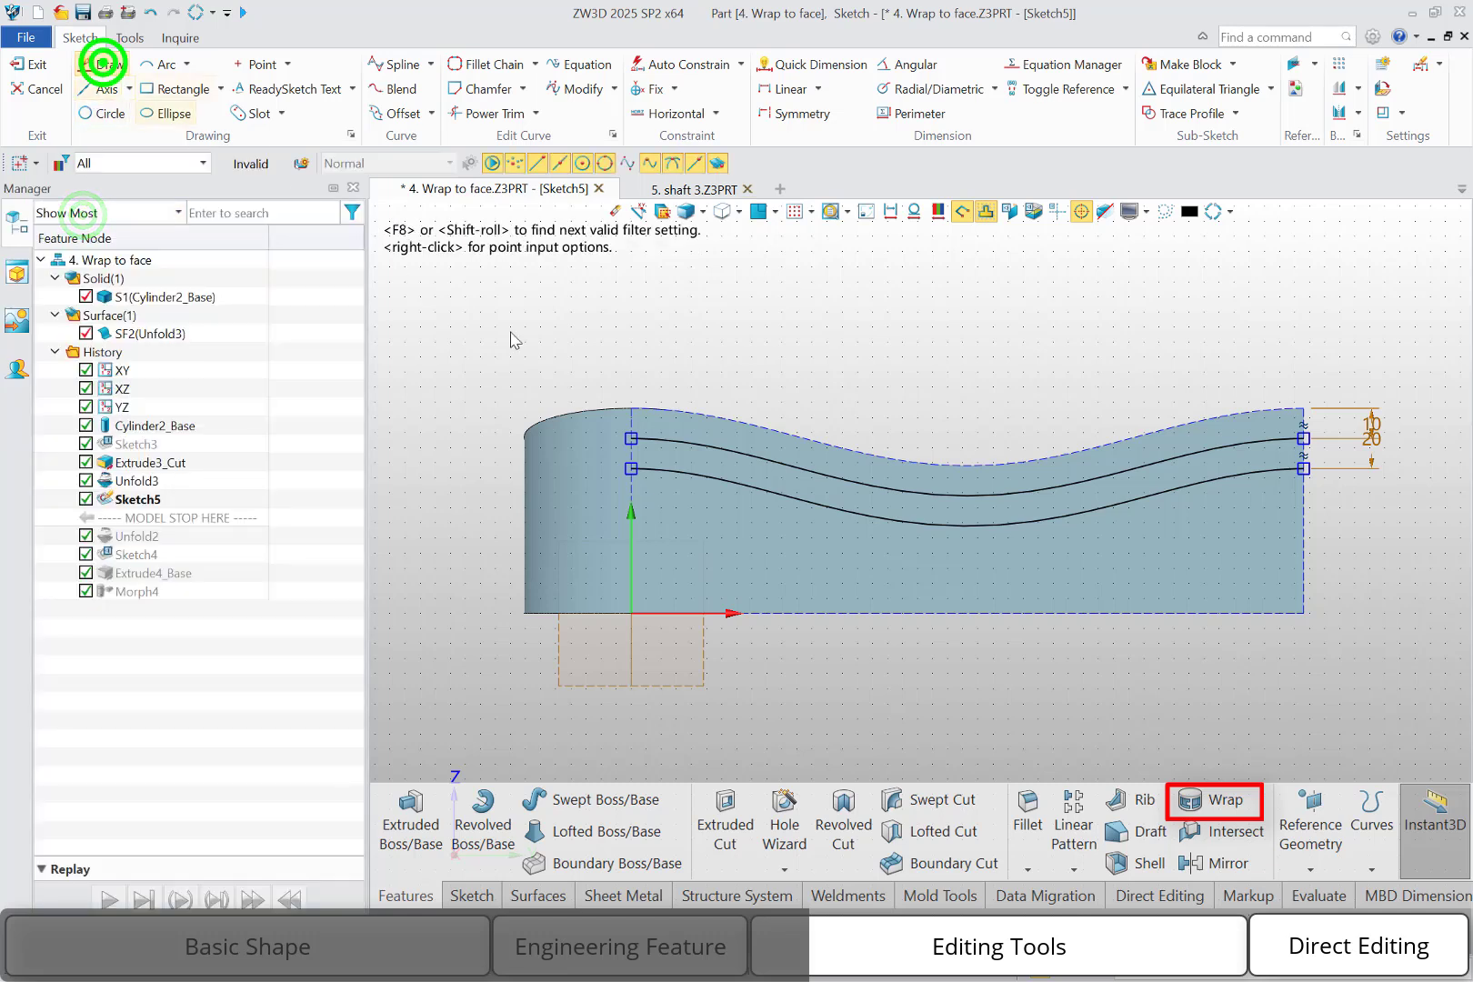
pyautogui.click(631, 438)
pyautogui.click(632, 468)
pyautogui.middleClick(857, 389)
pyautogui.middleClick(857, 390)
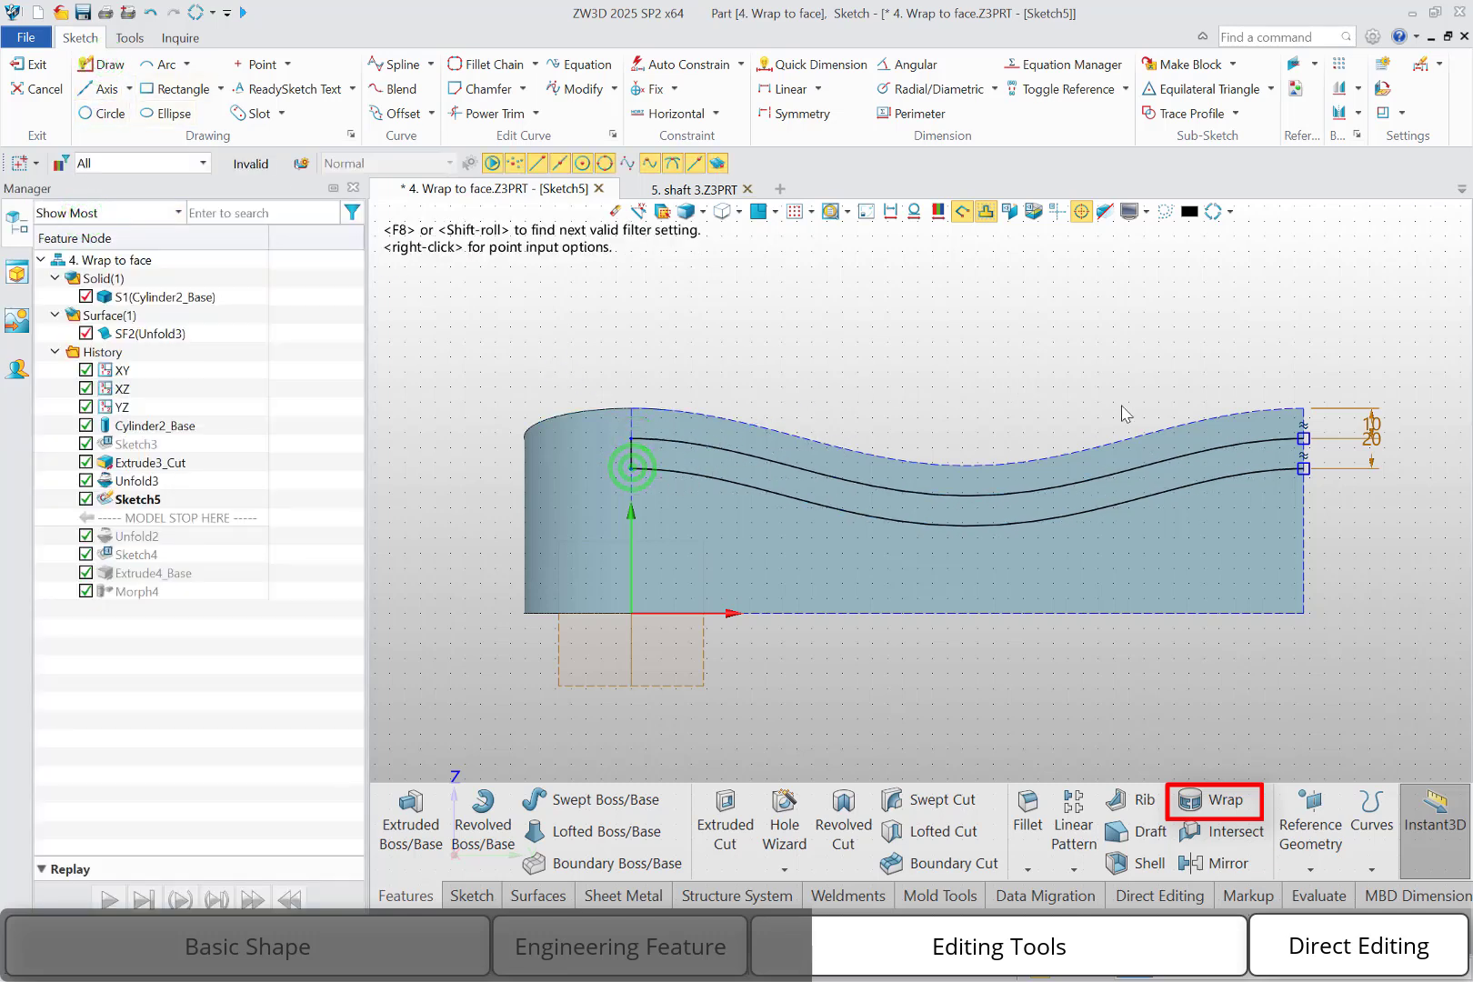
pyautogui.click(1310, 439)
pyautogui.click(1304, 470)
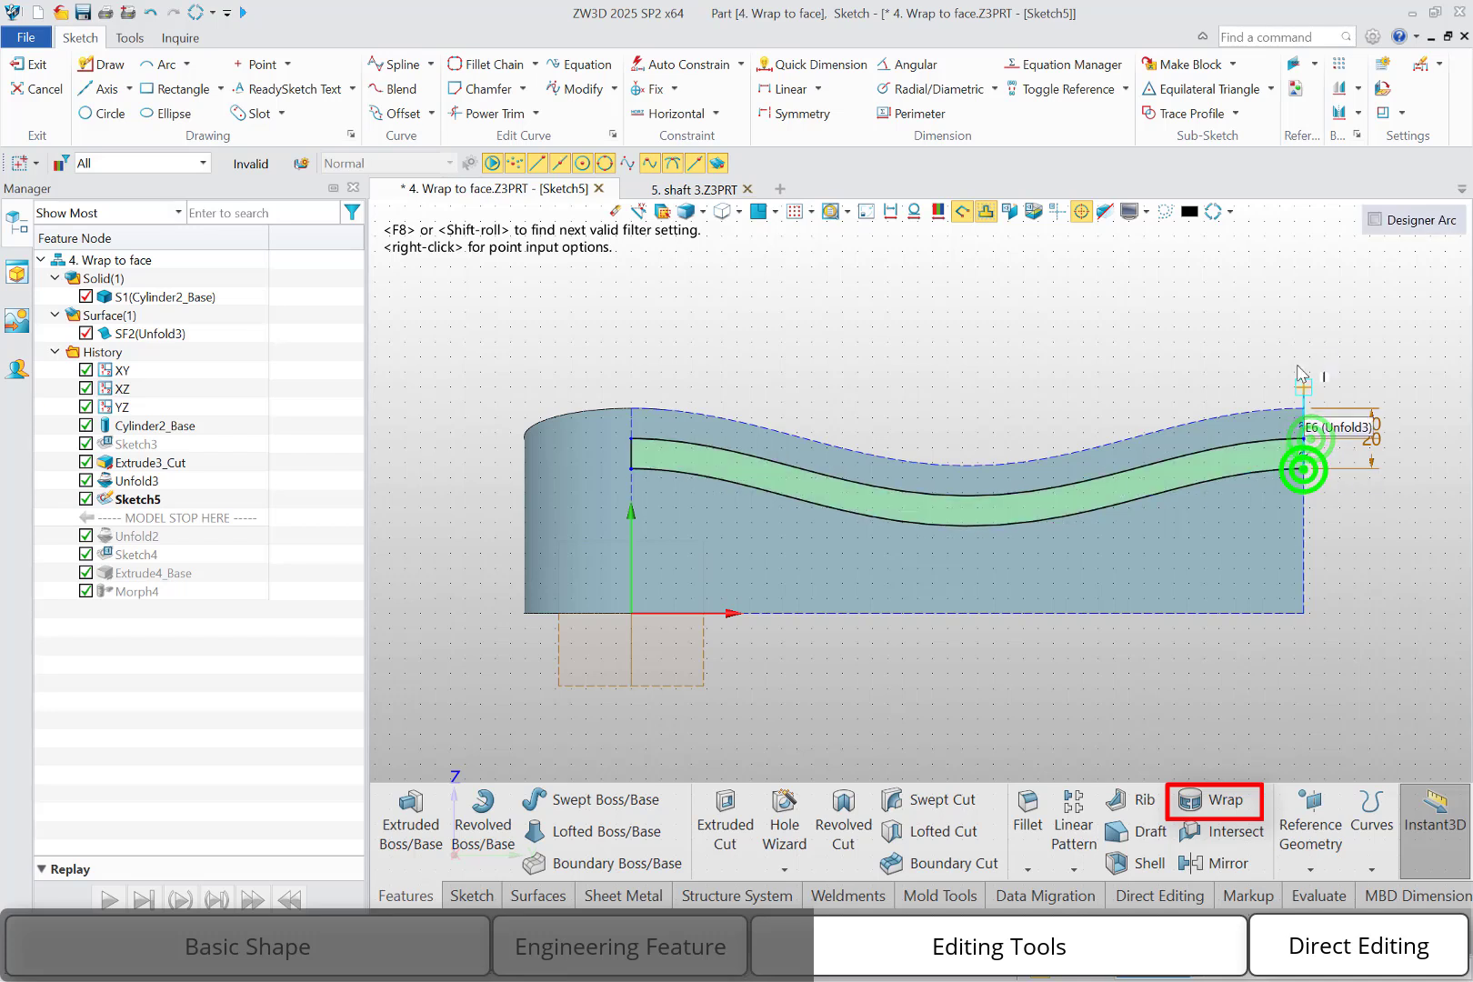
pyautogui.middleClick(1305, 470)
pyautogui.rightClick(1084, 313)
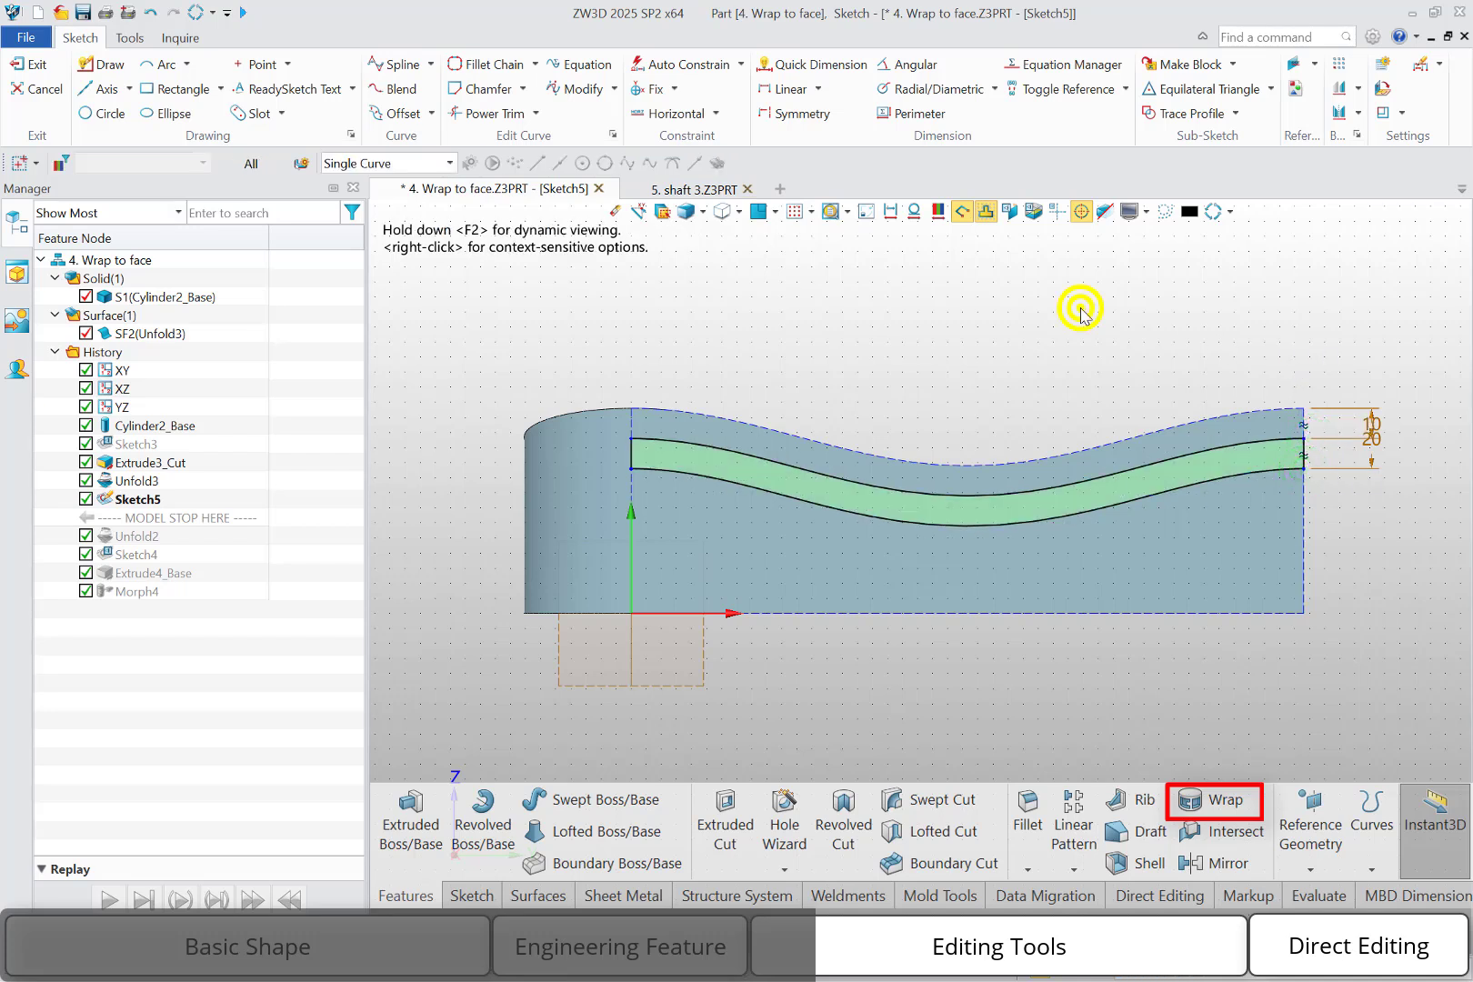
pyautogui.click(1287, 292)
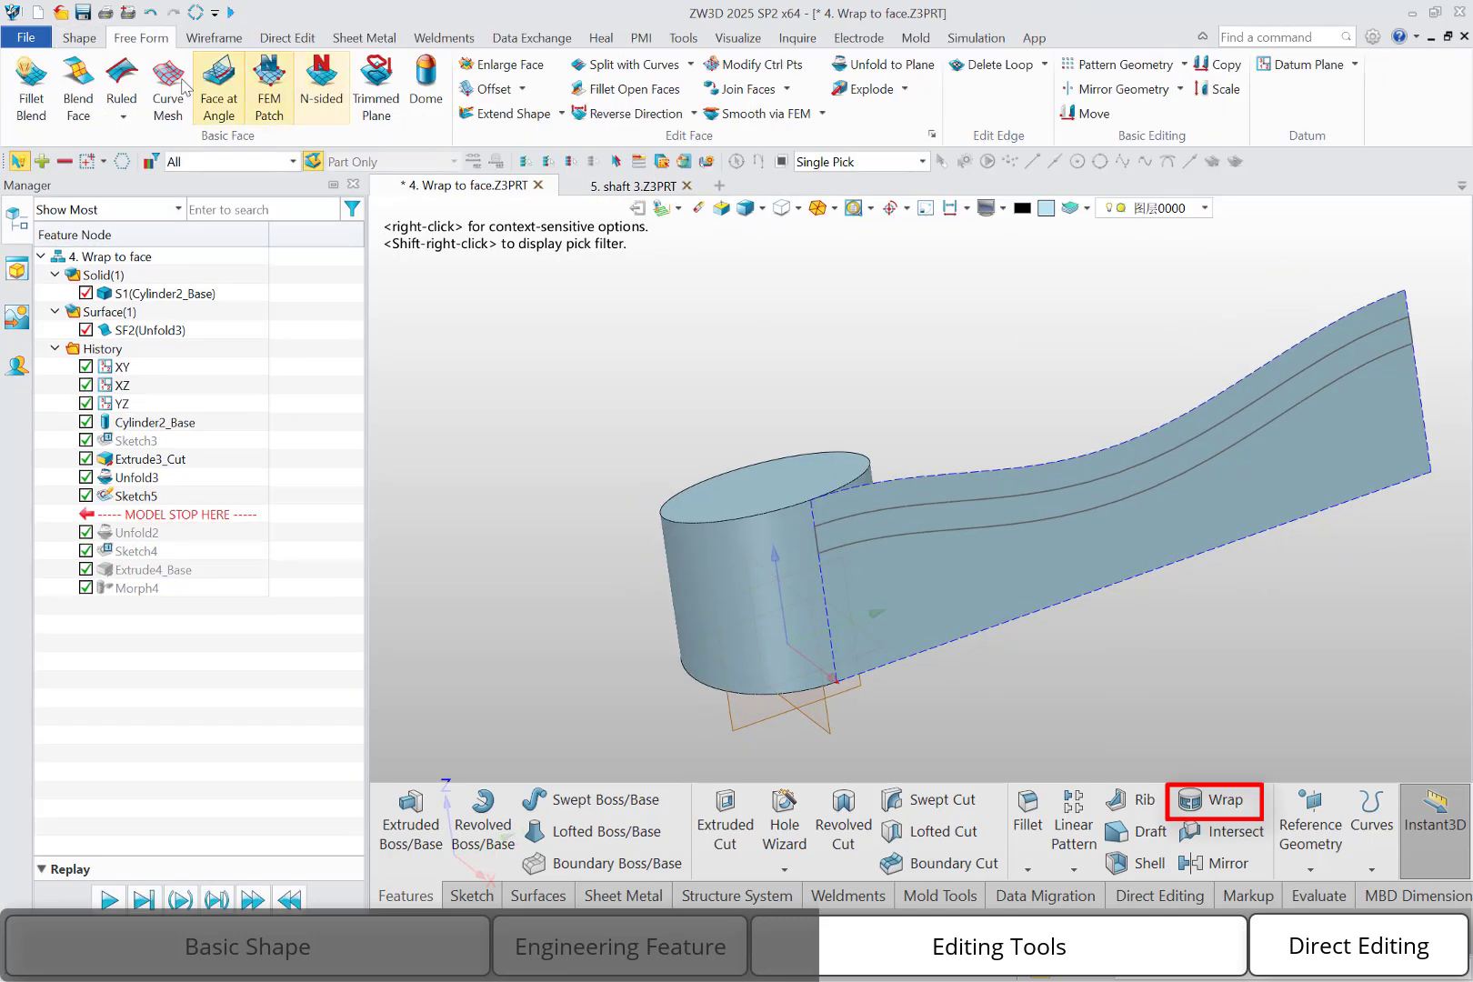
# Extrude the wavy band profile from 0 to 5 mm off the unfolded surface as a new base shape
pyautogui.click(79, 37)
pyautogui.click(44, 117)
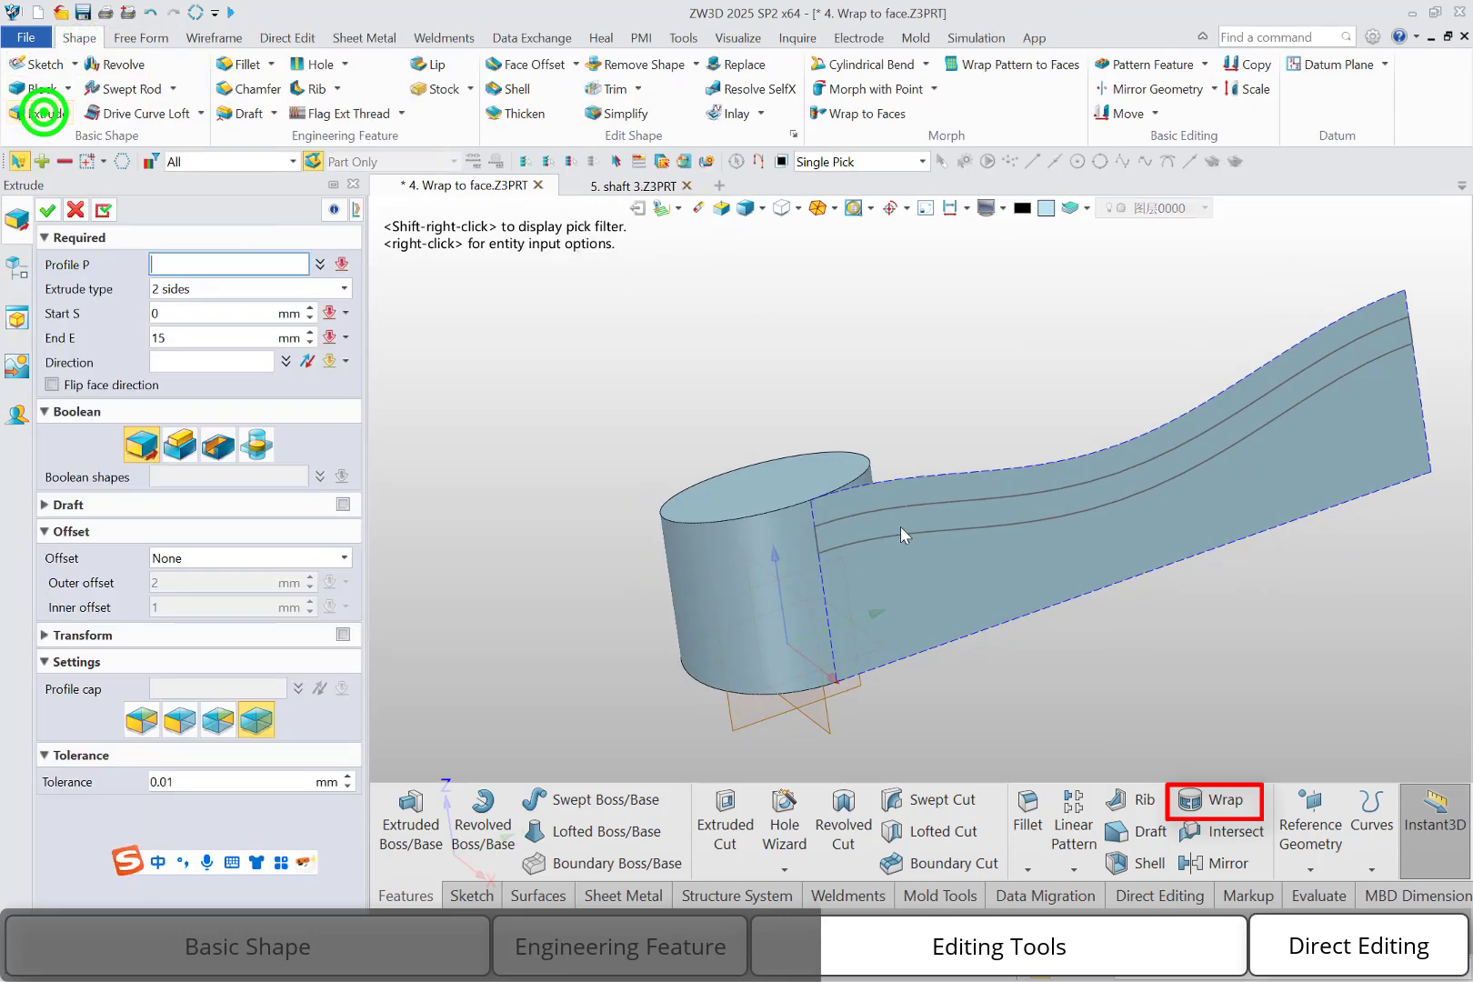
pyautogui.click(905, 514)
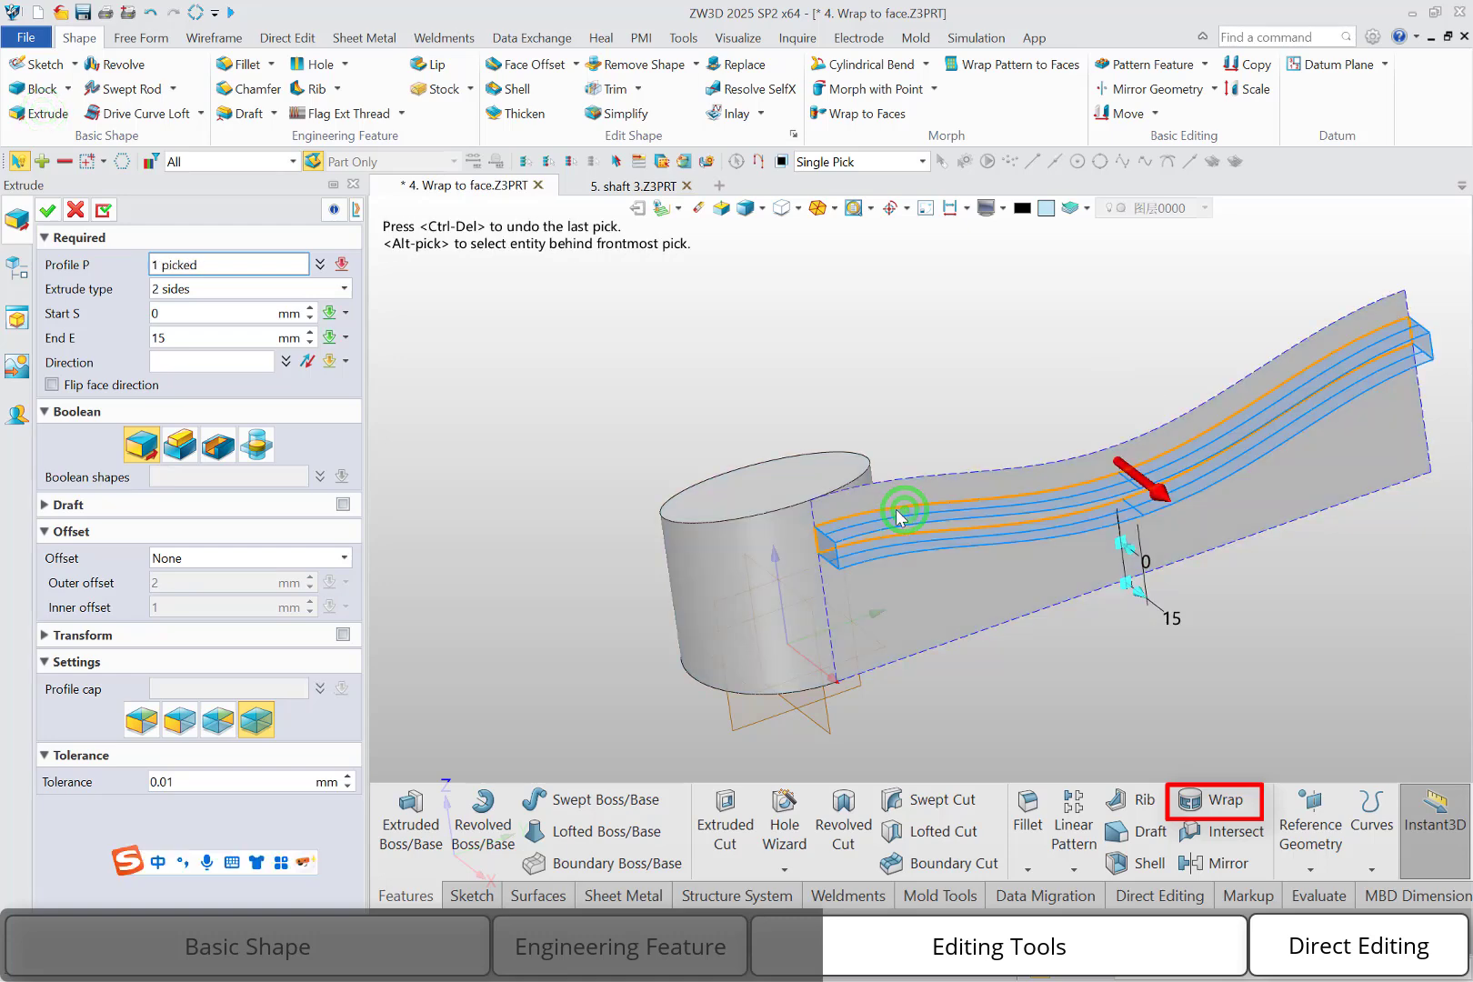
pyautogui.doubleClick(187, 338)
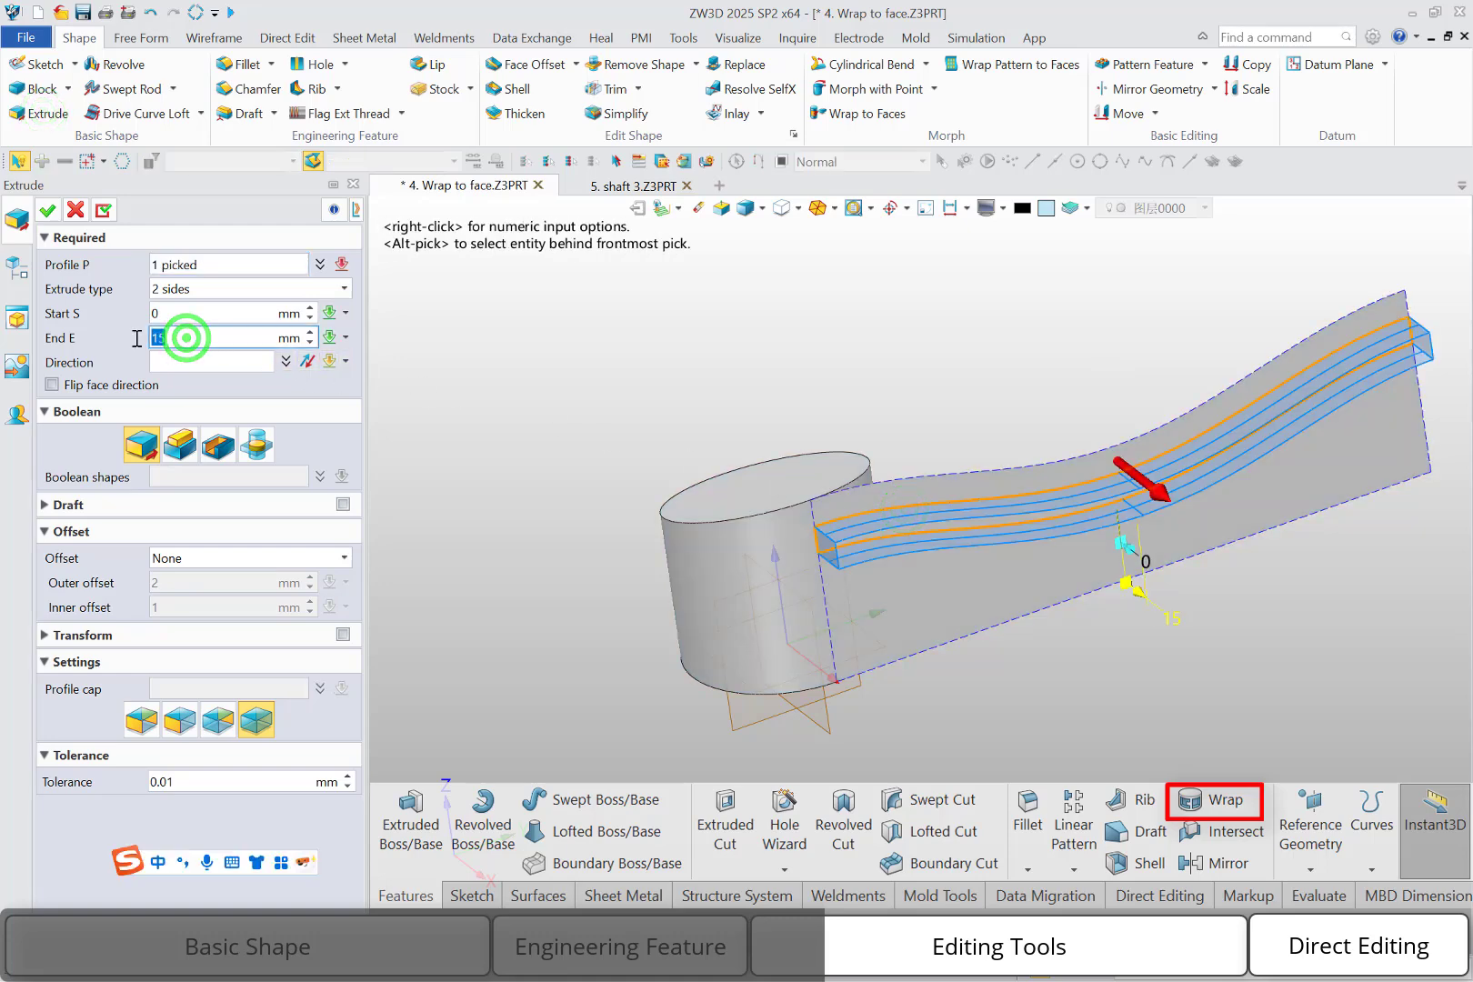
pyautogui.write('5')
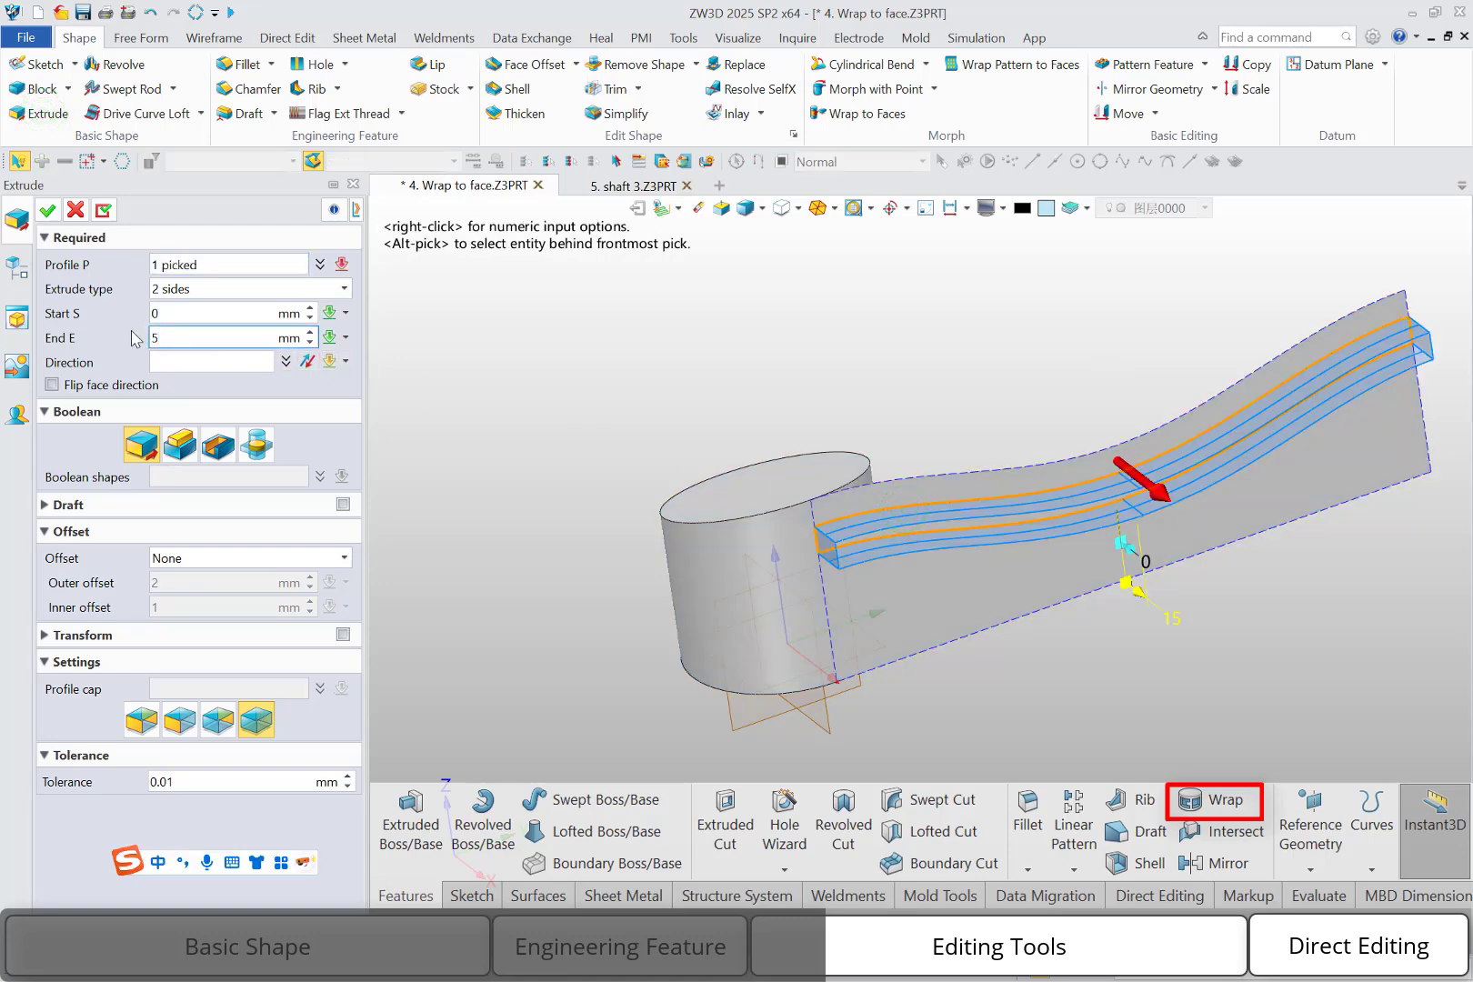
pyautogui.click(48, 211)
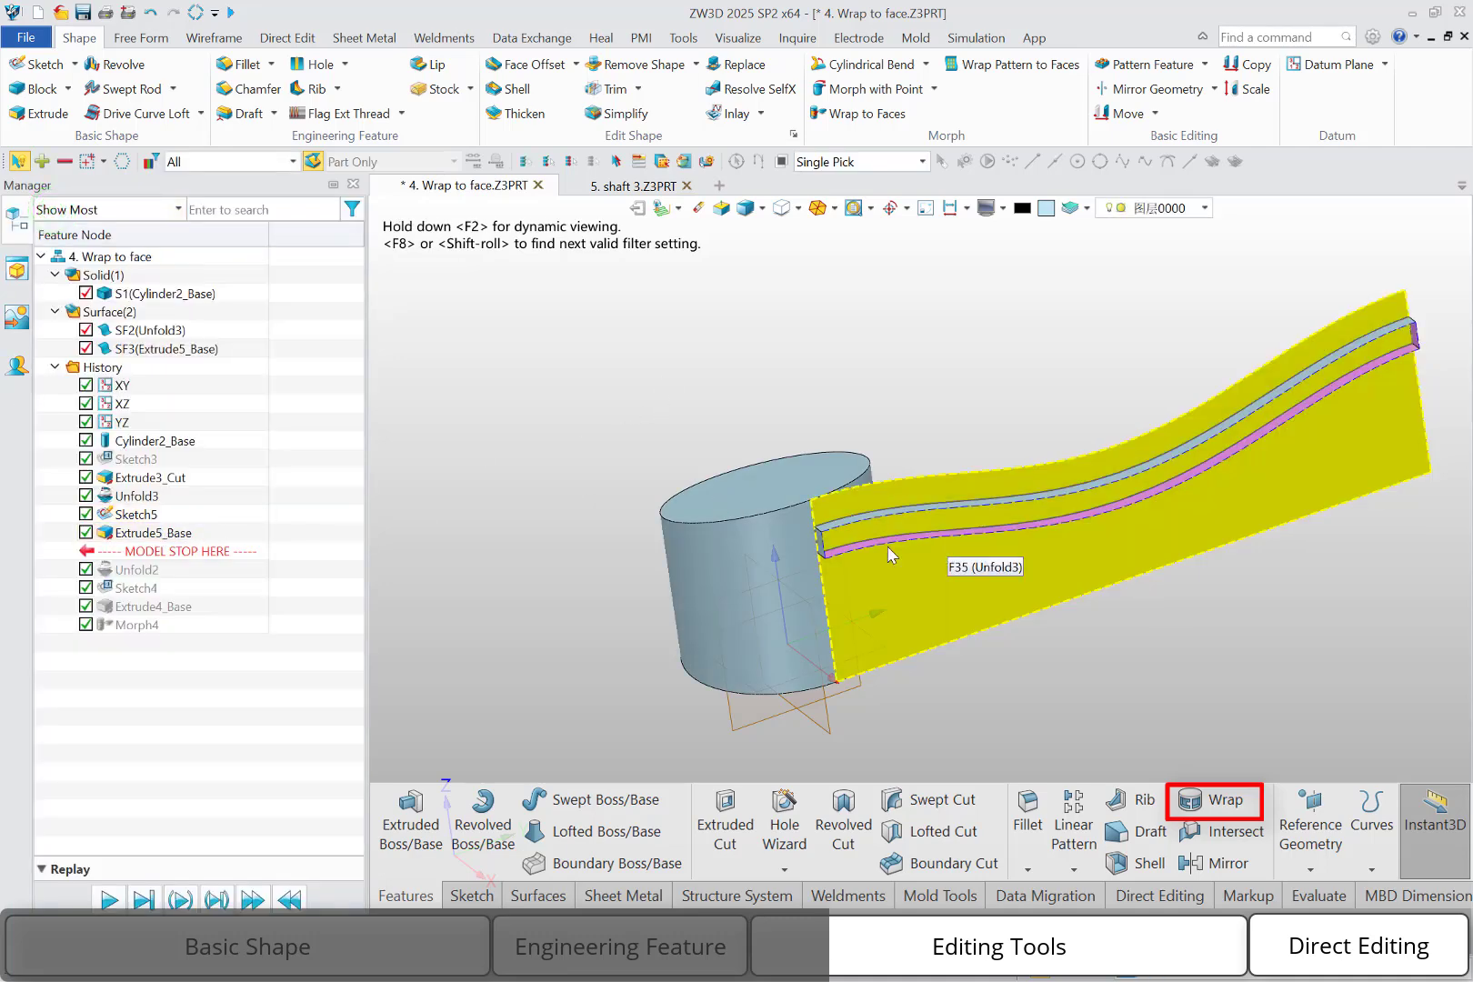
# Redefine the band extrusion with profile caps on both ends so it forms a closed solid
pyautogui.doubleClick(153, 533)
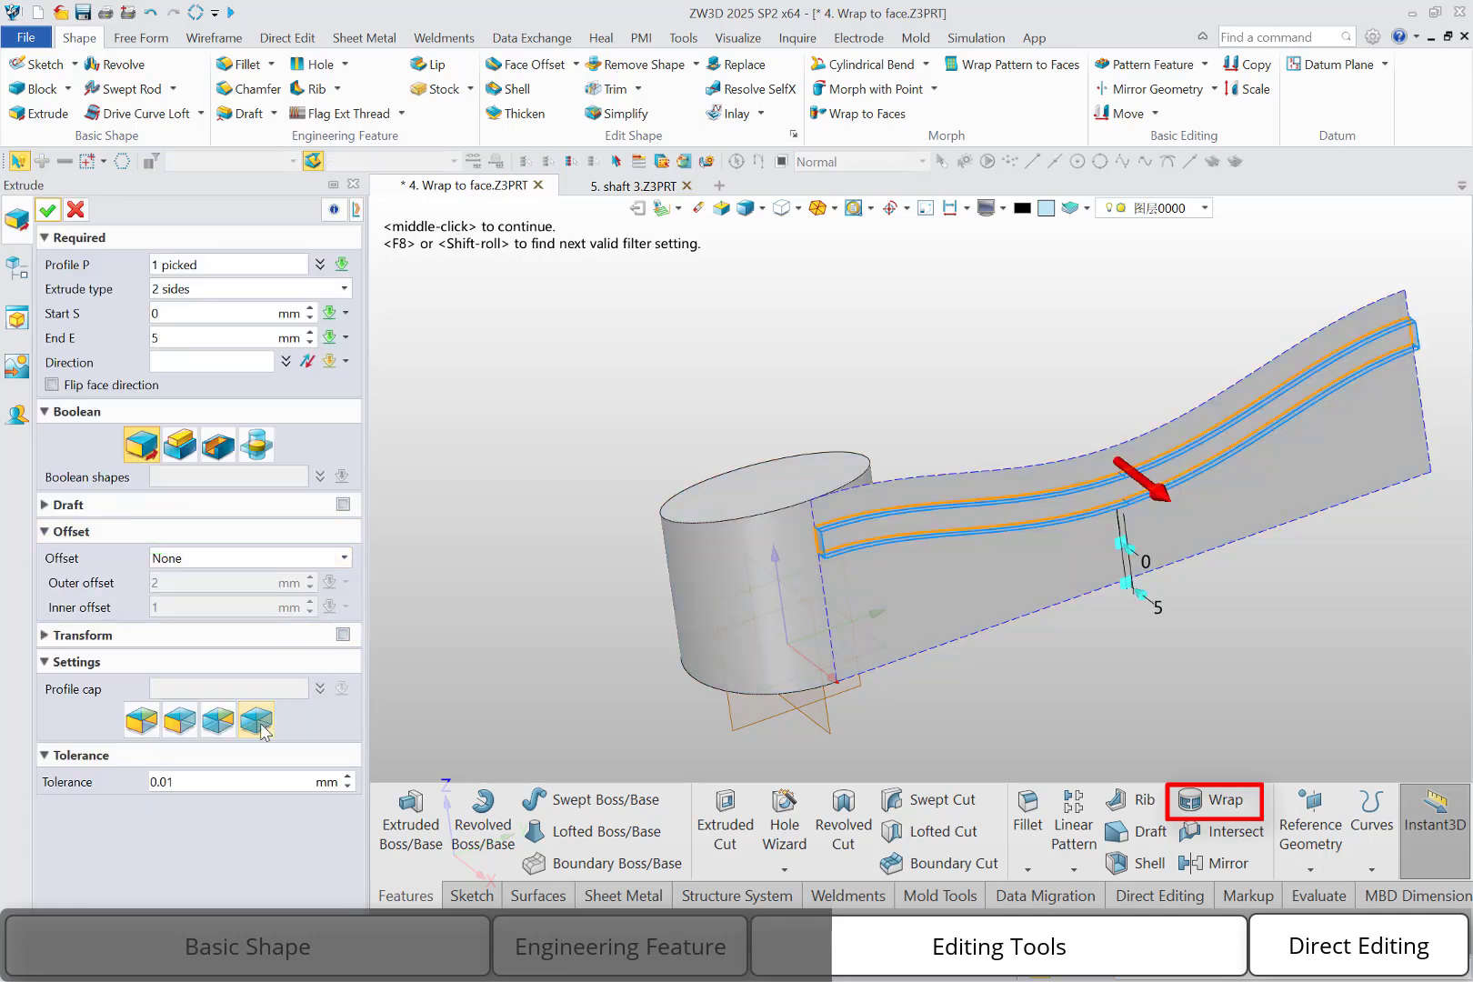
pyautogui.click(143, 720)
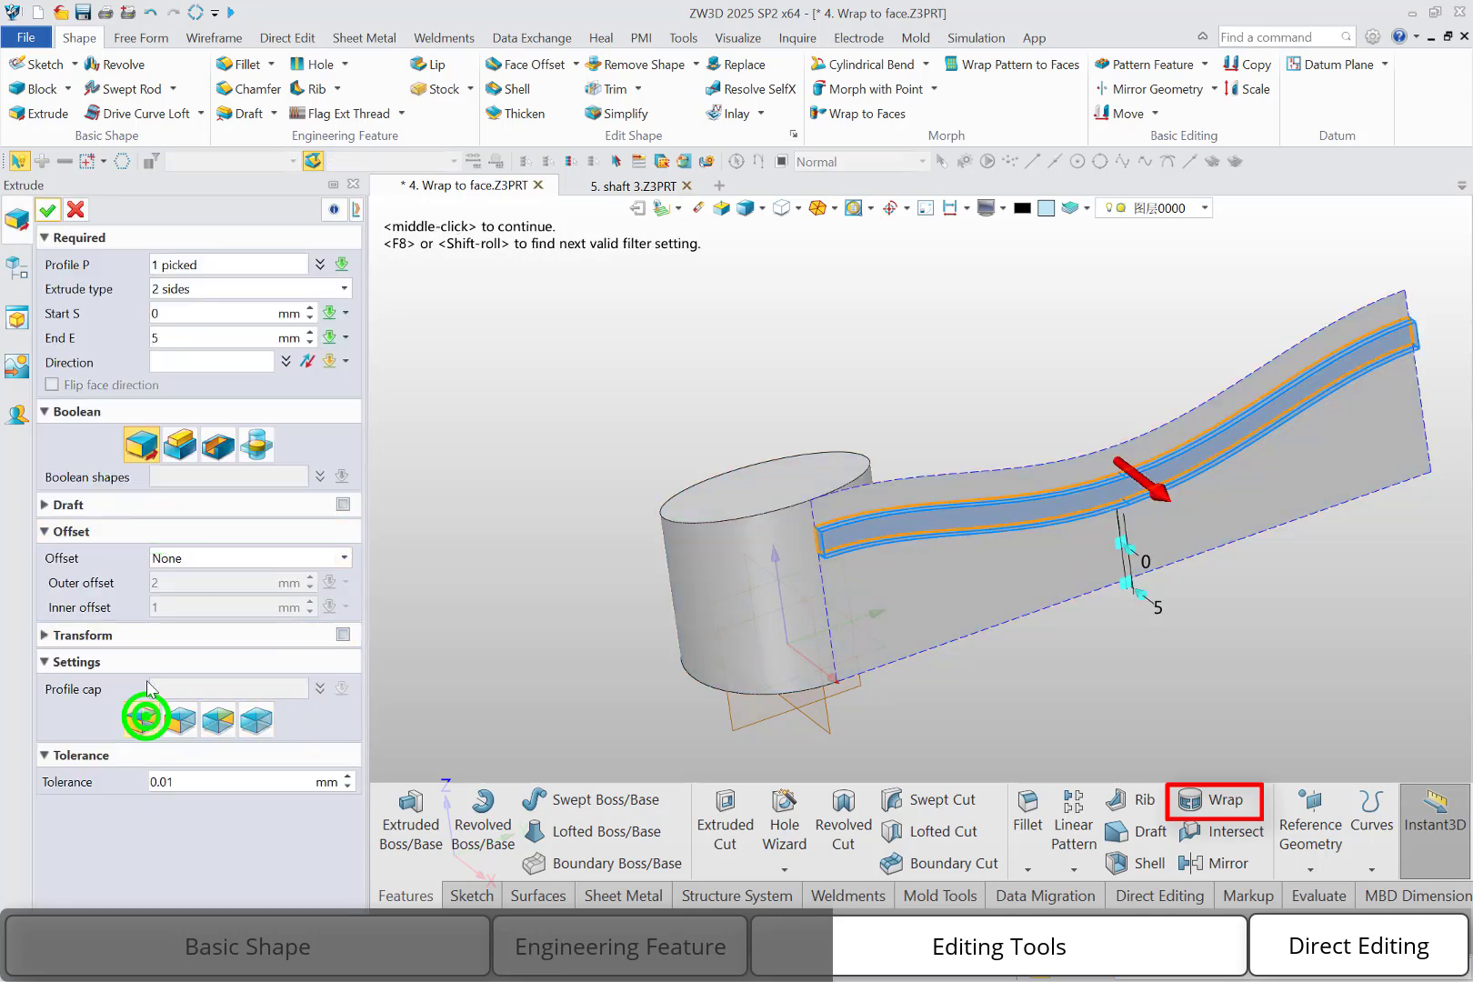
pyautogui.click(48, 210)
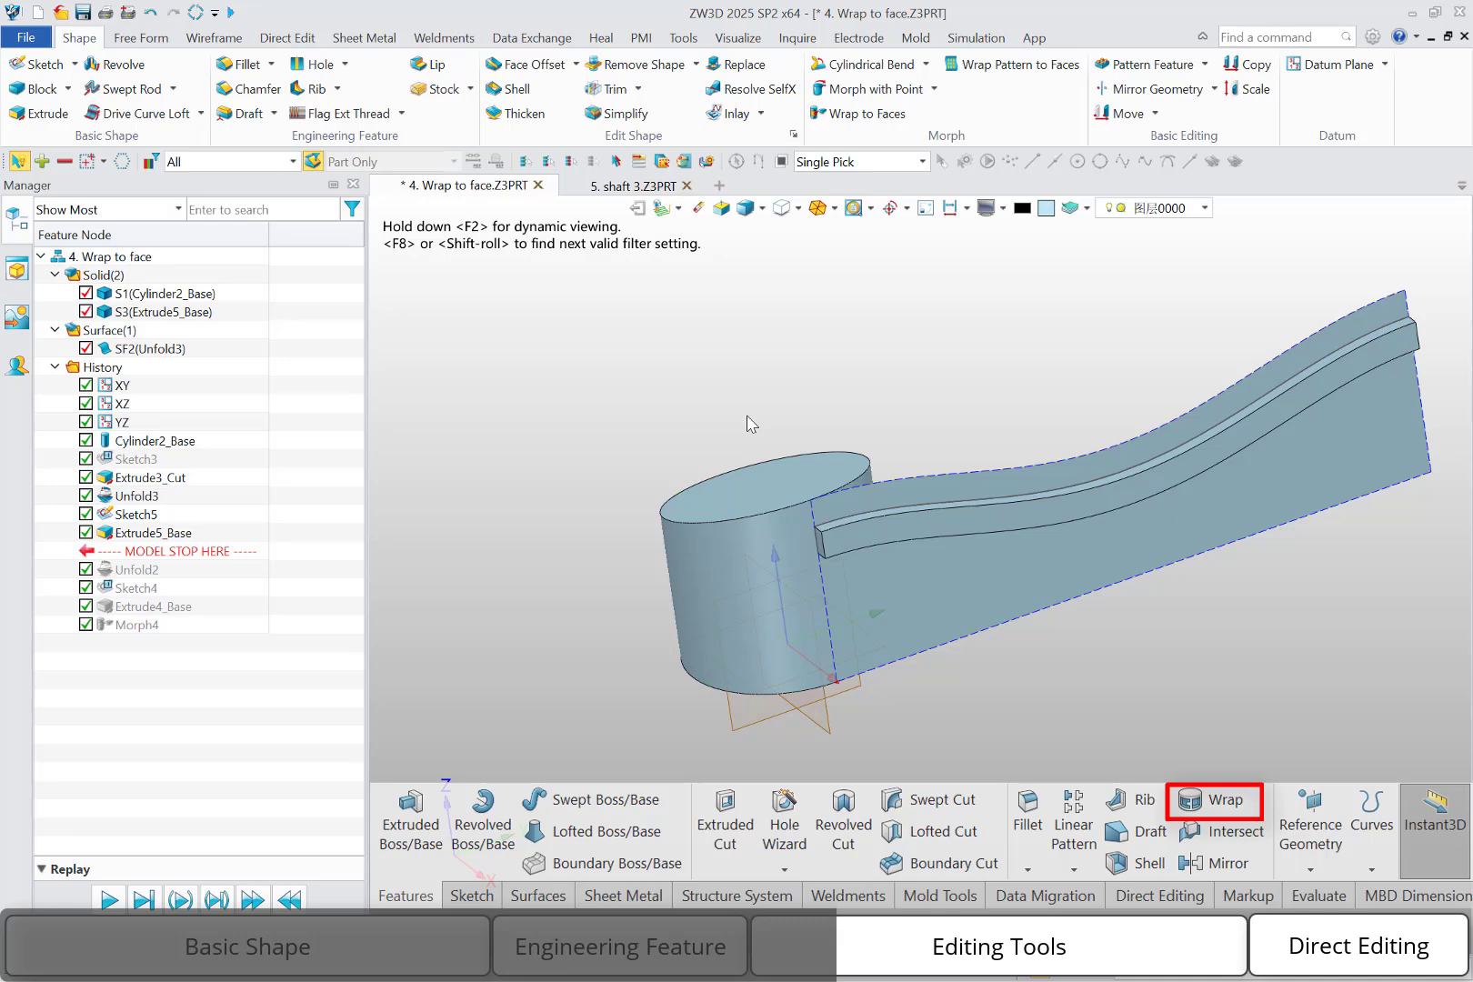
# Wrap the extruded band solid back around the cylinder with Wrap to Faces, using the Unfold3 feature as reference
pyautogui.click(868, 115)
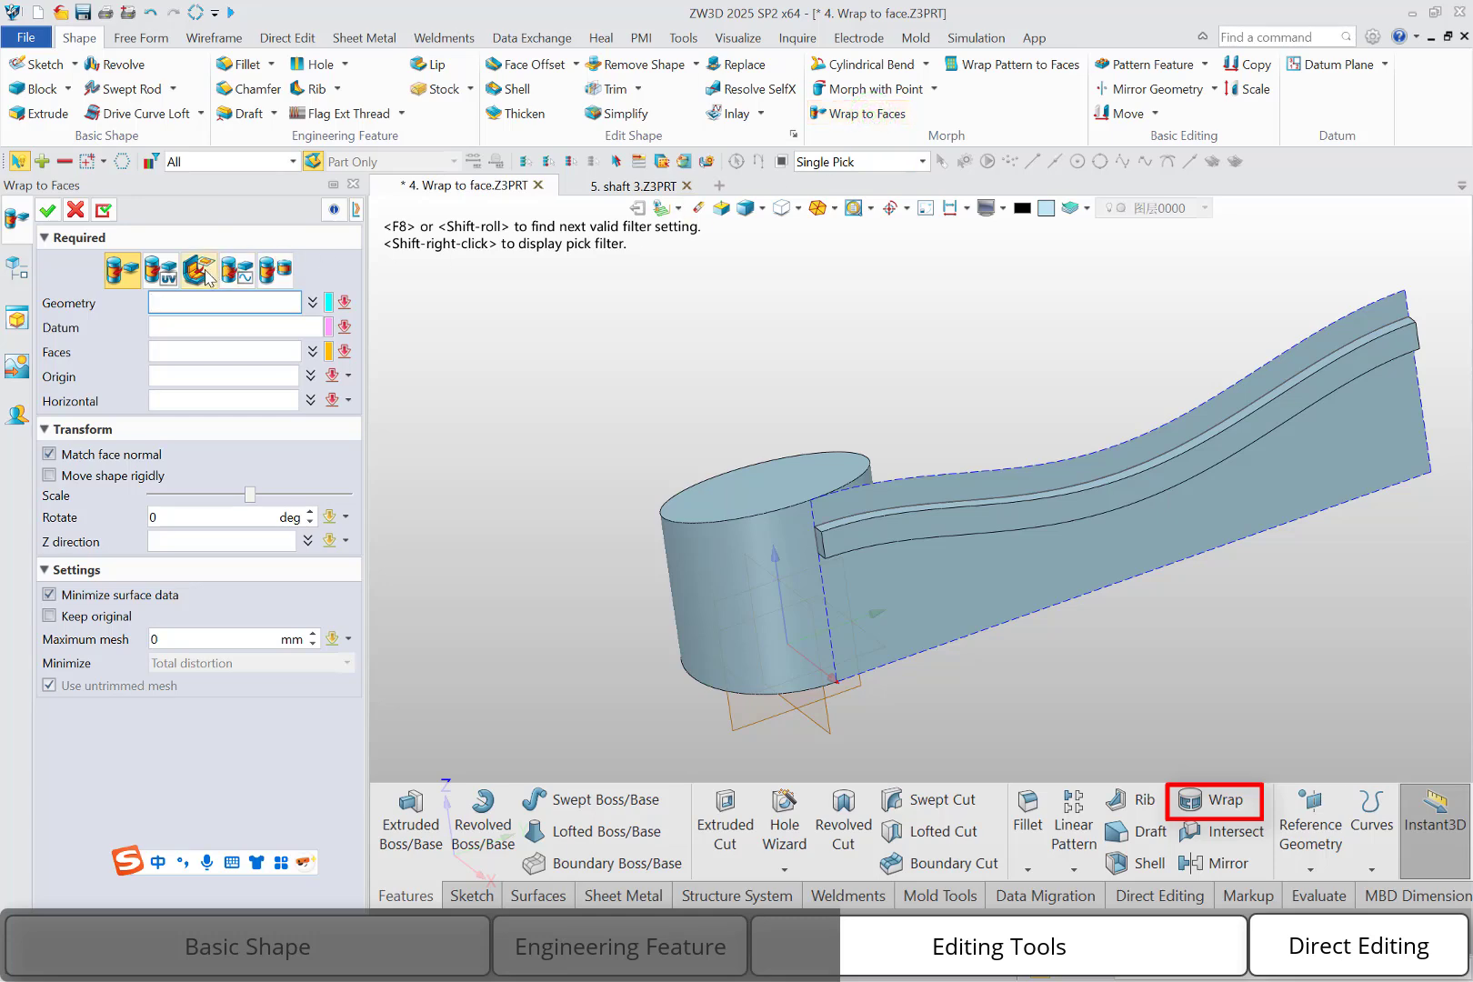
pyautogui.click(198, 274)
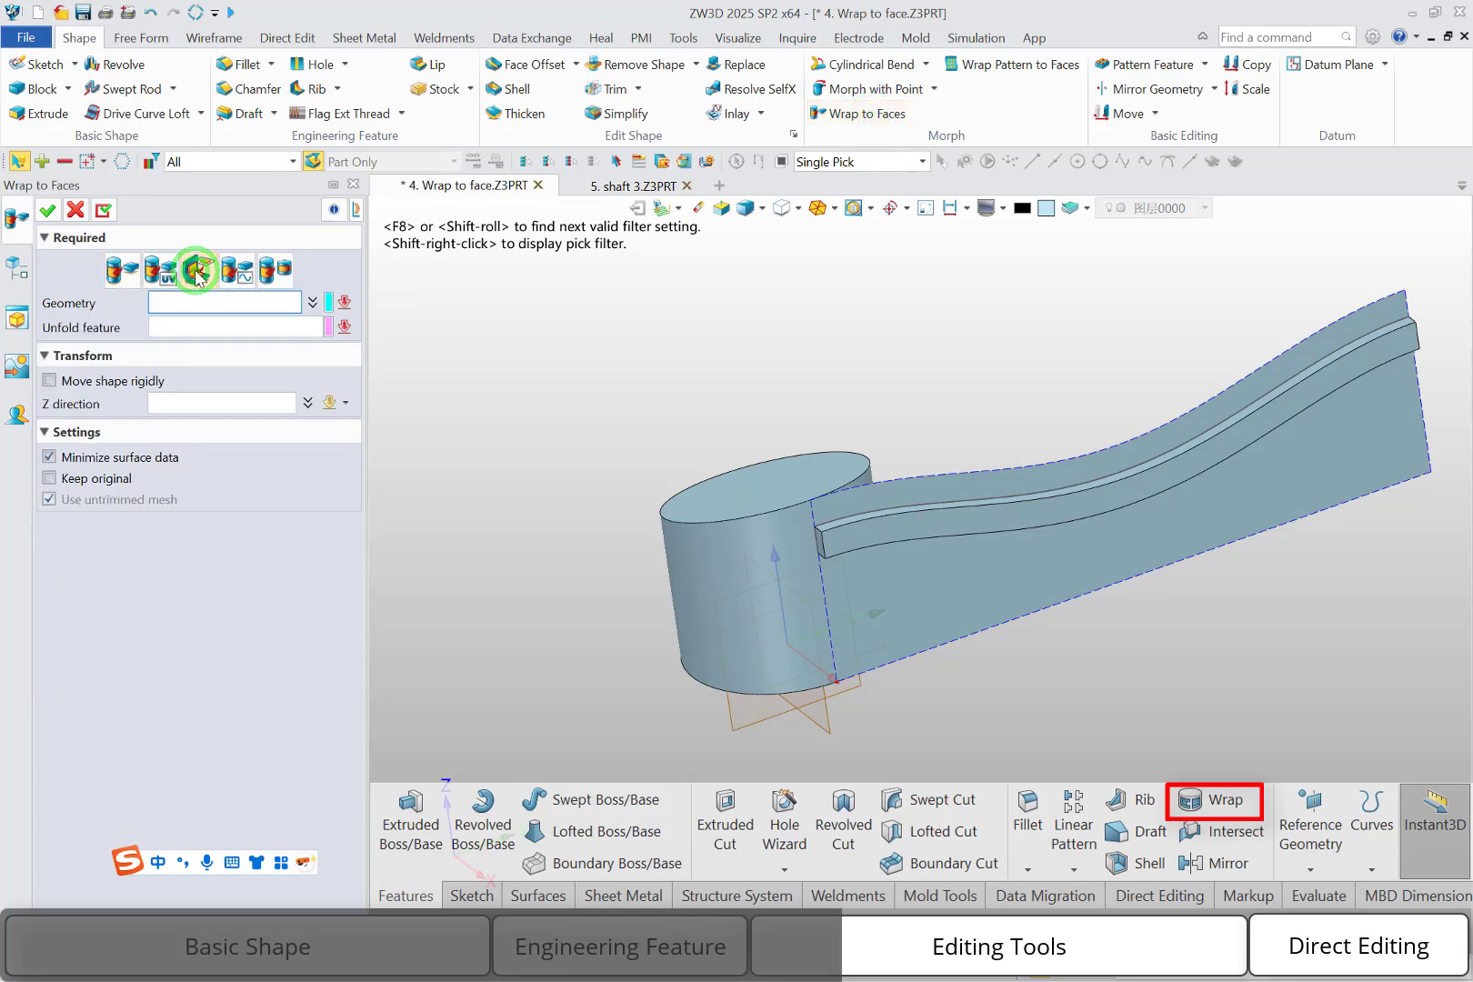
pyautogui.click(909, 535)
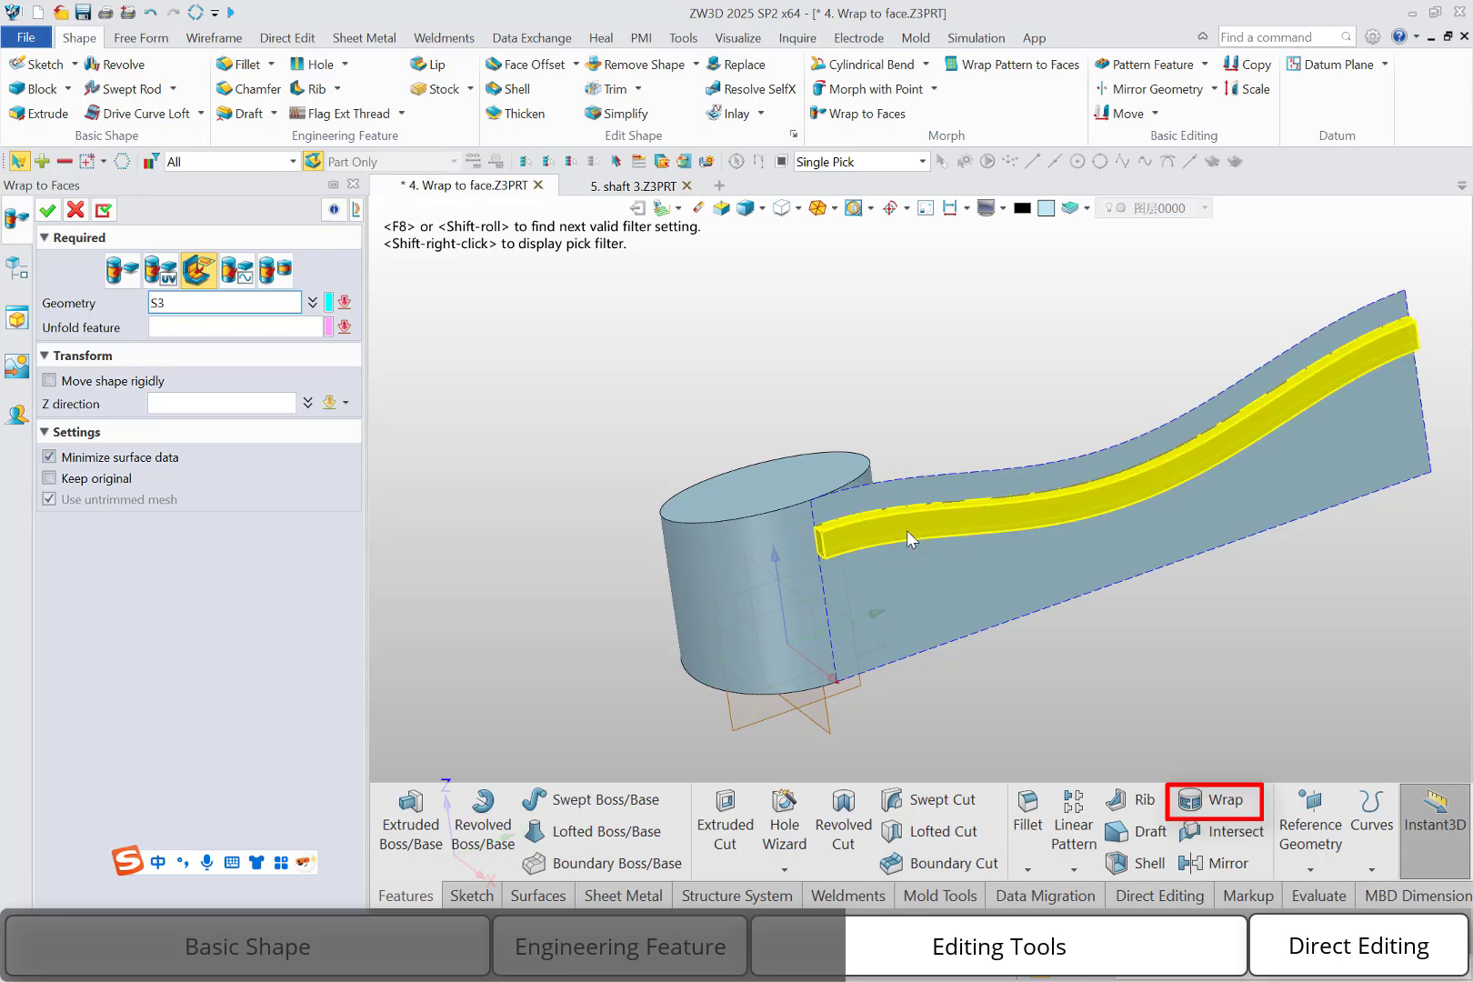
pyautogui.click(211, 156)
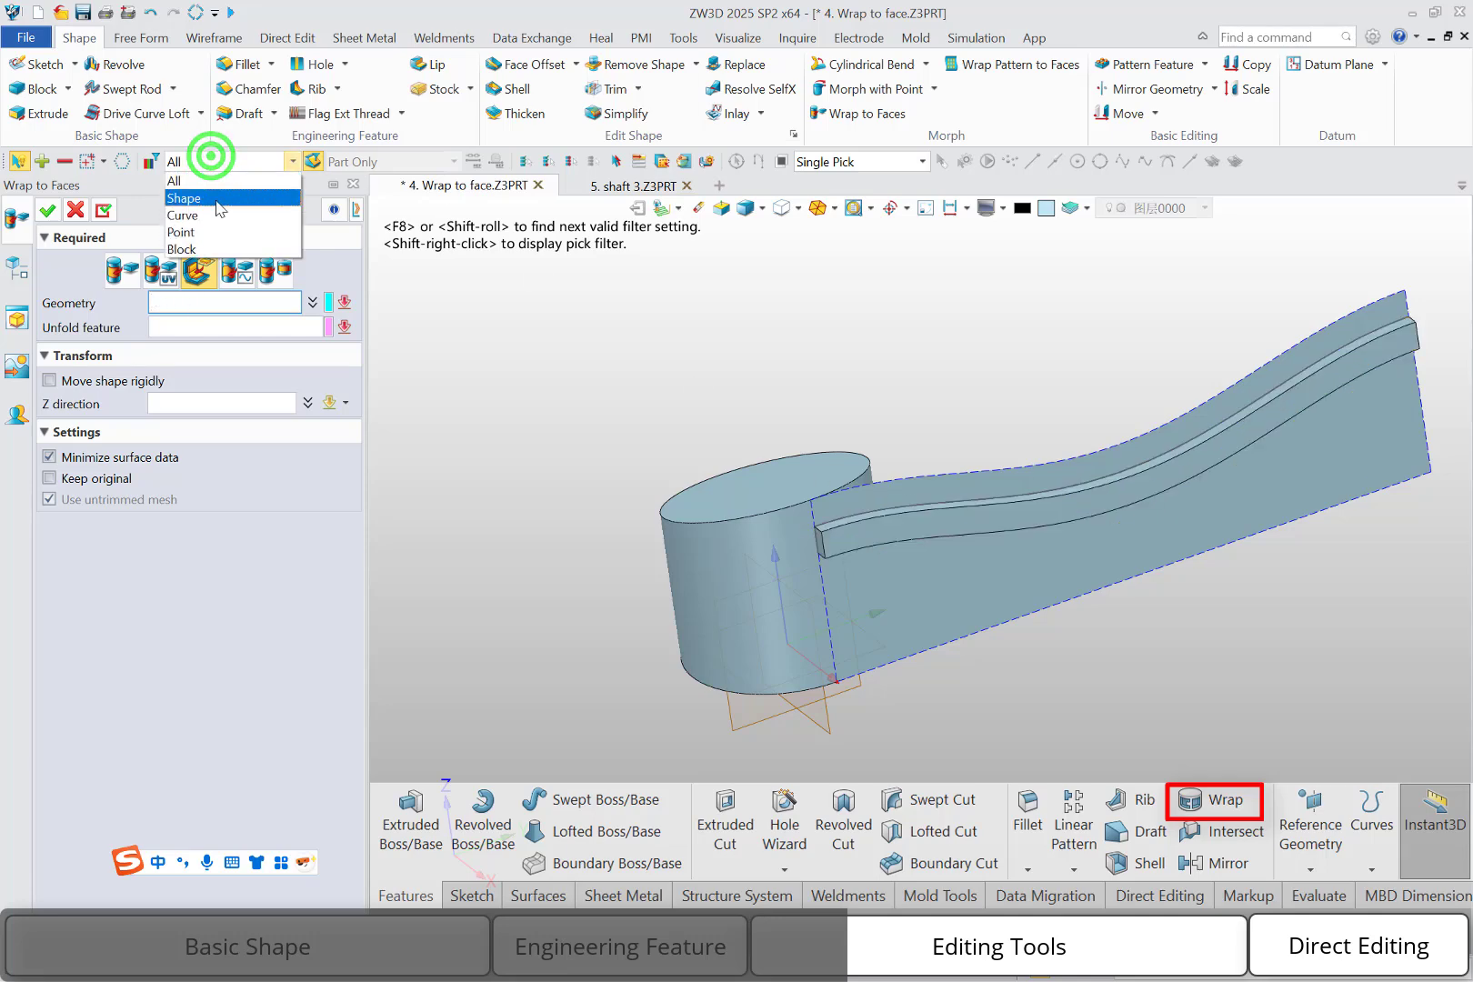
pyautogui.click(214, 199)
pyautogui.click(969, 526)
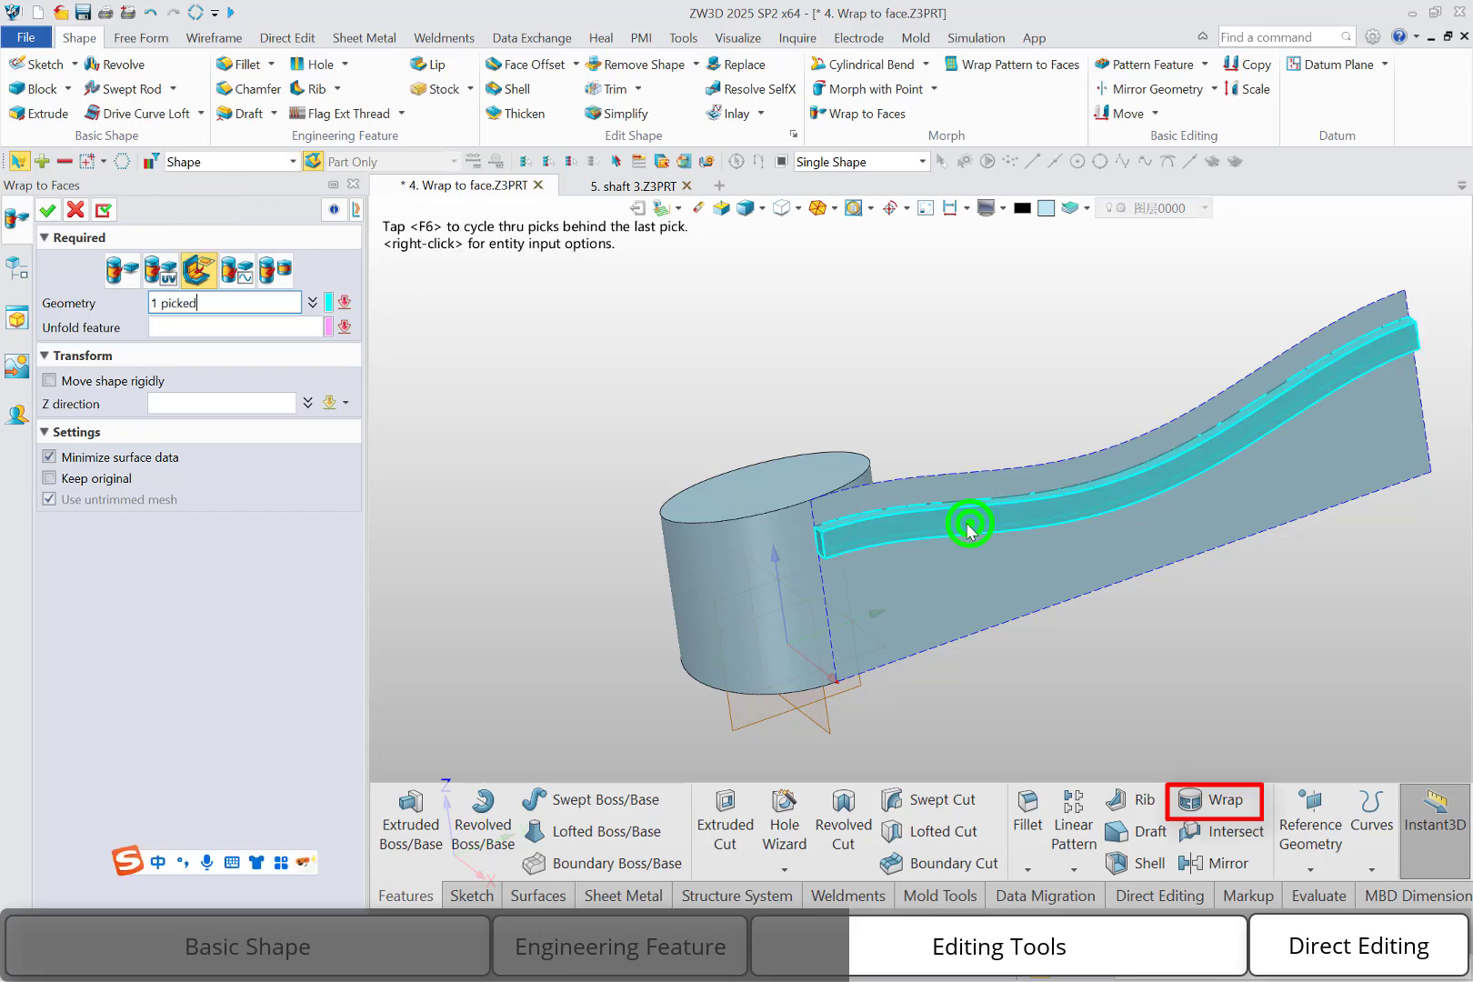
pyautogui.click(272, 325)
pyautogui.click(927, 578)
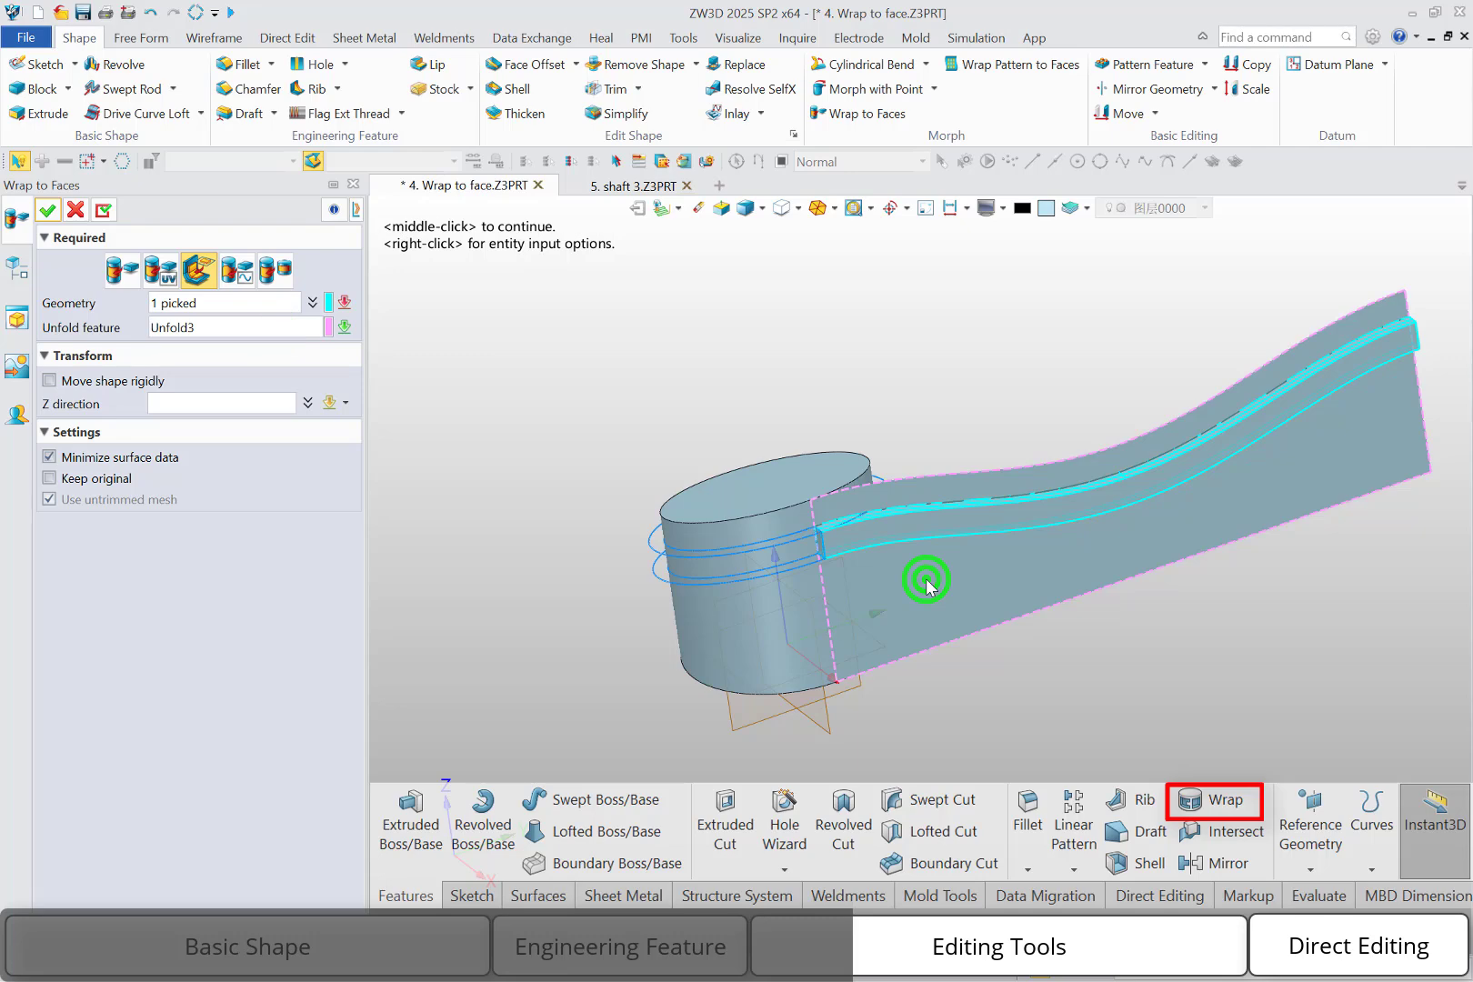
pyautogui.click(48, 212)
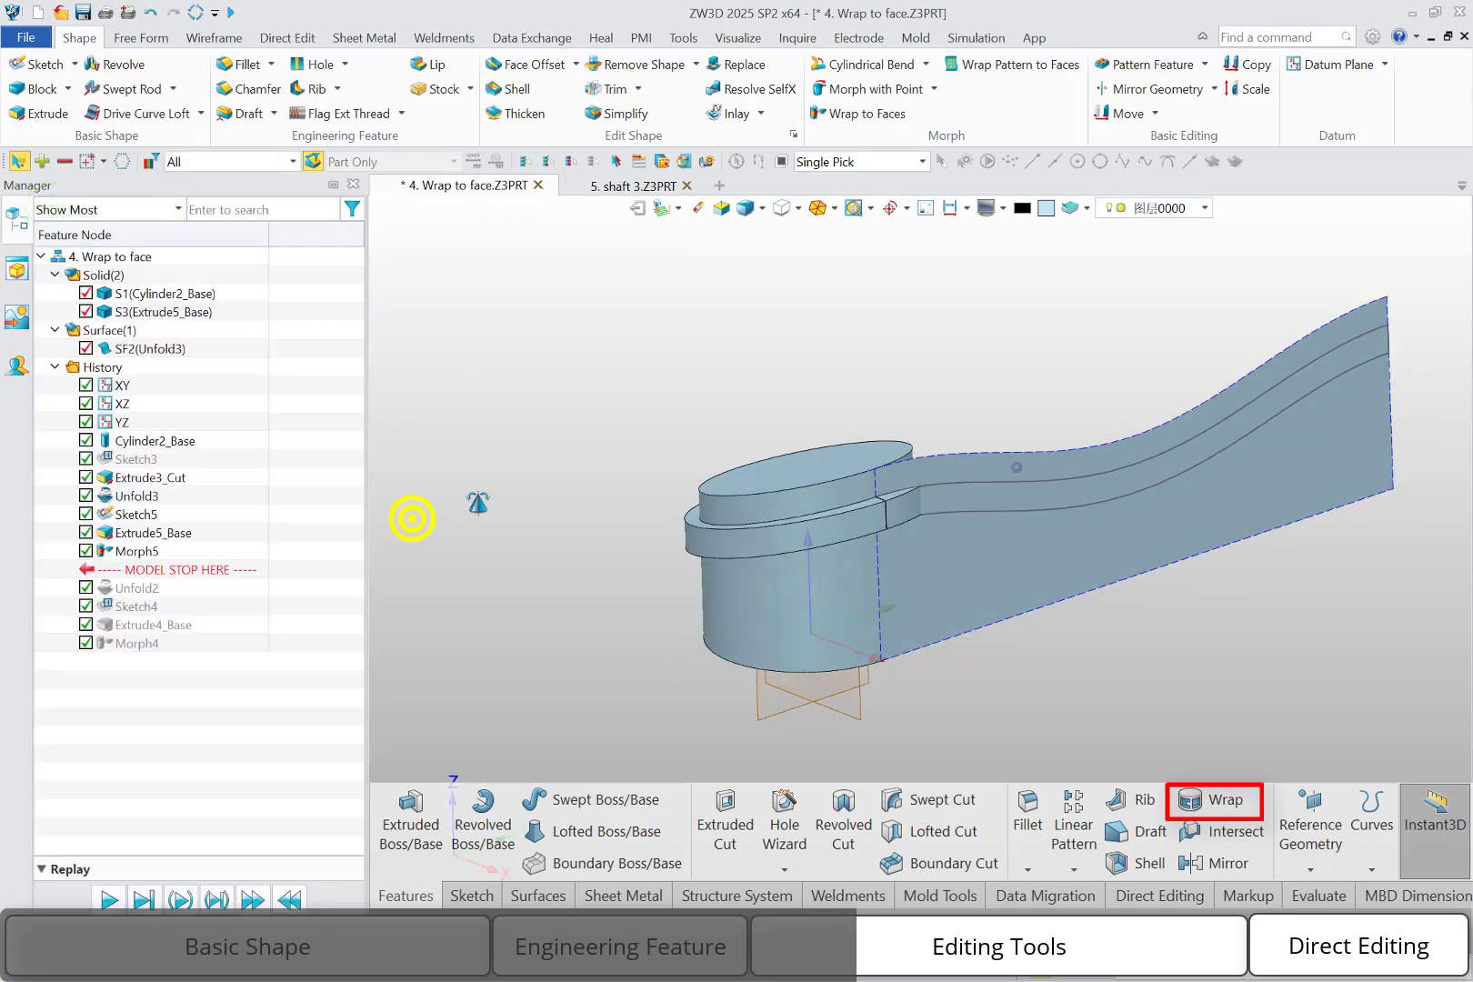
# Hide the unfolded surface SF2
pyautogui.rightClick(102, 348)
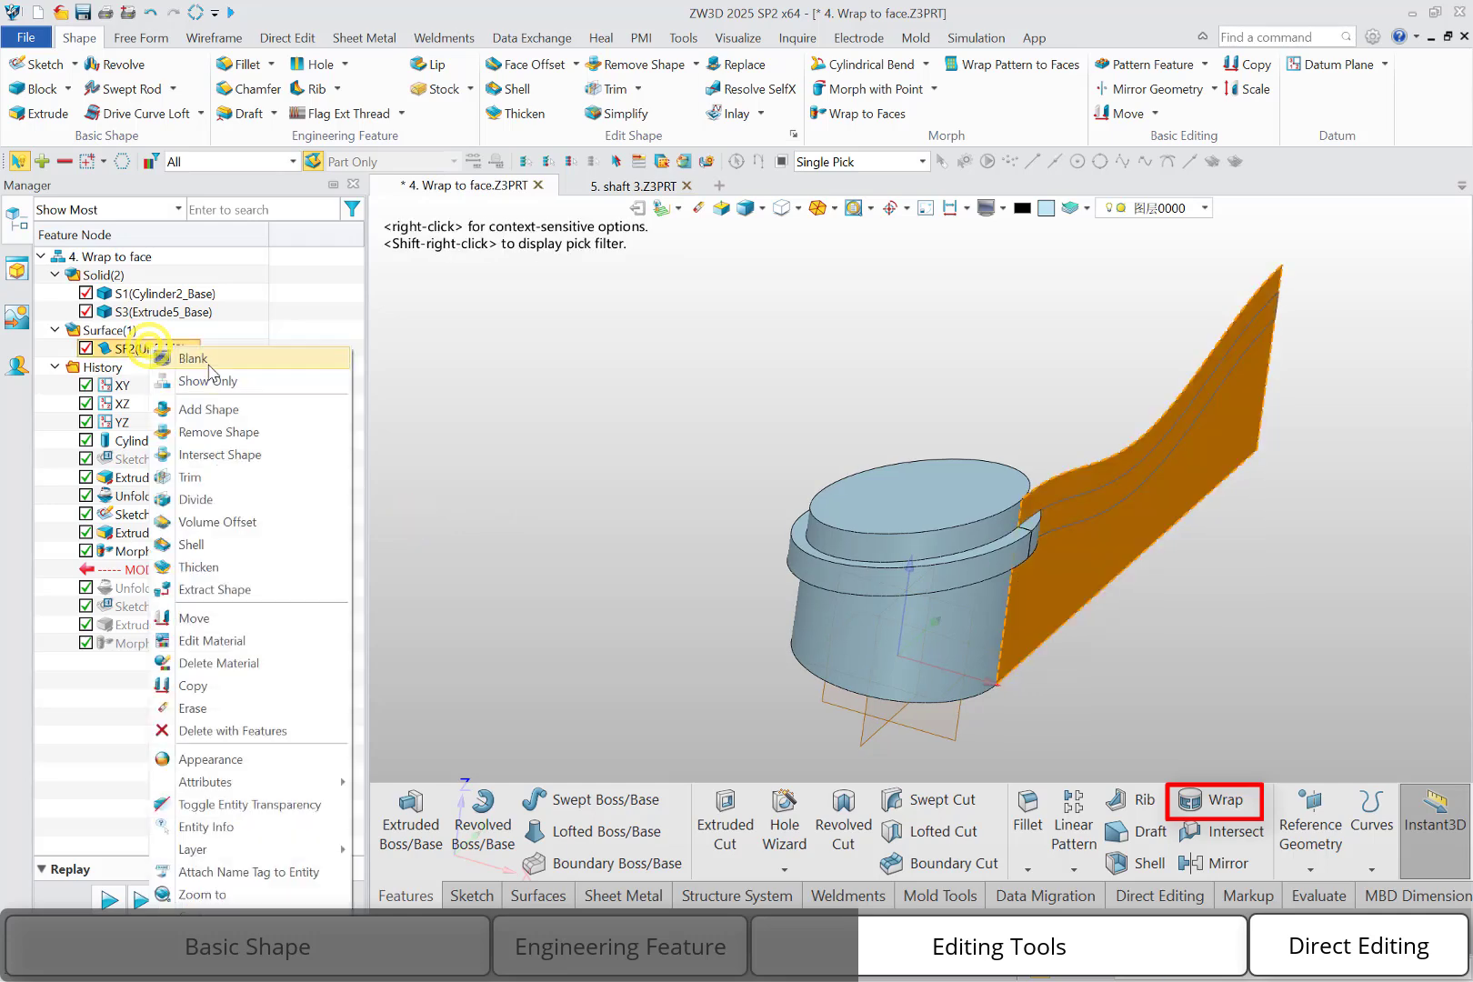
pyautogui.click(208, 364)
pyautogui.moveTo(596, 432); pyautogui.dragTo(582, 400, button='middle')
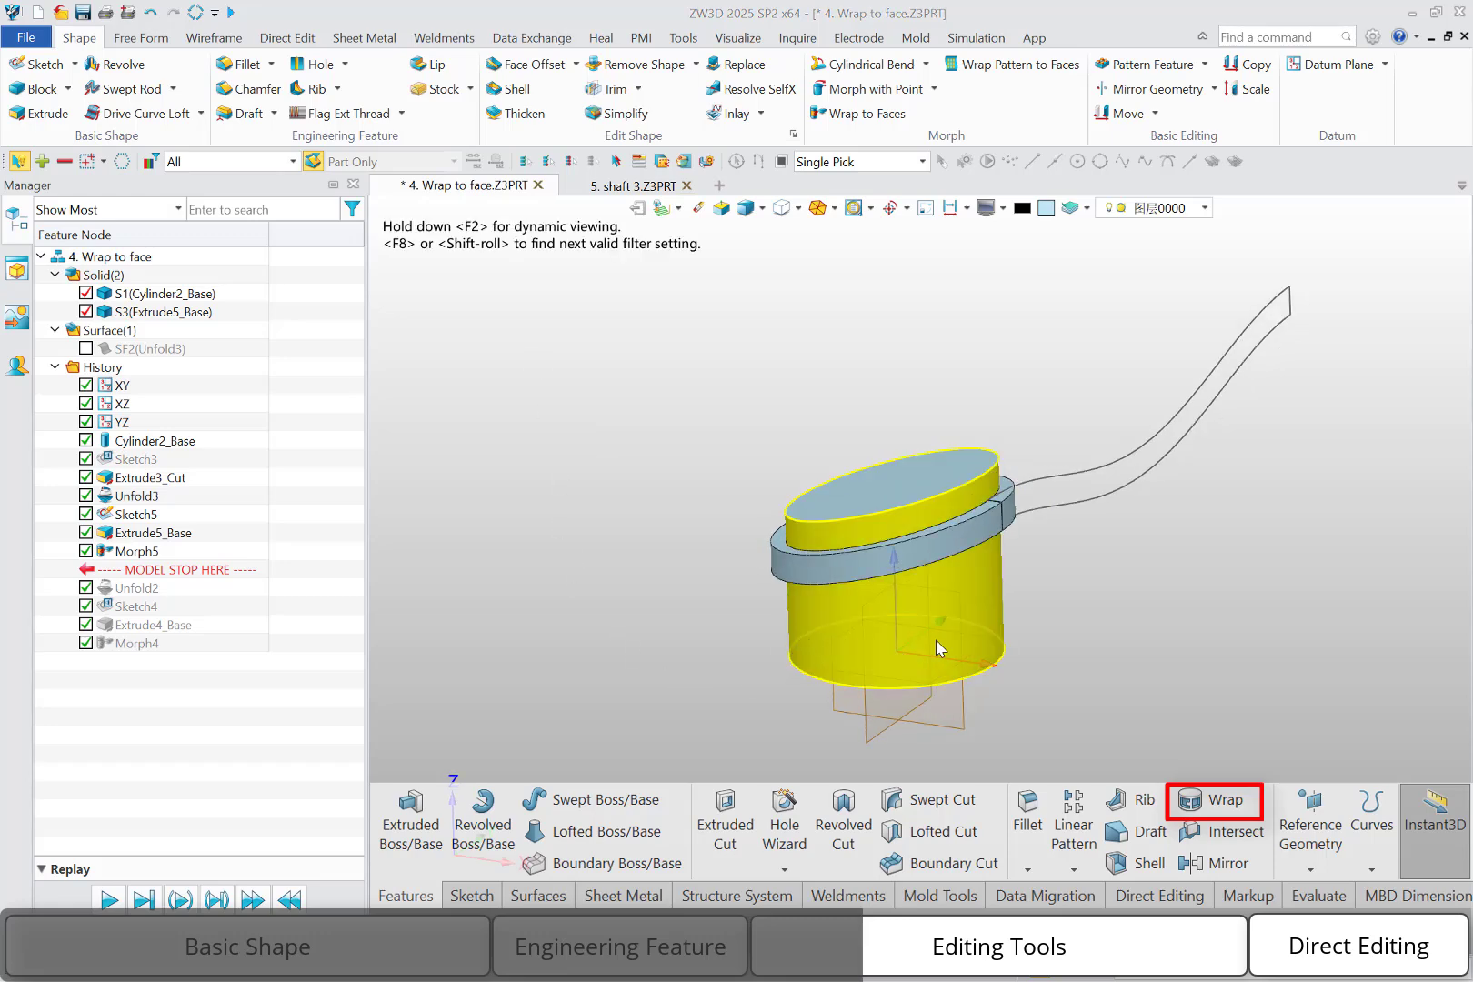
# Create a datum plane parallel to the XZ plane, offset well clear of the front of the cylinder
pyautogui.rightClick(632, 567)
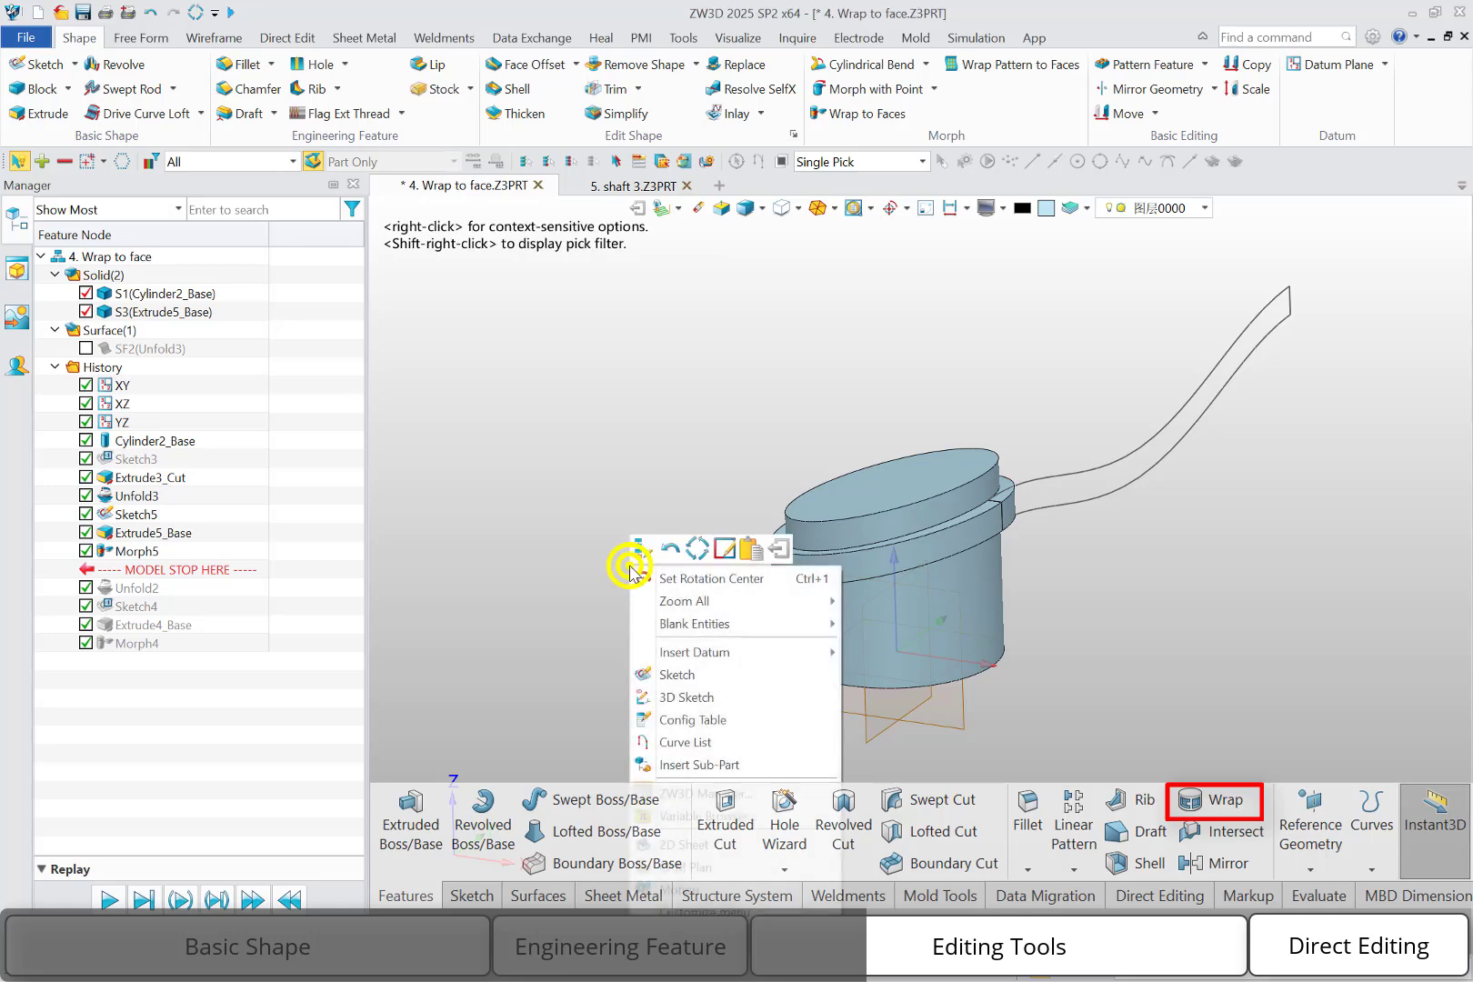
pyautogui.click(718, 657)
pyautogui.moveTo(719, 657)
pyautogui.click(846, 678)
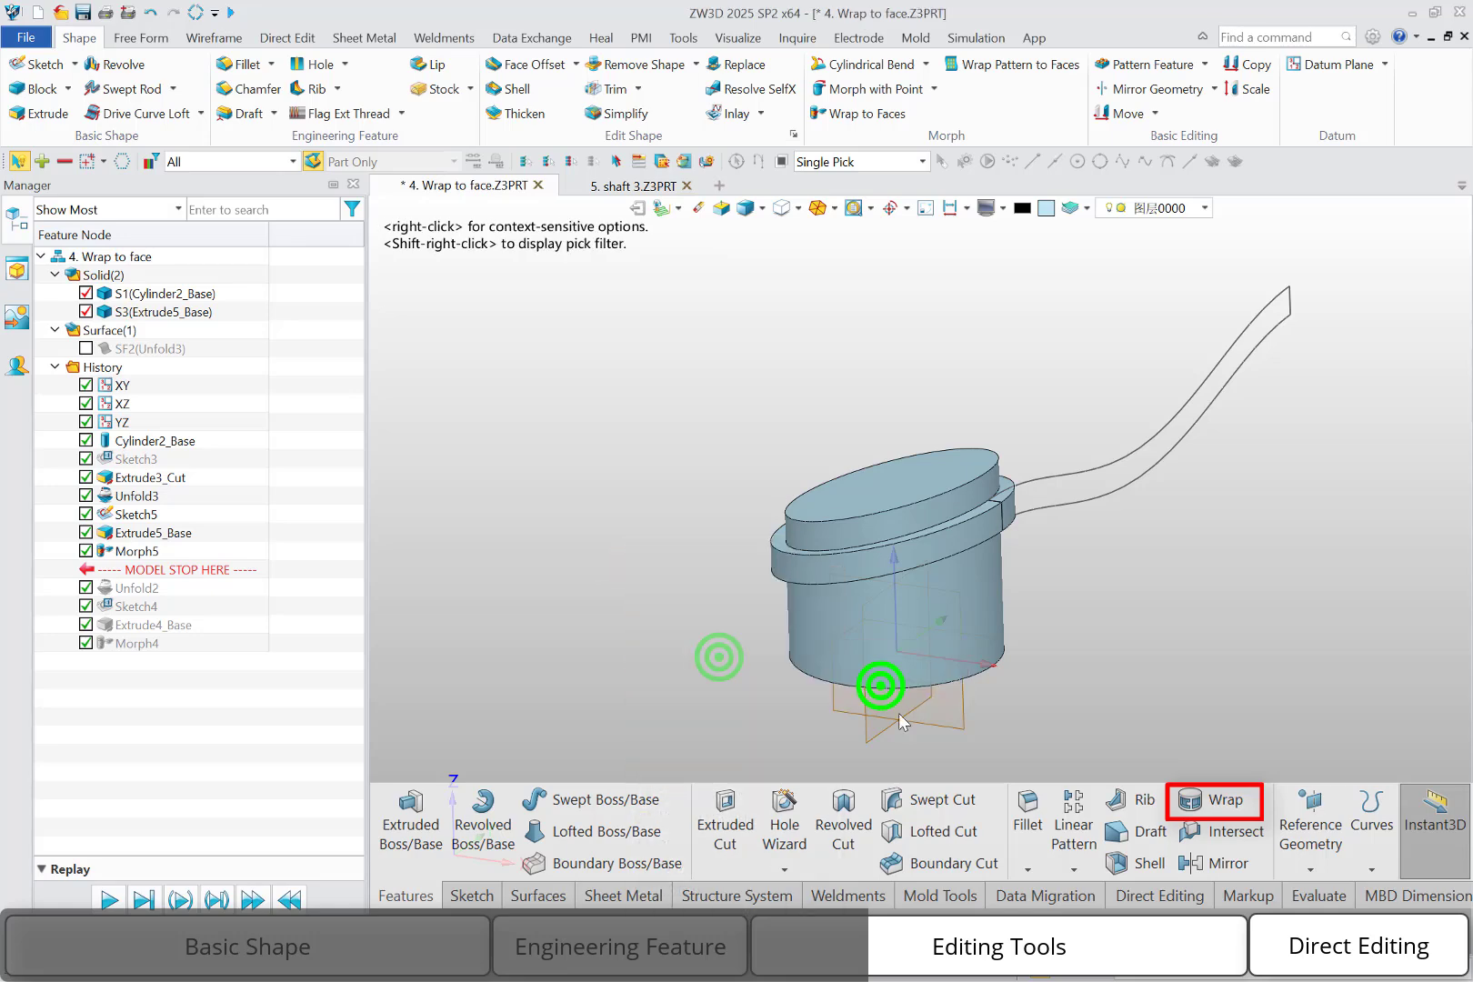
pyautogui.click(963, 730)
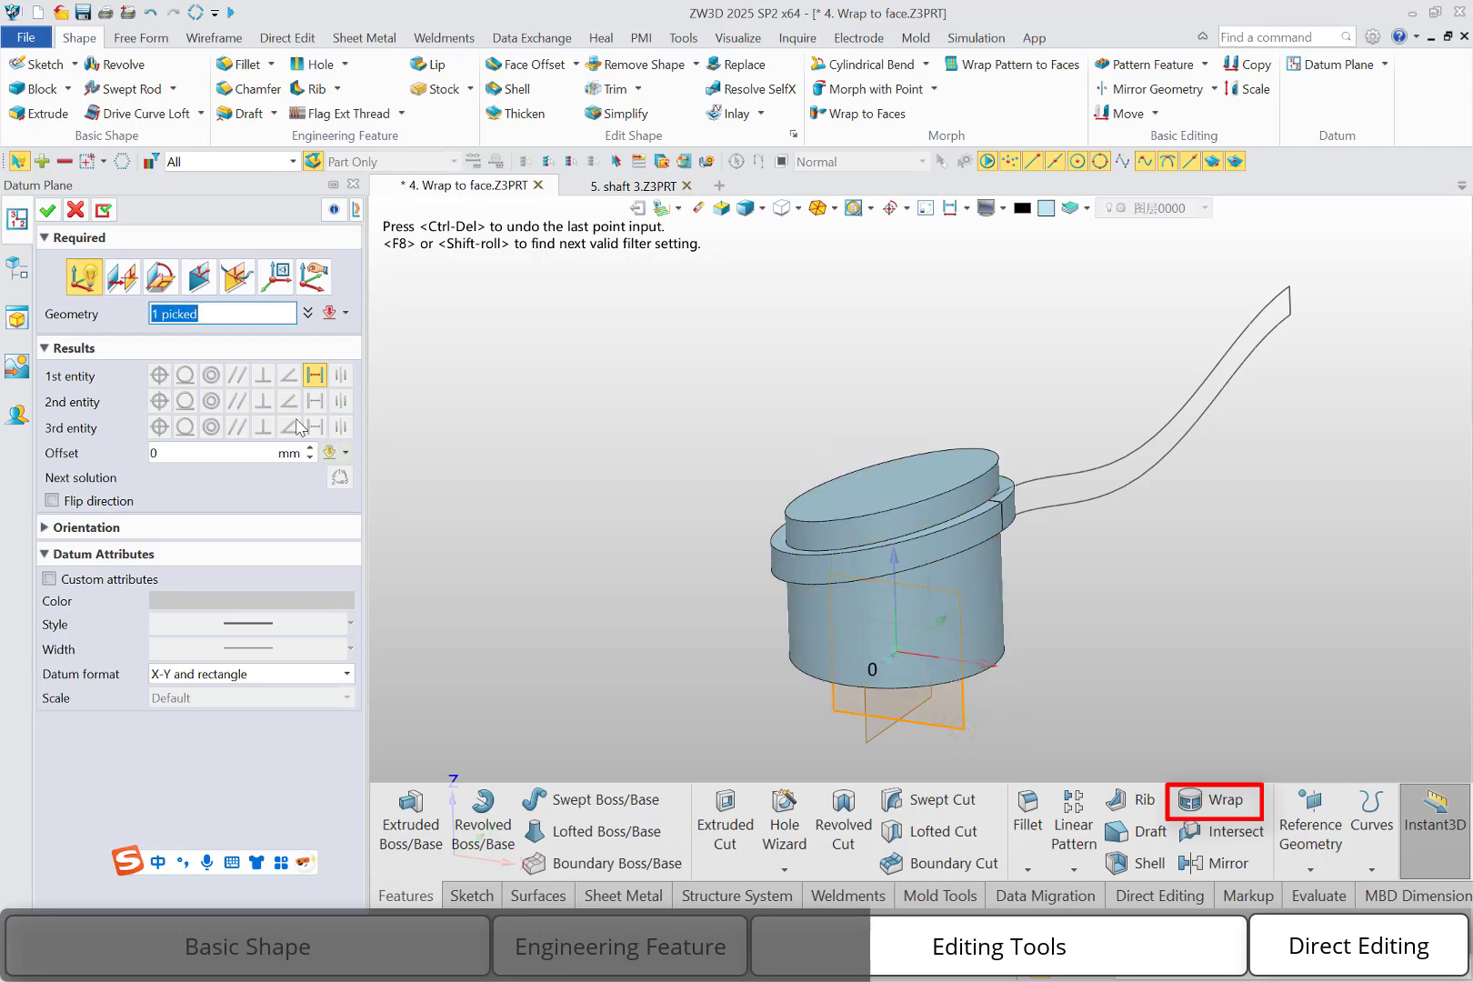
pyautogui.click(188, 445)
pyautogui.write('517')
pyautogui.press('Return')
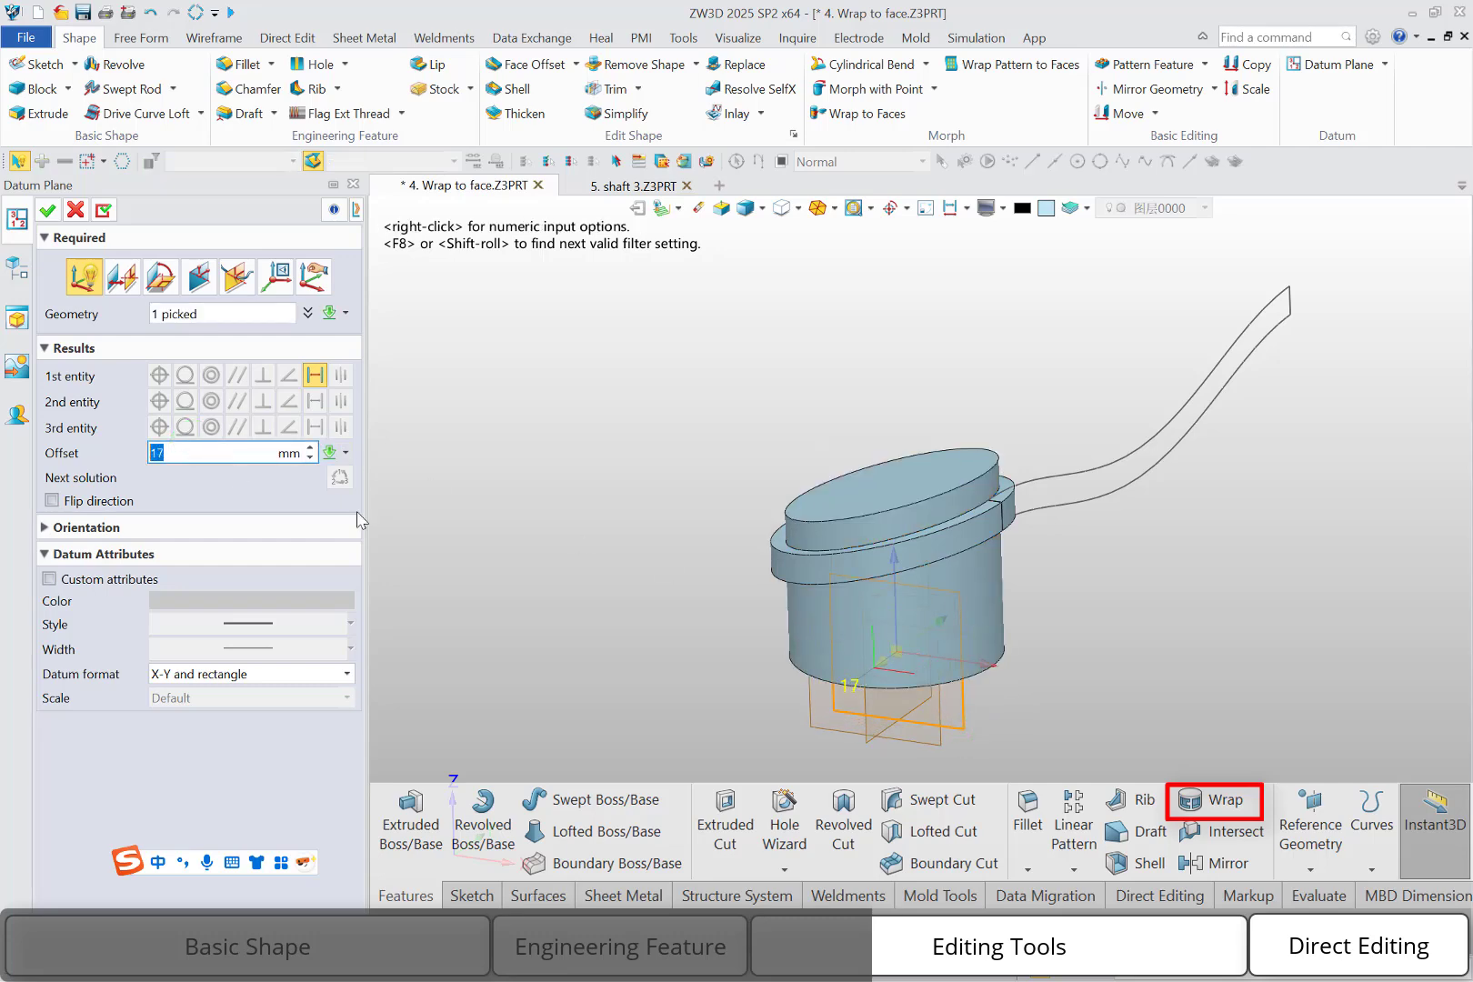
pyautogui.moveTo(881, 664); pyautogui.dragTo(749, 756)
pyautogui.click(47, 210)
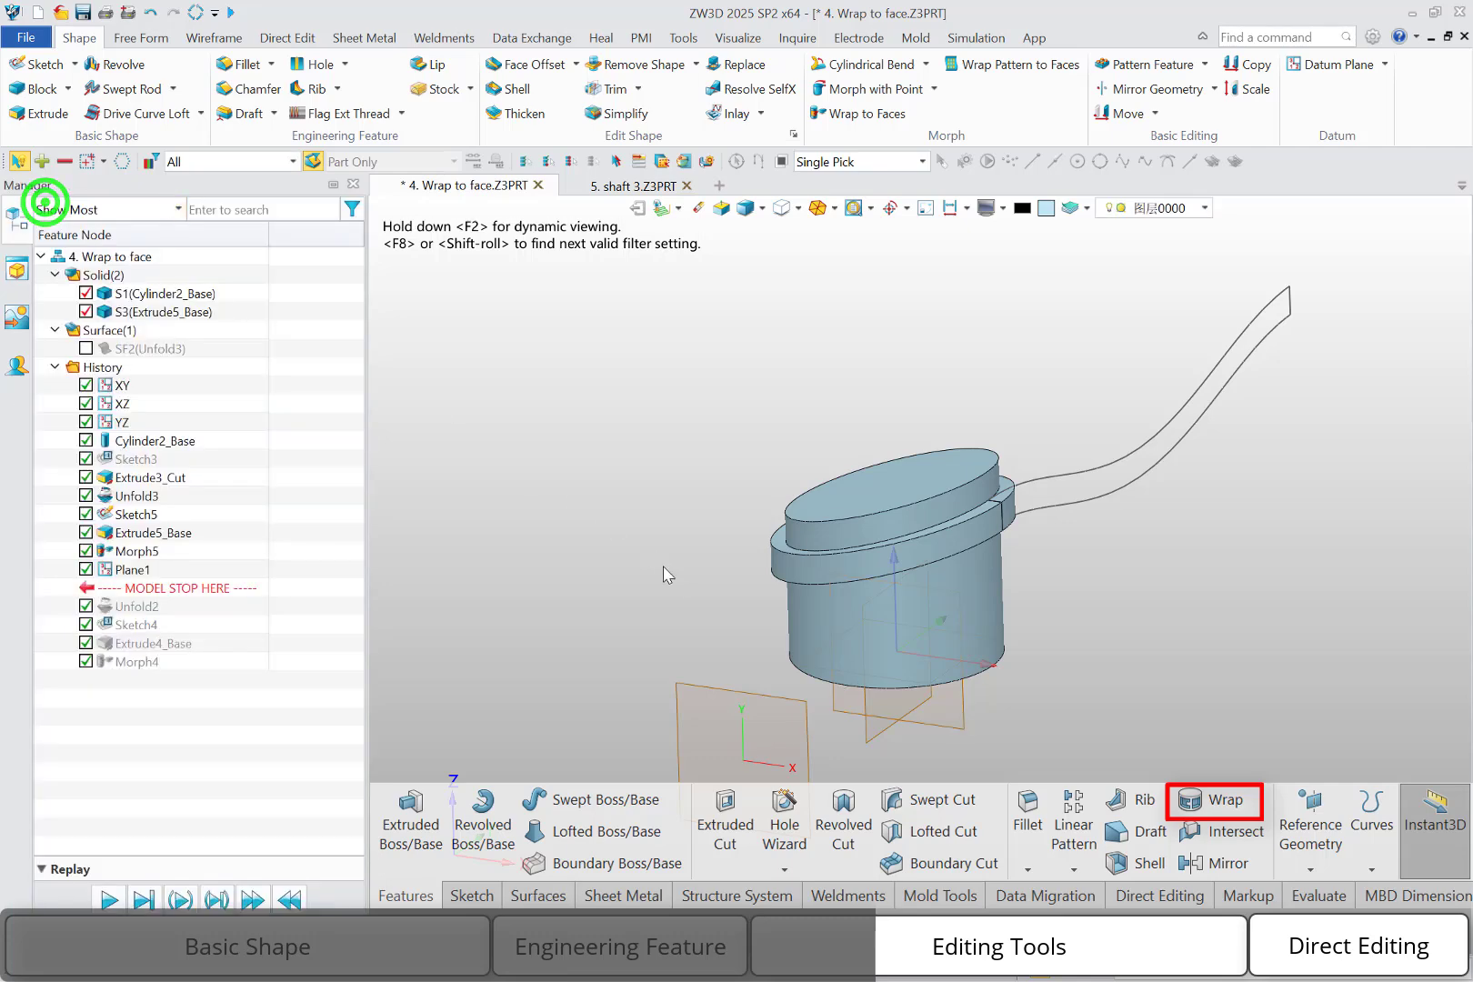
# Sketch on the new offset datum plane and place the text "ZWSOFT" with its origin at -15,15
pyautogui.rightClick(674, 677)
pyautogui.click(698, 687)
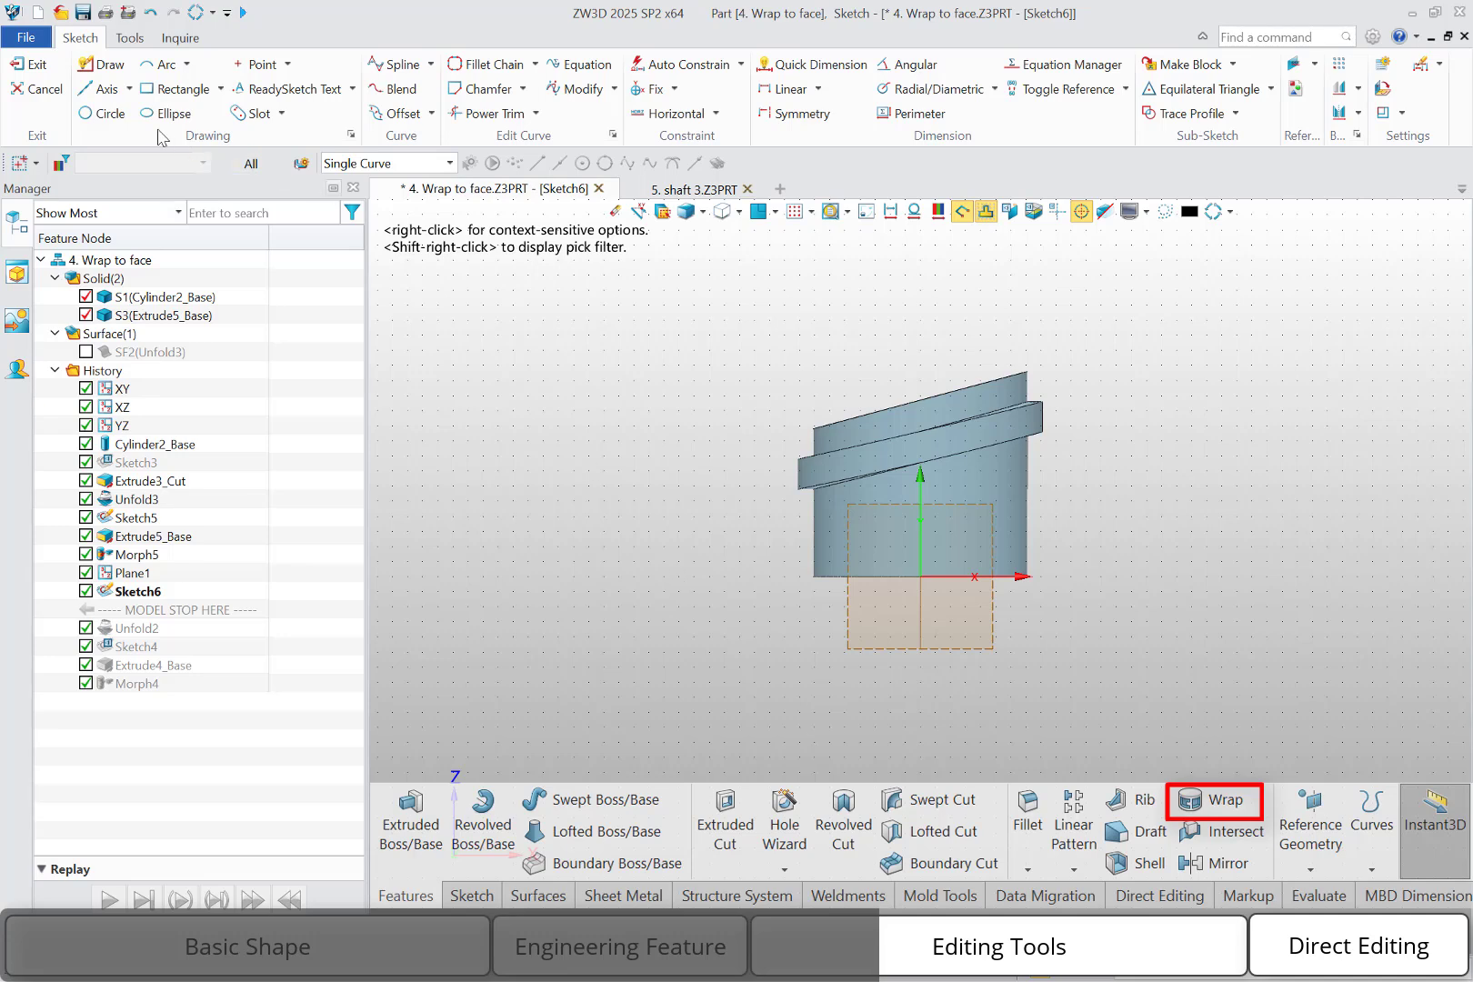
pyautogui.click(261, 91)
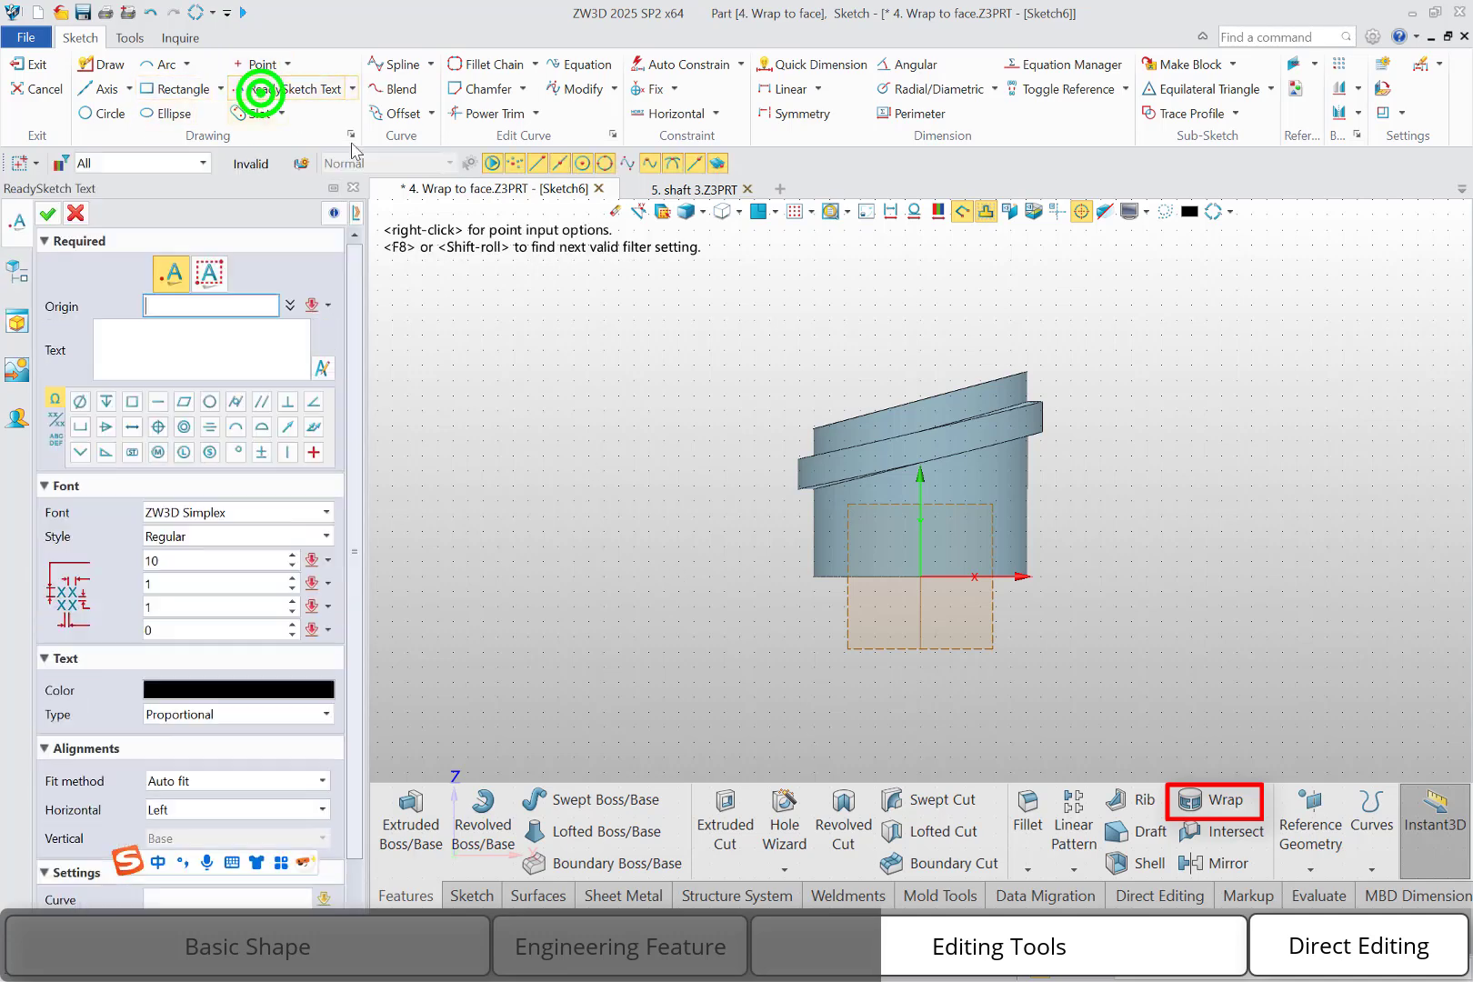
pyautogui.click(941, 569)
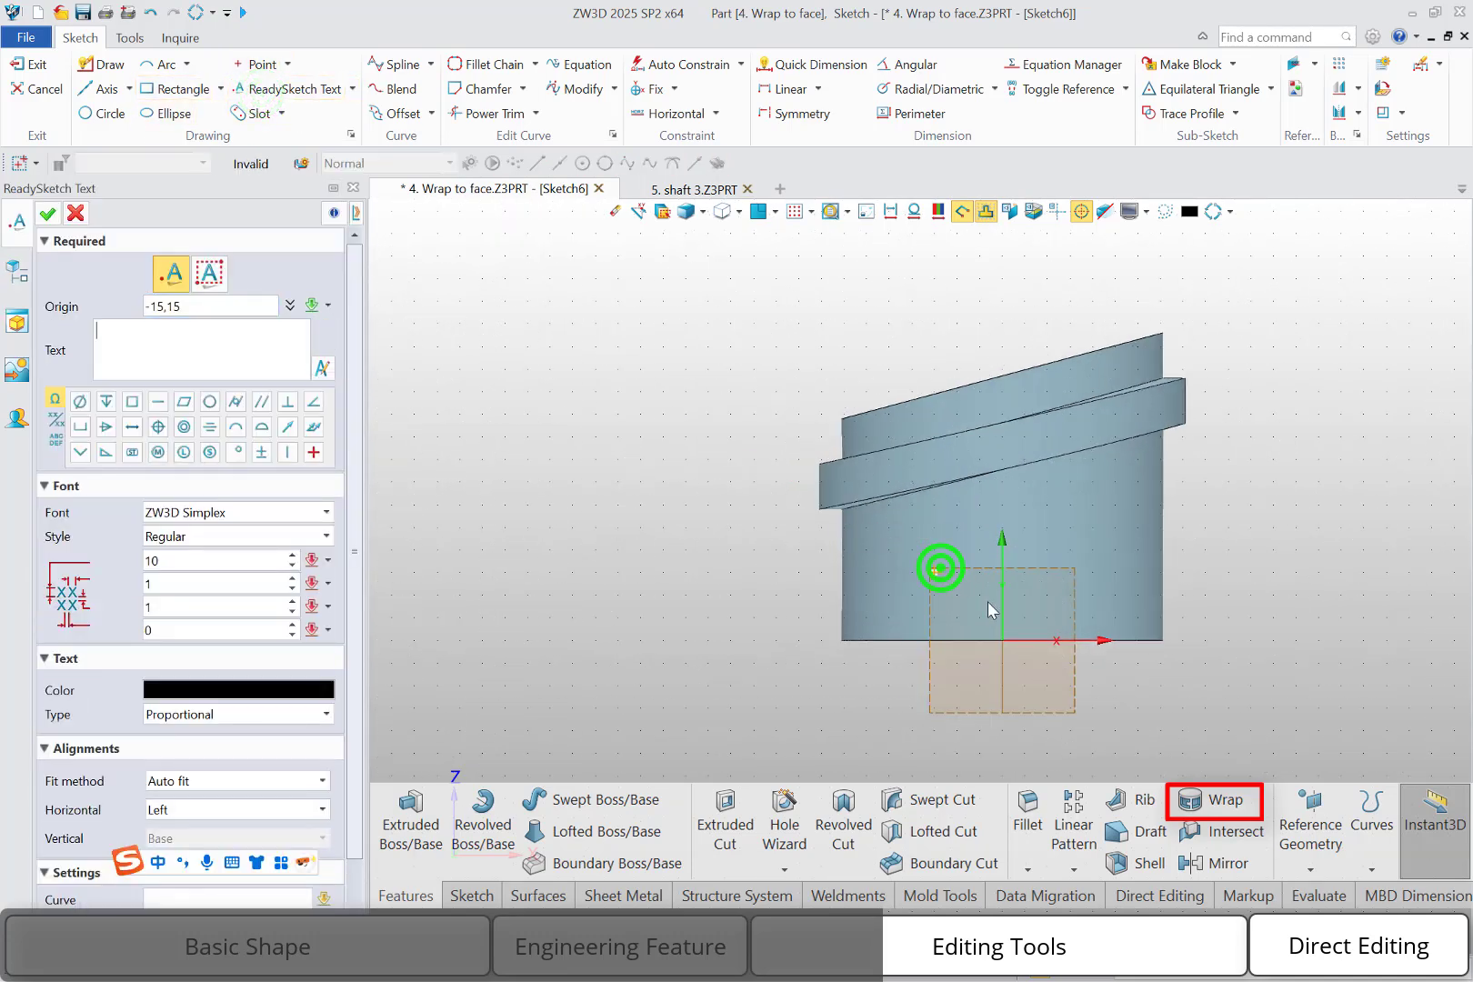
pyautogui.write('ZWSO')
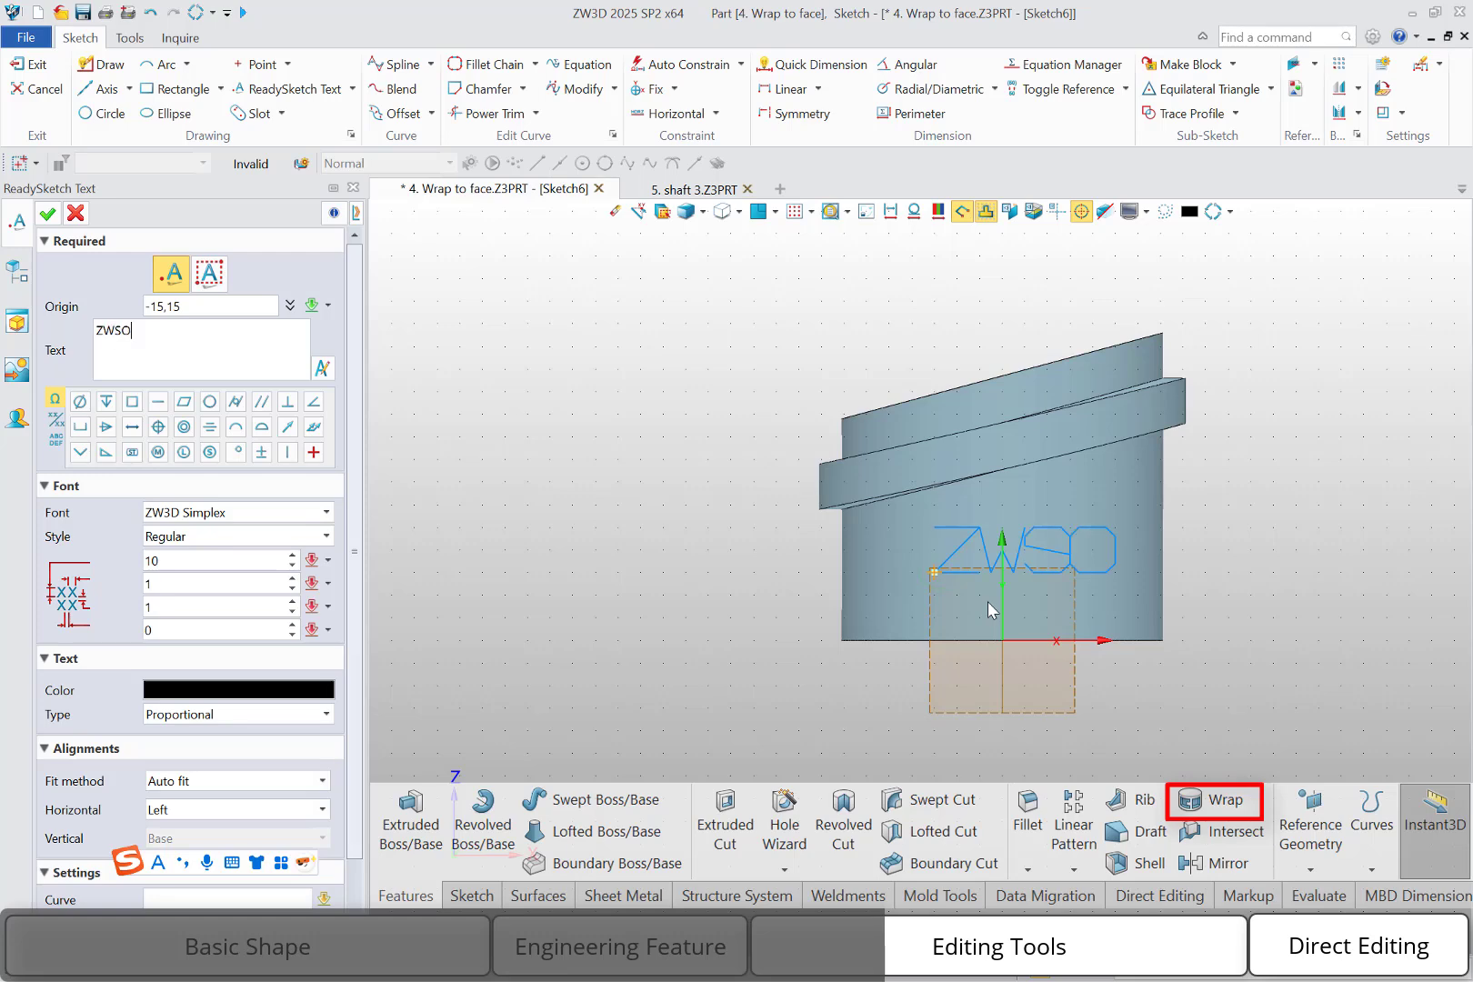
pyautogui.write('FT')
# Set the font of the ZWSOFT sketch text to Arial
pyautogui.click(271, 512)
pyautogui.click(364, 556)
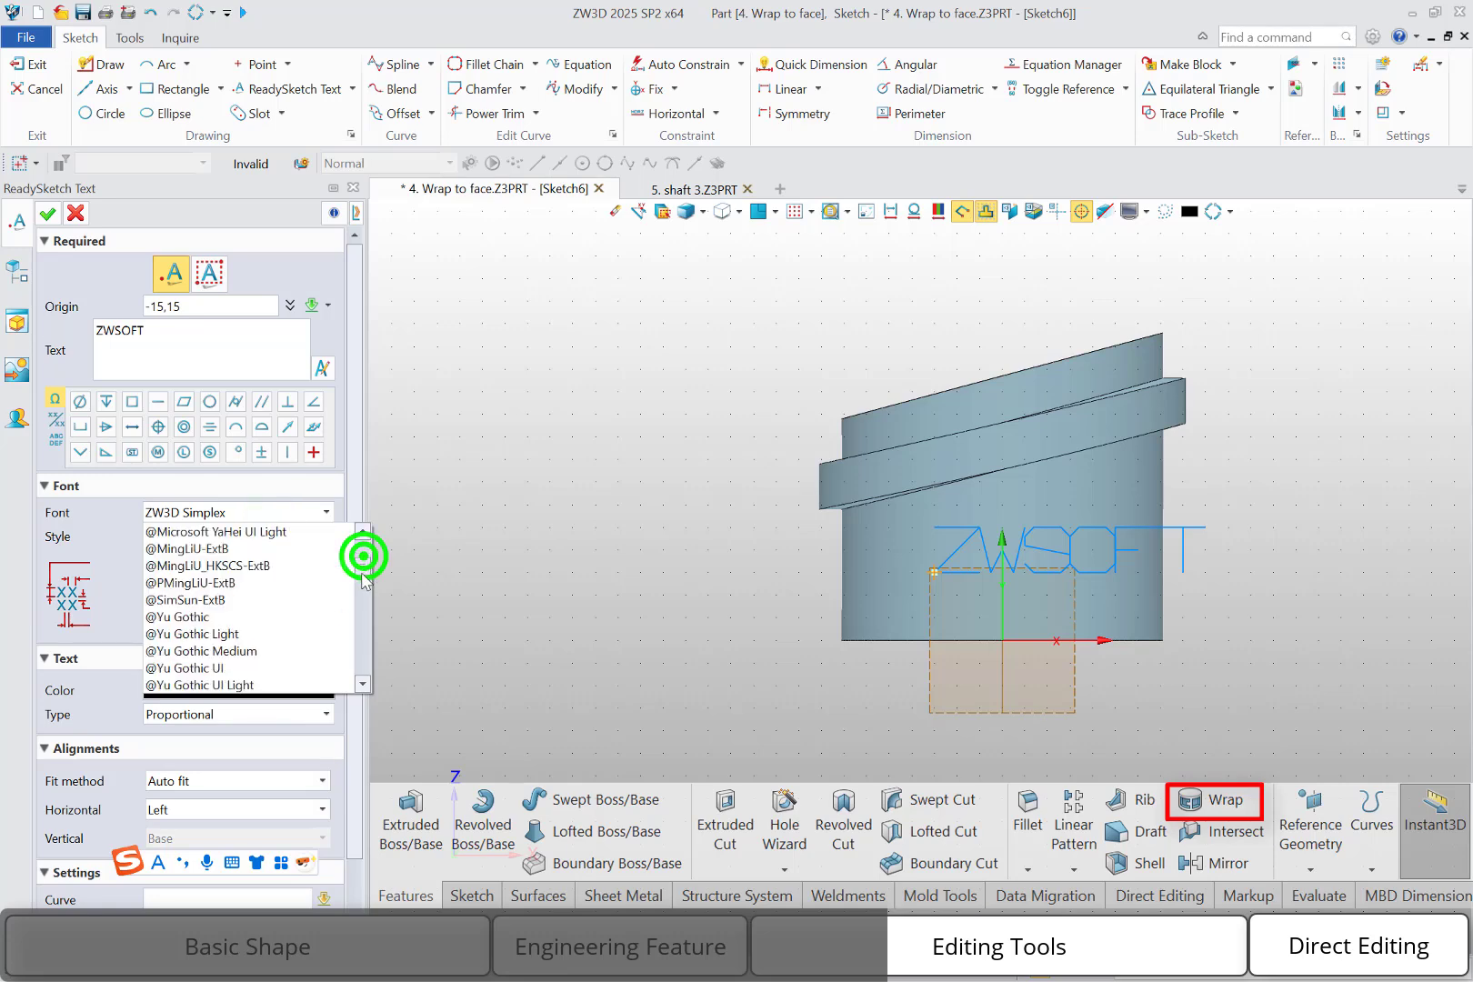
pyautogui.moveTo(362, 575)
pyautogui.mouseDown()
pyautogui.moveTo(363, 602)
pyautogui.moveTo(363, 589)
pyautogui.mouseUp()
pyautogui.scroll(2, 214, 625)
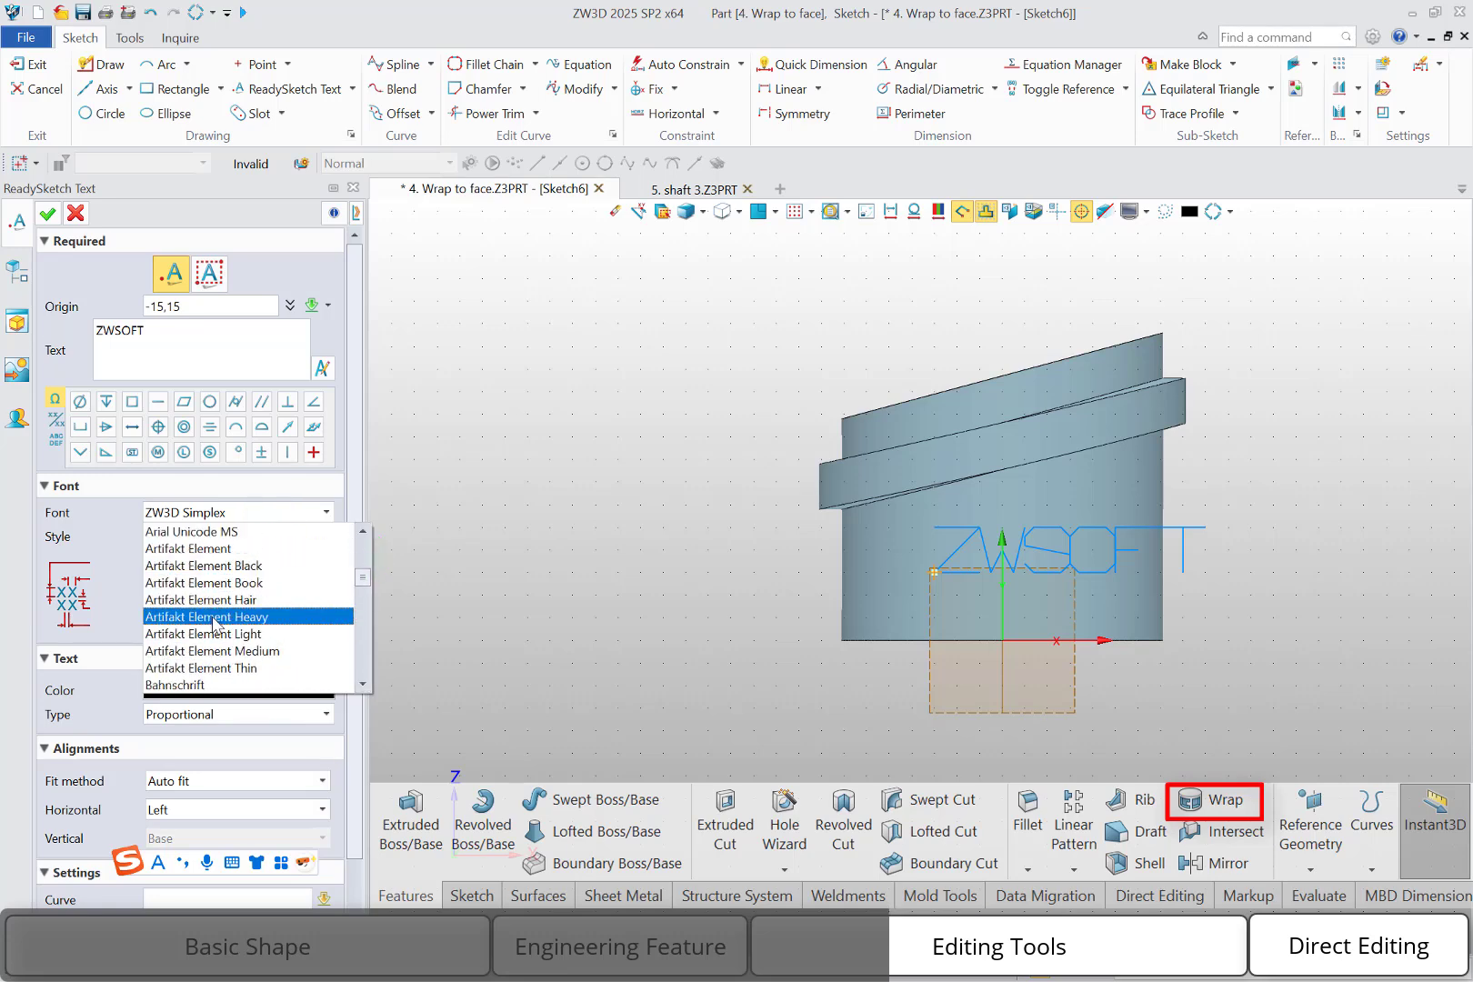
pyautogui.scroll(3, 214, 625)
pyautogui.click(207, 583)
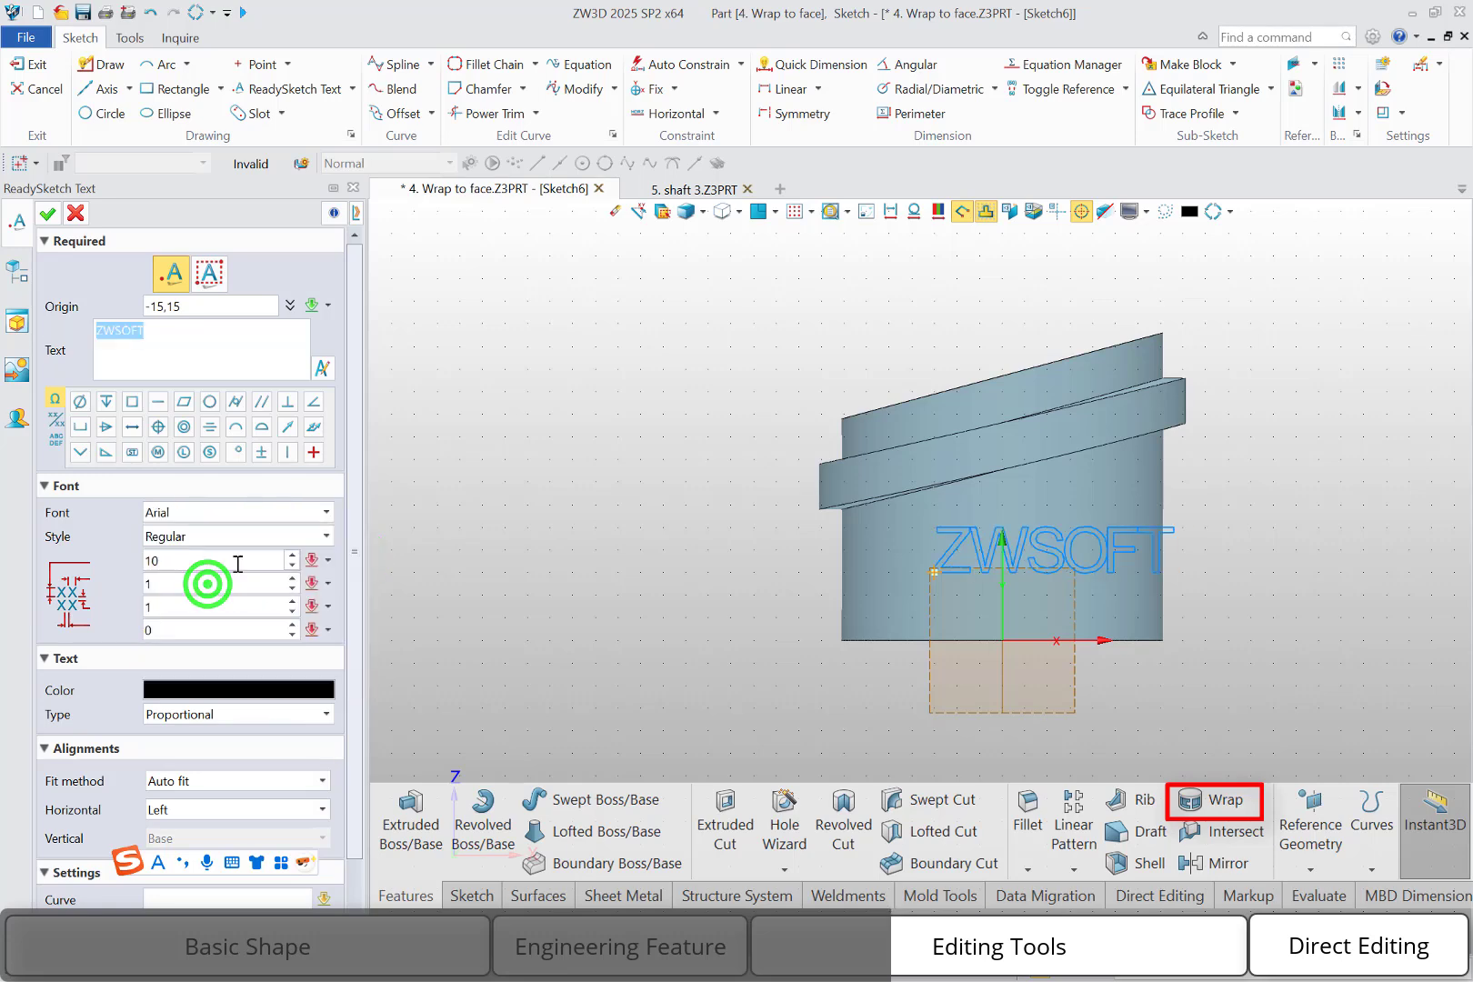
# Set the text height to 7 and the character spacing to 0.2, then finish the text sketch
pyautogui.click(184, 562)
pyautogui.scroll(-2, 185, 560)
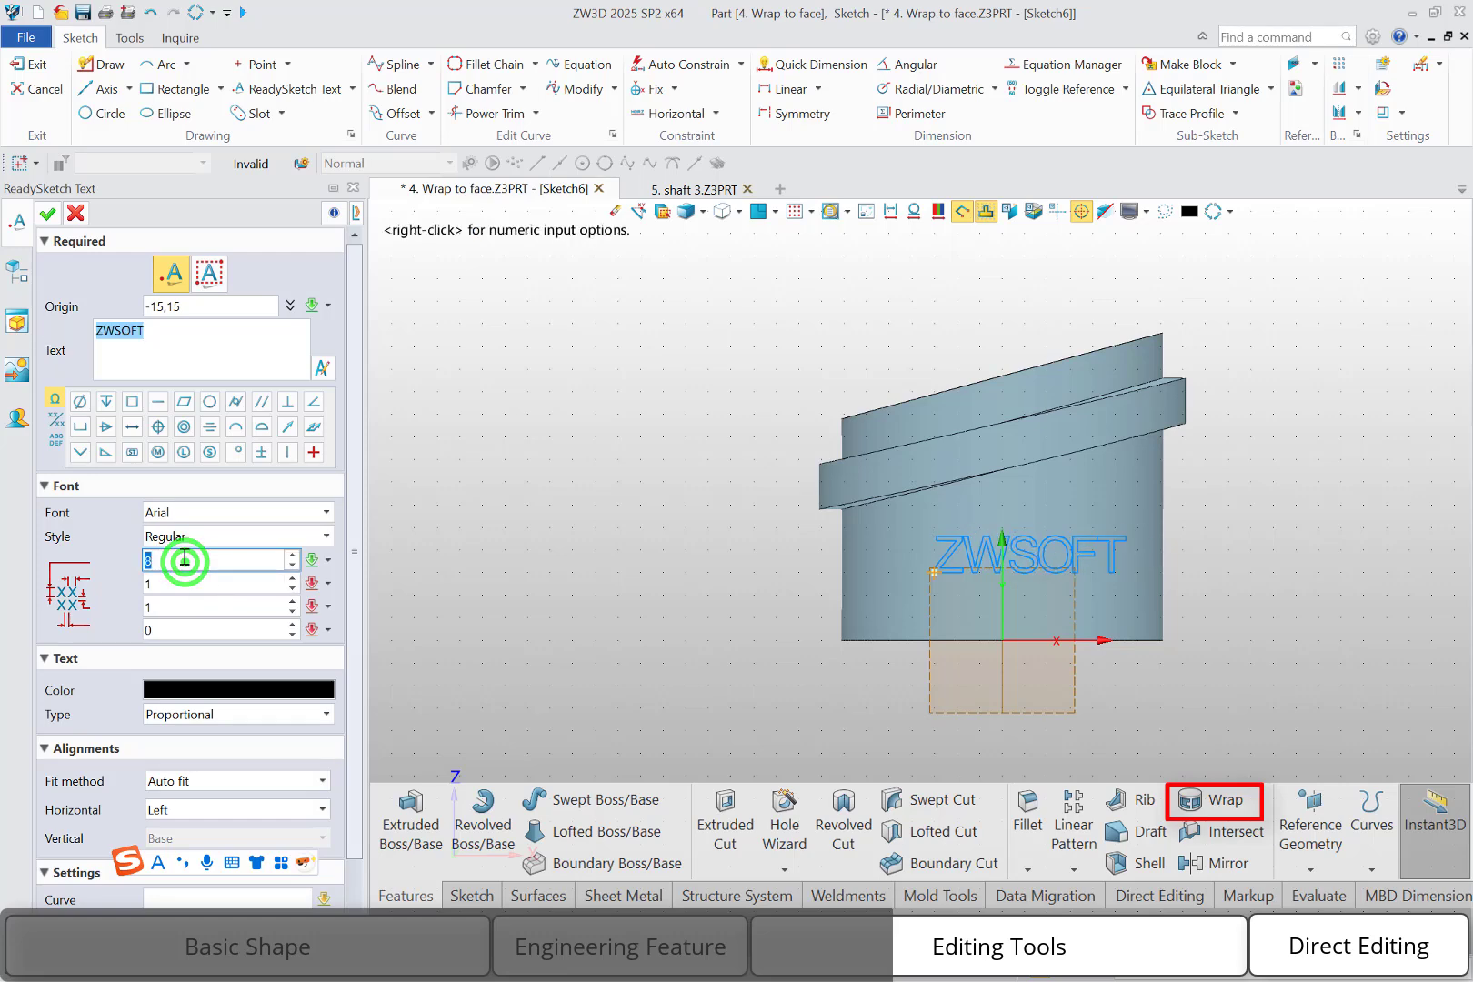
pyautogui.scroll(-1, 184, 558)
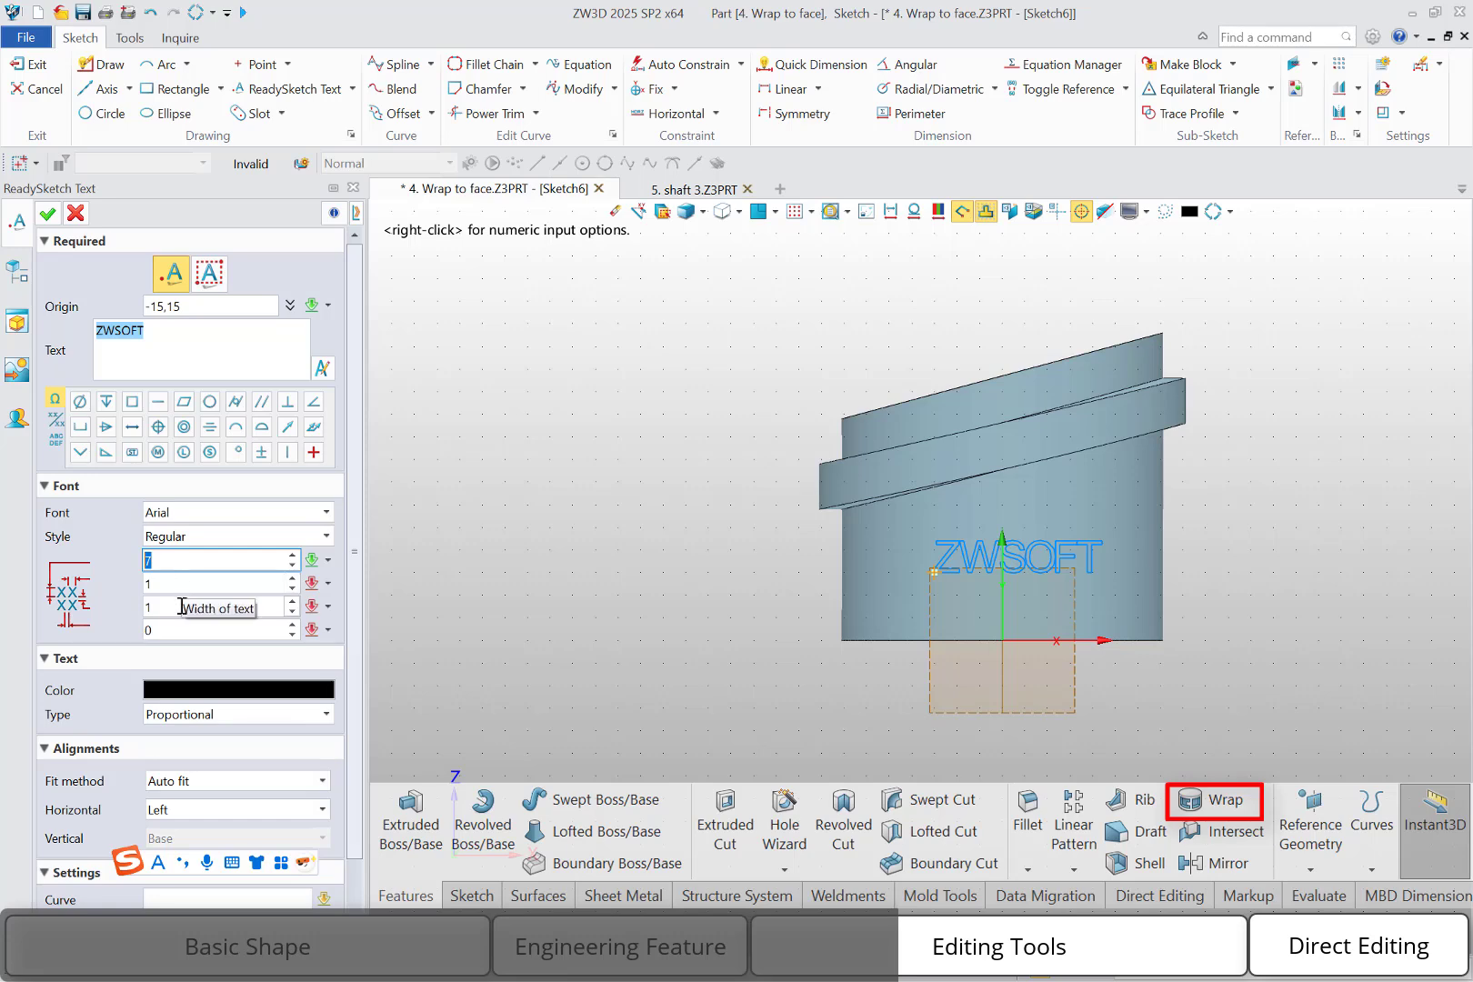
pyautogui.click(160, 627)
pyautogui.write('.2')
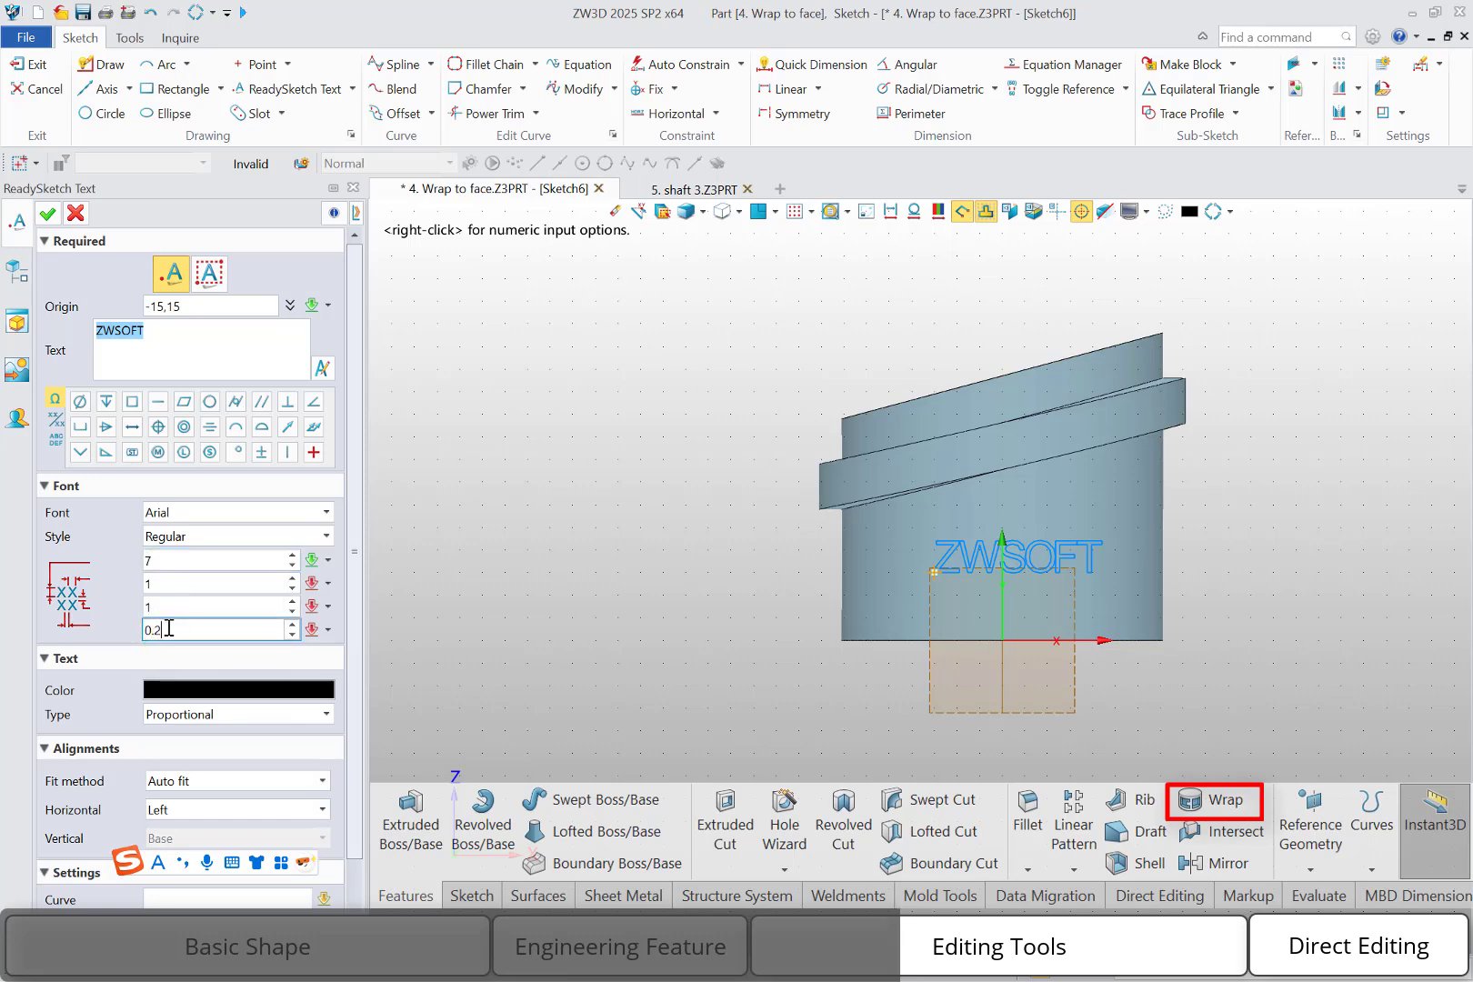
pyautogui.press('Return')
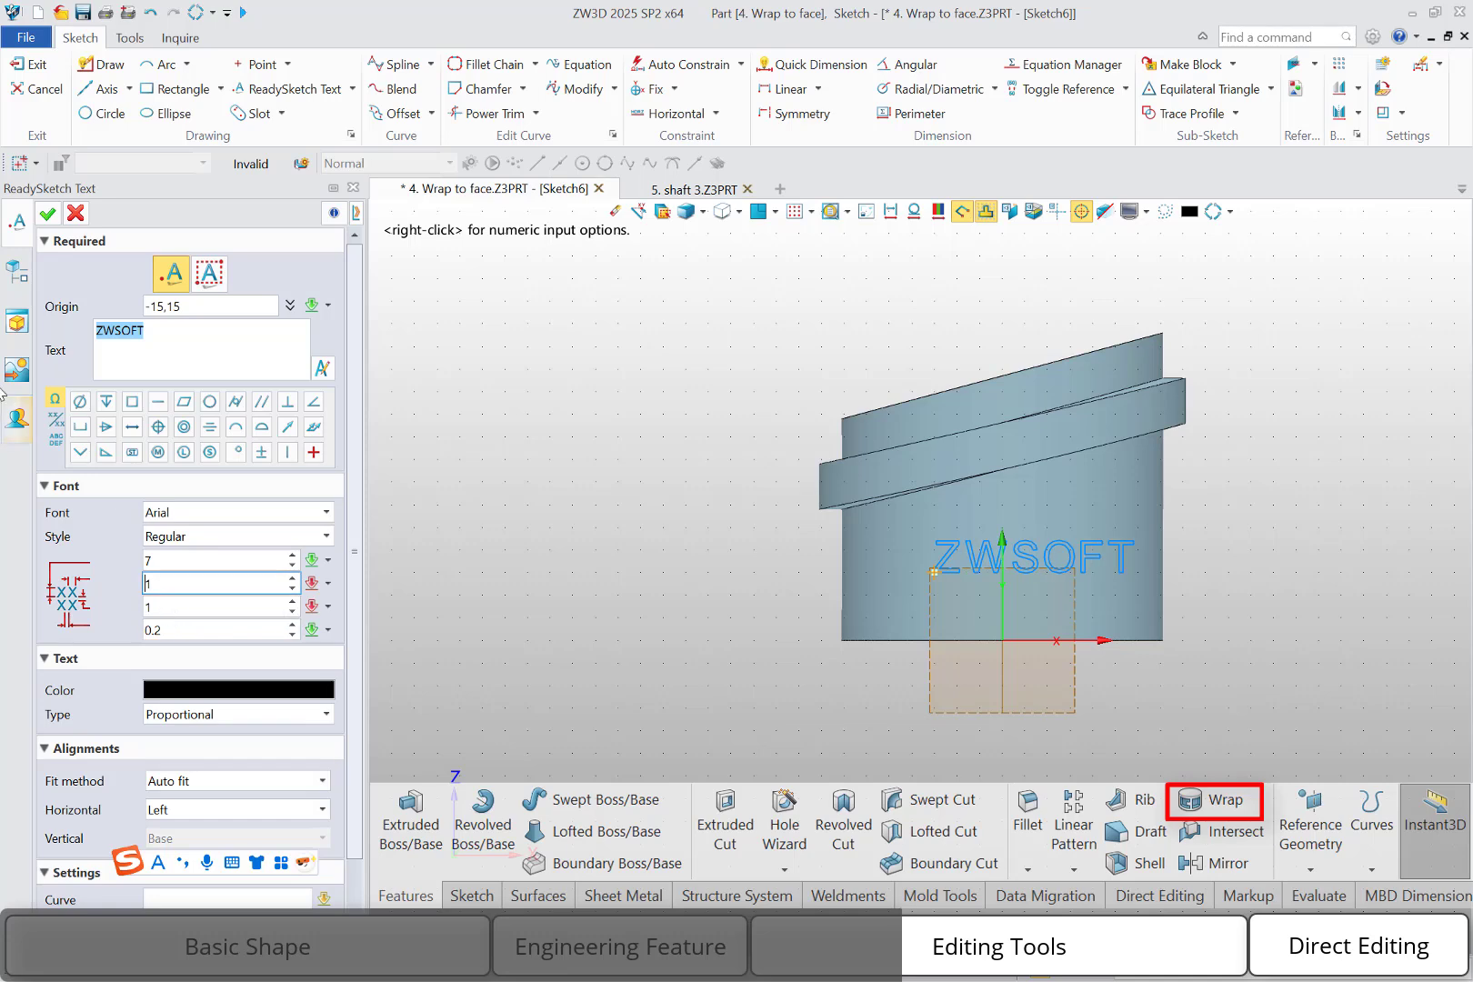
pyautogui.click(48, 214)
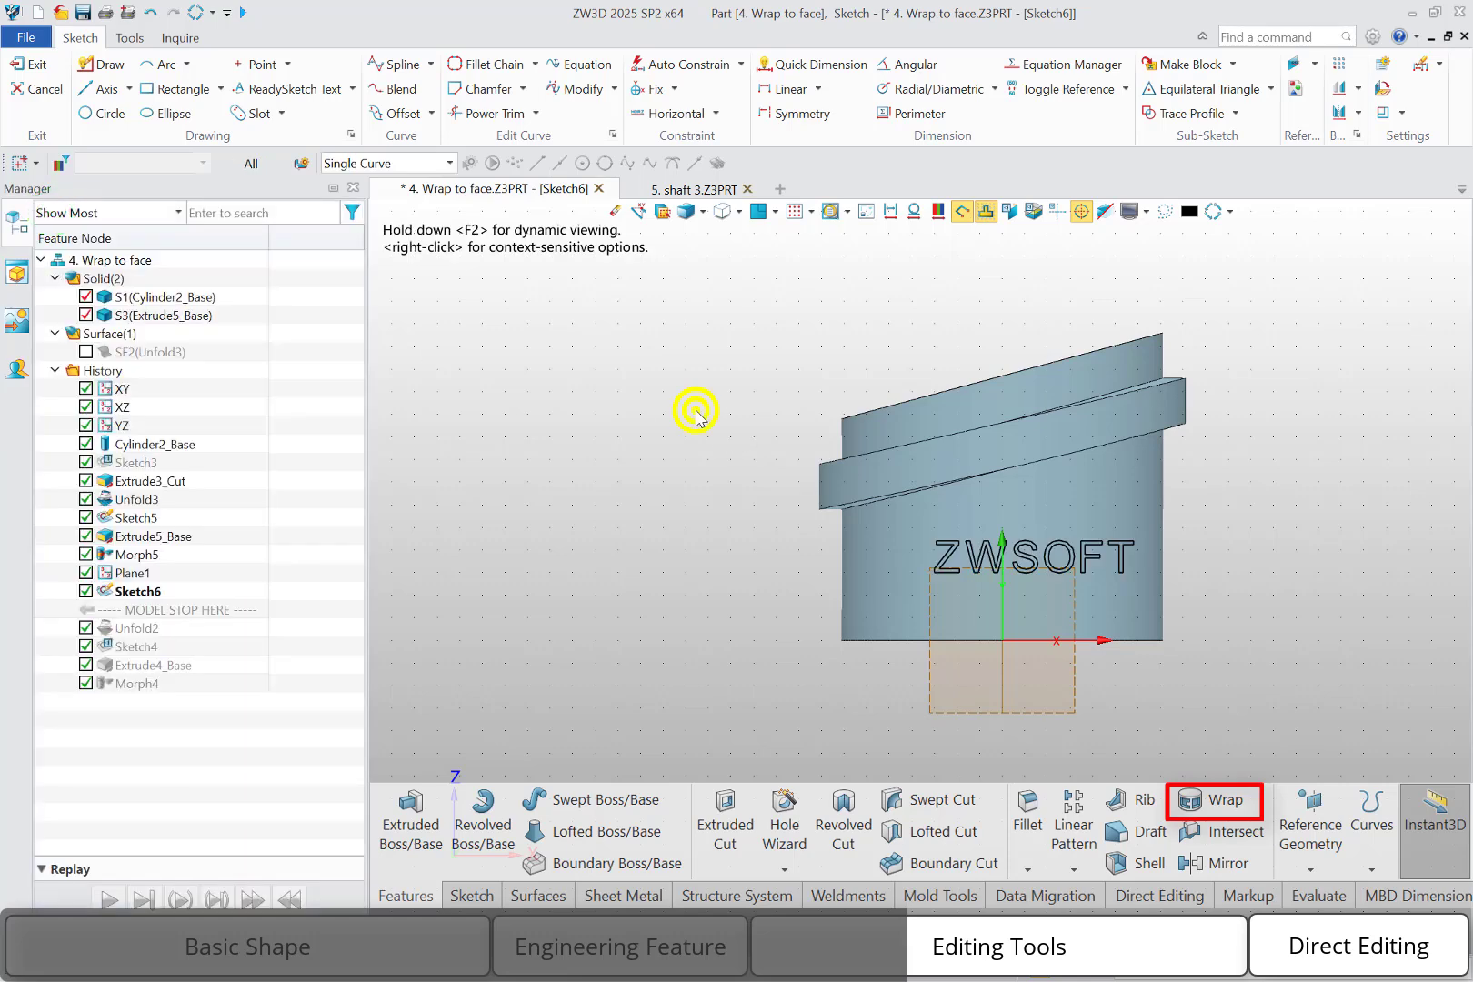
pyautogui.rightClick(695, 417)
pyautogui.click(902, 392)
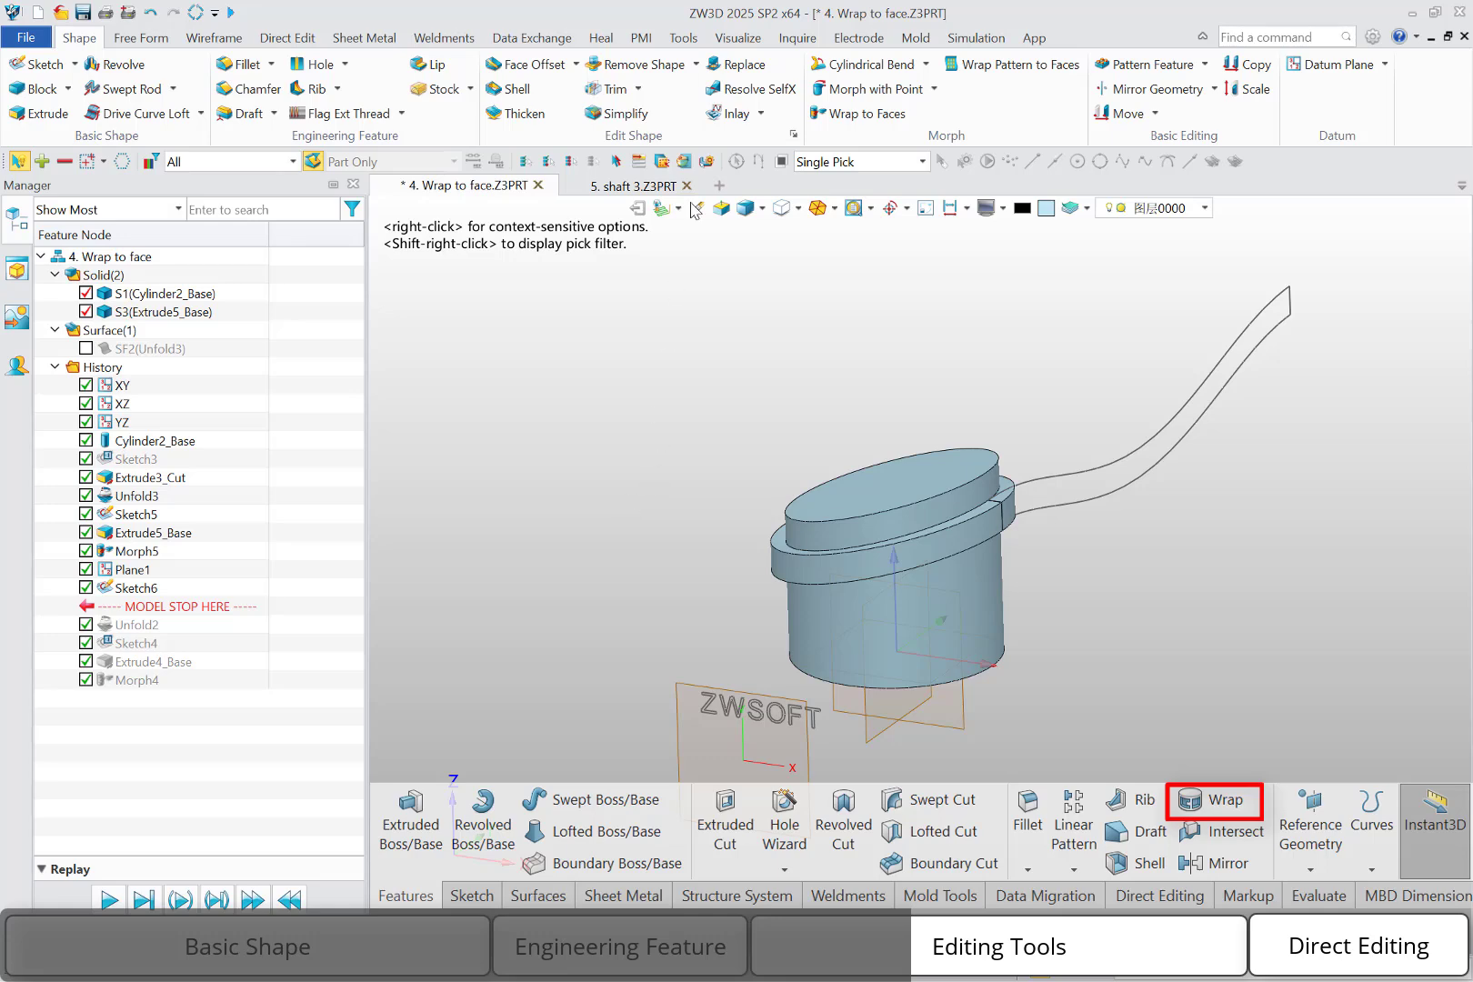
# Inlay the ZWSOFT text sketch on the cylinder's side face with a 2 mm offset and Directed projection along 0,1,0
pyautogui.click(728, 114)
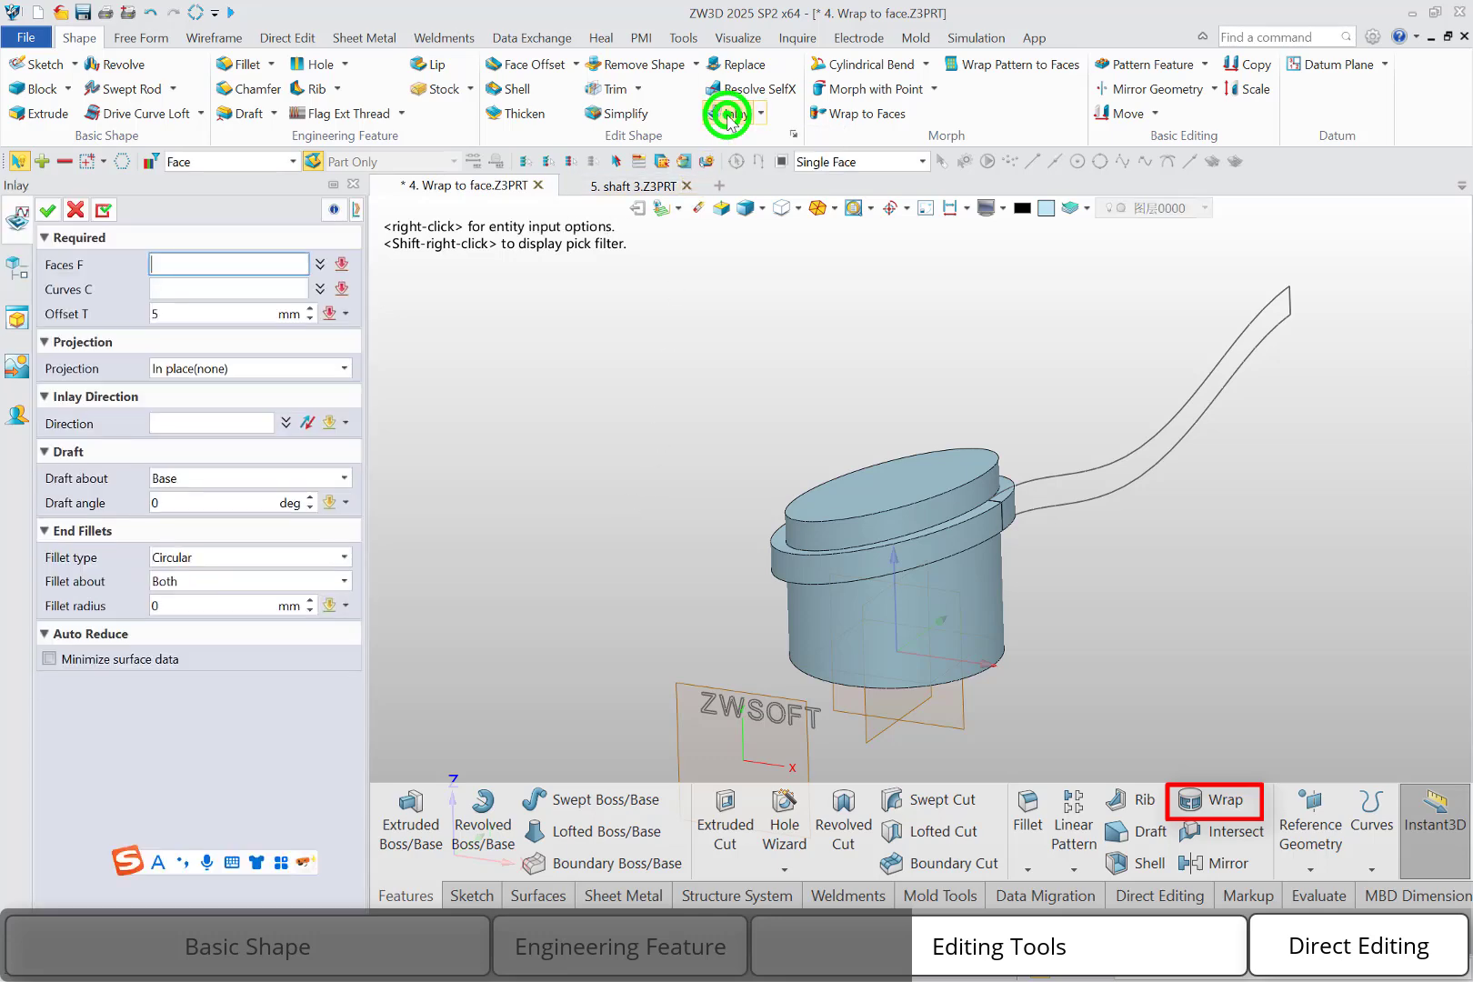
pyautogui.click(860, 628)
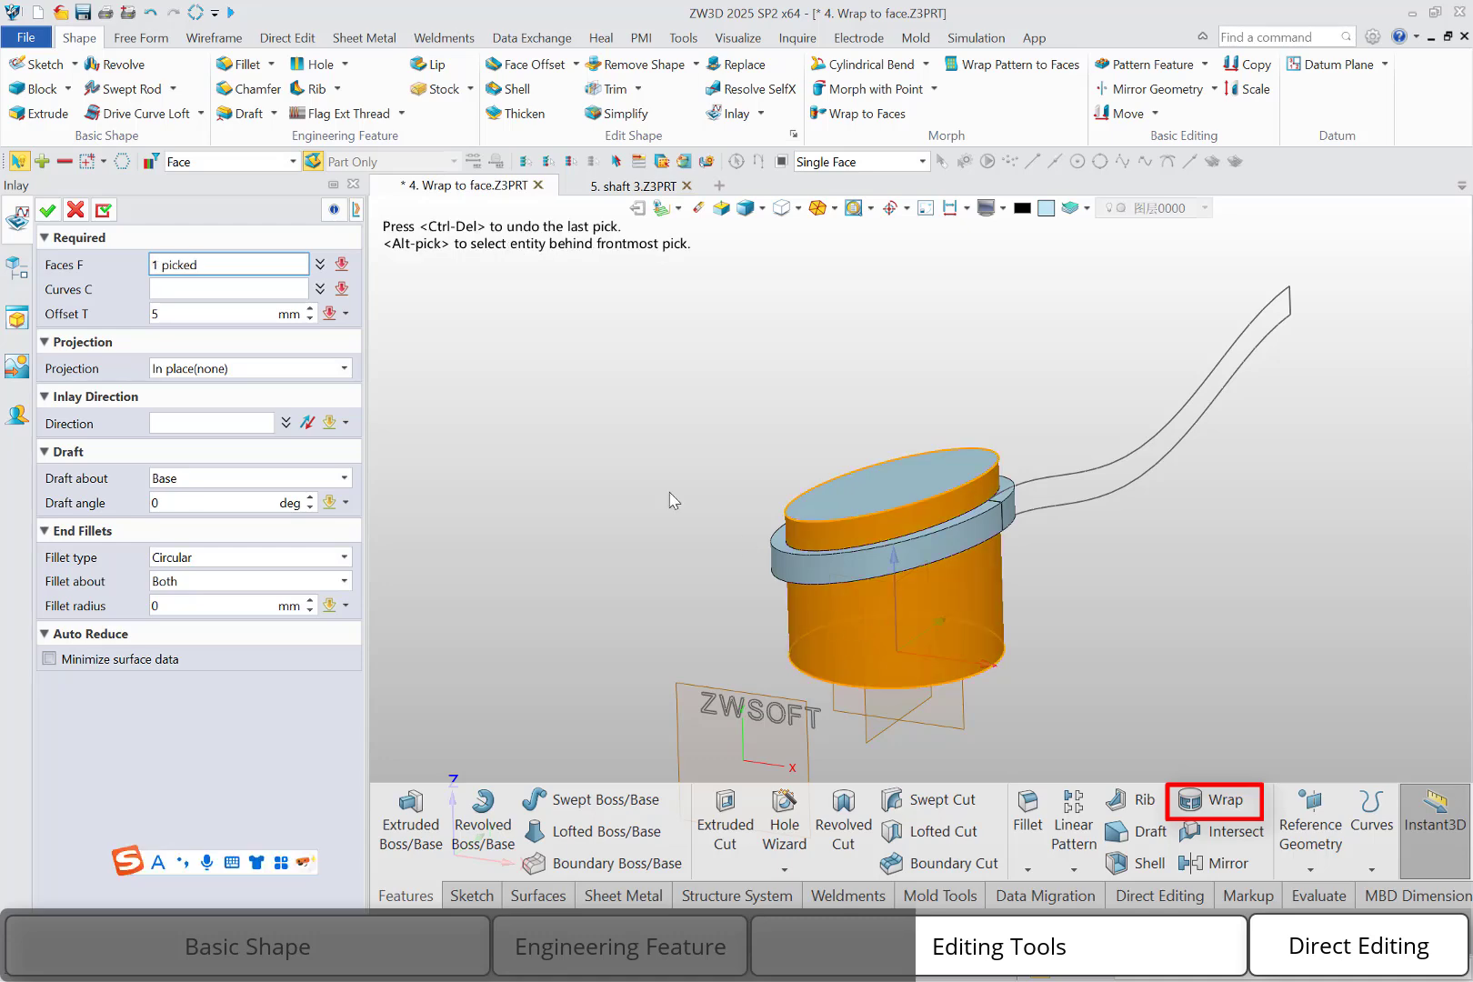
pyautogui.click(204, 291)
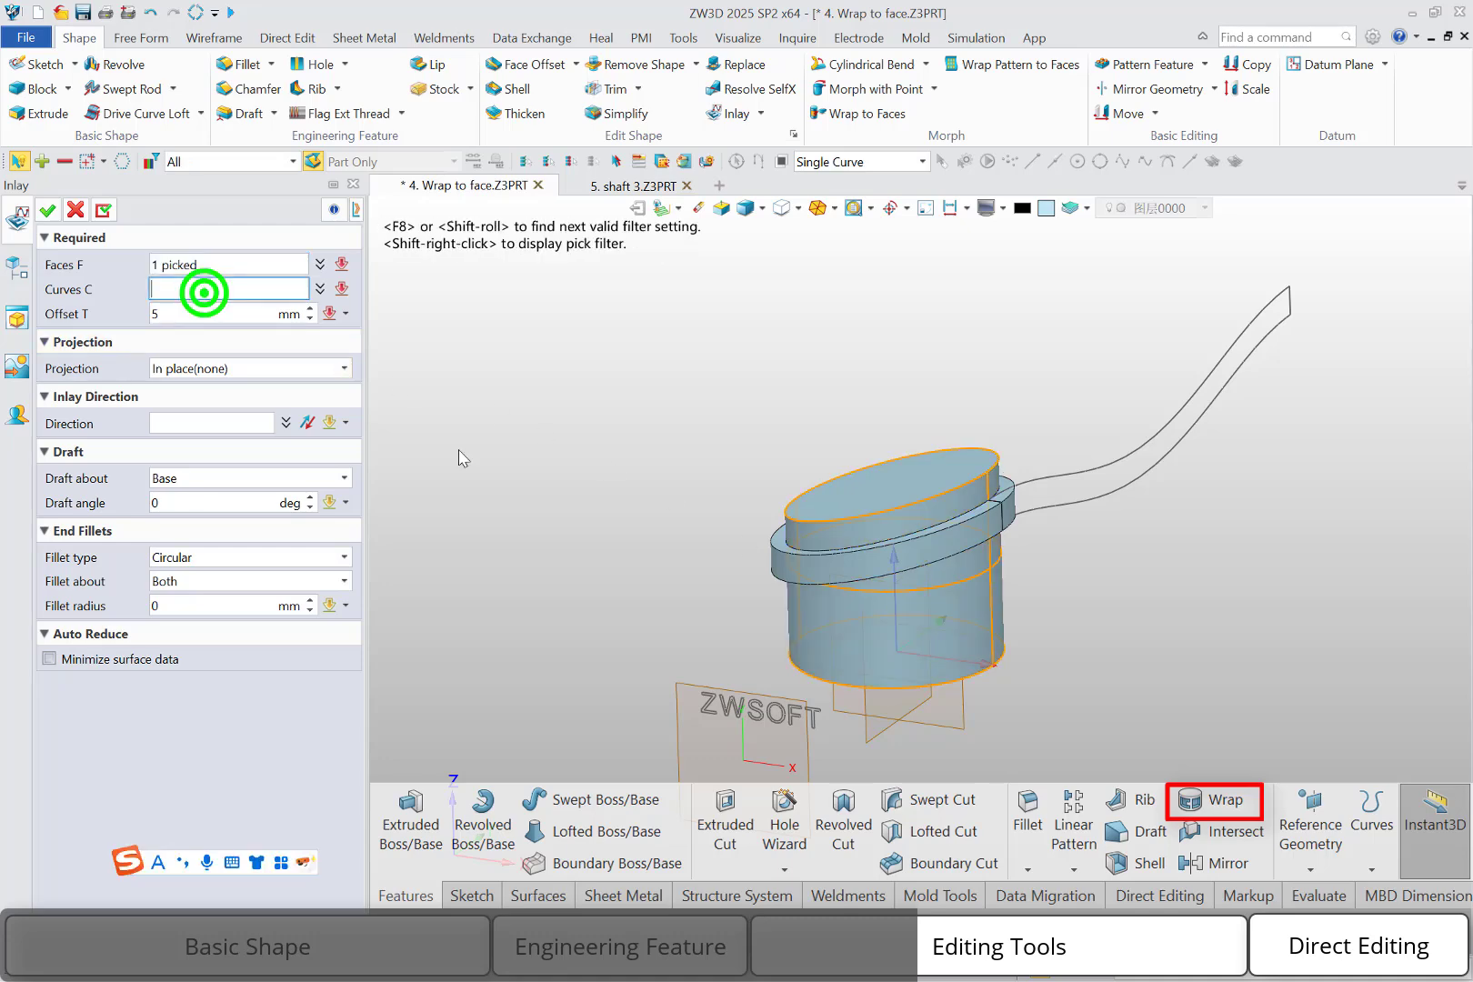
pyautogui.click(710, 705)
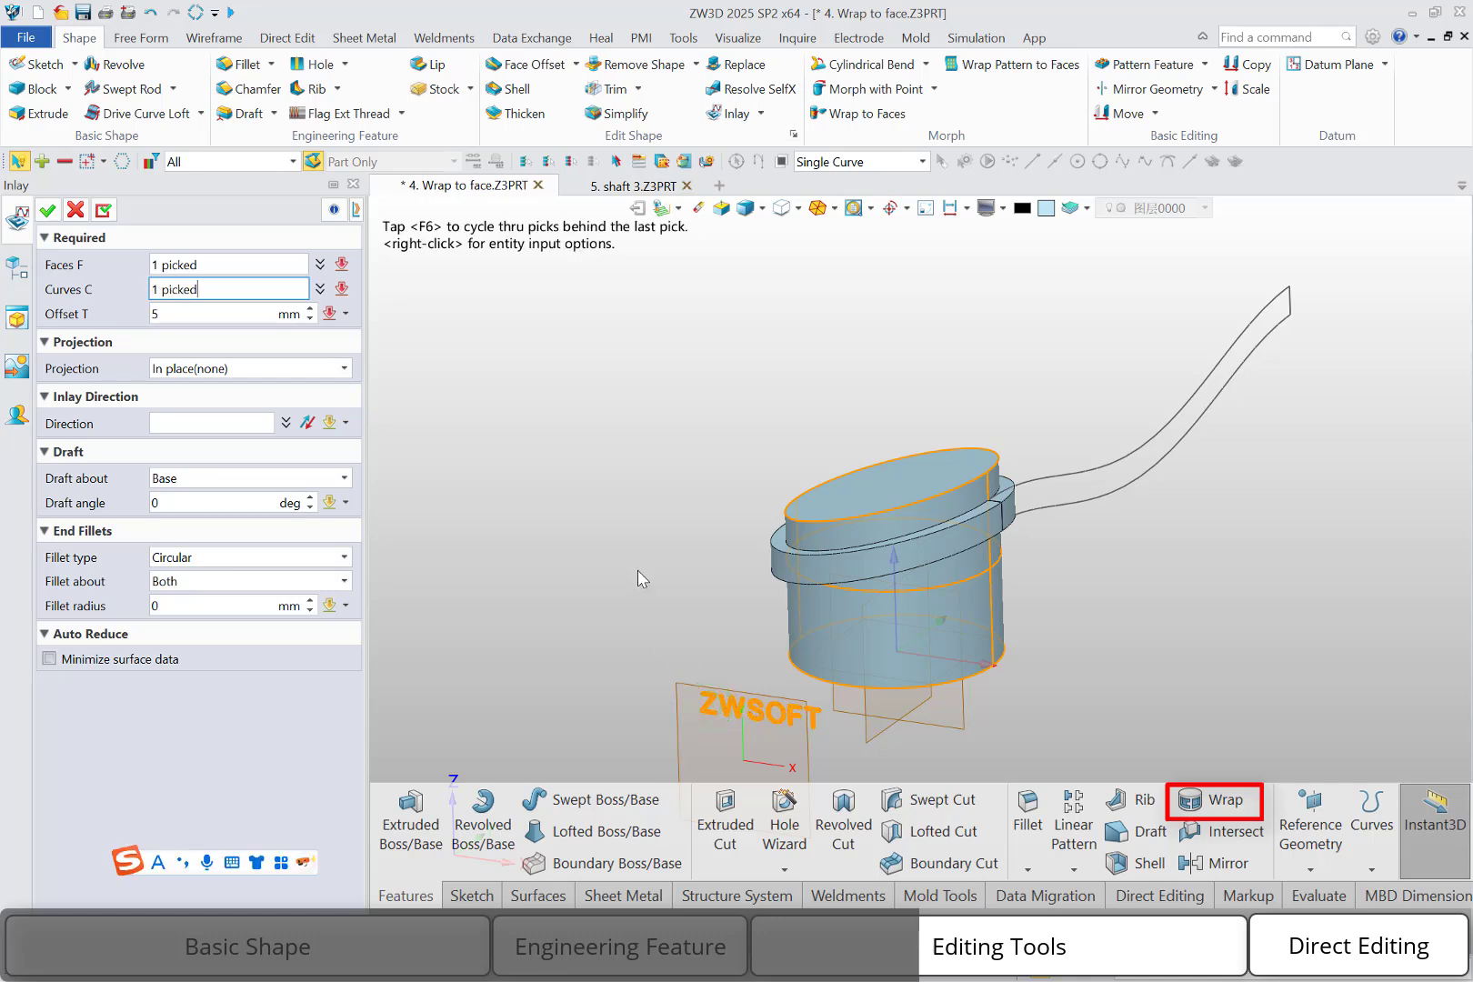
pyautogui.click(160, 317)
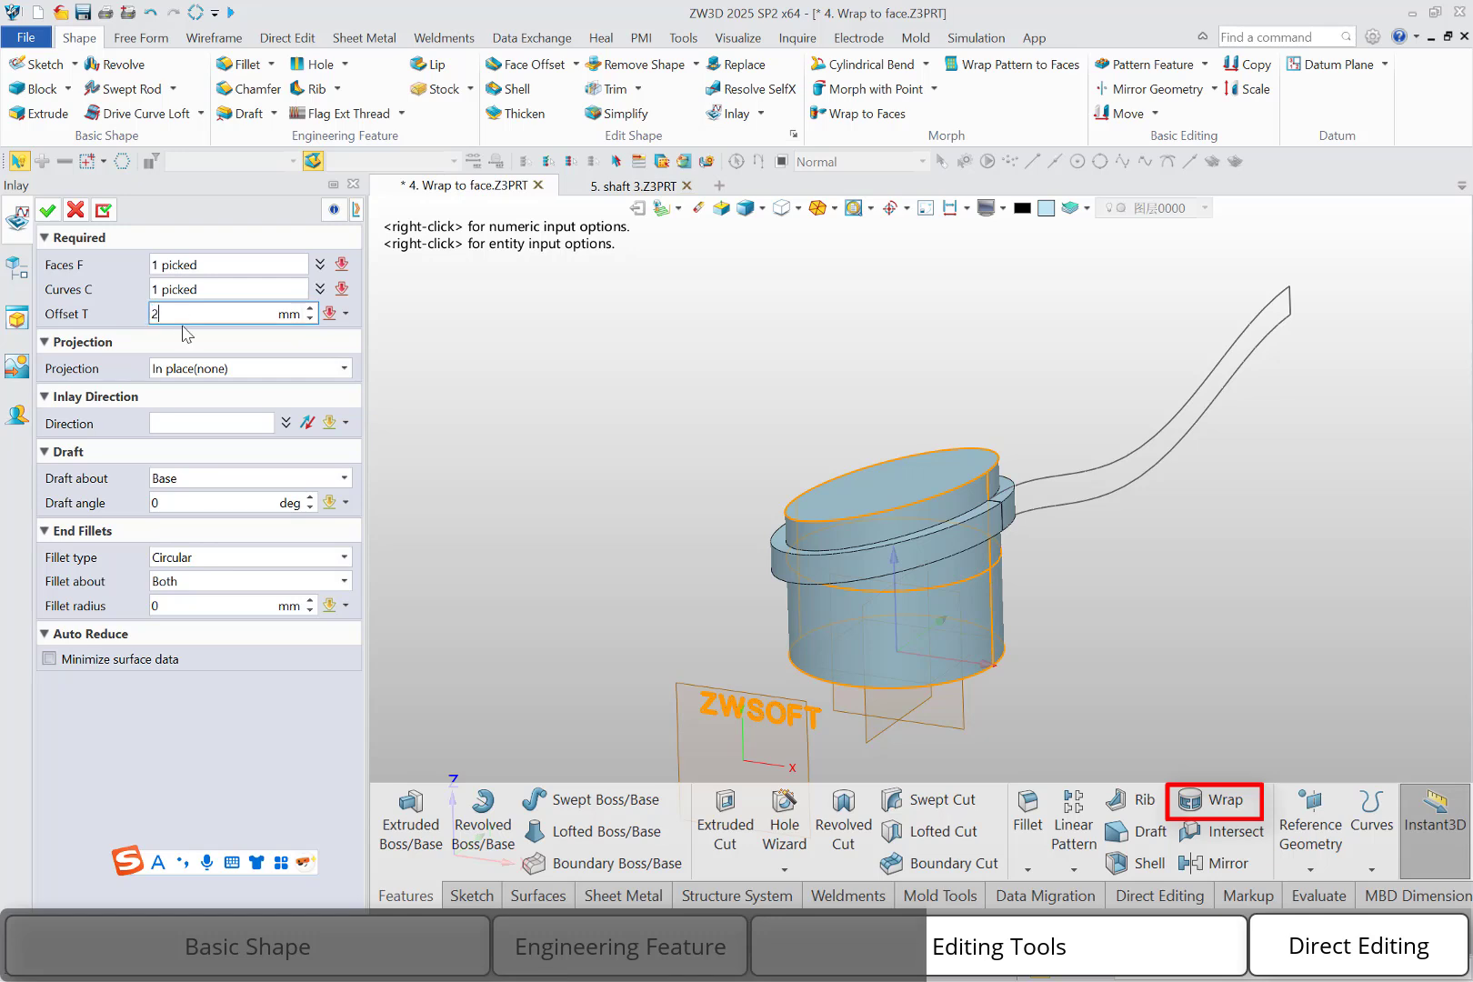
pyautogui.click(242, 369)
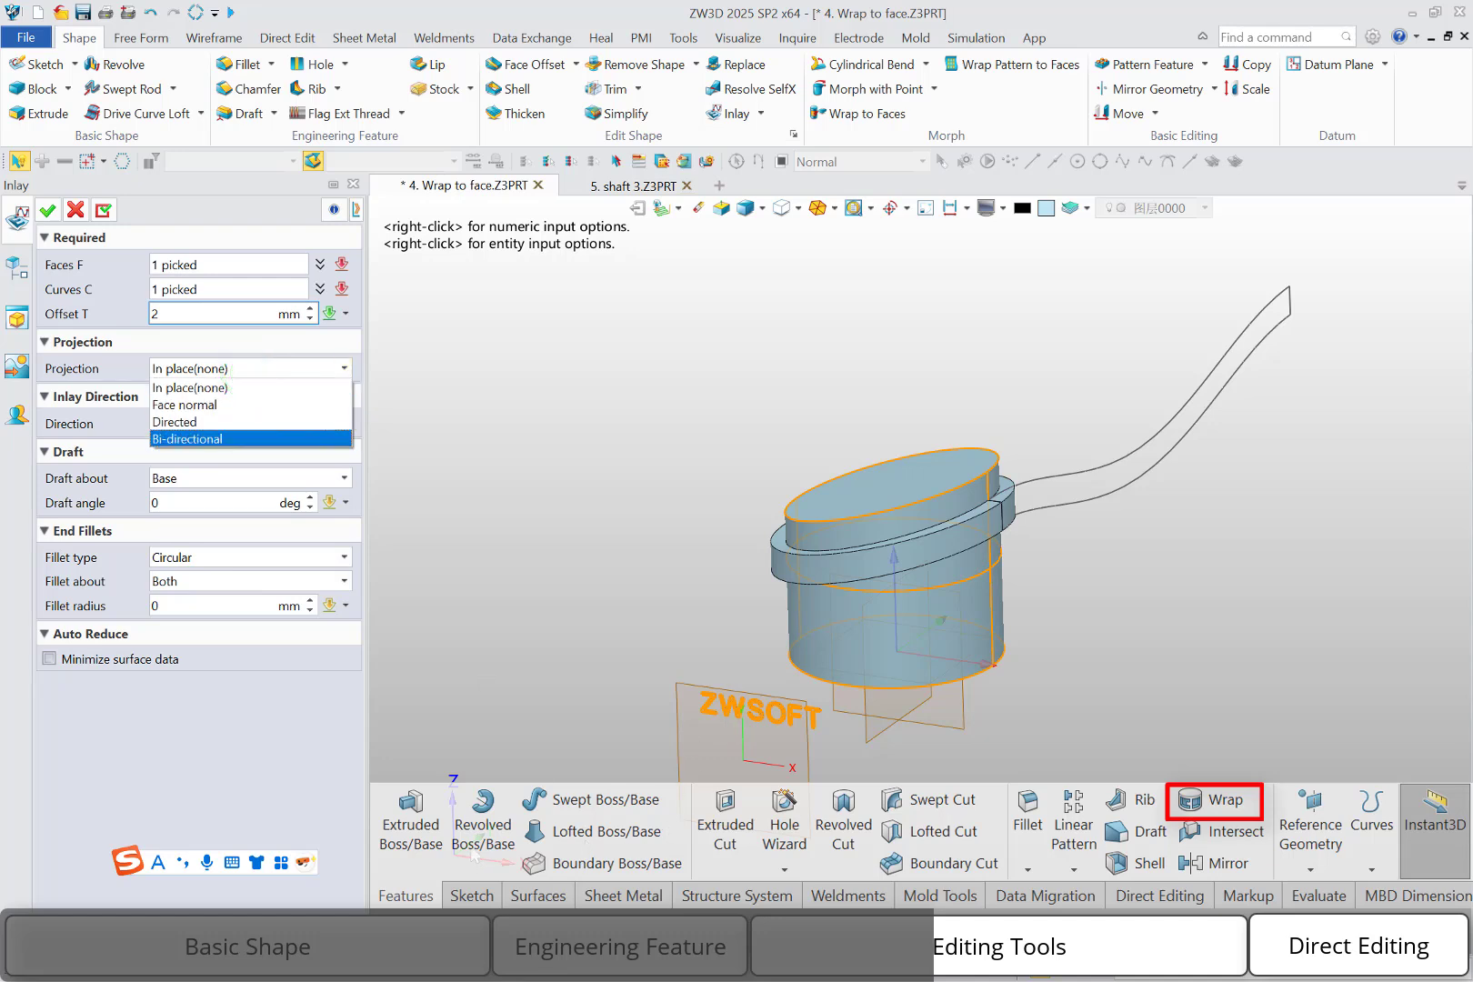
pyautogui.click(270, 424)
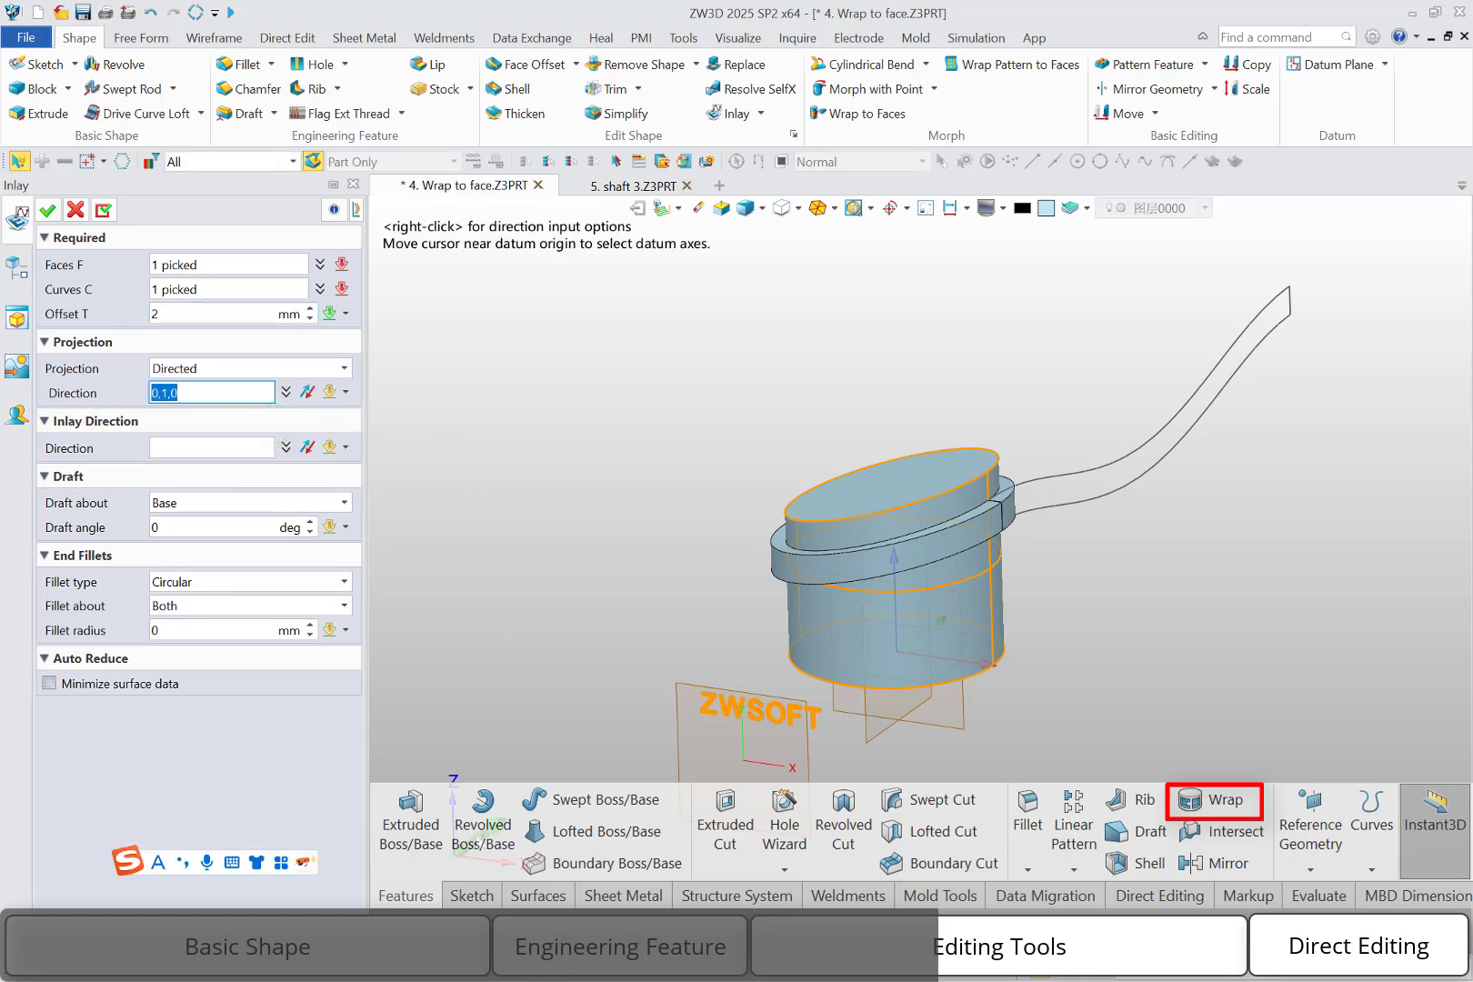
pyautogui.click(481, 838)
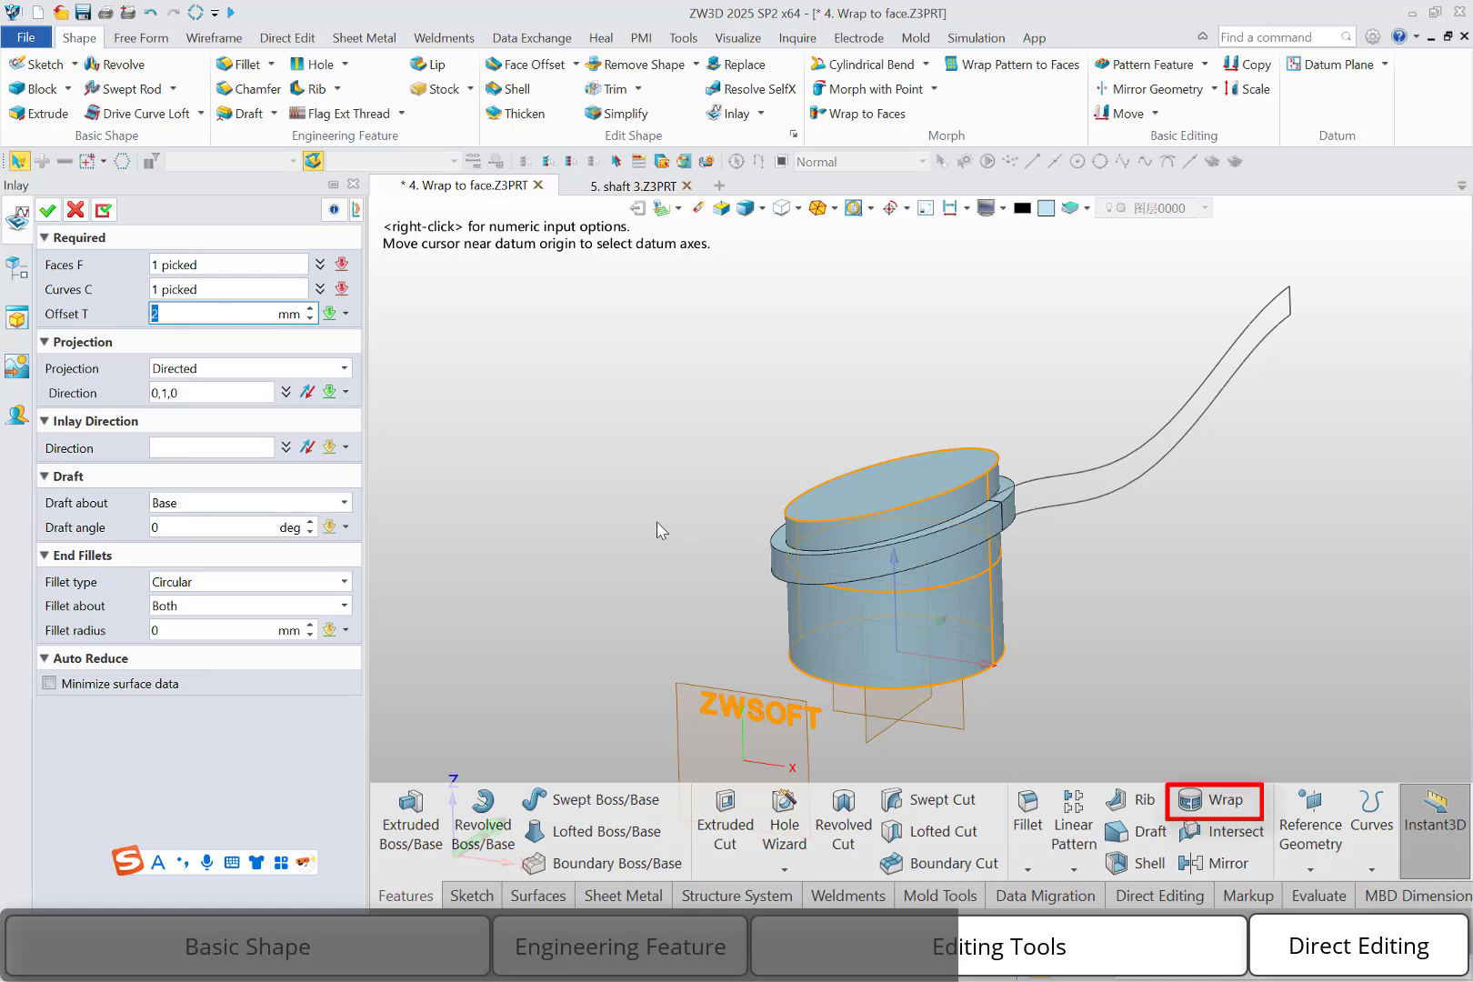
pyautogui.click(49, 211)
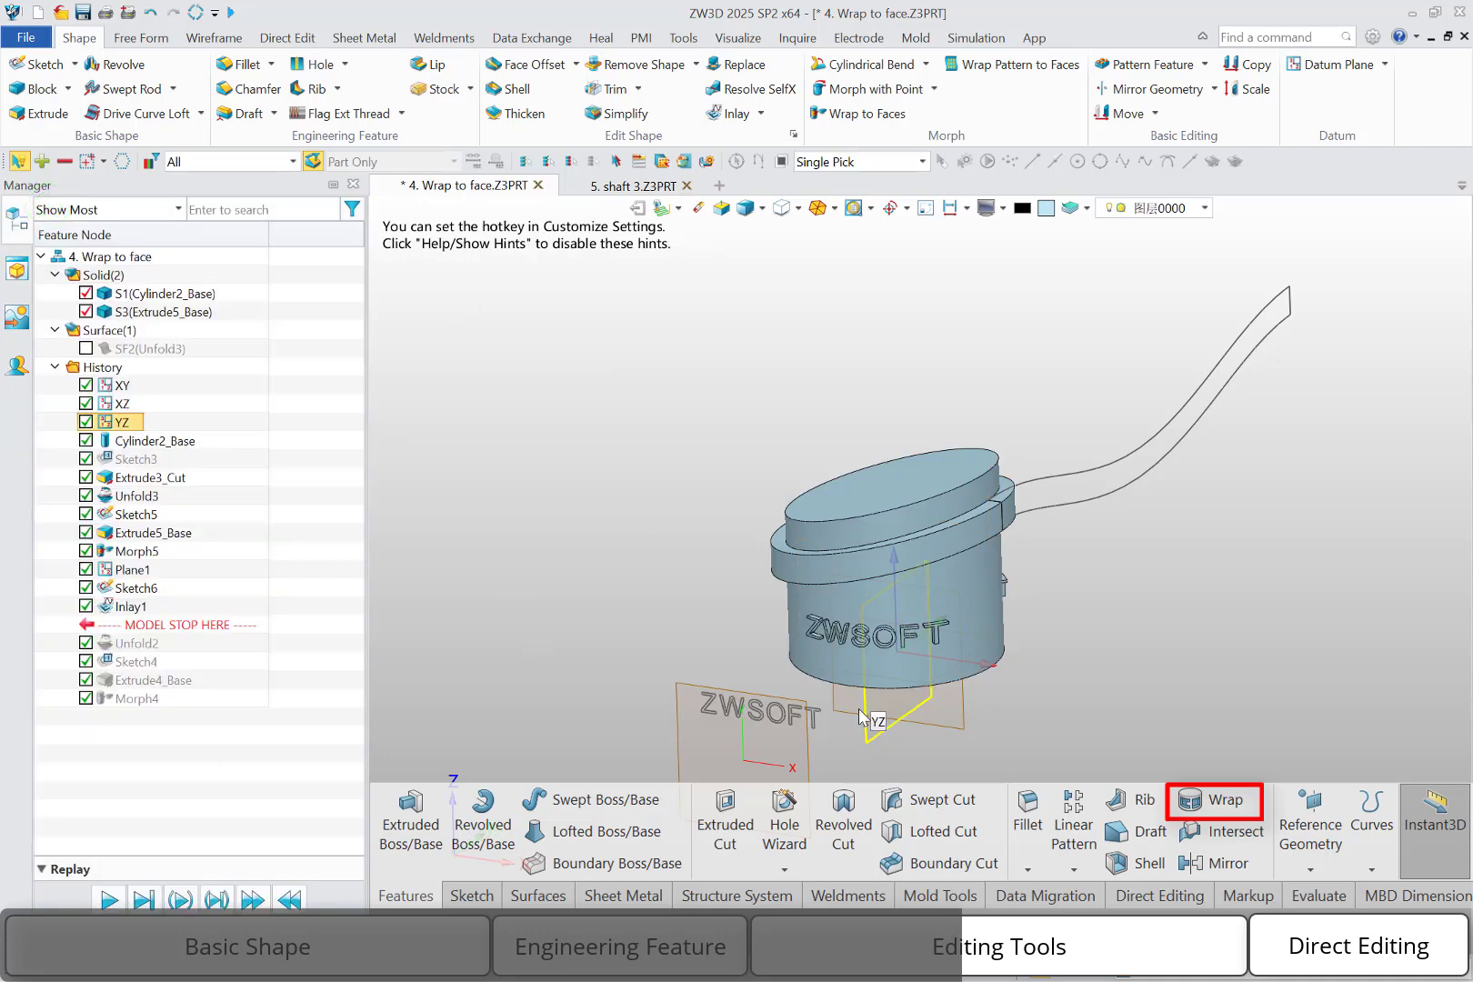
# Redefine the text inlay with its inlay direction set to the -Y axis (0,-1,0)
pyautogui.moveTo(858, 709); pyautogui.dragTo(871, 493, button='right')
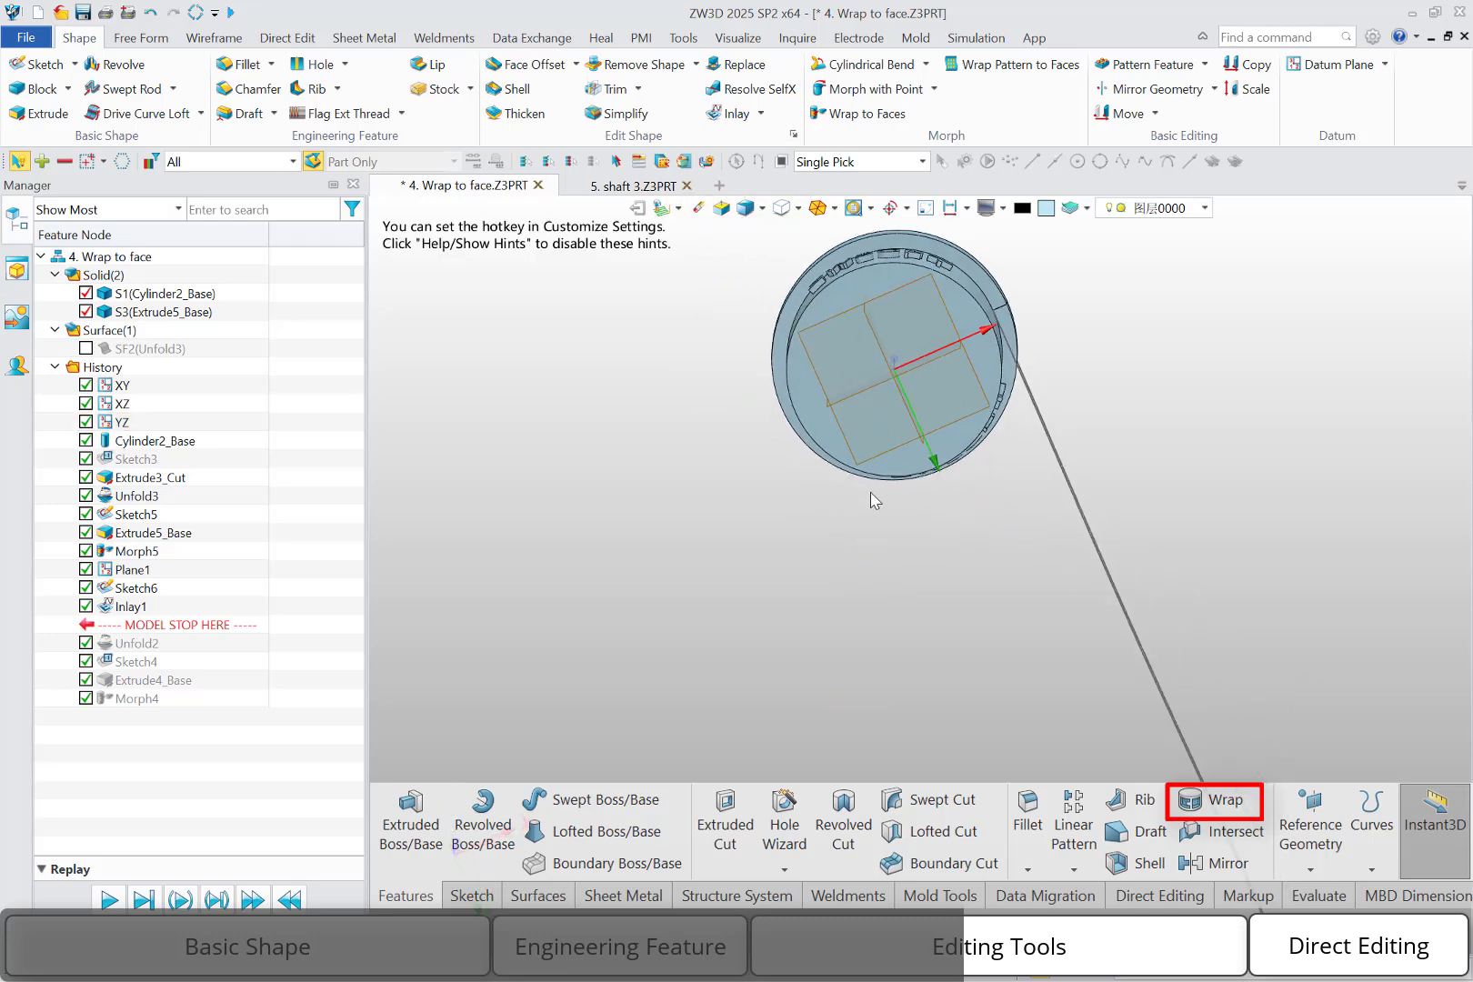
pyautogui.press('F8')
pyautogui.scroll(8, 903, 263)
pyautogui.moveTo(867, 330); pyautogui.dragTo(855, 513, button='middle')
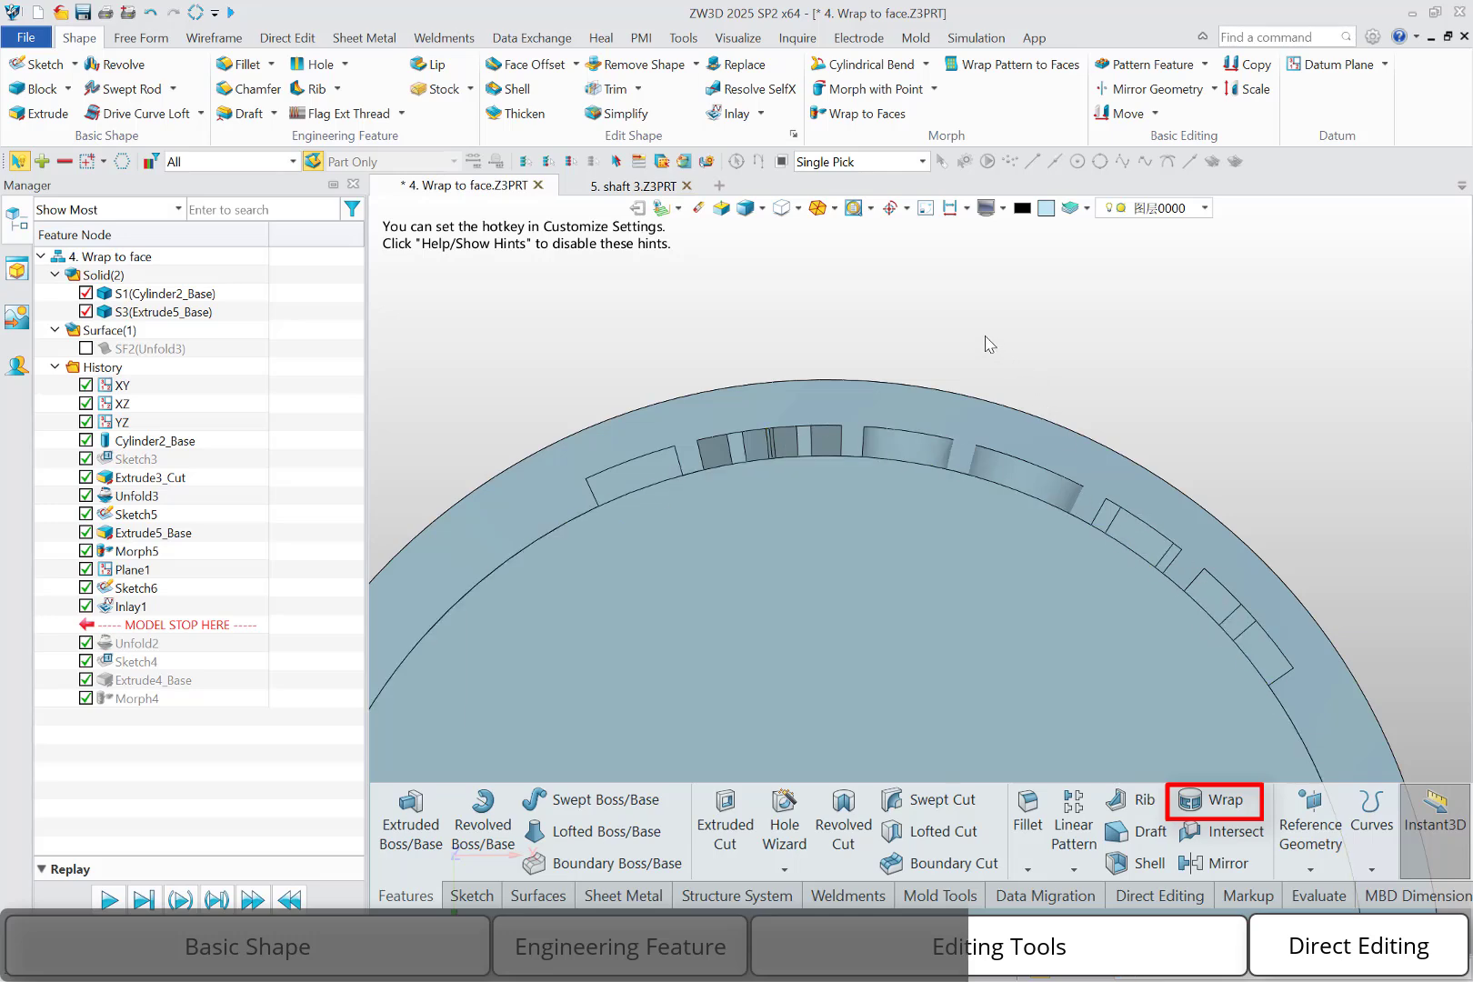
pyautogui.doubleClick(127, 607)
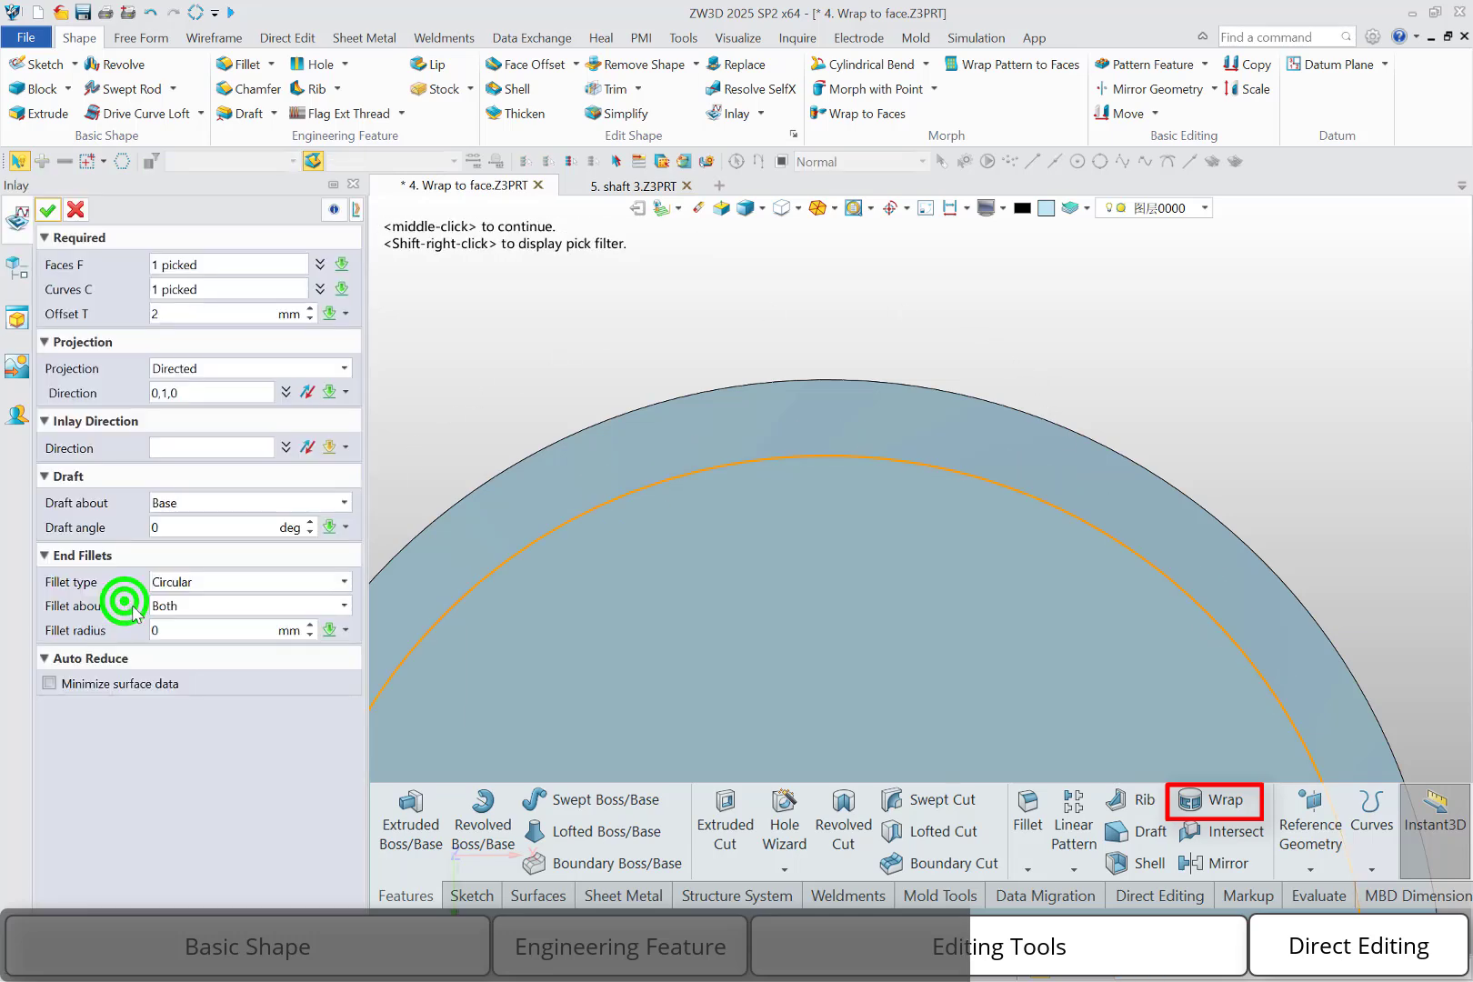
pyautogui.click(184, 446)
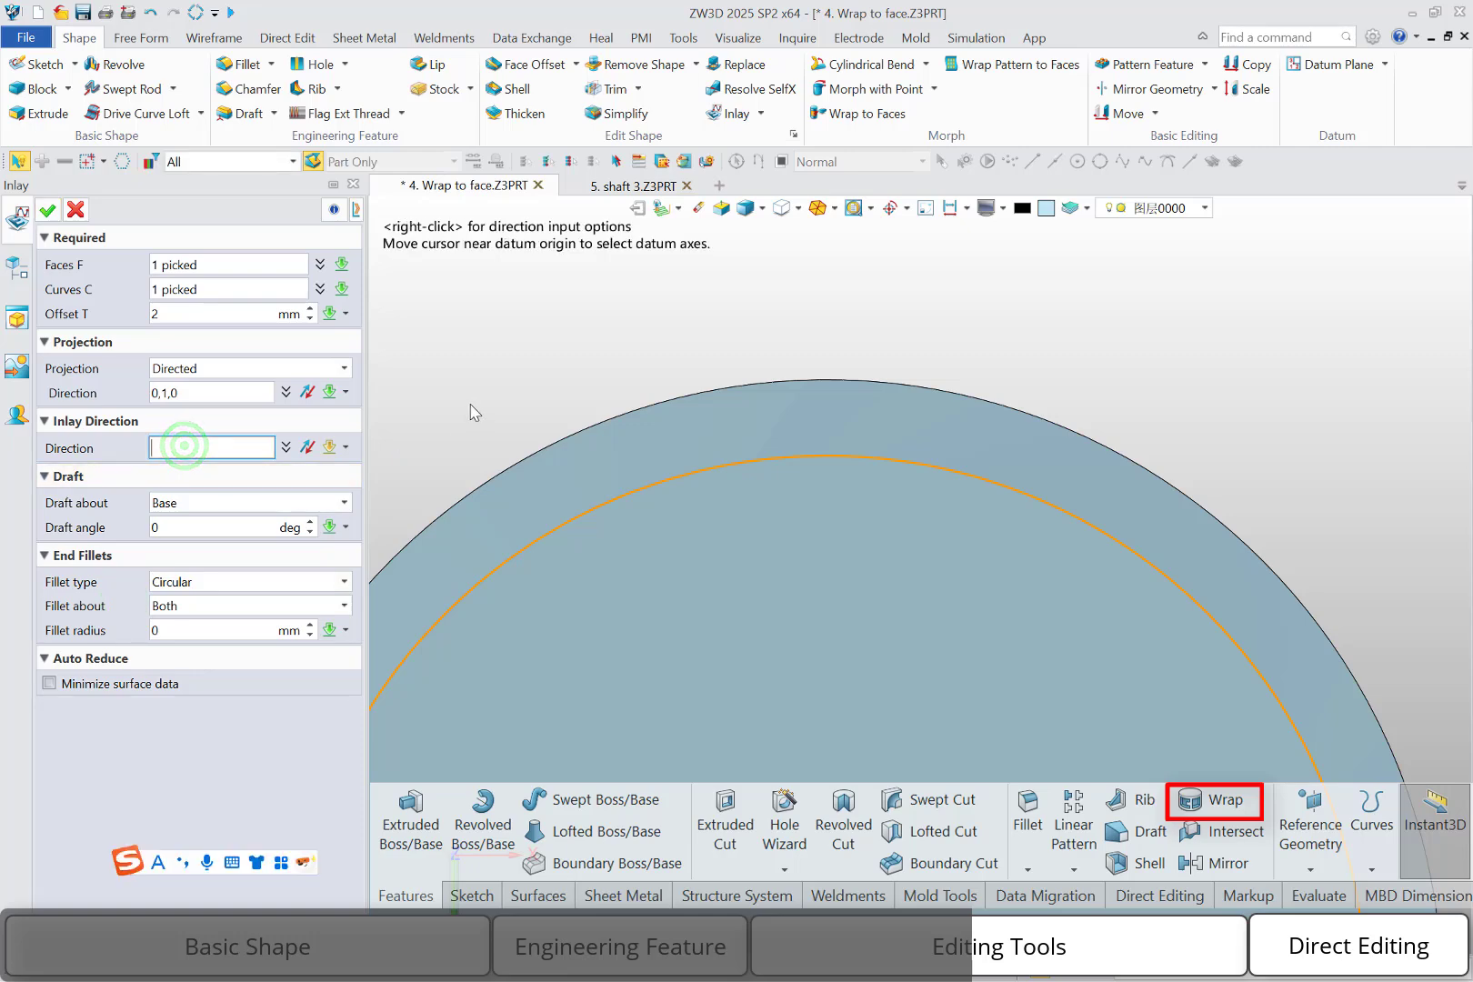
pyautogui.moveTo(516, 407); pyautogui.dragTo(497, 443, button='right')
pyautogui.scroll(-3, 496, 446)
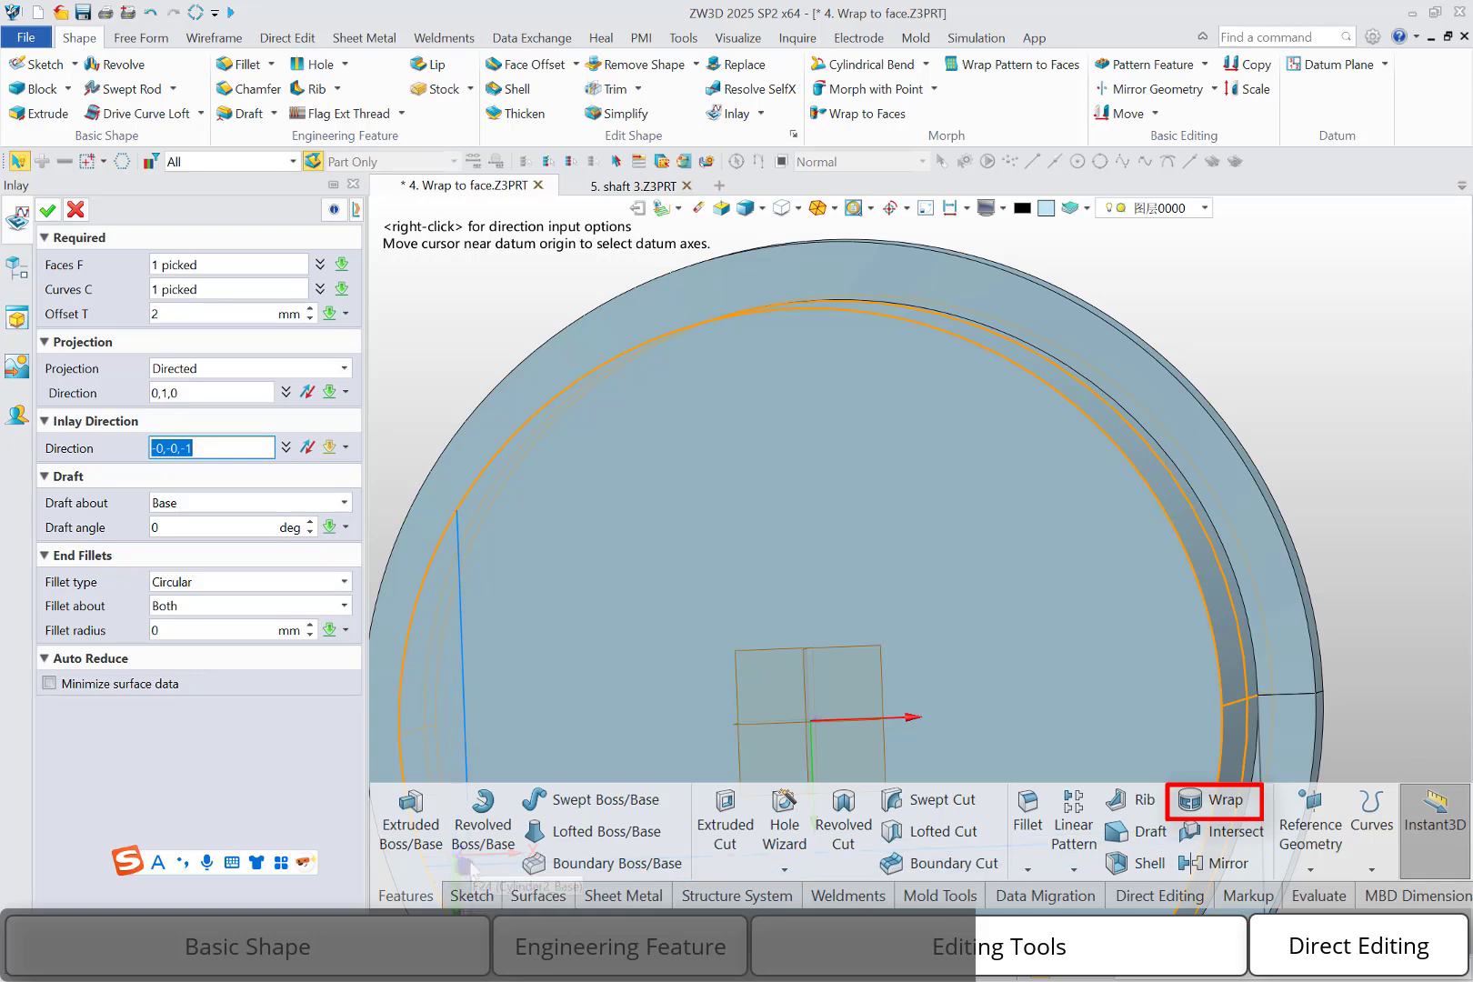
pyautogui.scroll(-2, 464, 859)
pyautogui.moveTo(526, 753); pyautogui.dragTo(543, 744, button='right')
pyautogui.scroll(-1, 538, 753)
pyautogui.moveTo(538, 762); pyautogui.dragTo(577, 673, button='middle')
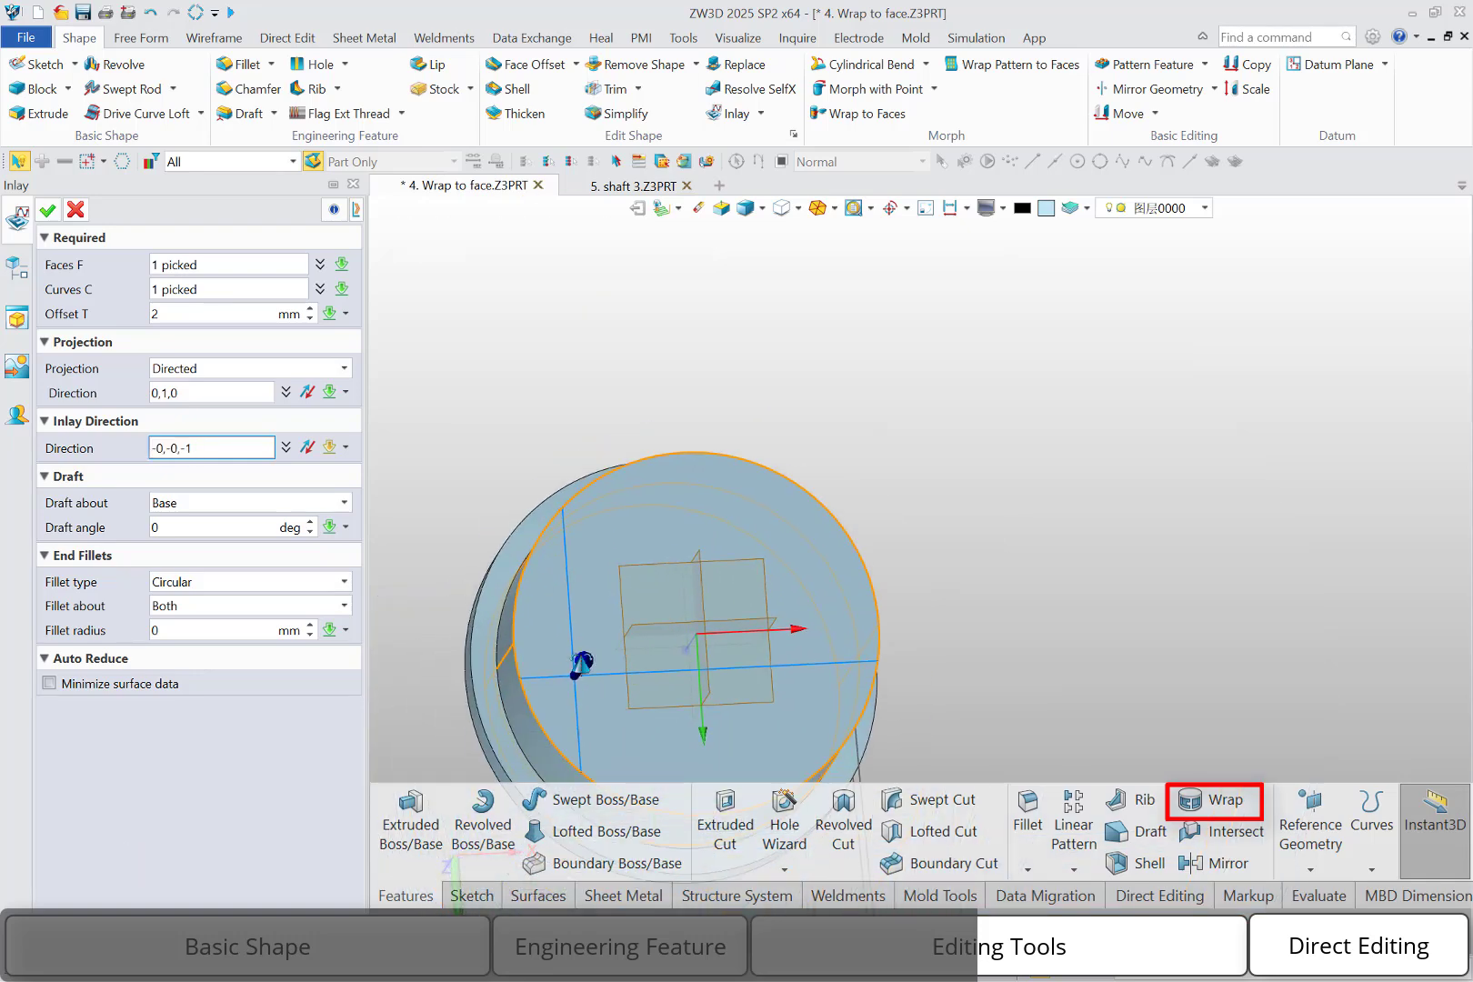
pyautogui.rightClick(448, 508)
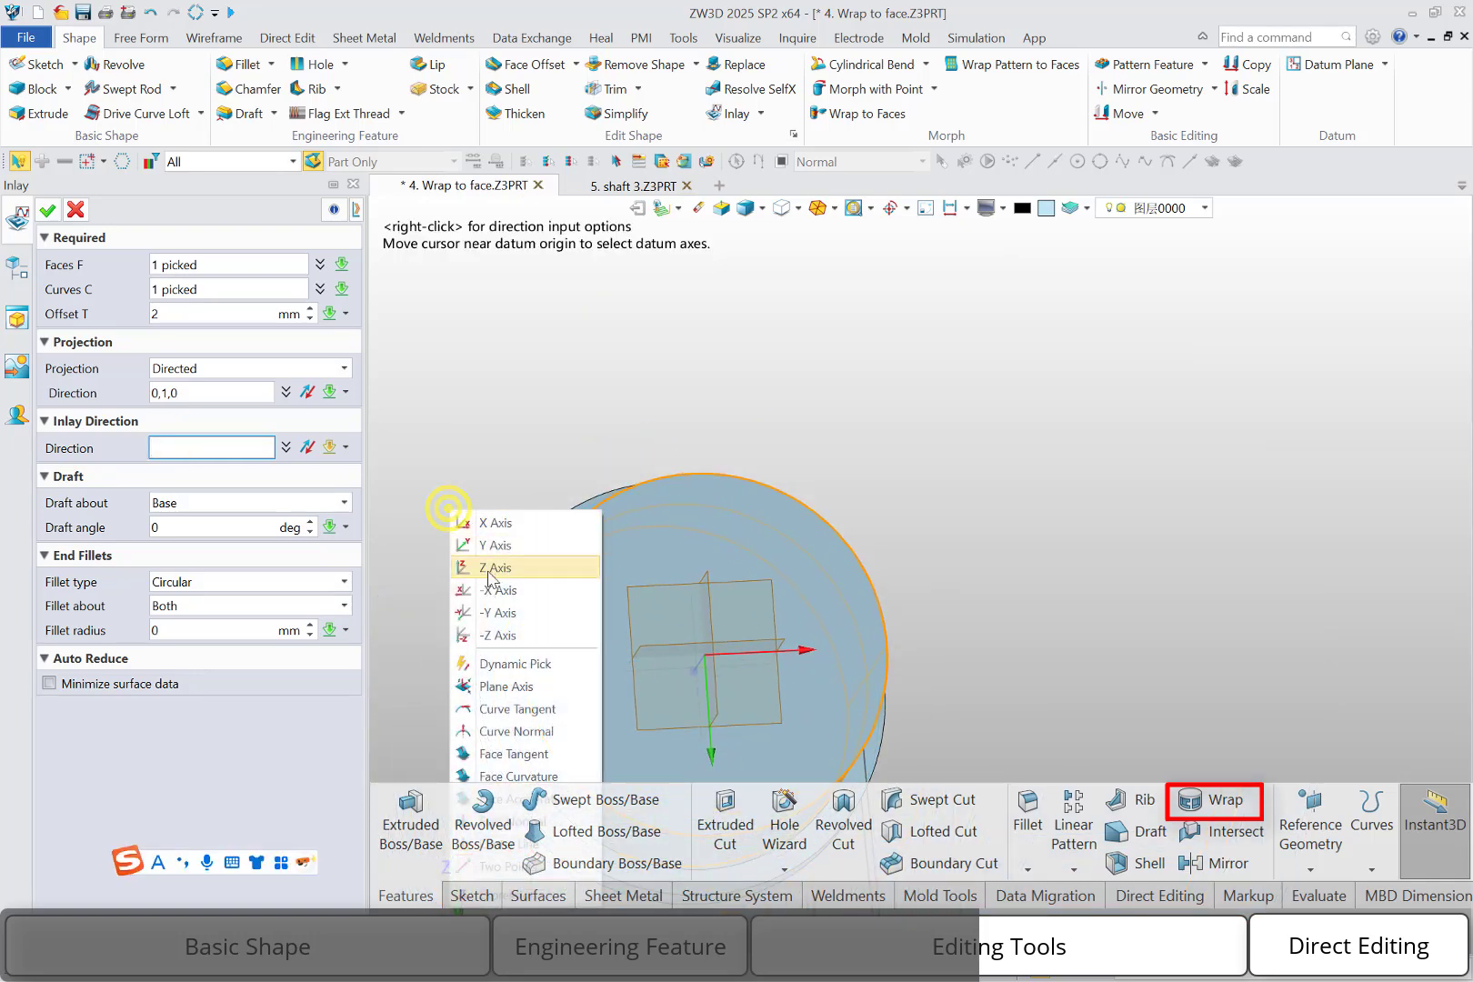
pyautogui.click(496, 612)
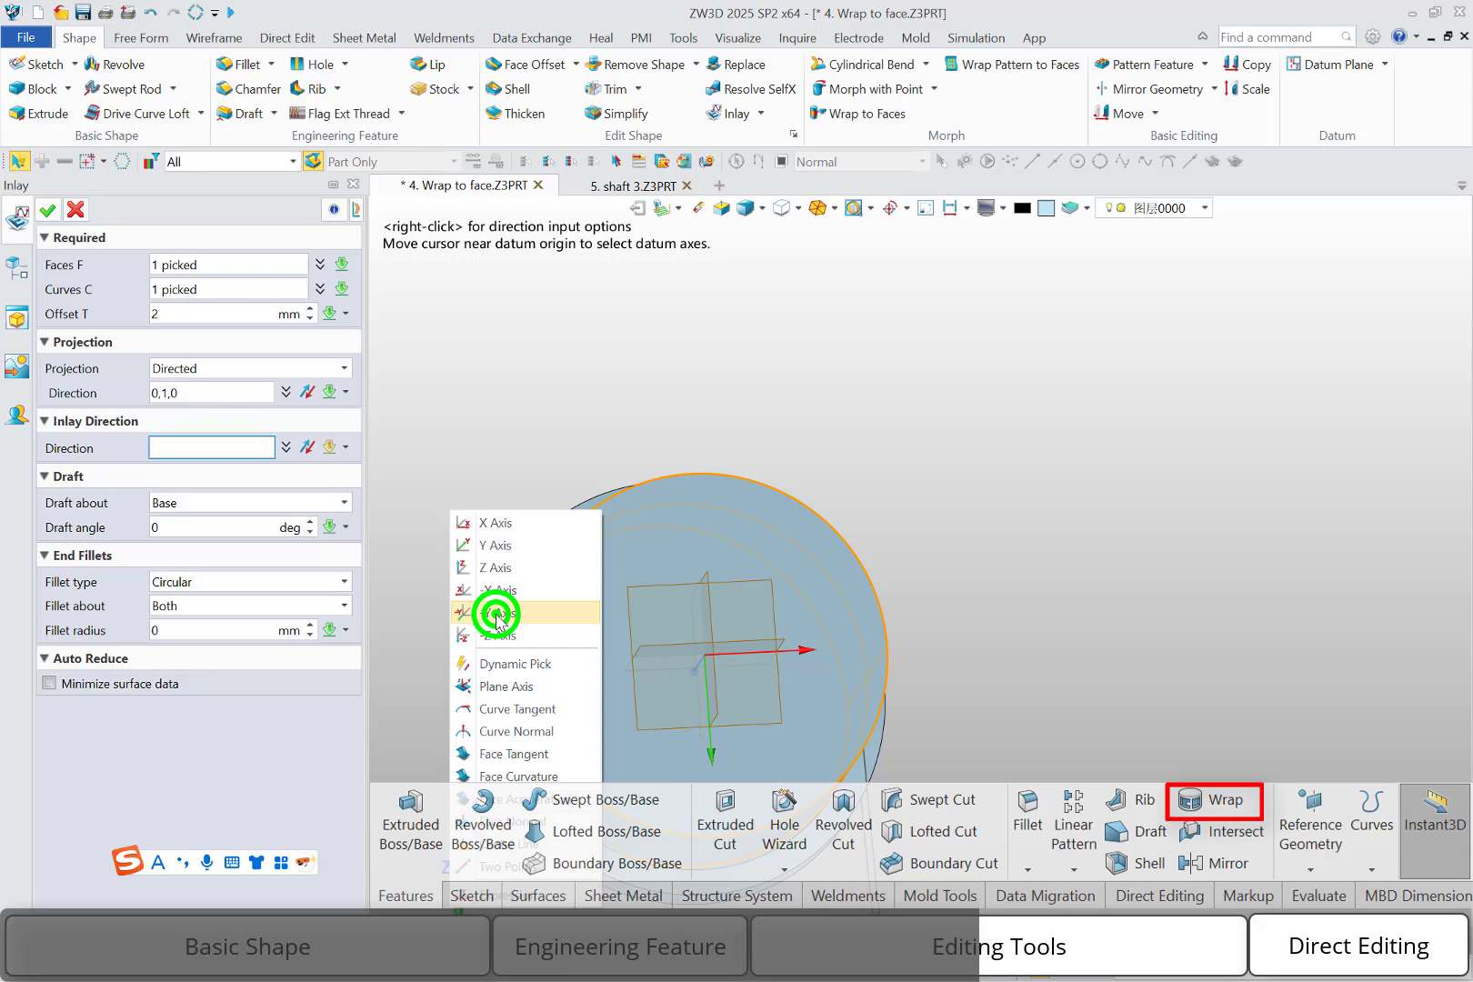
pyautogui.click(47, 211)
# Redefine the text inlay with an offset of -2 mm
pyautogui.moveTo(585, 468); pyautogui.dragTo(582, 491, button='right')
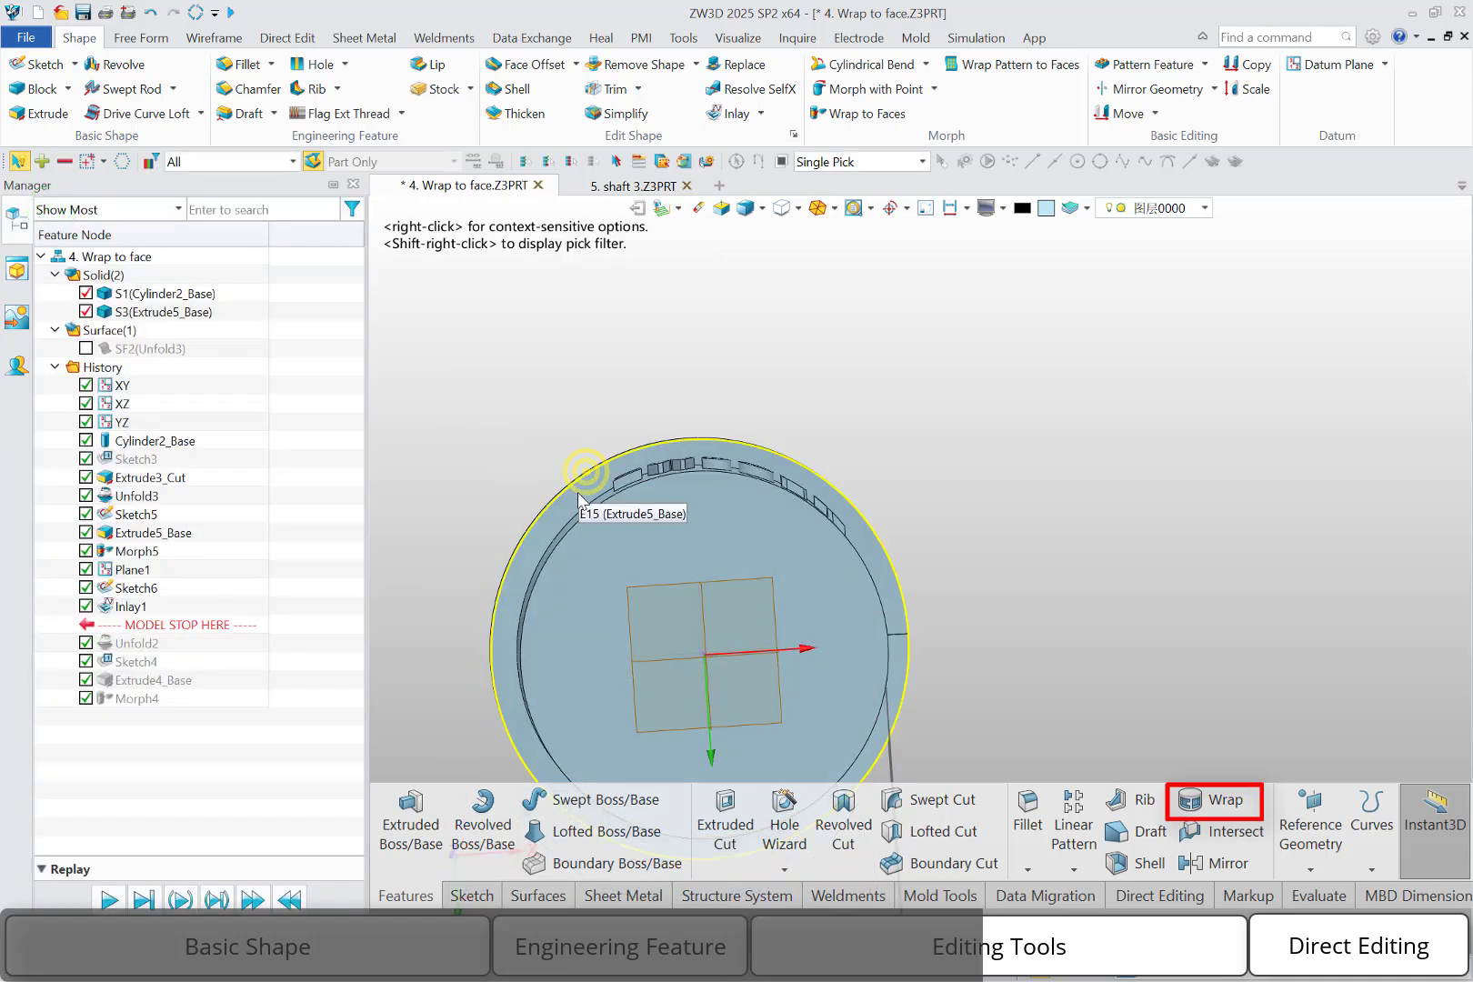
pyautogui.scroll(5, 705, 495)
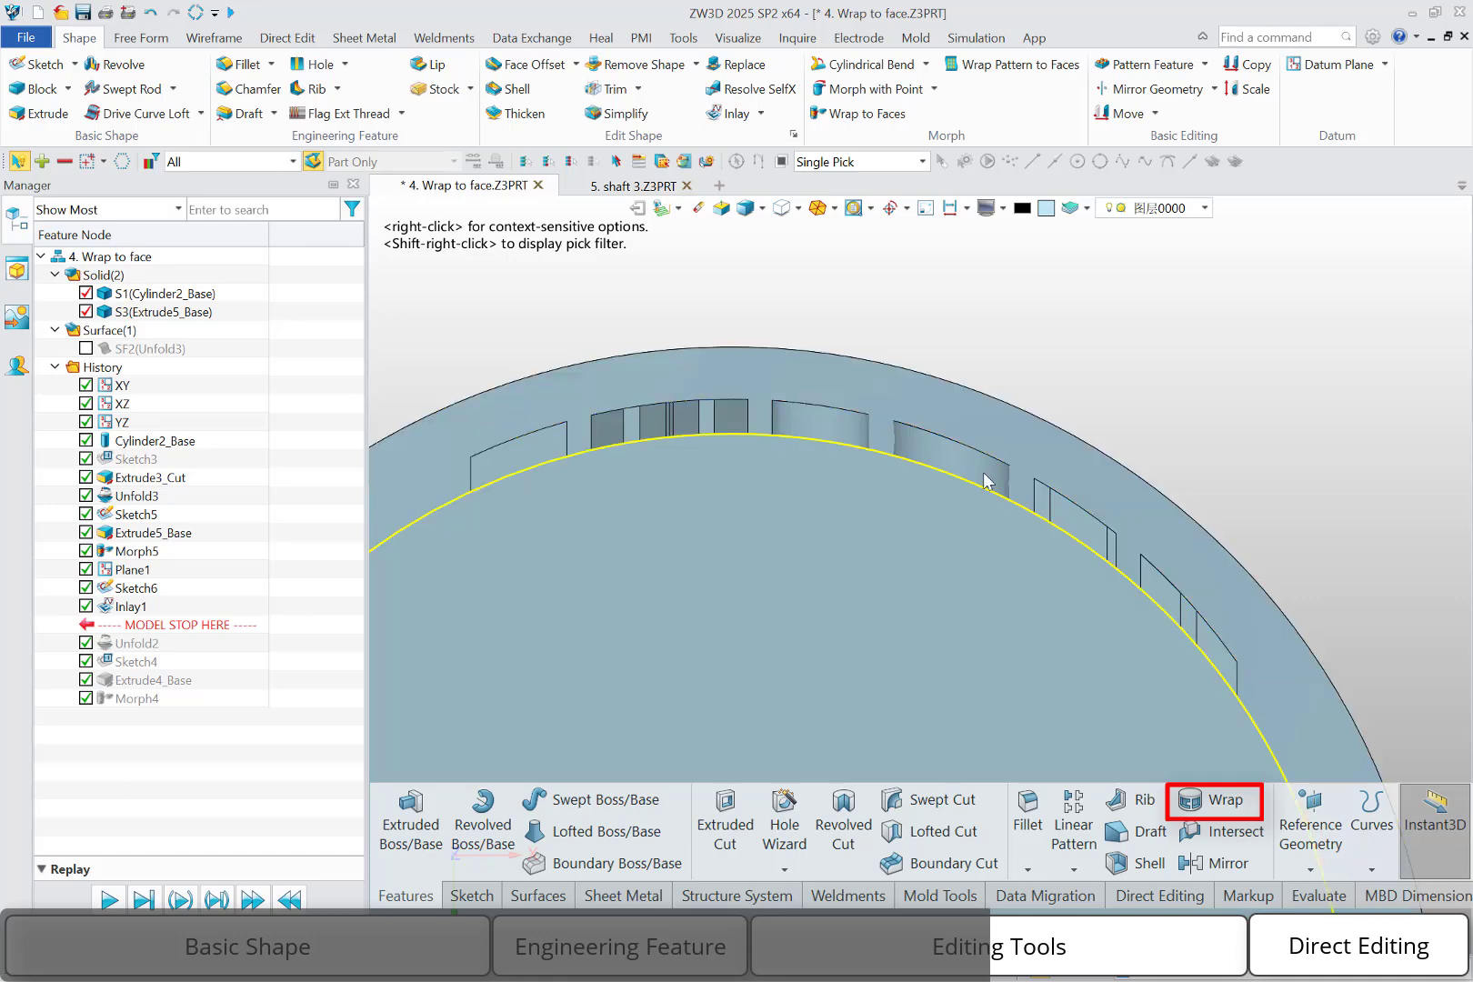
pyautogui.doubleClick(128, 606)
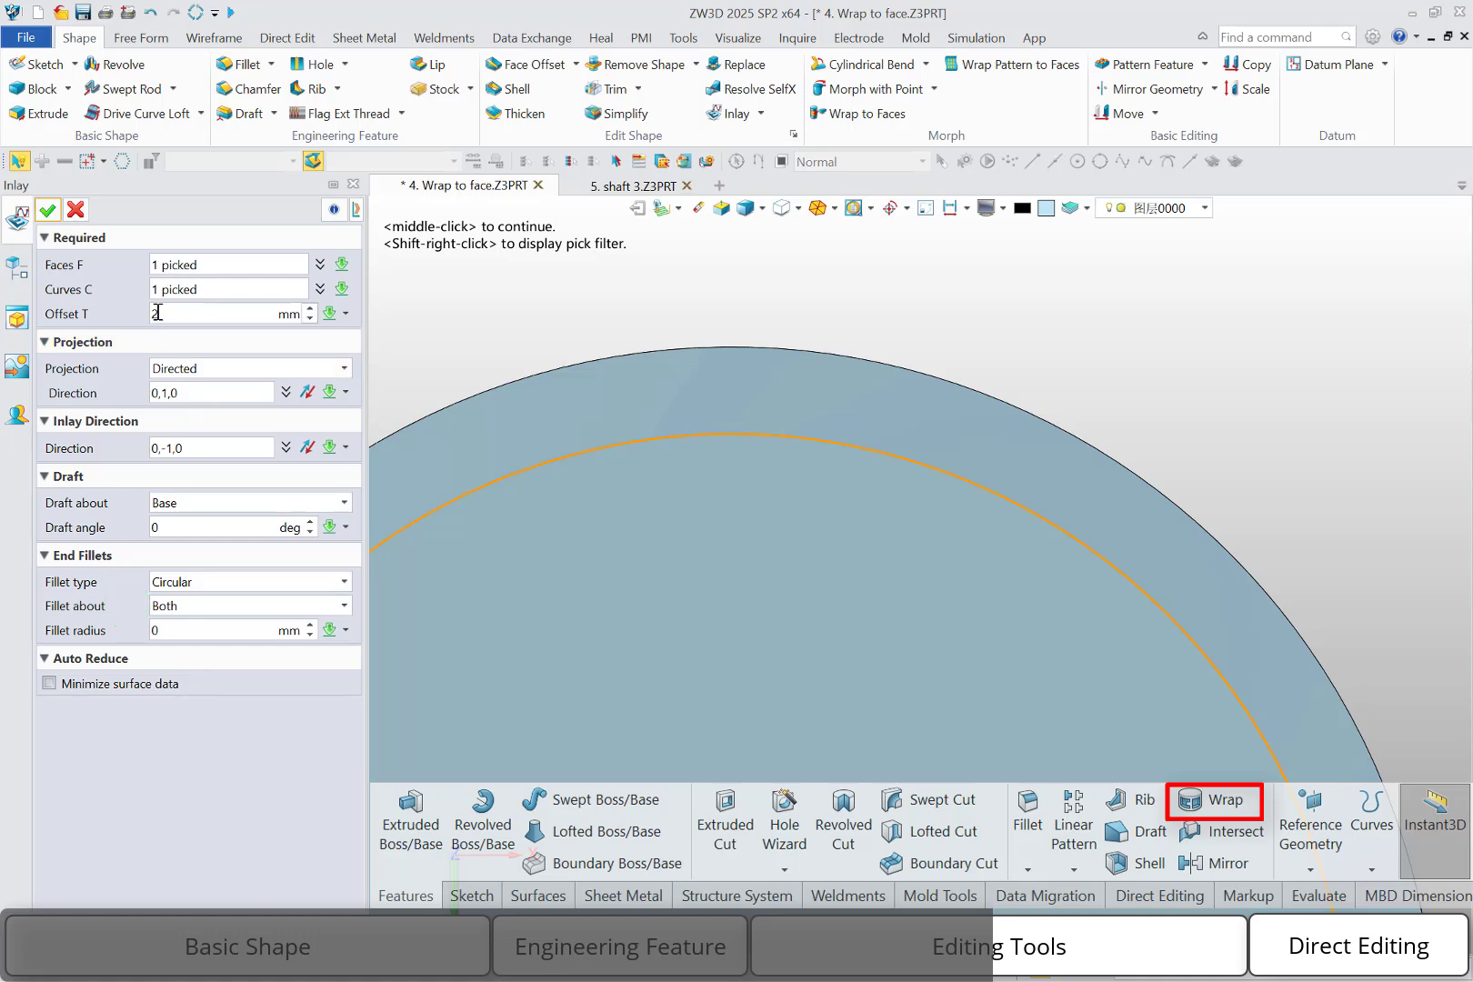
pyautogui.click(155, 314)
pyautogui.write('2')
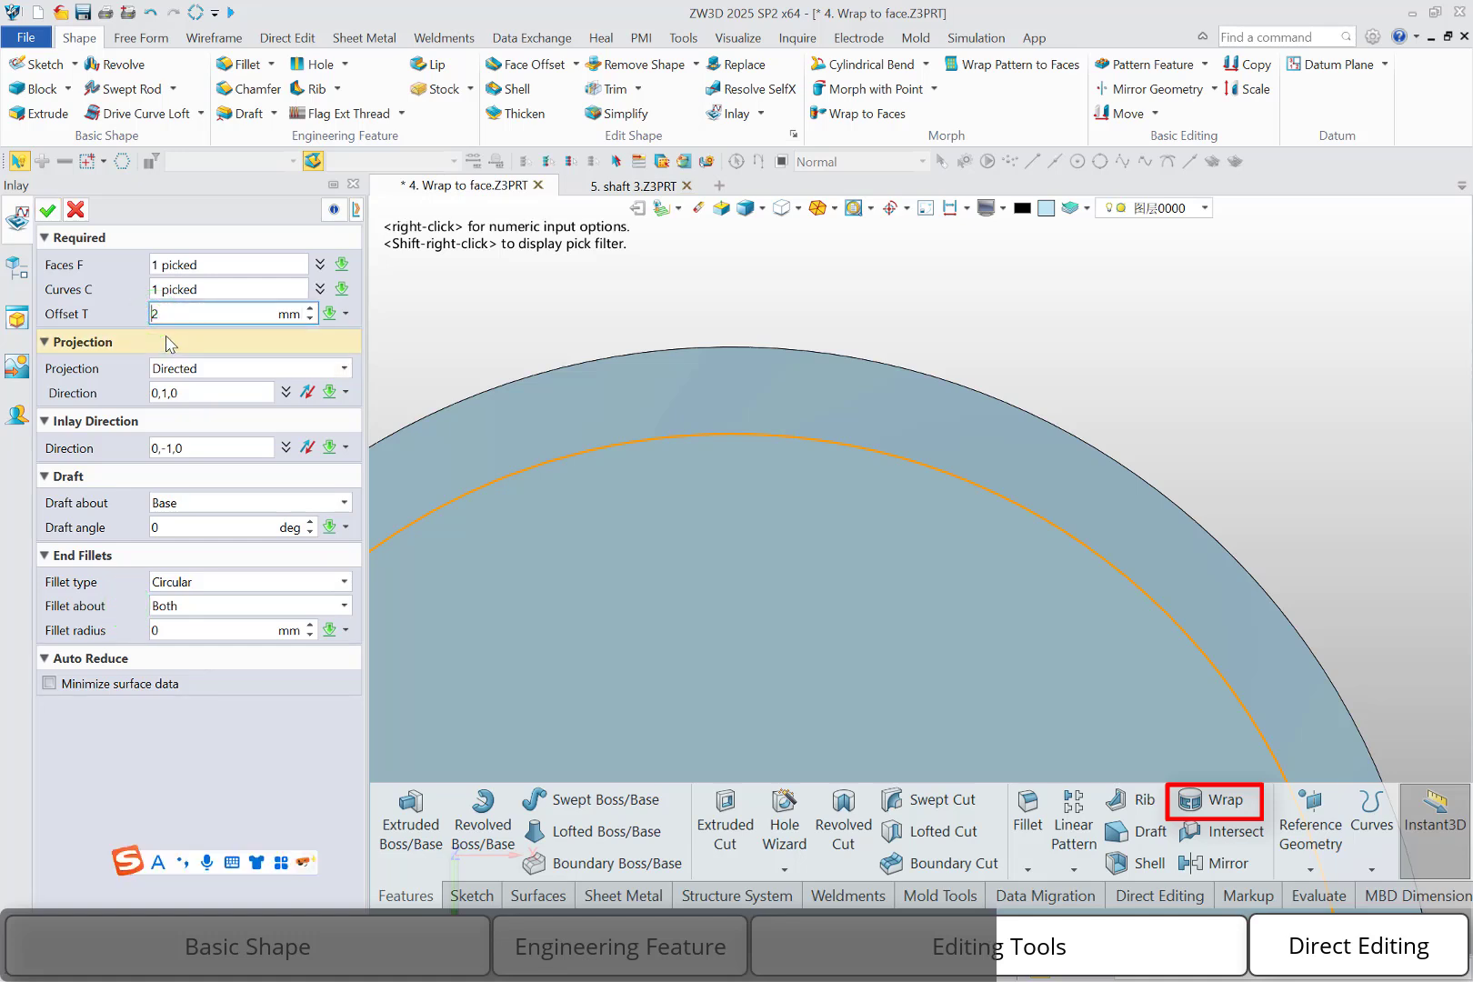
pyautogui.click(48, 211)
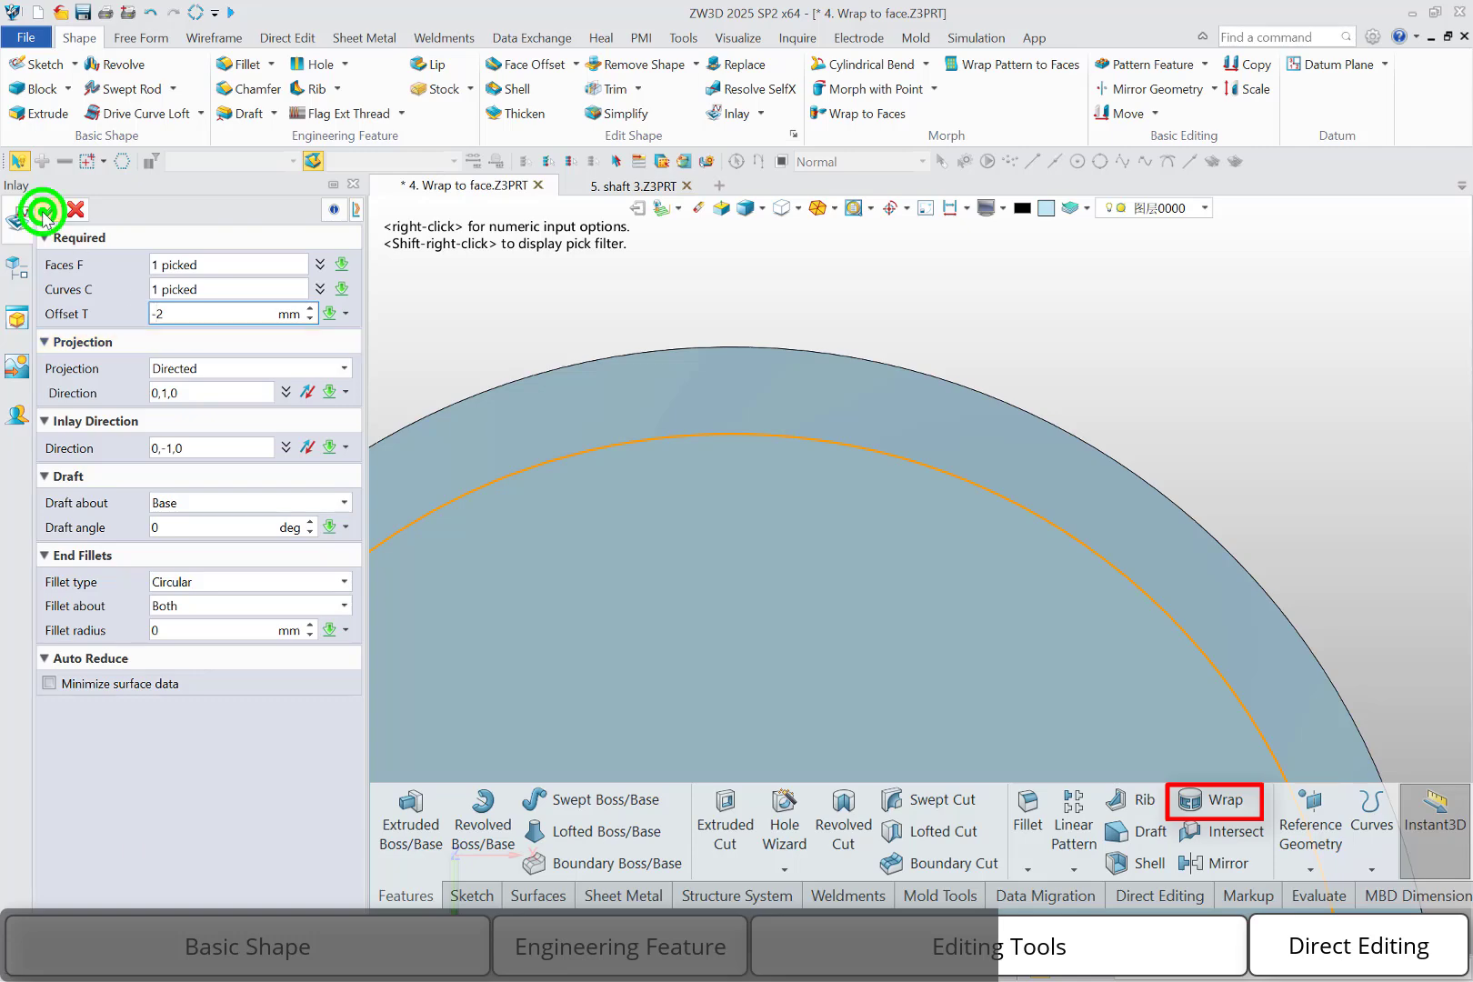
pyautogui.scroll(-3, 653, 334)
pyautogui.moveTo(658, 329); pyautogui.dragTo(652, 468, button='right')
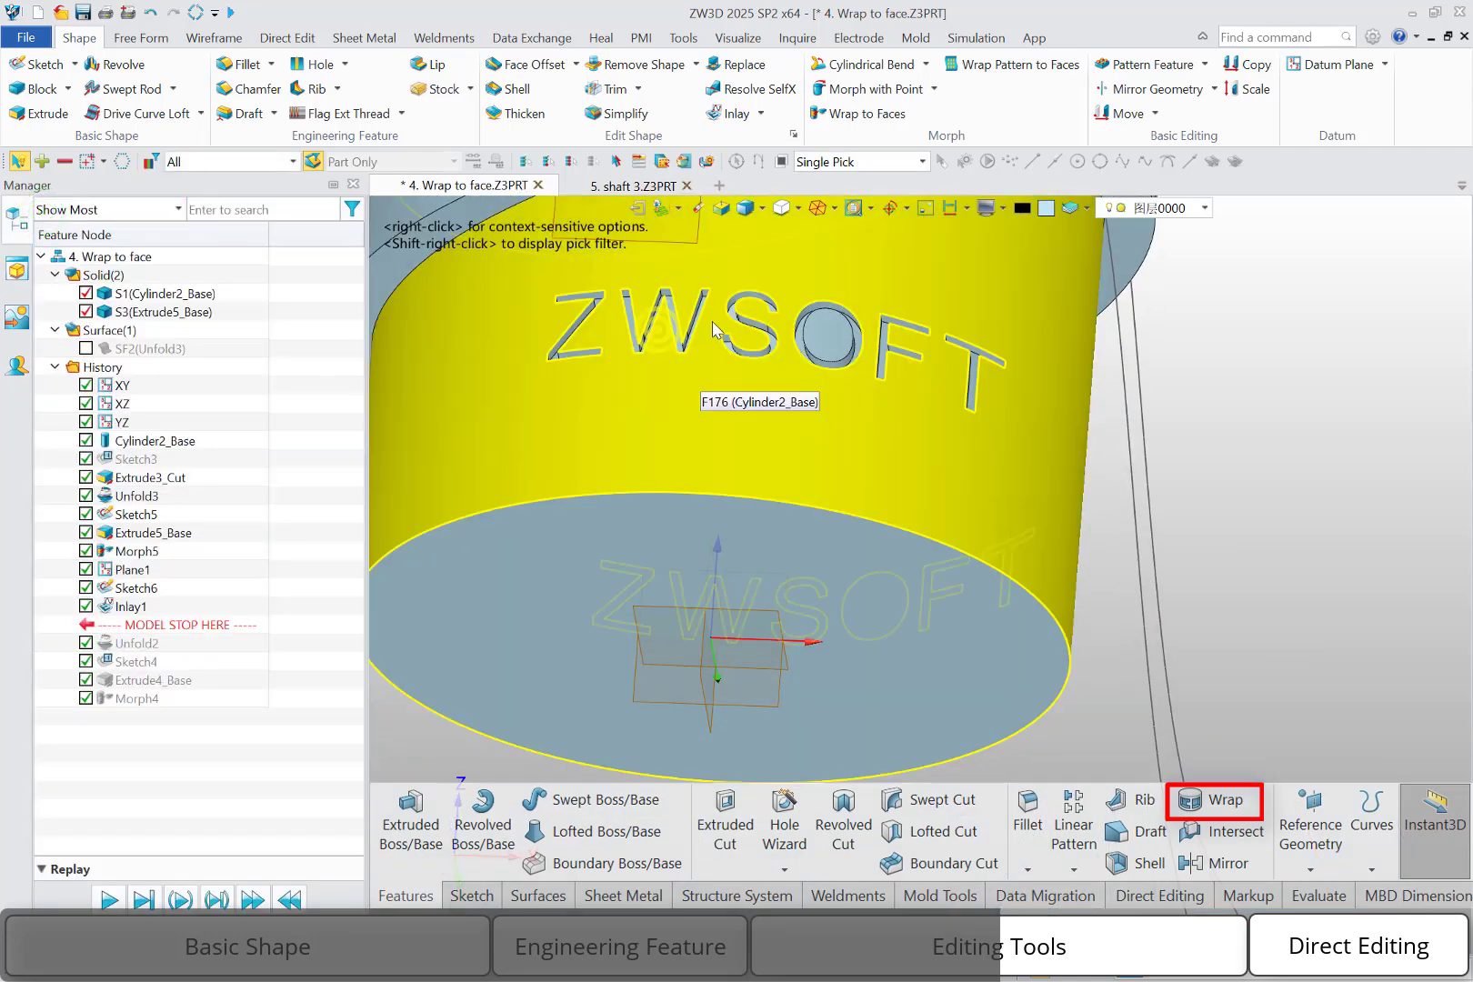
pyautogui.scroll(3, 798, 298)
pyautogui.moveTo(800, 295)
pyautogui.mouseDown(button='right')
pyautogui.moveTo(849, 317)
pyautogui.moveTo(804, 303)
pyautogui.moveTo(773, 320)
pyautogui.moveTo(792, 316)
pyautogui.mouseUp(button='right')
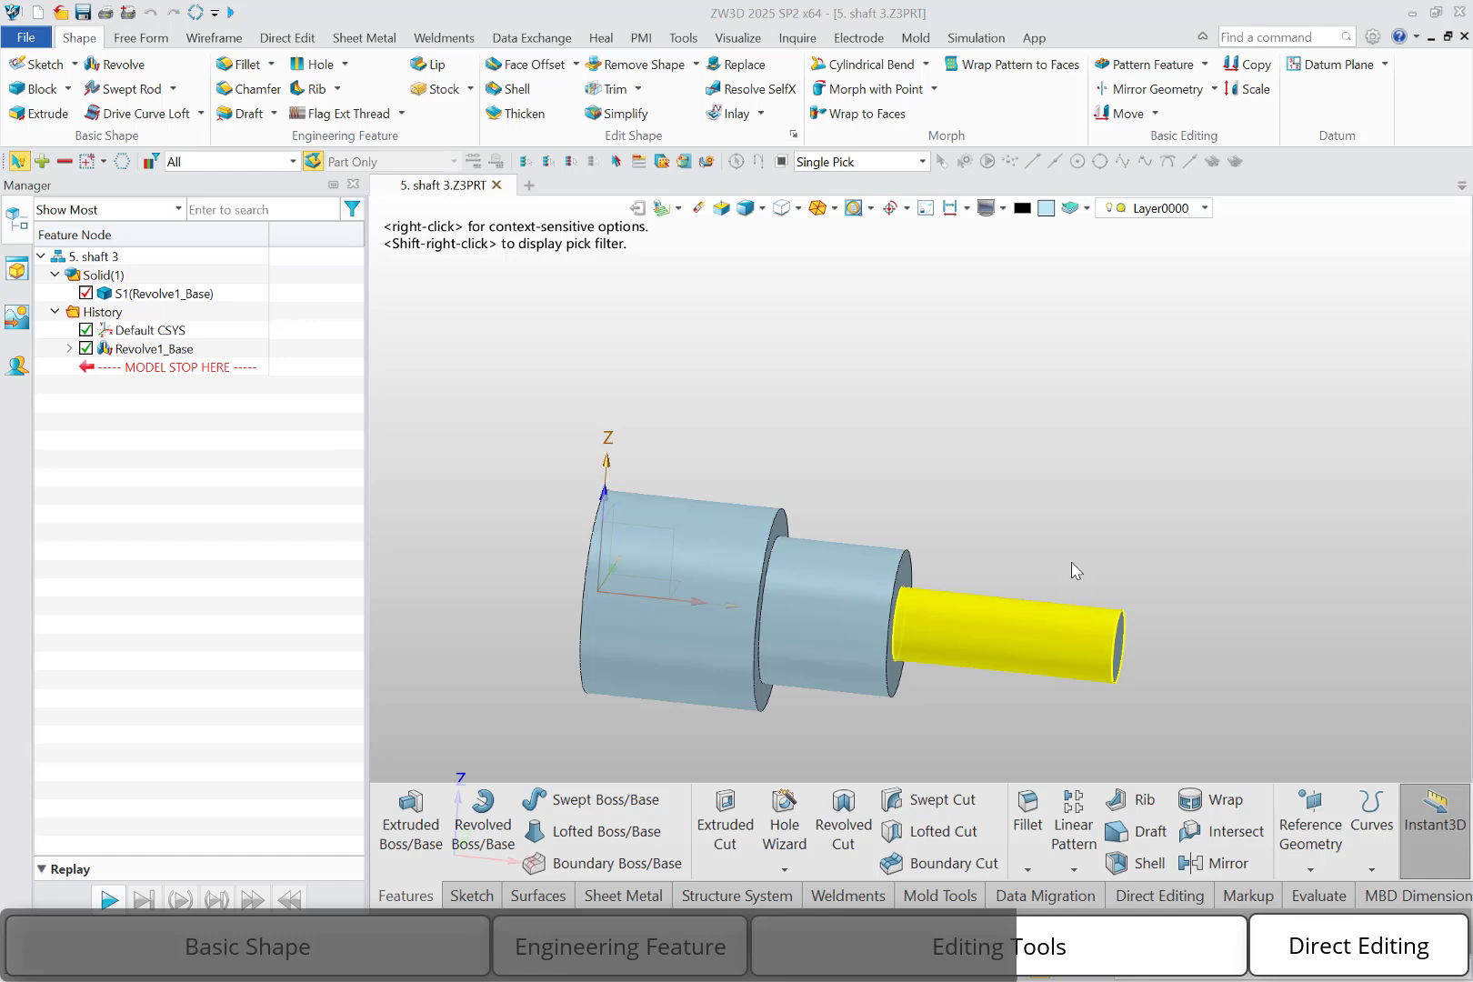
# Start a new sketch on the shaft's default XZ plane with the view oriented to it
pyautogui.rightClick(1039, 514)
pyautogui.click(1077, 615)
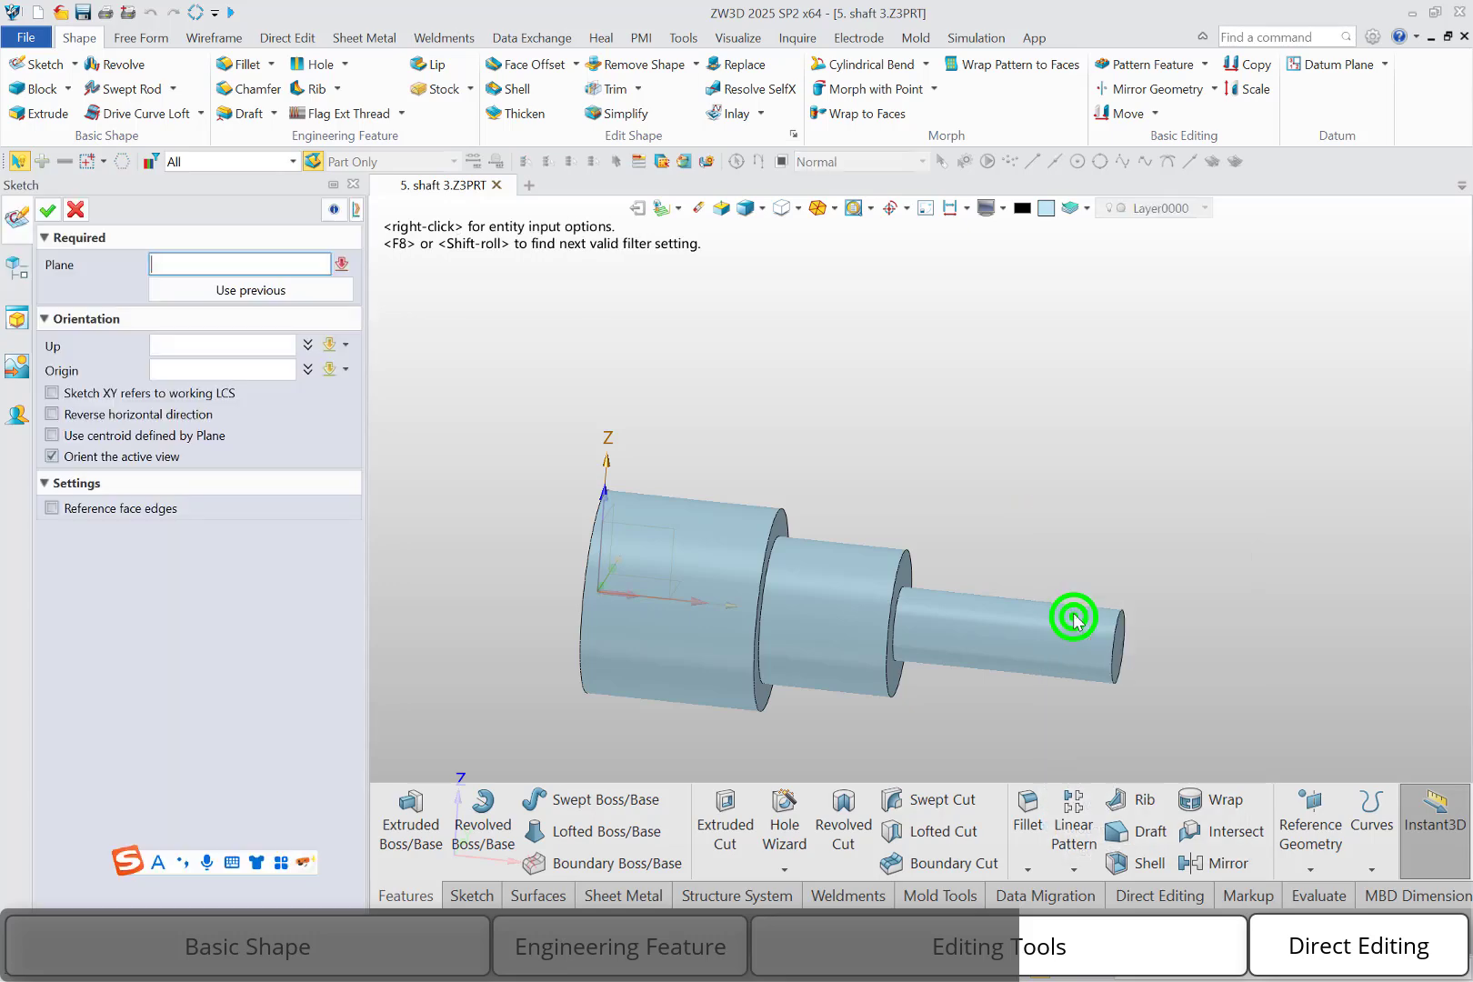
pyautogui.click(659, 547)
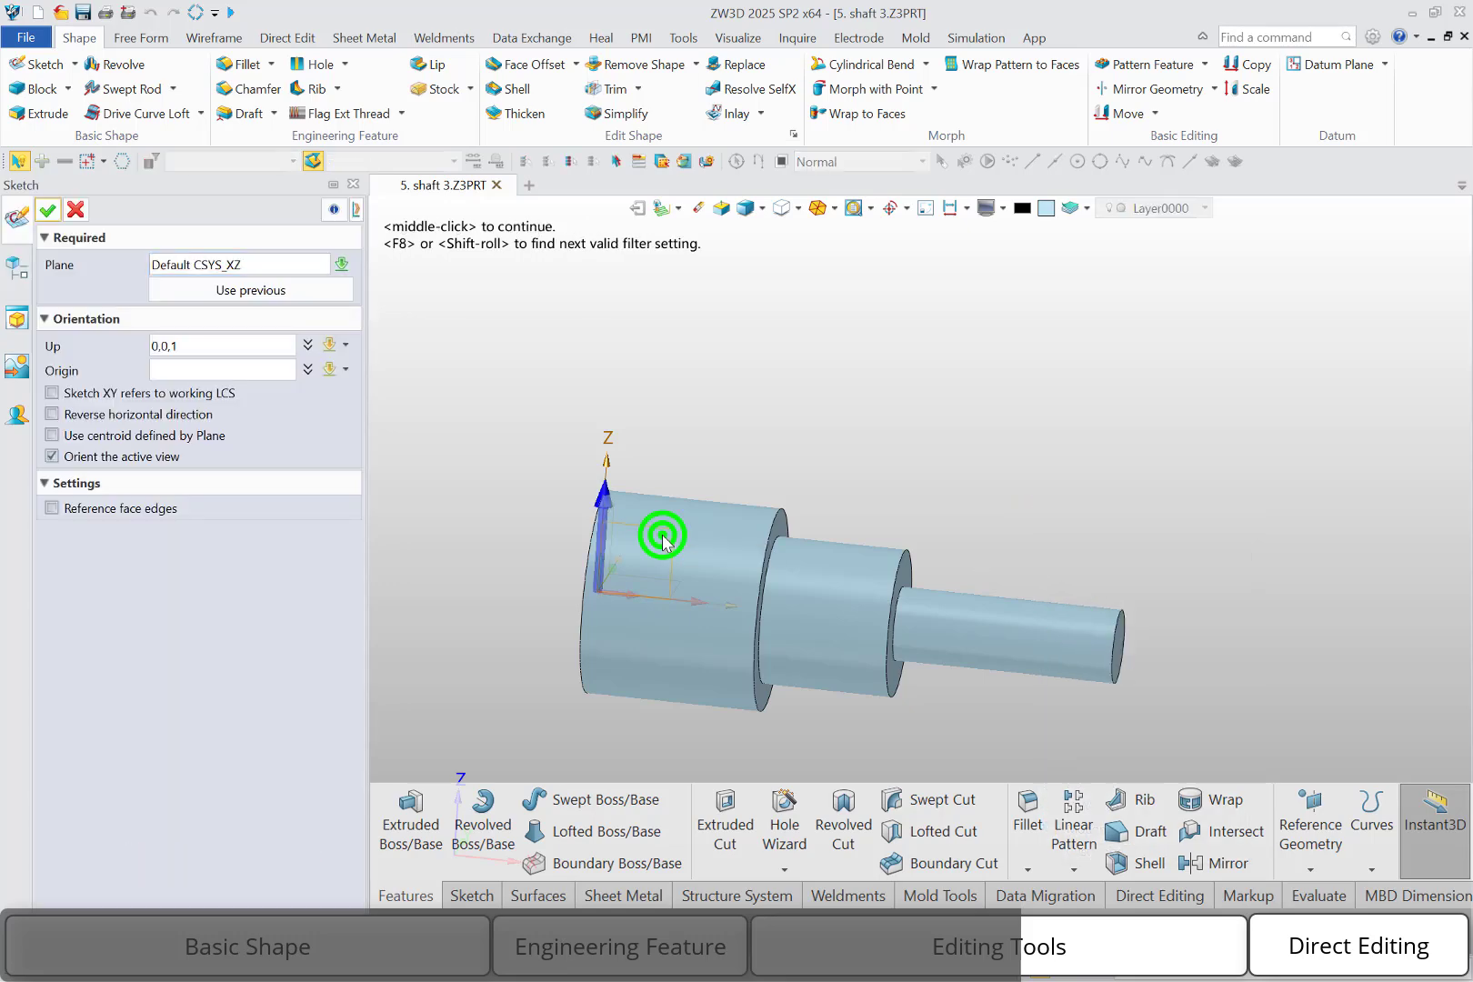
pyautogui.click(47, 212)
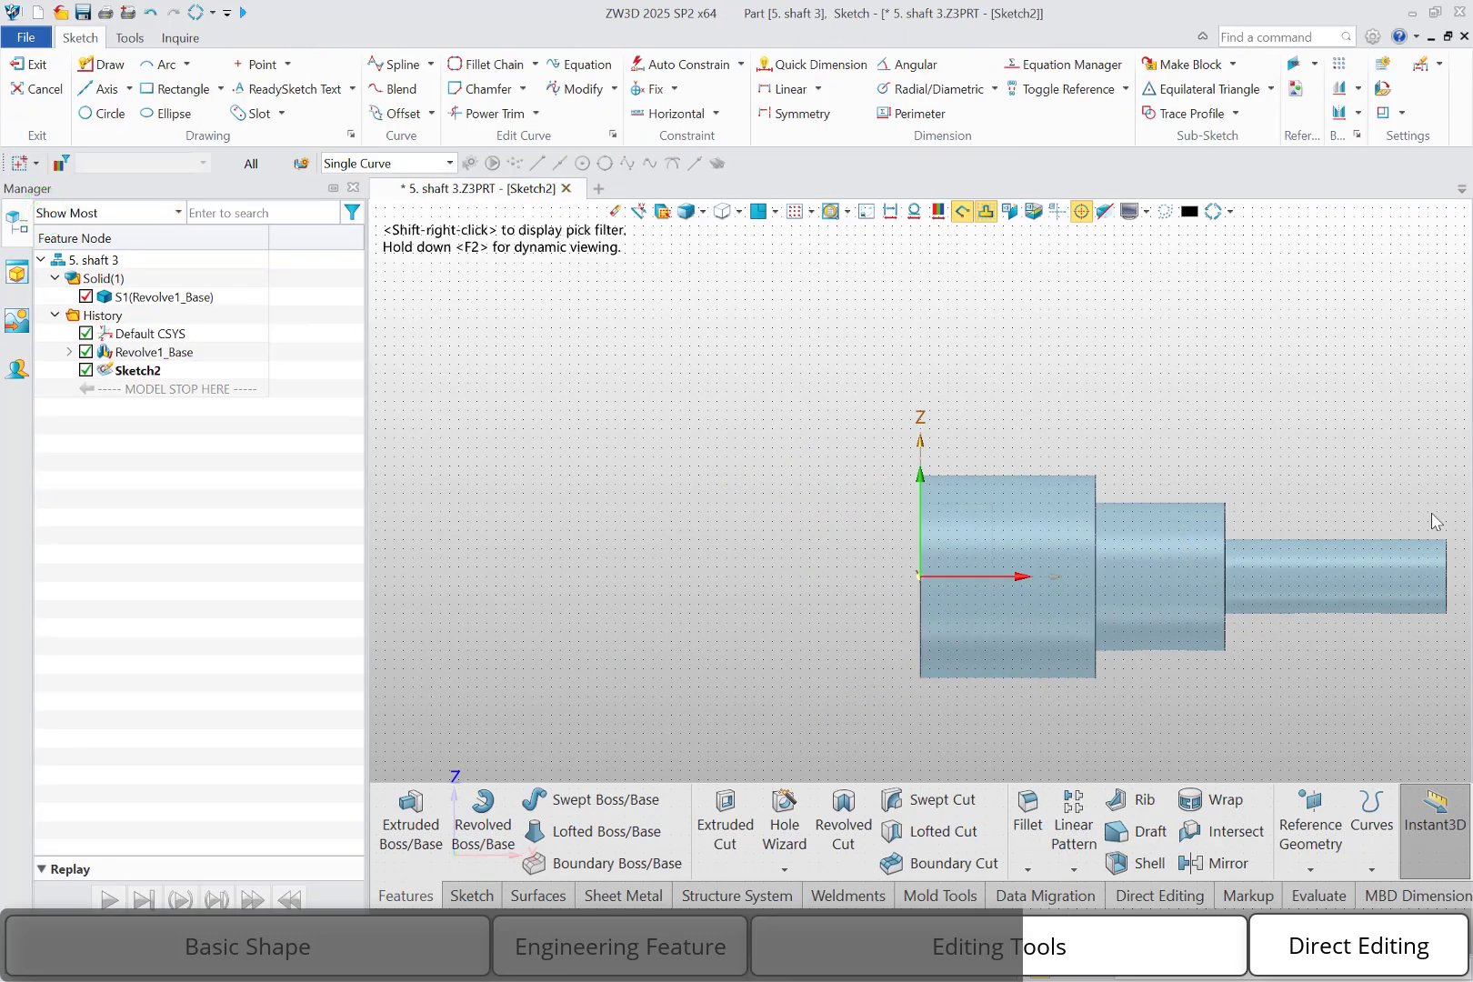
# Sketch a vertical line about 135 mm long from 225,70 across the thinnest shaft section, and finish the sketch
pyautogui.rightClick(1313, 425)
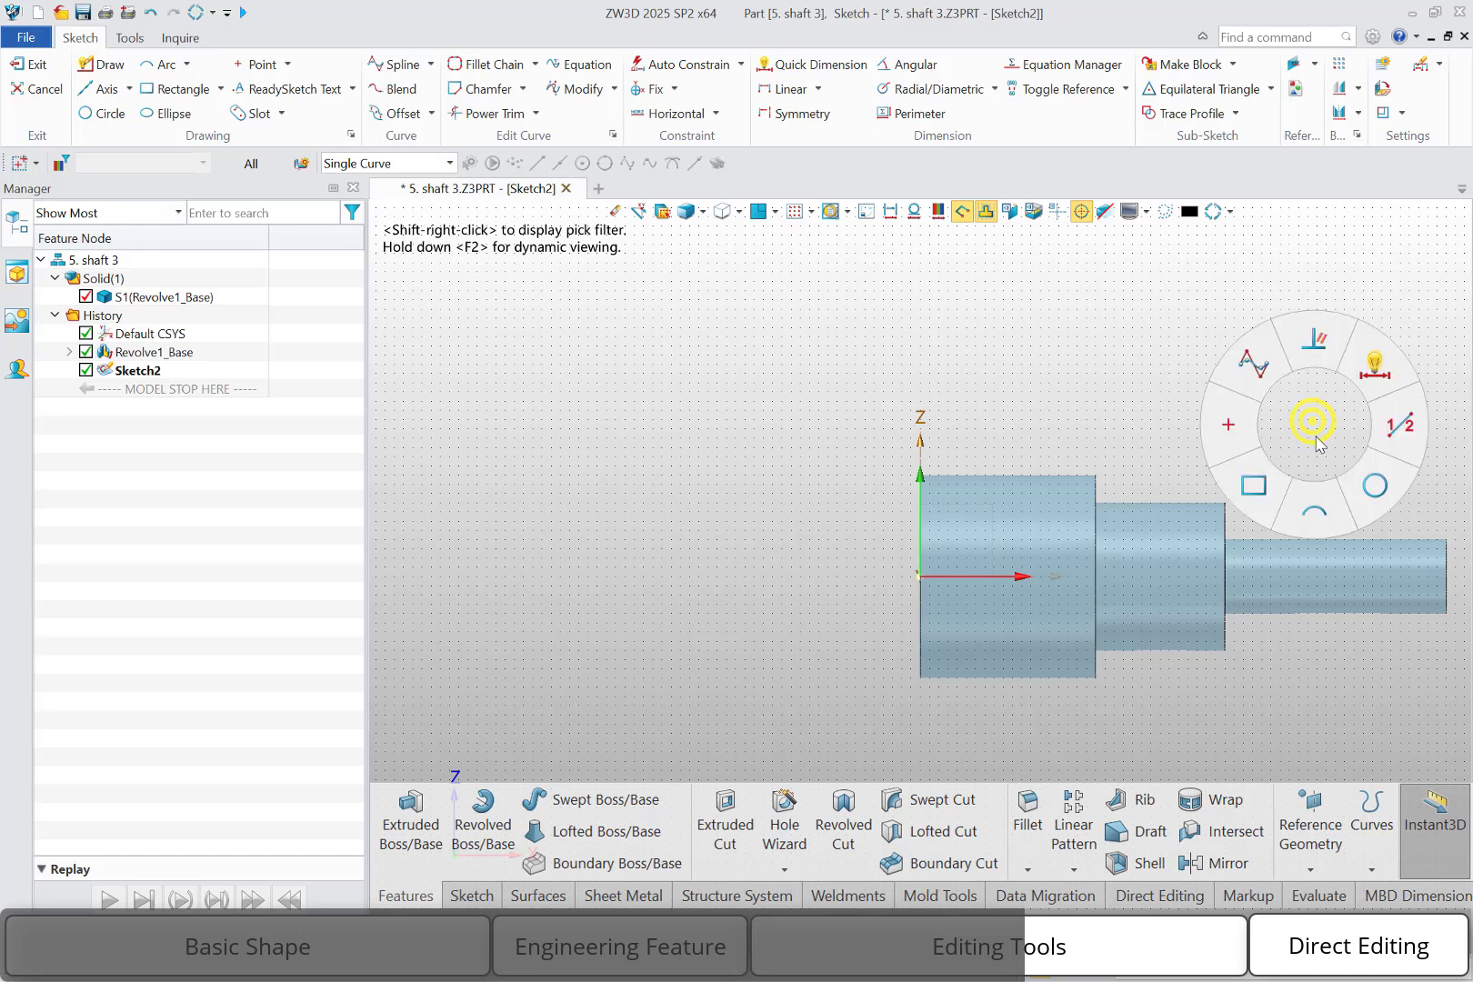
pyautogui.click(1400, 425)
pyautogui.click(1337, 446)
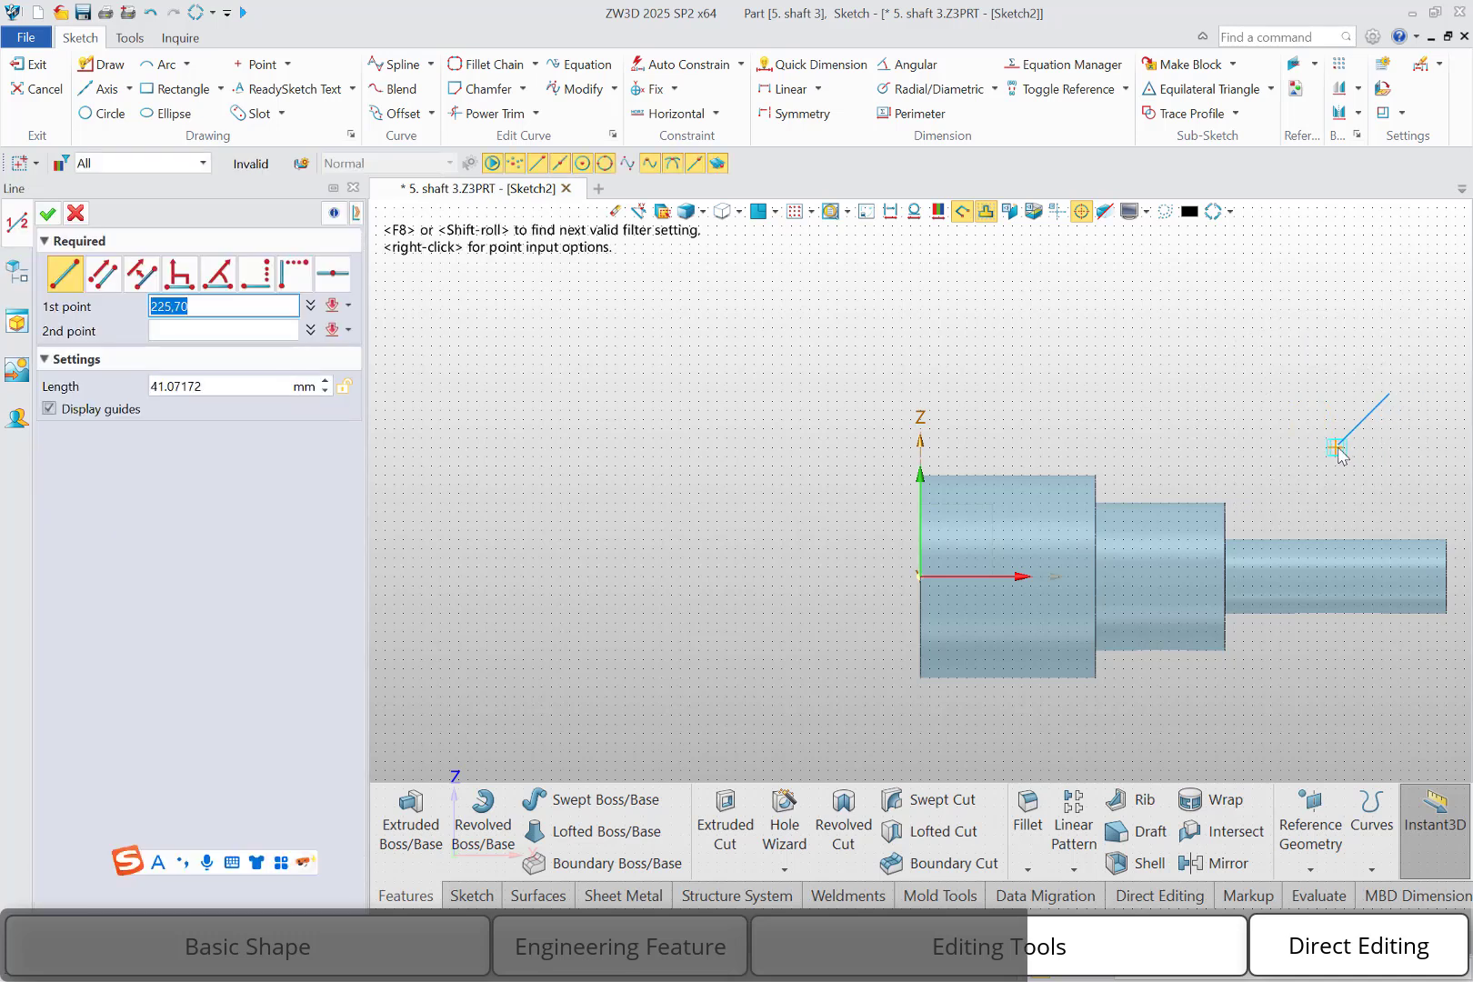
pyautogui.click(1335, 696)
pyautogui.middleClick(1250, 405)
pyautogui.rightClick(1249, 393)
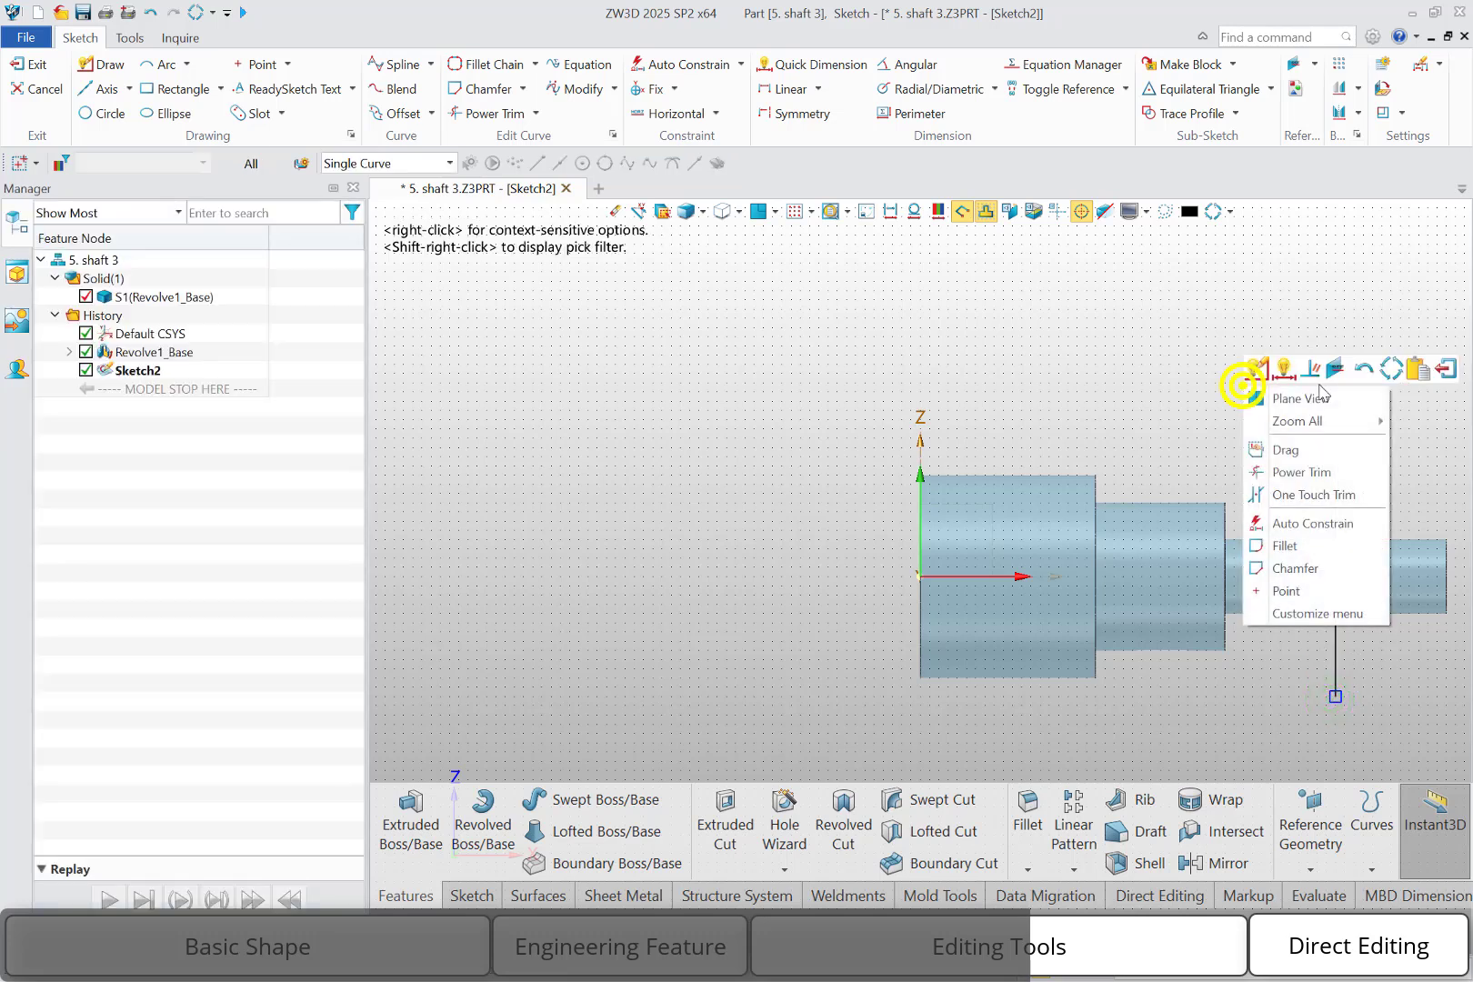
pyautogui.click(1447, 361)
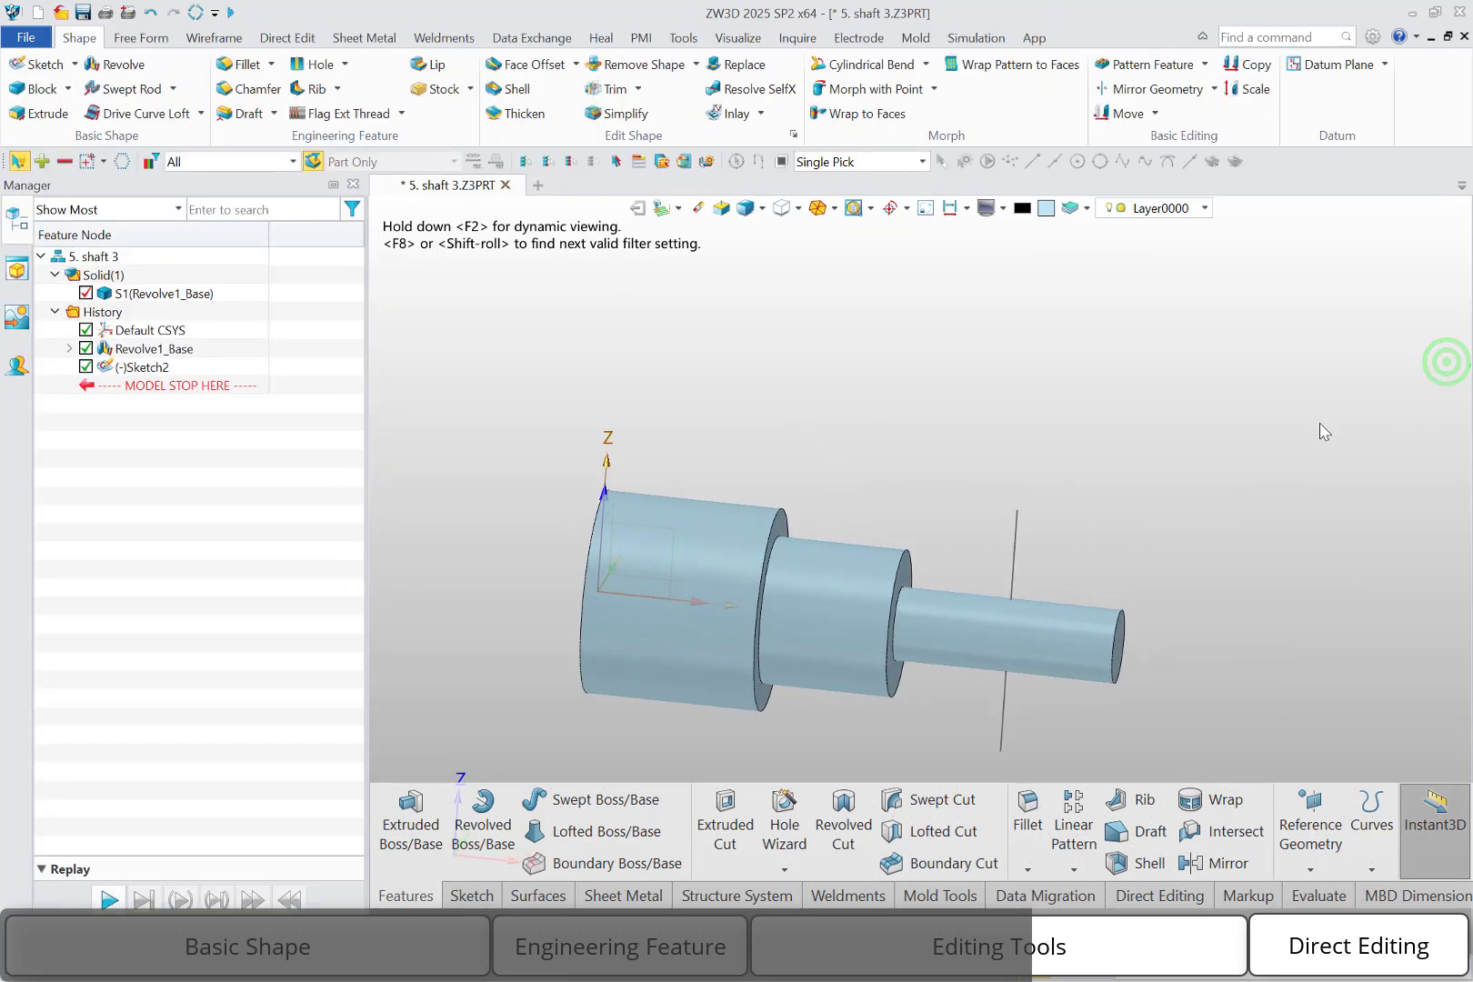
# Split the thinnest shaft section's cylindrical face with the sketched line, using Bi-directional projection along 0,1,0
pyautogui.click(141, 38)
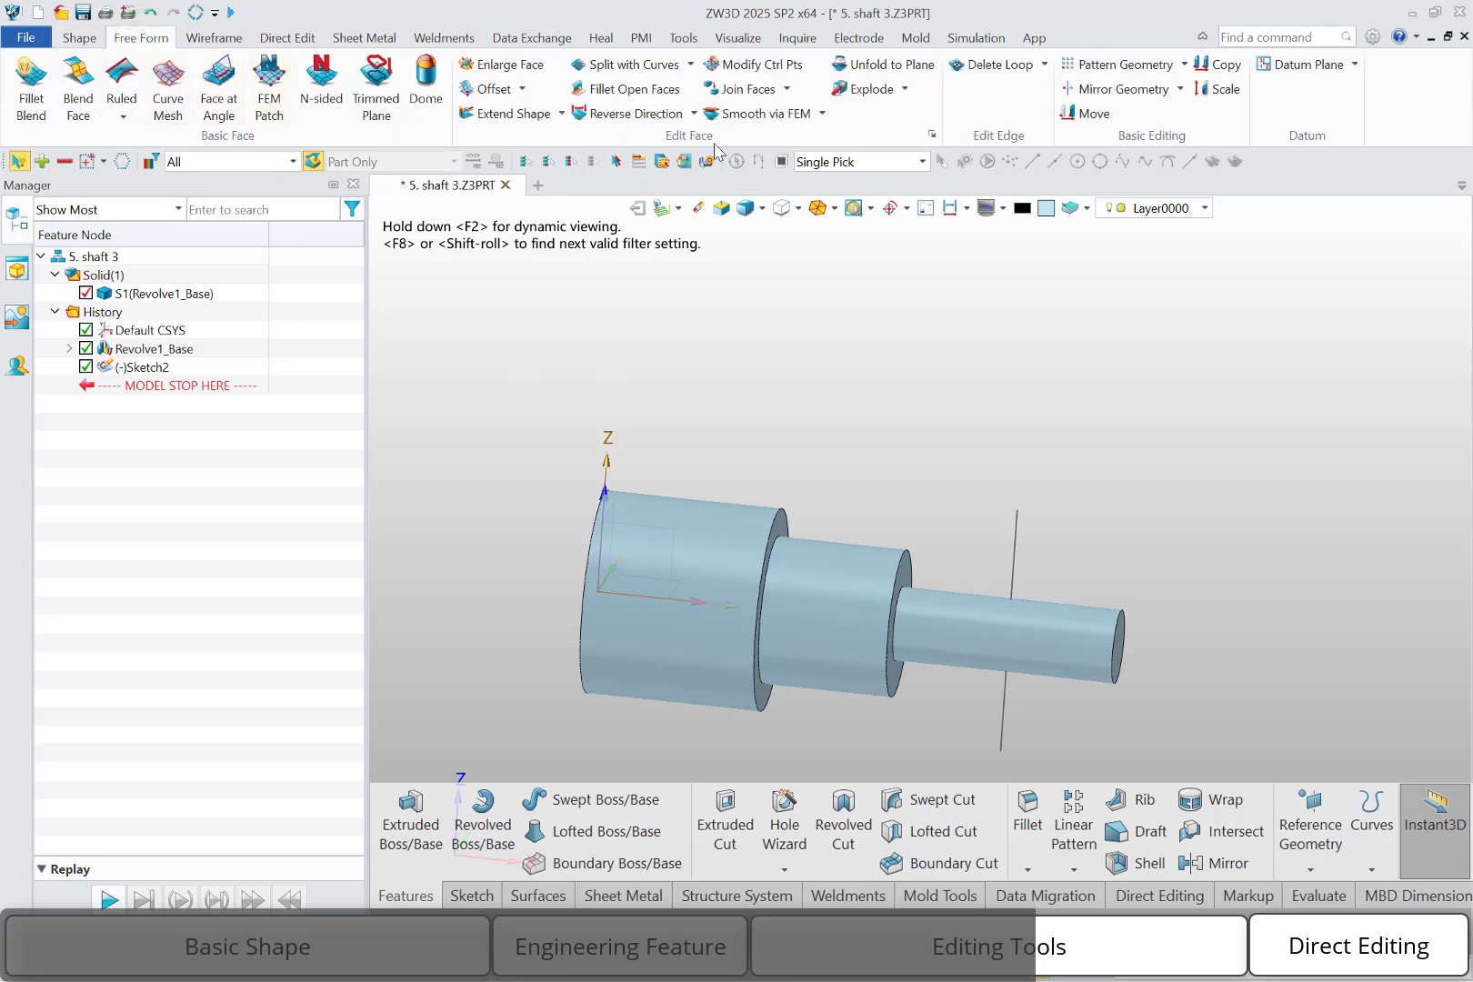
pyautogui.click(647, 64)
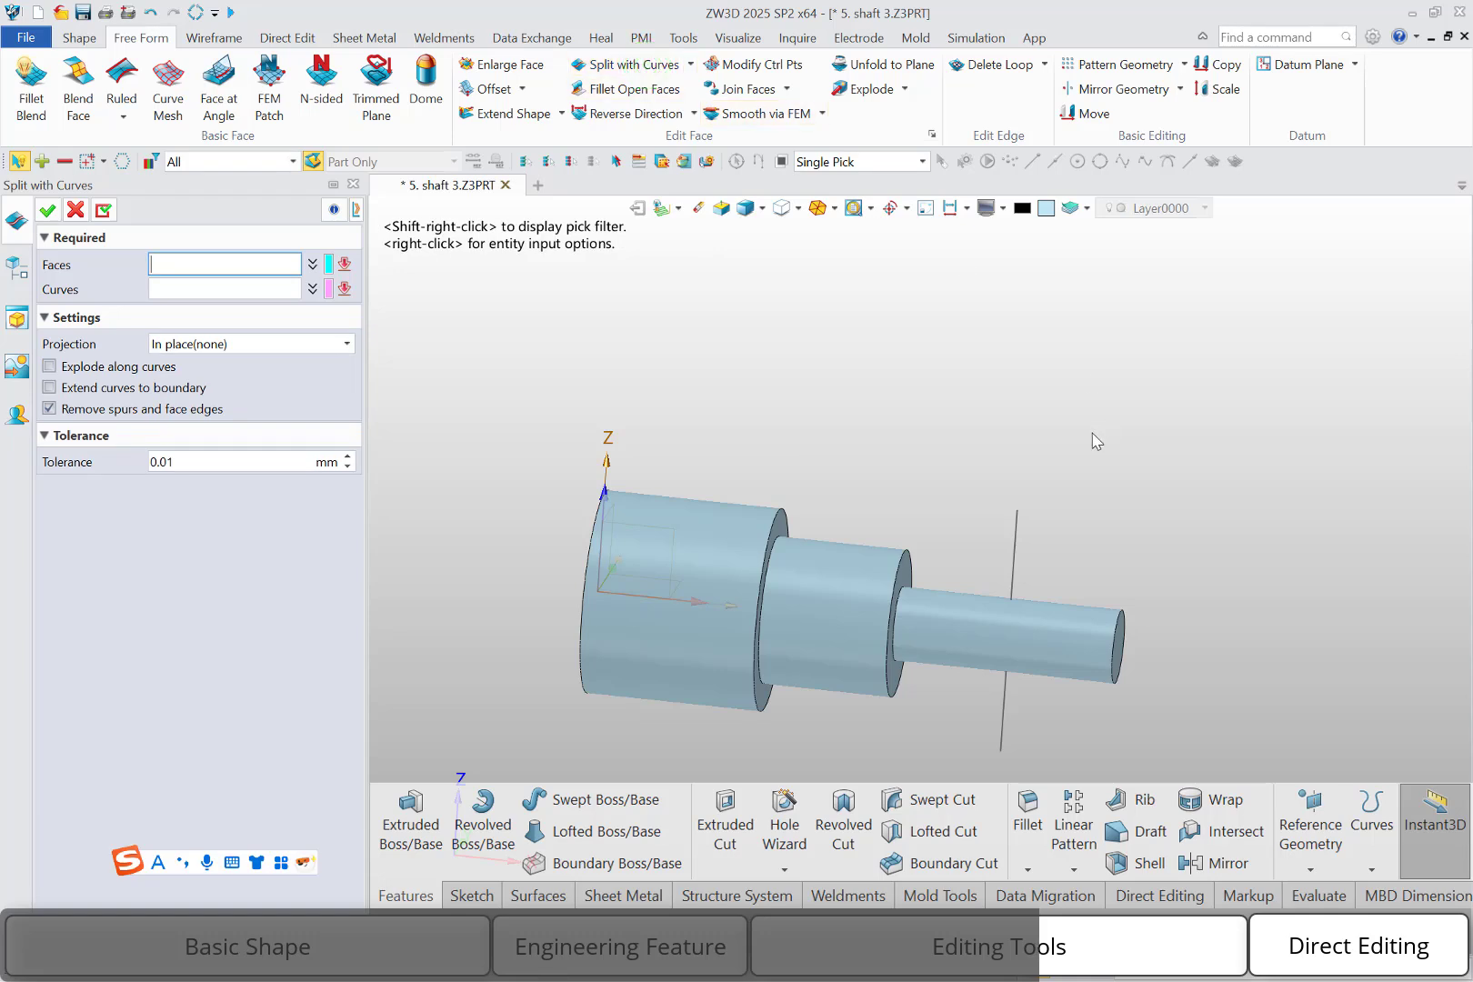
pyautogui.click(984, 641)
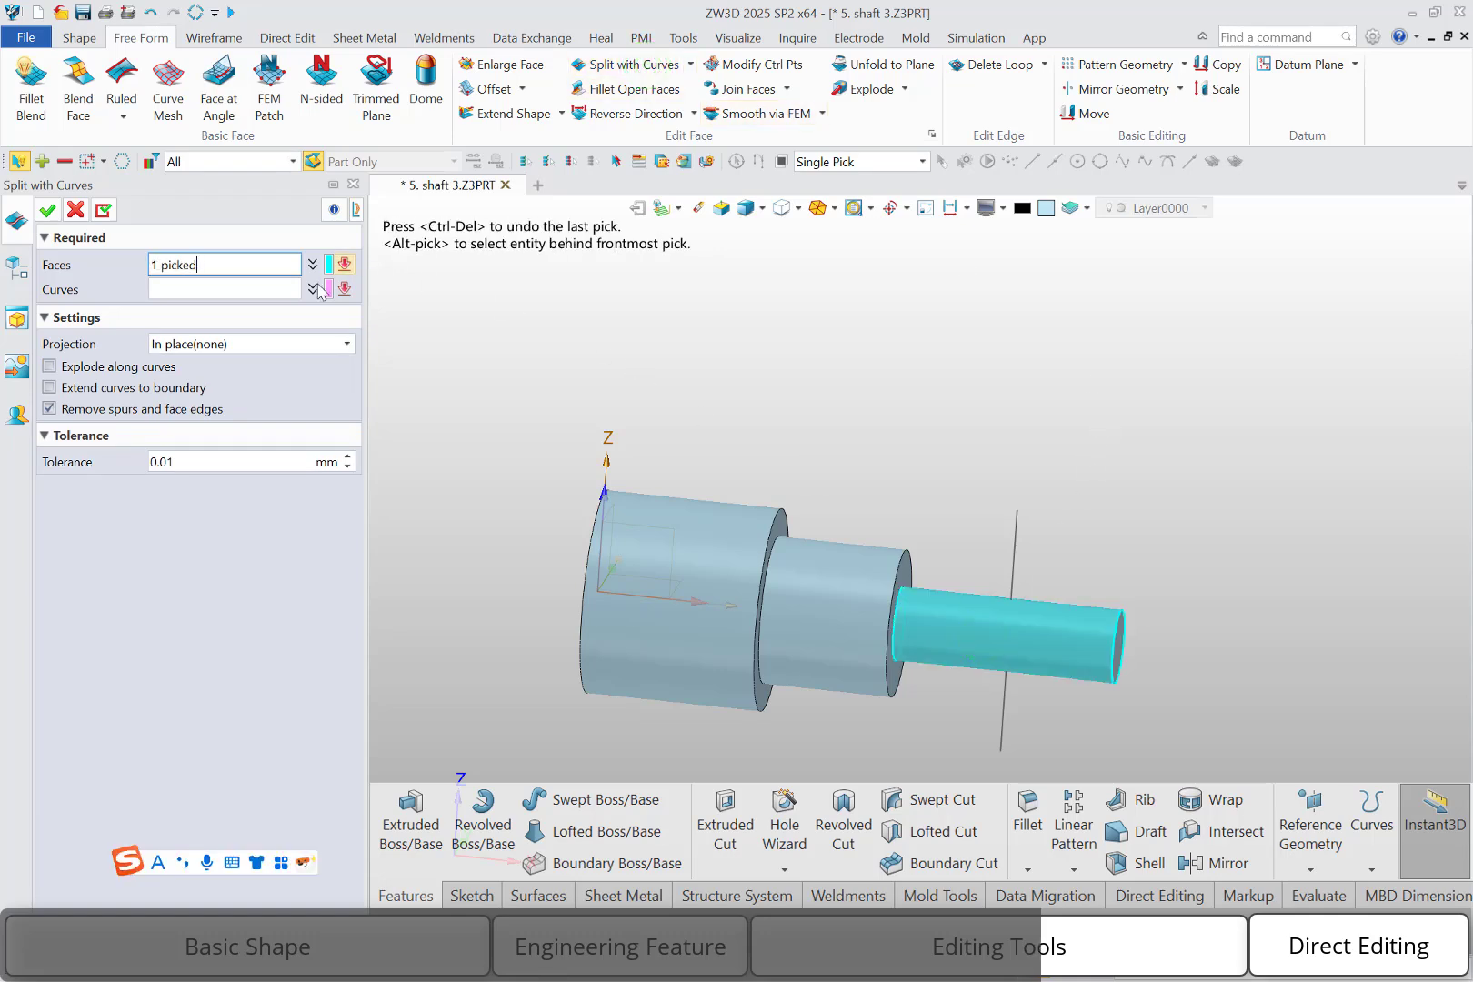
pyautogui.click(257, 290)
pyautogui.click(1018, 554)
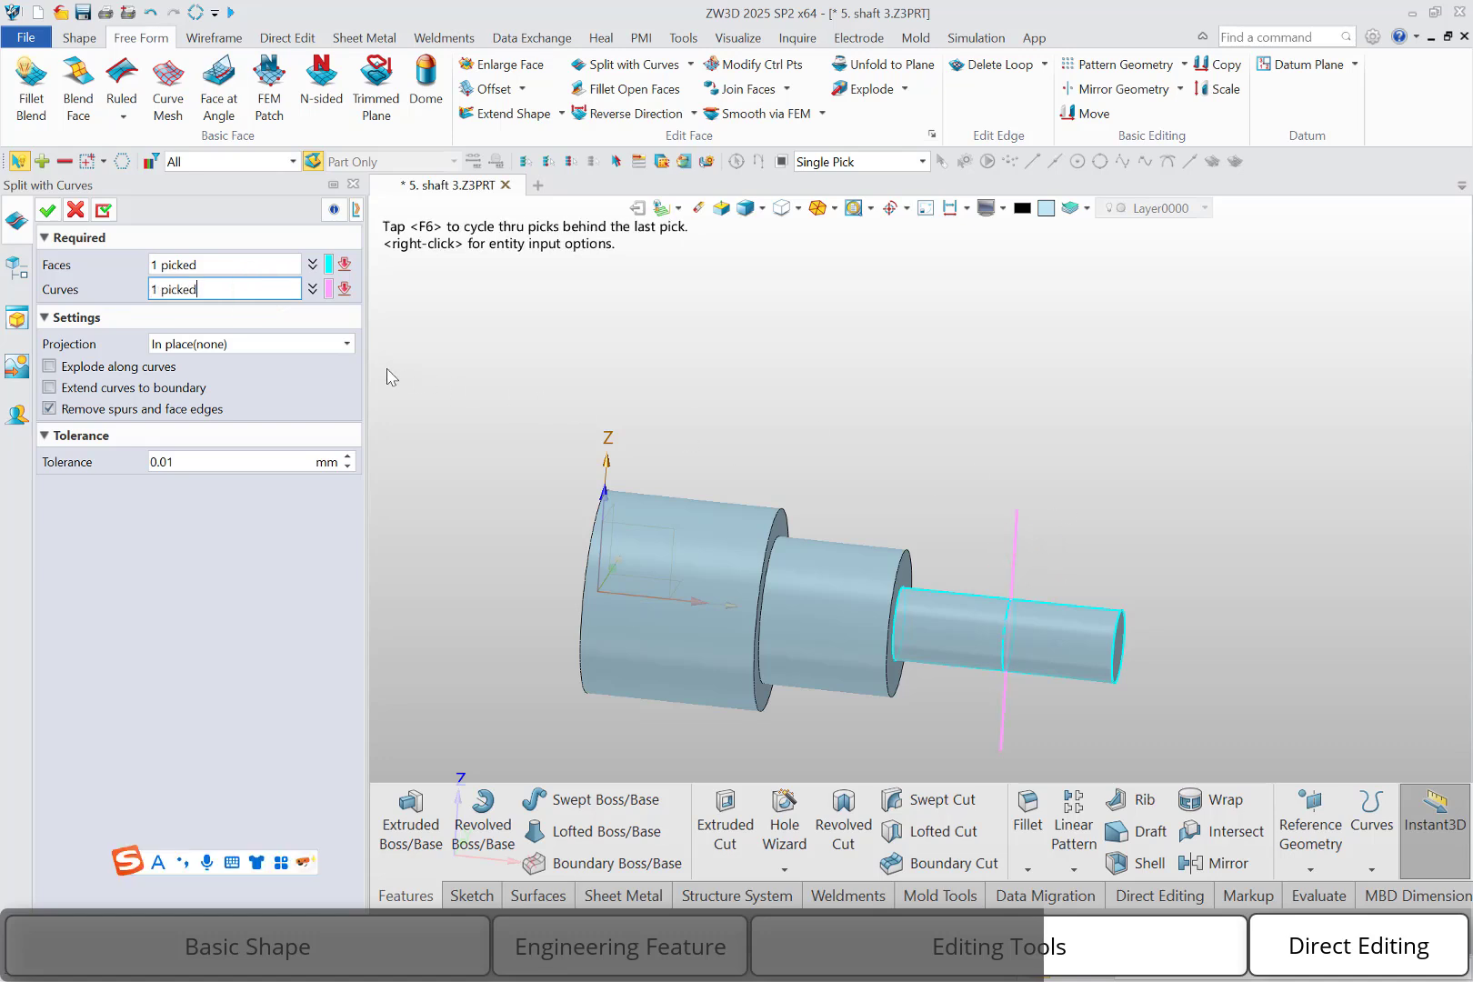
pyautogui.click(241, 342)
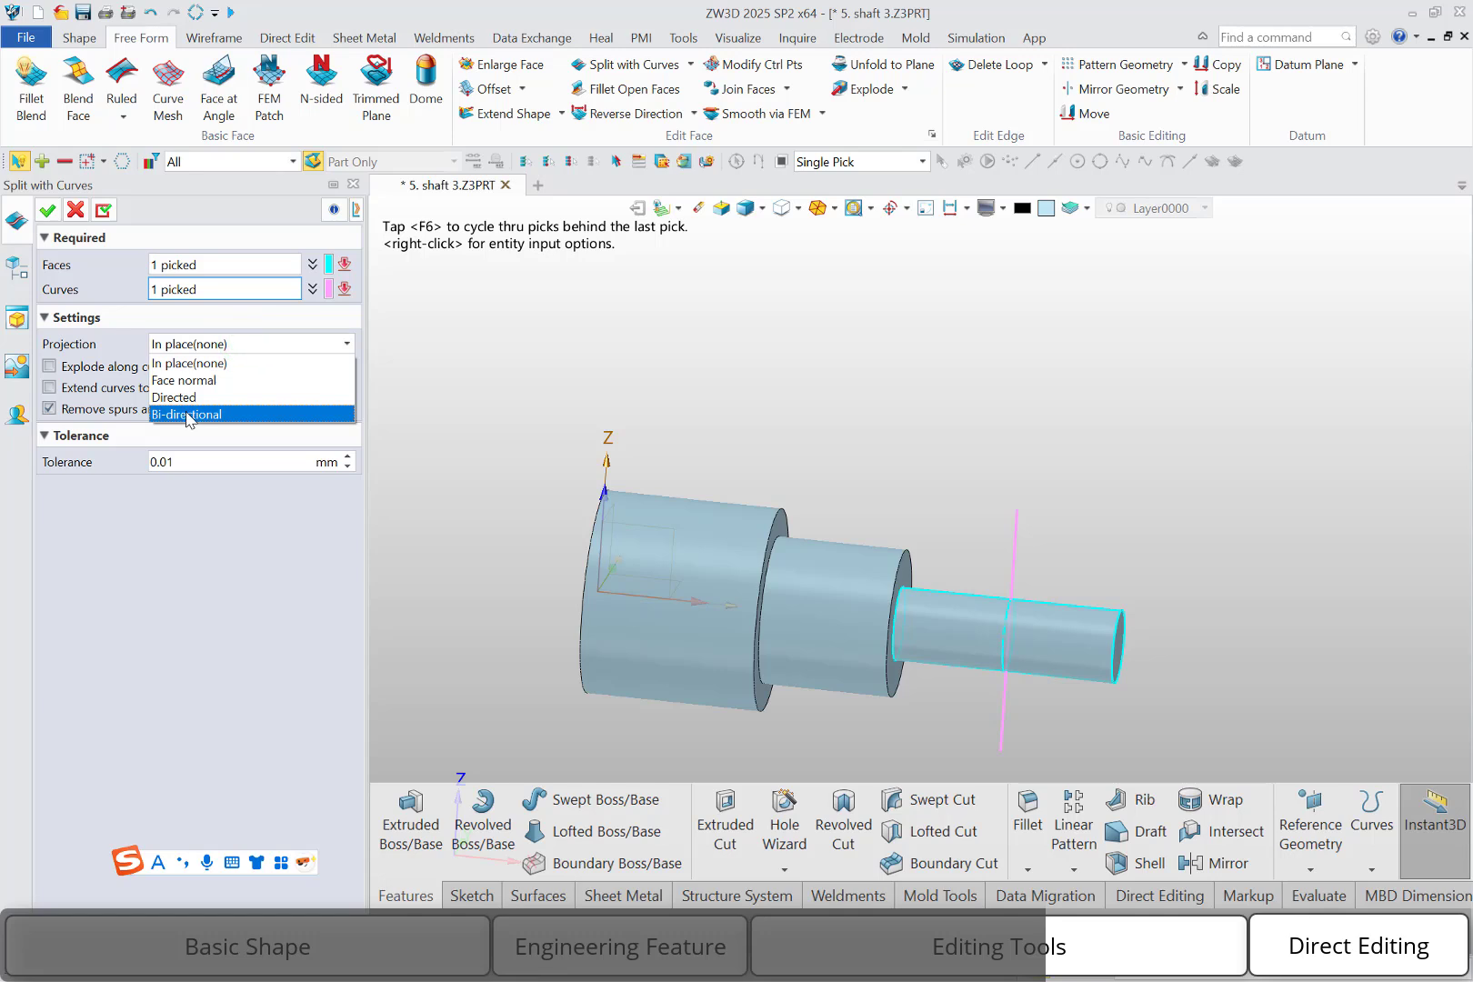
pyautogui.click(189, 414)
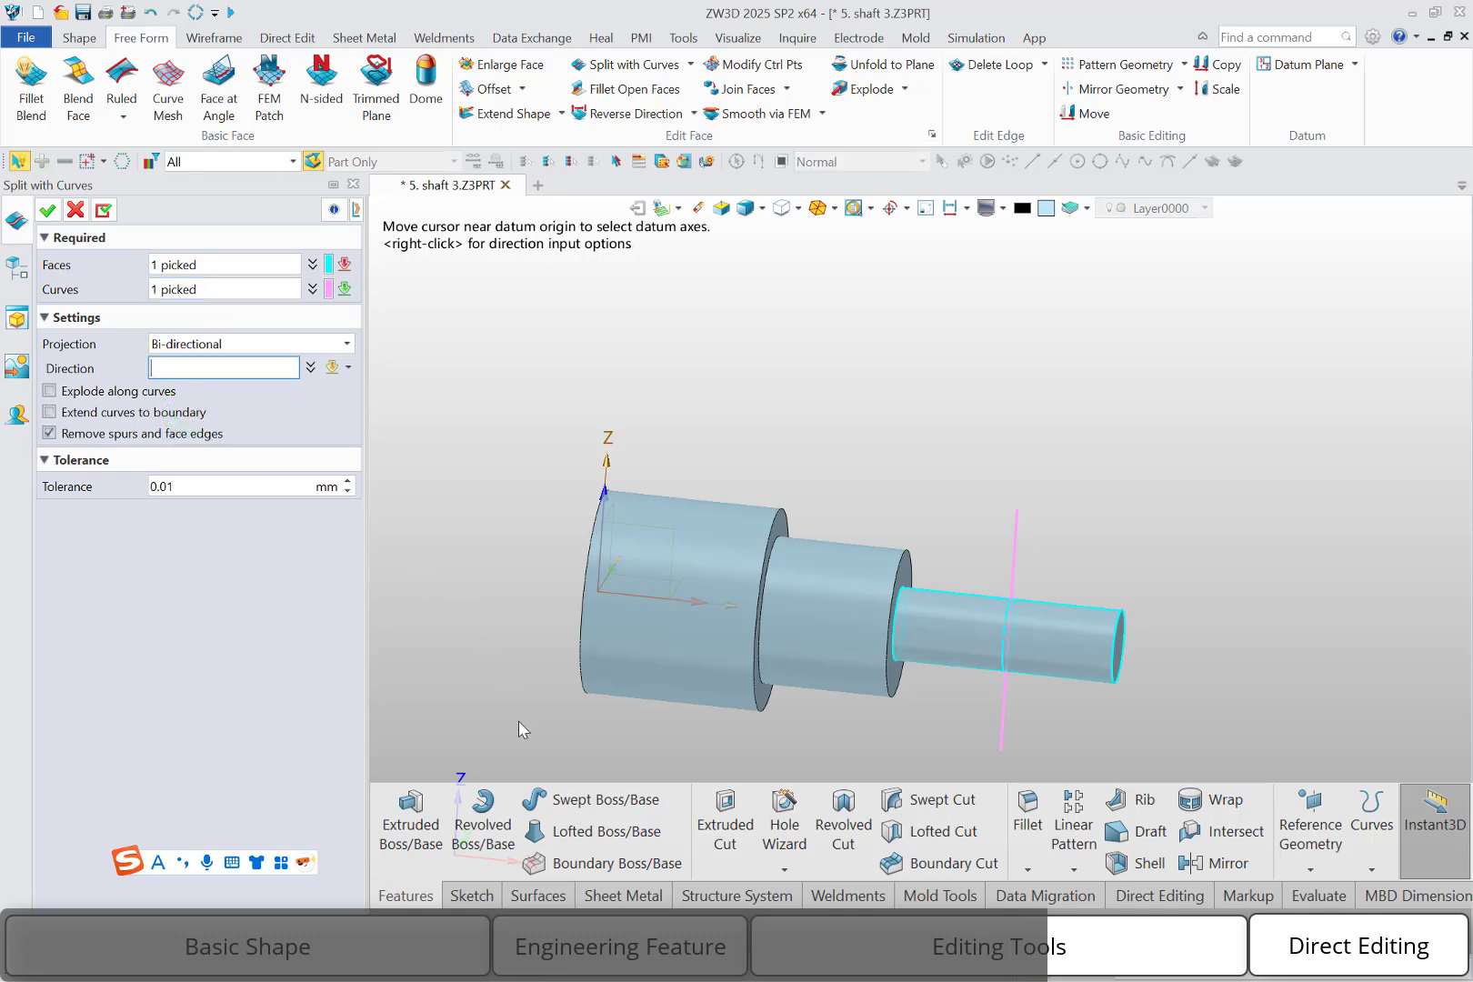
pyautogui.click(462, 839)
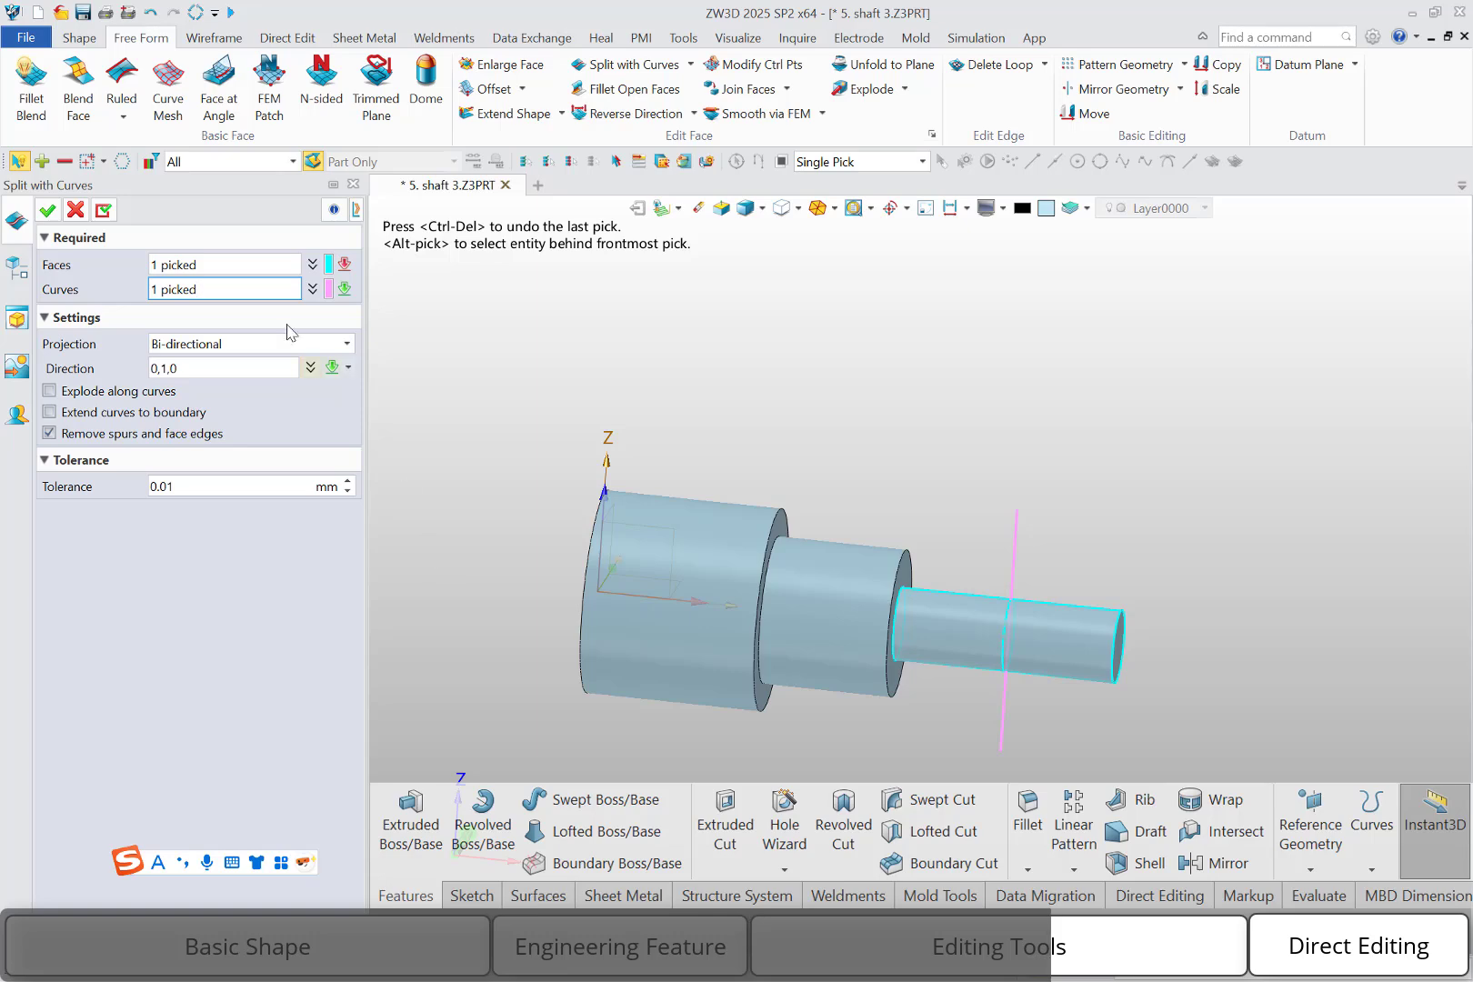
pyautogui.click(48, 210)
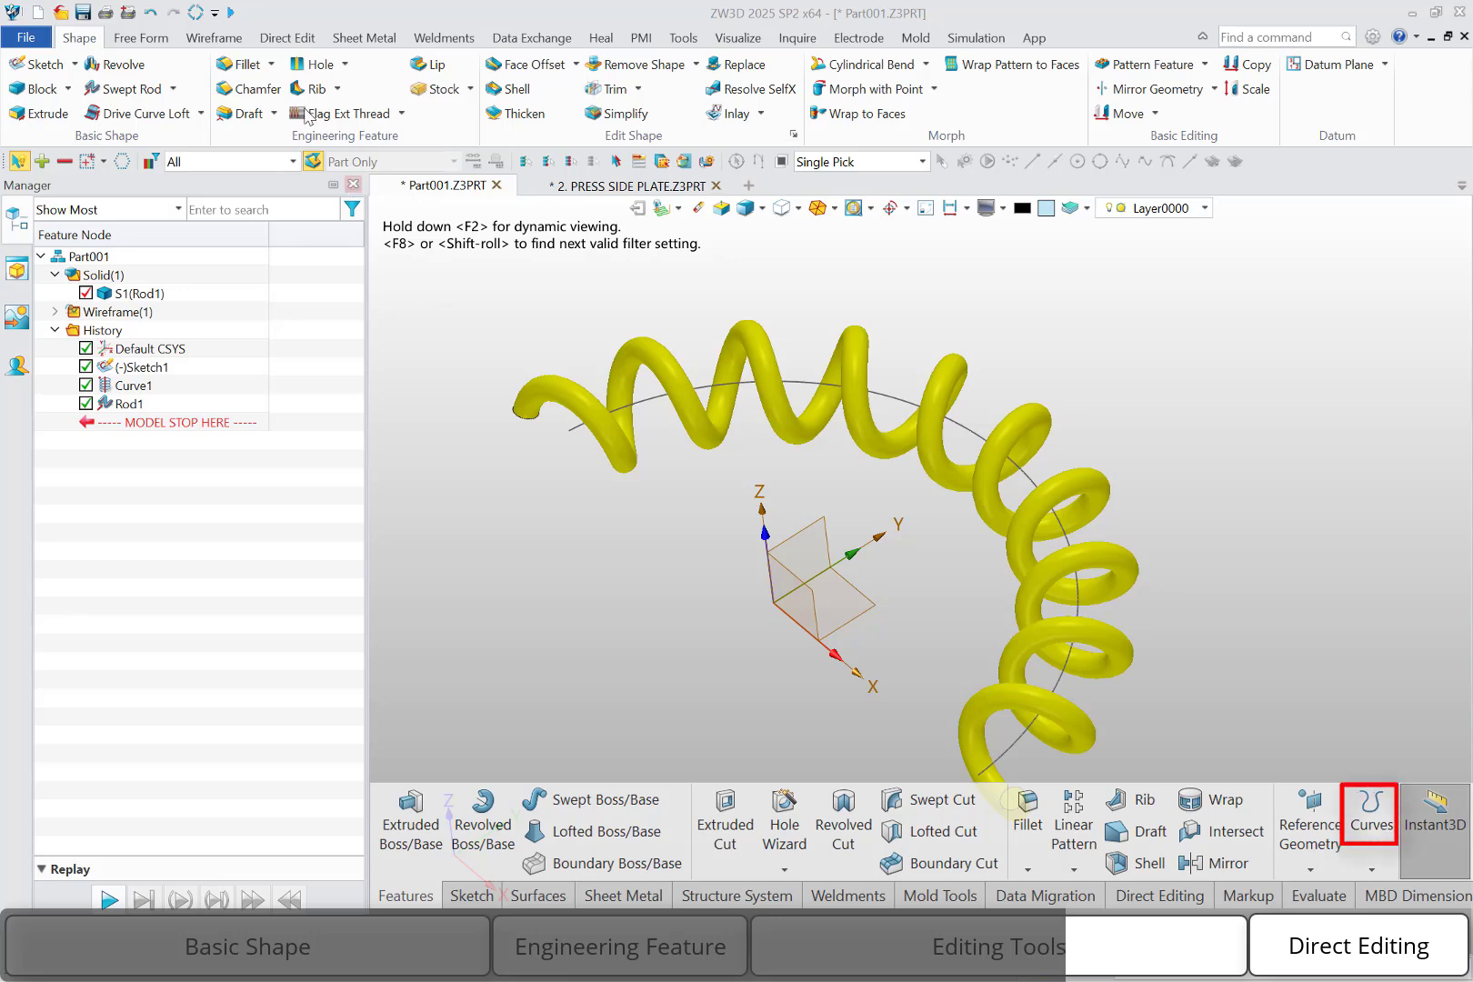
# Bring up the wireframe curve commands to examine the Spiral Helix options for the coiled spring part
pyautogui.click(214, 37)
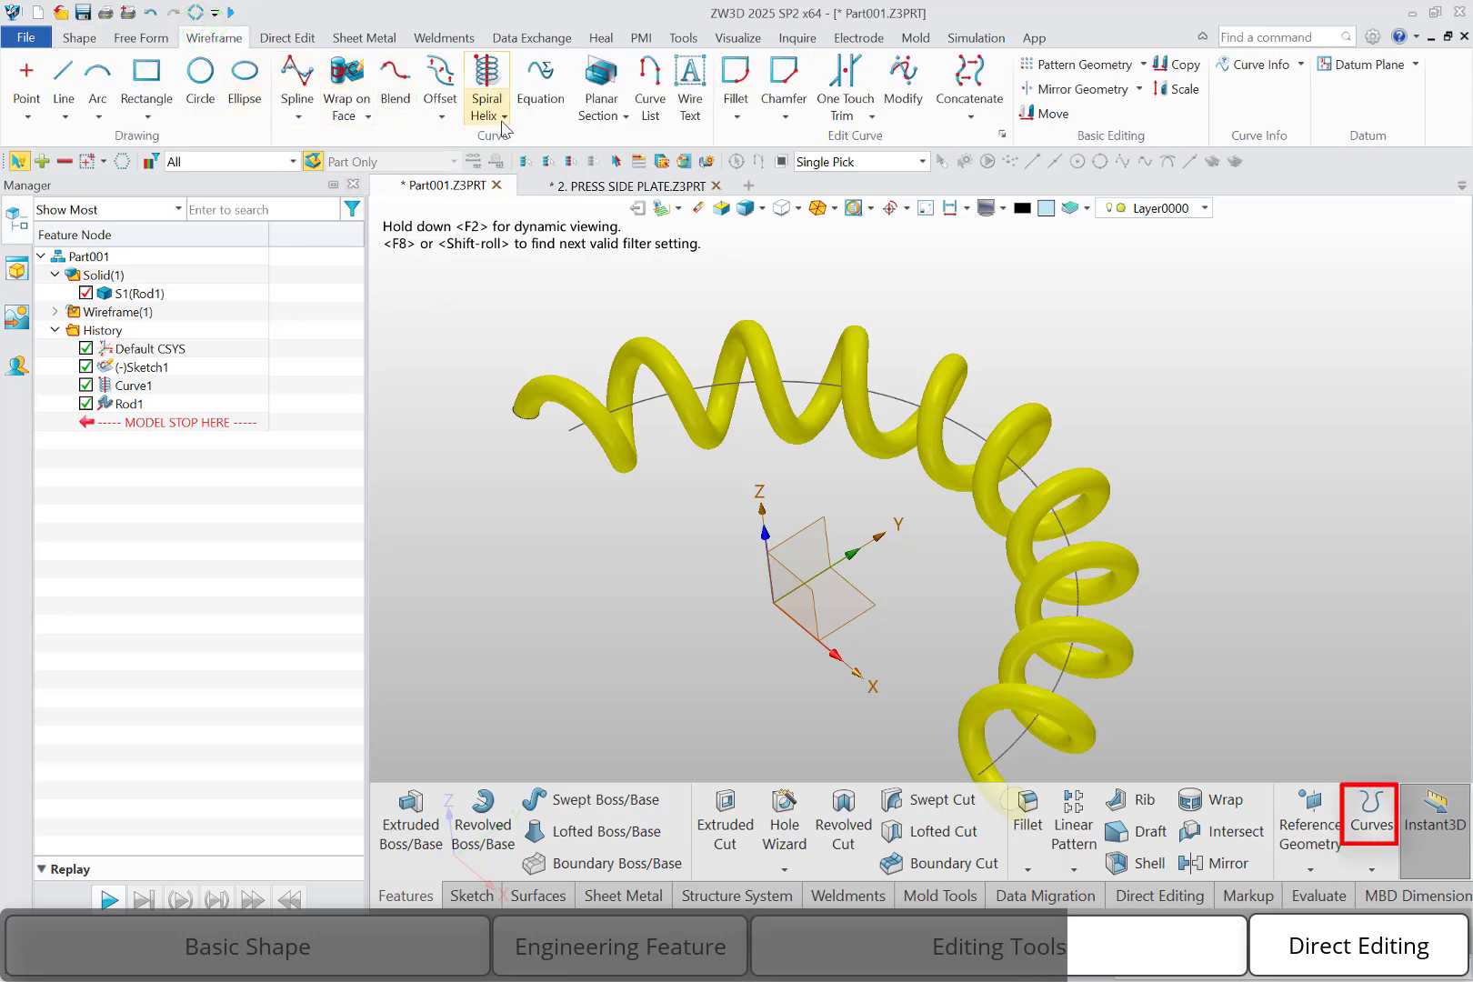
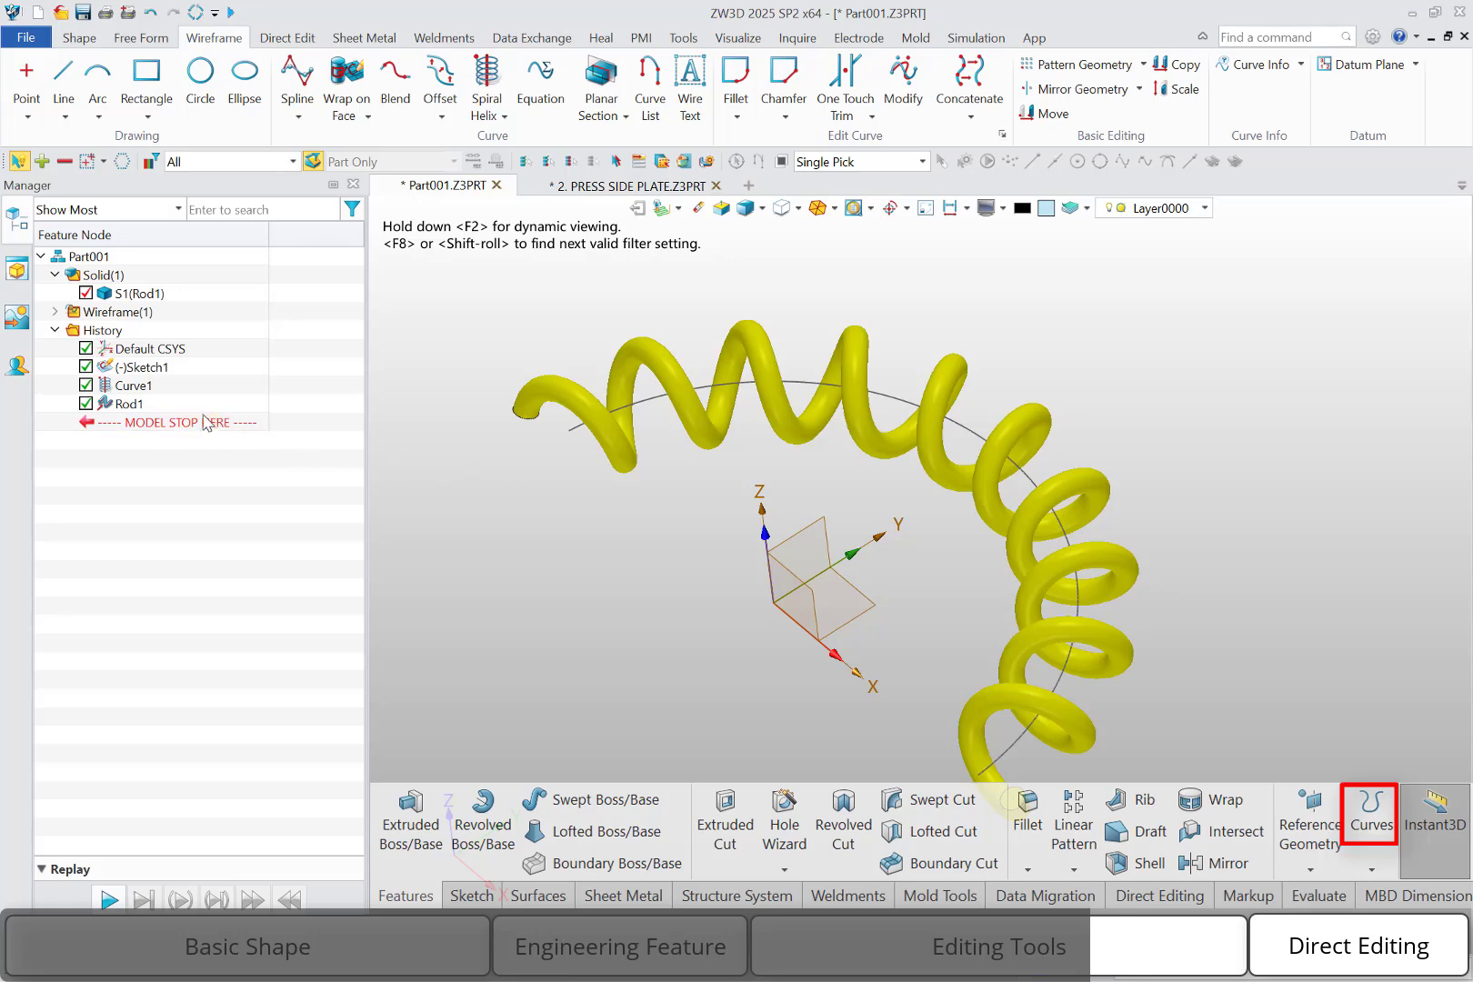
# Roll the history back to just after Sketch1 and start a spiral helix along the sketched arc with an 18 mm radius
pyautogui.moveTo(202, 422); pyautogui.dragTo(200, 385)
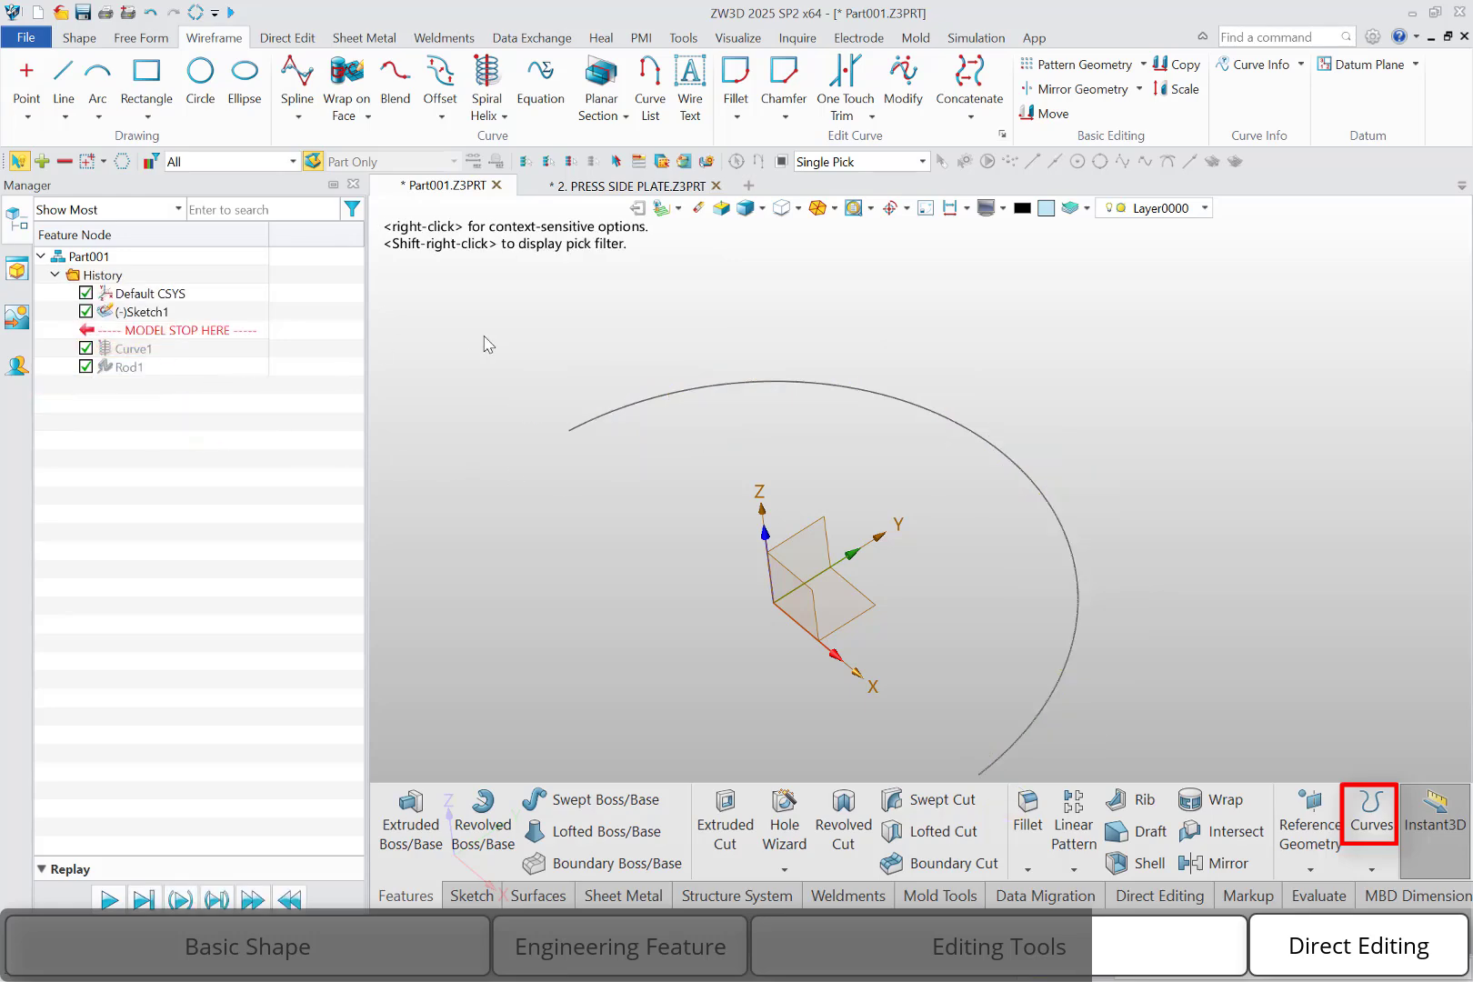
pyautogui.click(487, 91)
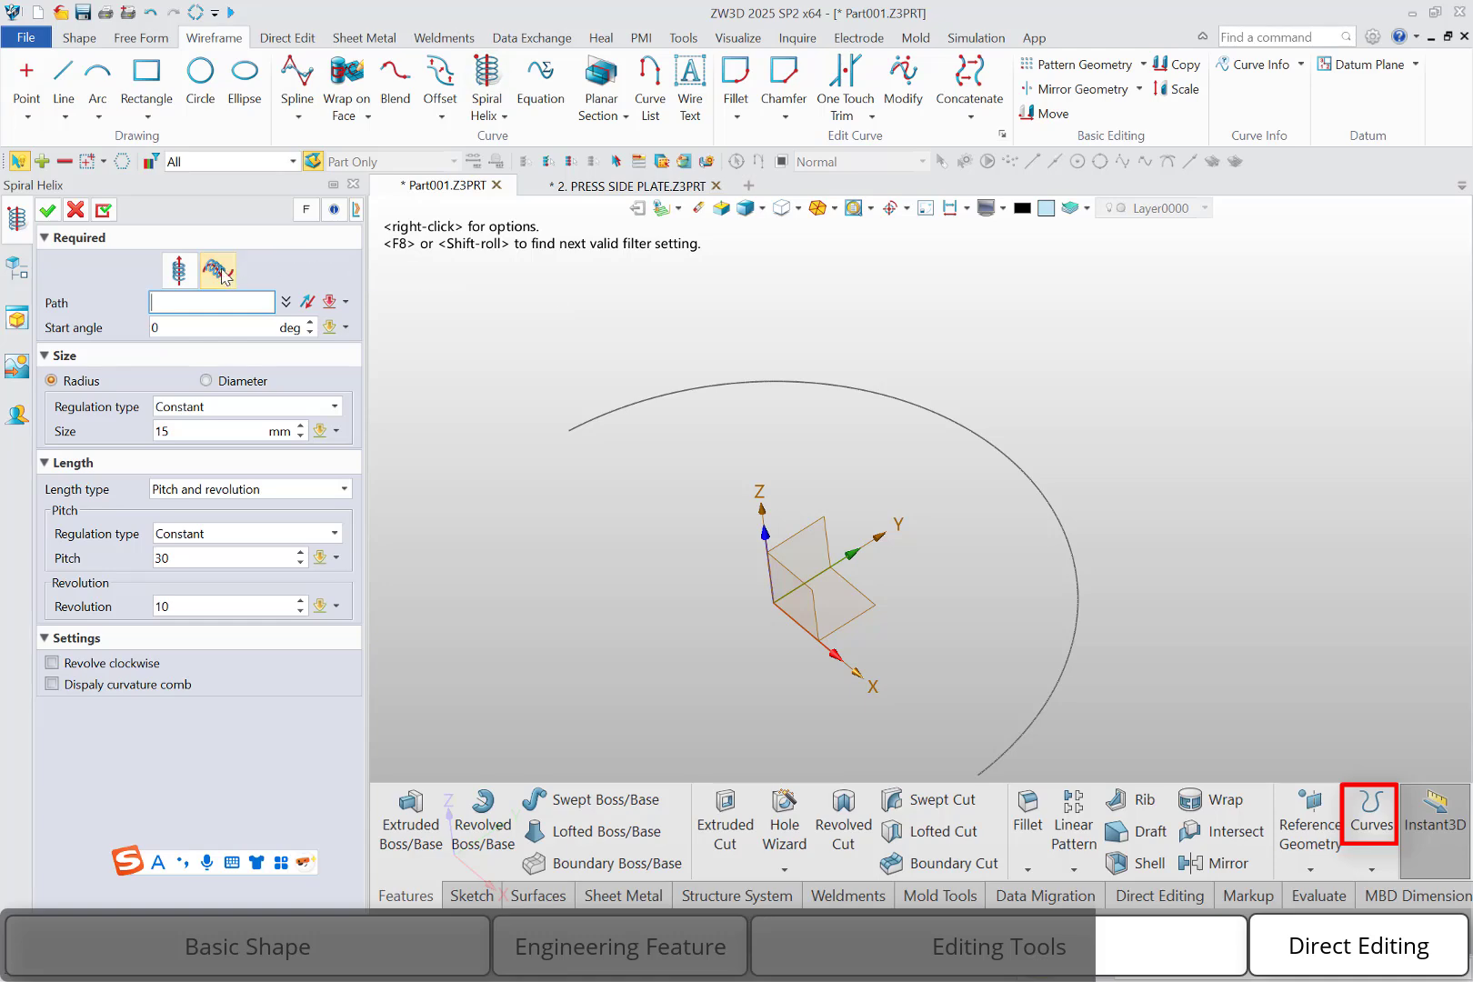
pyautogui.click(993, 762)
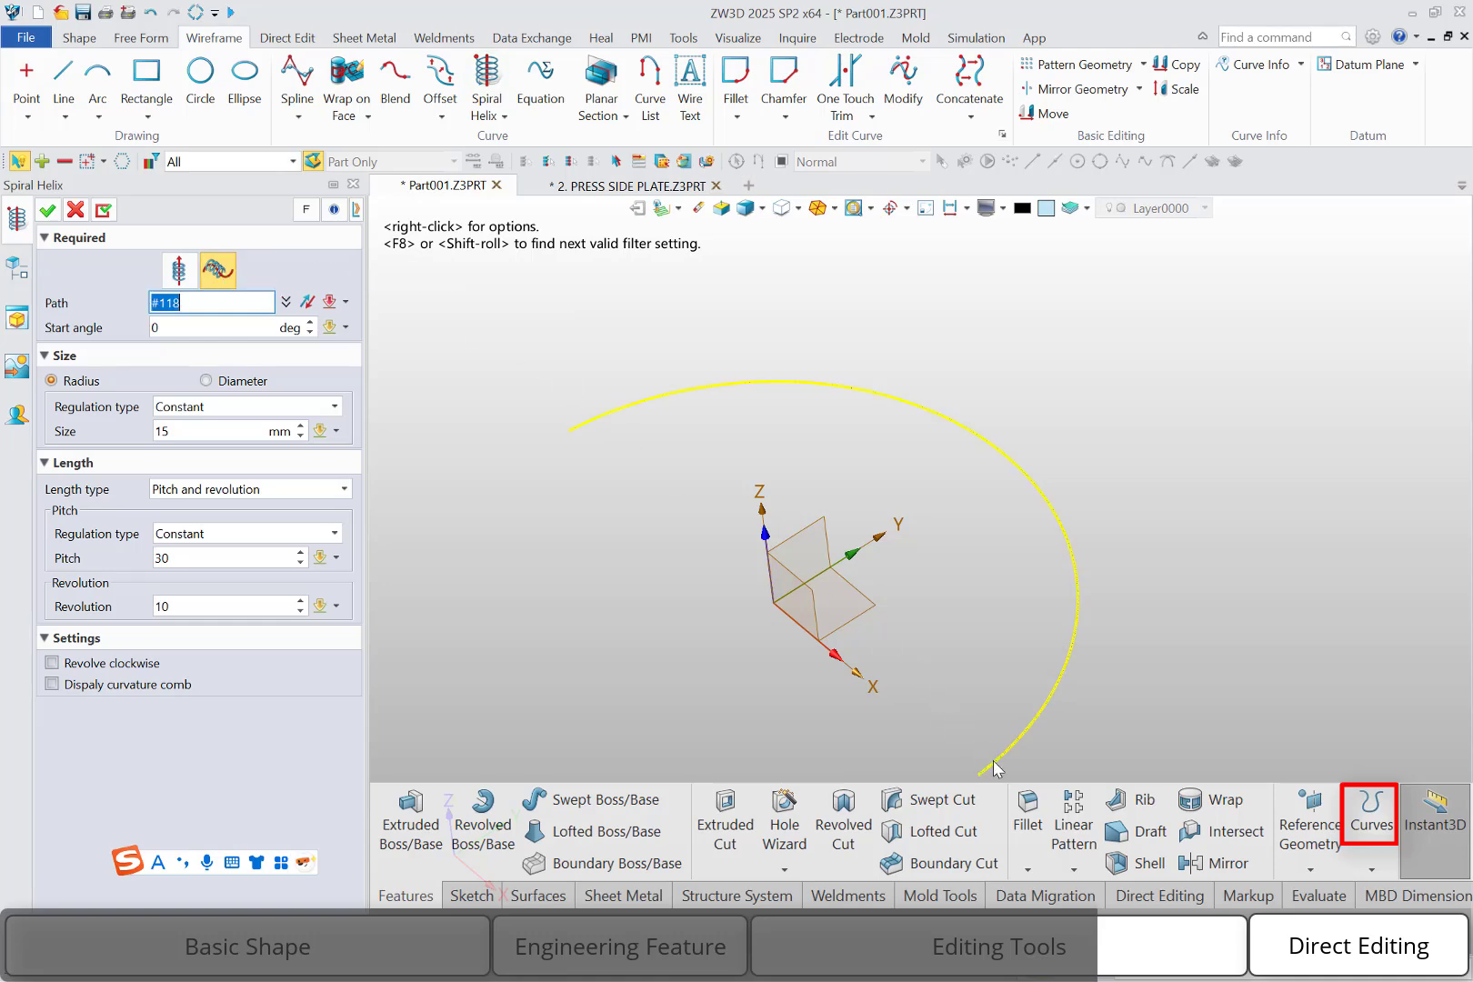
pyautogui.click(183, 431)
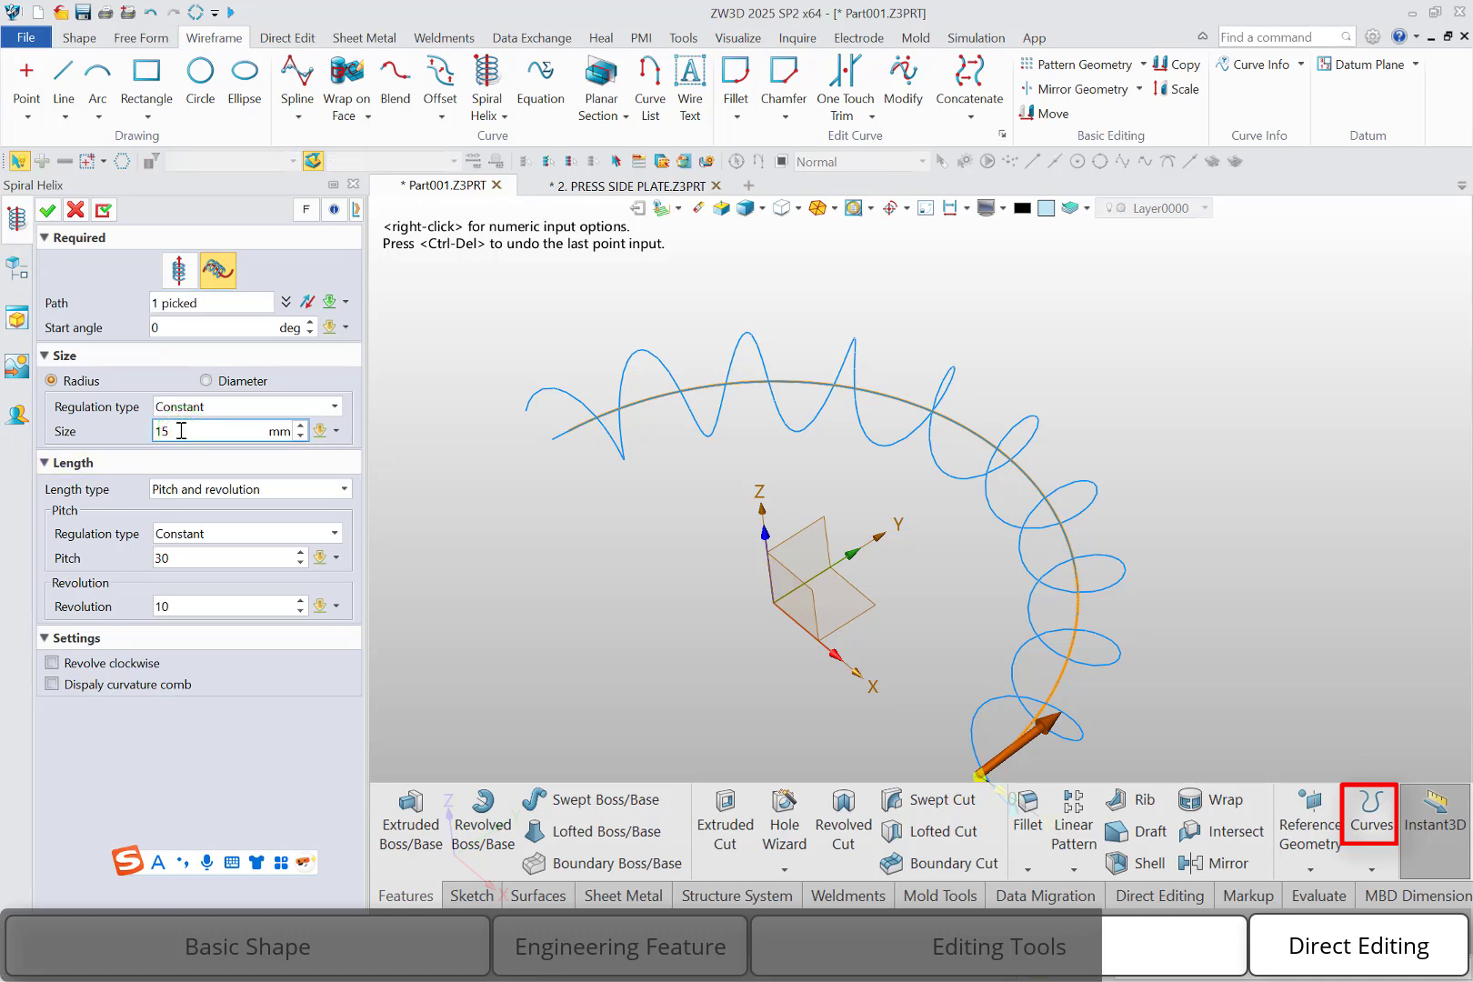
pyautogui.scroll(2, 181, 431)
pyautogui.scroll(1, 181, 431)
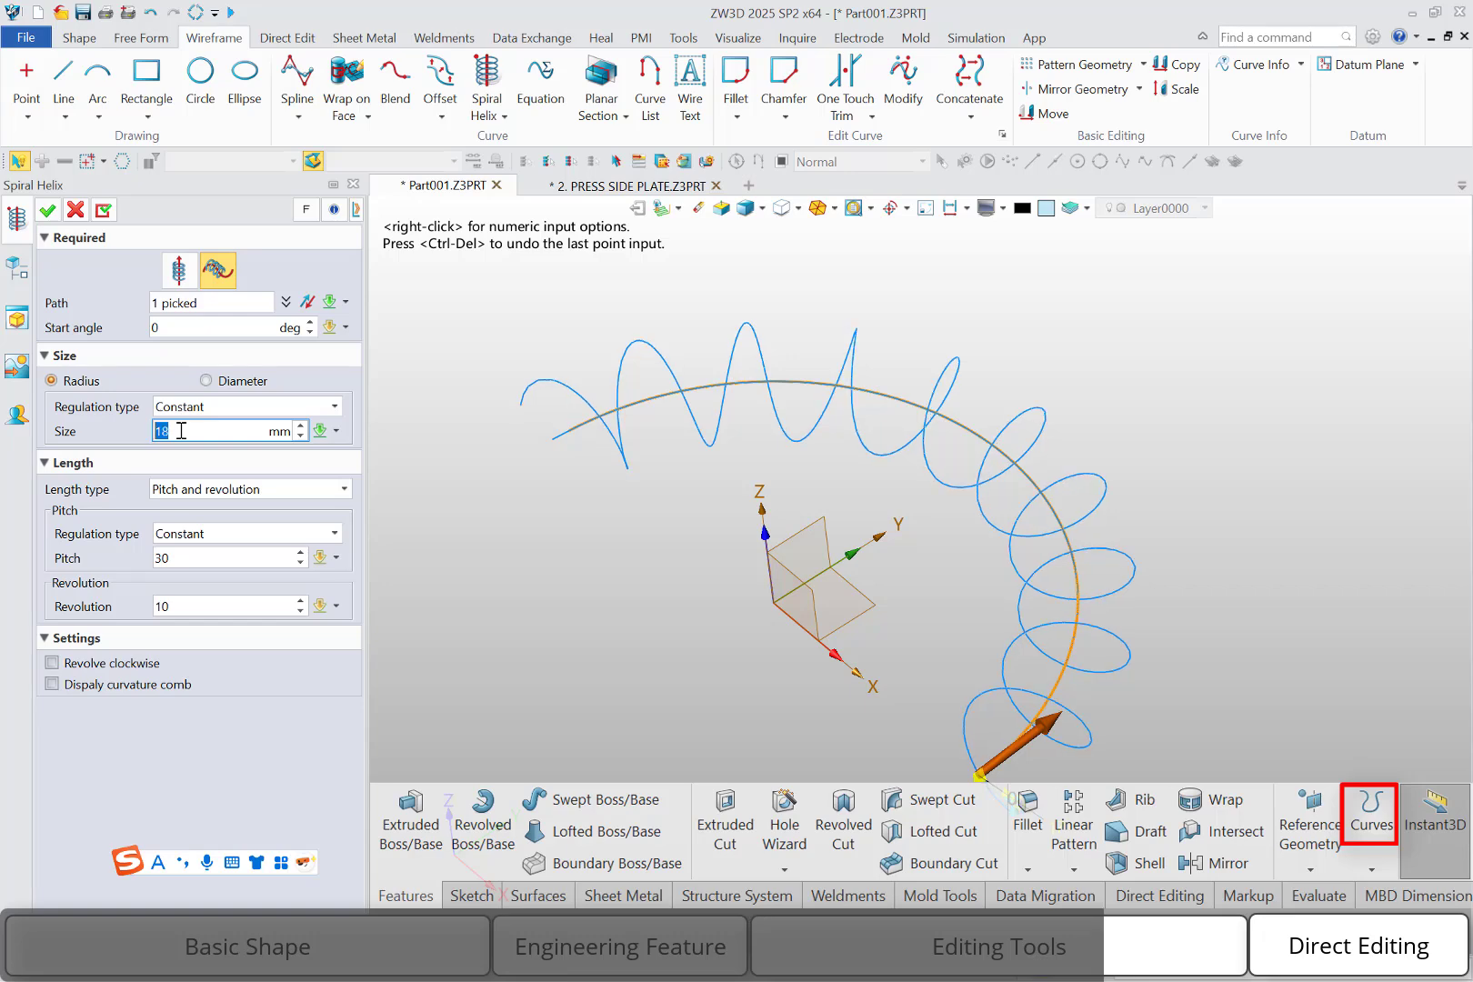
# Define the helix length by Pitch and revolution with pitch 29 and 10 revolutions, counterclockwise, and create the curve
pyautogui.click(276, 494)
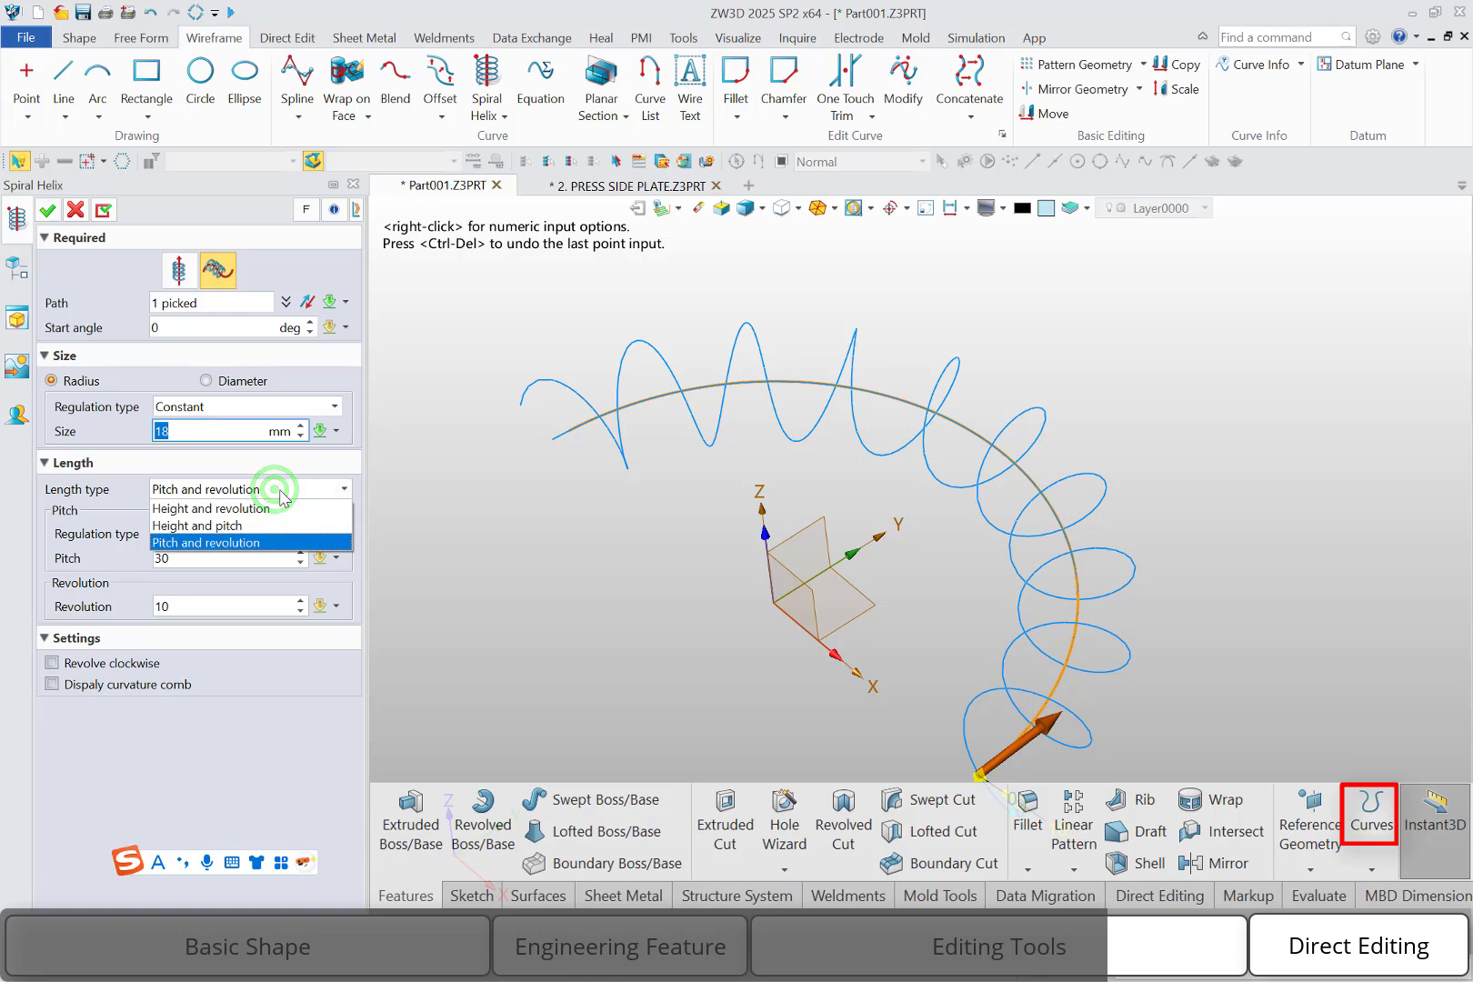
pyautogui.click(264, 541)
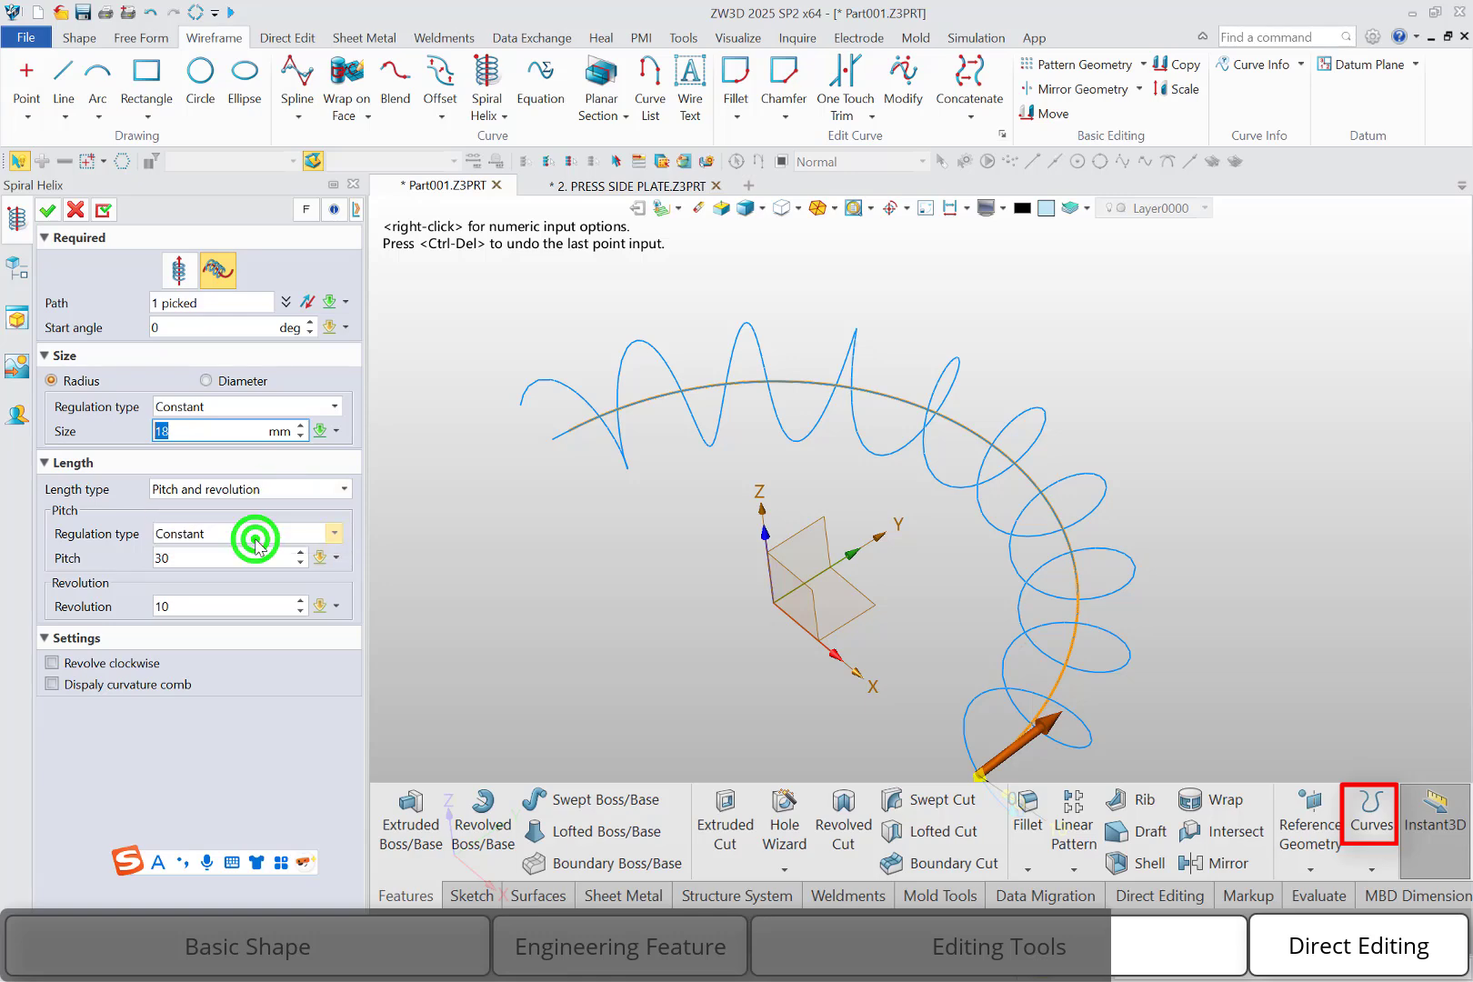
pyautogui.click(206, 557)
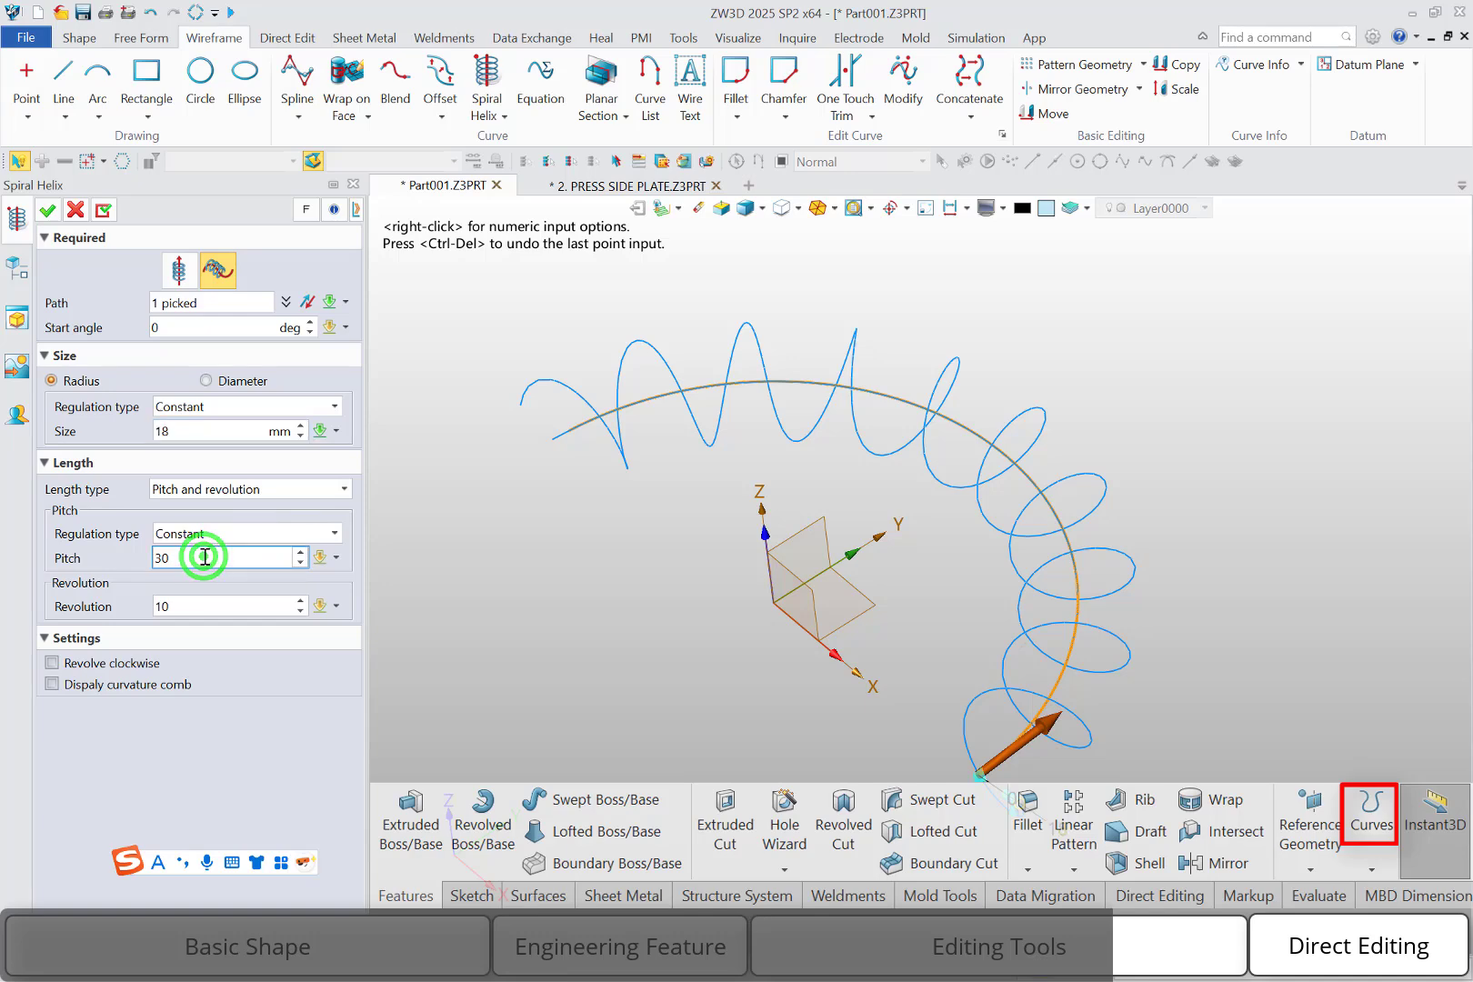
pyautogui.scroll(-1, 205, 557)
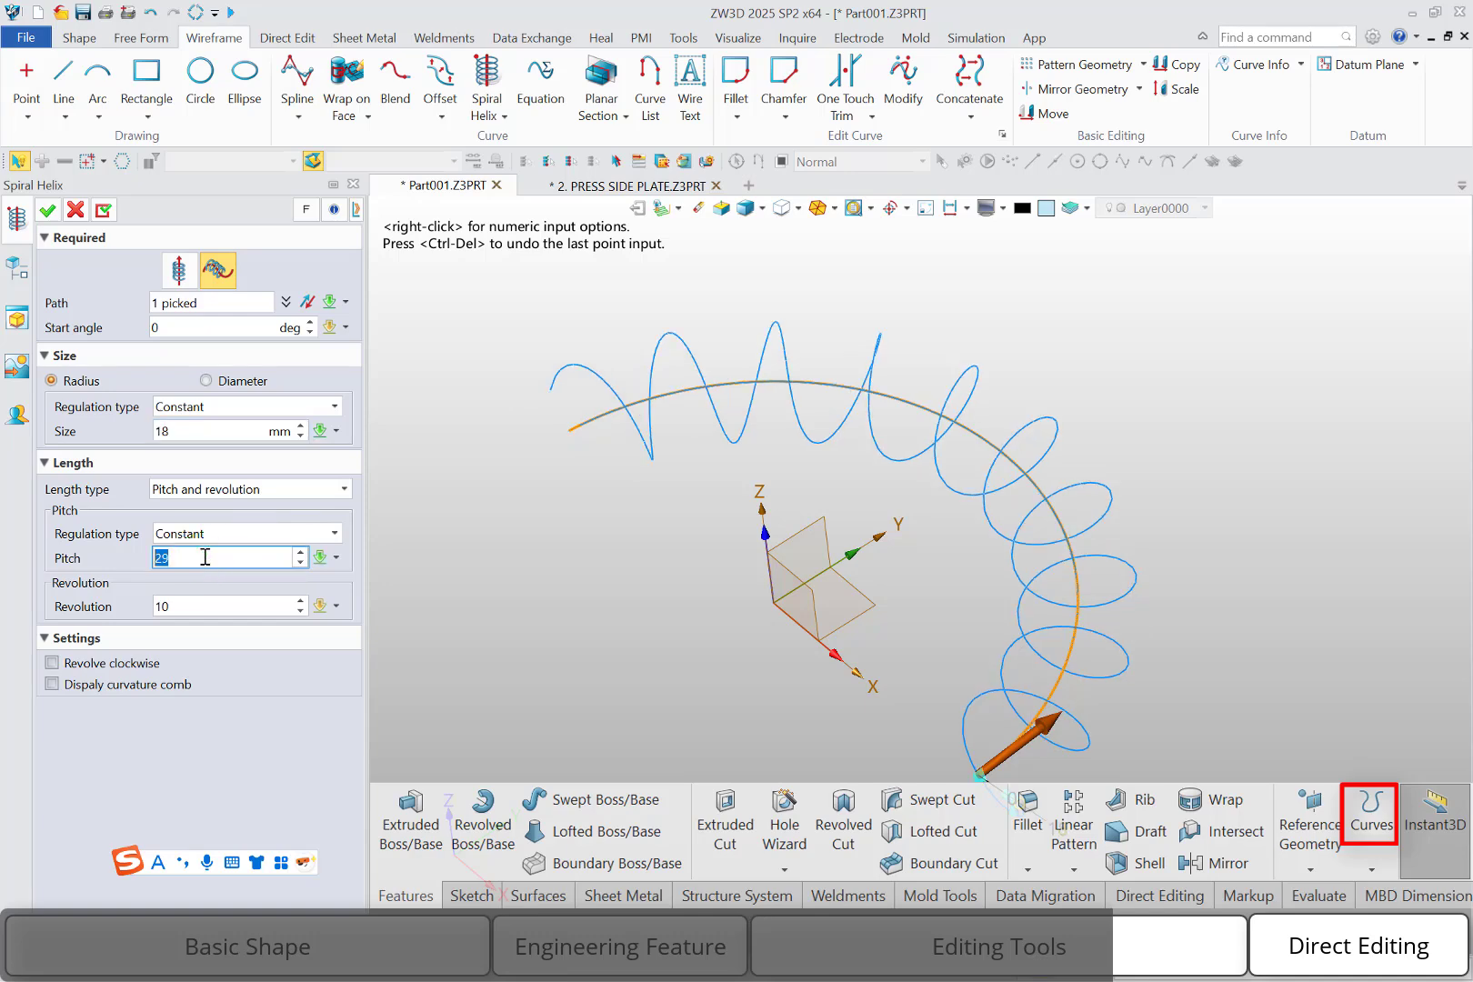
pyautogui.click(206, 605)
pyautogui.scroll(1, 206, 605)
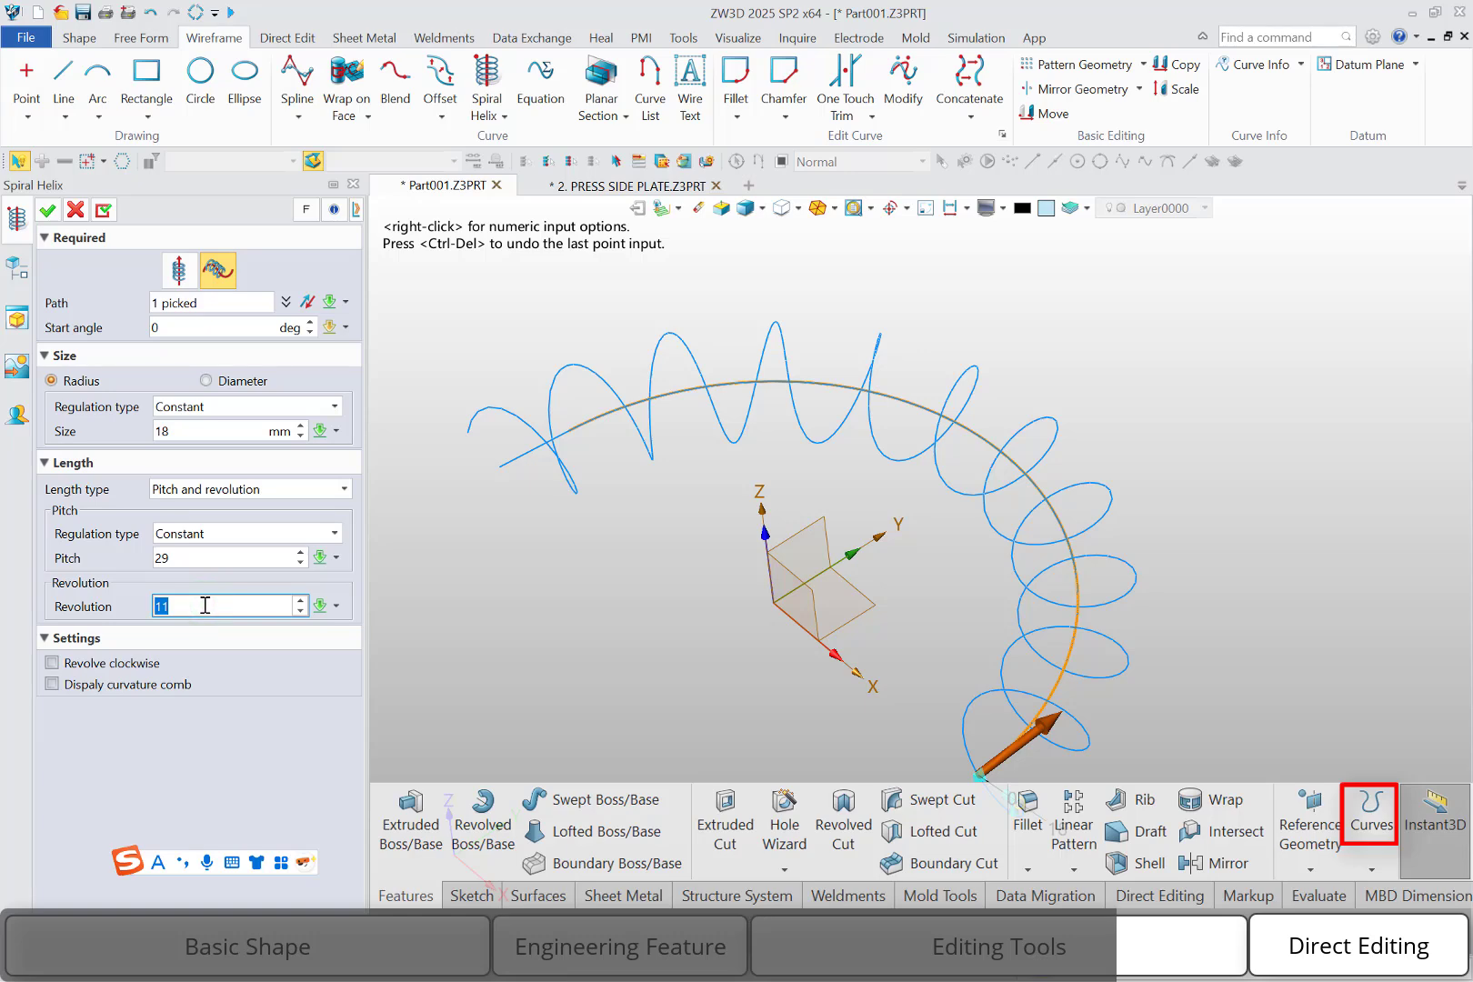
pyautogui.scroll(-1, 204, 605)
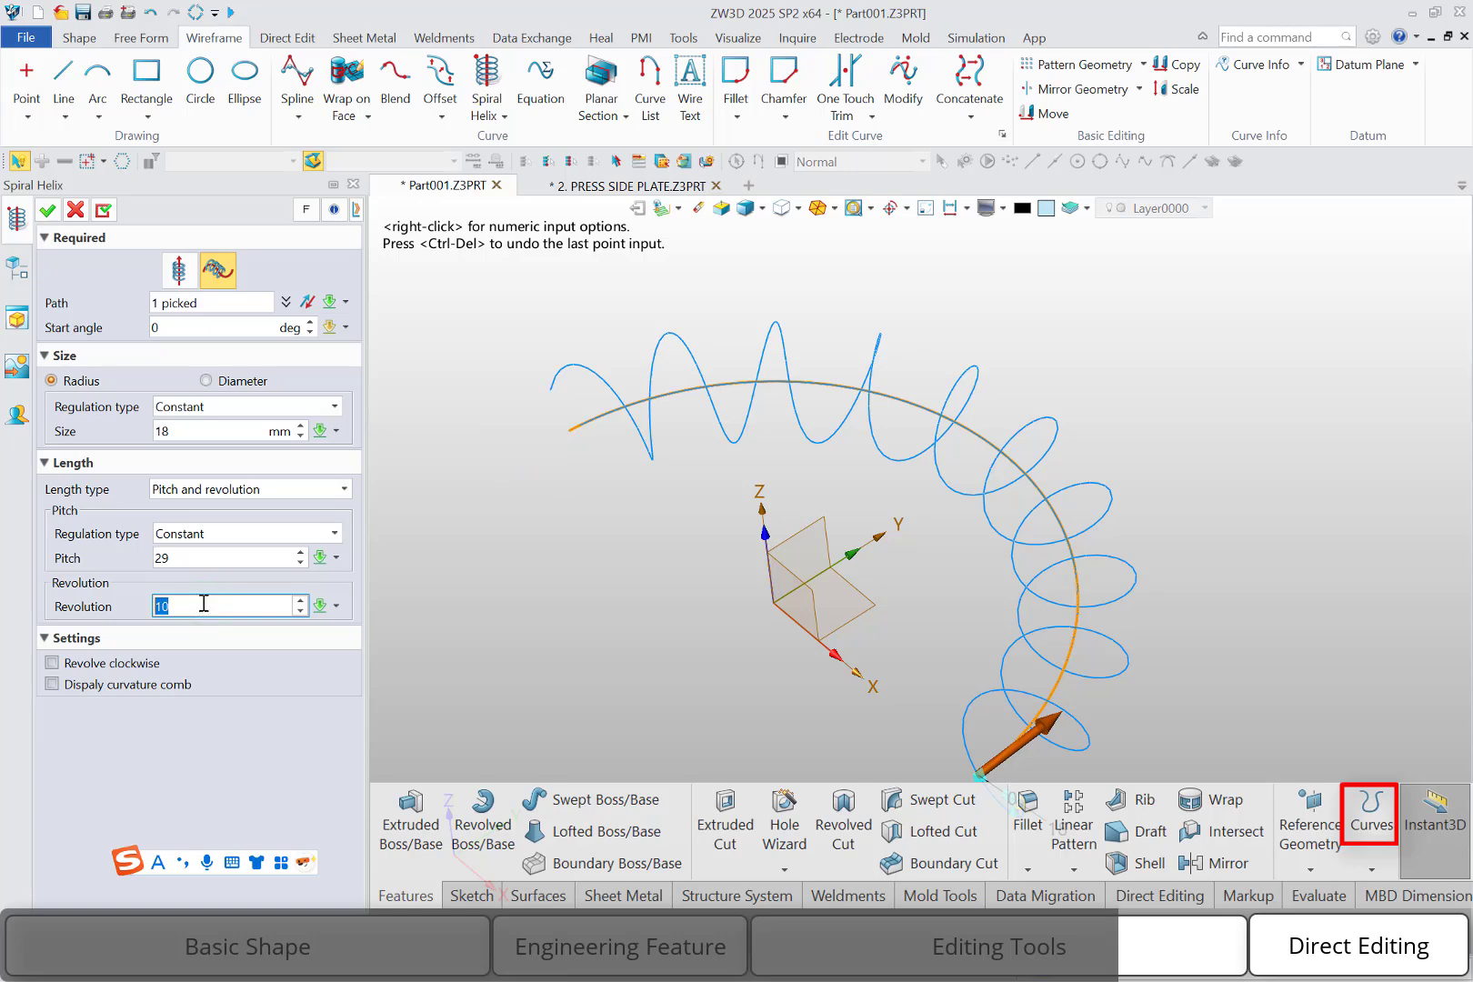
pyautogui.click(144, 663)
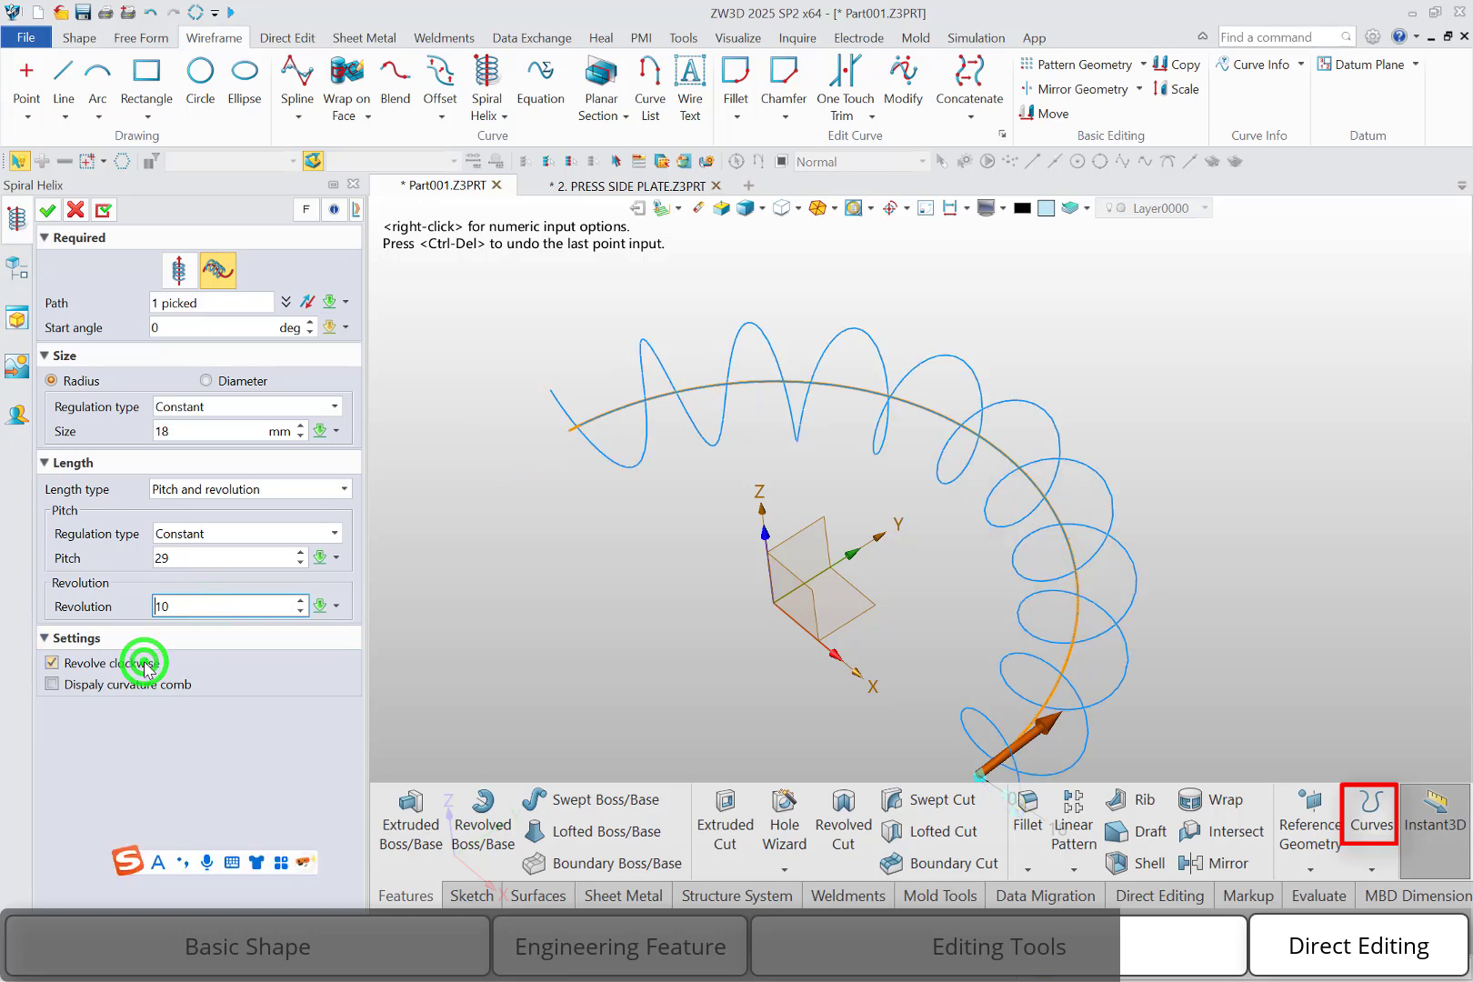
pyautogui.click(145, 664)
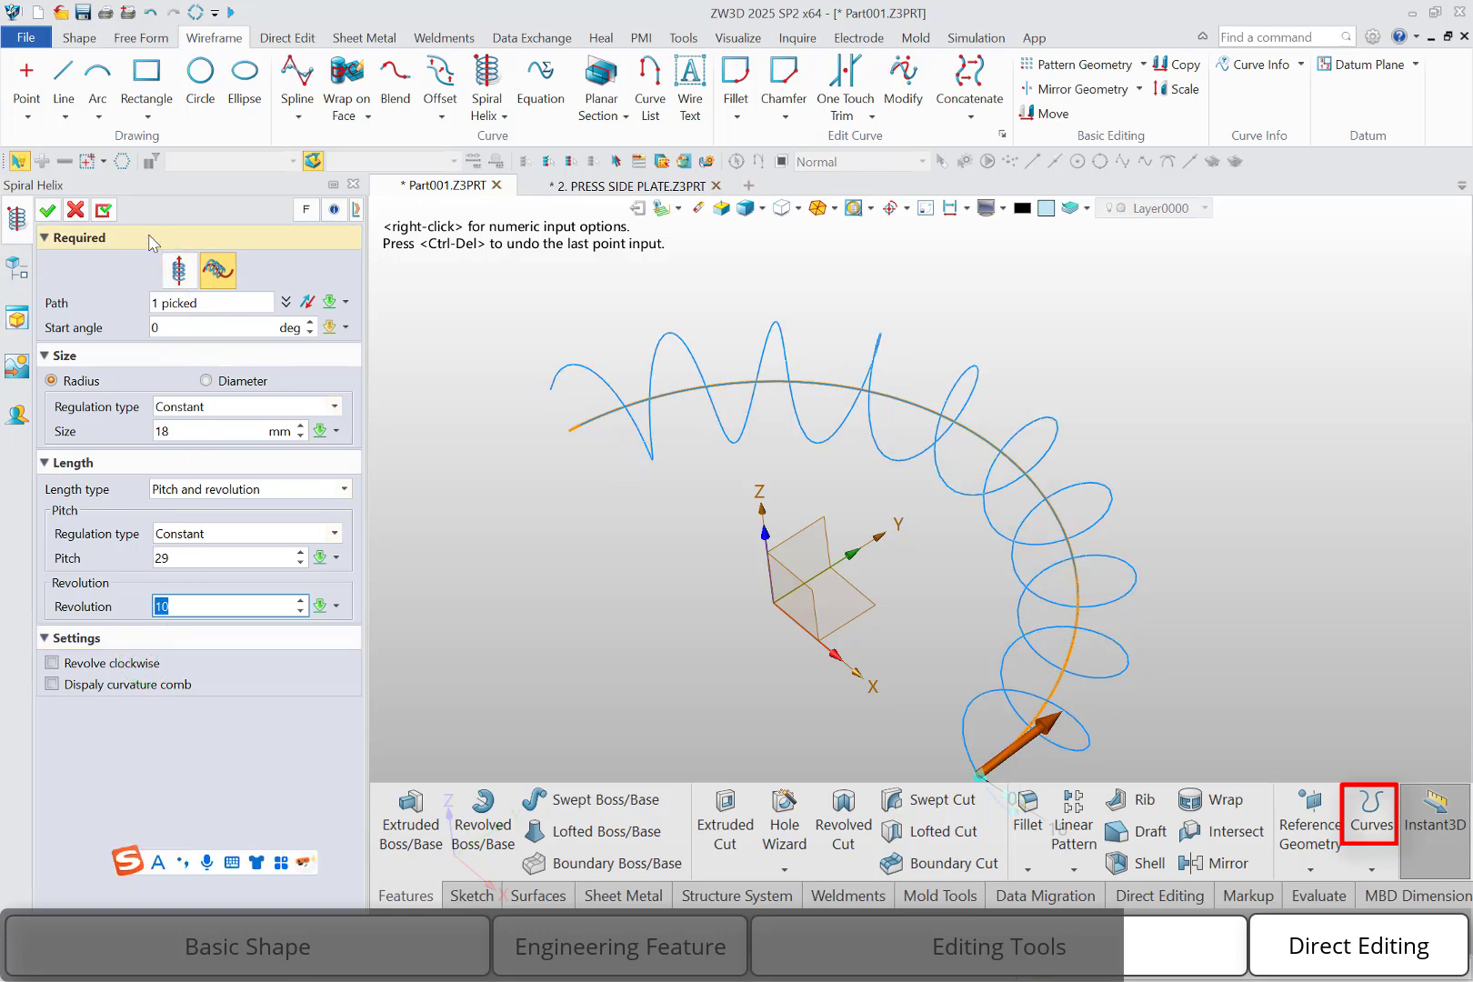
pyautogui.click(48, 210)
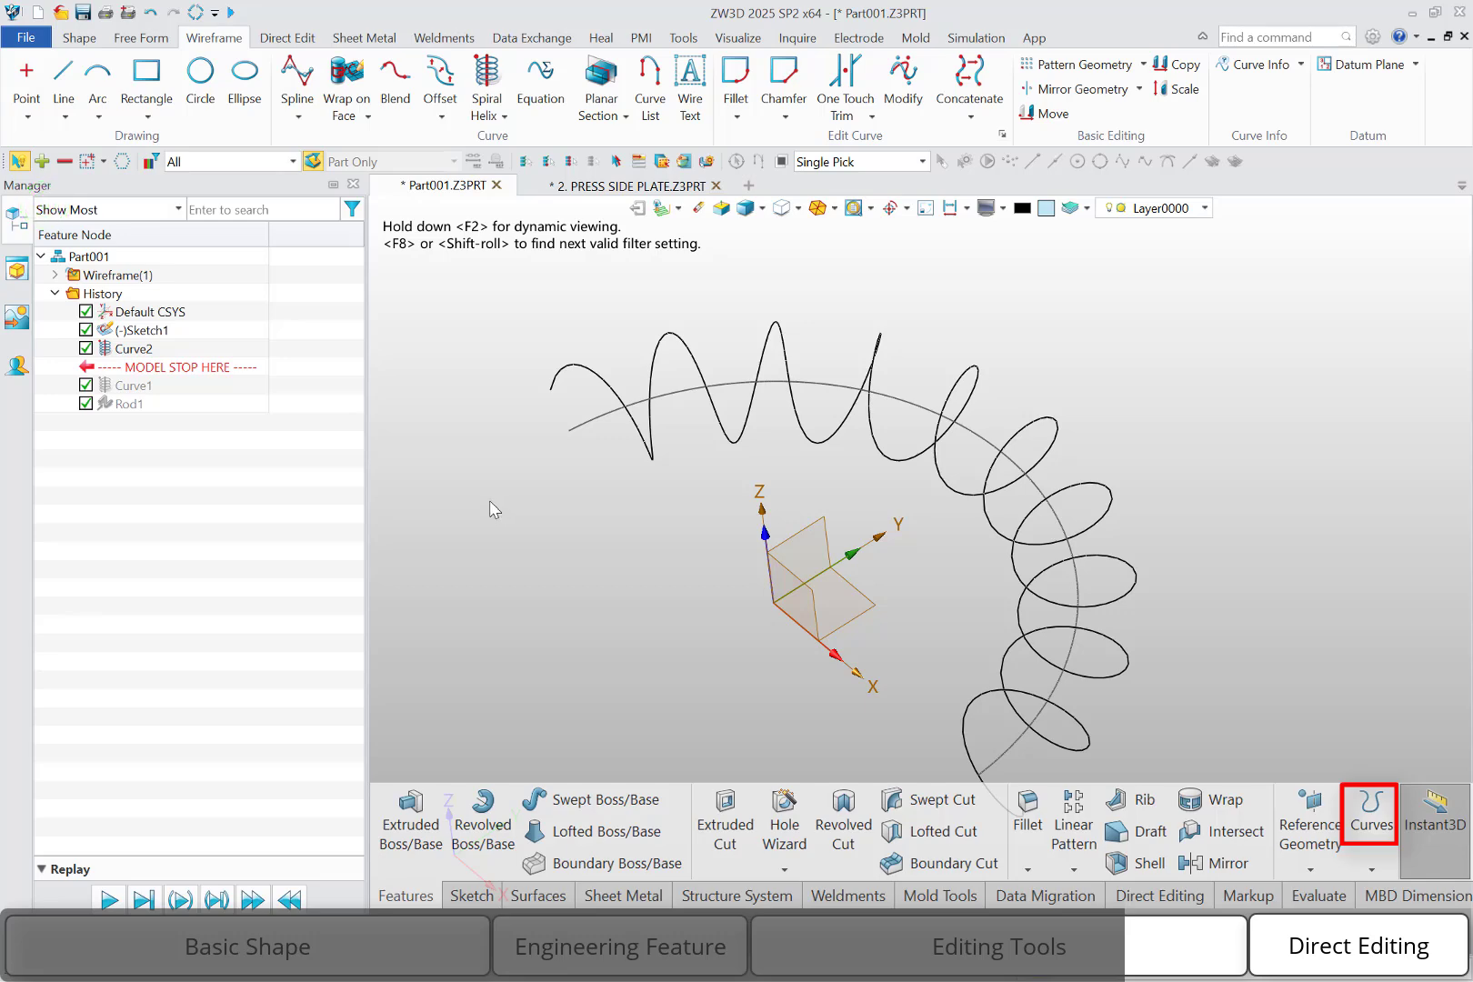
# Create an 8 mm diameter swept rod along the new helix curve
pyautogui.click(84, 40)
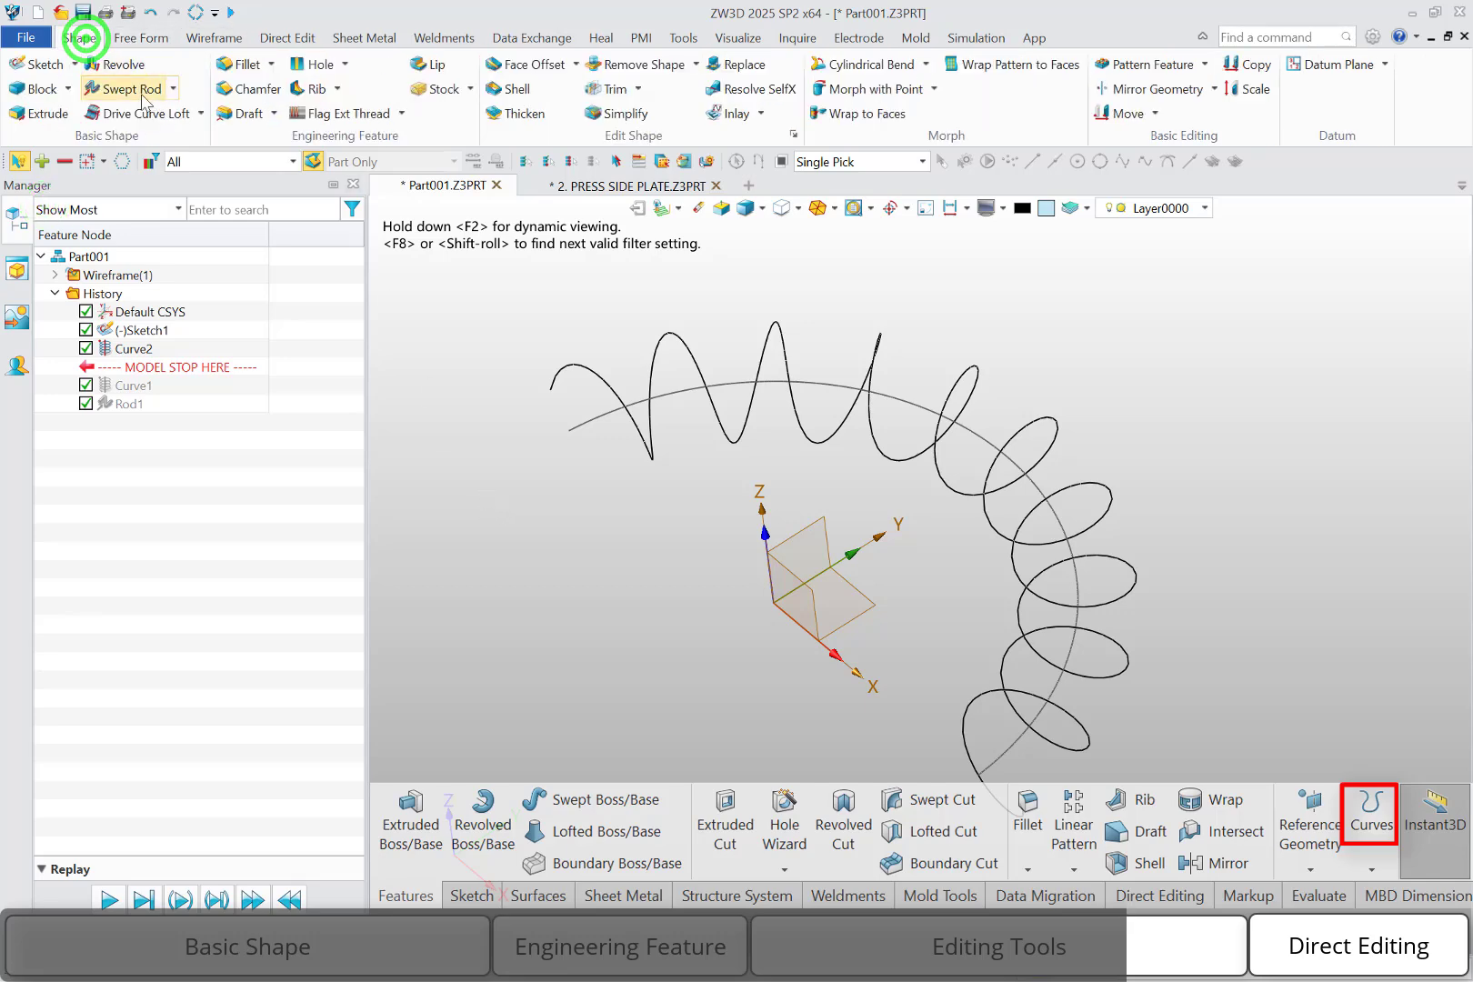
pyautogui.click(130, 89)
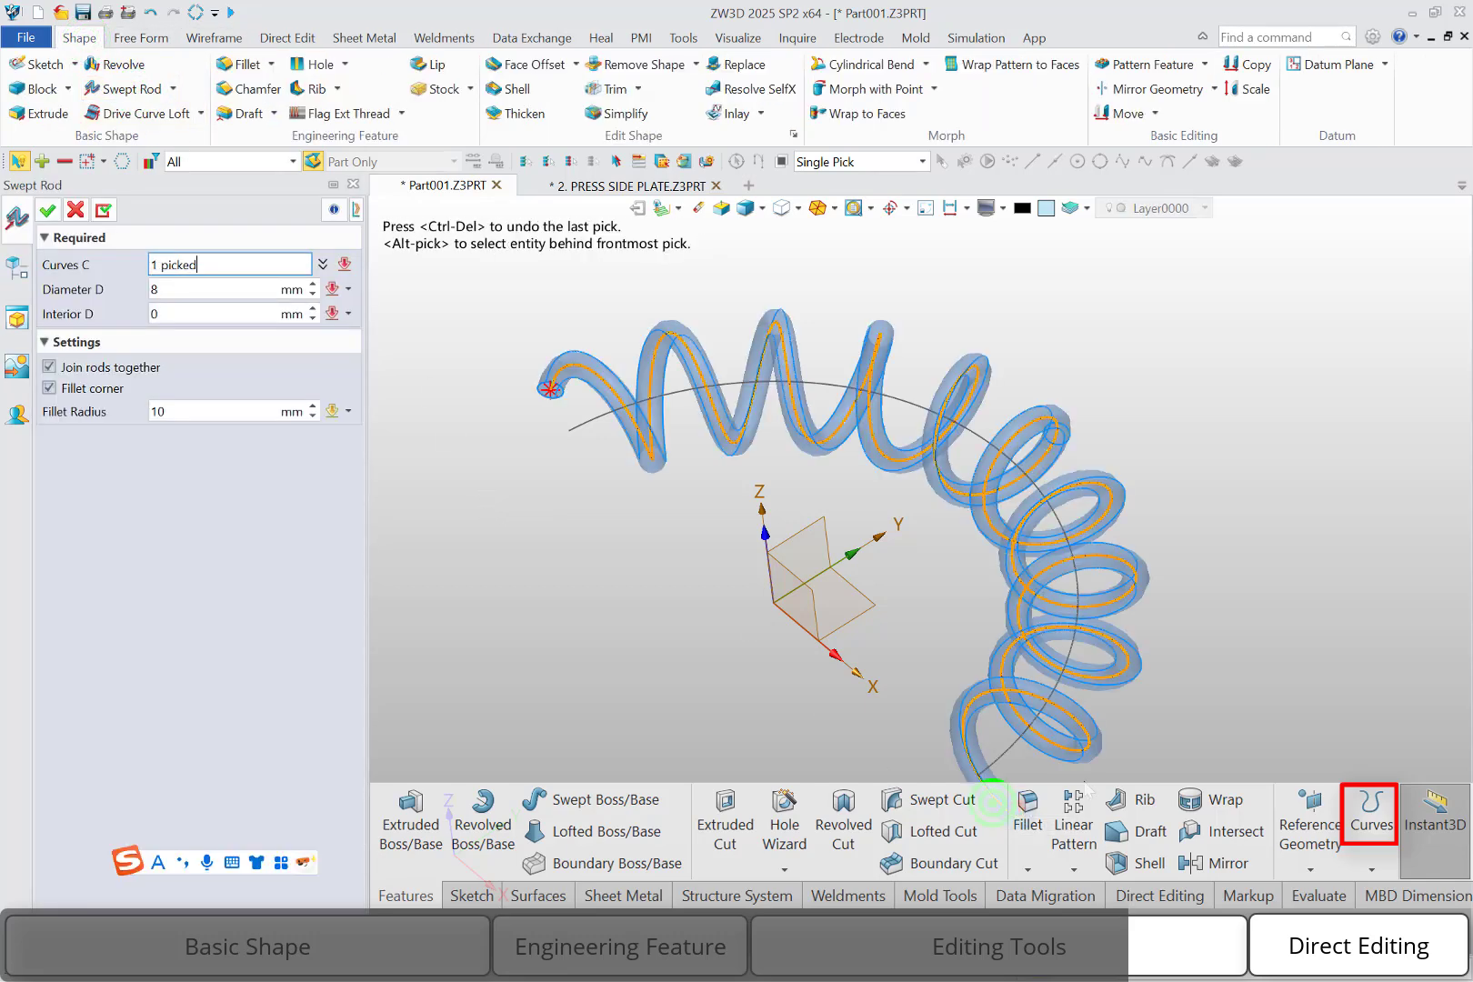
pyautogui.click(46, 208)
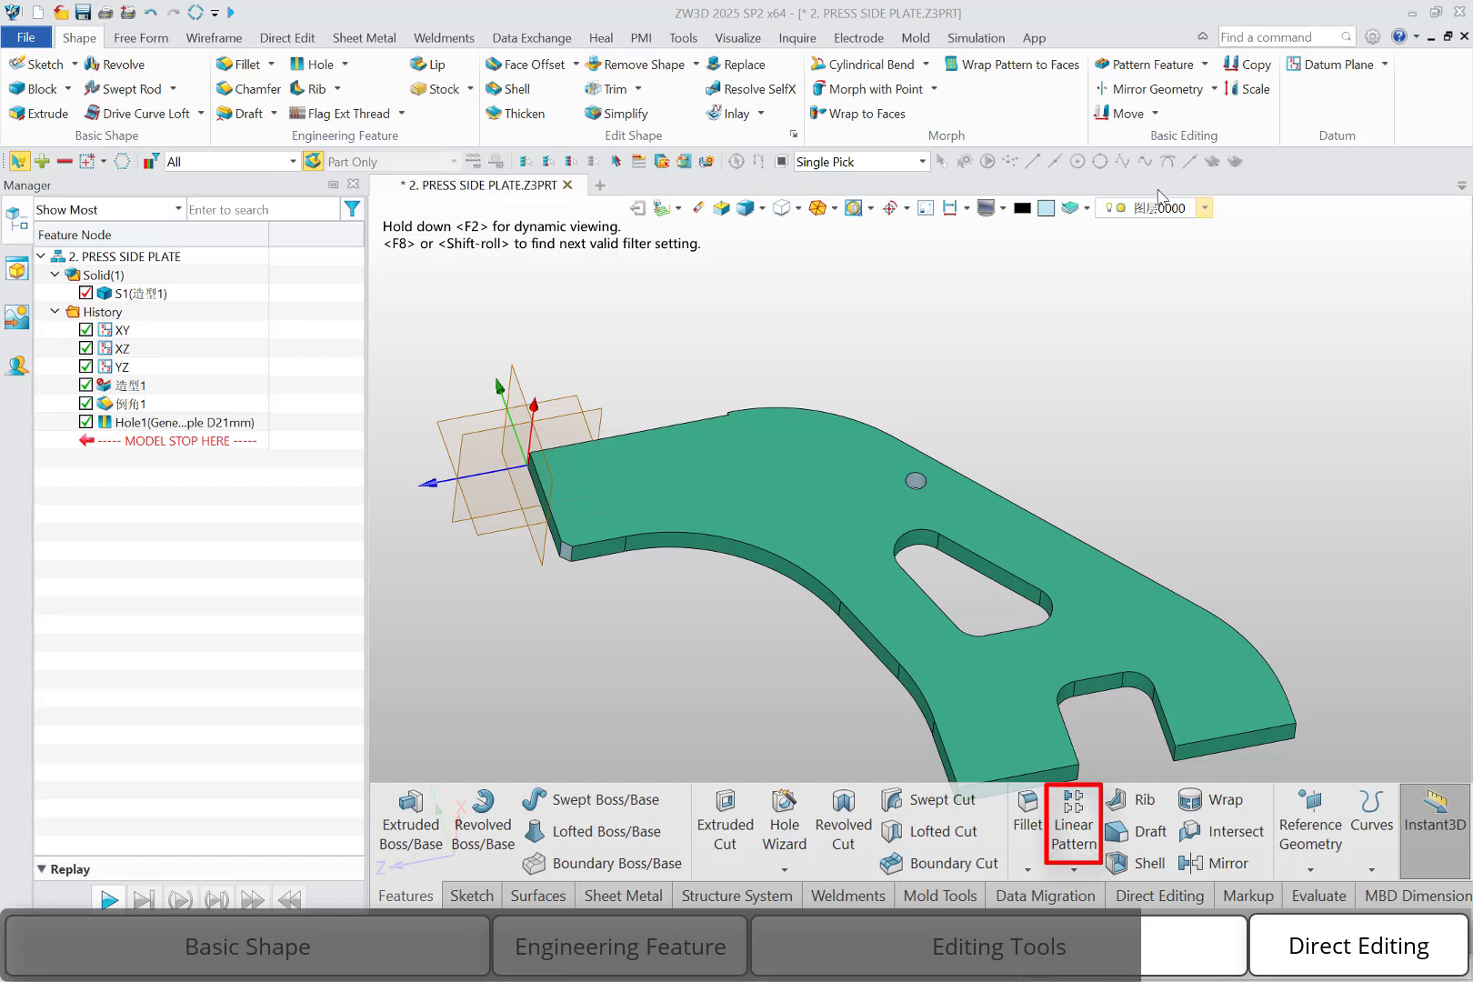
# Examine the geometry and feature variants offered for the Pattern and Mirror commands
pyautogui.click(1206, 66)
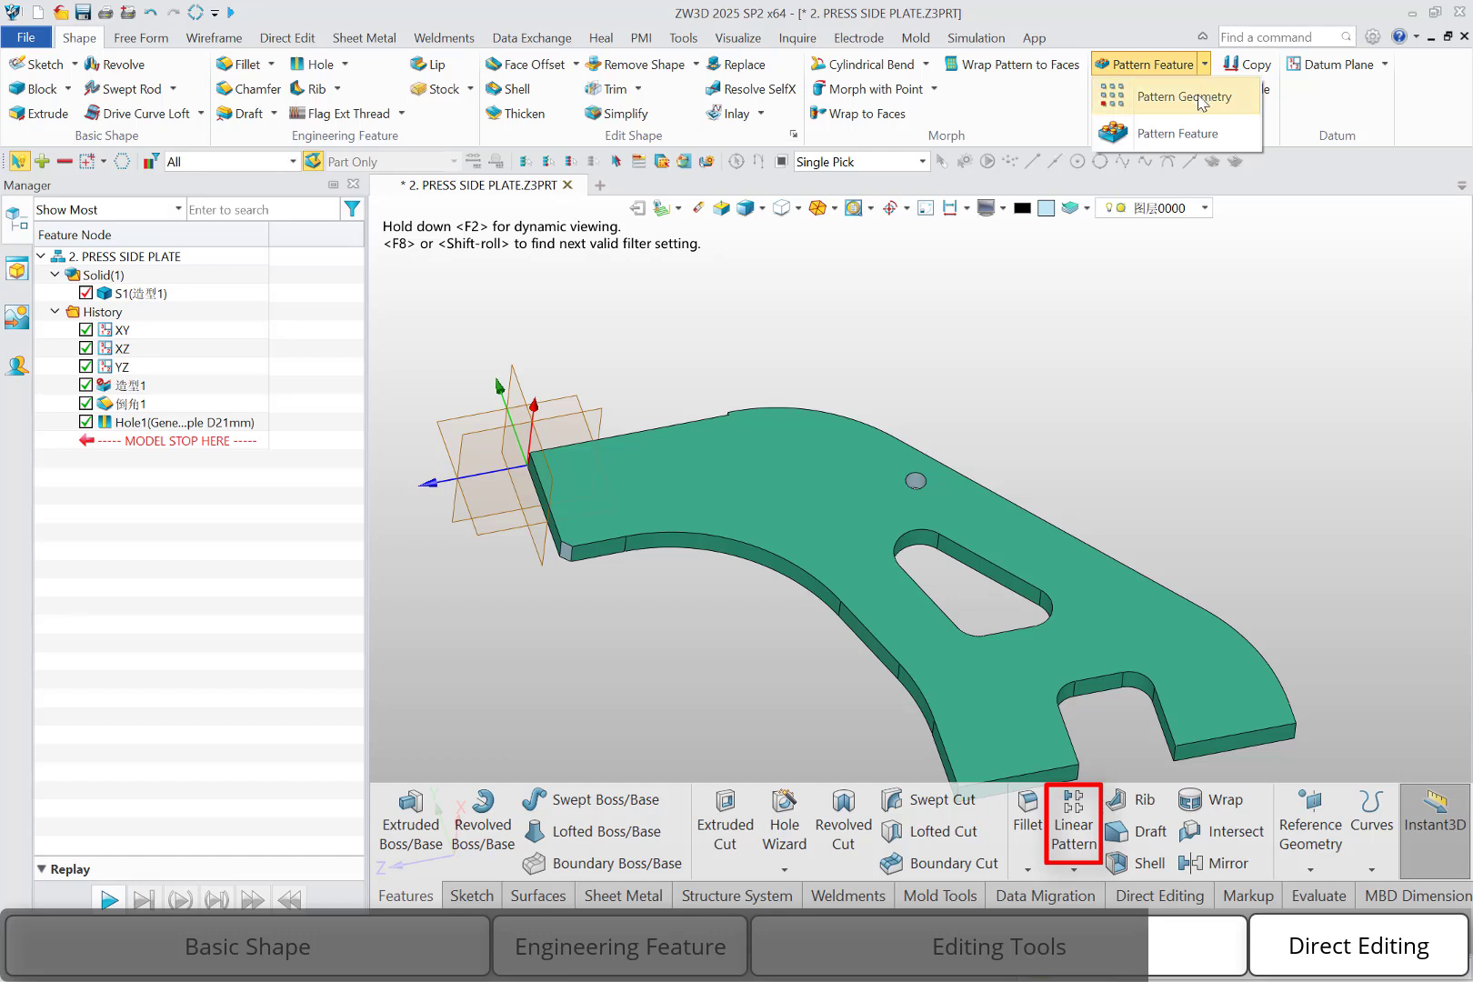
pyautogui.click(1310, 199)
pyautogui.click(1214, 89)
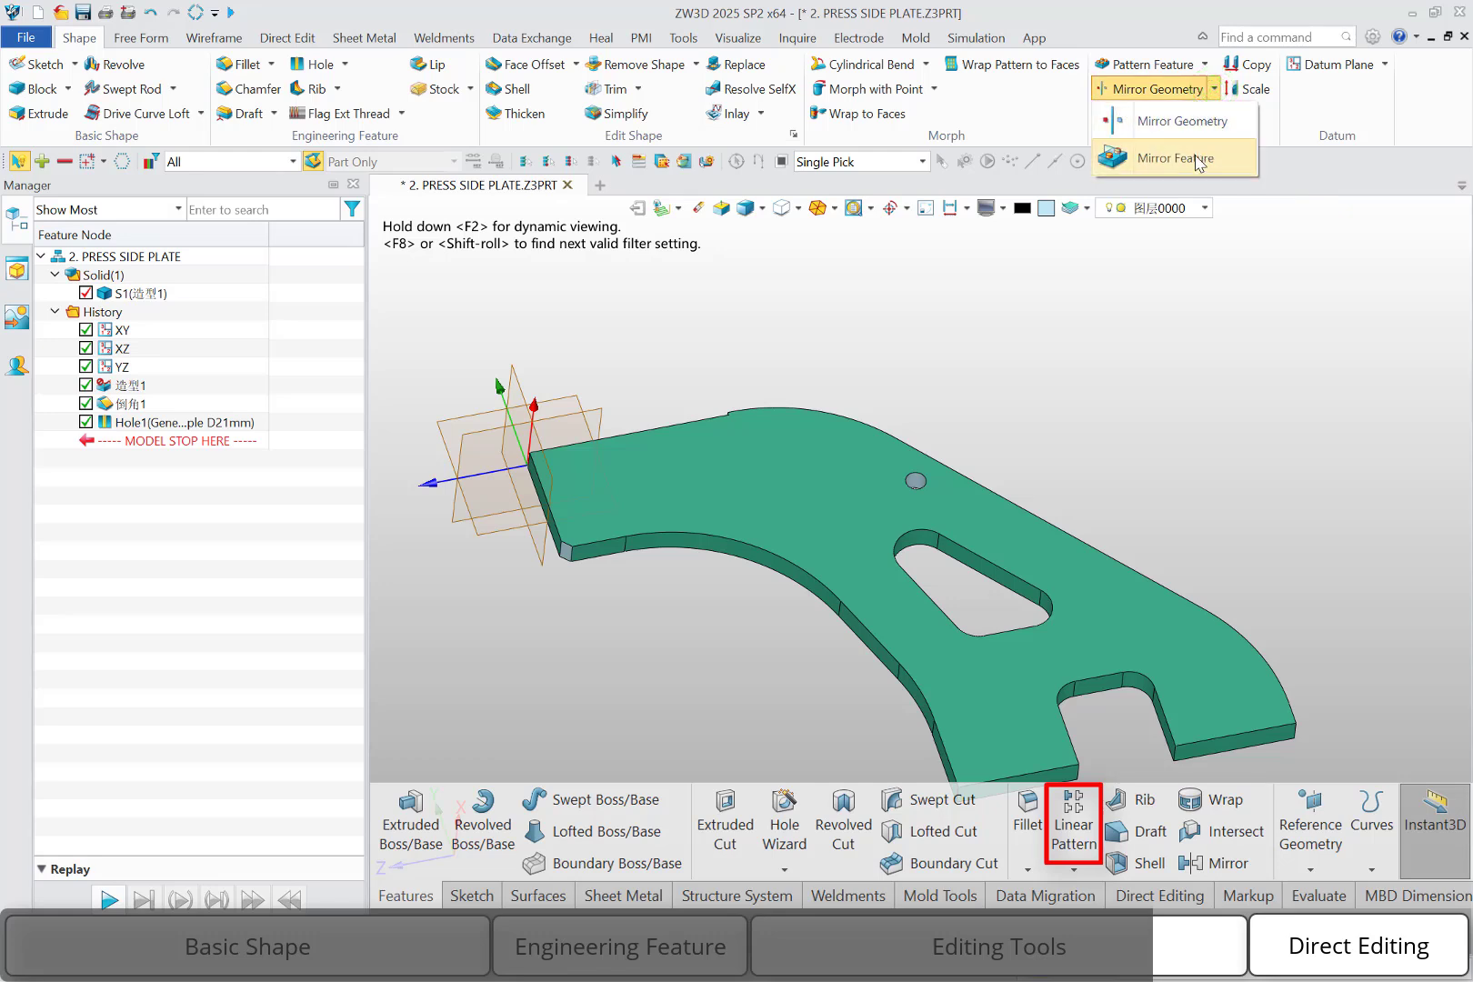
pyautogui.click(1293, 169)
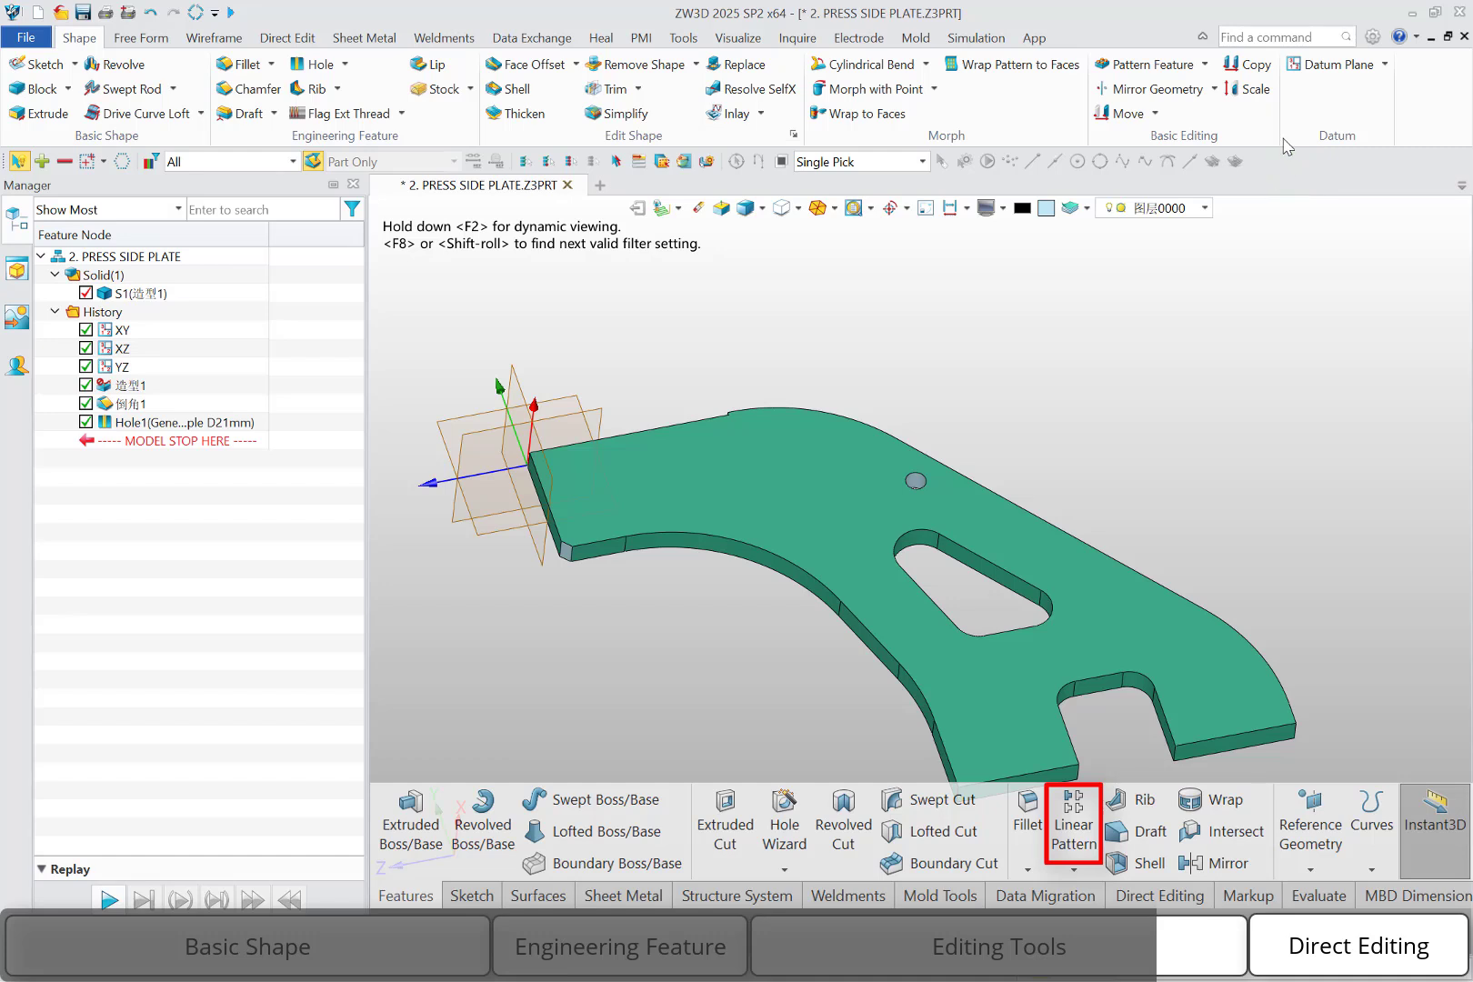
# Start a linear Pattern Geometry of the entire press side plate, filtering picks to Shape and using direction 0,0,1
pyautogui.click(1205, 64)
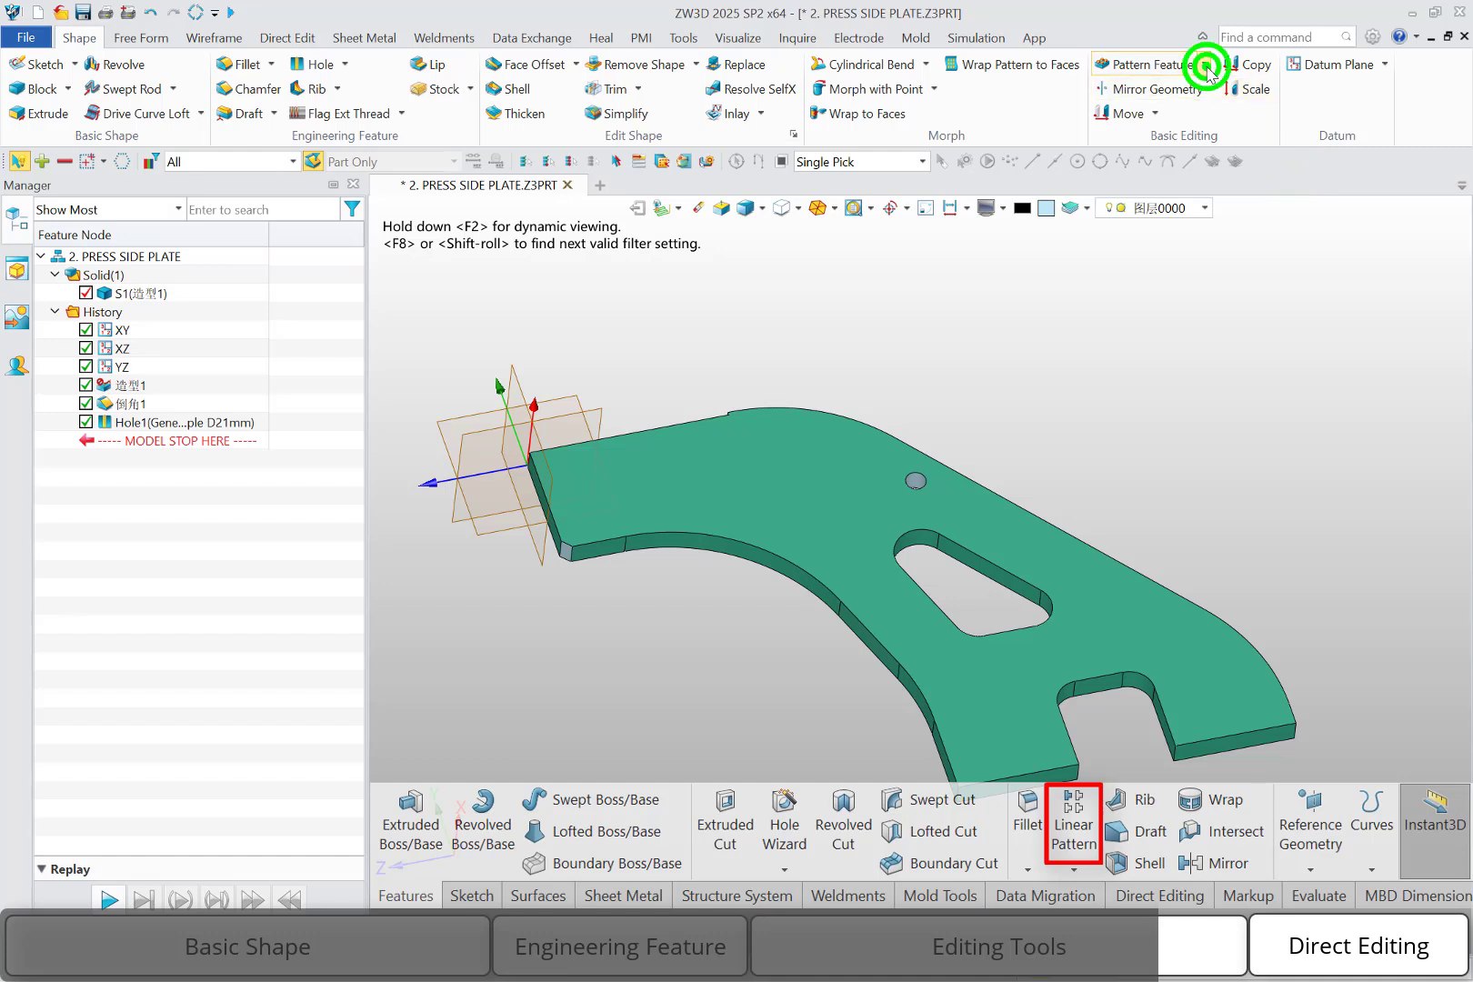
pyautogui.click(1198, 98)
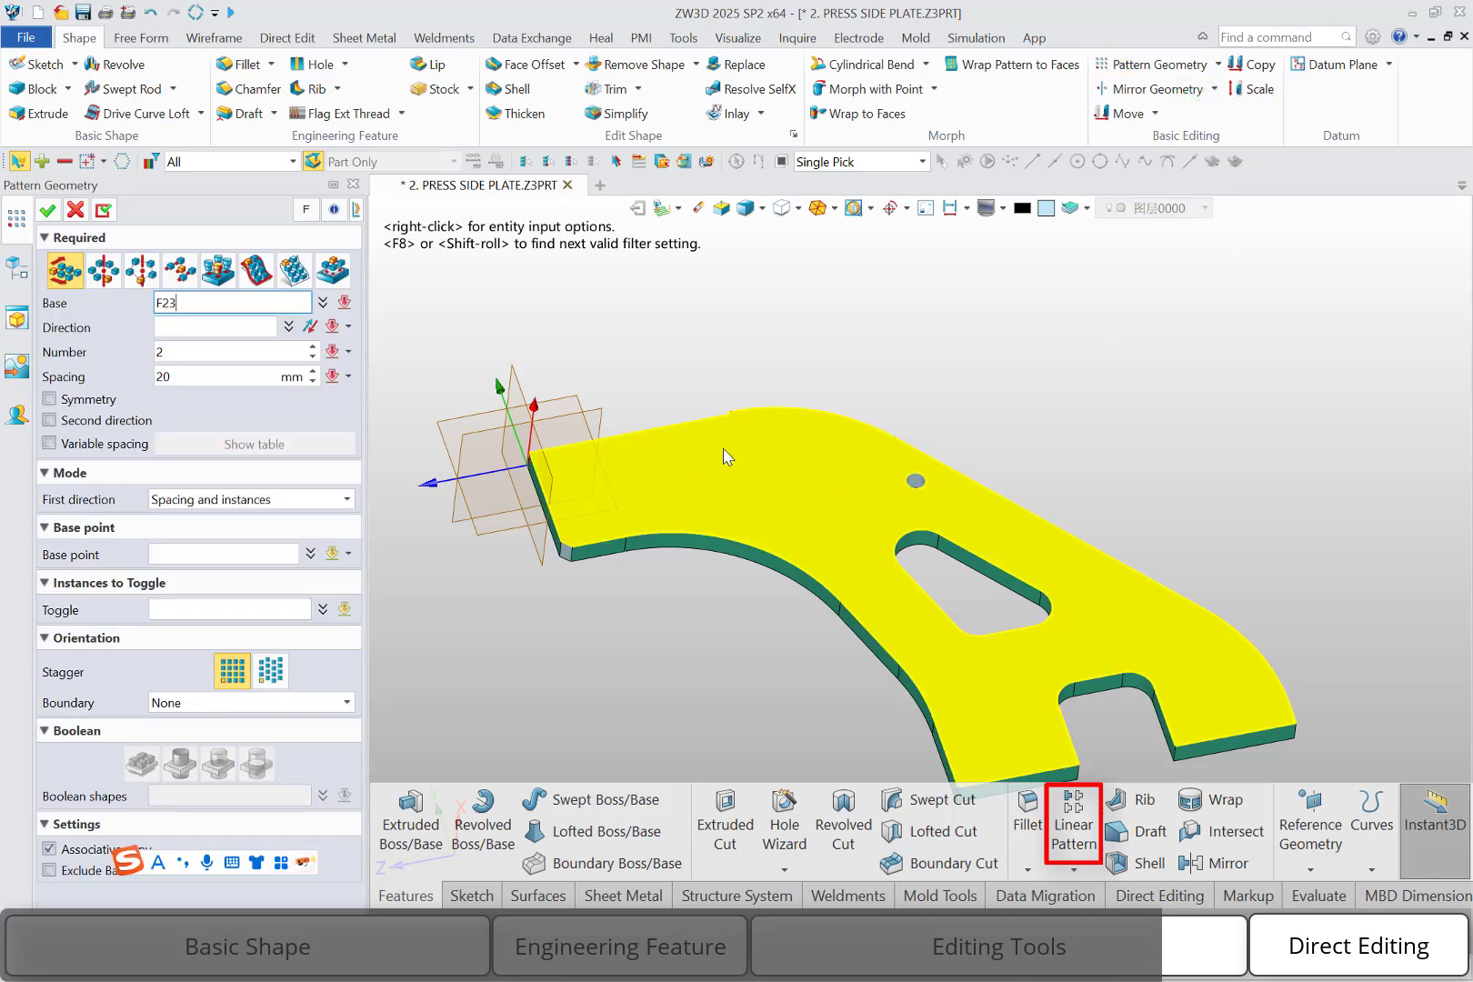
pyautogui.click(245, 161)
pyautogui.click(235, 198)
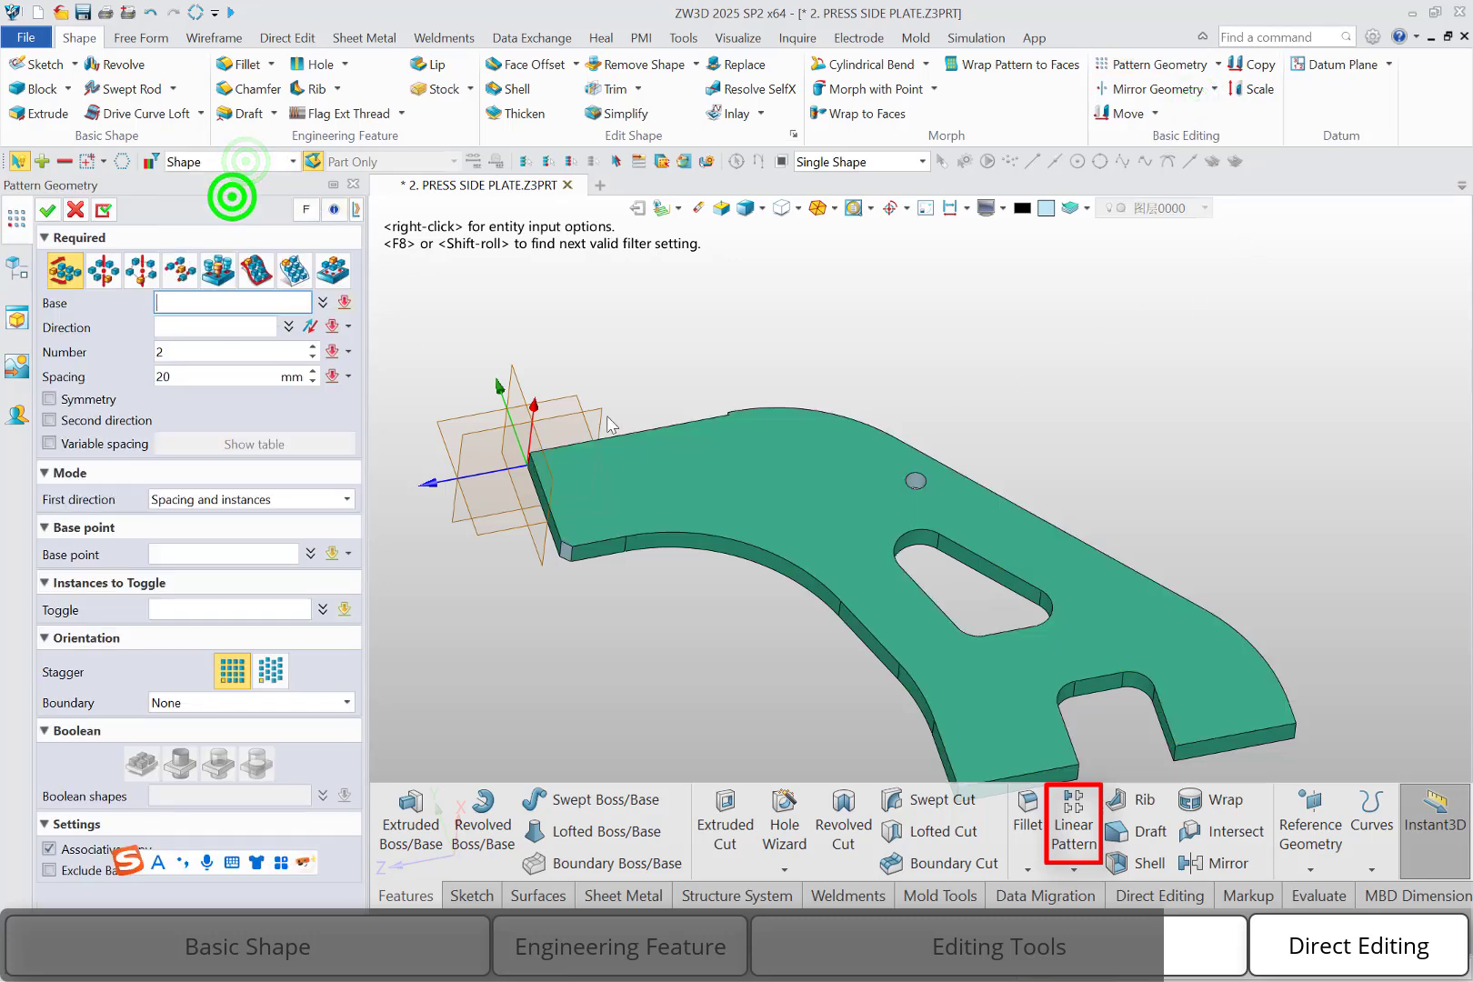
pyautogui.click(767, 508)
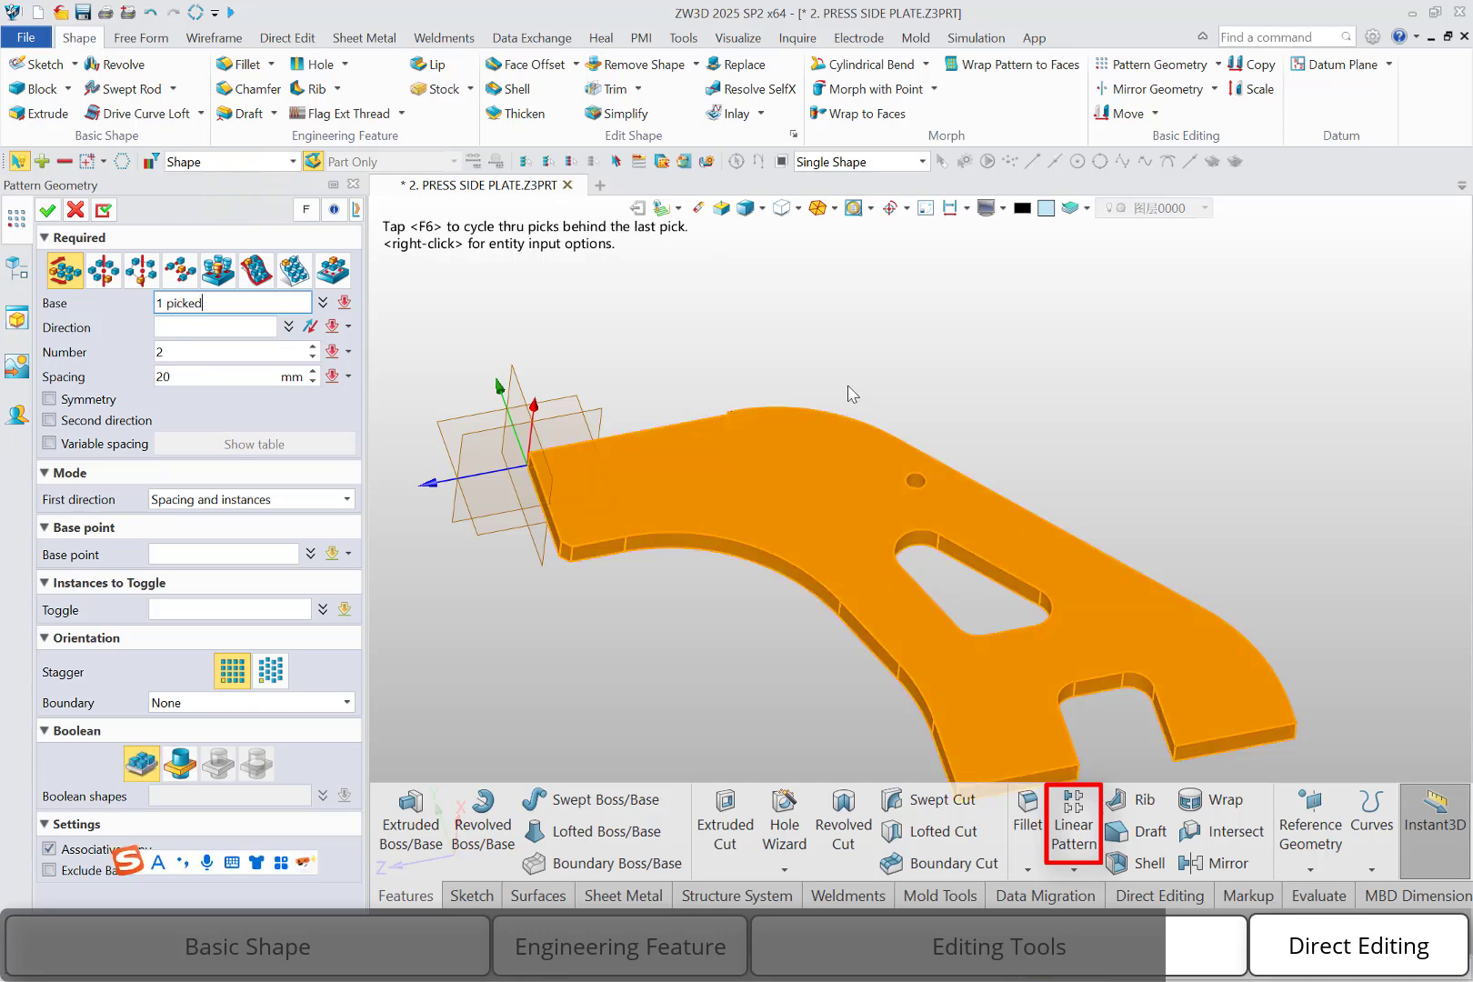
pyautogui.click(218, 326)
pyautogui.click(435, 484)
pyautogui.moveTo(627, 485); pyautogui.dragTo(718, 477, button='middle')
pyautogui.moveTo(663, 476); pyautogui.dragTo(651, 489, button='right')
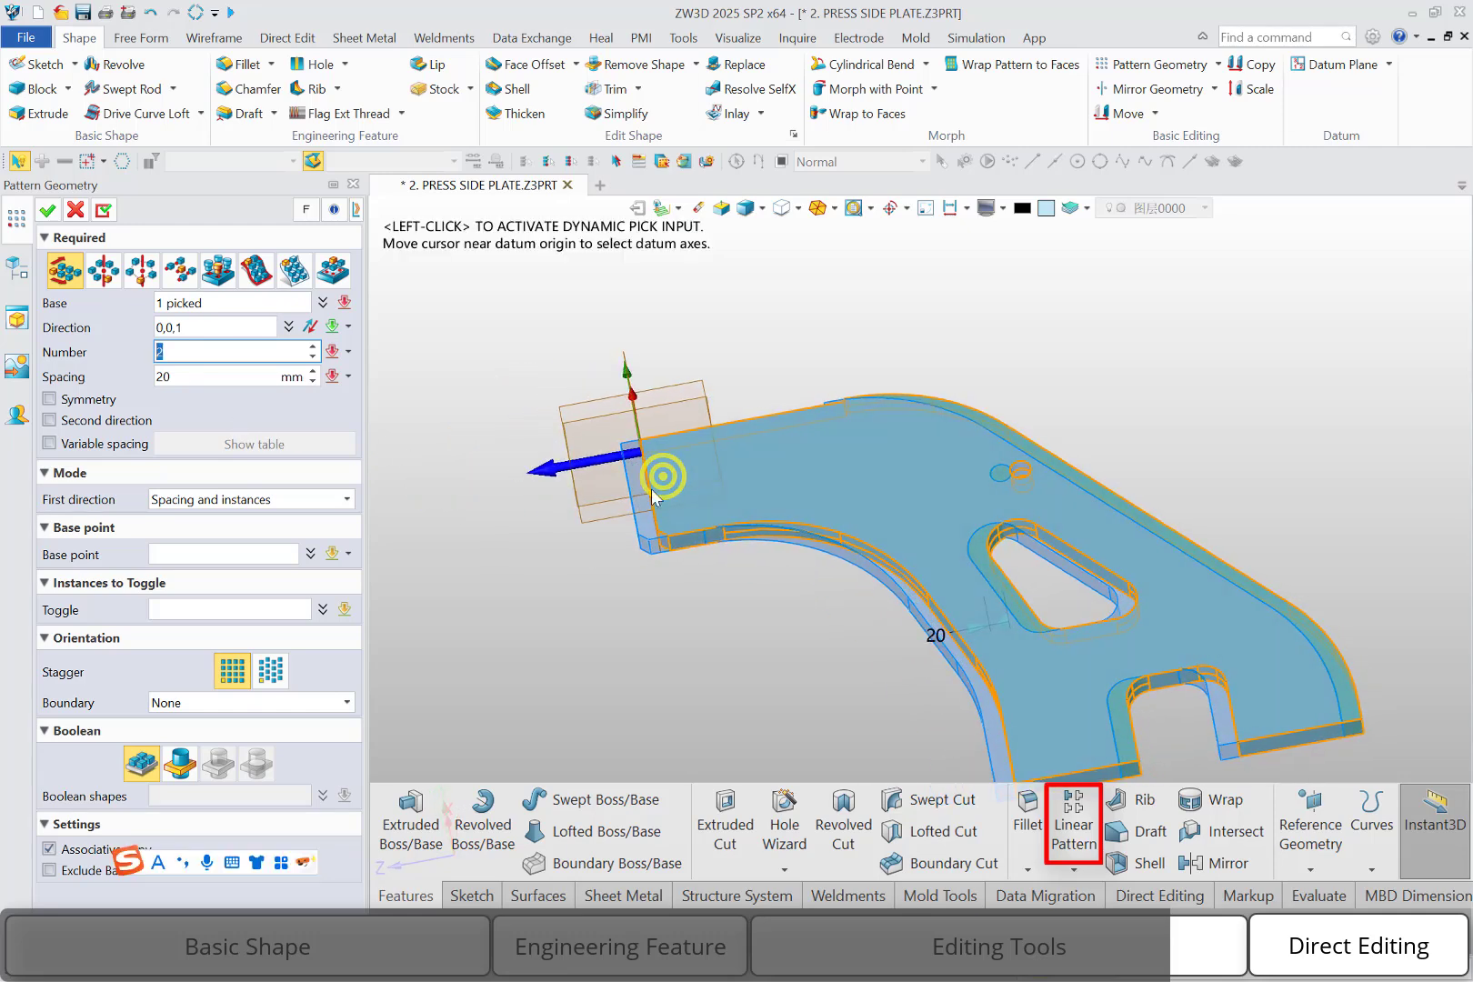
# Set the plate pattern to 3 instances spaced 542 mm apart and create it
pyautogui.click(971, 628)
pyautogui.moveTo(659, 572); pyautogui.dragTo(832, 483, button='middle')
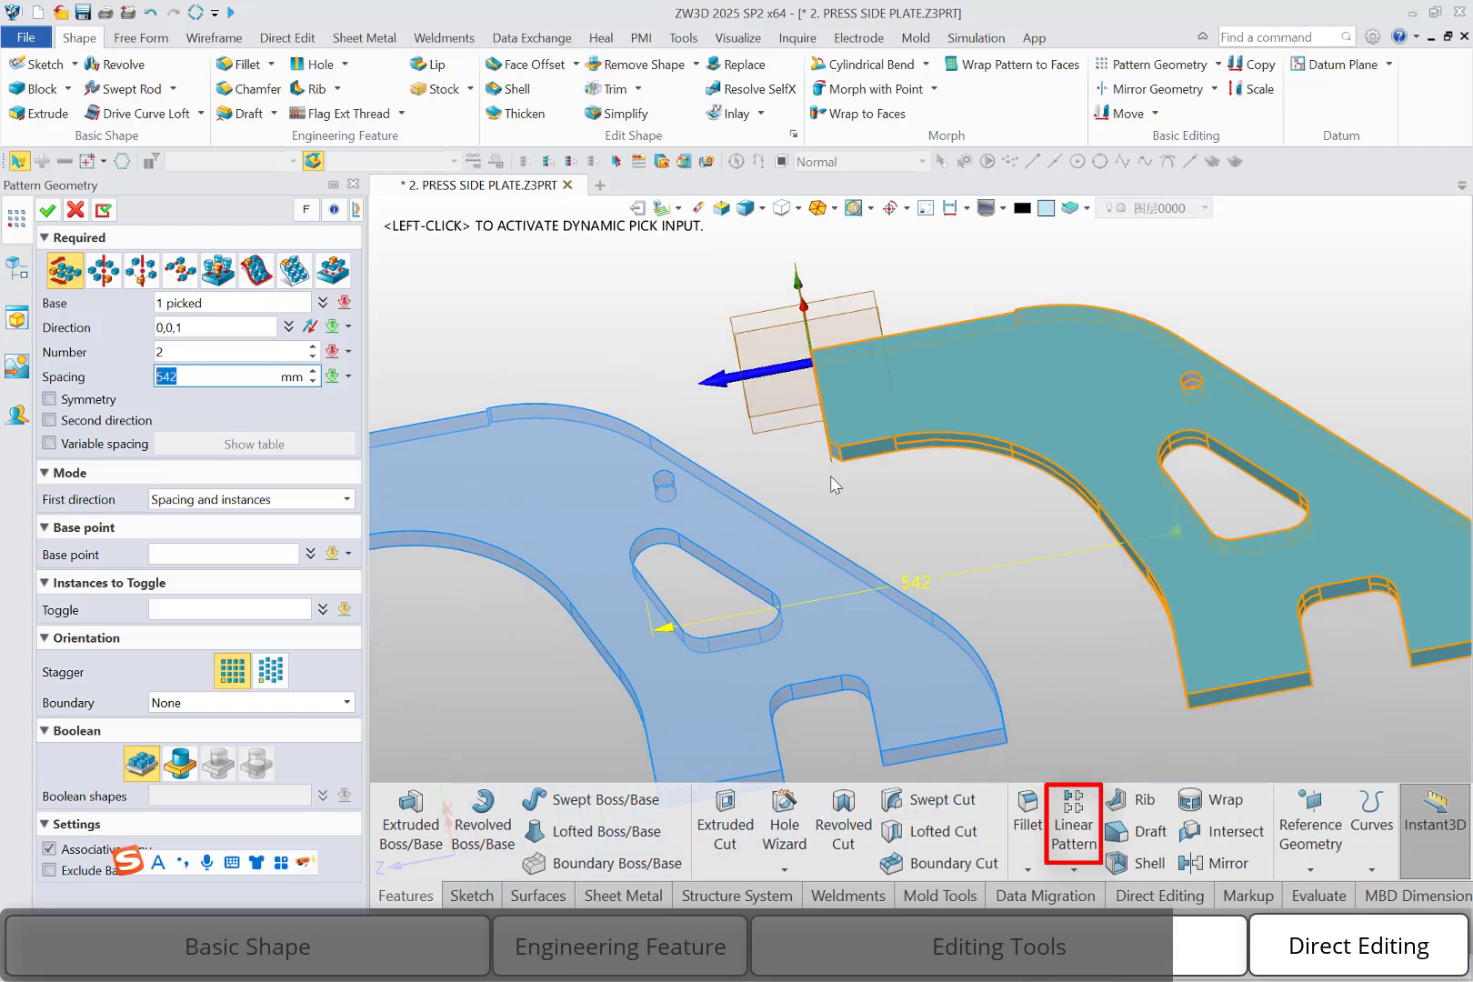
pyautogui.scroll(-2, 834, 487)
pyautogui.moveTo(839, 503); pyautogui.dragTo(840, 516, button='right')
pyautogui.click(185, 350)
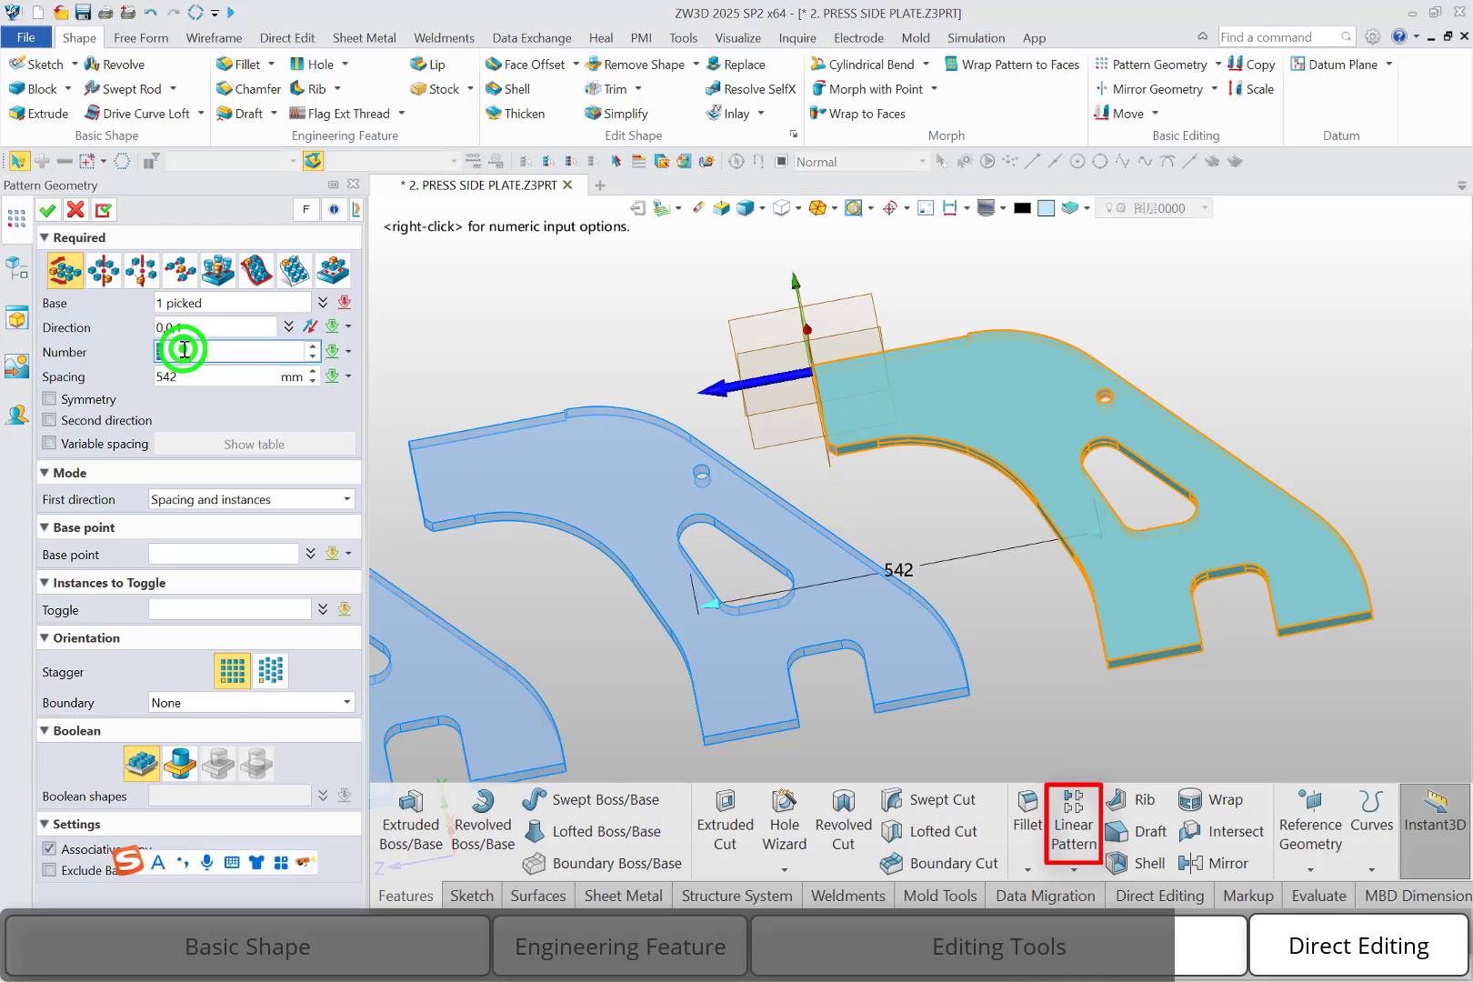
pyautogui.write('3')
pyautogui.moveTo(855, 470); pyautogui.dragTo(868, 474, button='middle')
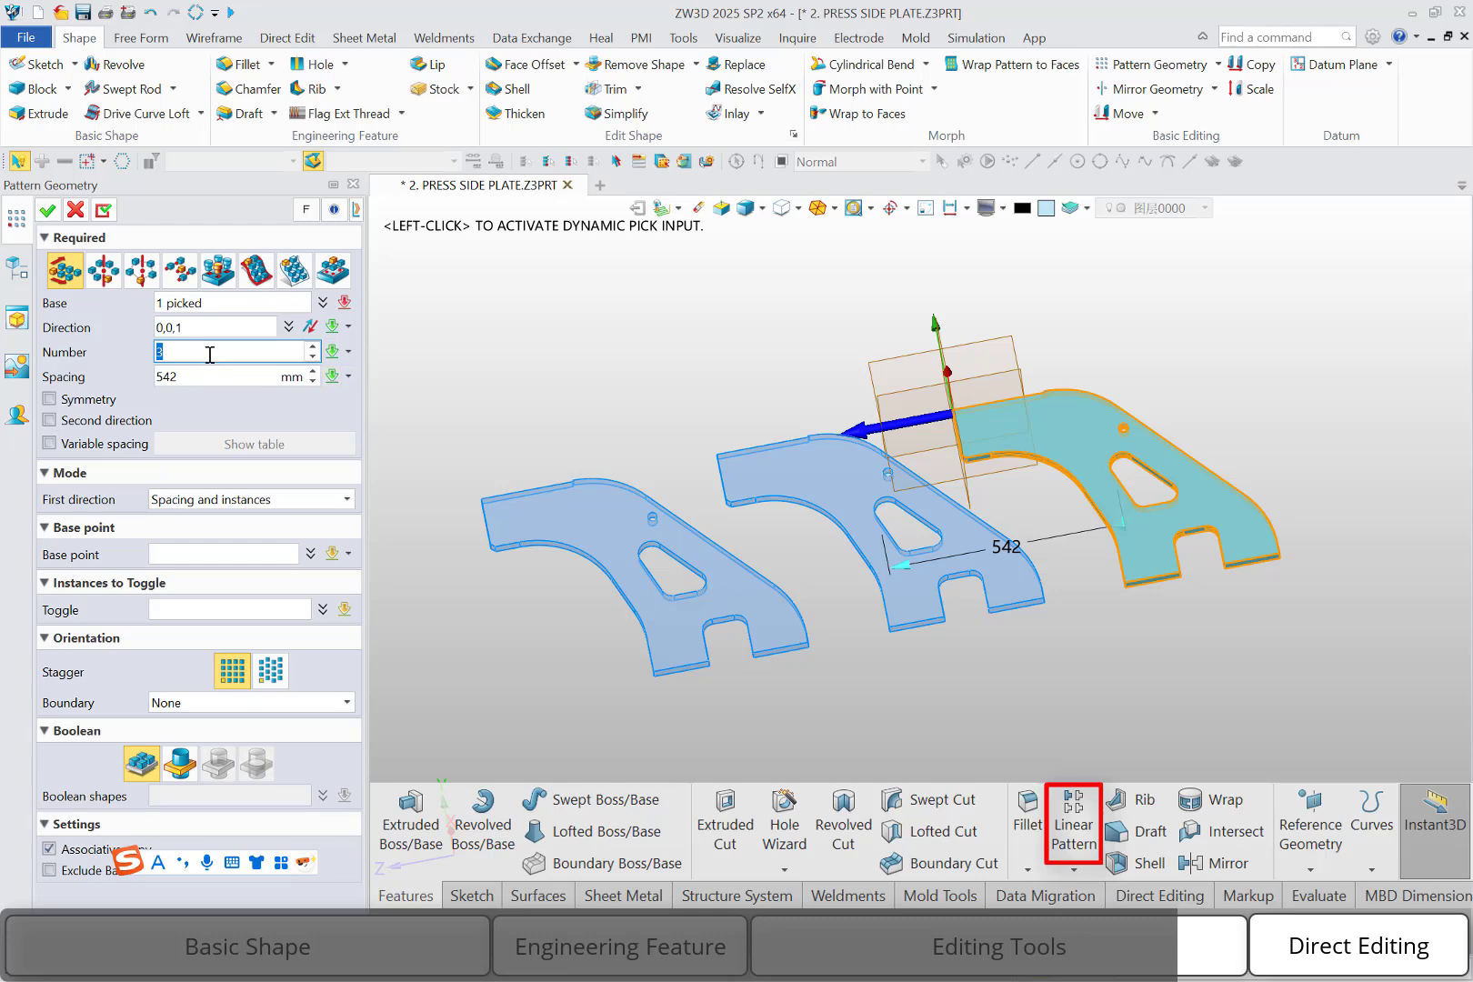
pyautogui.click(47, 210)
pyautogui.moveTo(773, 600); pyautogui.dragTo(777, 601, button='right')
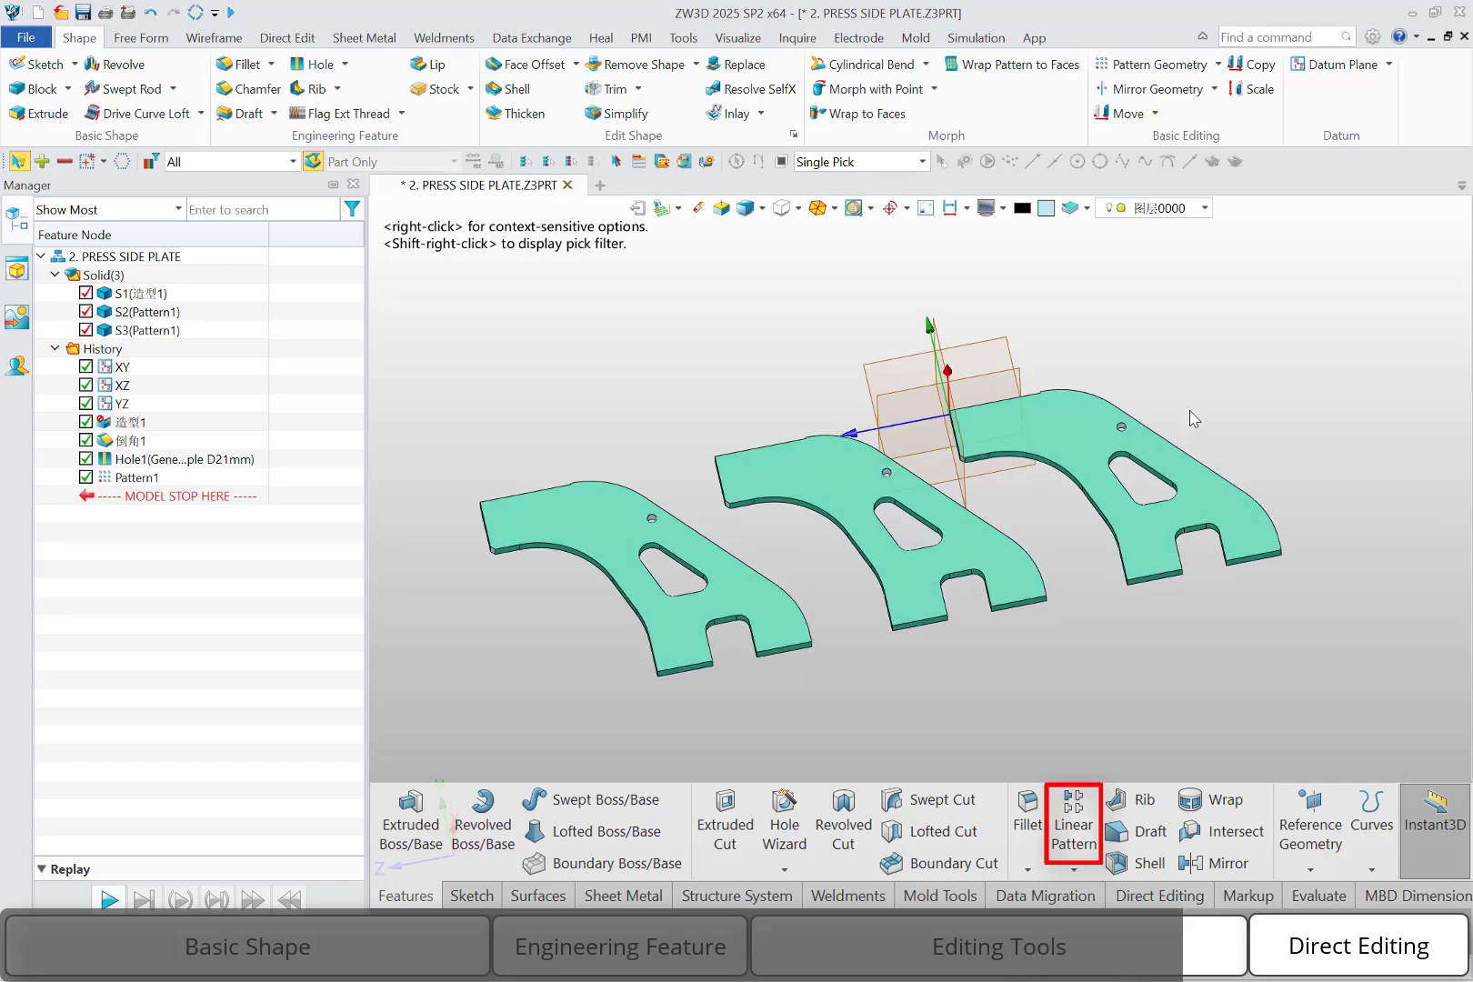
# Start a linear Pattern Feature of the plate's round hole, directed along the adjacent sloped straight edge
pyautogui.scroll(5, 1197, 428)
pyautogui.scroll(3, 1155, 437)
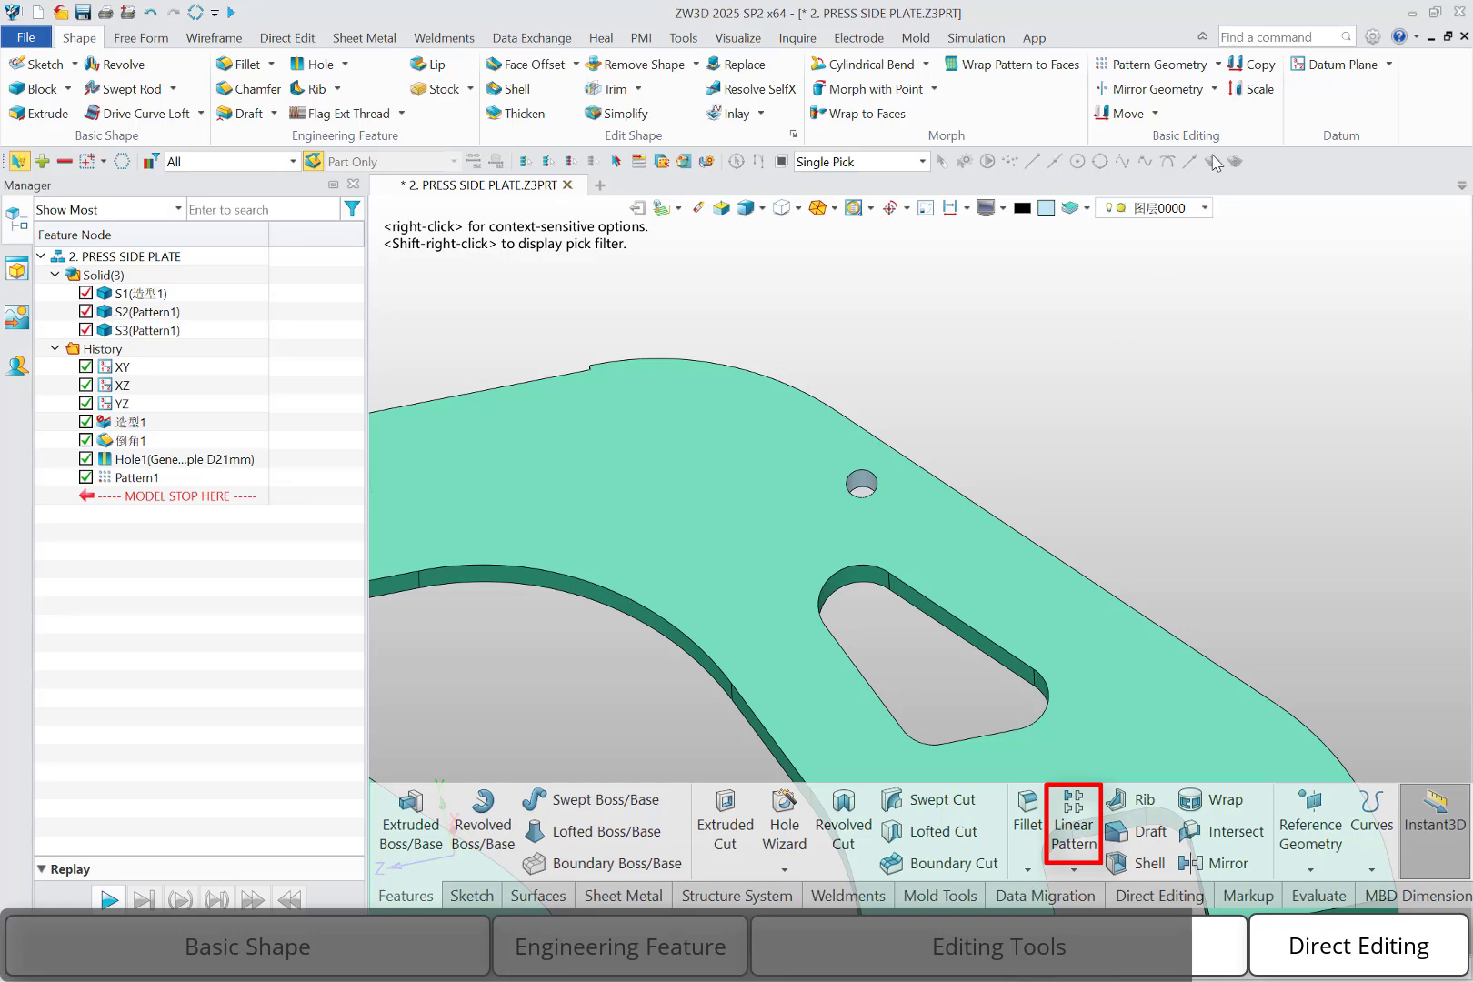
pyautogui.click(1216, 64)
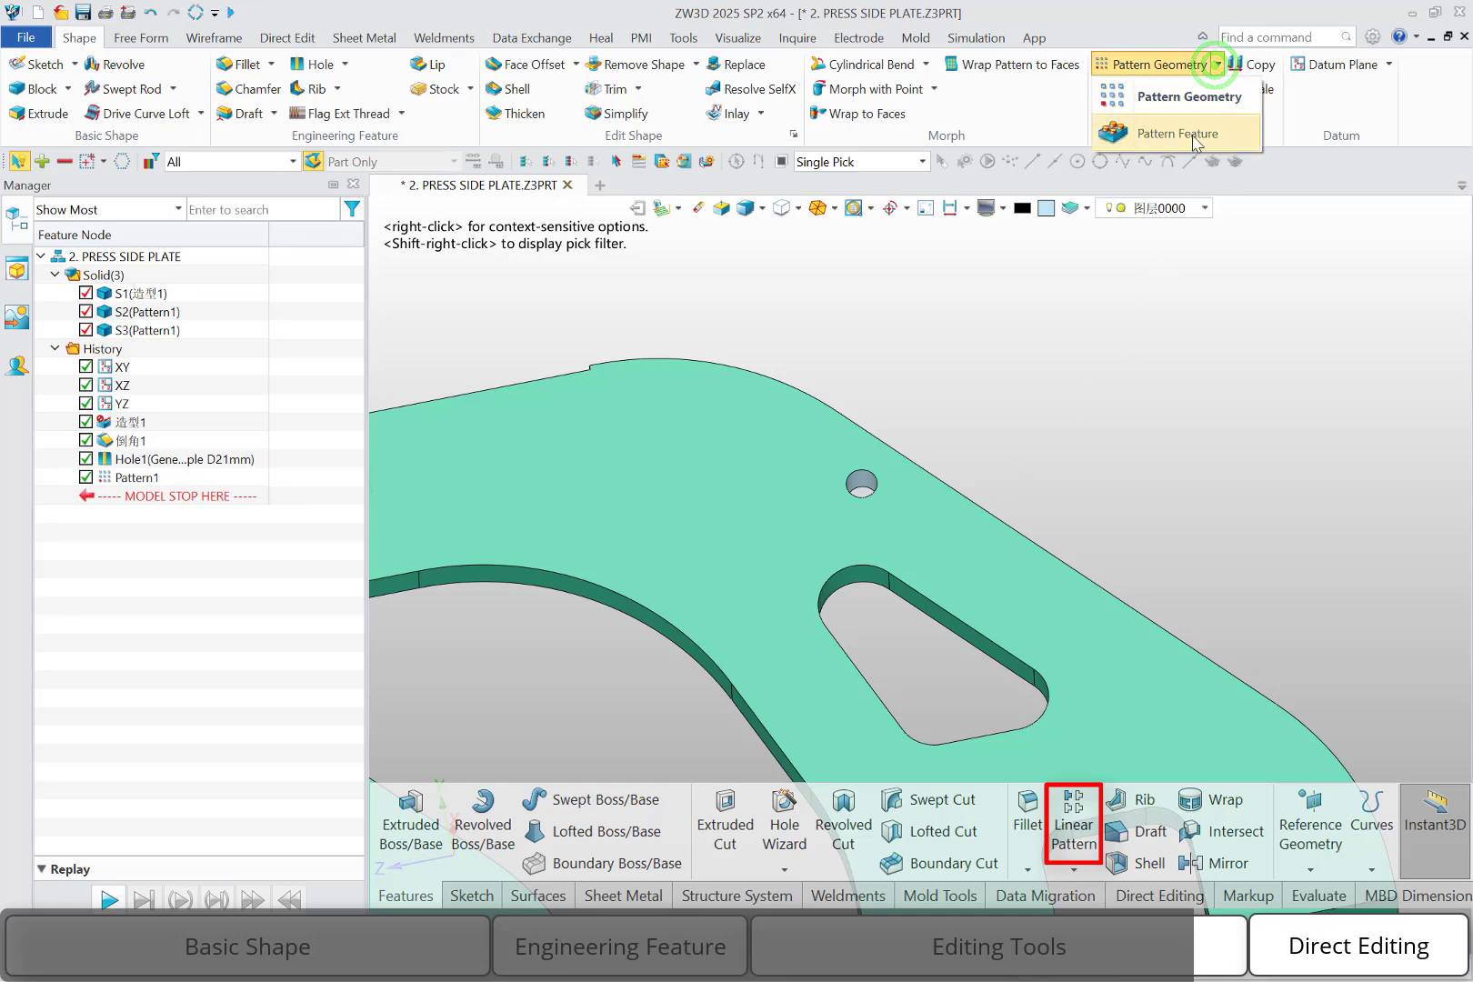
pyautogui.click(1189, 133)
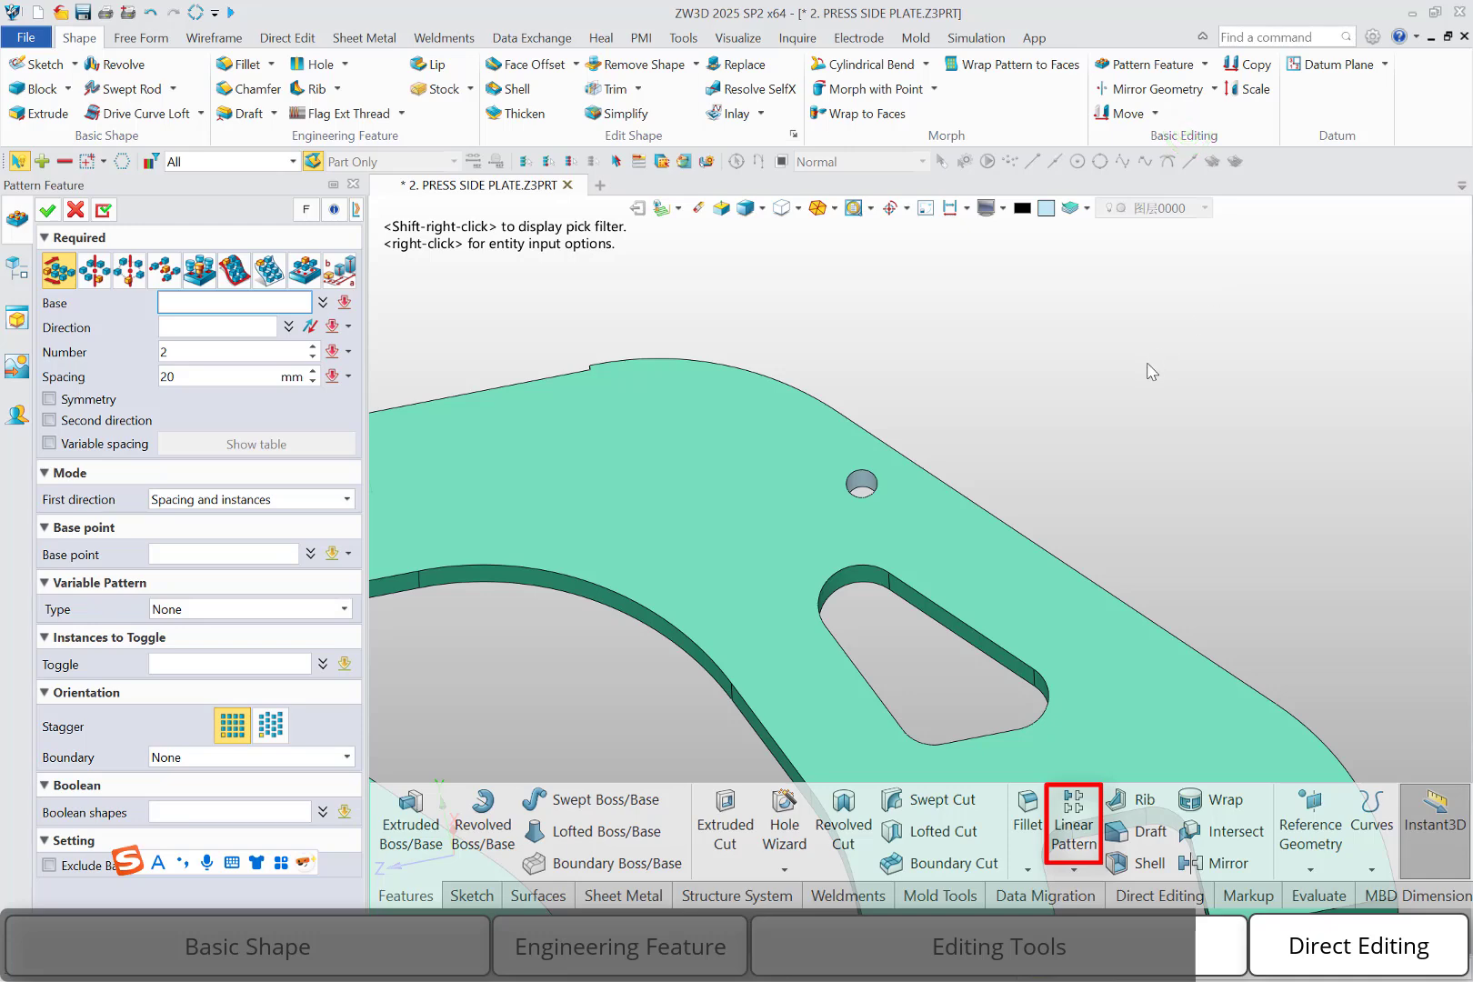
pyautogui.scroll(3, 1026, 430)
pyautogui.click(694, 529)
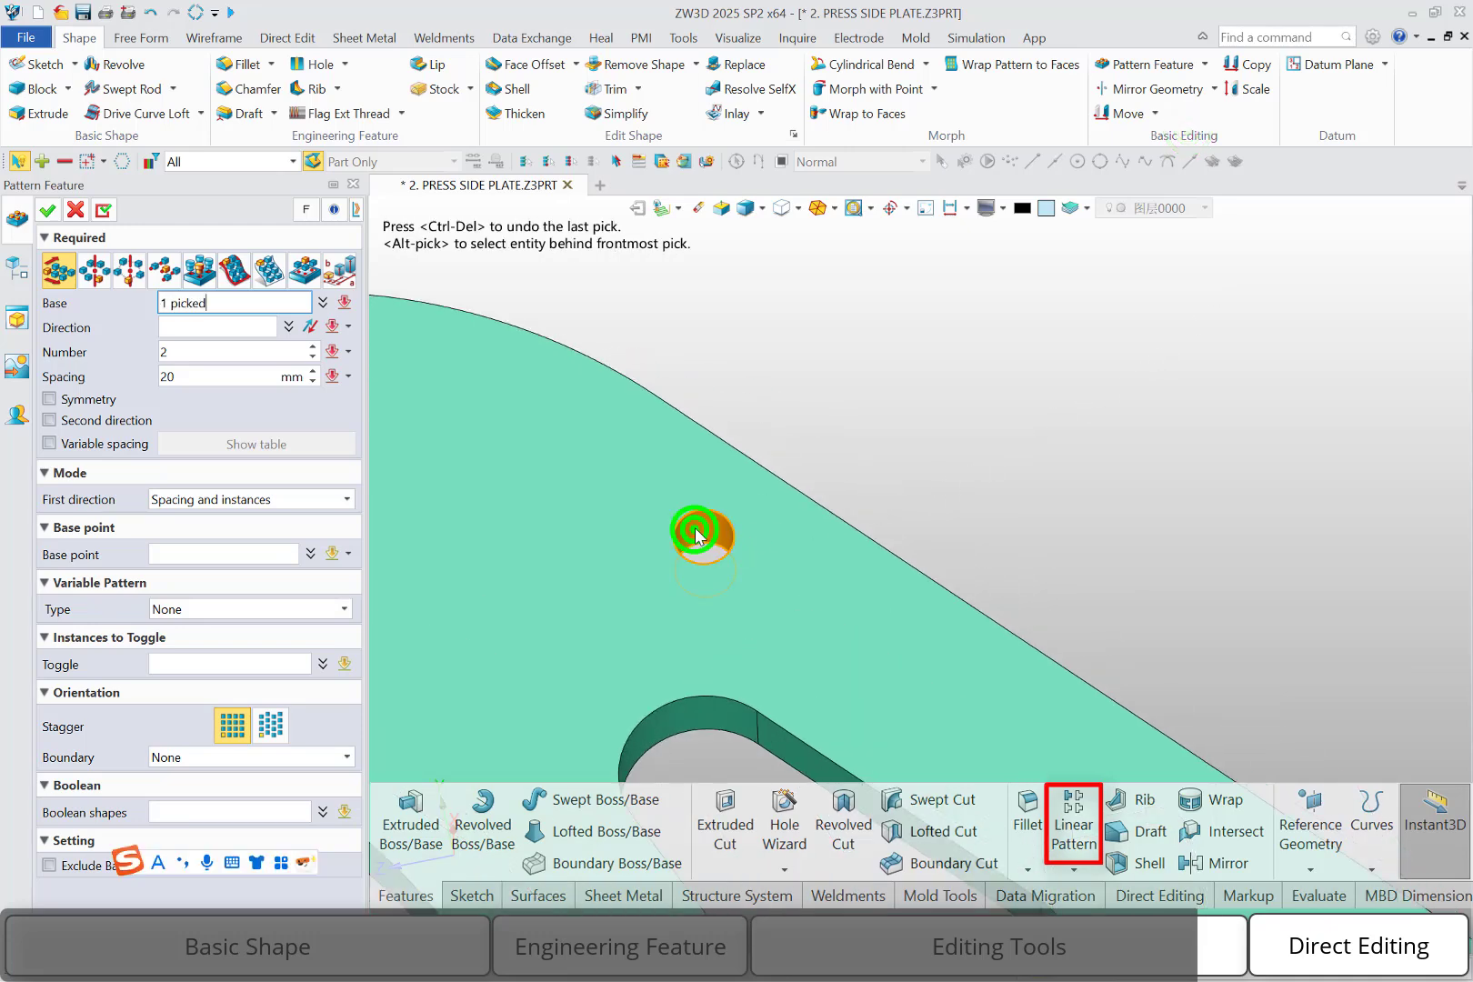
pyautogui.scroll(-2, 852, 496)
pyautogui.scroll(-1, 850, 495)
pyautogui.click(200, 330)
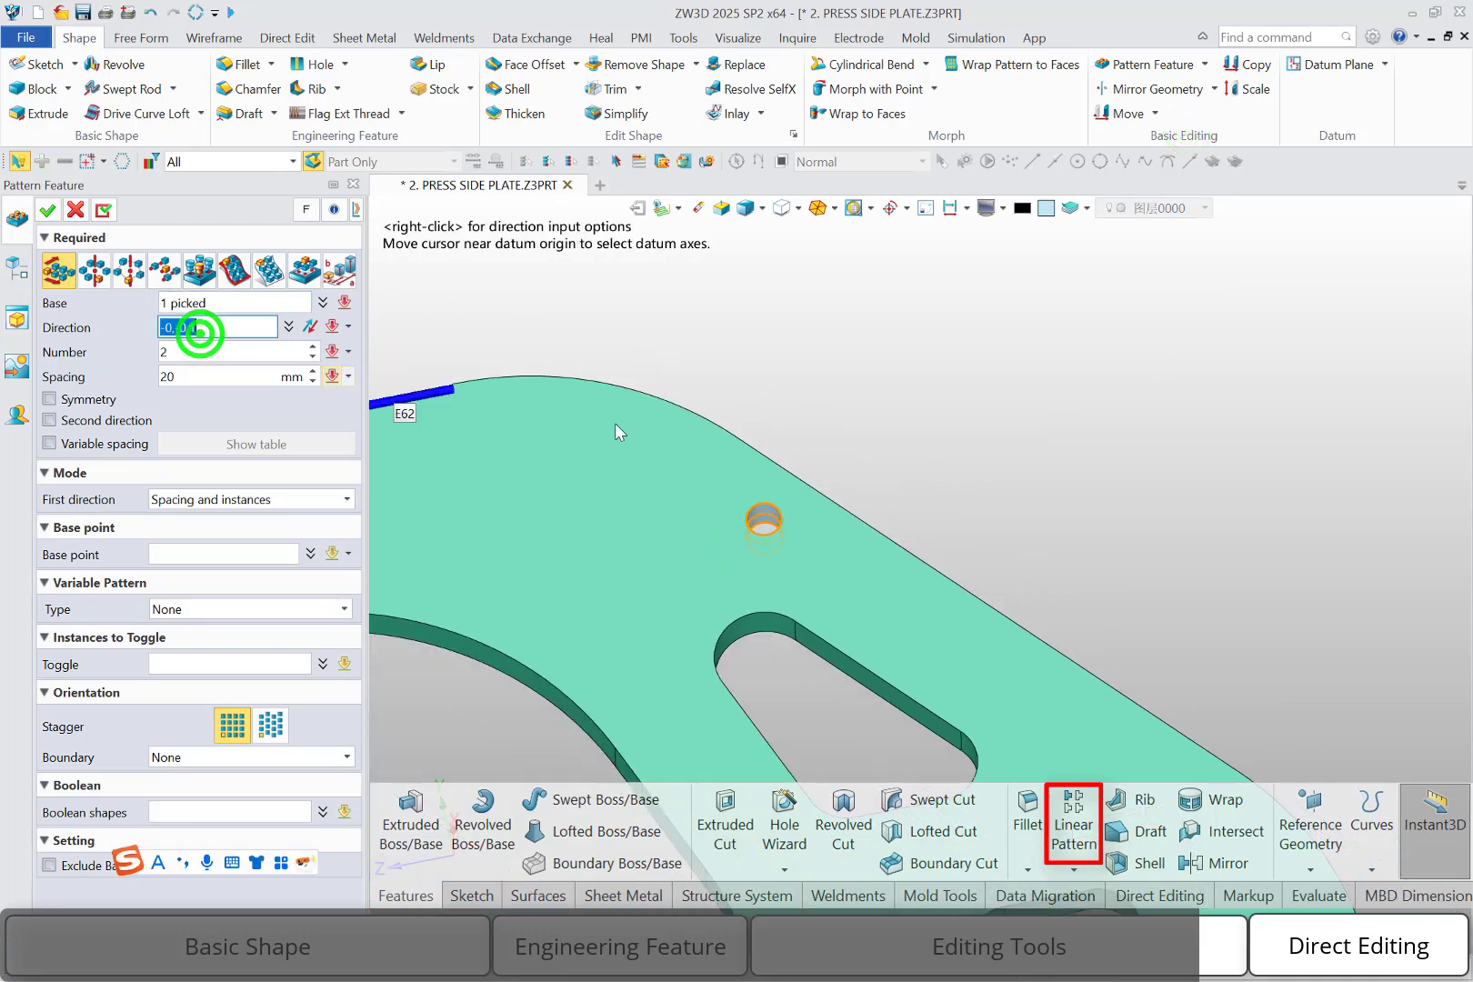
pyautogui.click(865, 525)
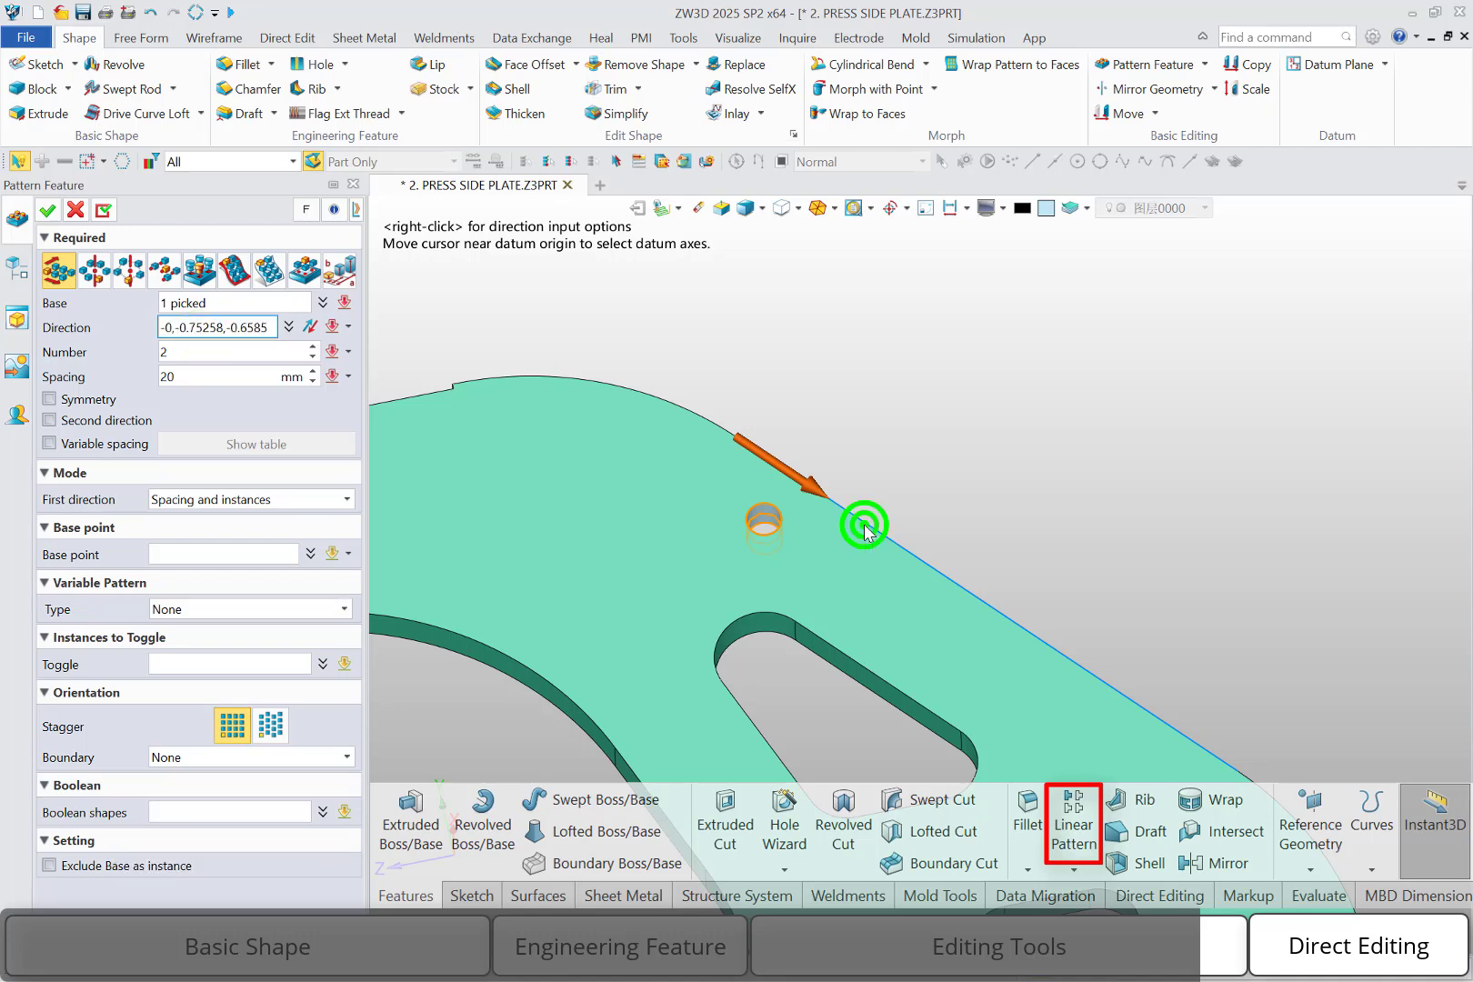
# Set the hole pattern to 6 instances spaced 35 mm apart and create it
pyautogui.click(210, 378)
pyautogui.moveTo(210, 378); pyautogui.dragTo(100, 384)
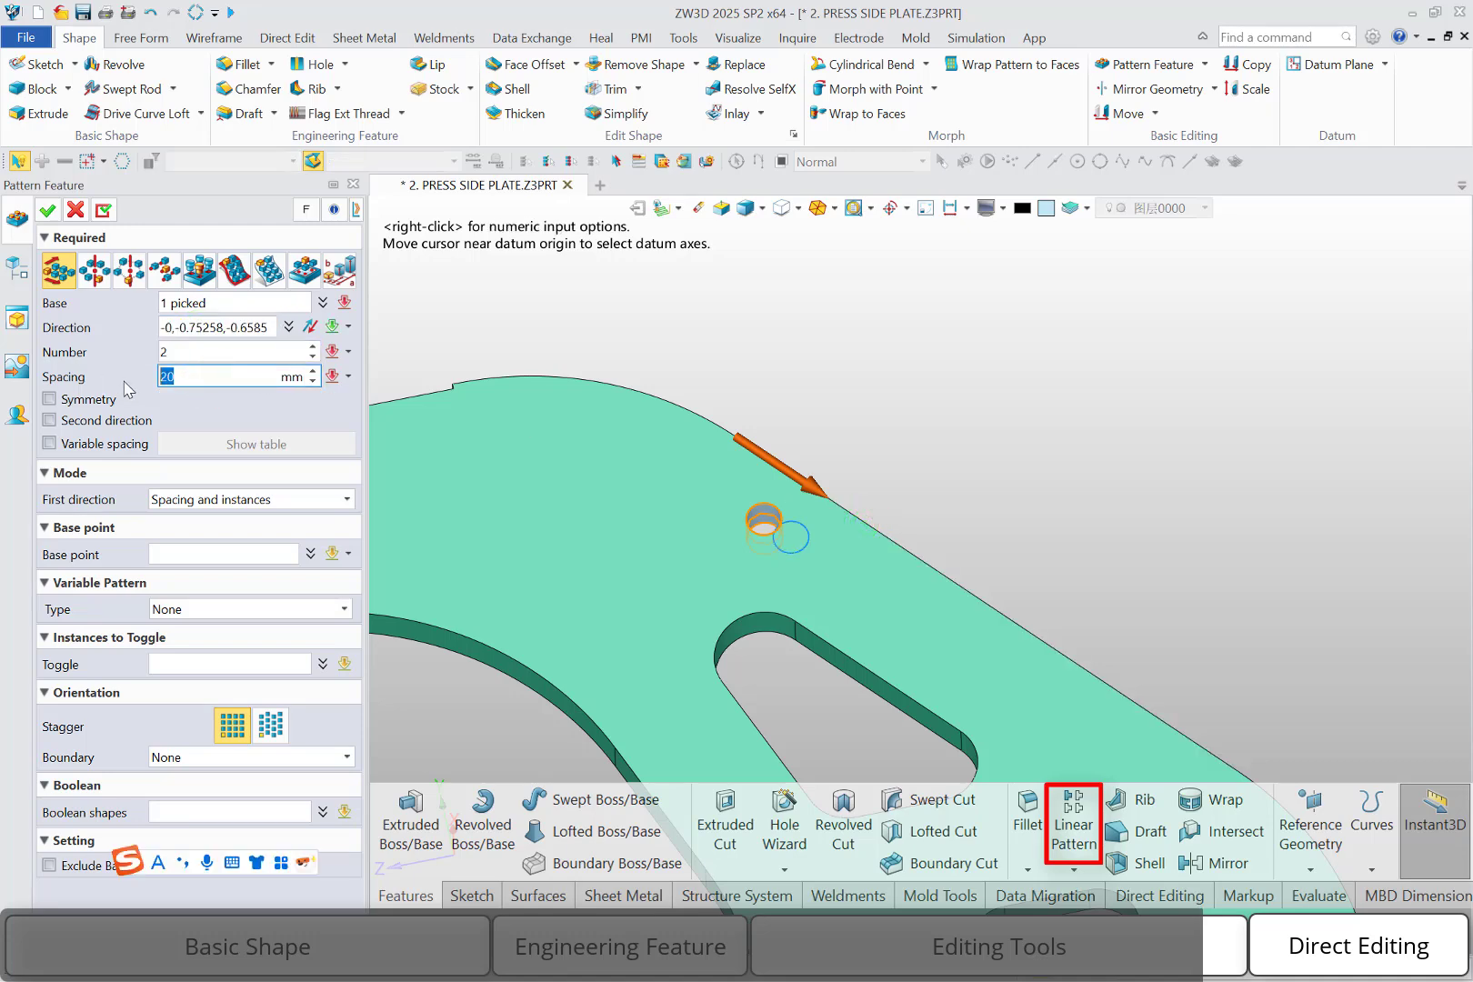
pyautogui.press('Return')
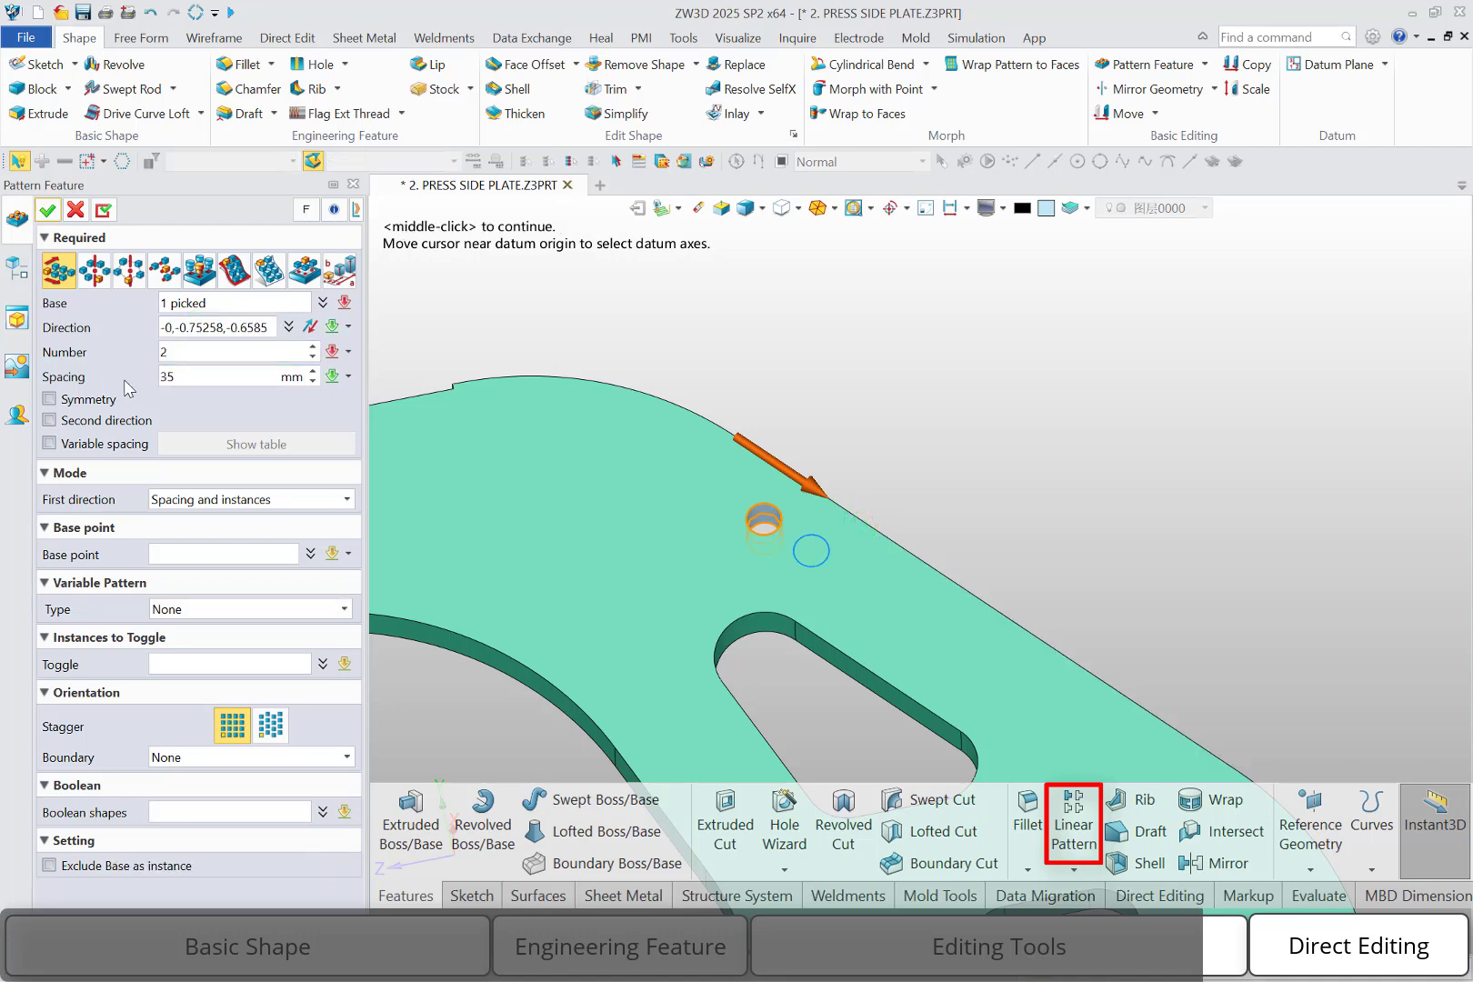
pyautogui.click(197, 353)
pyautogui.write('3')
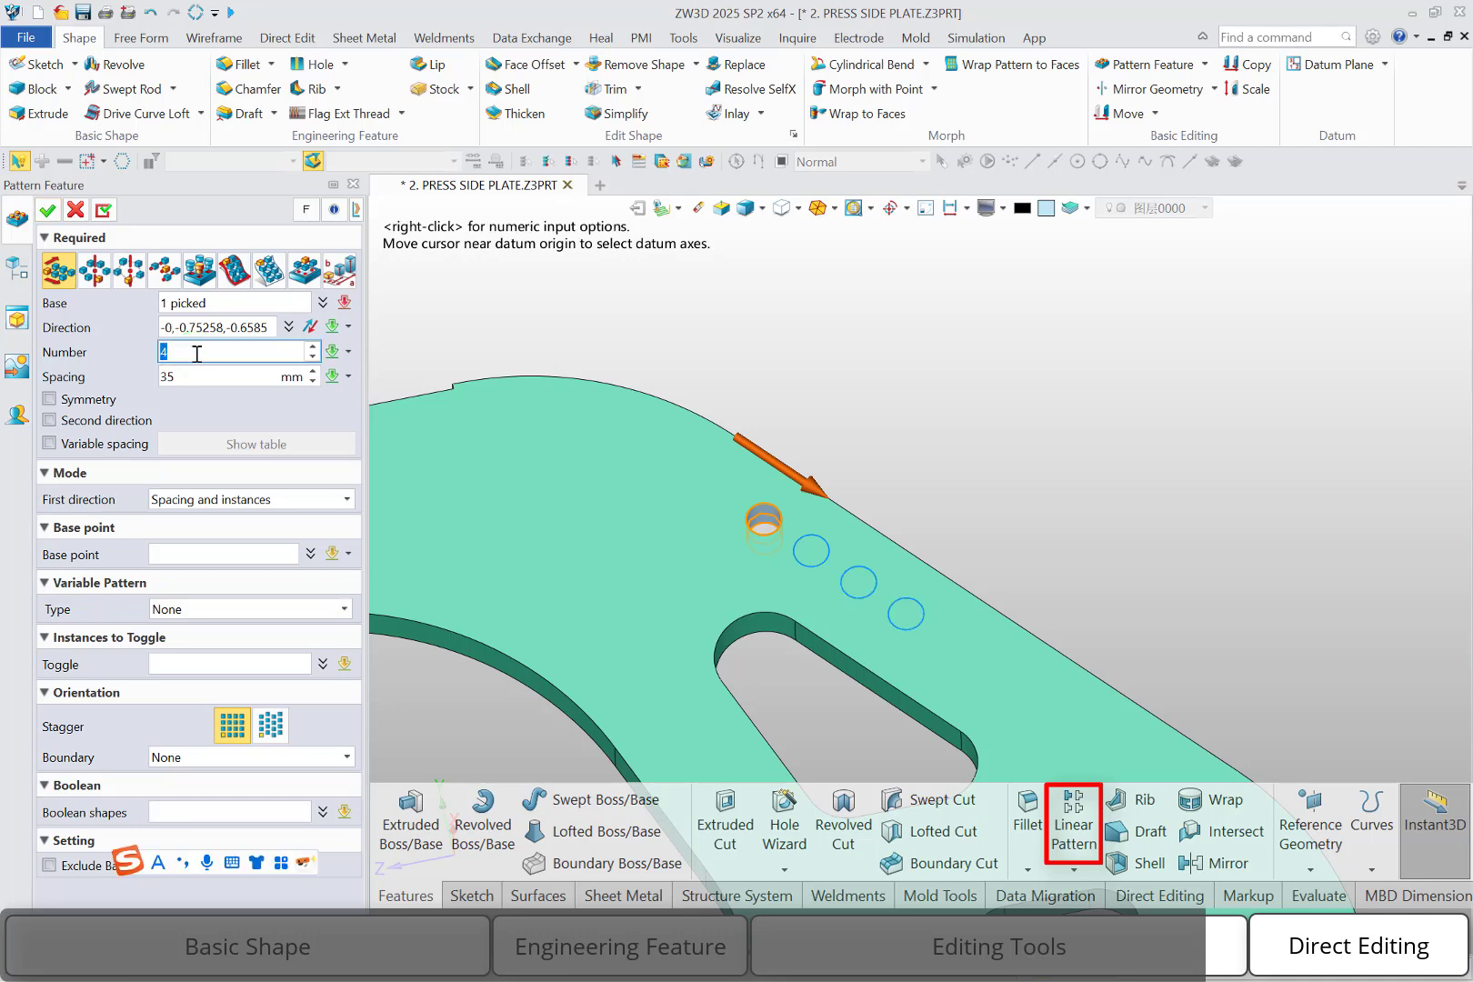
pyautogui.write('6')
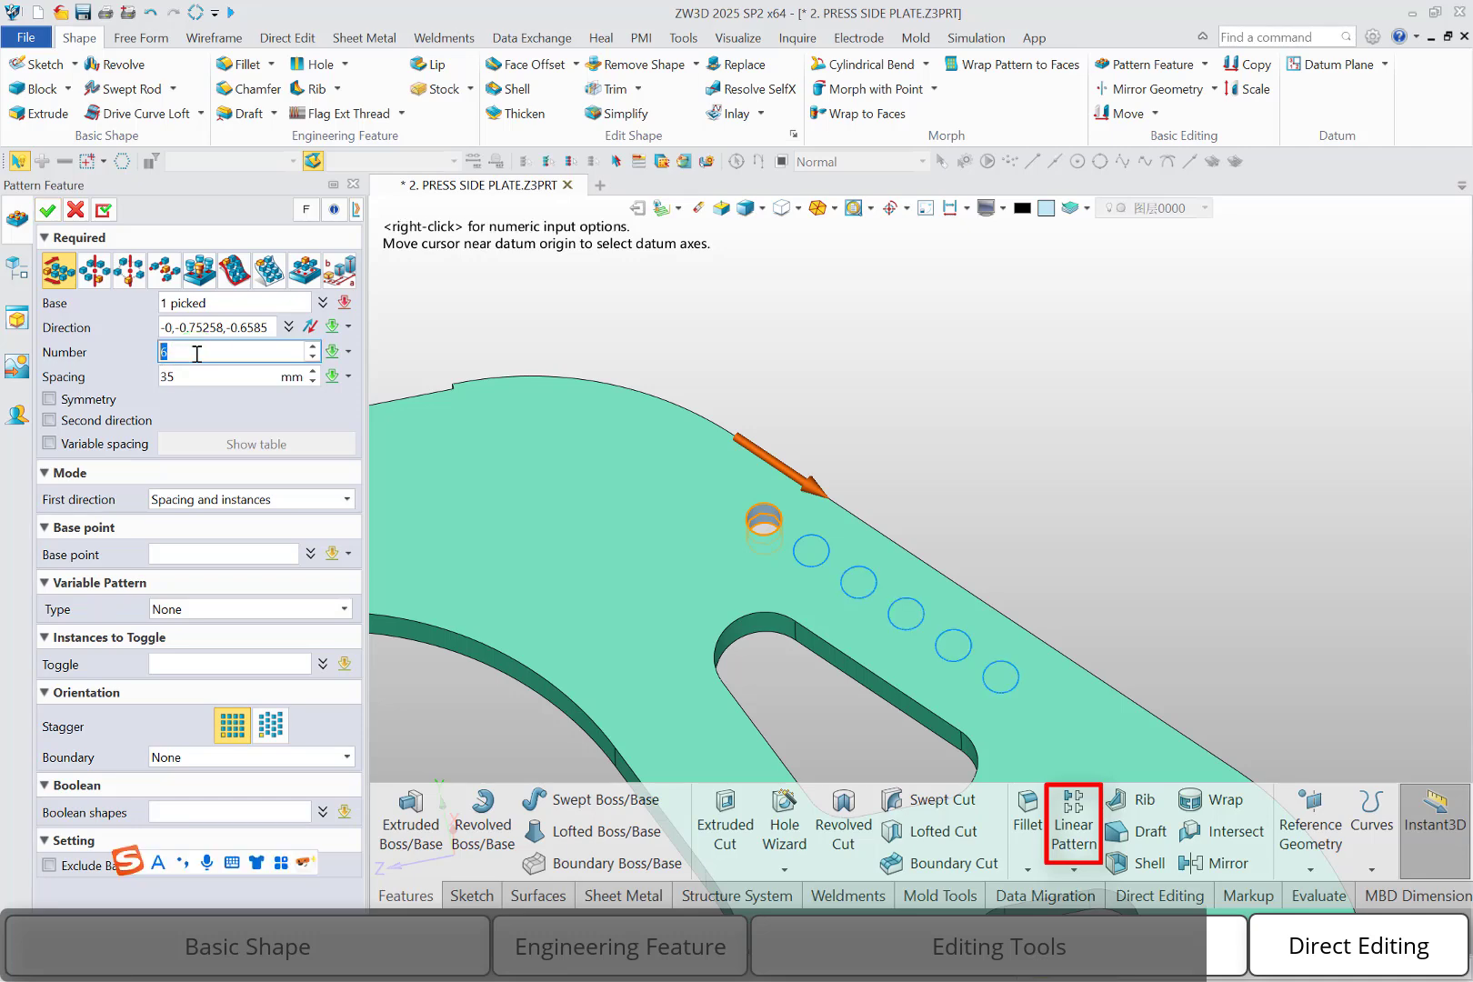
pyautogui.click(50, 211)
pyautogui.click(1101, 504)
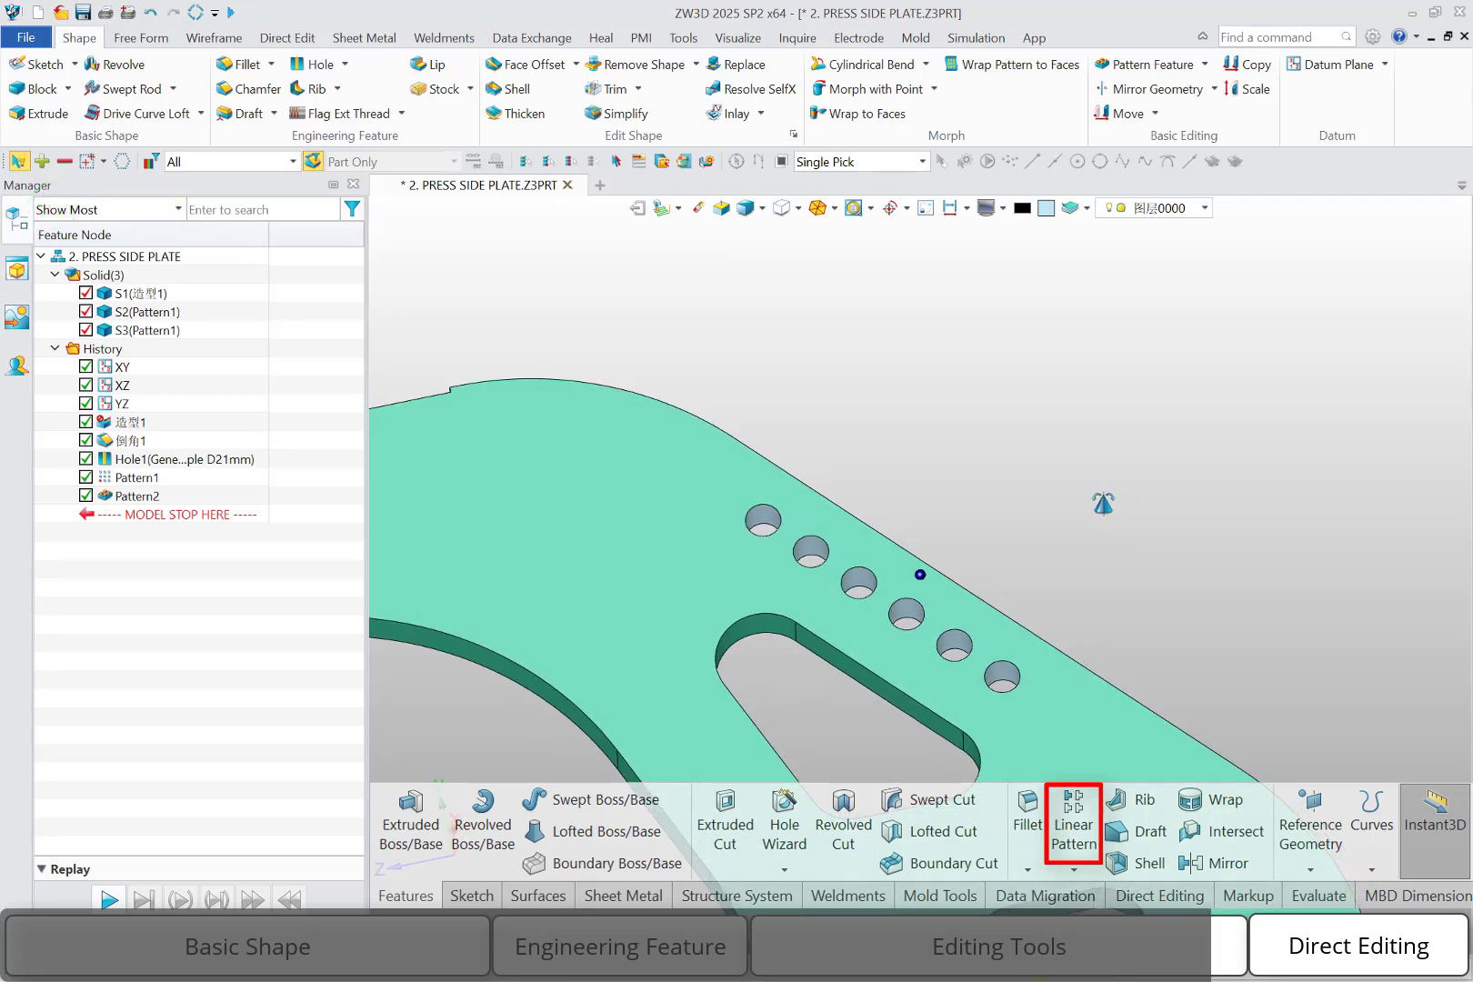
# Roll the history back to before the hole feature pattern and start Pattern Geometry on the hole's face, with picks filtered to All
pyautogui.moveTo(216, 510); pyautogui.dragTo(215, 505)
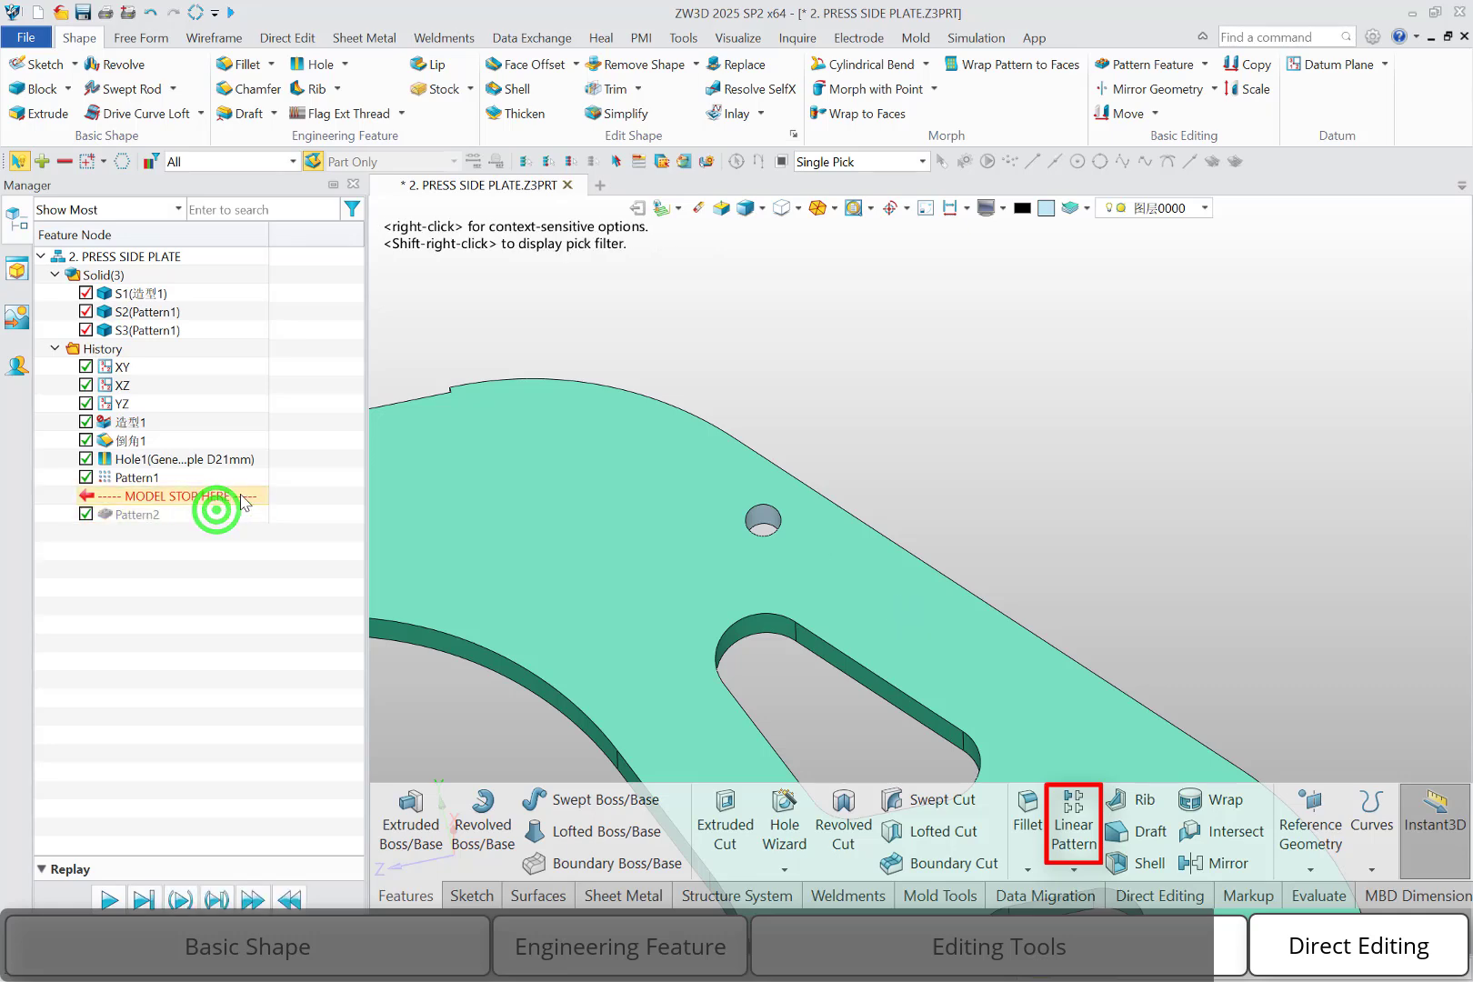
pyautogui.click(1206, 64)
pyautogui.click(1189, 96)
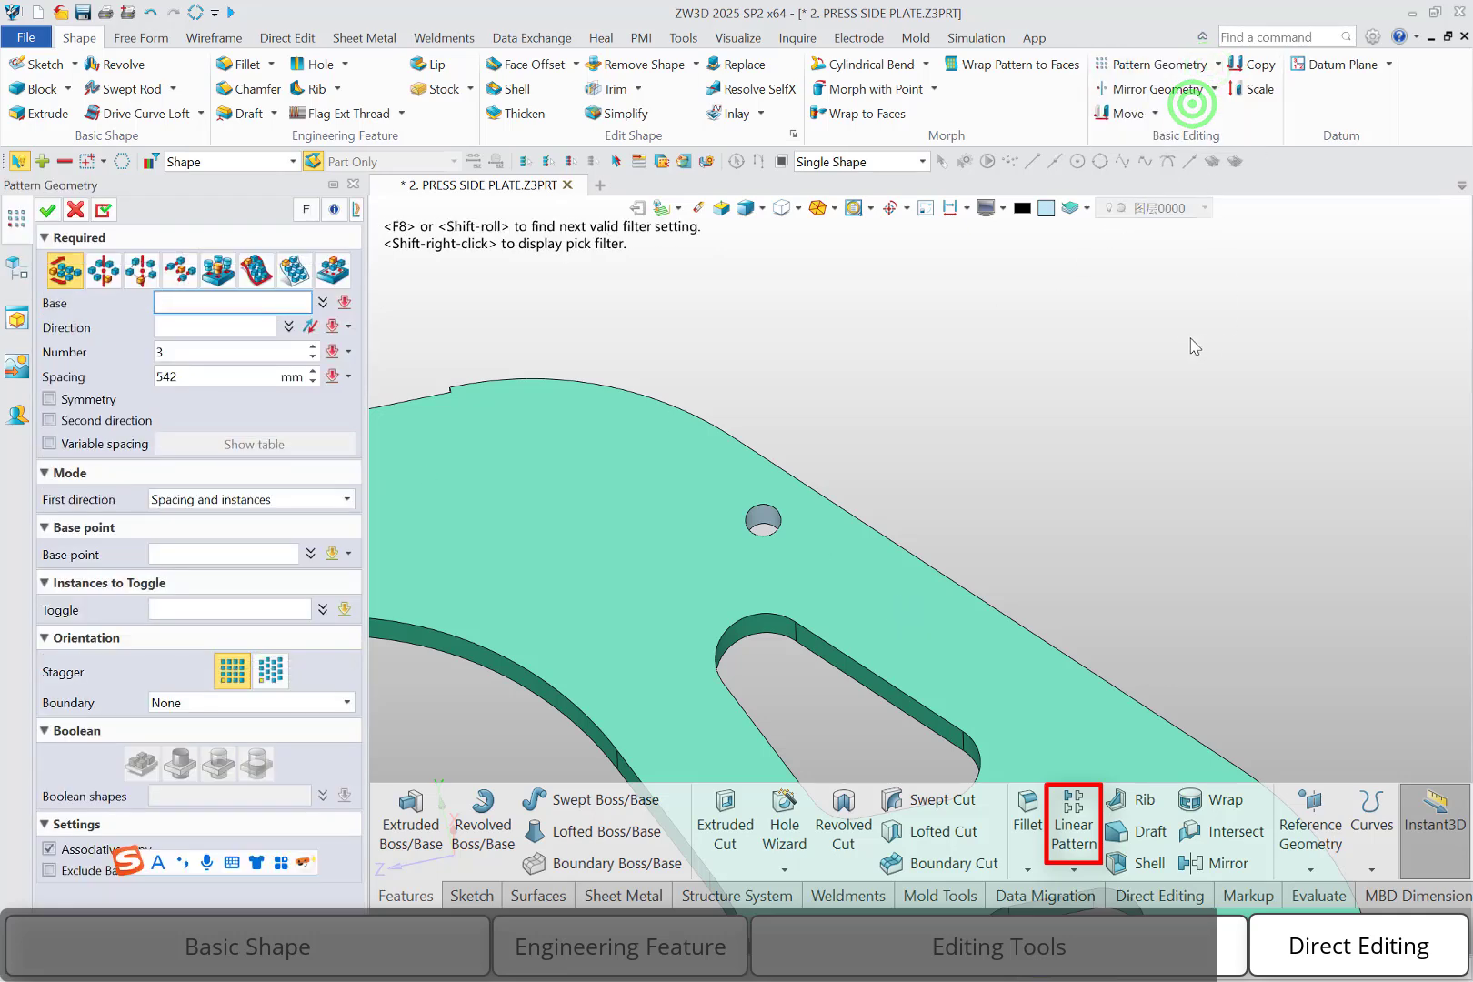
pyautogui.click(753, 522)
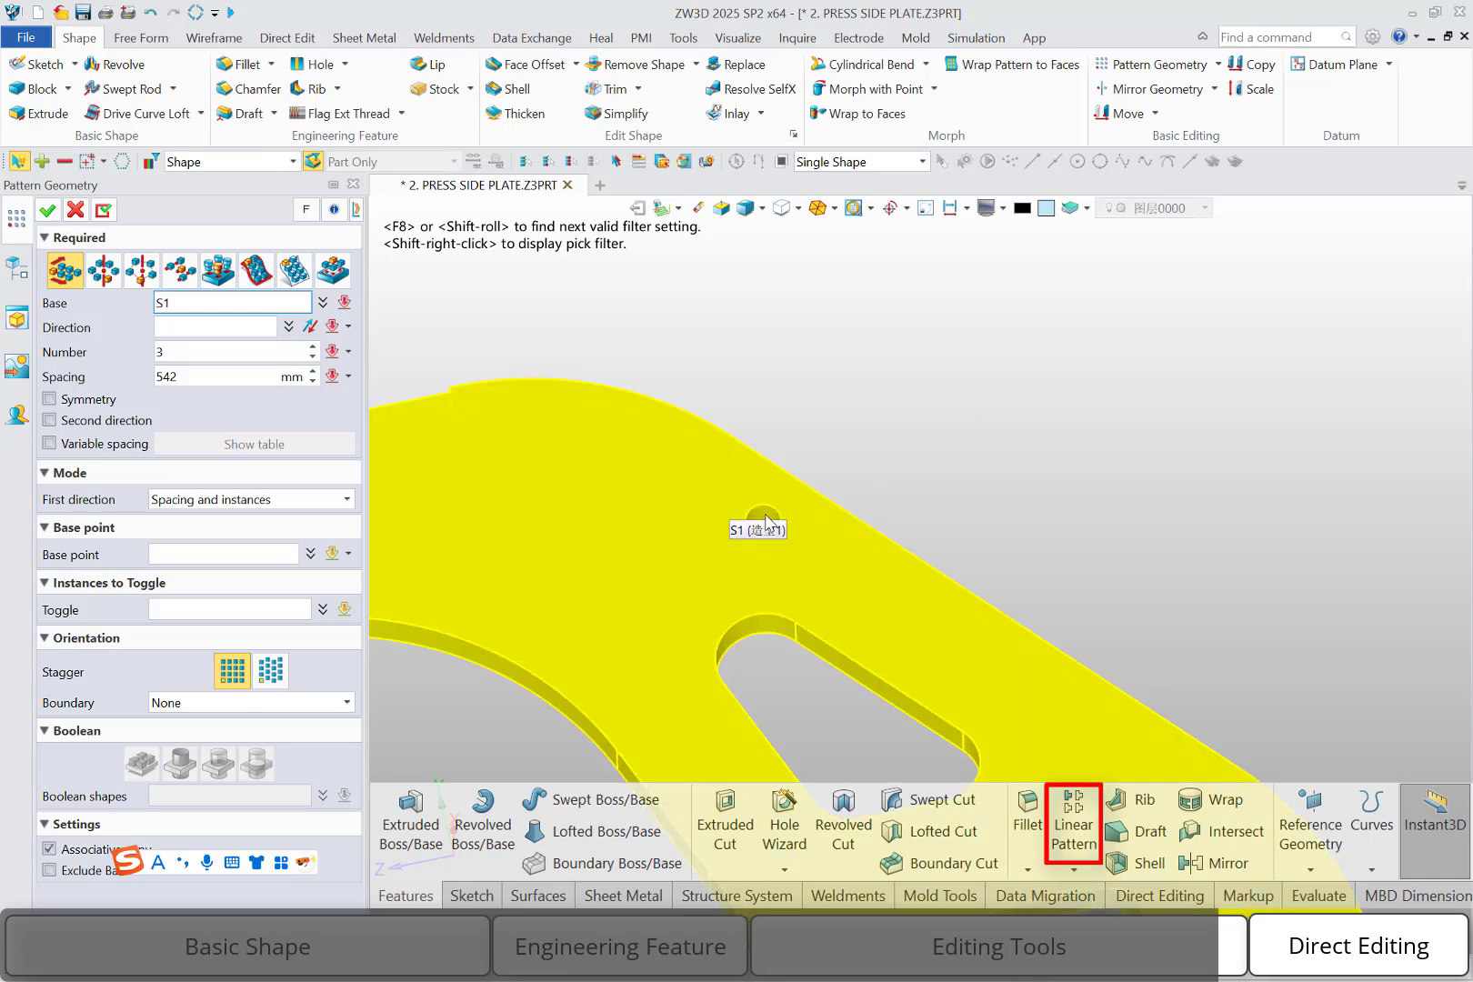
pyautogui.click(219, 160)
pyautogui.click(207, 179)
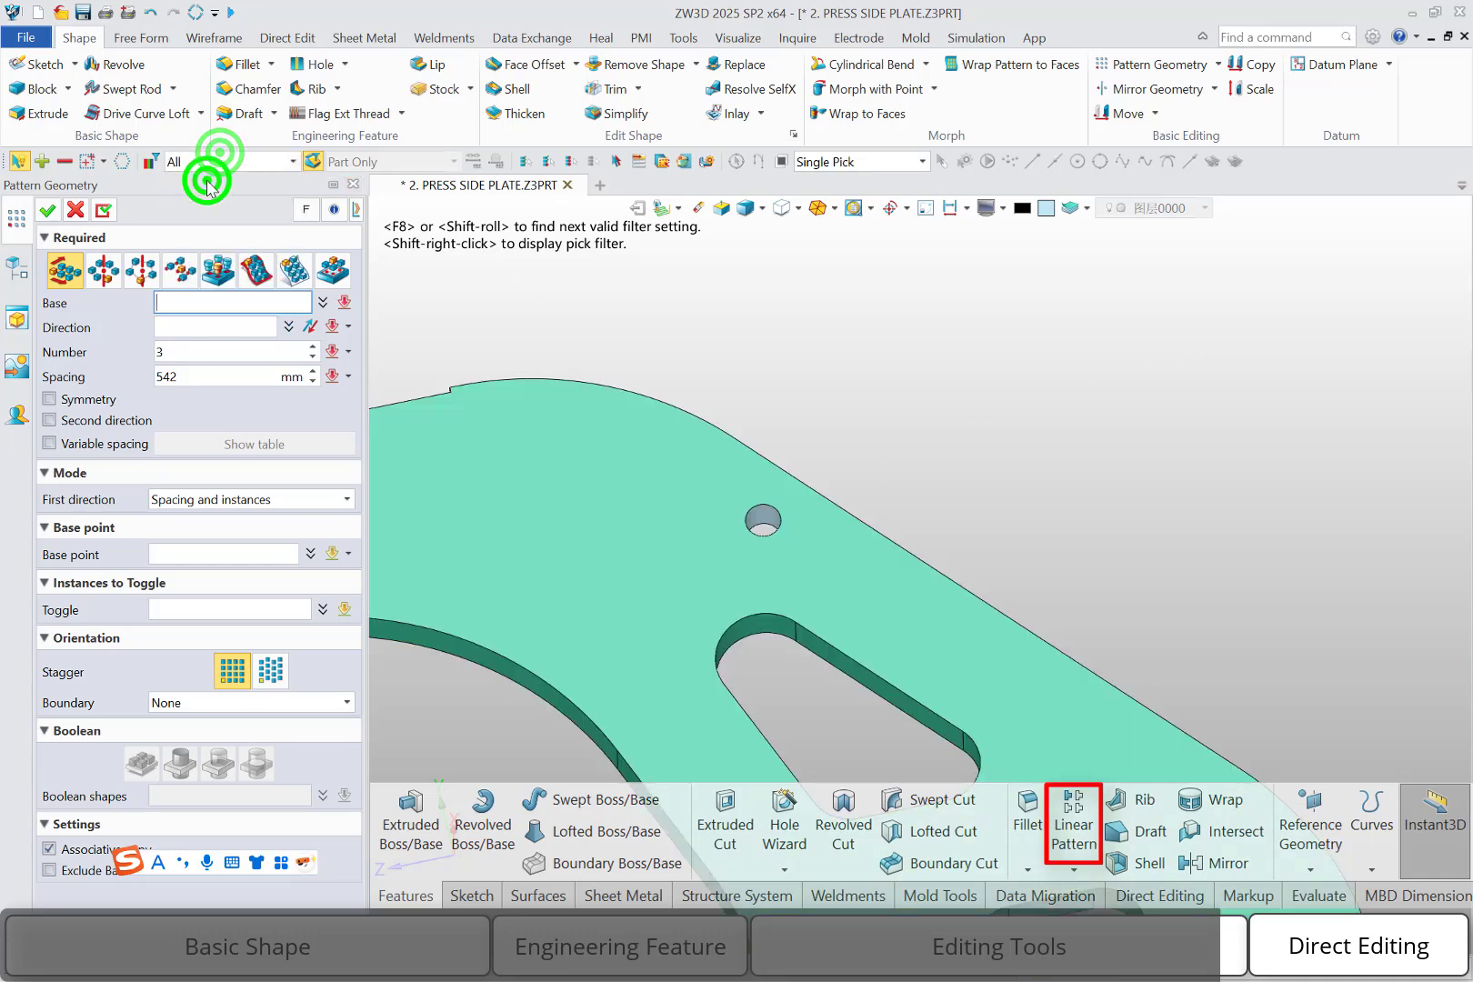
pyautogui.click(770, 519)
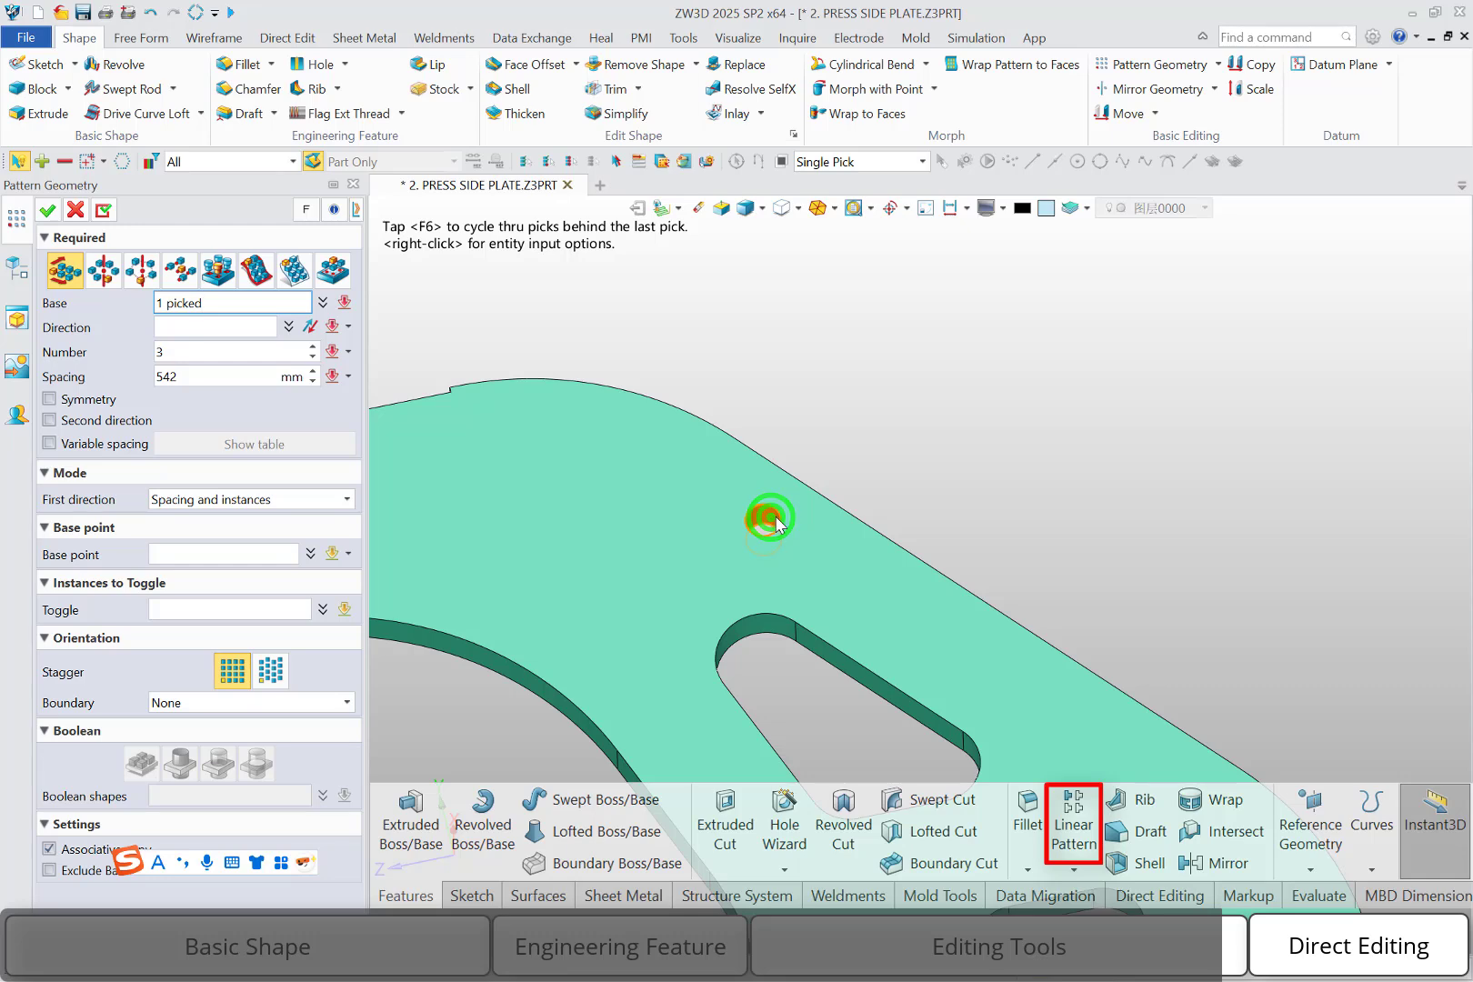
# Pattern the hole's face along the plate's sloped edge with 3 instances spaced 30 mm apart
pyautogui.click(241, 325)
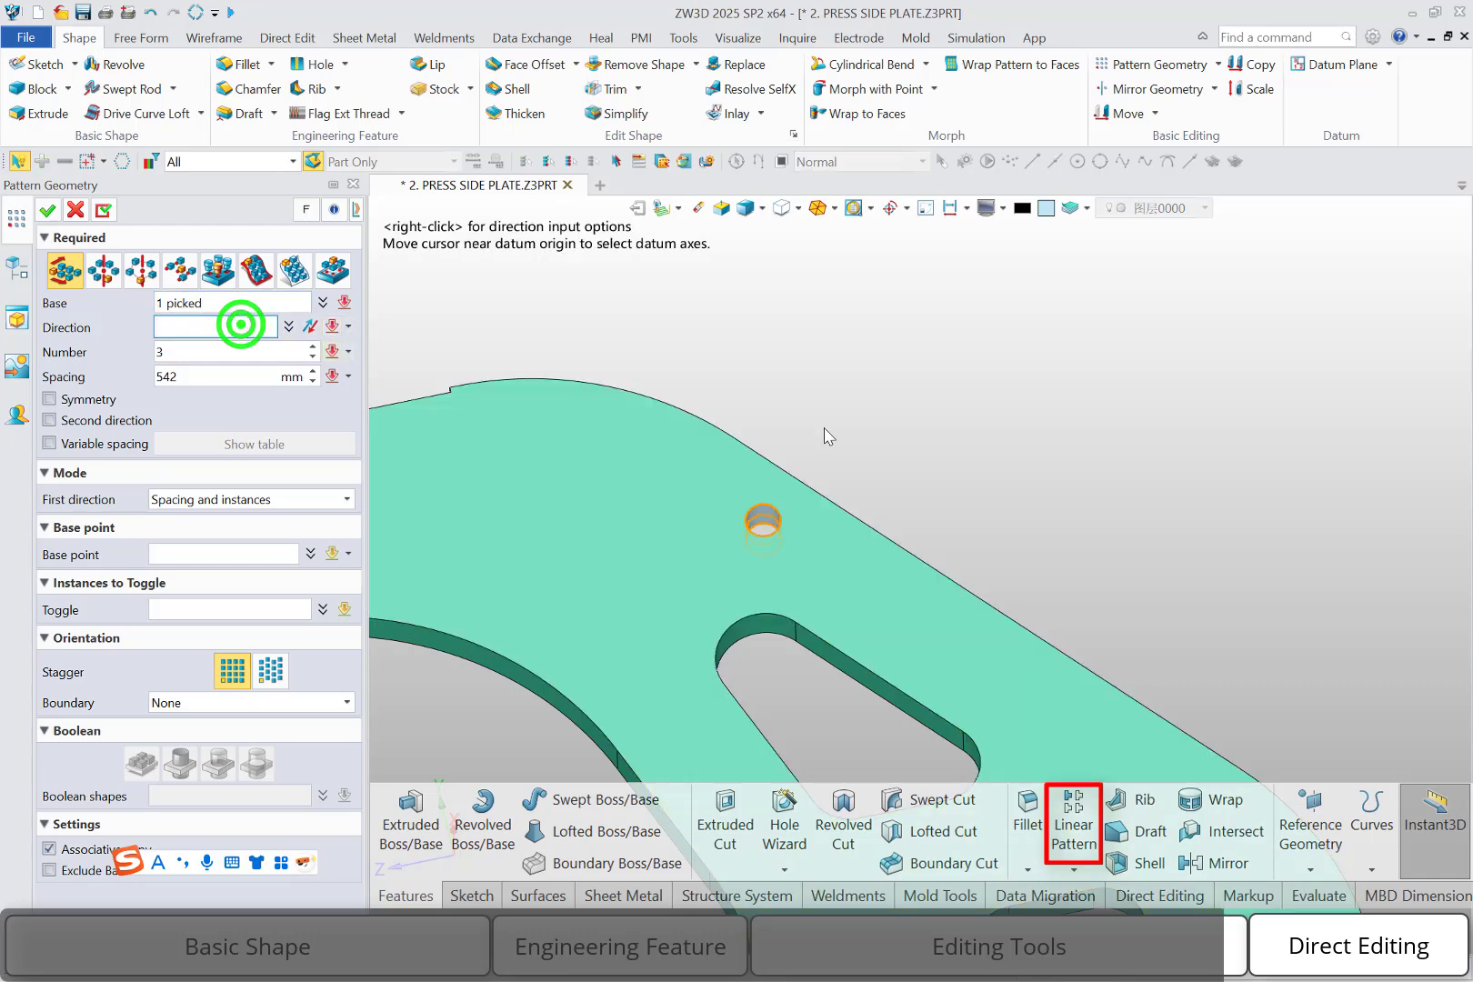
pyautogui.click(796, 474)
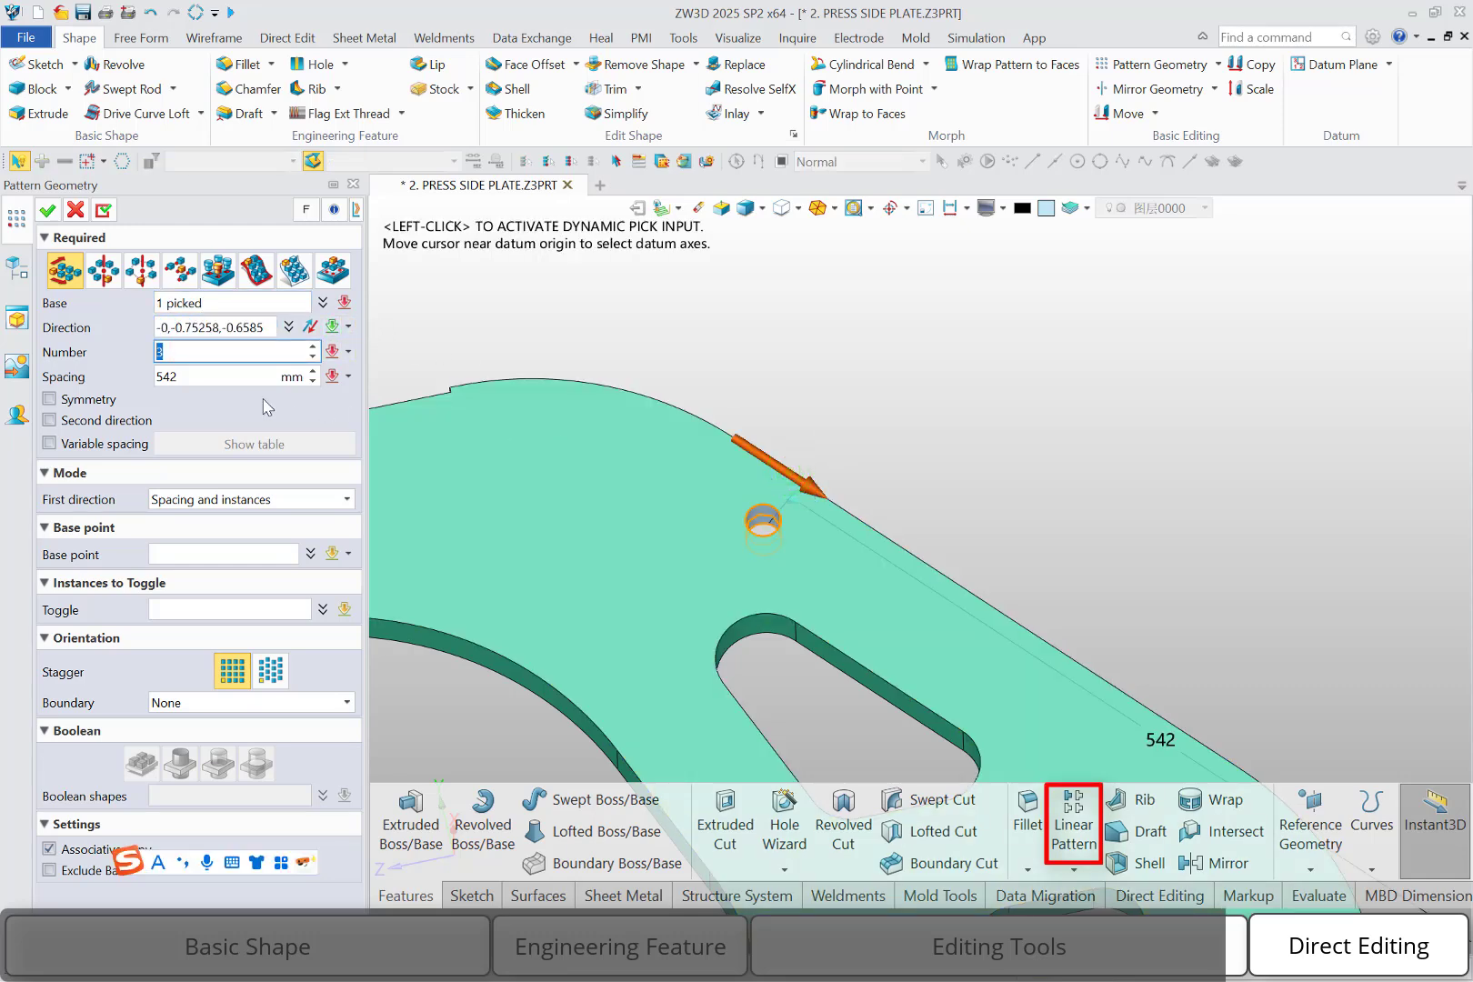
pyautogui.click(196, 376)
pyautogui.write('30')
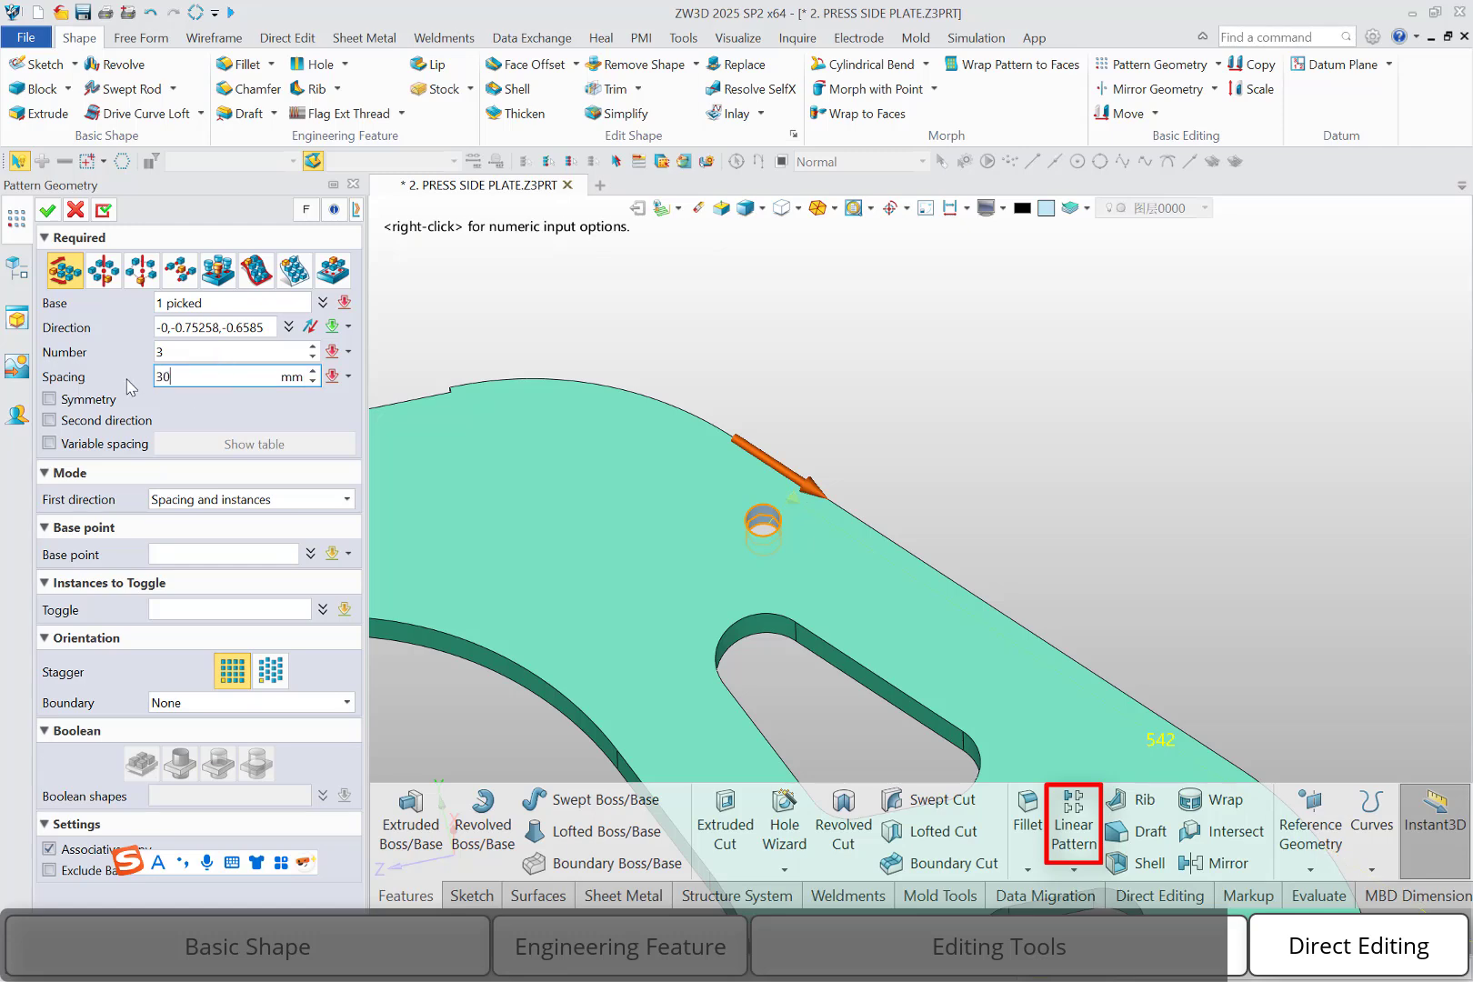
pyautogui.press('Return')
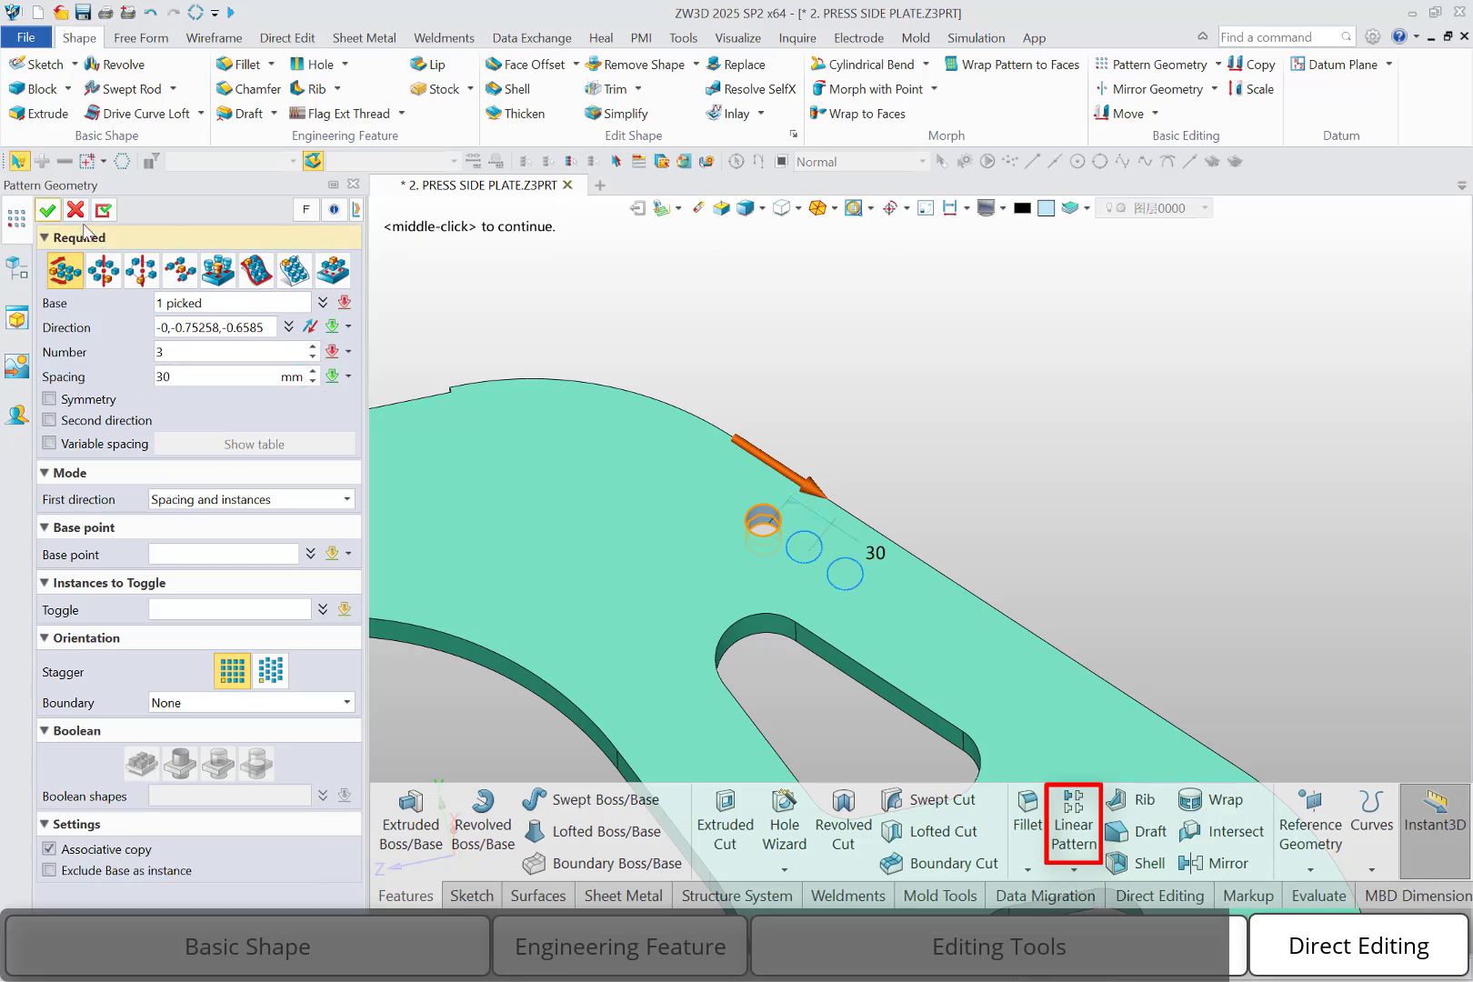
pyautogui.click(47, 210)
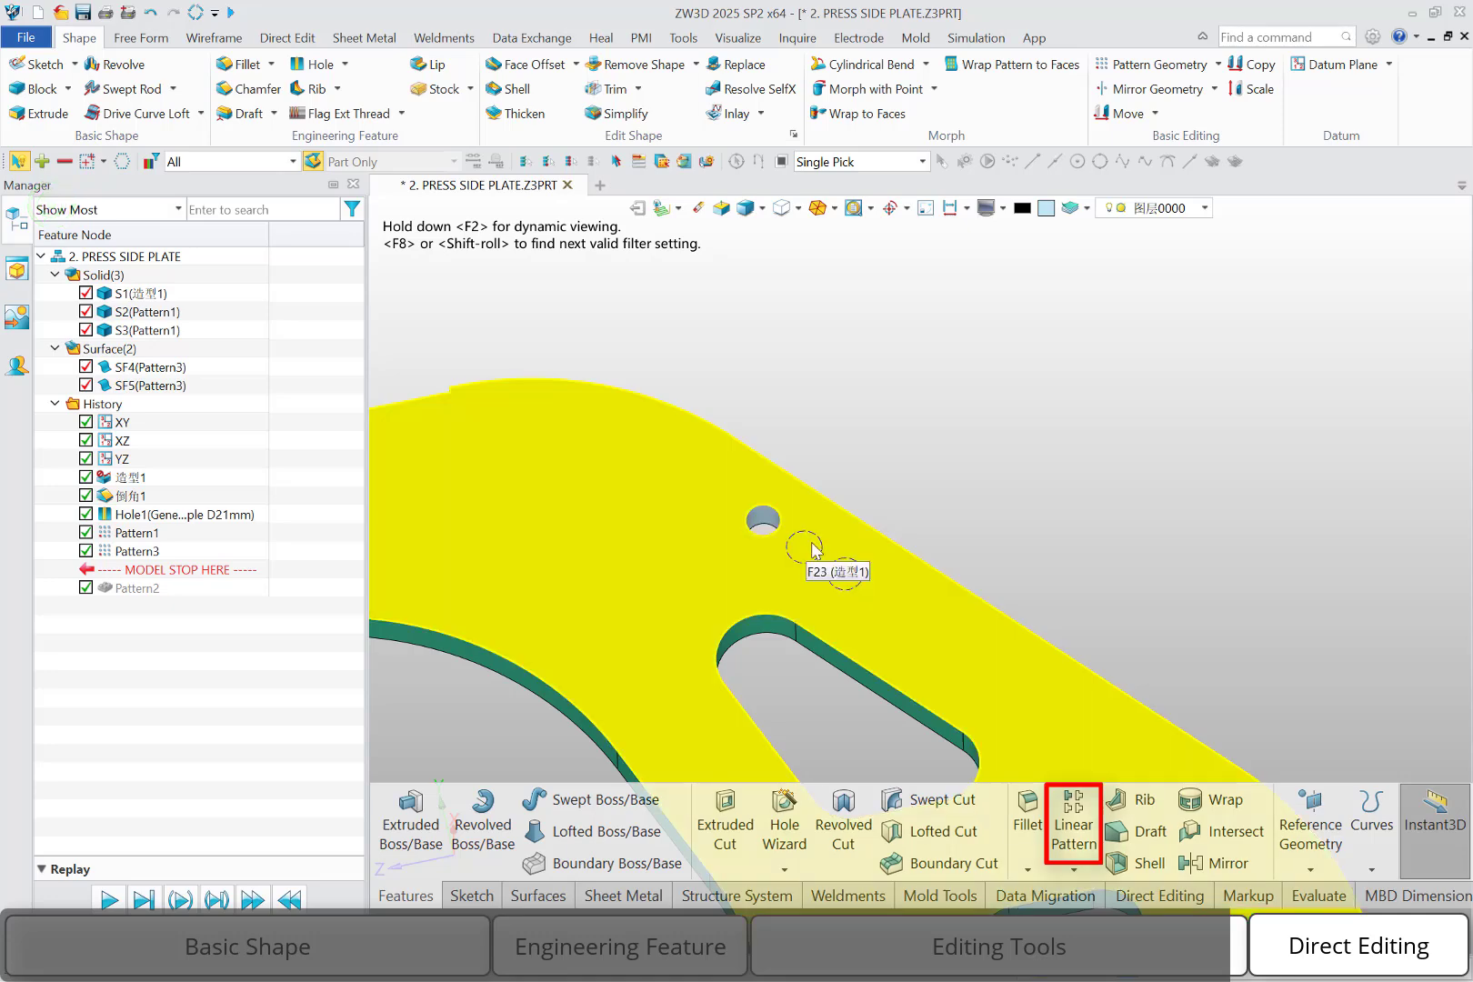
# Examine the two surface copies produced by the geometry pattern and the variants offered for the Mirror command
pyautogui.click(161, 364)
pyautogui.click(157, 388)
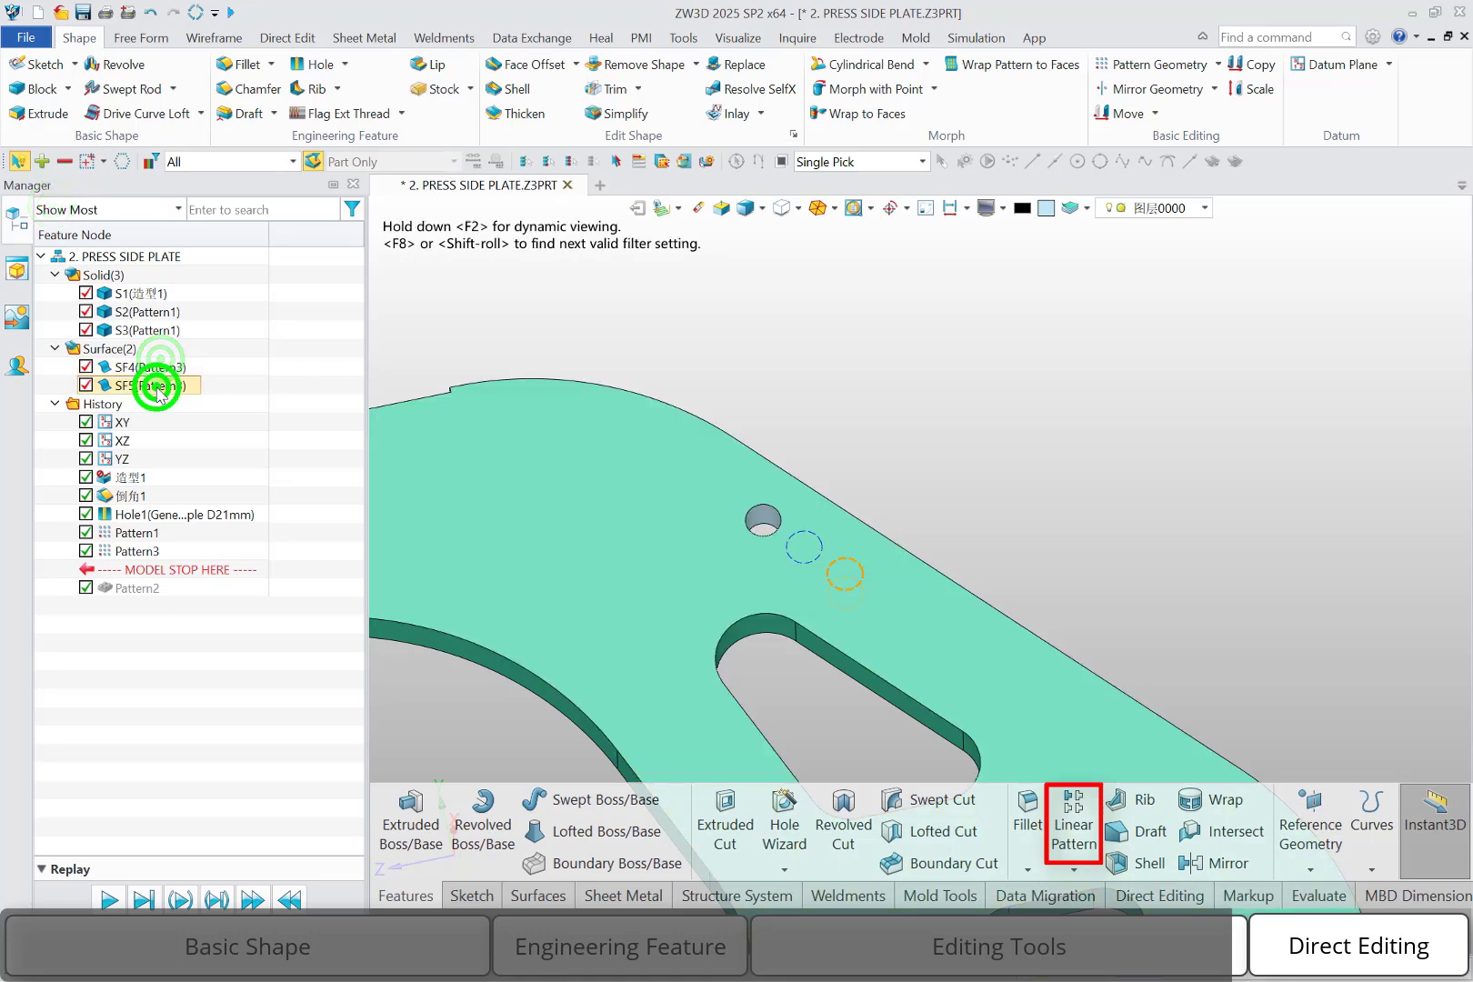
pyautogui.click(157, 371)
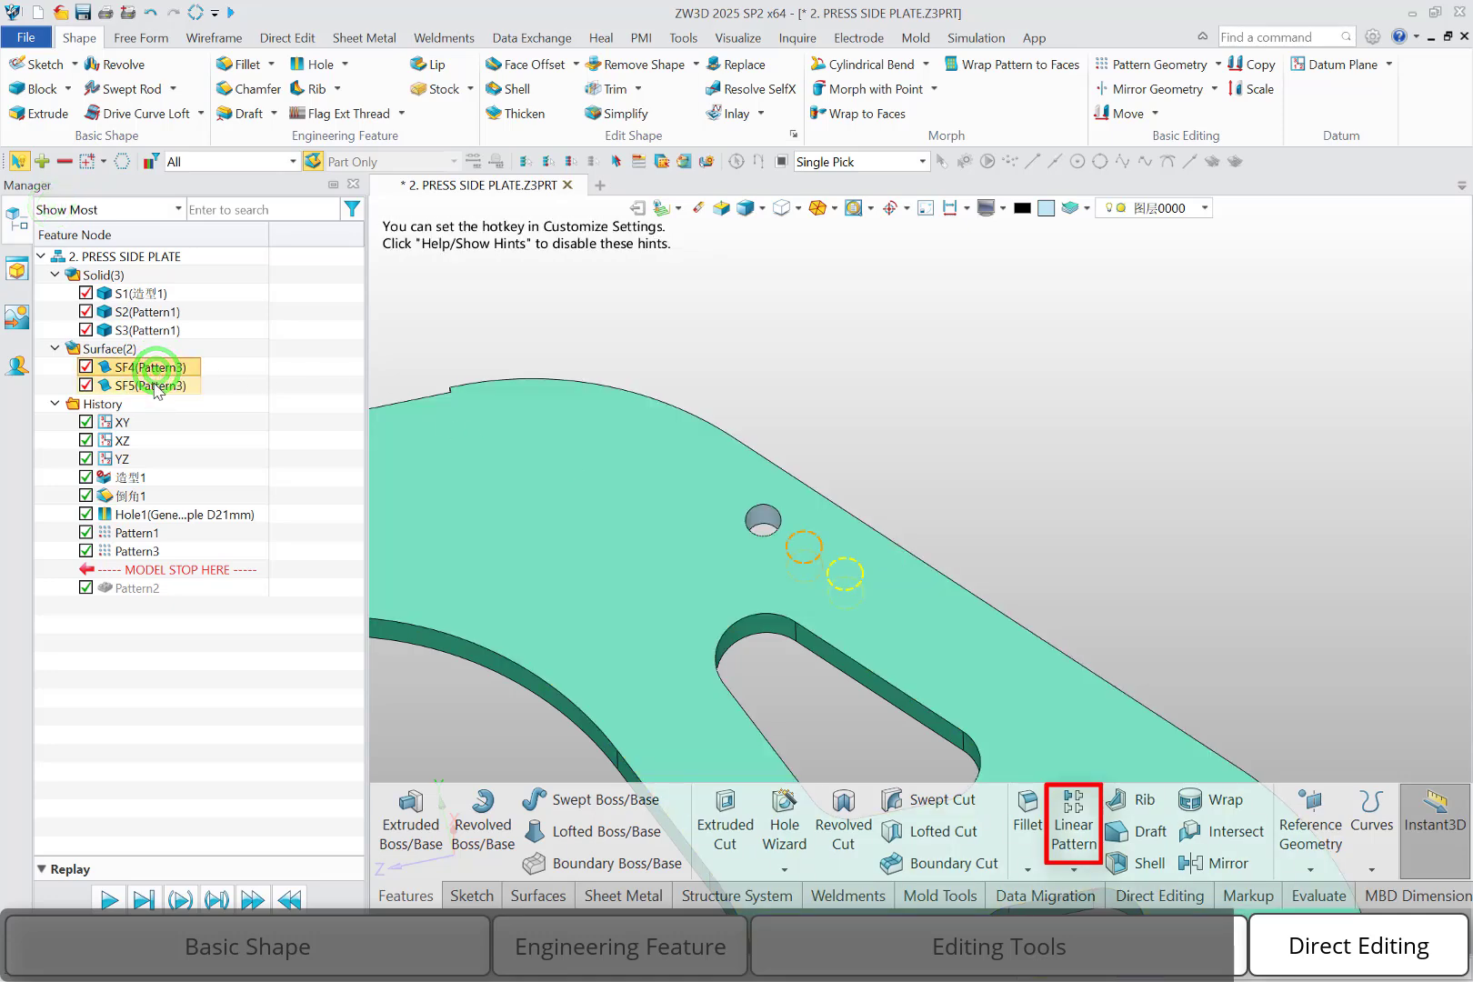
pyautogui.click(156, 386)
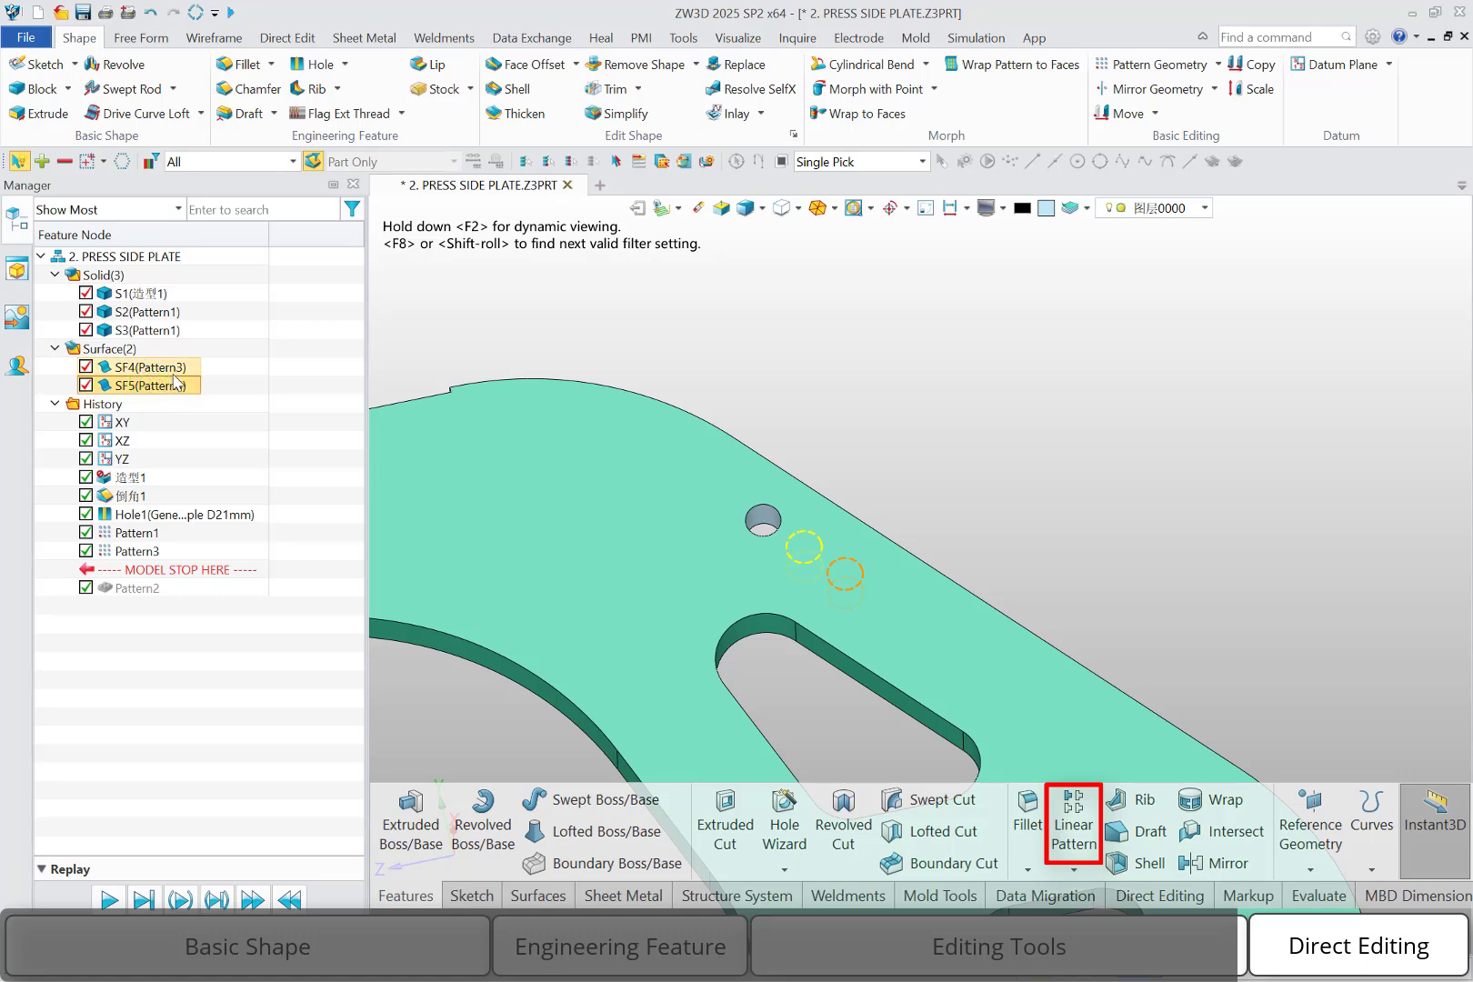
pyautogui.click(1128, 367)
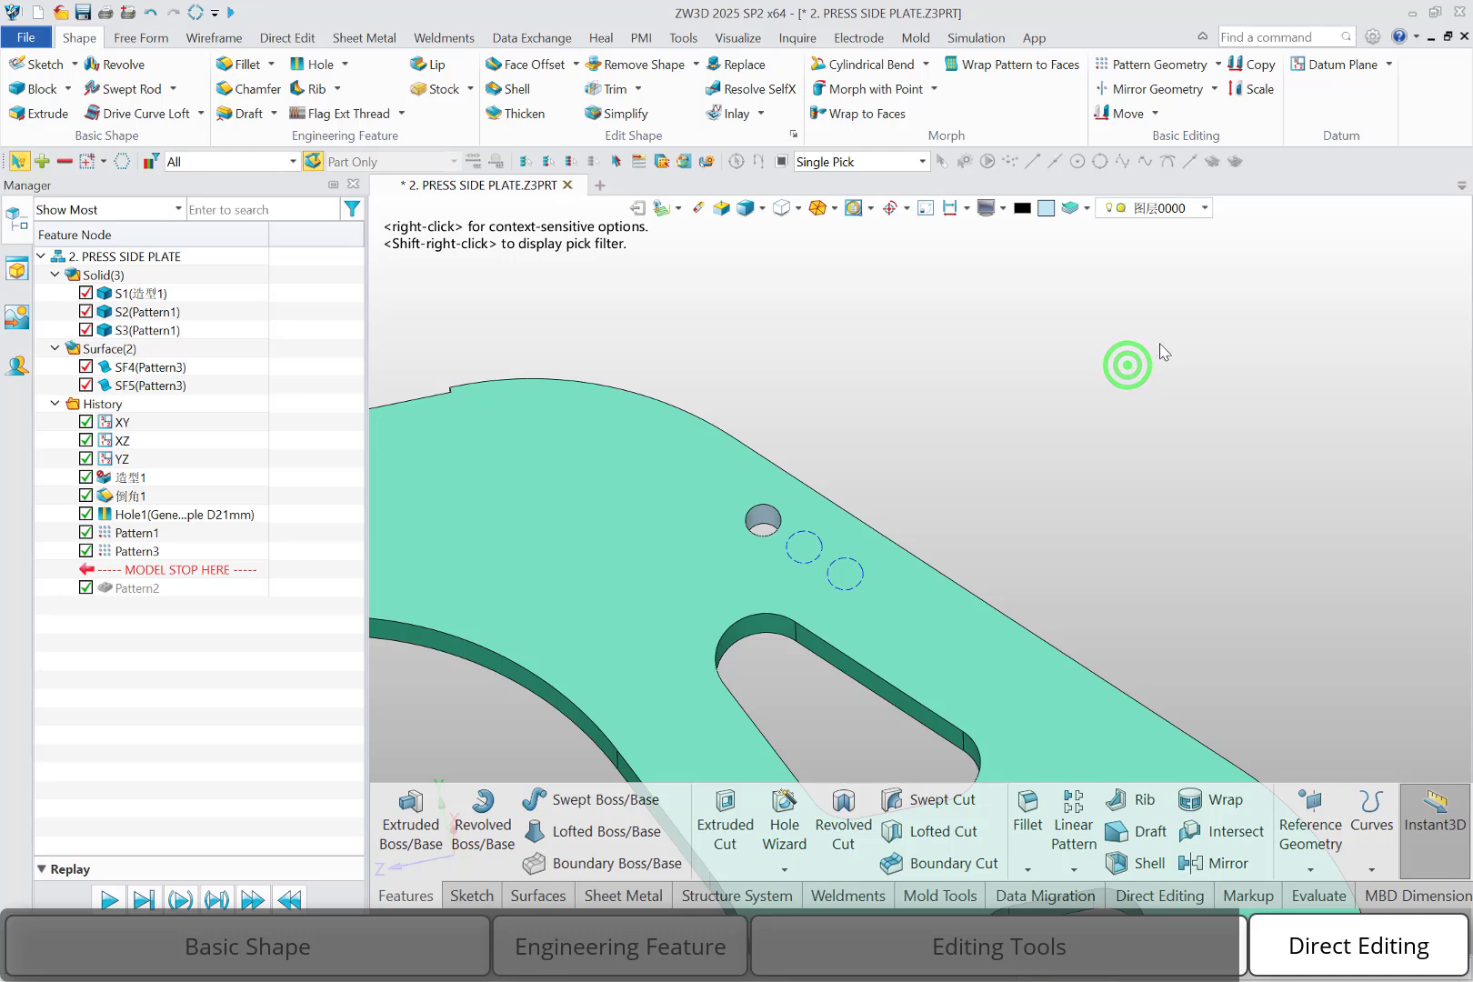
pyautogui.click(1215, 90)
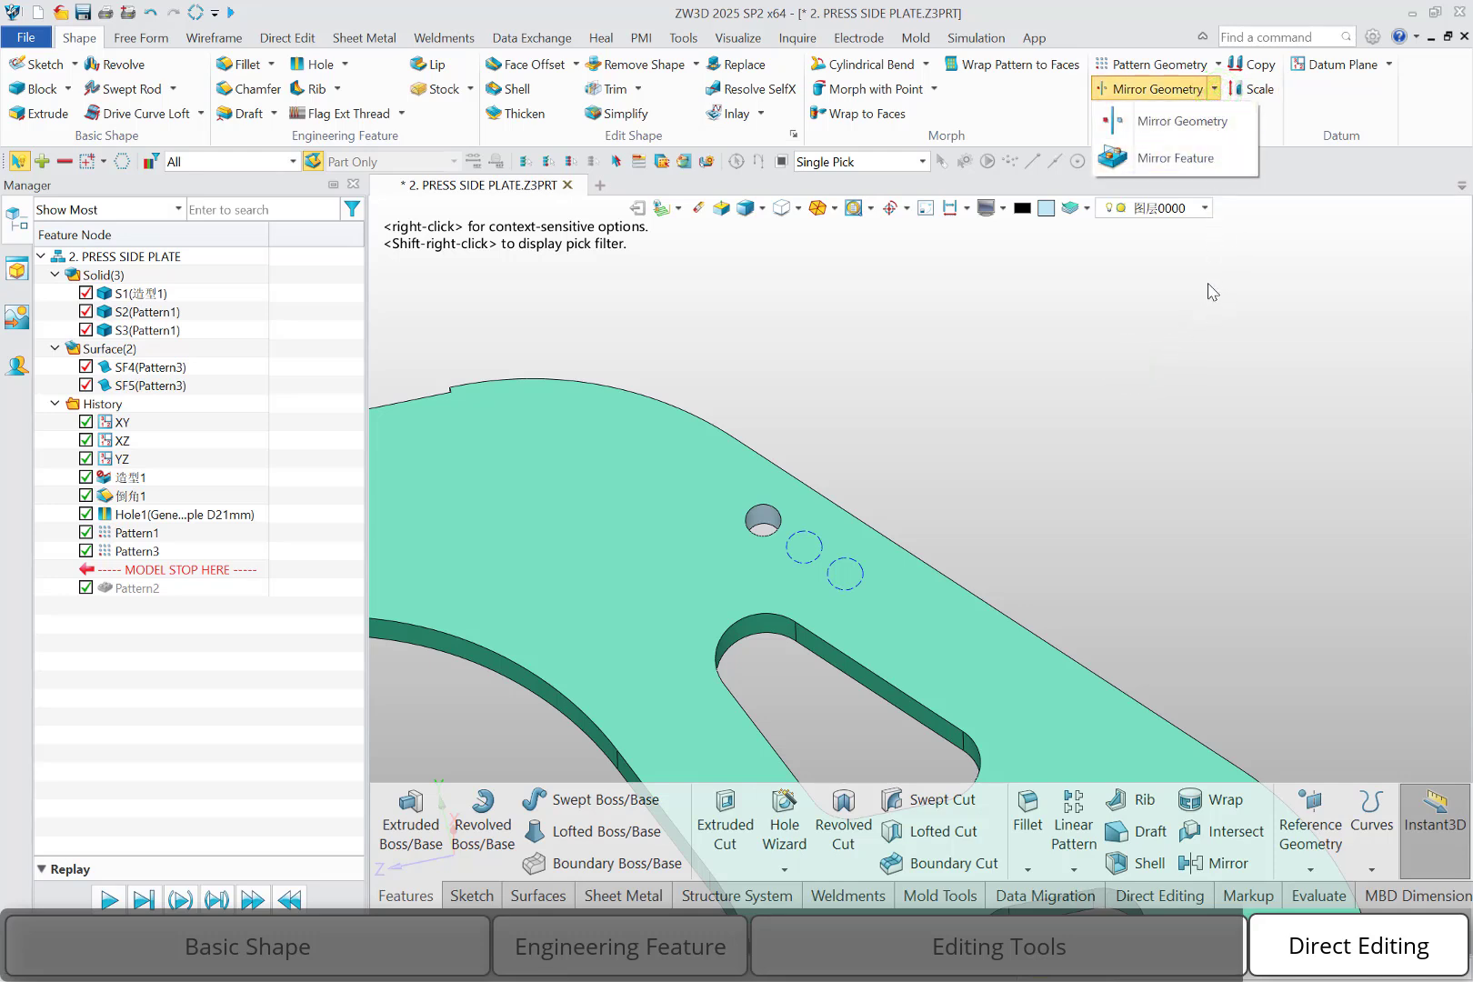
pyautogui.click(1181, 323)
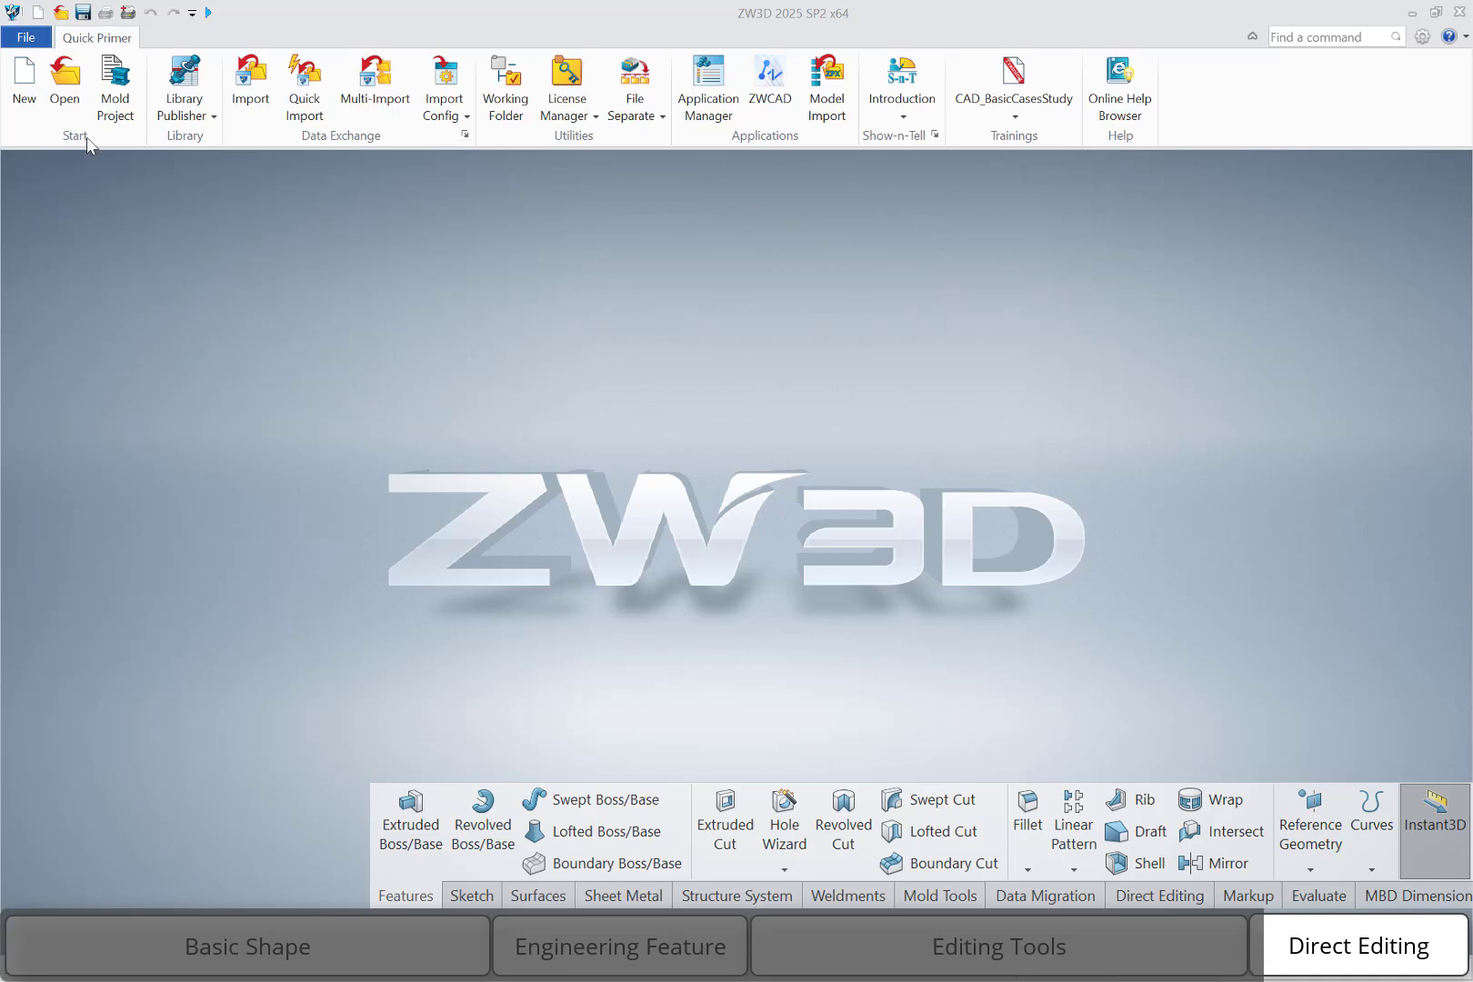
# Open Stevo-Direct Edit.stp from the Chapter 03 folder
pyautogui.click(63, 84)
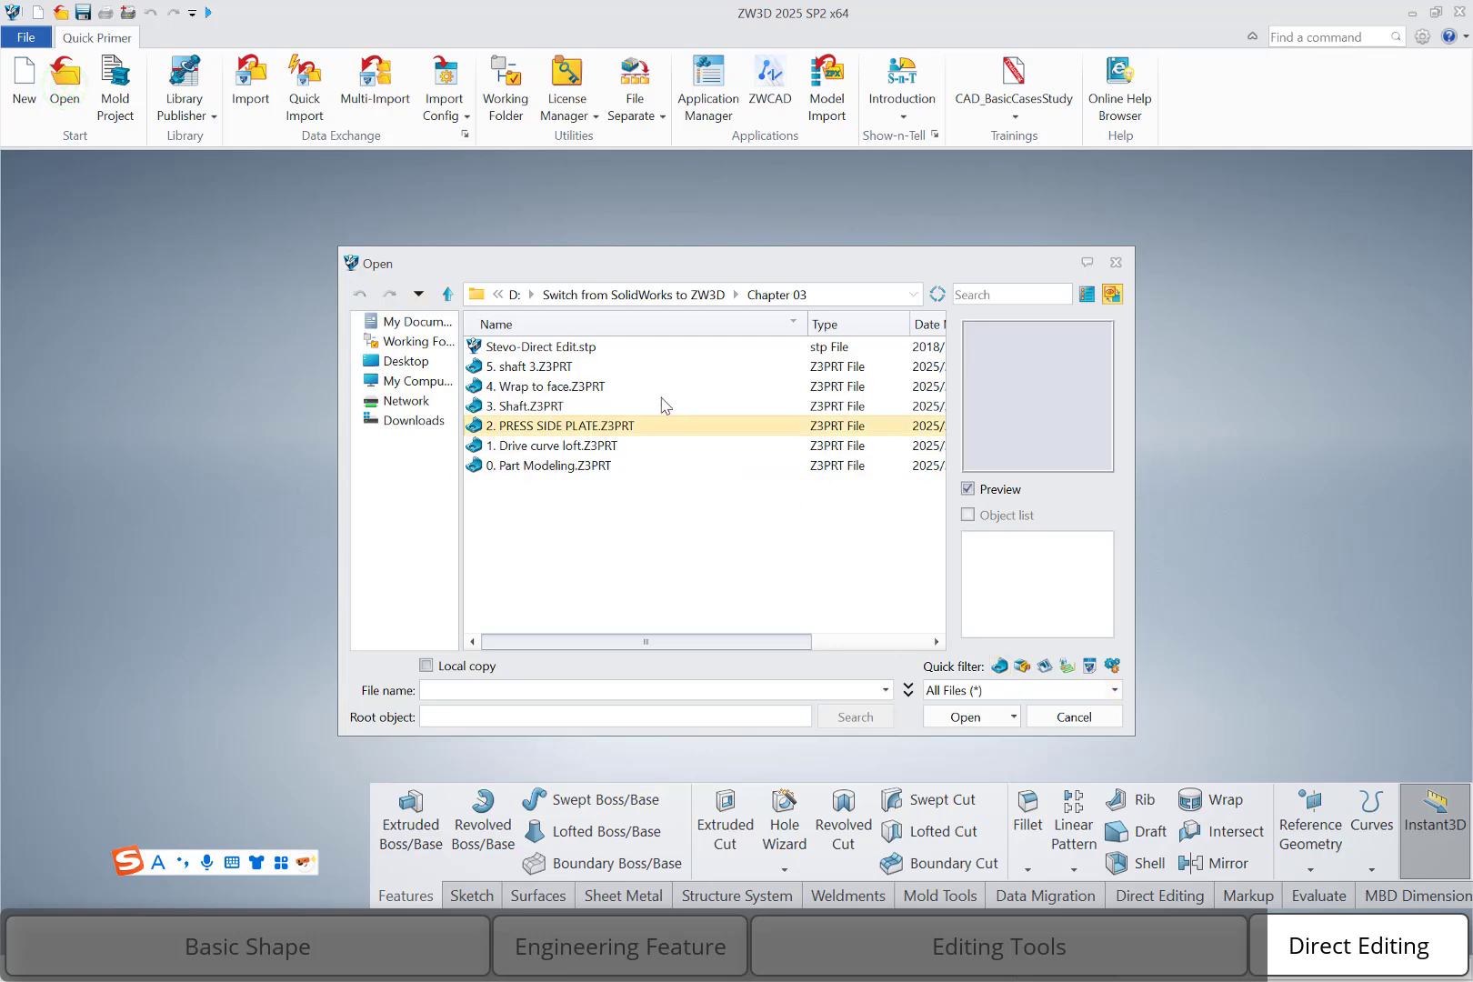
pyautogui.doubleClick(582, 347)
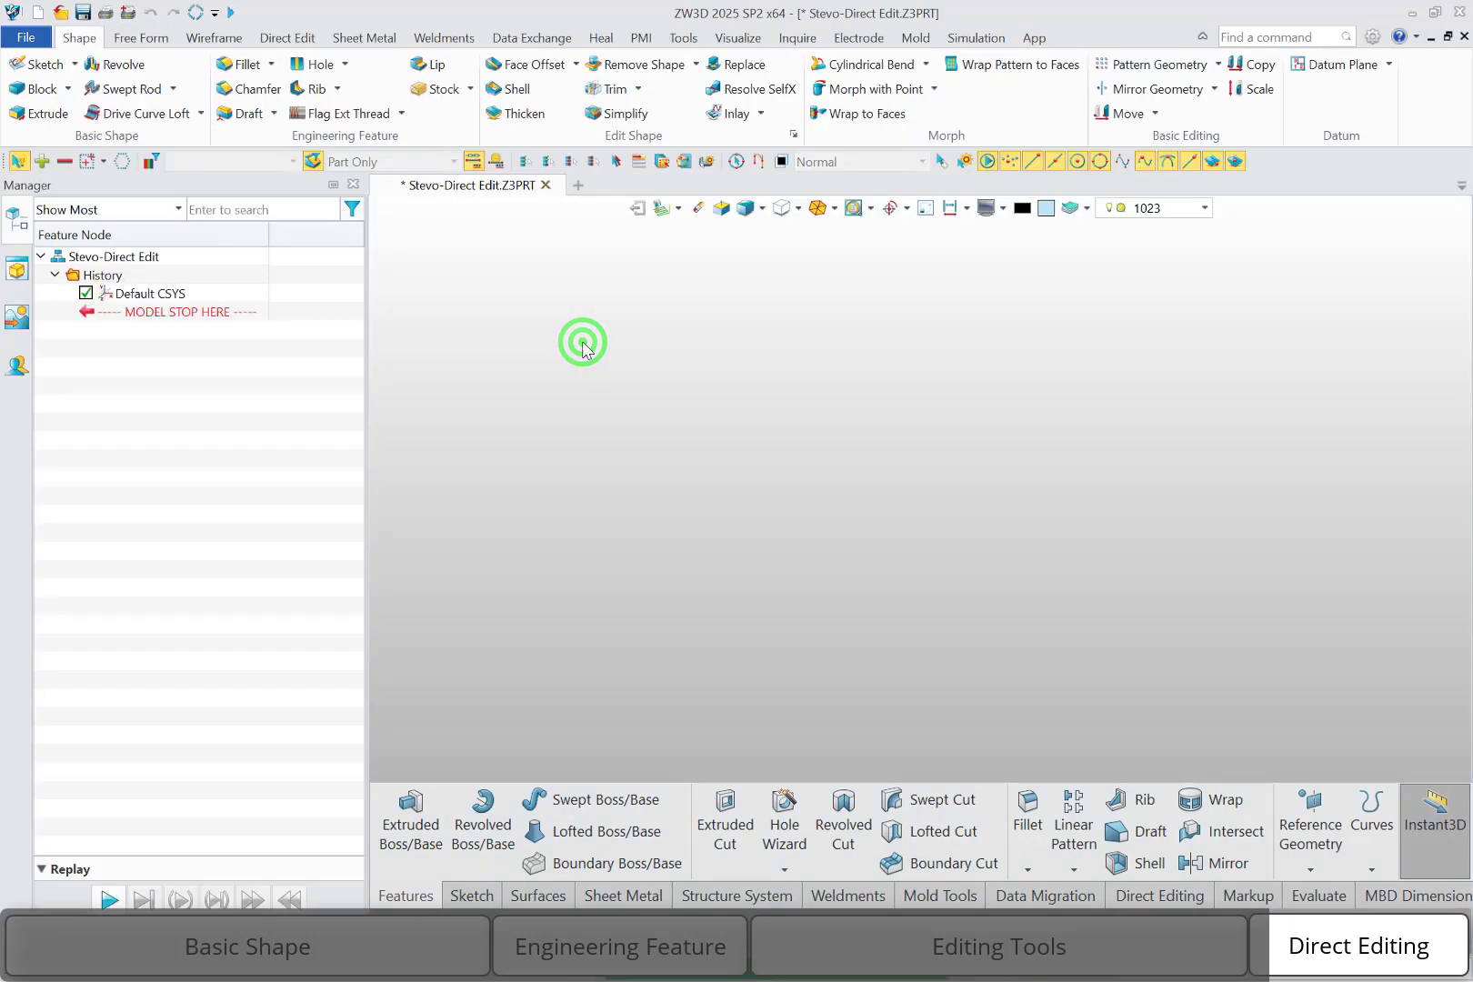
pyautogui.moveTo(583, 343); pyautogui.dragTo(564, 406, button='right')
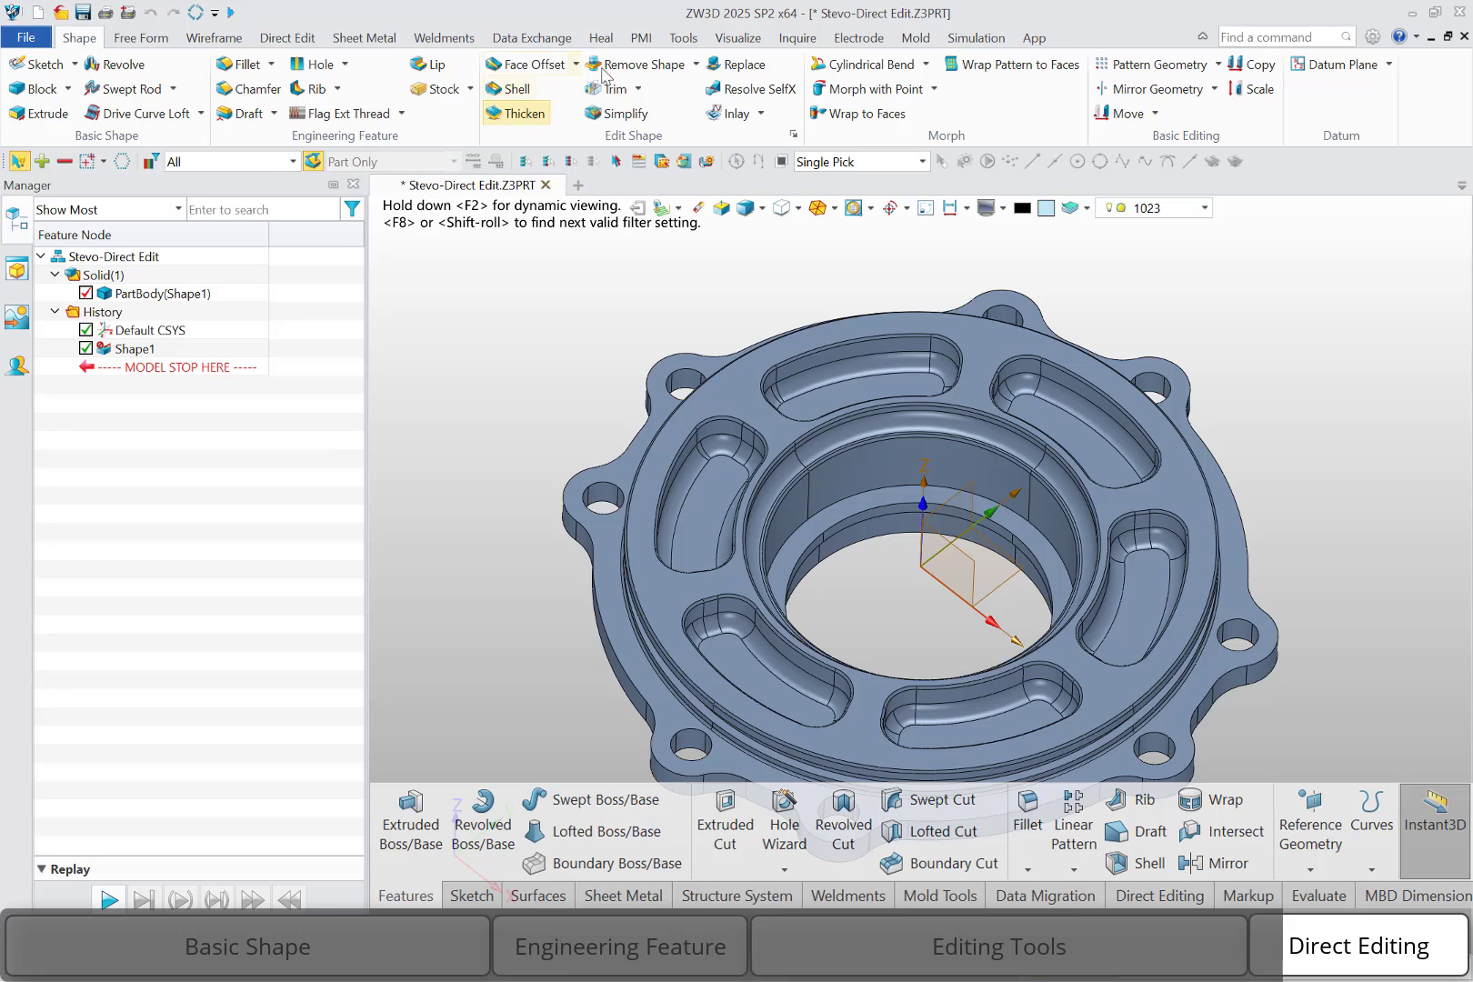
# Start an Extrude and sketch its profile on the flange as a circle of radius 55.5 mm centred on the origin
pyautogui.click(798, 39)
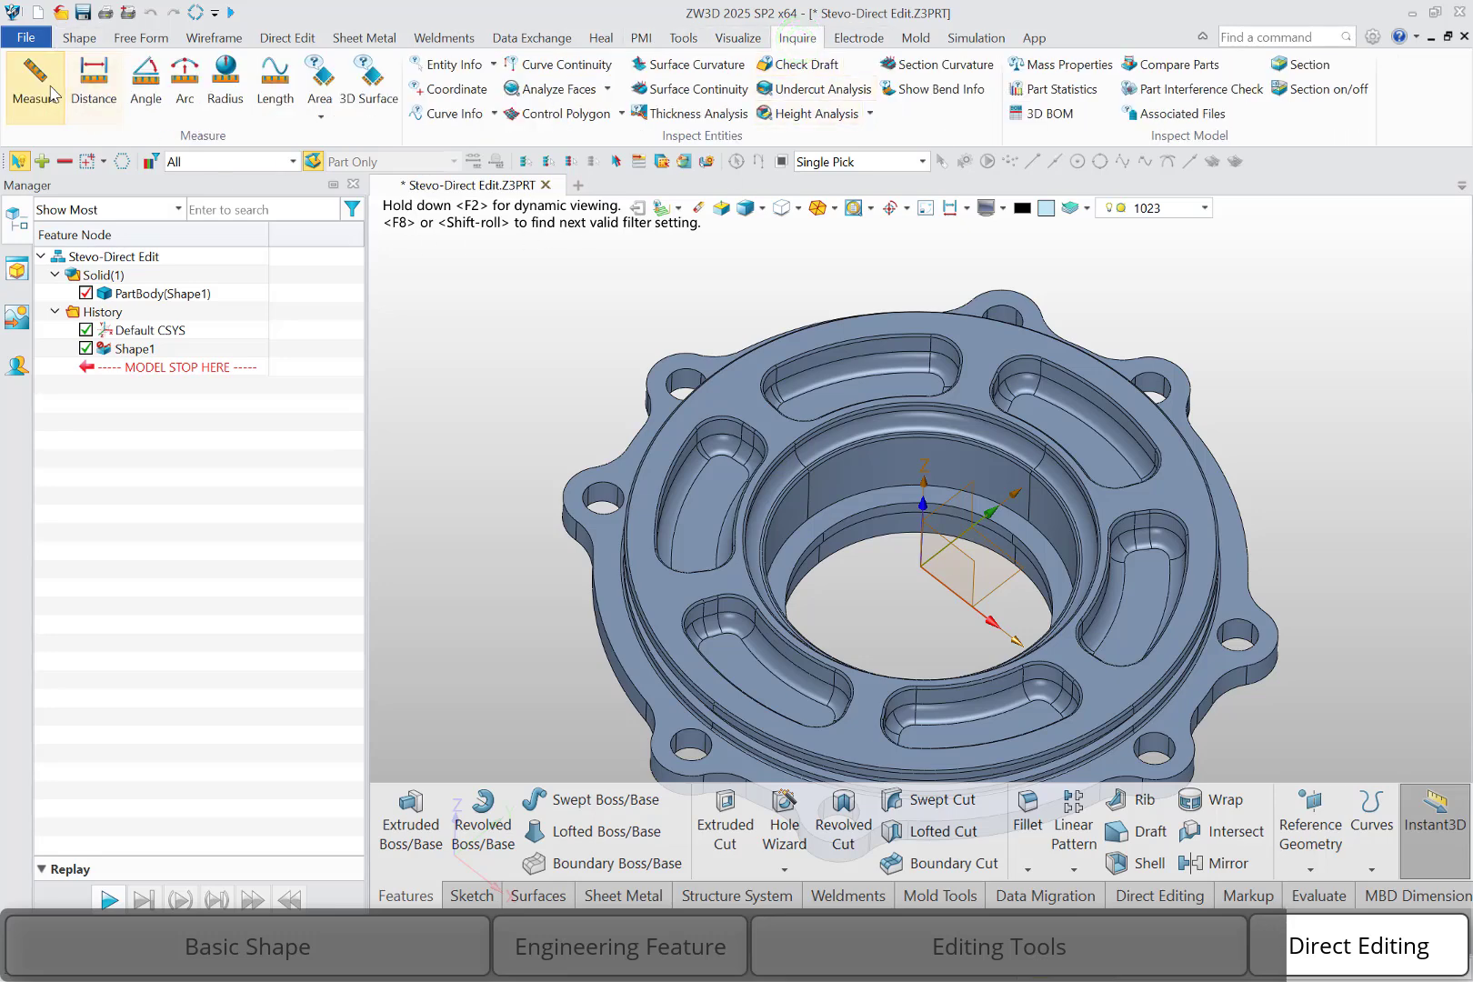
pyautogui.click(90, 37)
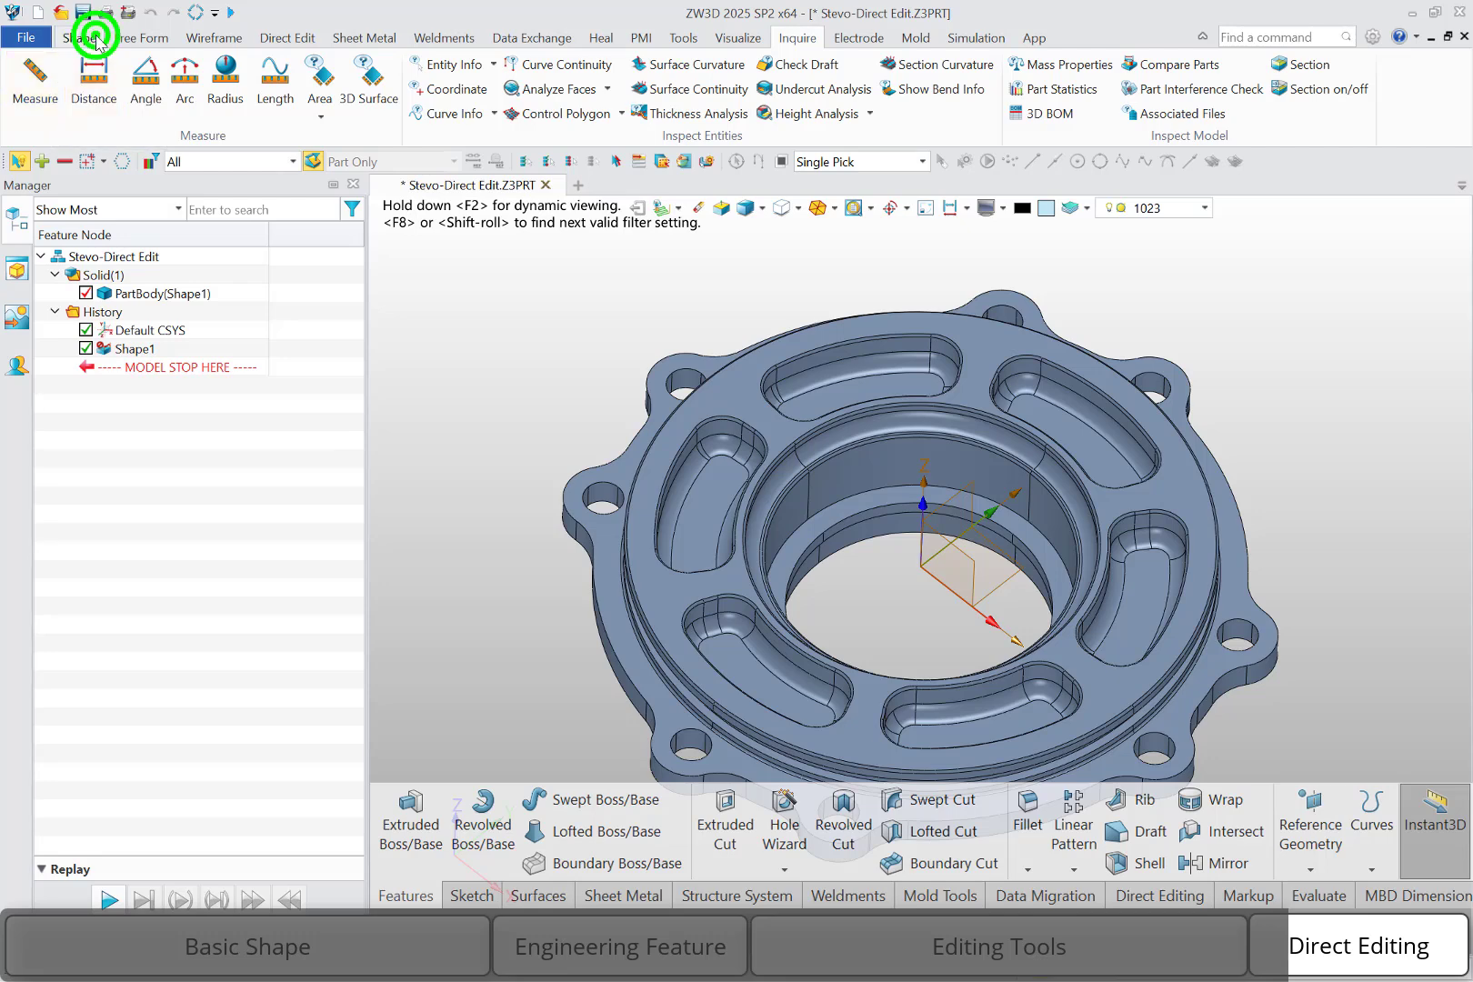
pyautogui.click(27, 113)
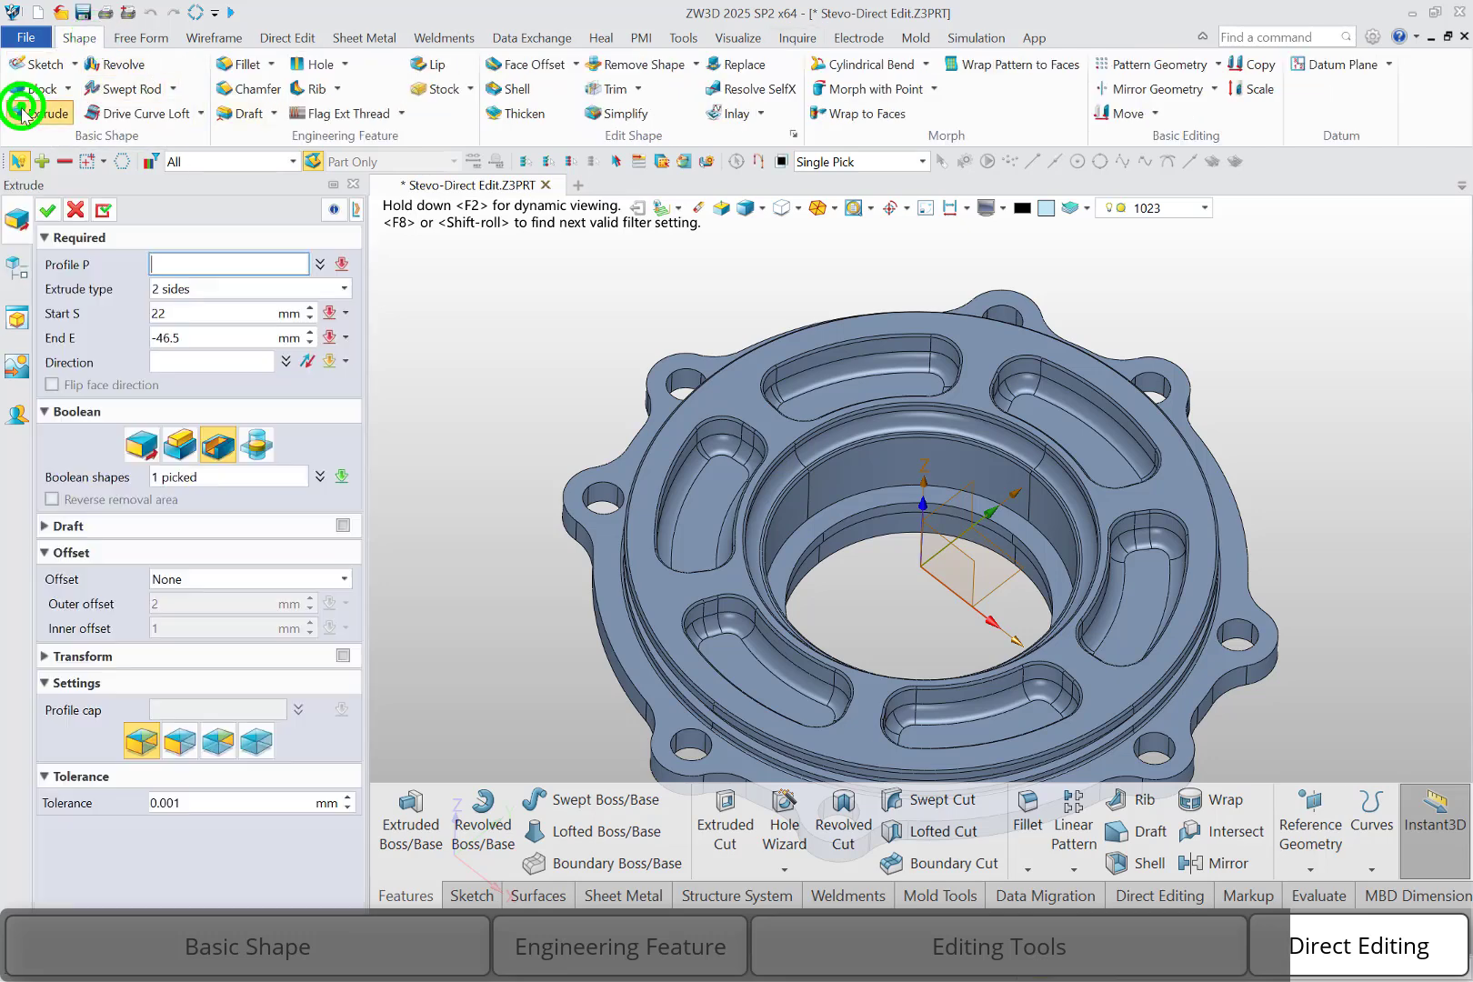
pyautogui.click(733, 405)
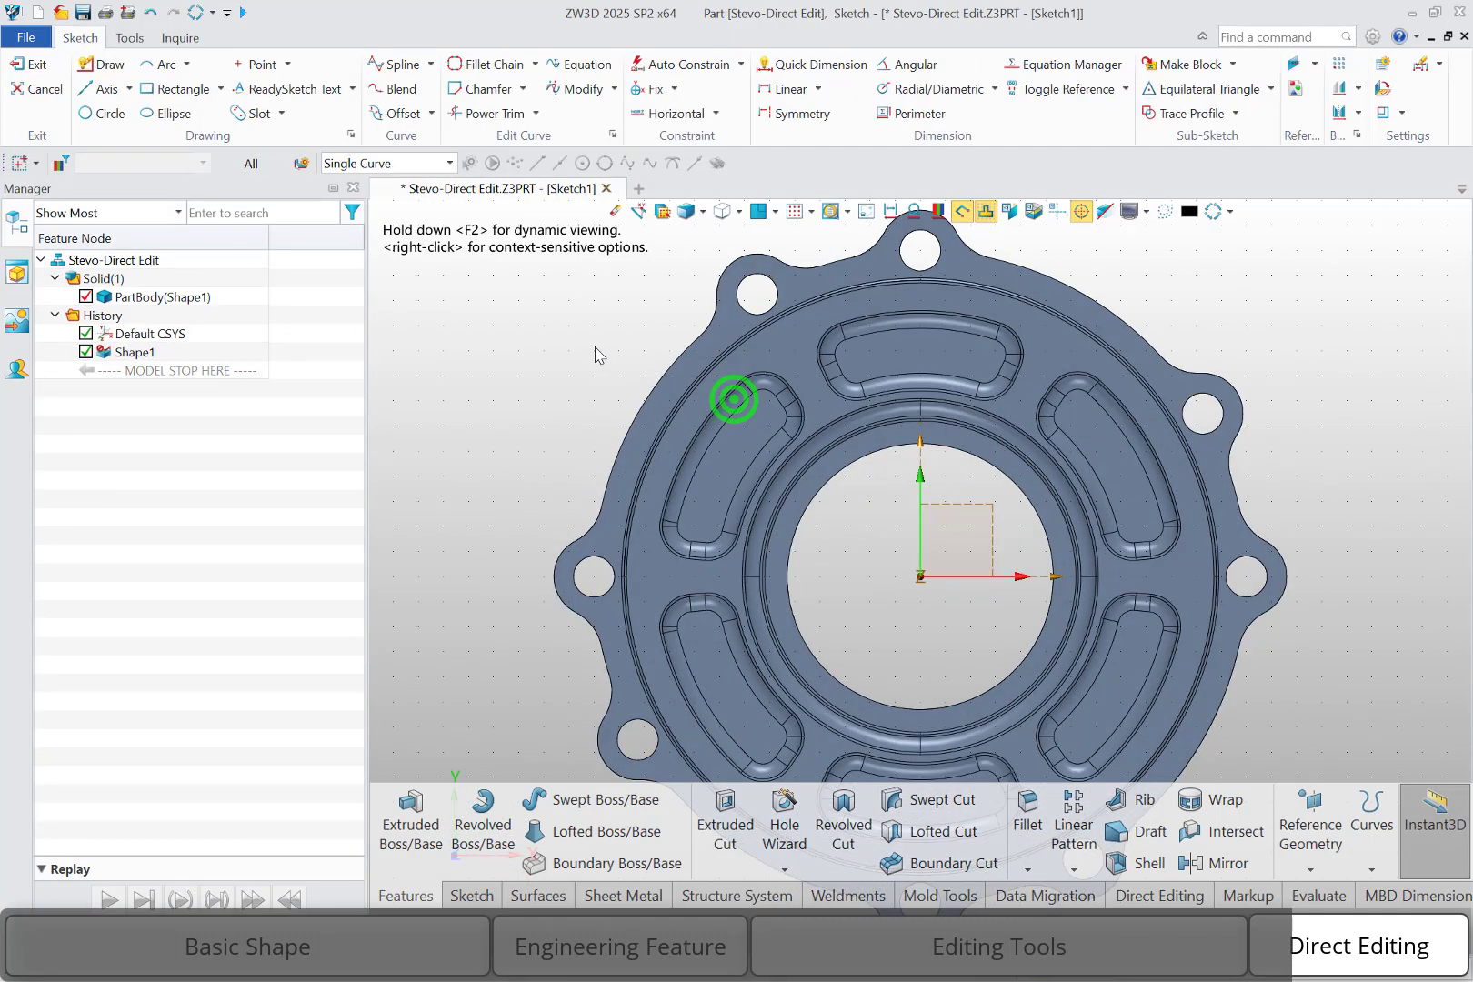
pyautogui.click(109, 113)
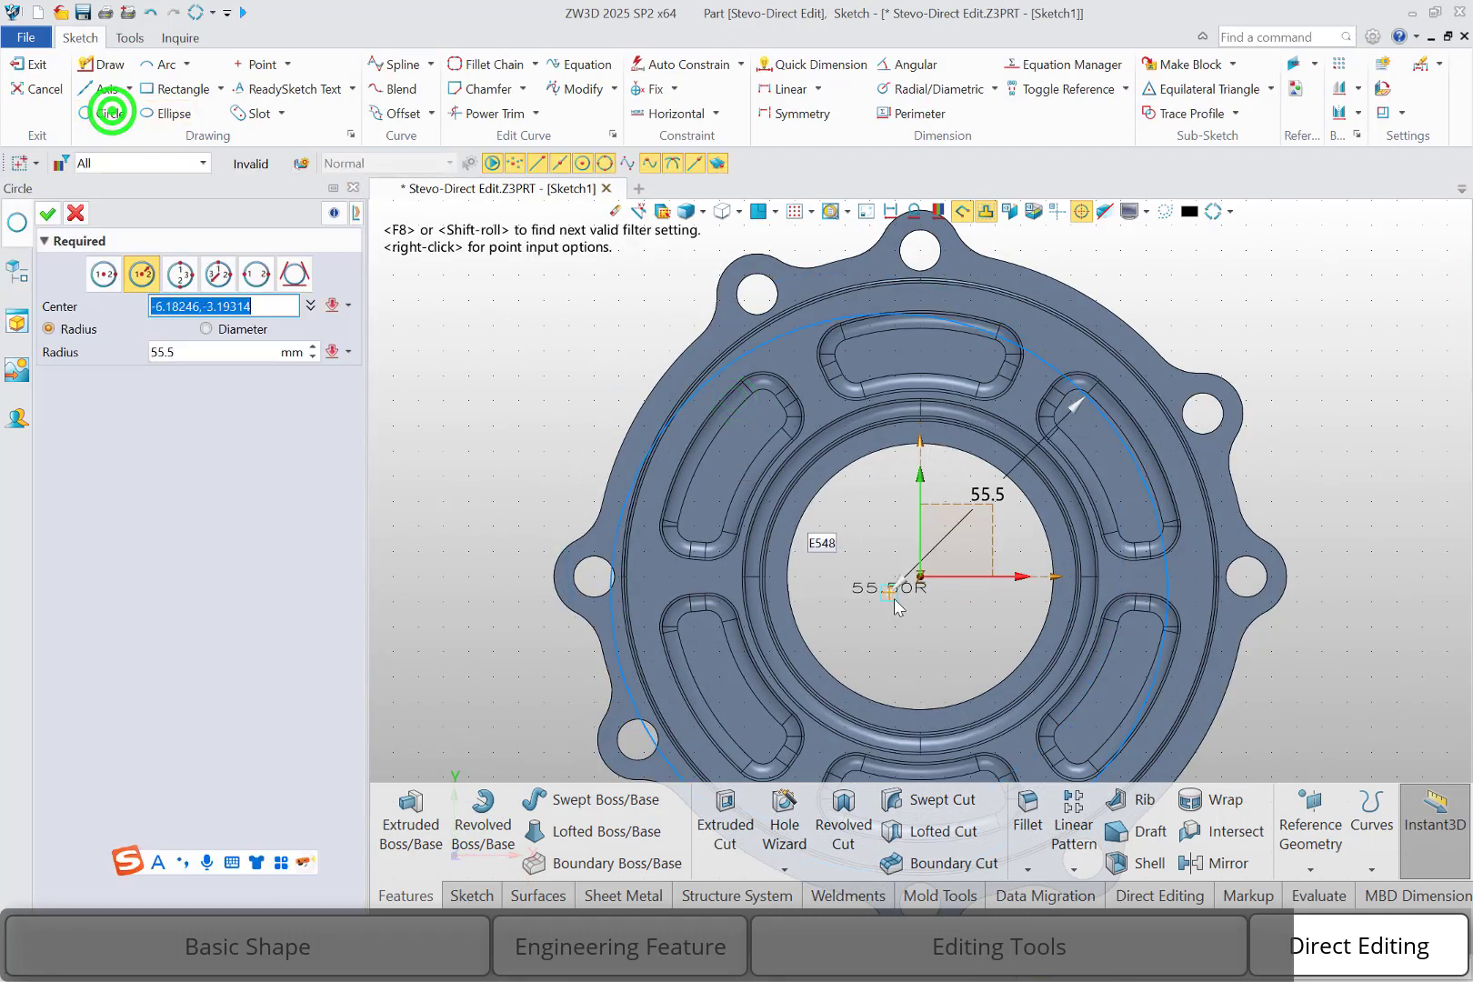
pyautogui.click(922, 577)
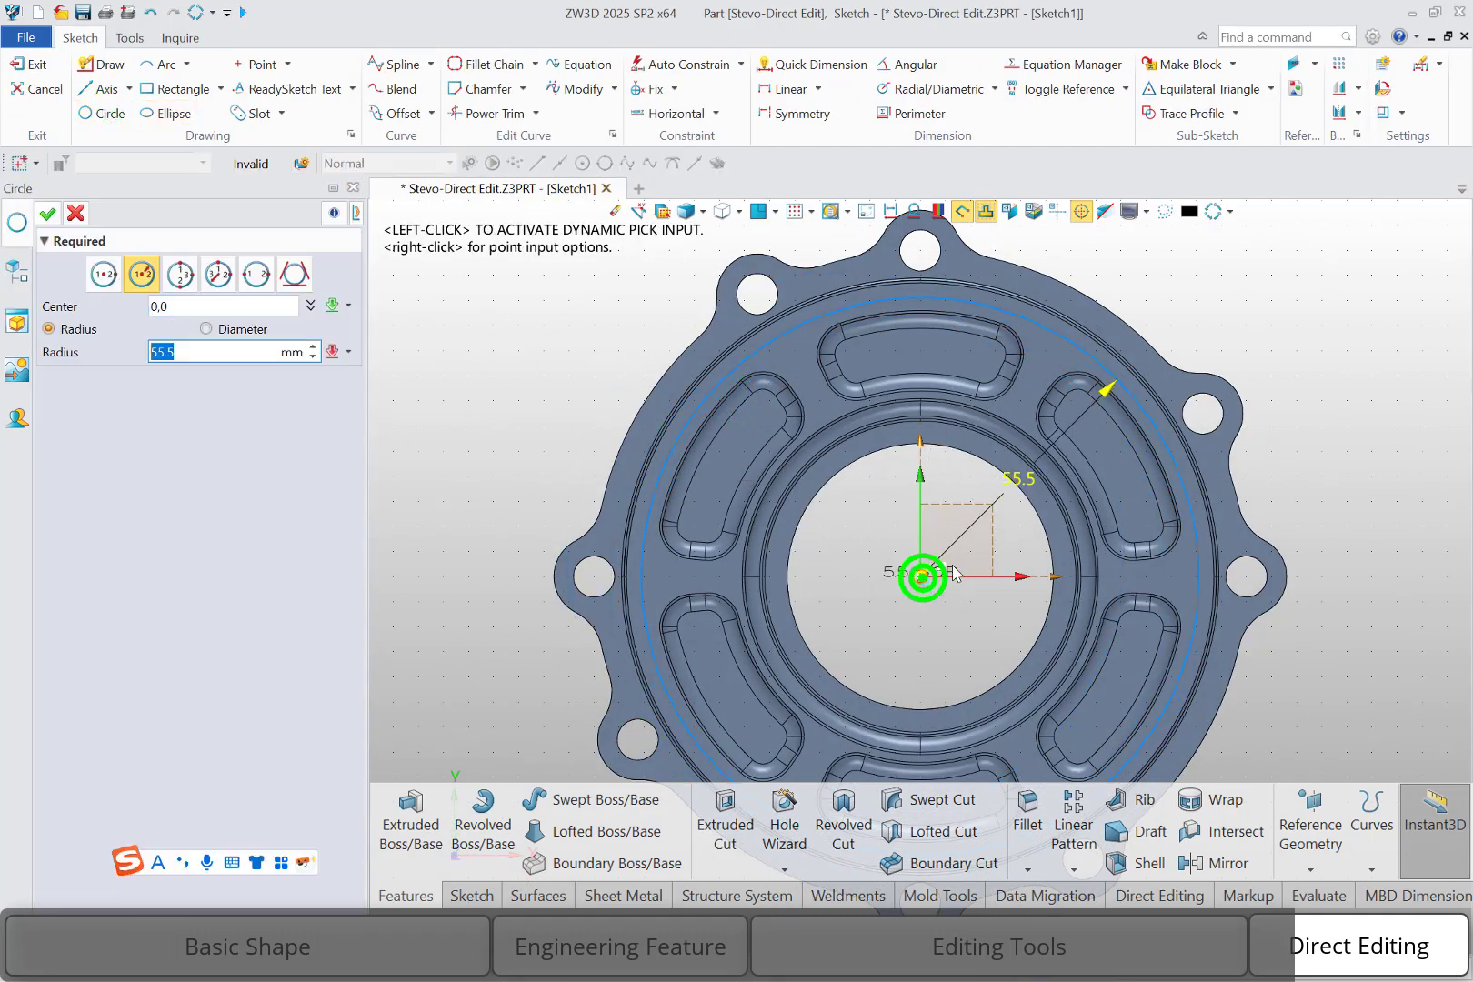
pyautogui.click(48, 213)
# Finish the sketch and cut the circle through the flange on two sides, from 22 mm to -46.5 mm
pyautogui.rightClick(382, 323)
pyautogui.click(589, 305)
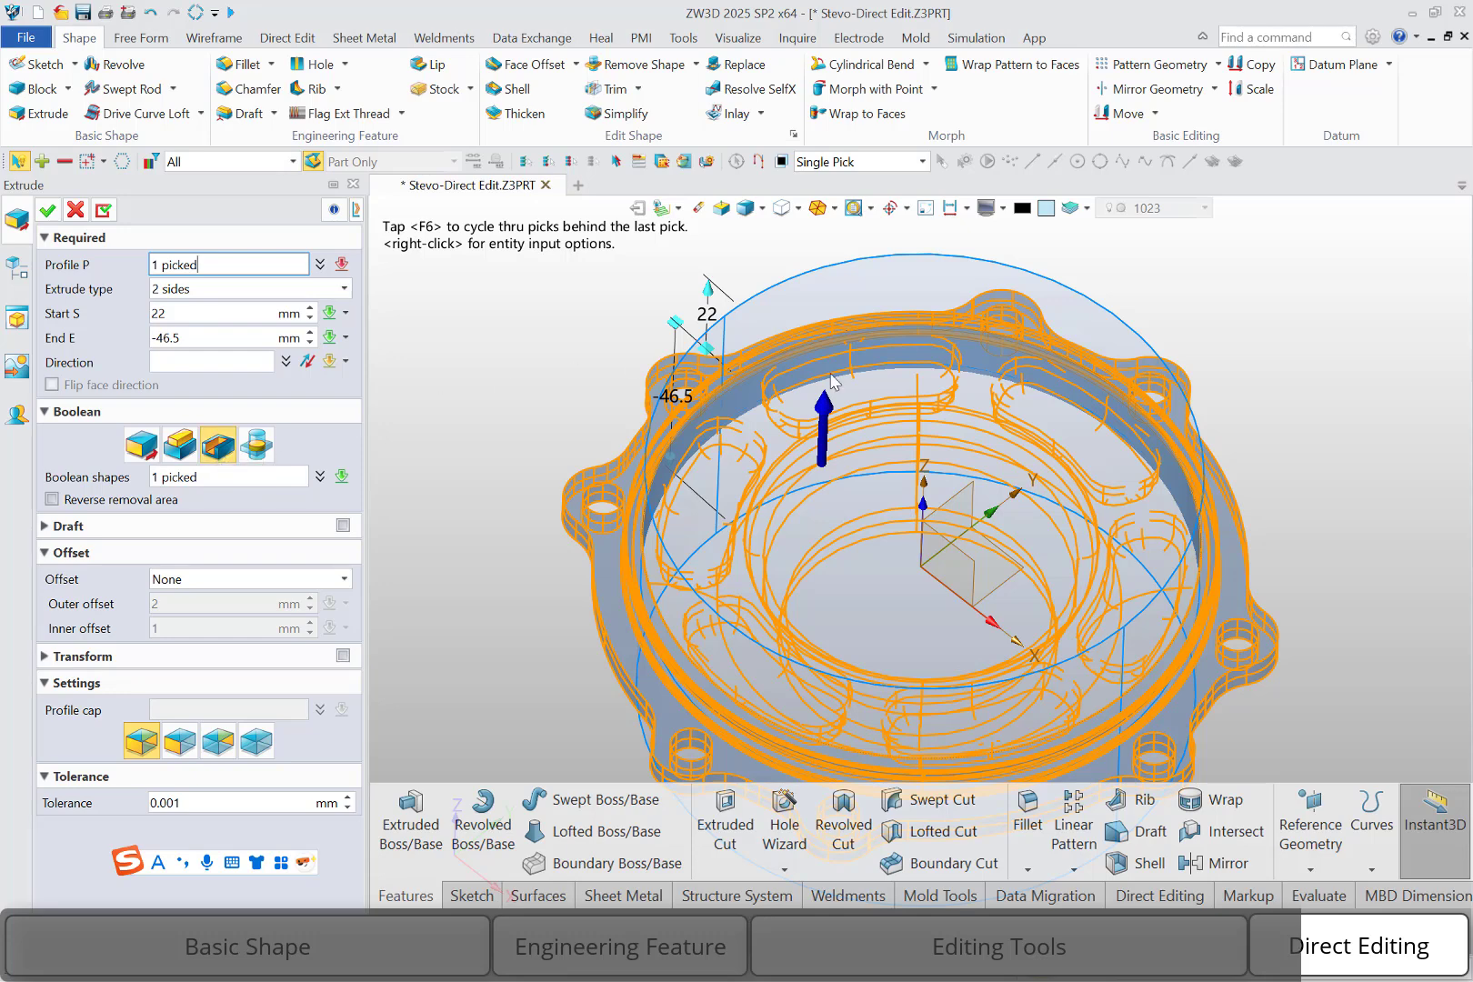
pyautogui.click(47, 210)
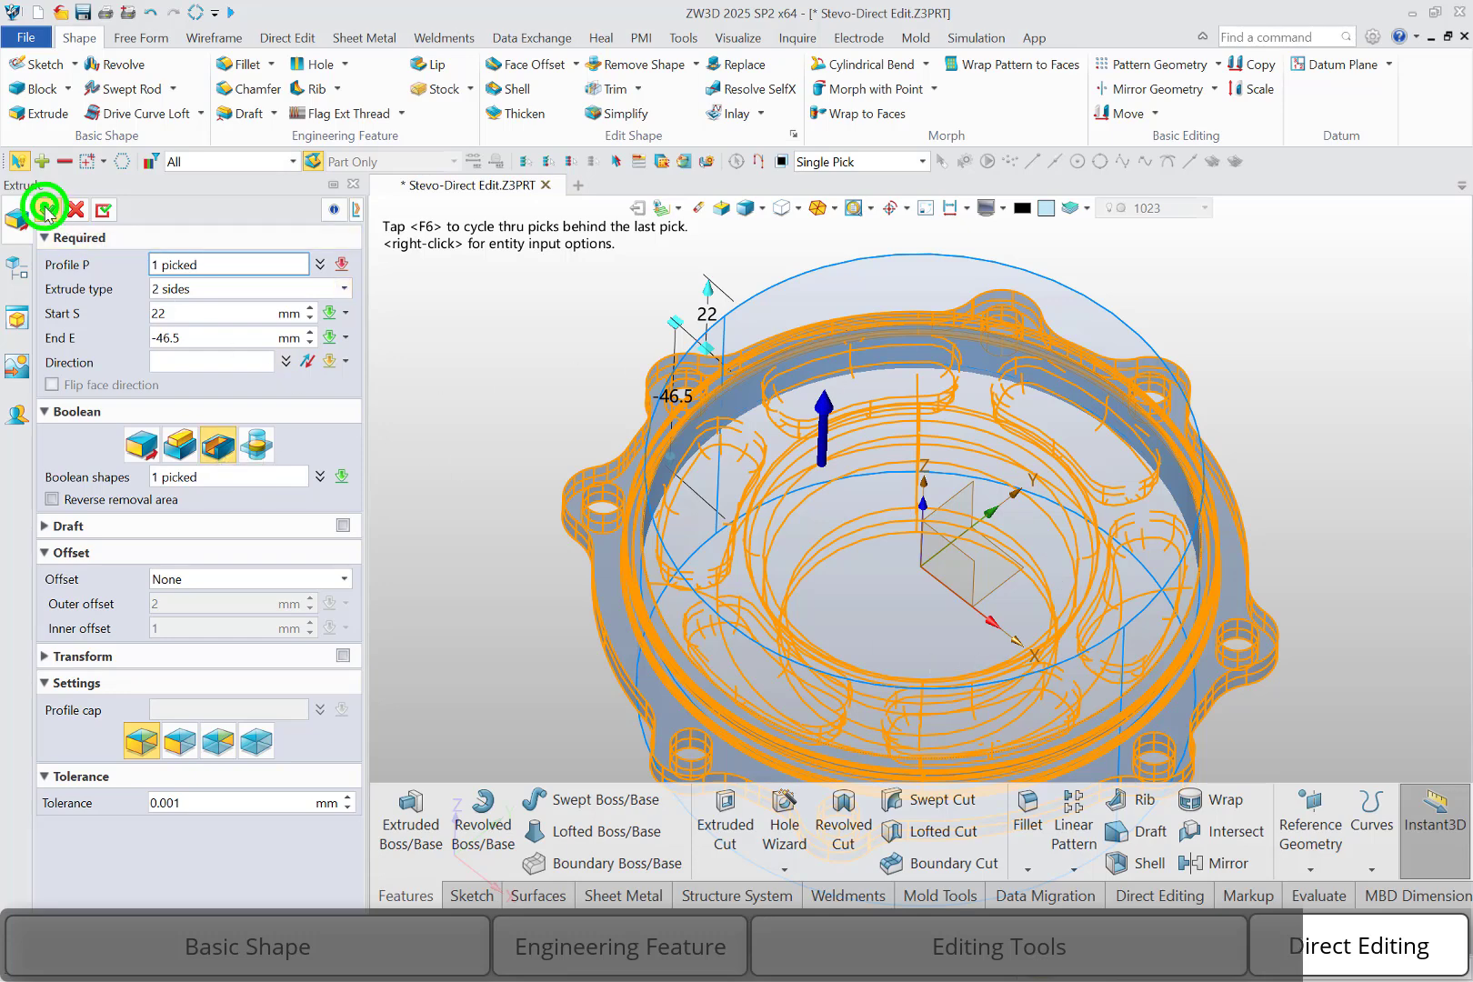
pyautogui.moveTo(493, 440)
pyautogui.mouseDown(button='right')
pyautogui.moveTo(493, 319)
pyautogui.moveTo(500, 451)
pyautogui.mouseUp(button='right')
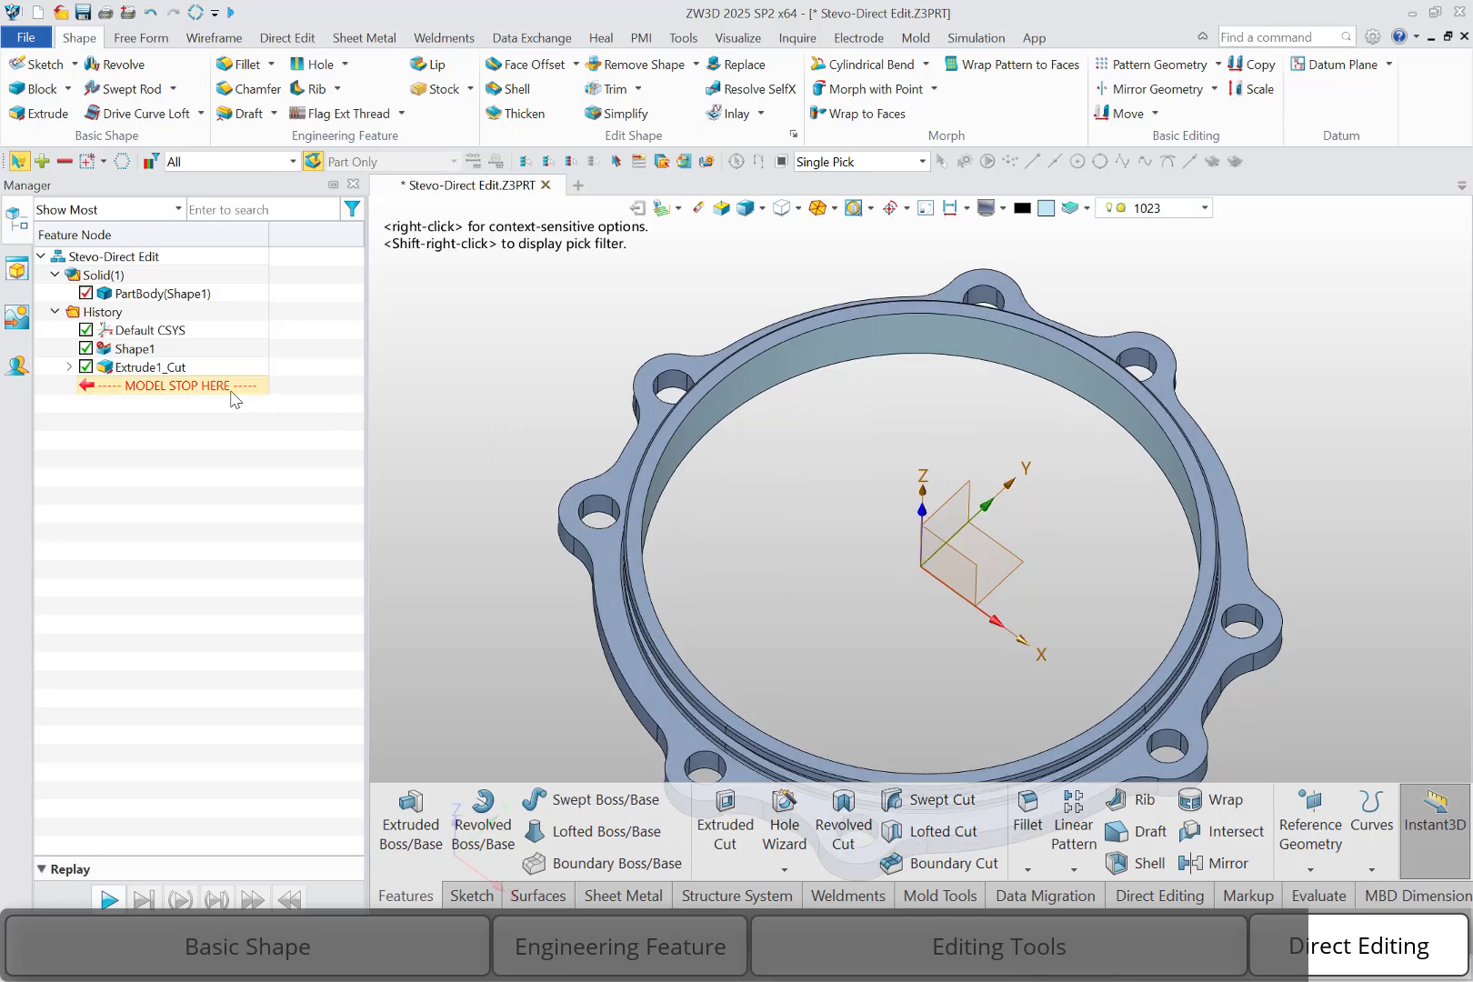
# Roll the history back to before the extruded cut and remove all faces of the +Y side pocket with Simplify
pyautogui.moveTo(227, 387); pyautogui.dragTo(229, 366)
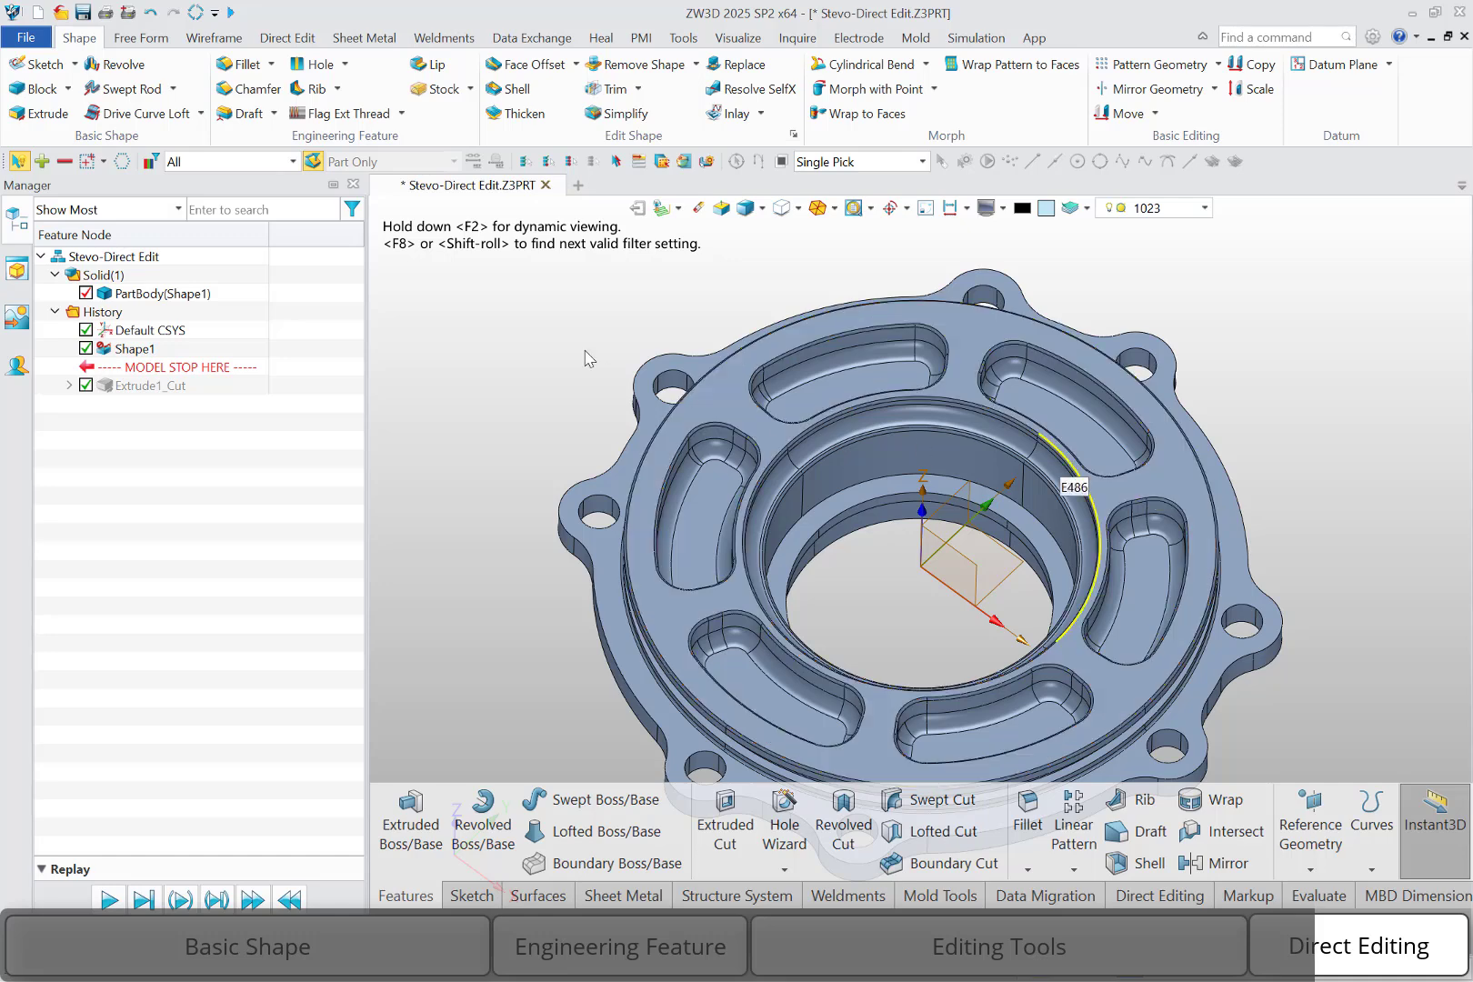
pyautogui.click(291, 37)
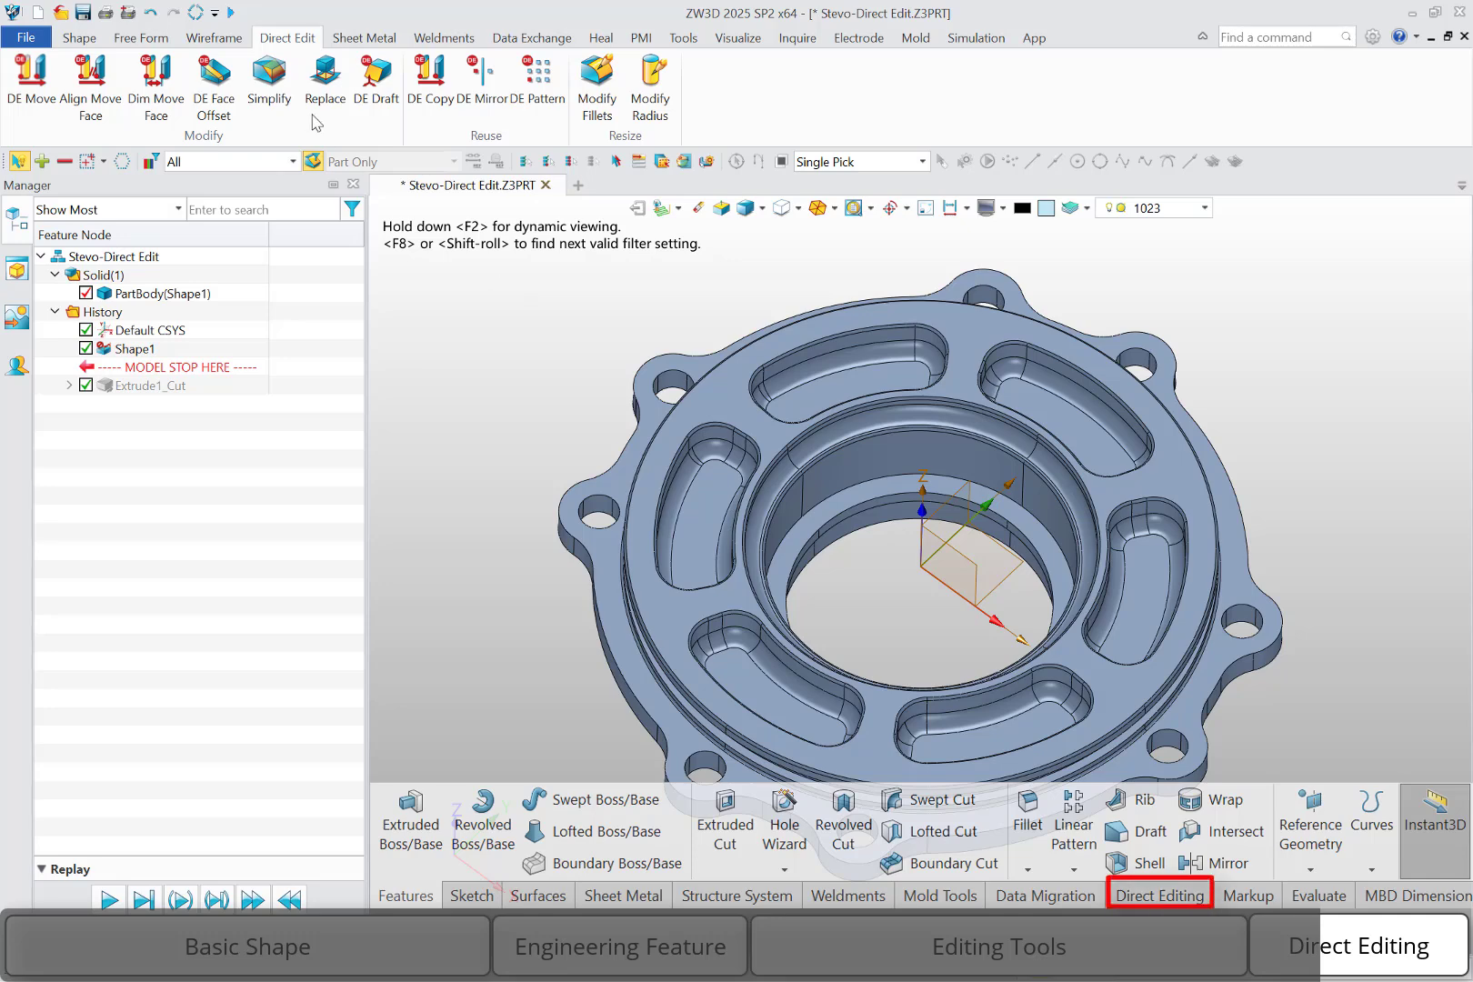
pyautogui.click(269, 87)
pyautogui.click(1142, 290)
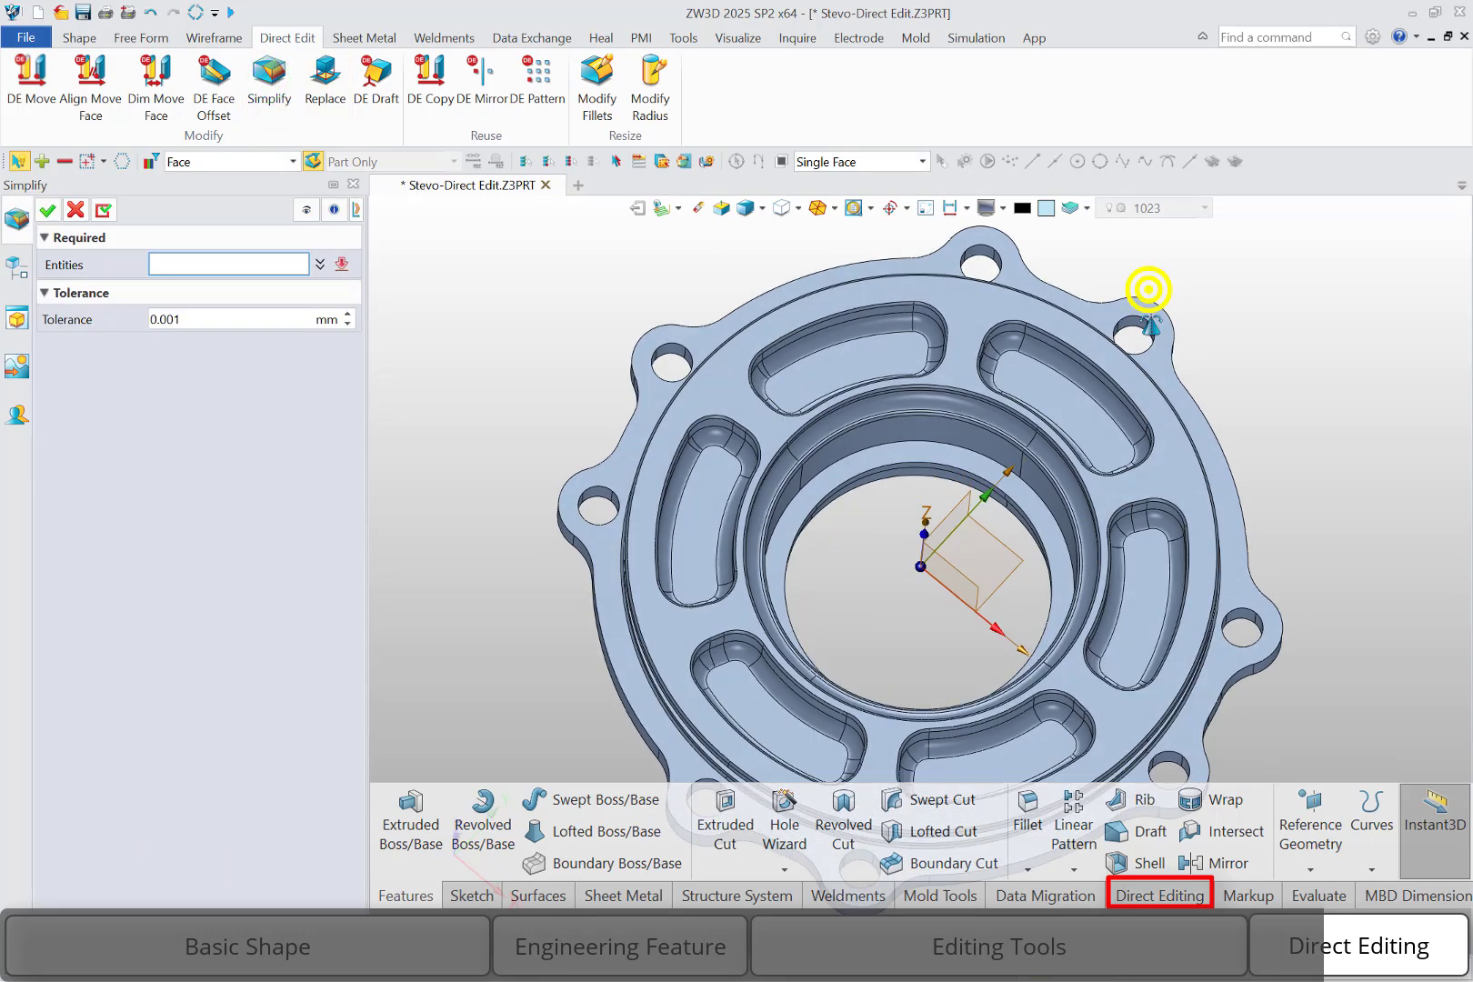
pyautogui.click(1291, 444)
pyautogui.hotkey('ctrl', 'Up')
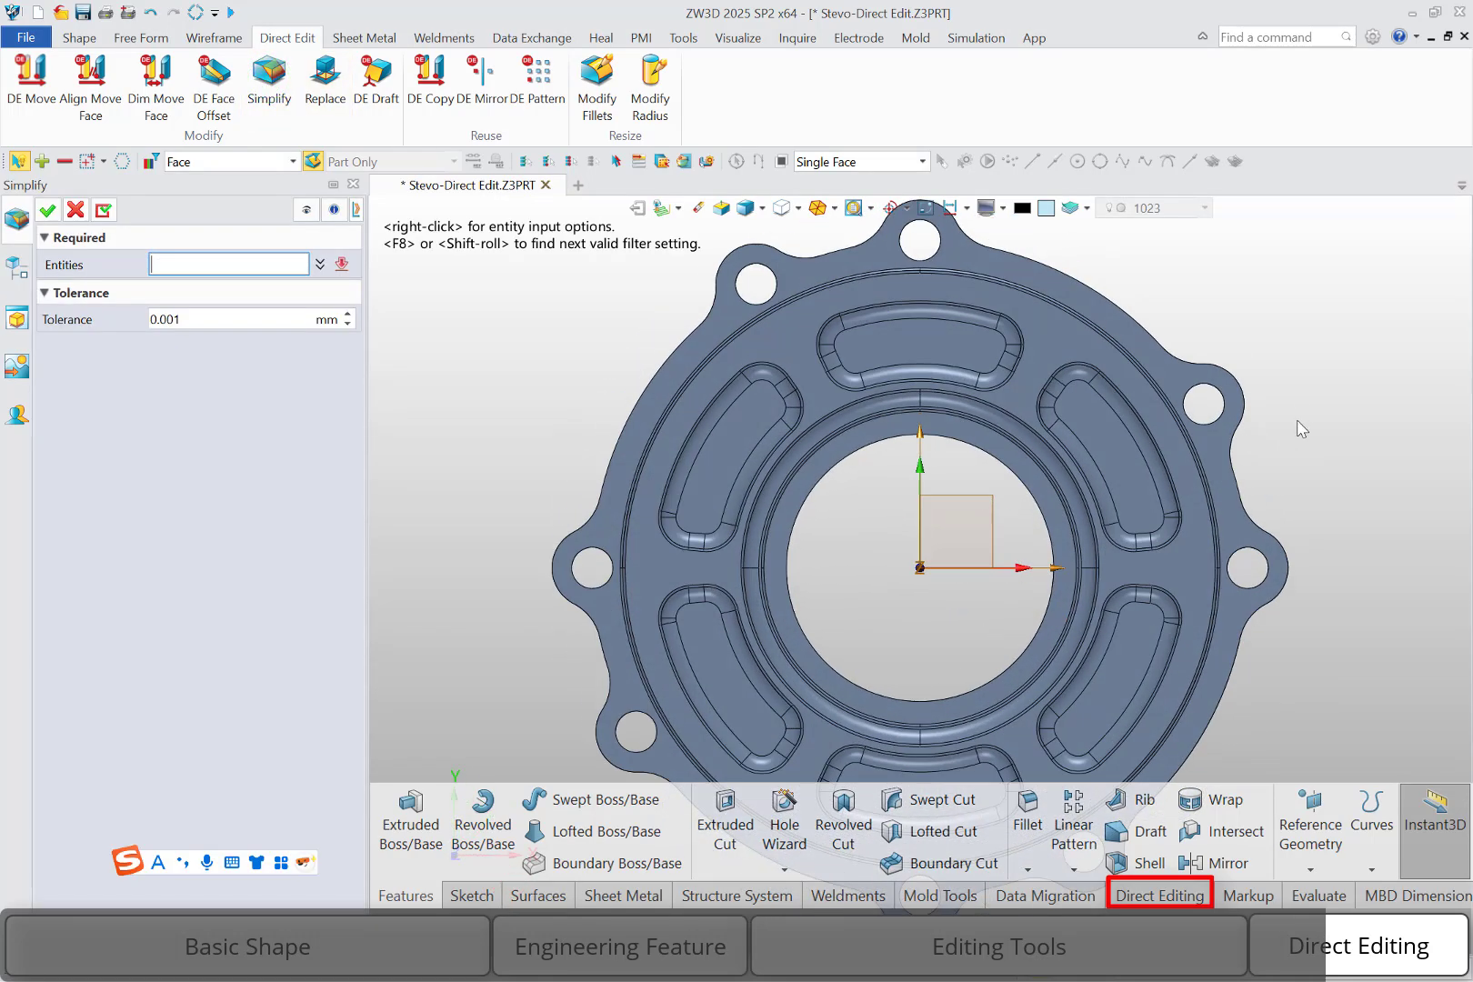
pyautogui.moveTo(1208, 332); pyautogui.dragTo(1207, 416, button='middle')
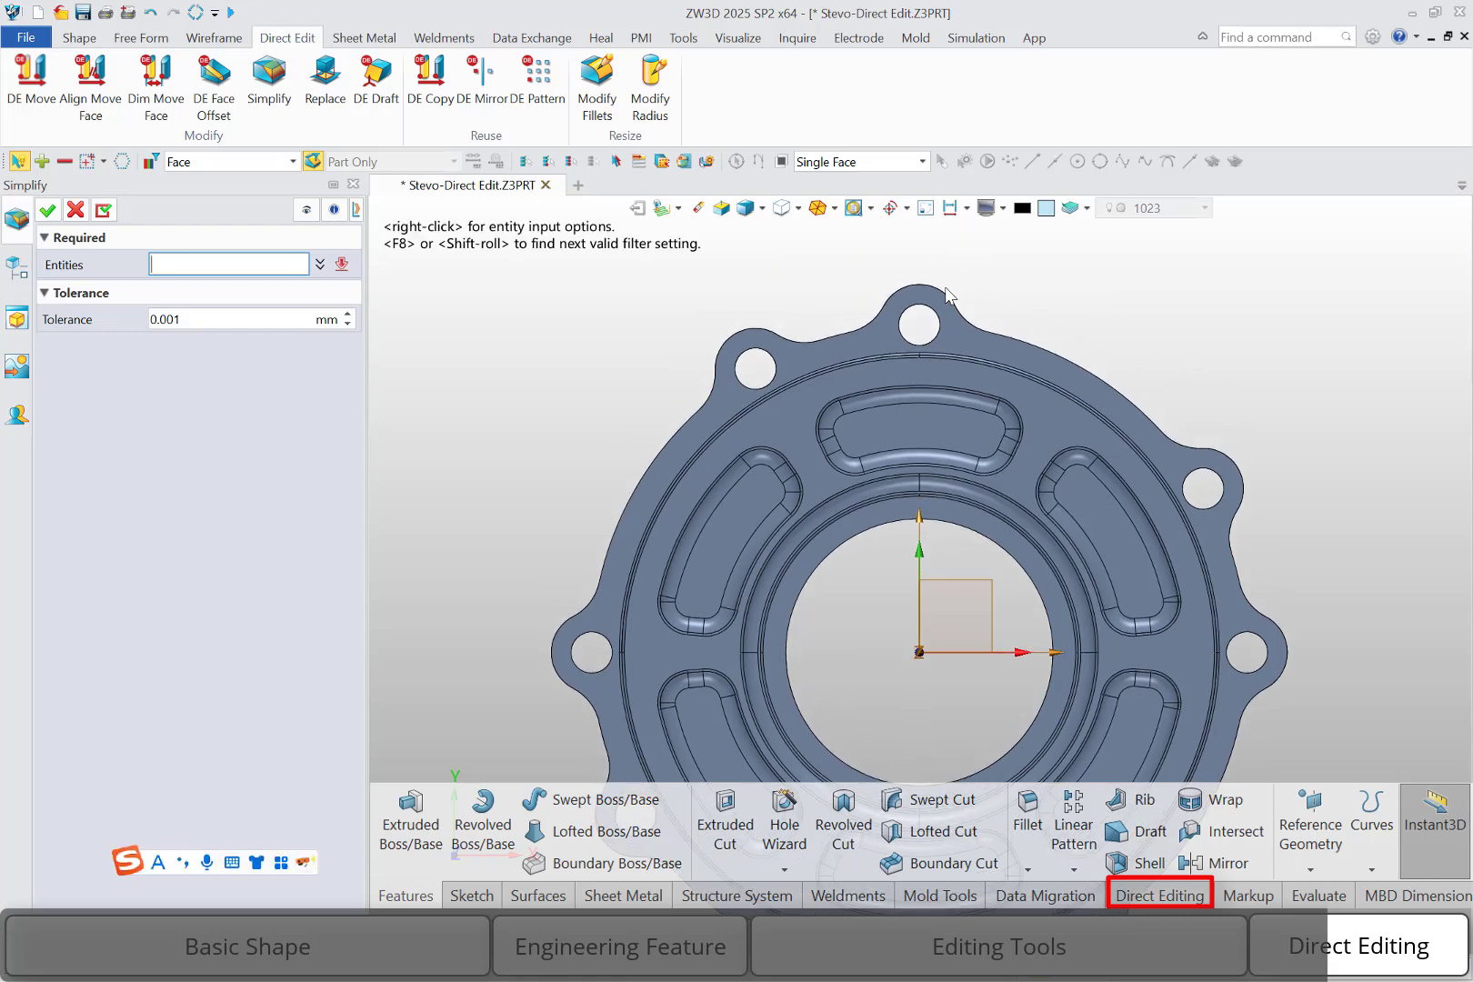
pyautogui.click(819, 330)
pyautogui.moveTo(800, 348); pyautogui.dragTo(1031, 504)
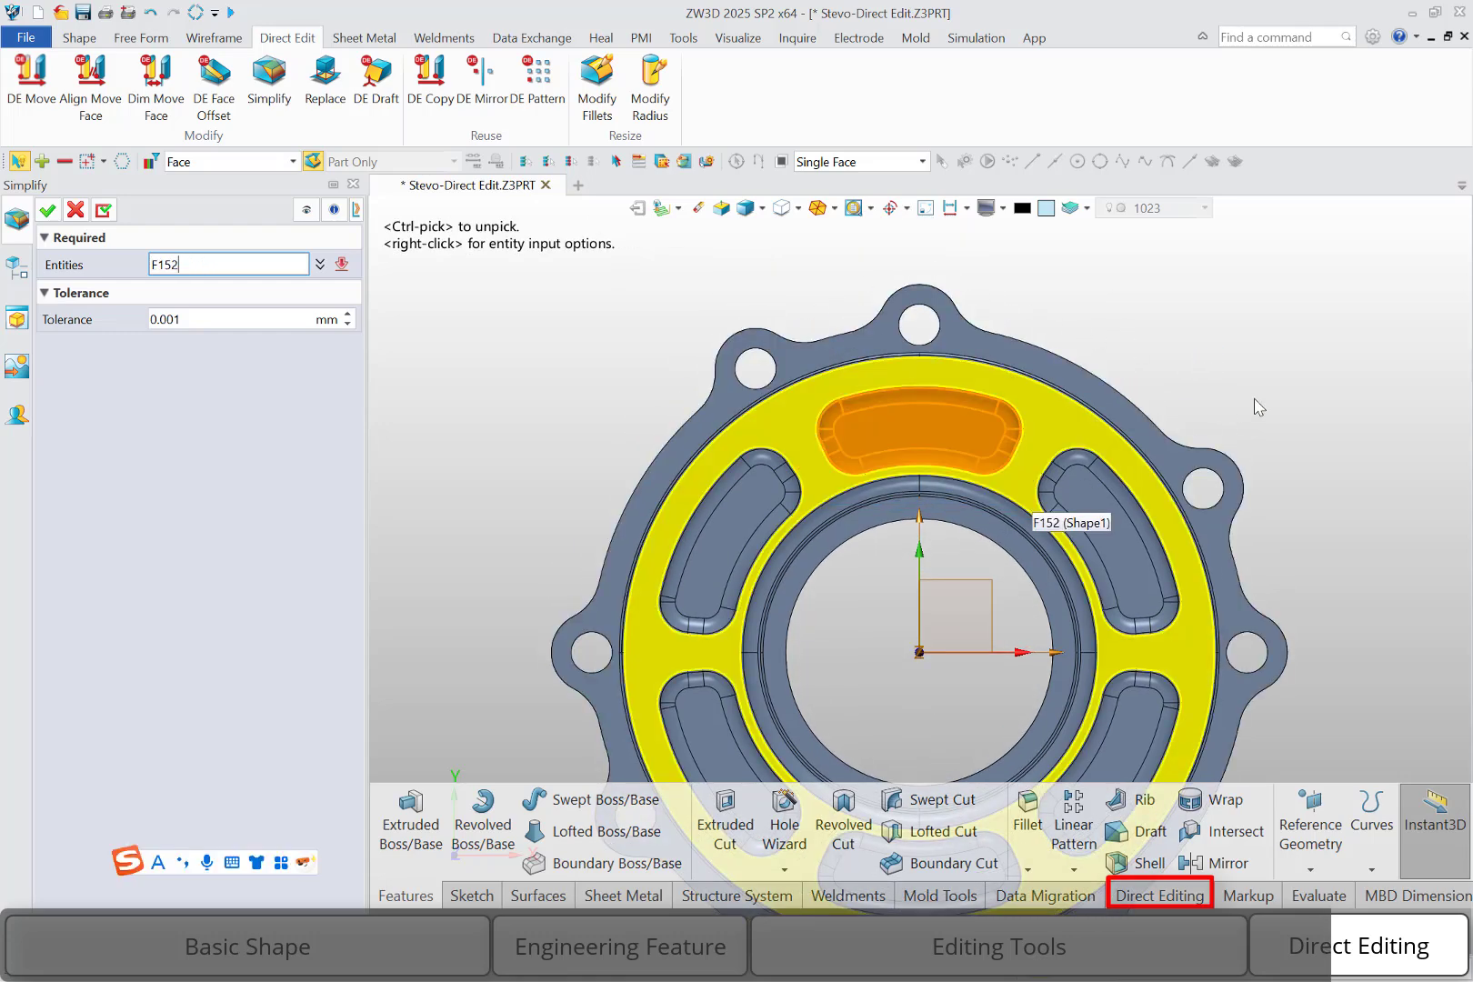
pyautogui.moveTo(1210, 409); pyautogui.dragTo(1137, 497, button='middle')
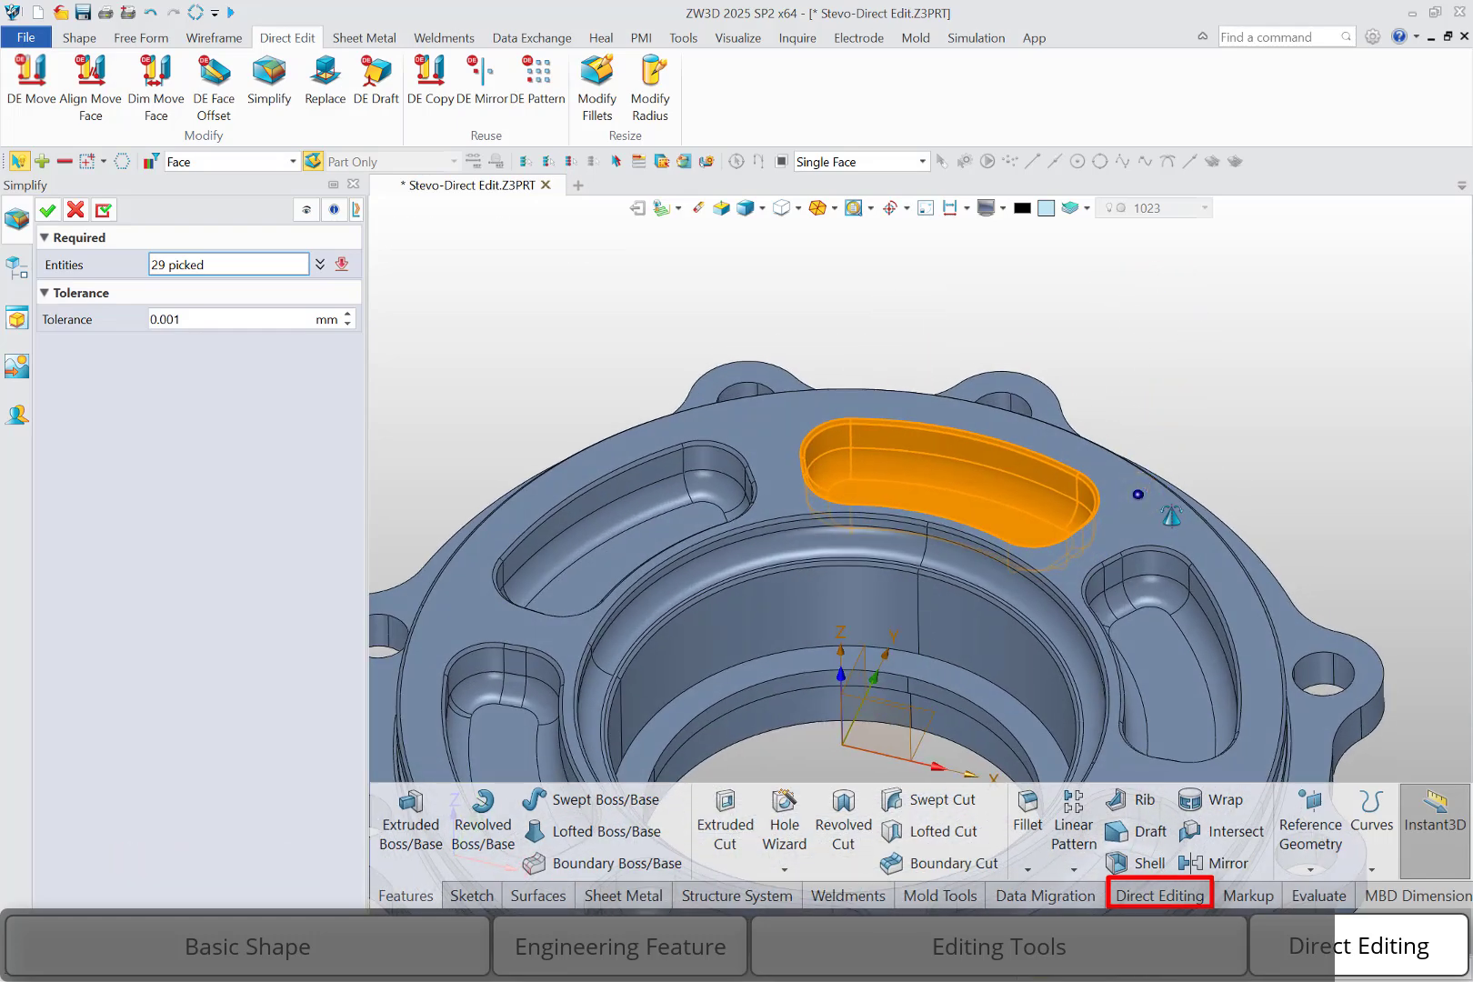
pyautogui.click(47, 210)
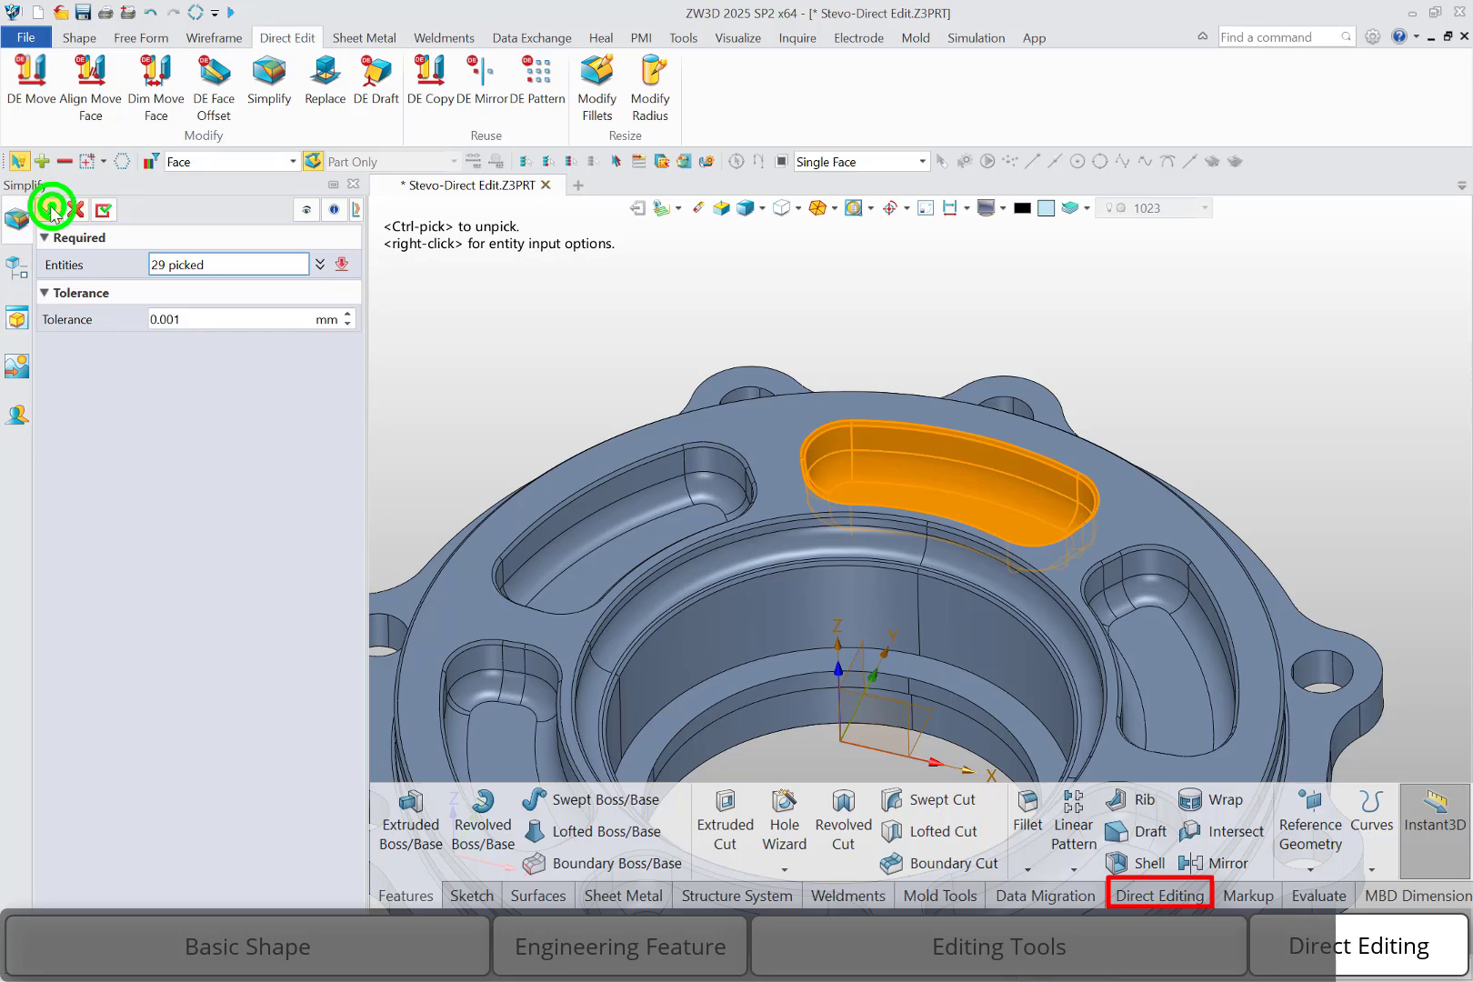
pyautogui.moveTo(1167, 384)
pyautogui.mouseDown(button='middle')
pyautogui.moveTo(1154, 373)
pyautogui.moveTo(1179, 411)
pyautogui.mouseUp(button='middle')
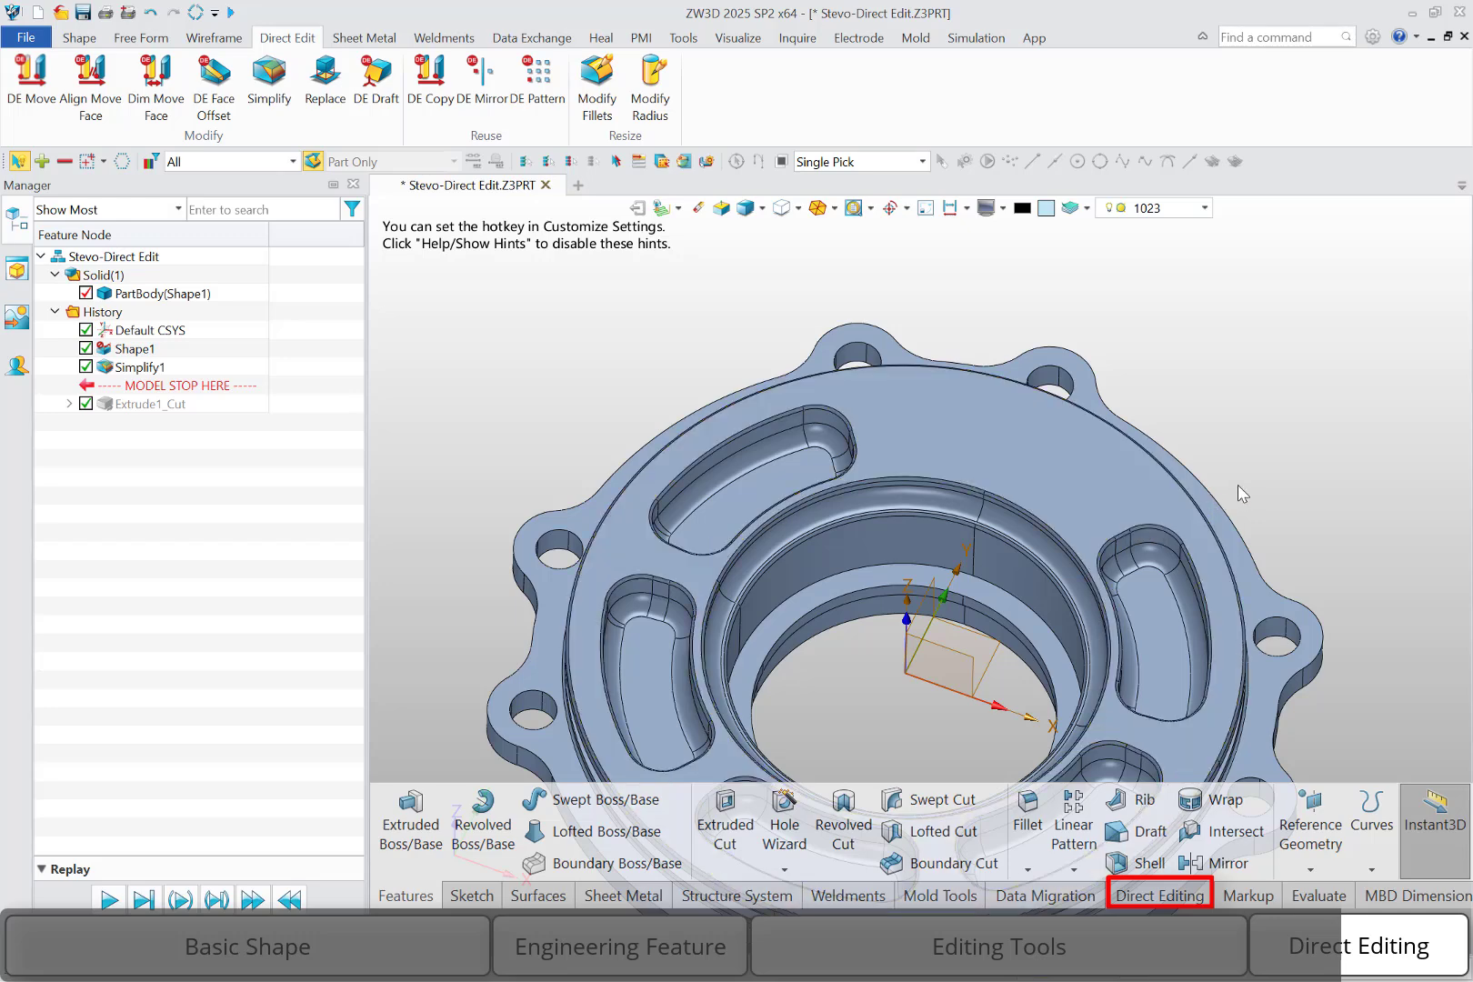
# Resize the lug hole next to the X-axis hole, on its +Y side, to a 3 mm radius with Modify Radius
pyautogui.scroll(-3, 1222, 479)
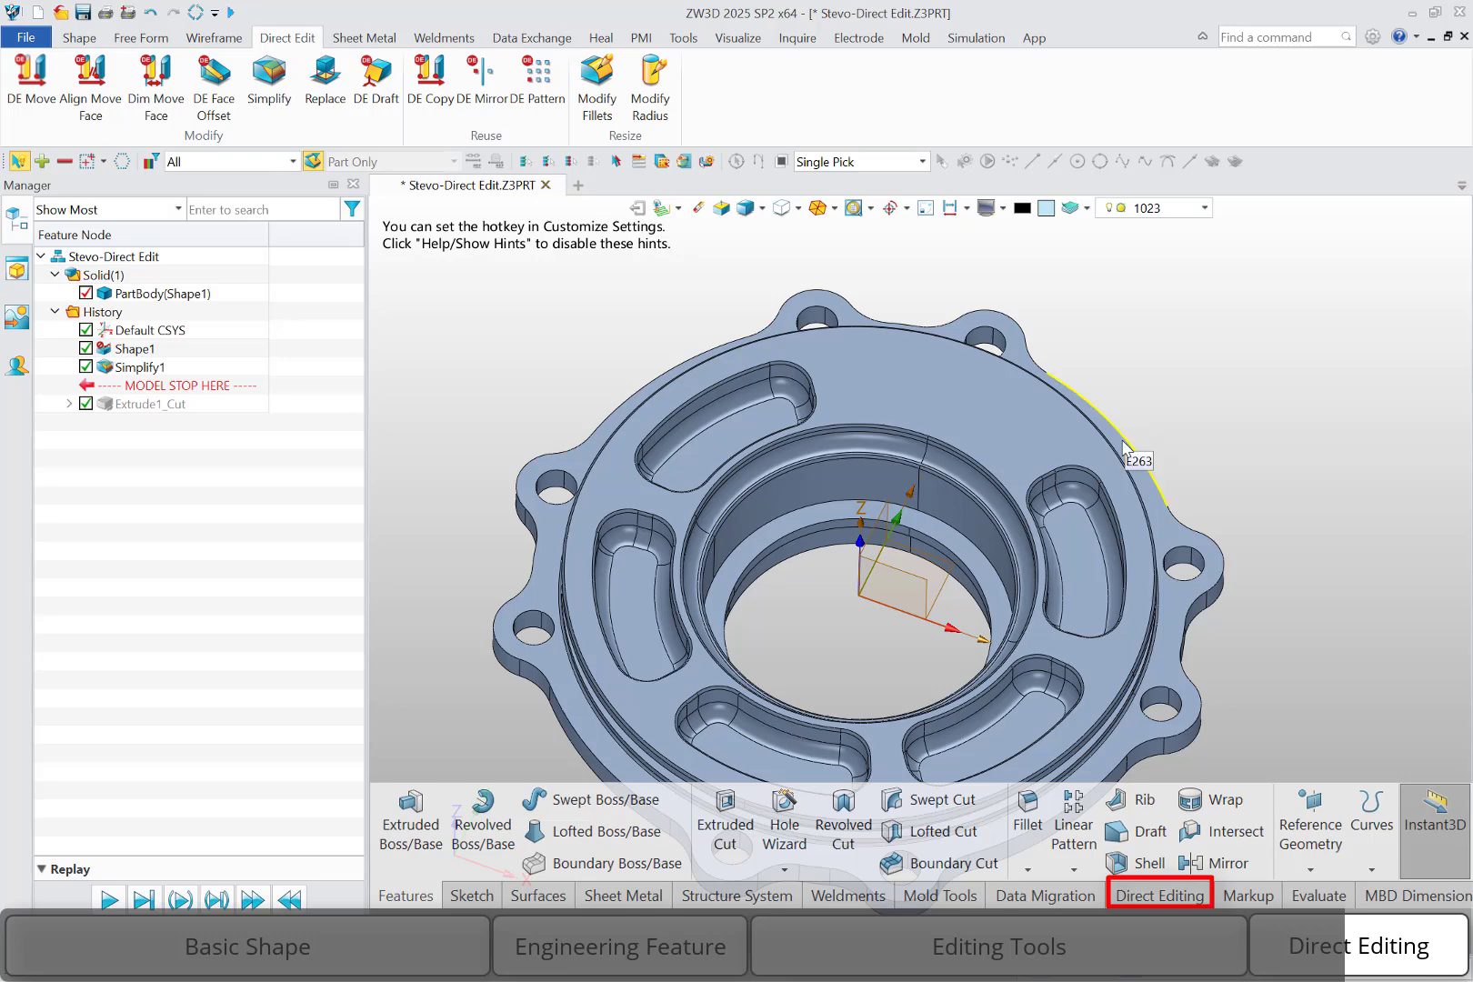
pyautogui.click(652, 97)
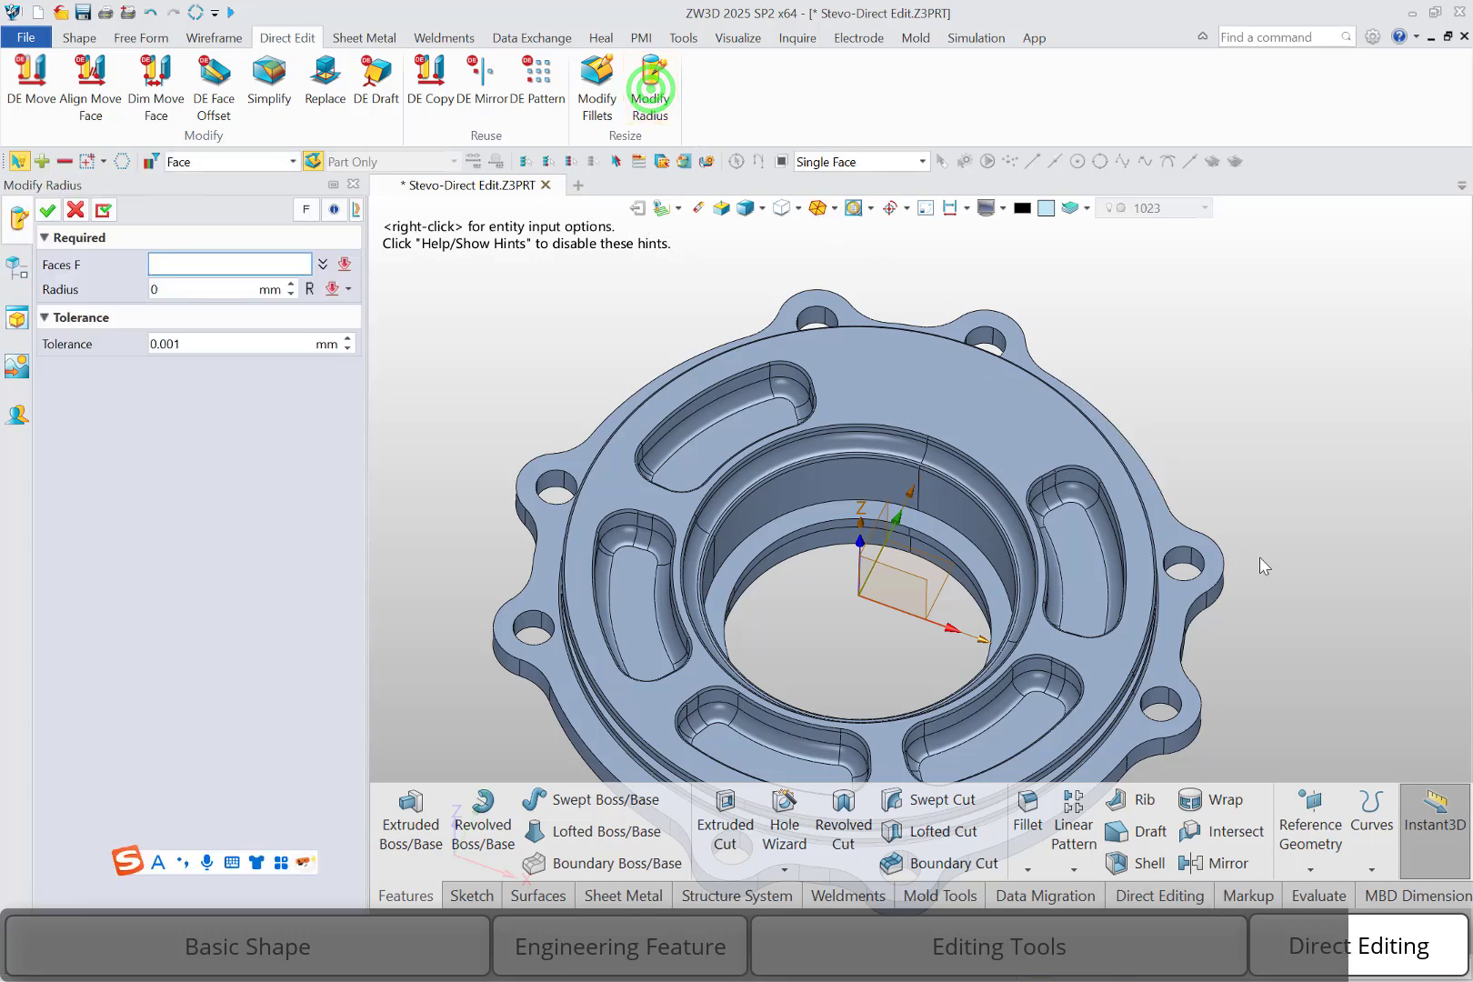
pyautogui.scroll(5, 1182, 559)
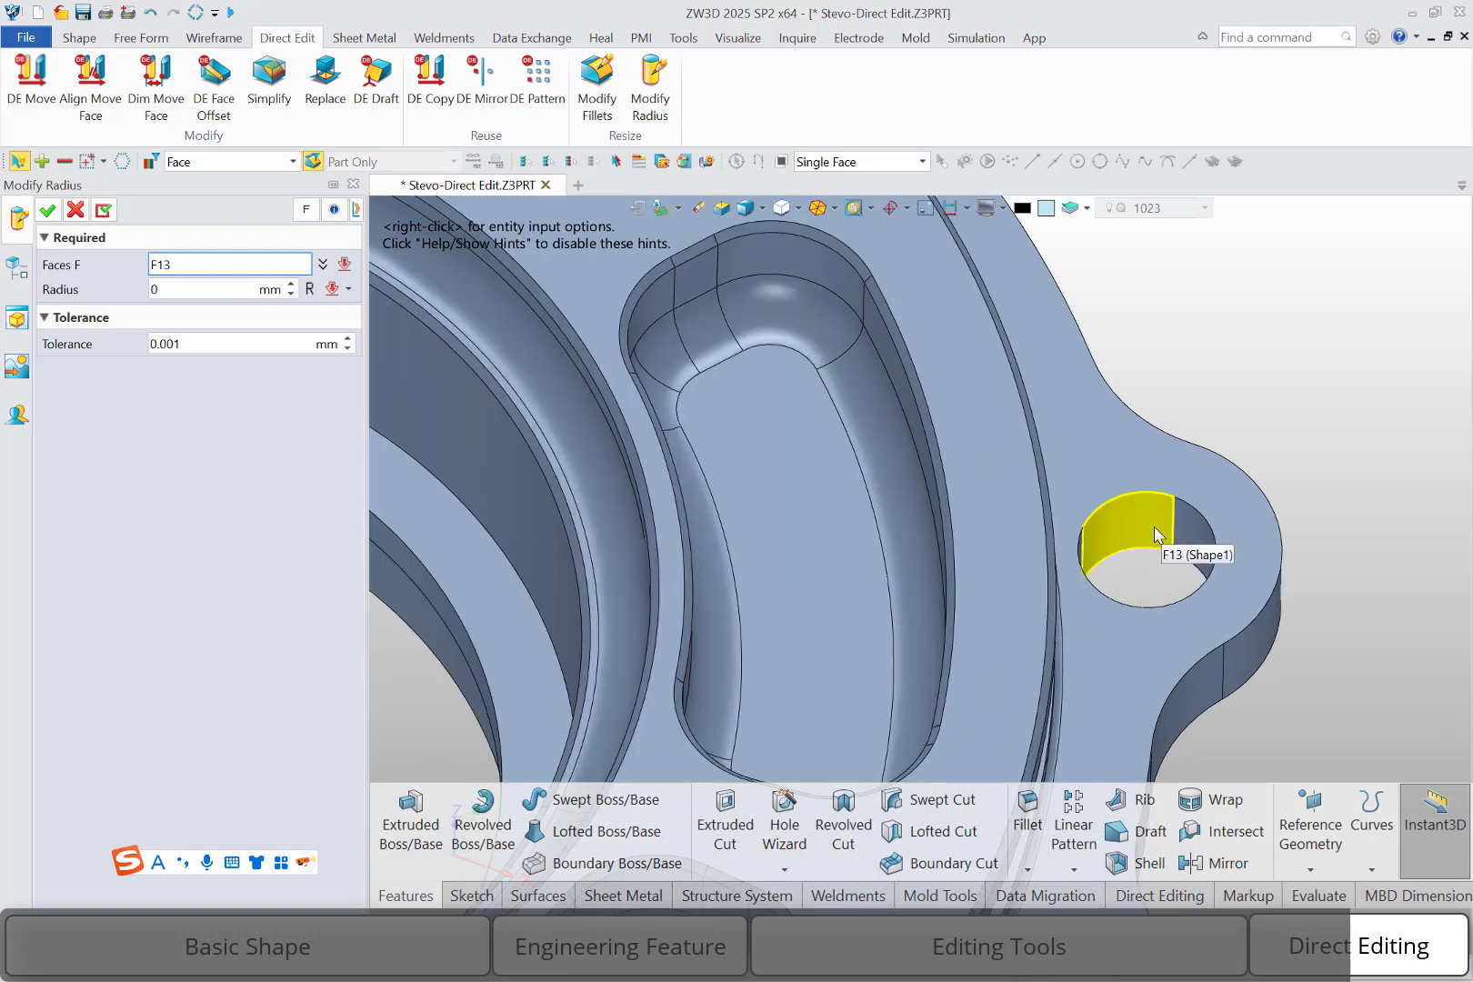
pyautogui.click(1154, 526)
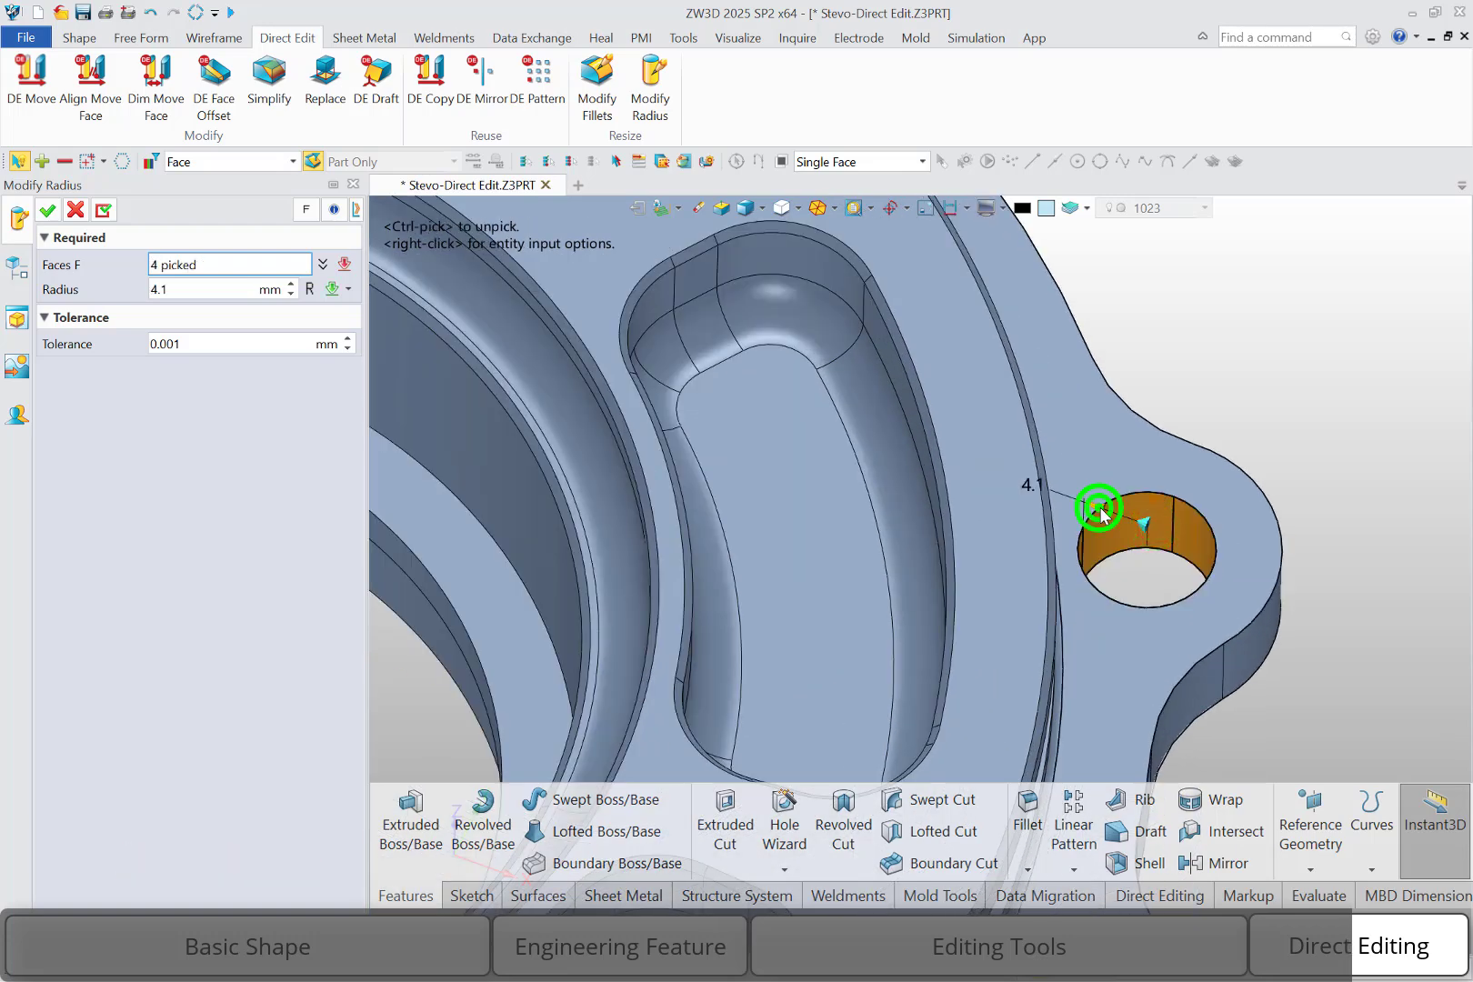
pyautogui.moveTo(1103, 508); pyautogui.dragTo(1119, 517)
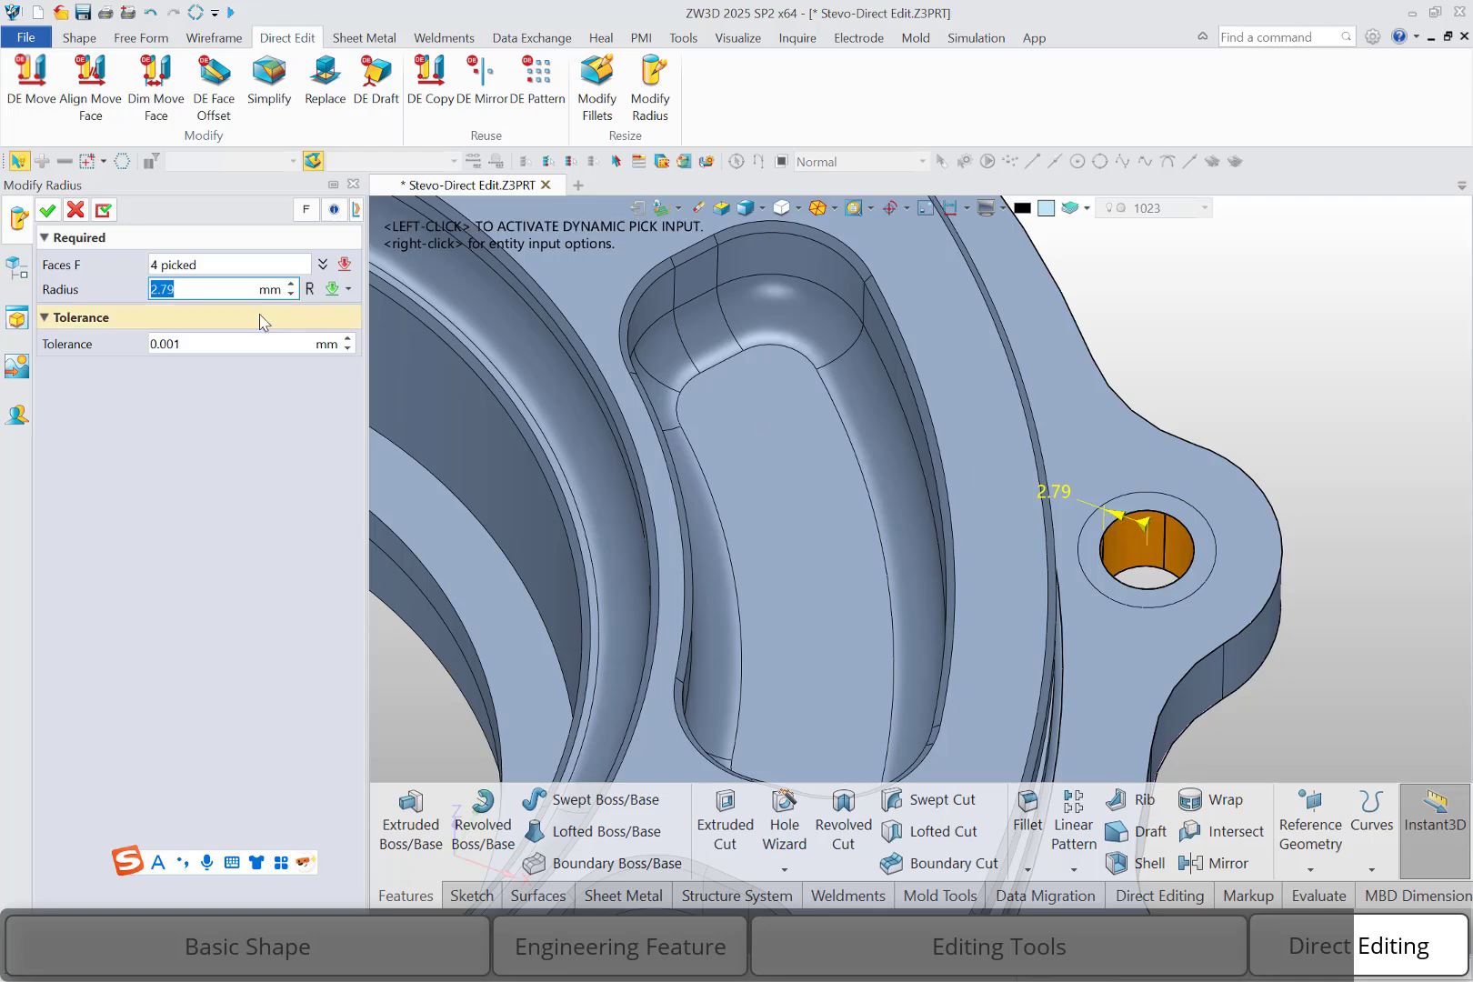
pyautogui.click(47, 210)
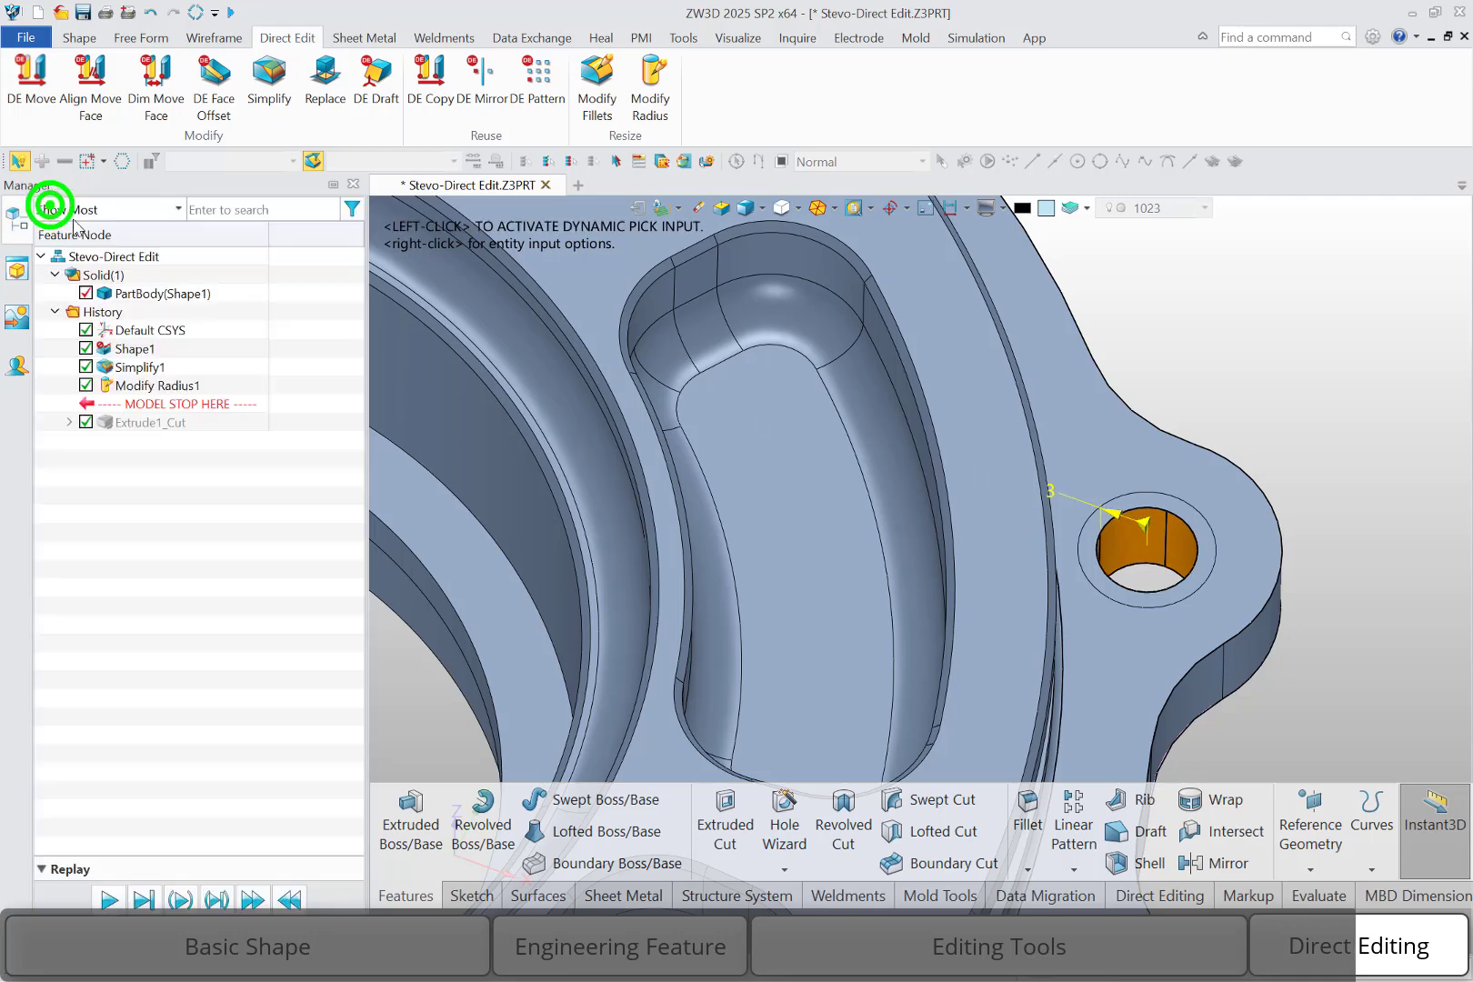
# Set the radius of the lug hole on the +X axis to 2 mm with Modify Radius
pyautogui.scroll(-3, 1358, 394)
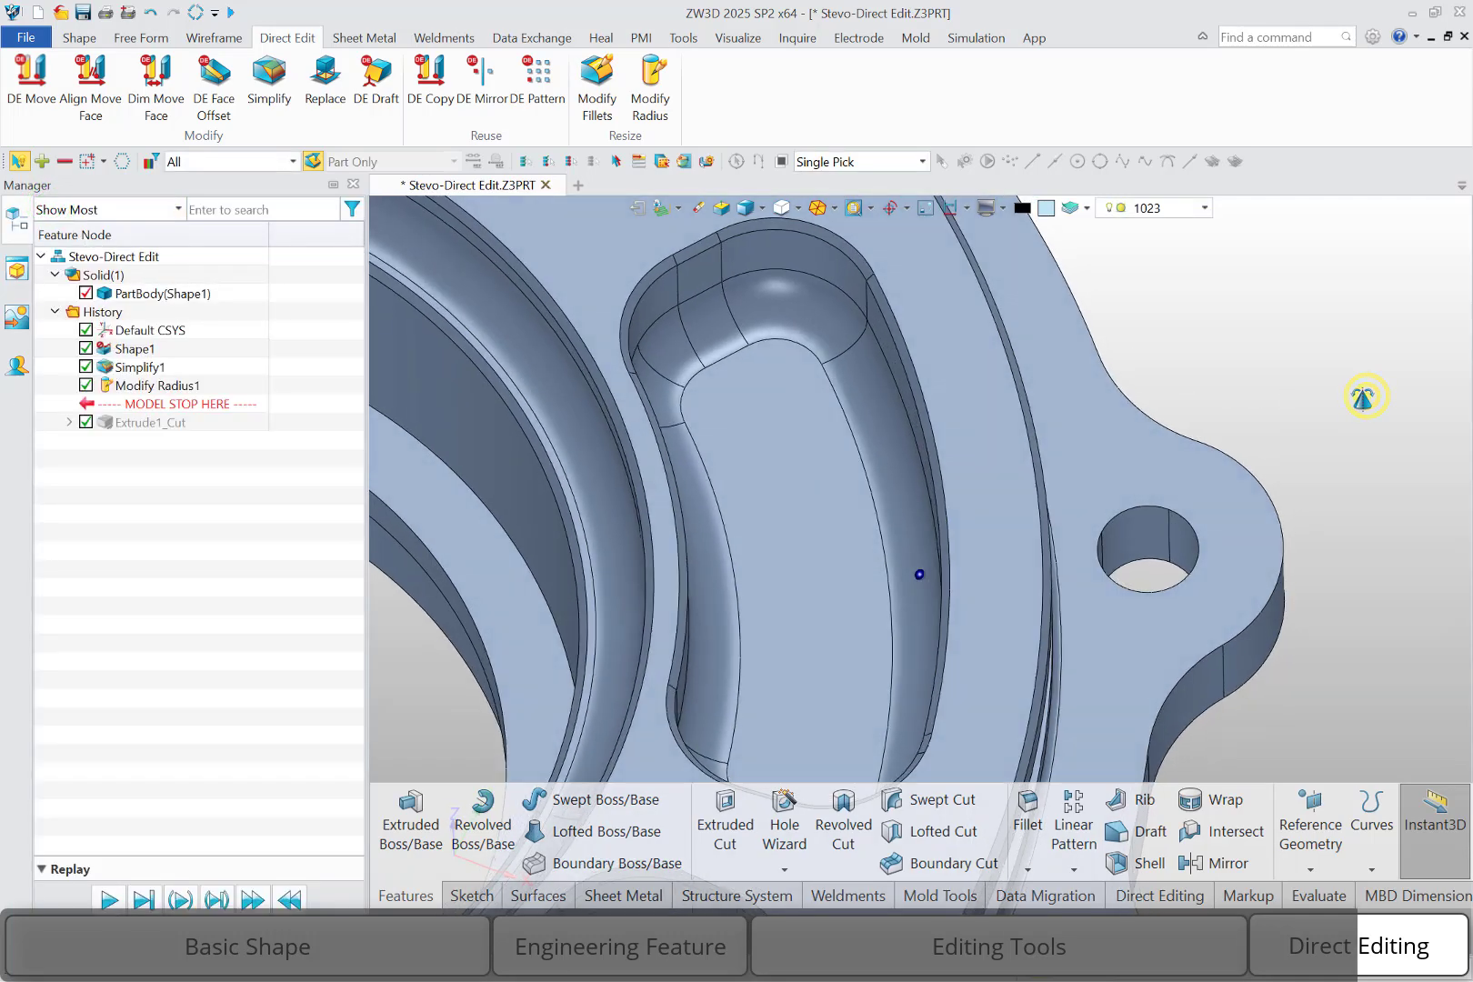
pyautogui.middleClick(1377, 631)
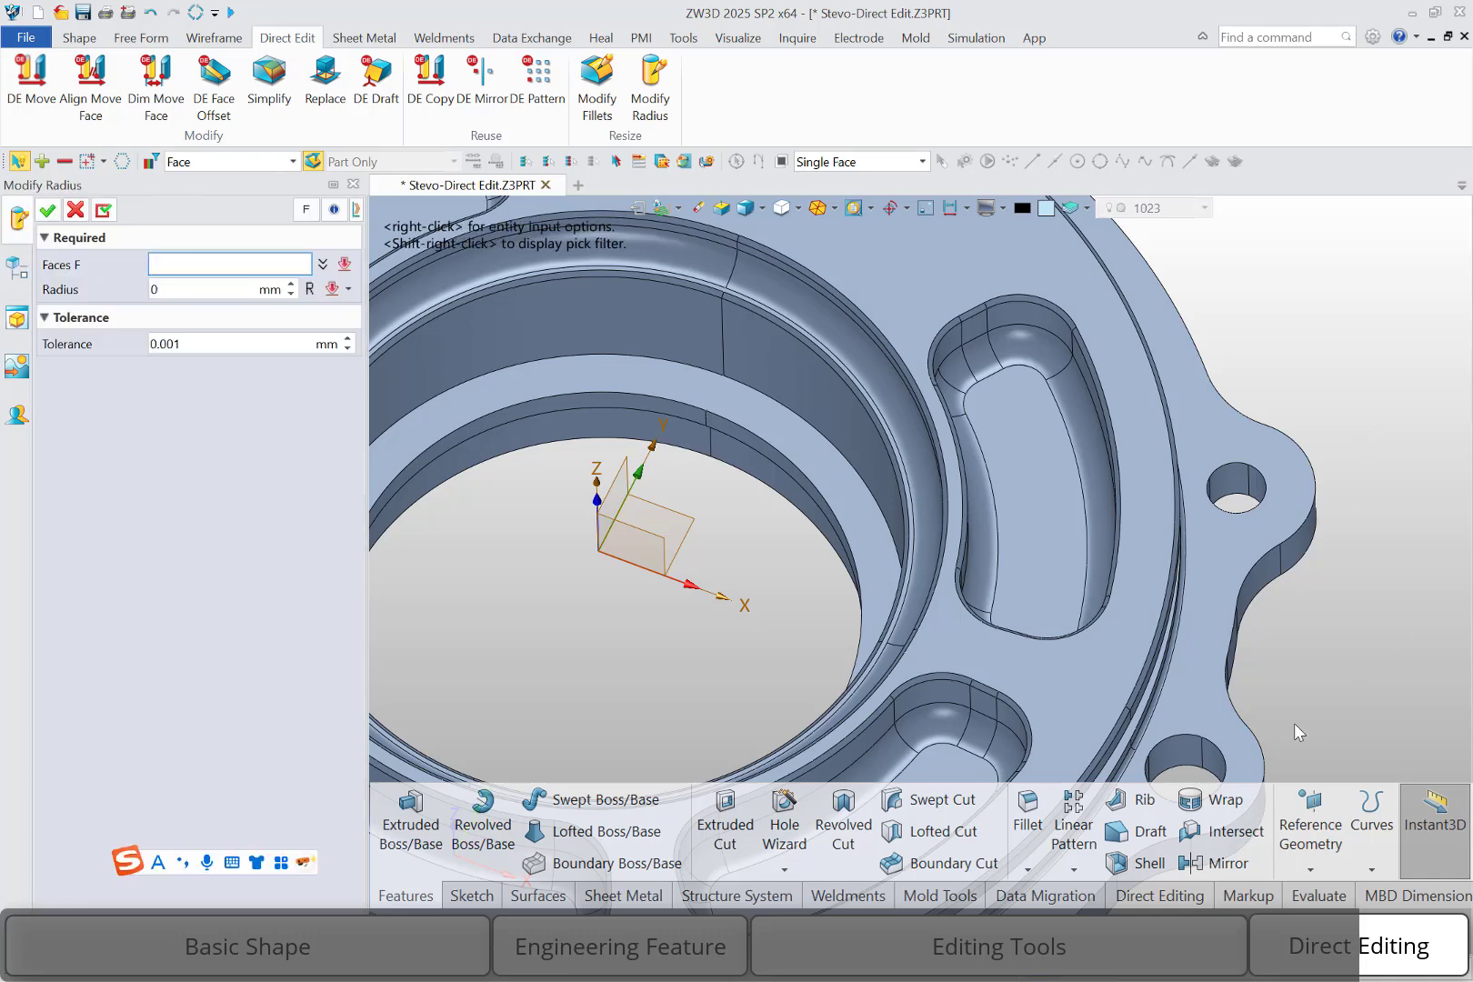
pyautogui.click(1176, 745)
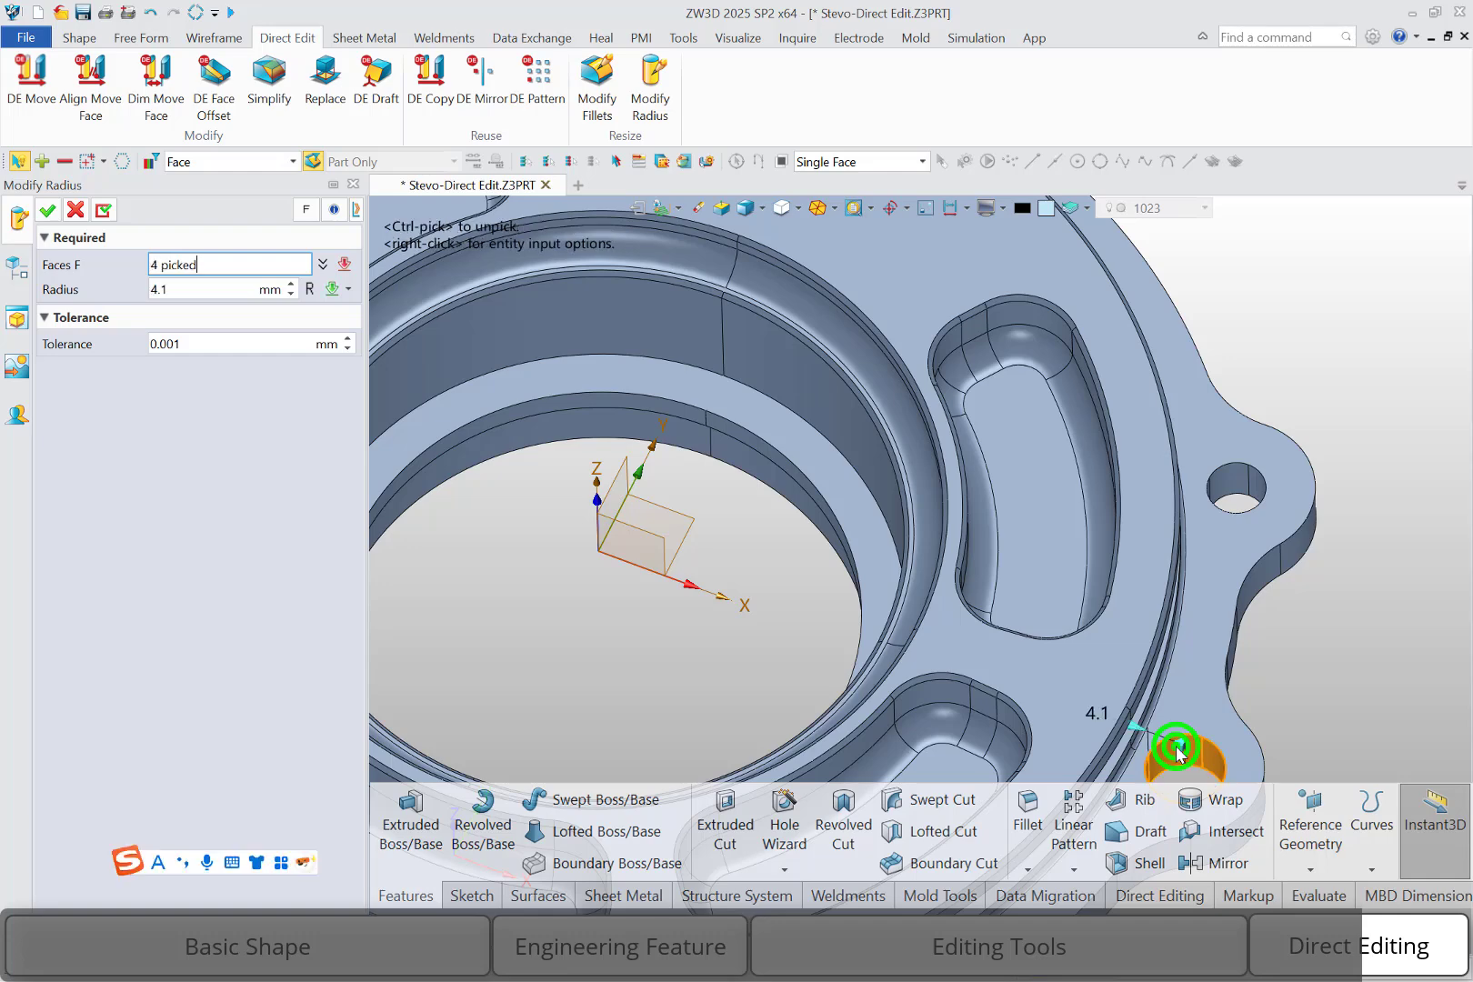
pyautogui.click(182, 284)
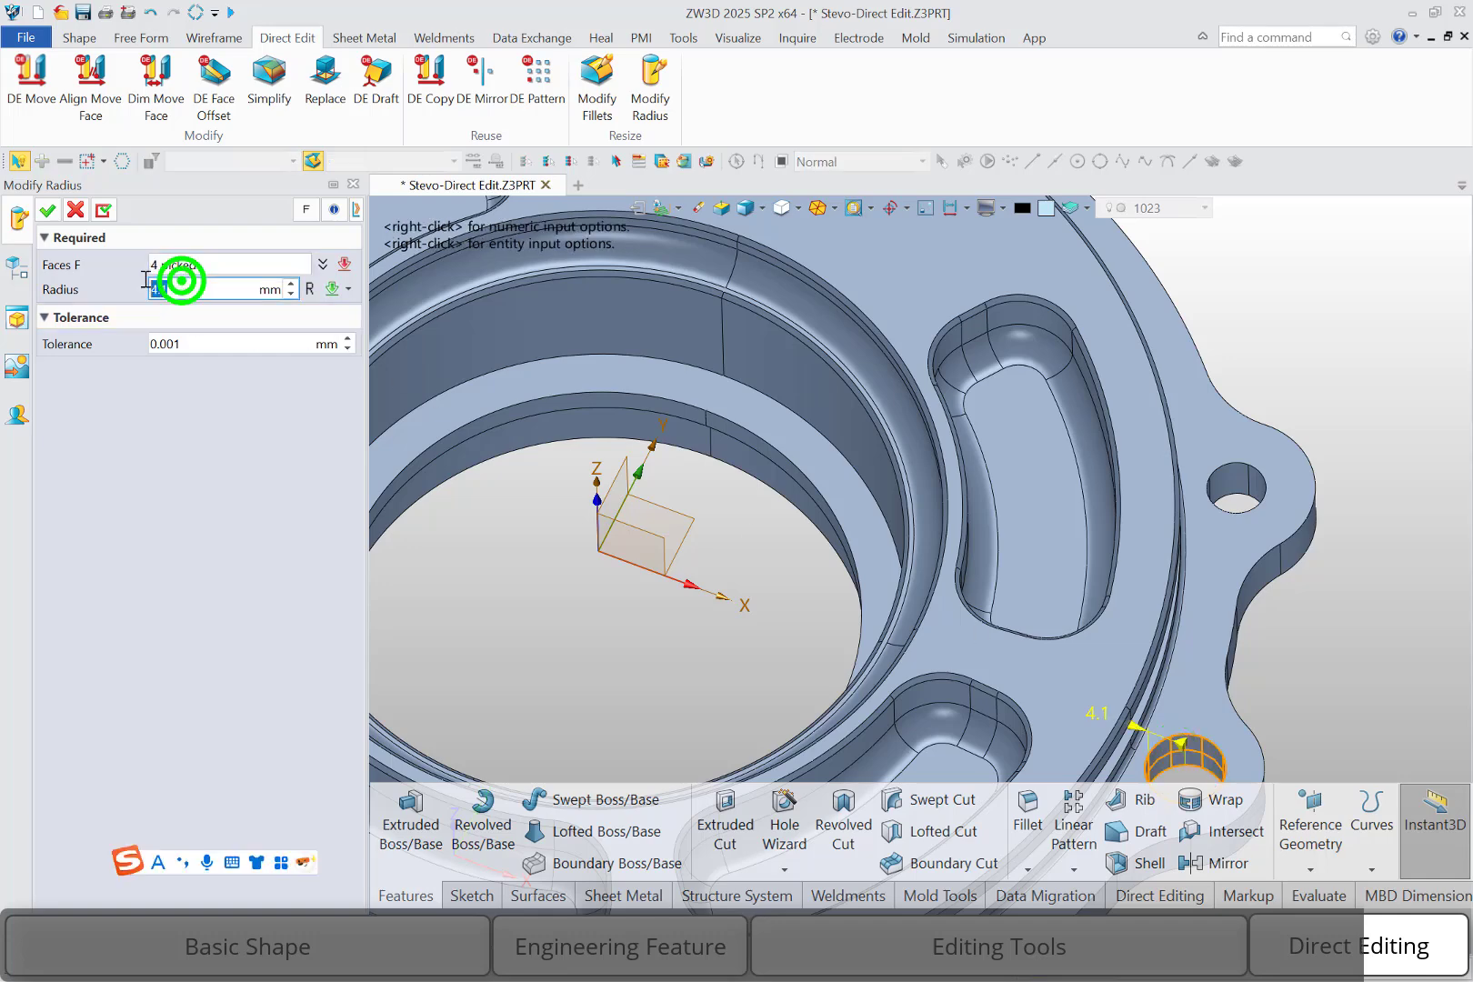
pyautogui.write('2')
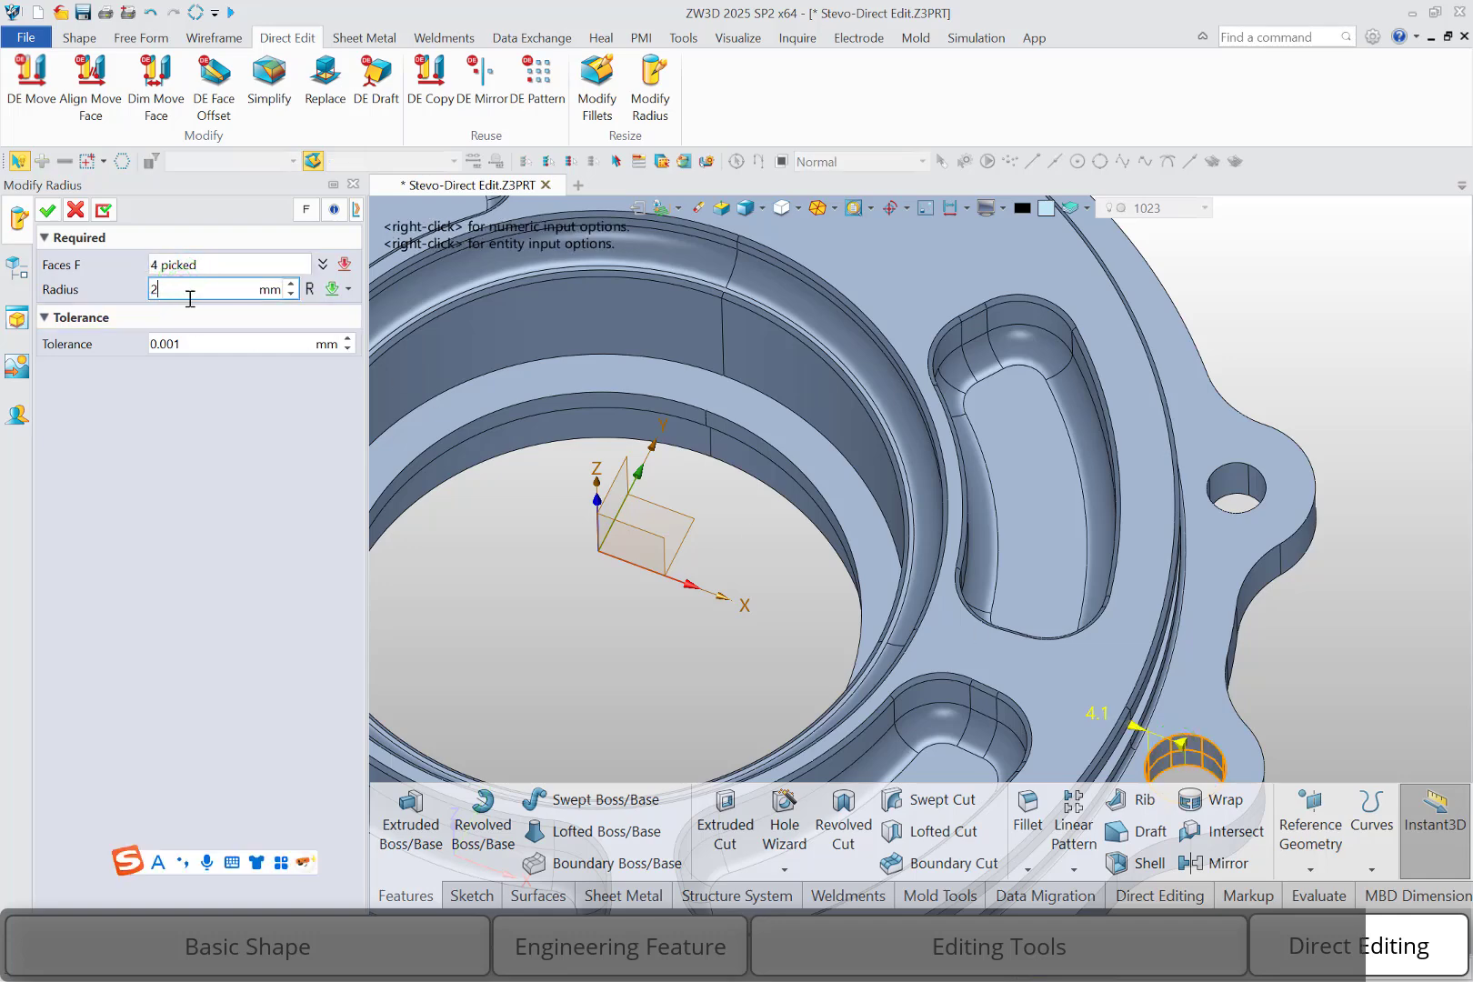
pyautogui.click(32, 211)
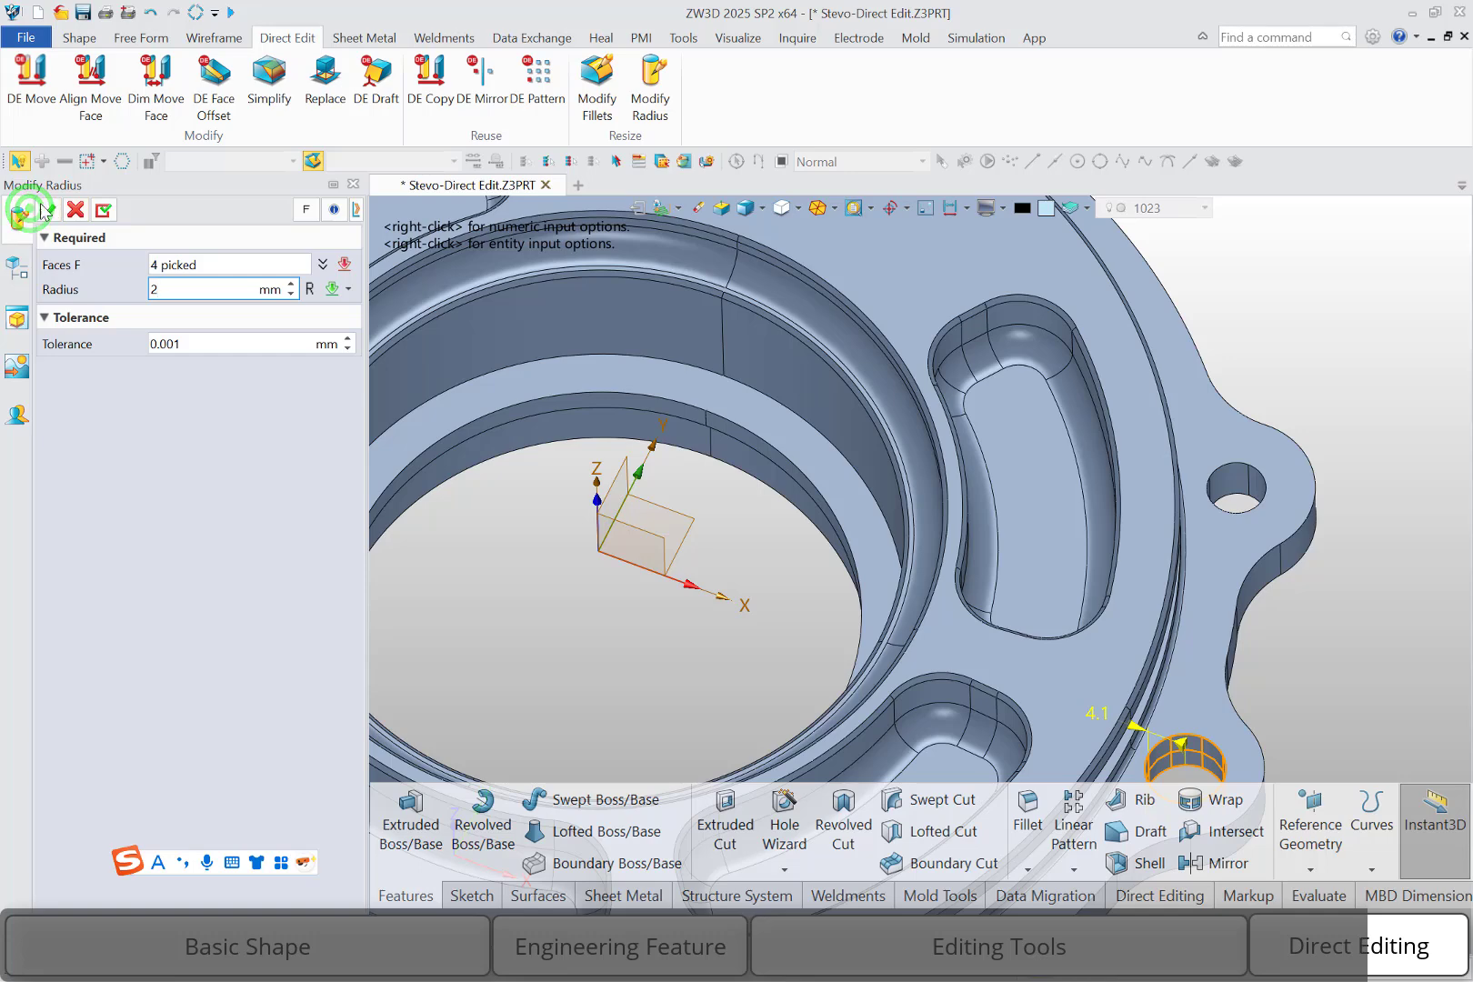
pyautogui.click(42, 205)
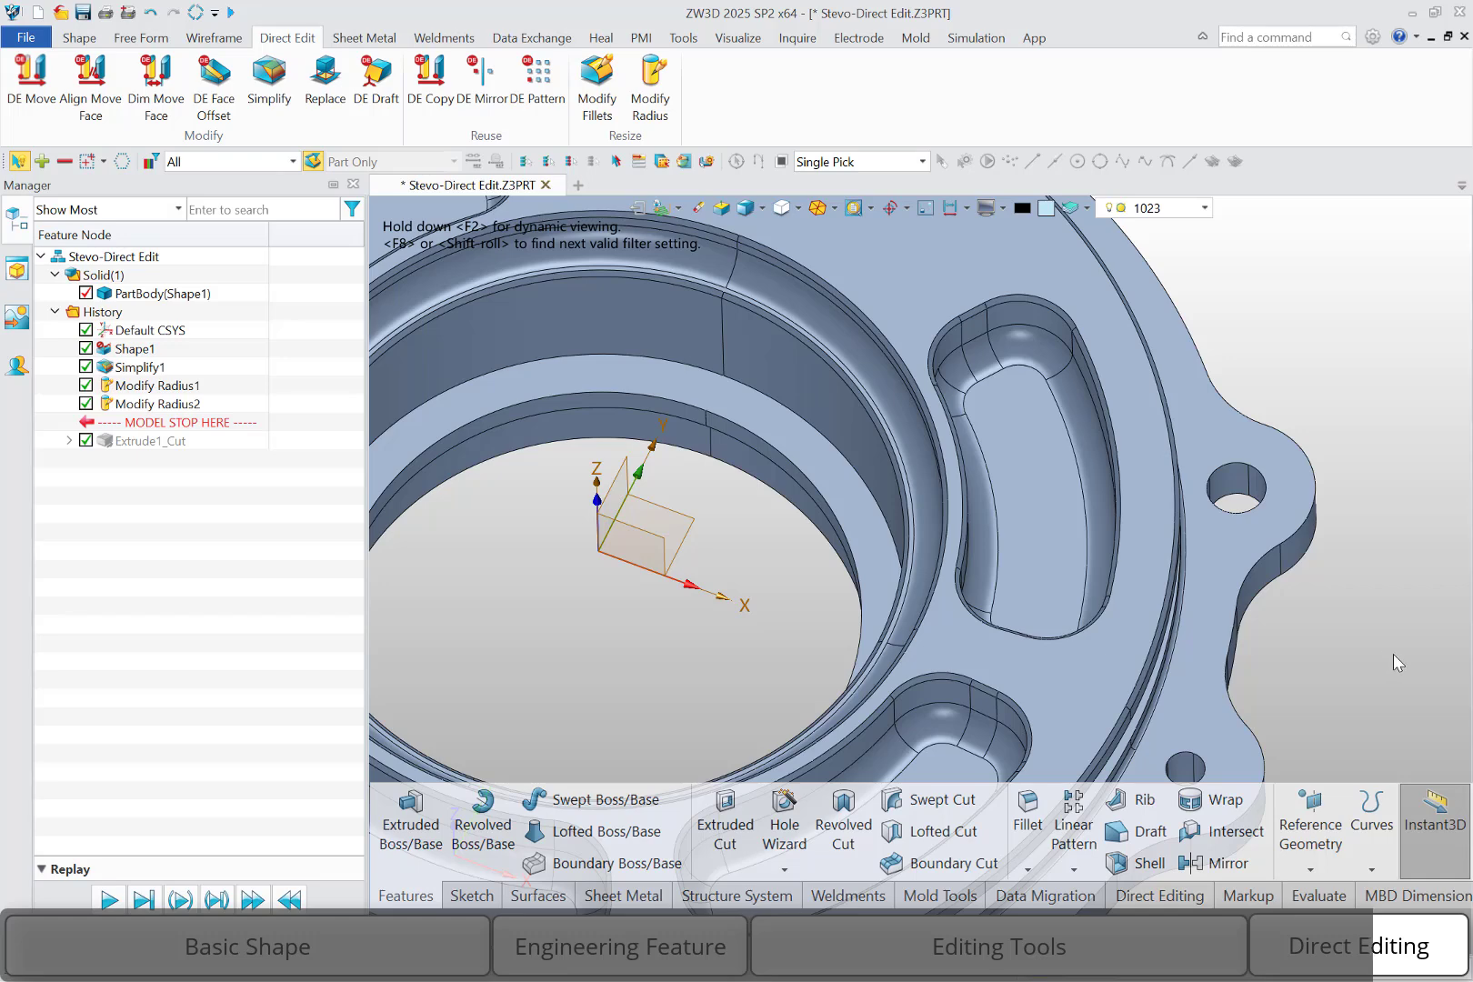
# Use Modify Fillets to set the outer fillet beside the +X lug to an 8.5 mm radius
pyautogui.scroll(-2, 1393, 654)
pyautogui.click(597, 89)
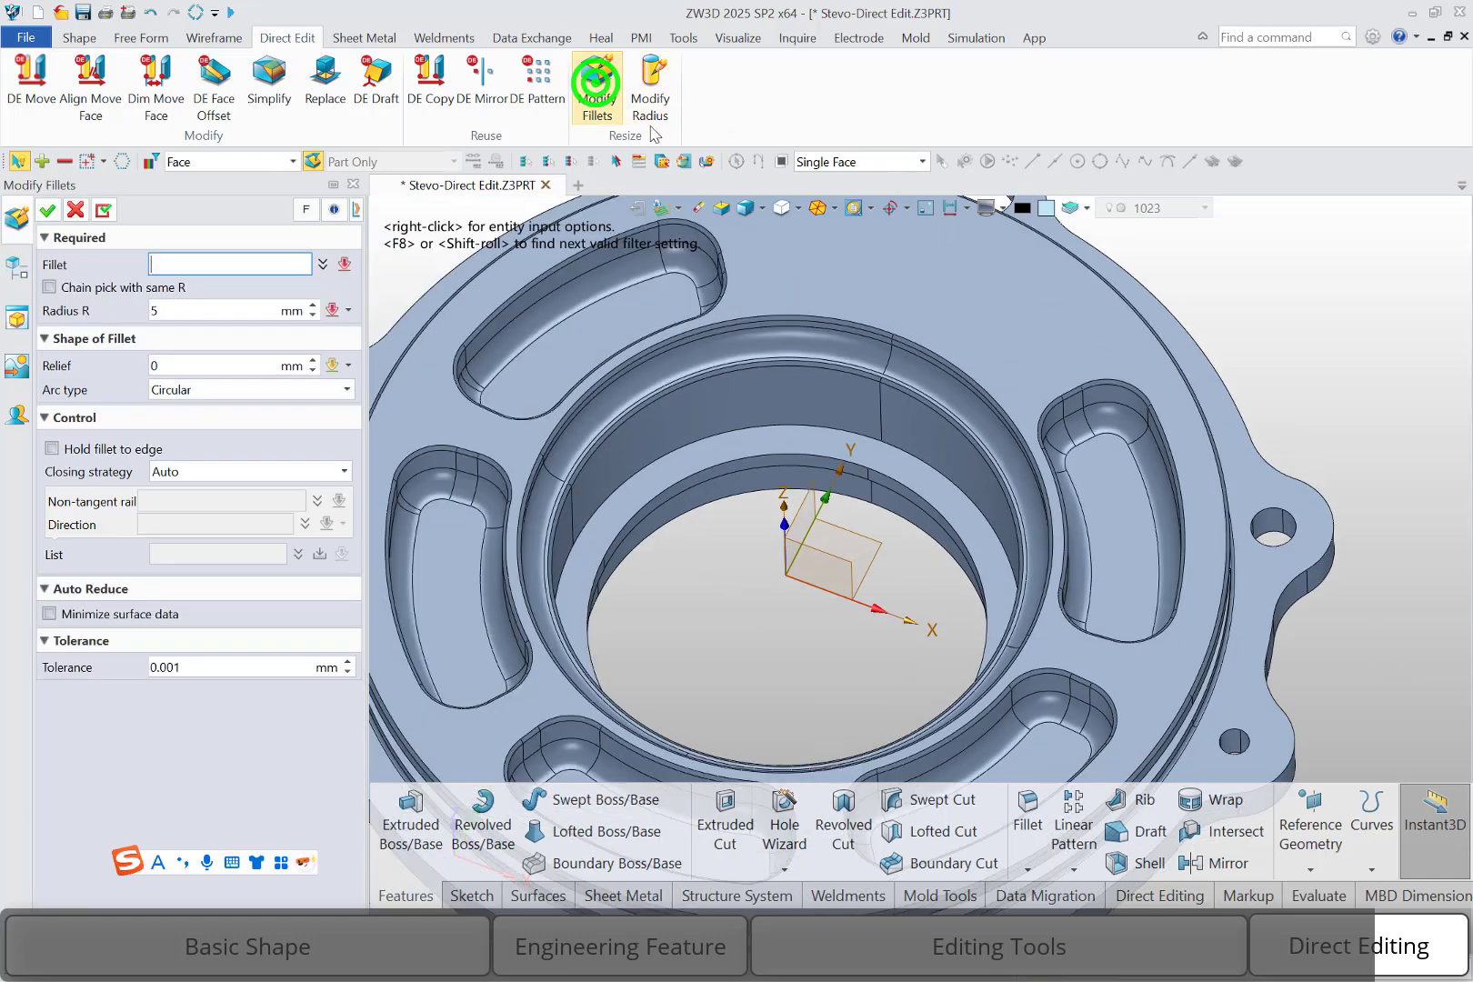
pyautogui.click(1219, 824)
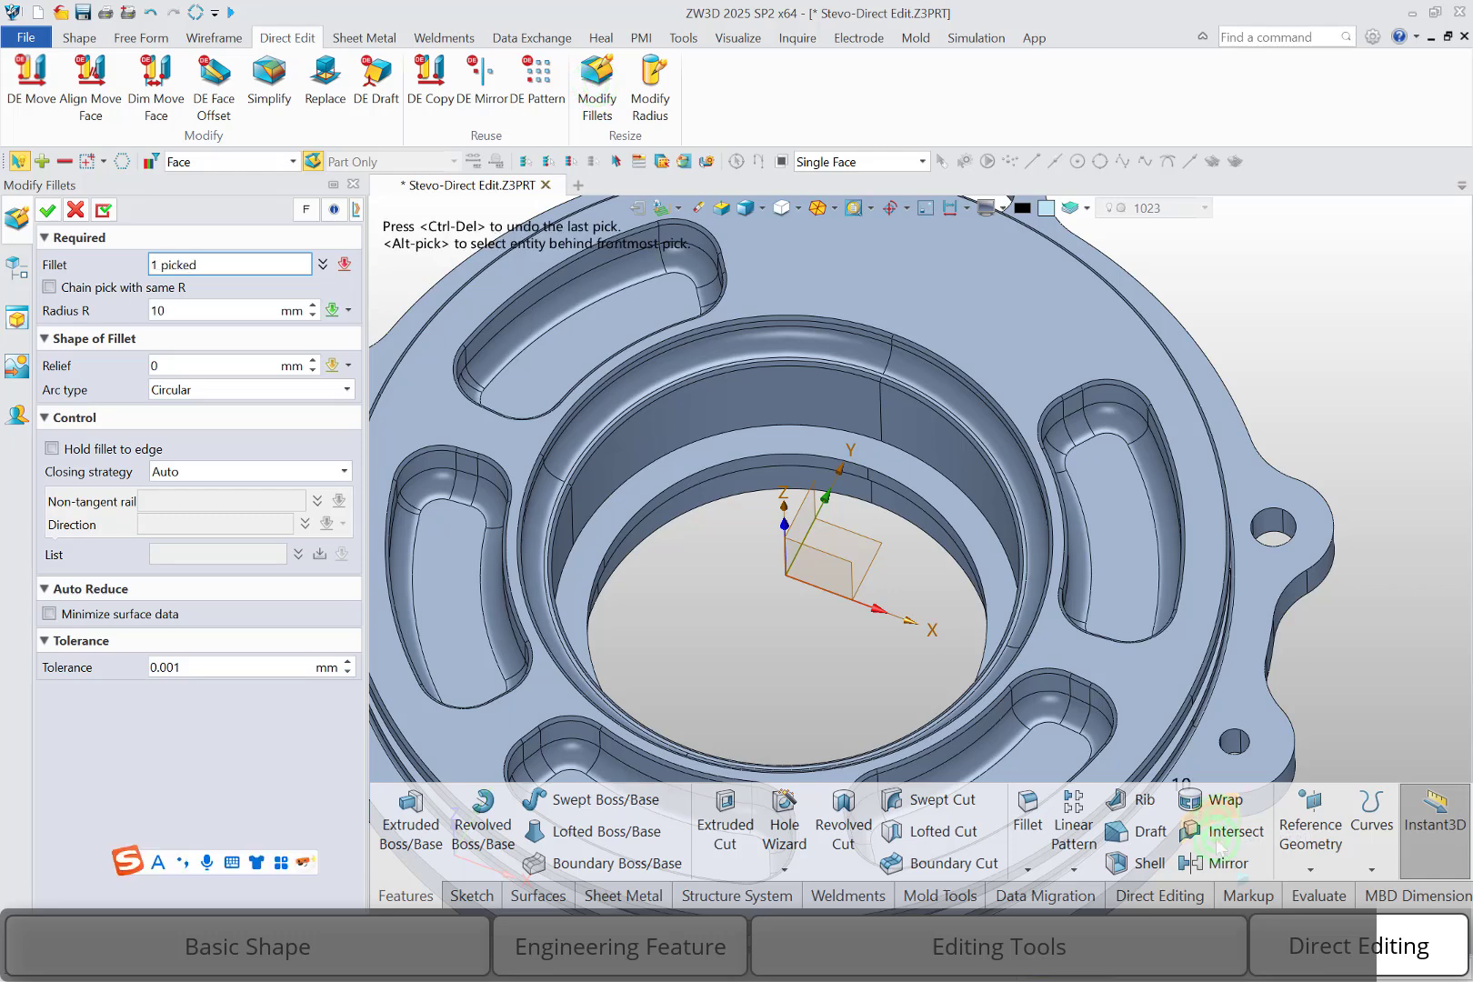
pyautogui.middleClick(1218, 828)
pyautogui.write('8')
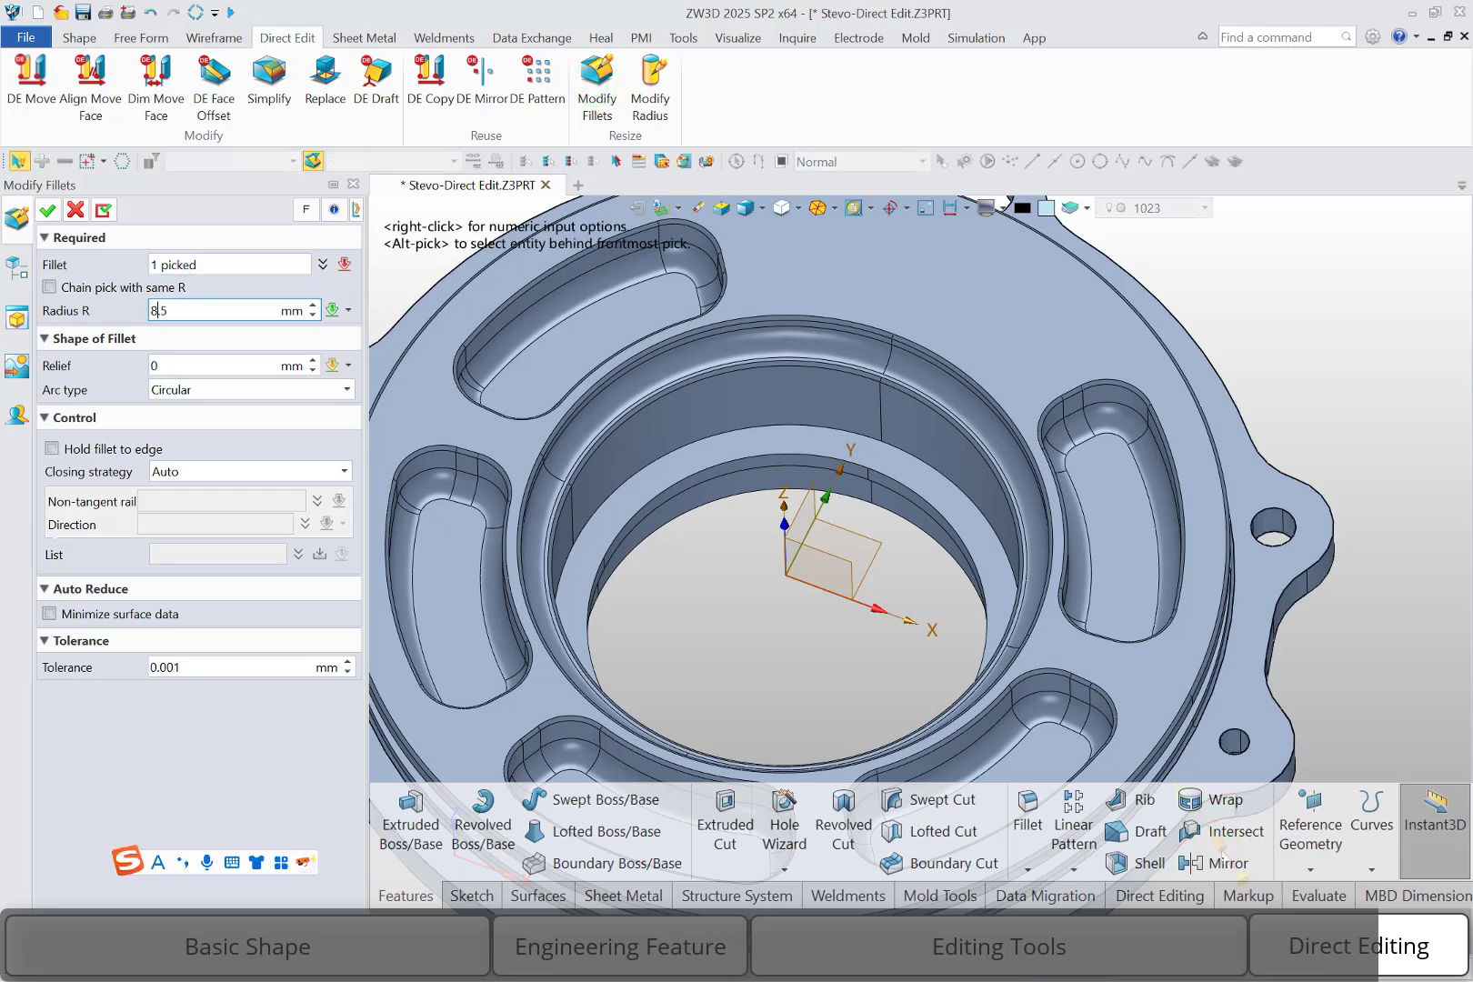
pyautogui.click(48, 210)
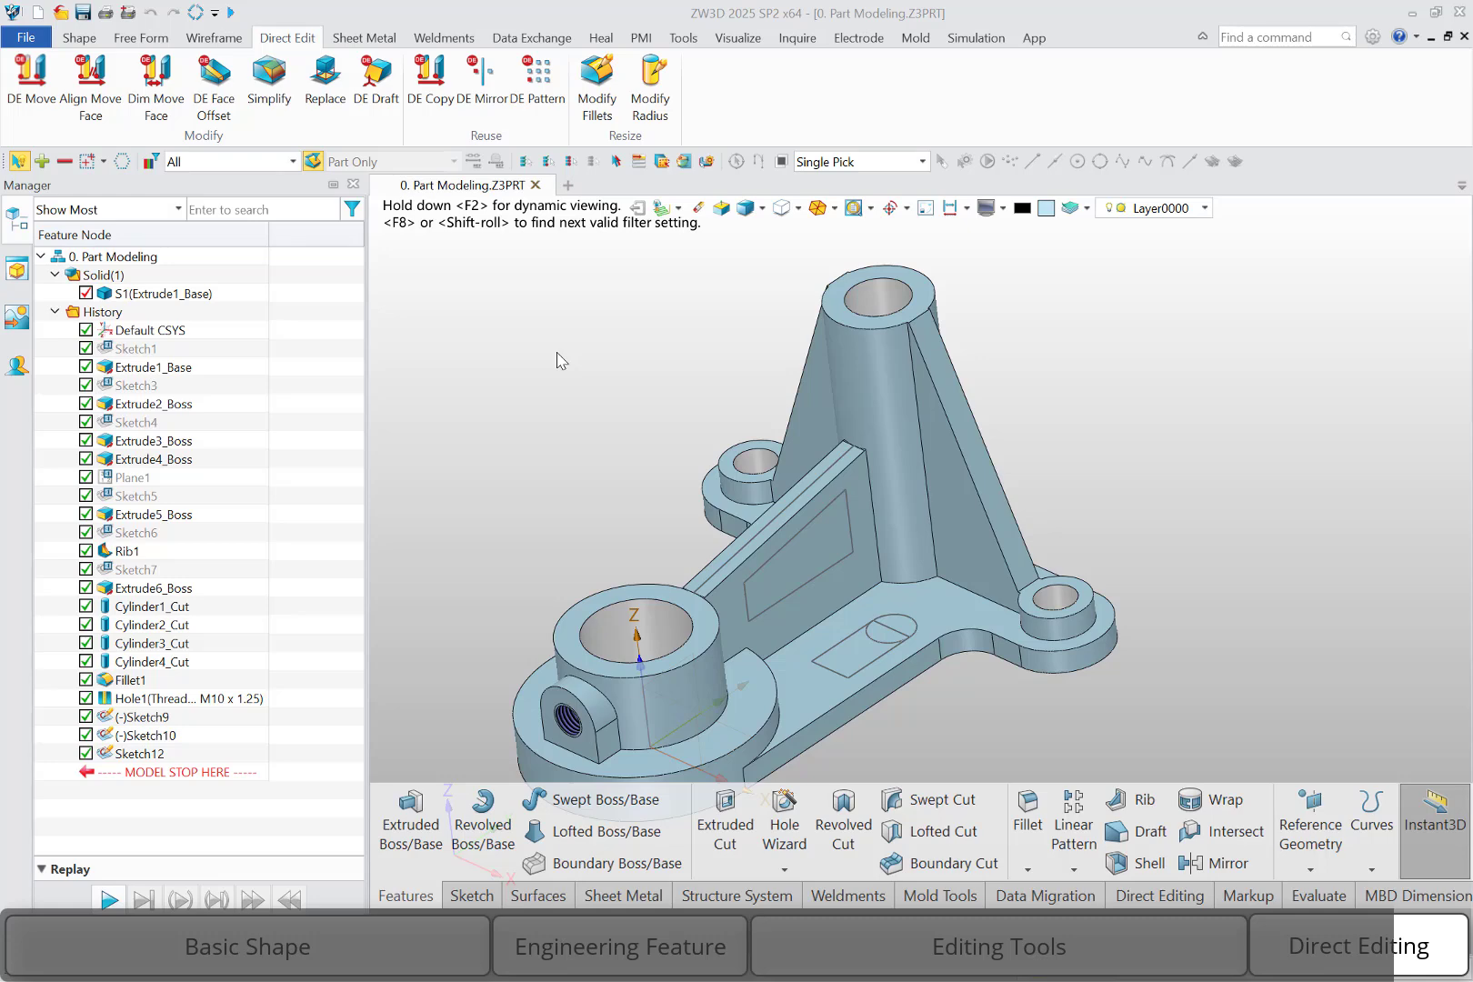
# Locate the large front boss's bore in the history tree from its face and open its cylinder cut definition for review
pyautogui.rightClick(607, 648)
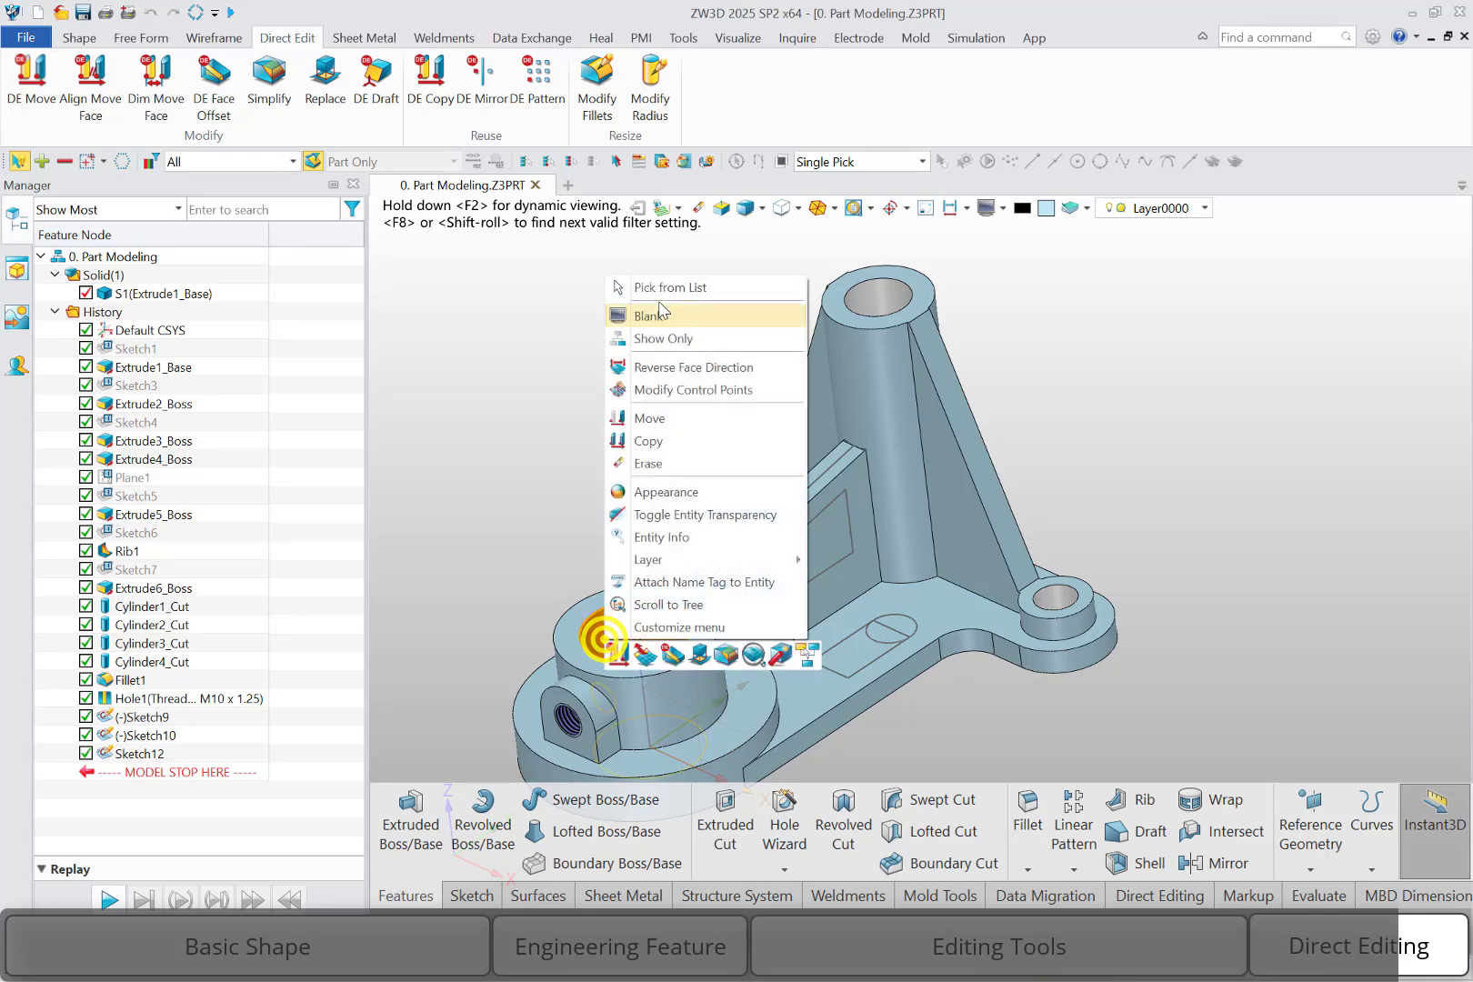
pyautogui.click(533, 483)
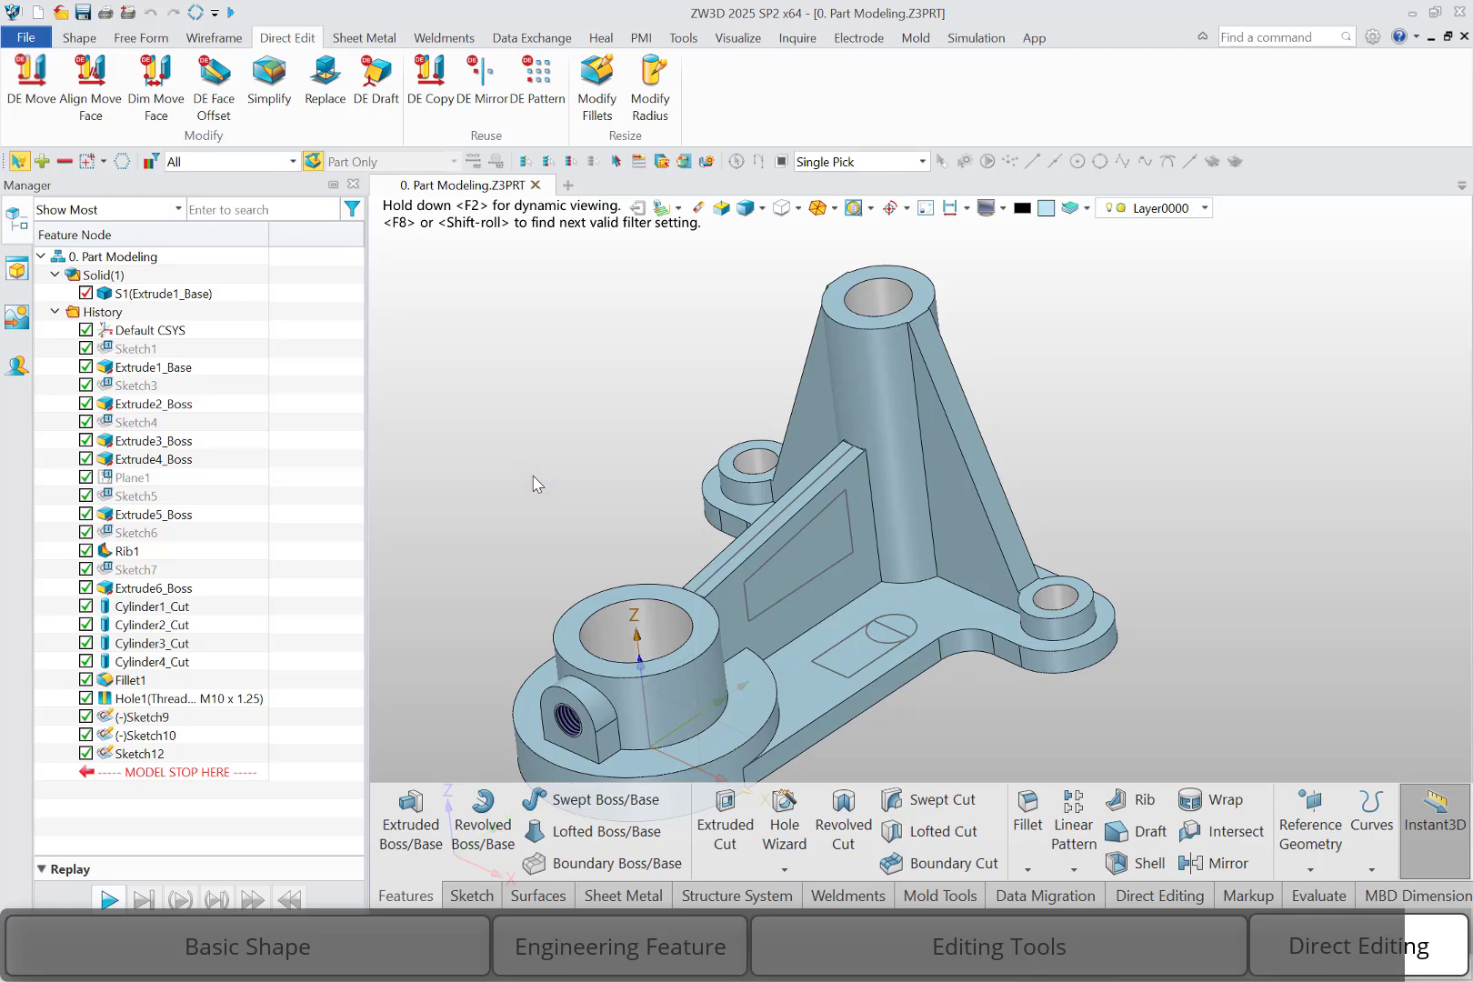
pyautogui.rightClick(603, 647)
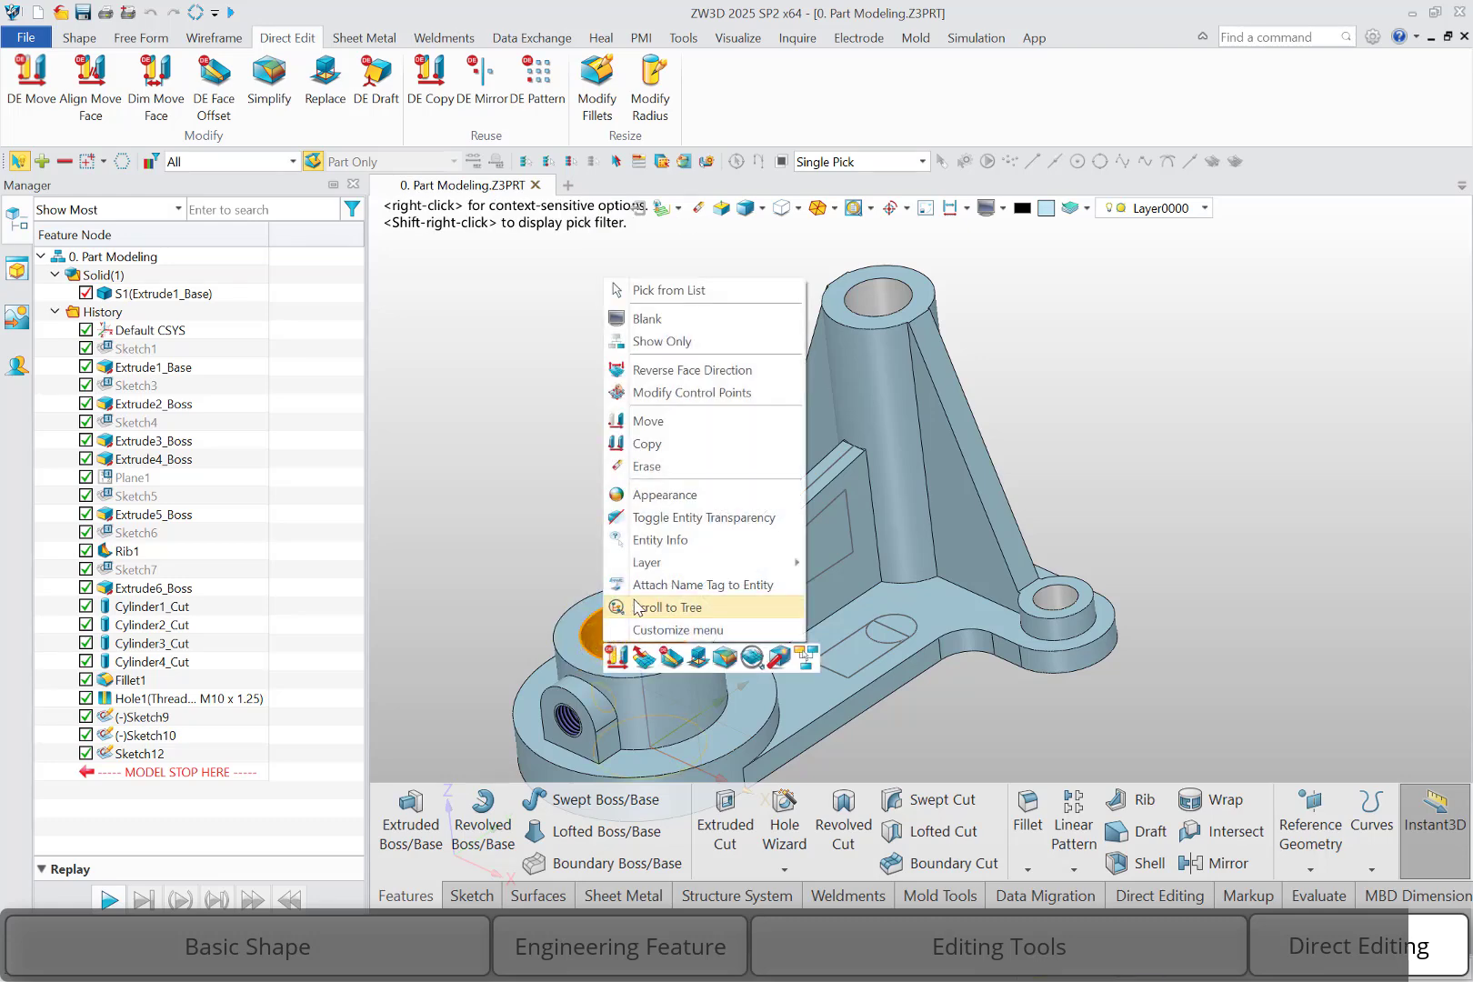
pyautogui.click(637, 607)
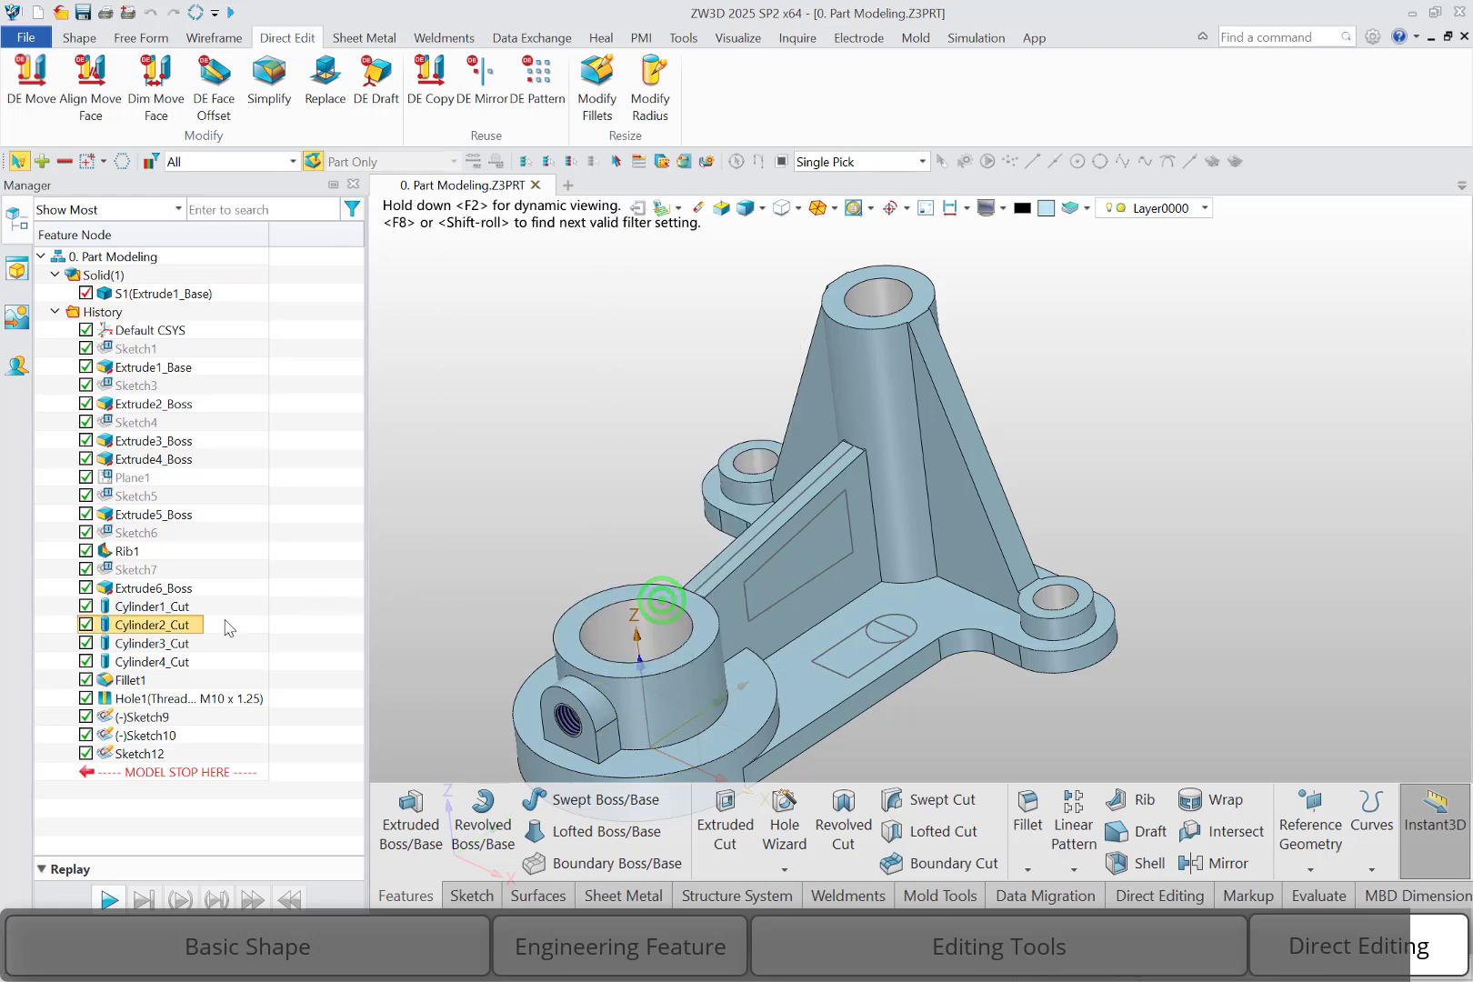
pyautogui.rightClick(175, 627)
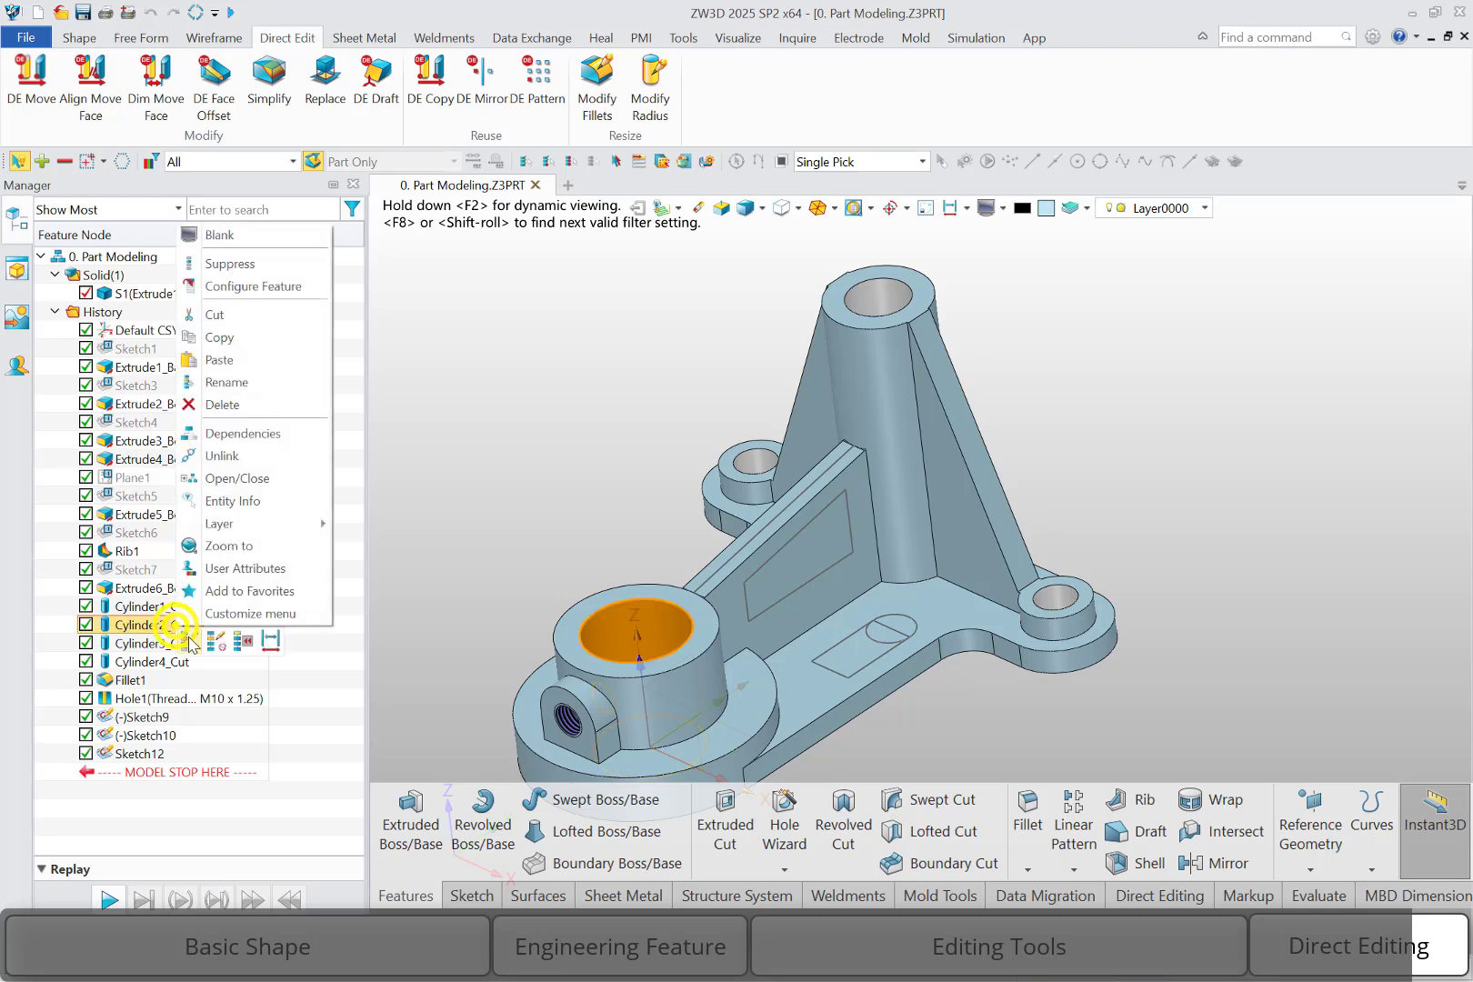
pyautogui.click(192, 638)
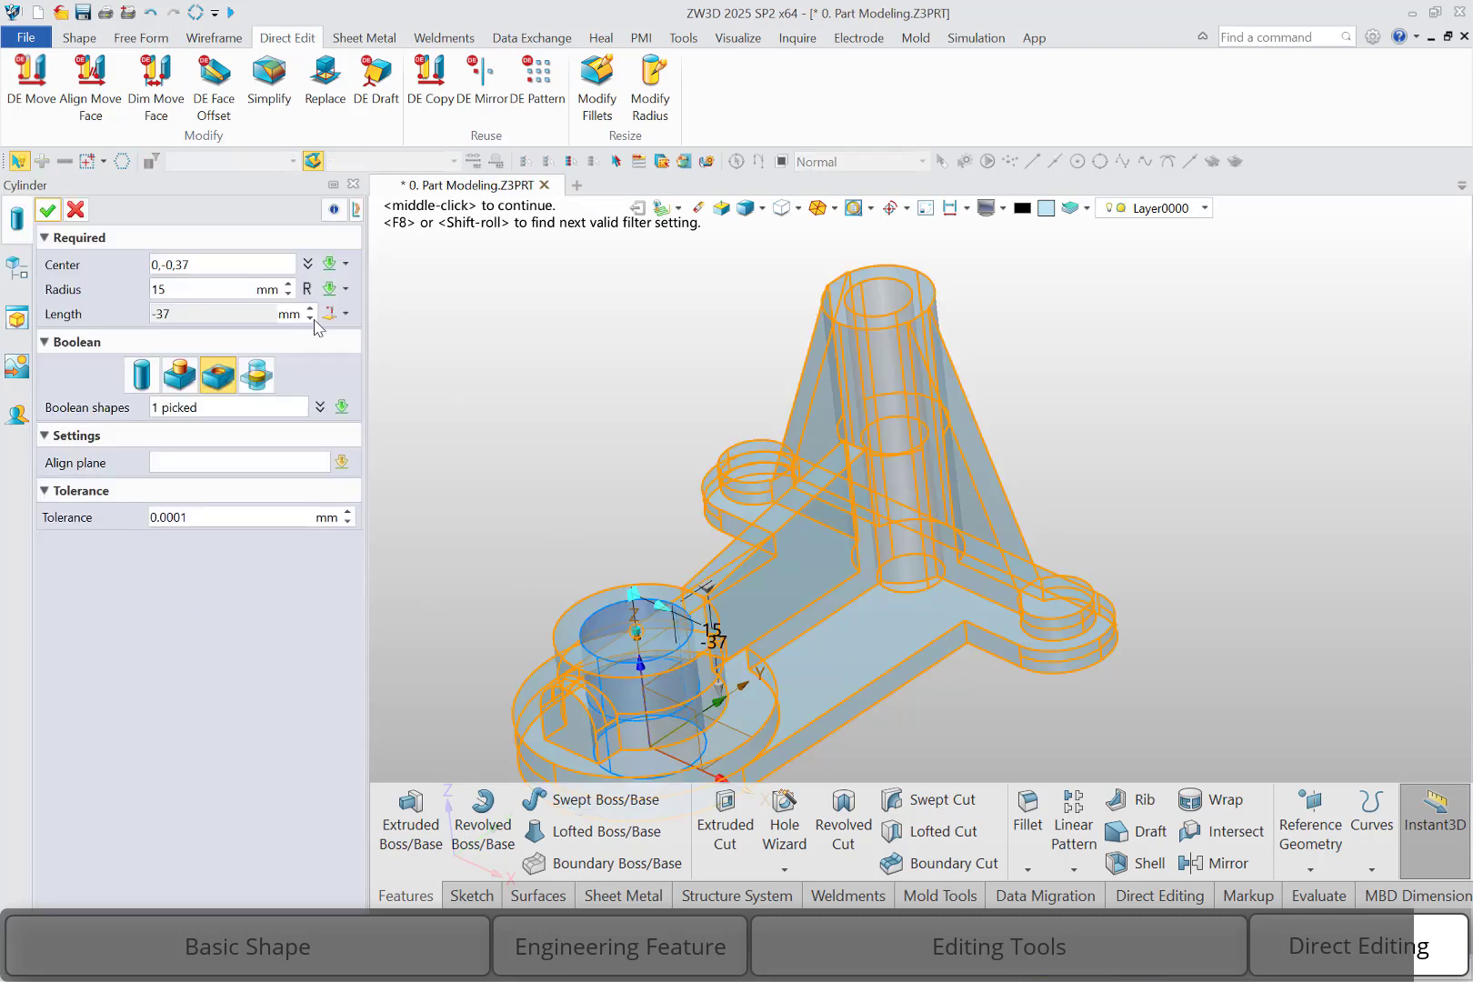
pyautogui.click(79, 210)
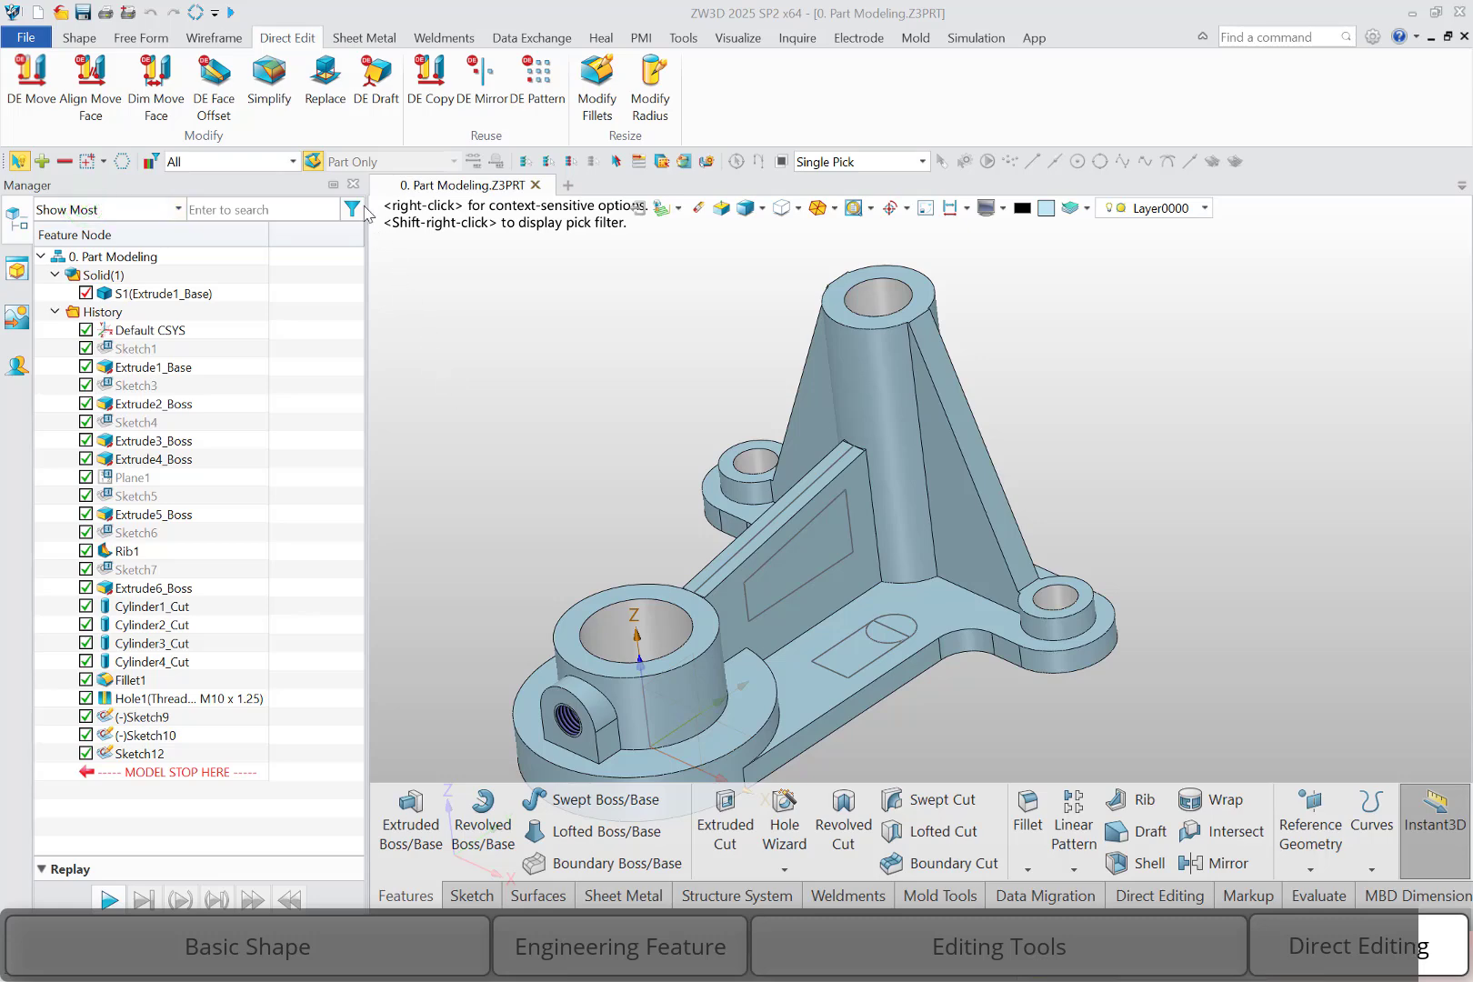
# Switch picking to whole features, review the front bore's cylinder cut definition from the model, and restore face and edge picking
pyautogui.click(312, 162)
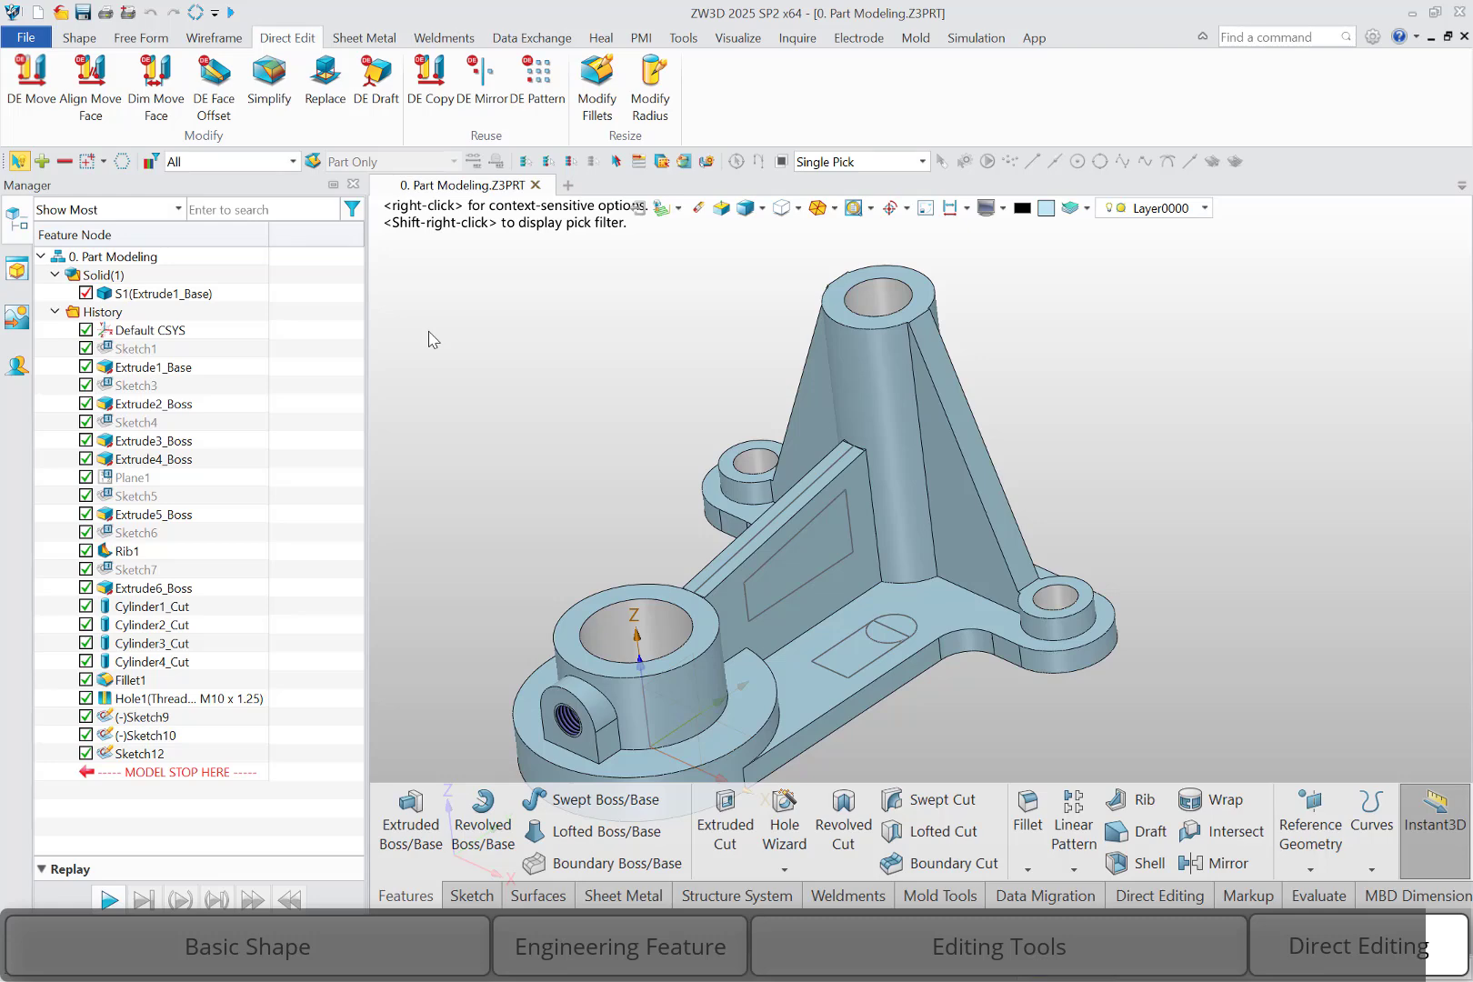
pyautogui.rightClick(609, 633)
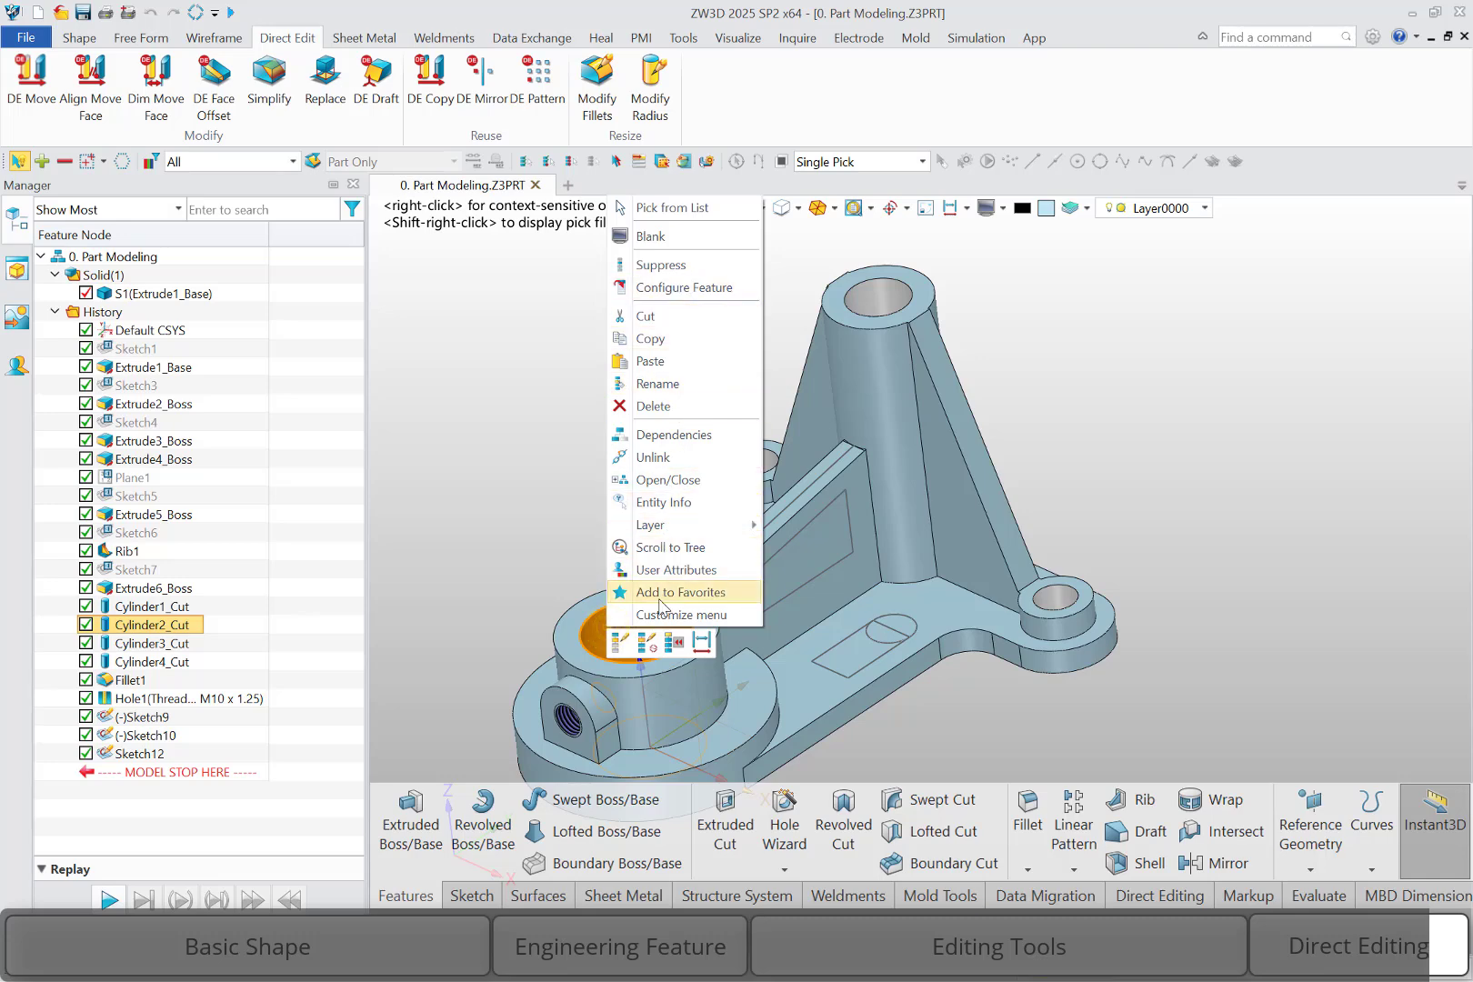
pyautogui.click(619, 643)
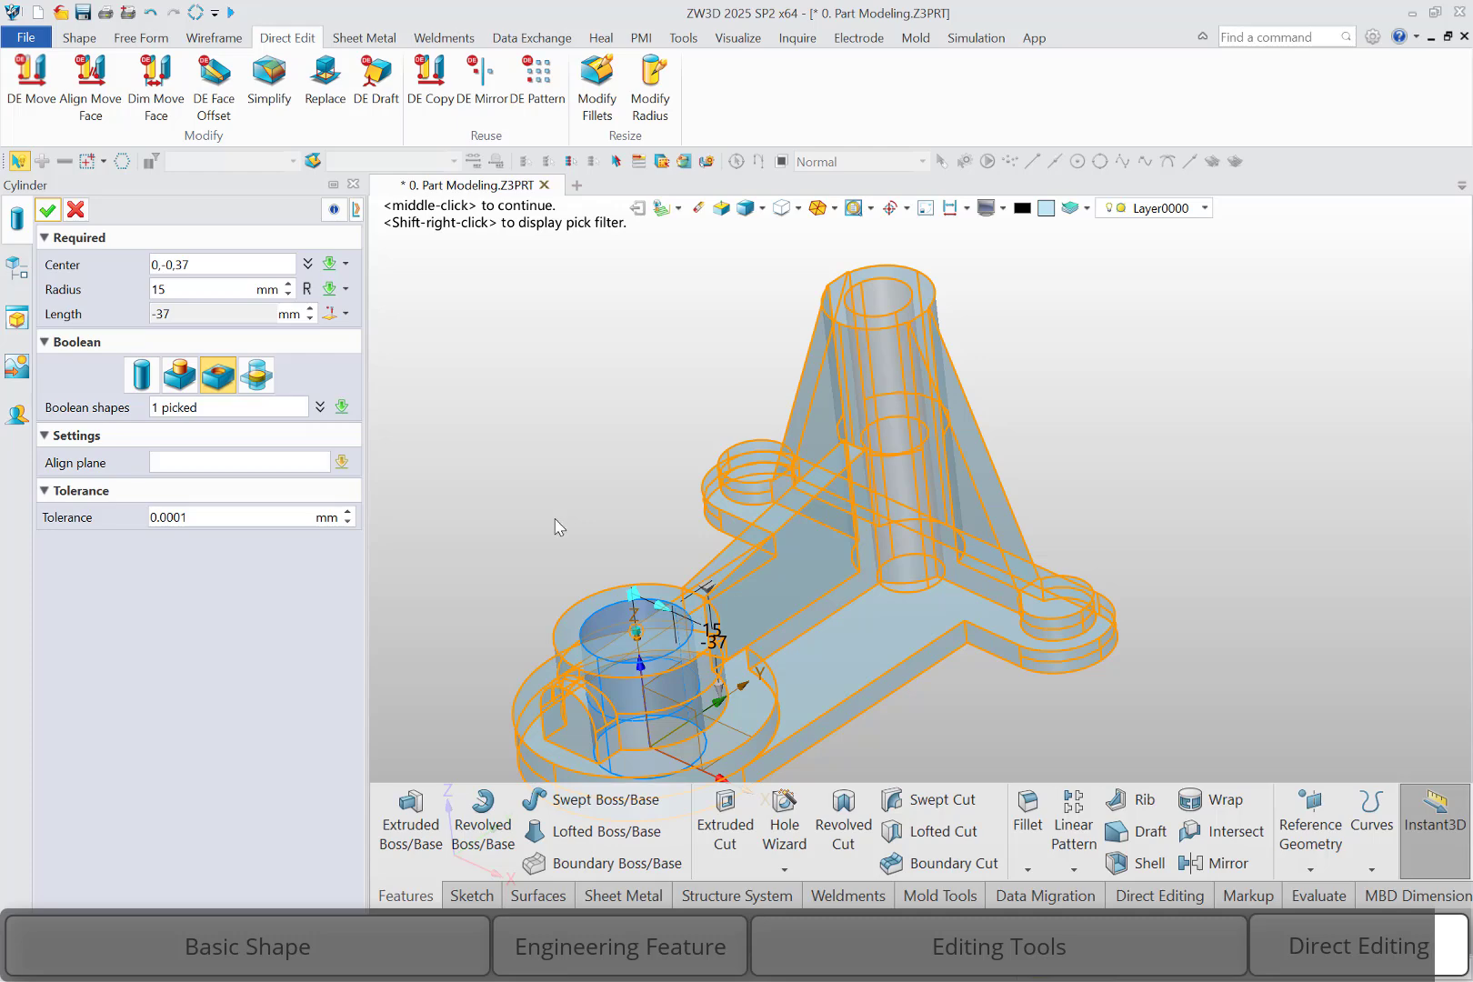
pyautogui.click(76, 211)
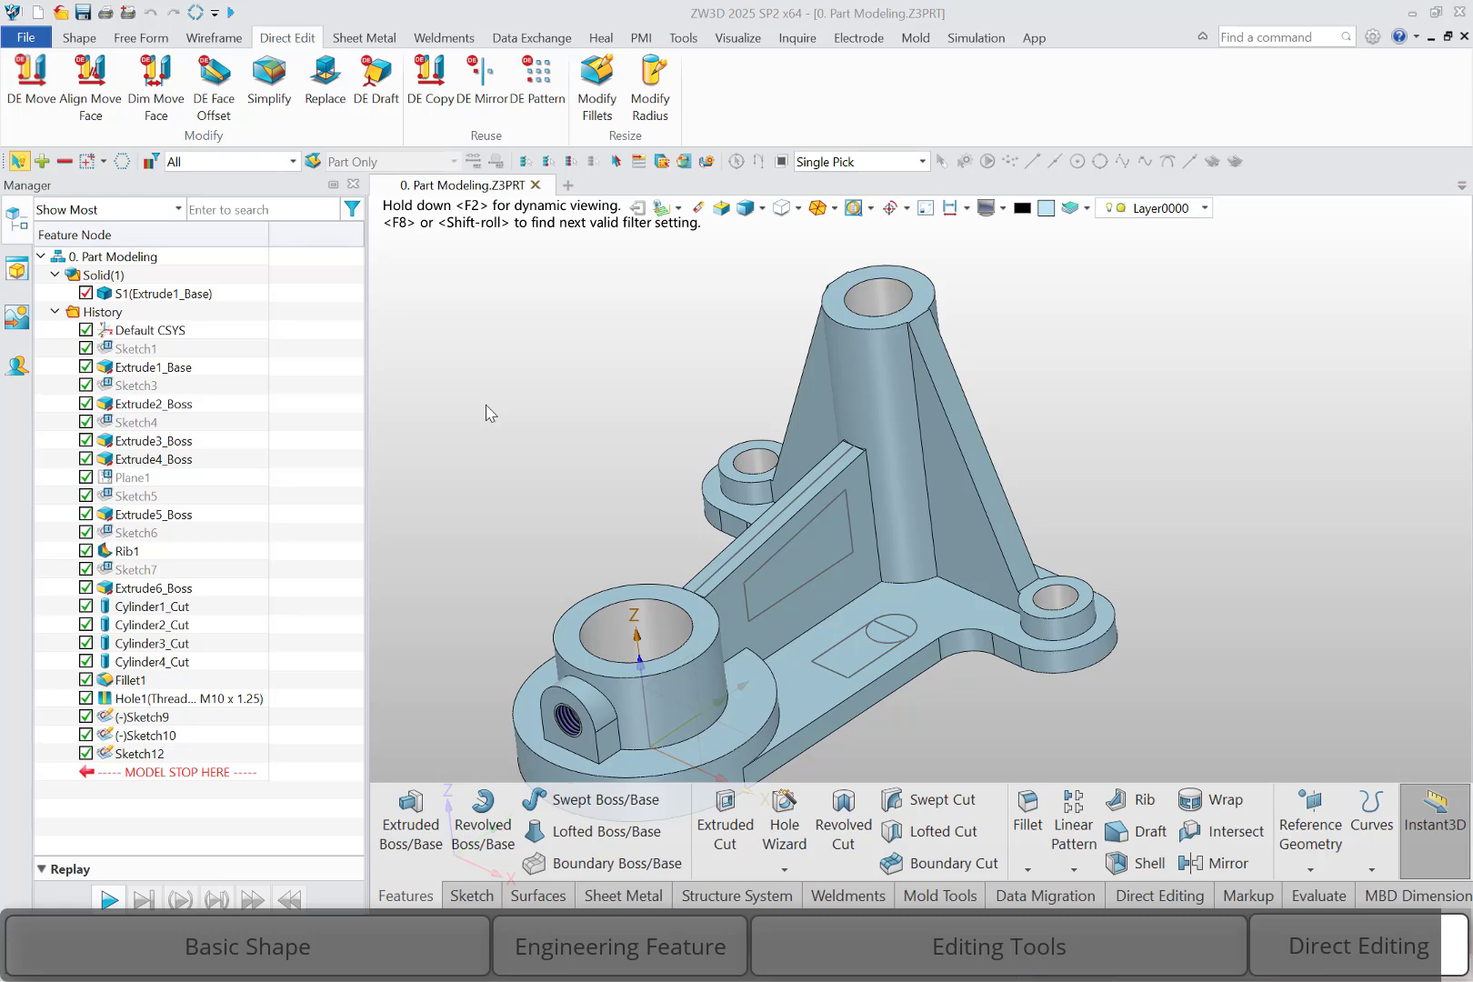
pyautogui.click(313, 162)
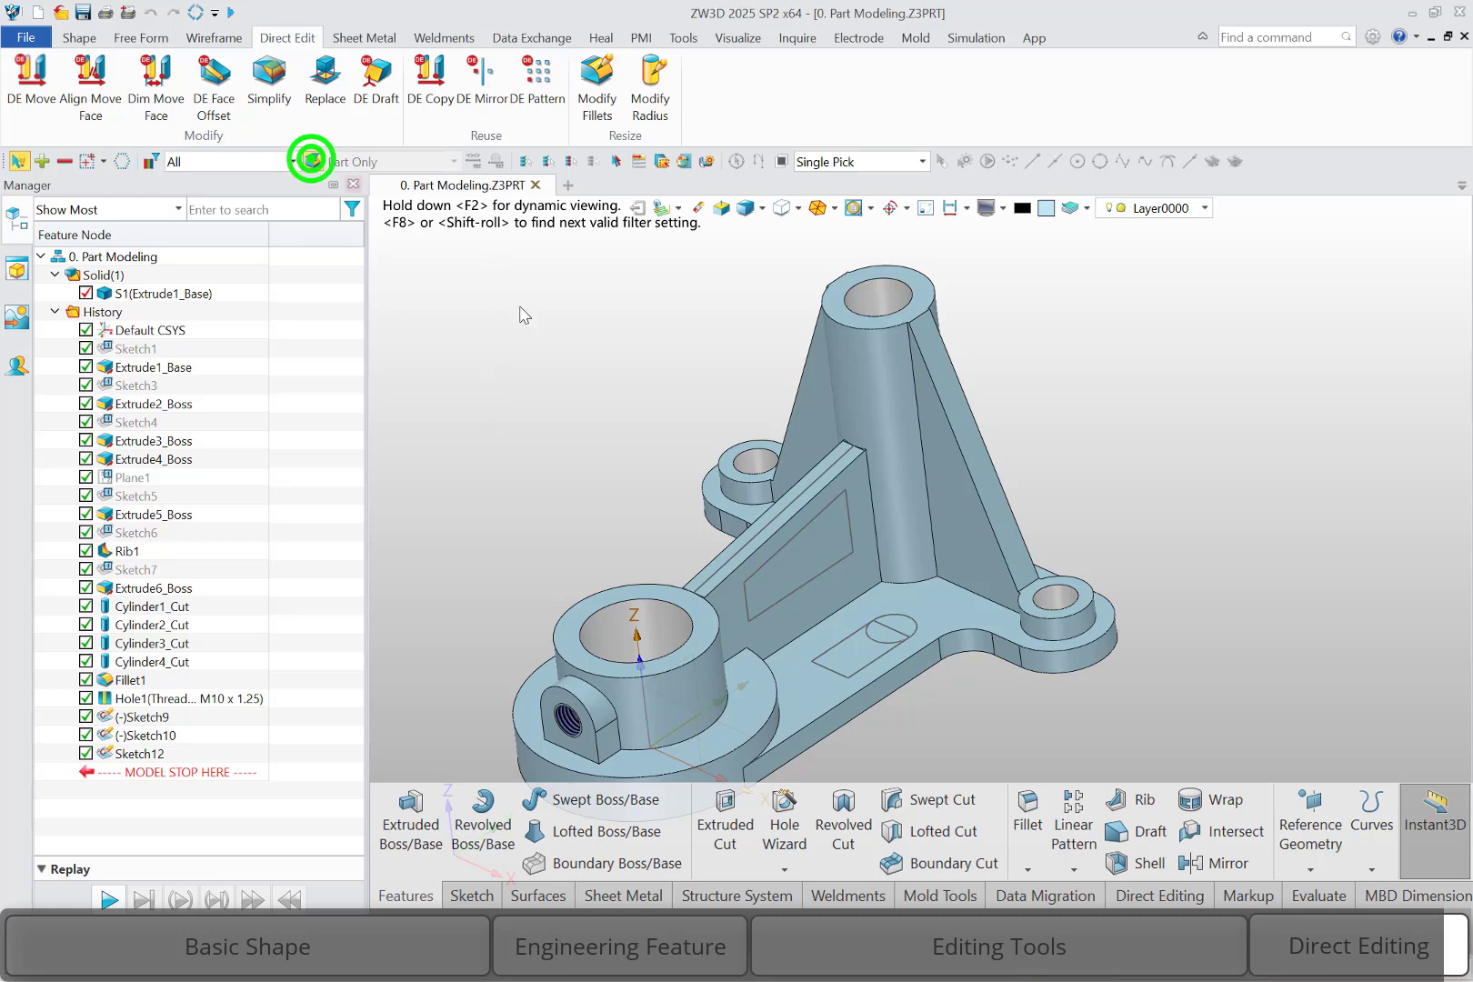
# Try a 3 mm radius fillet on the upper edge of the large front boss's bore
pyautogui.doubleClick(602, 615)
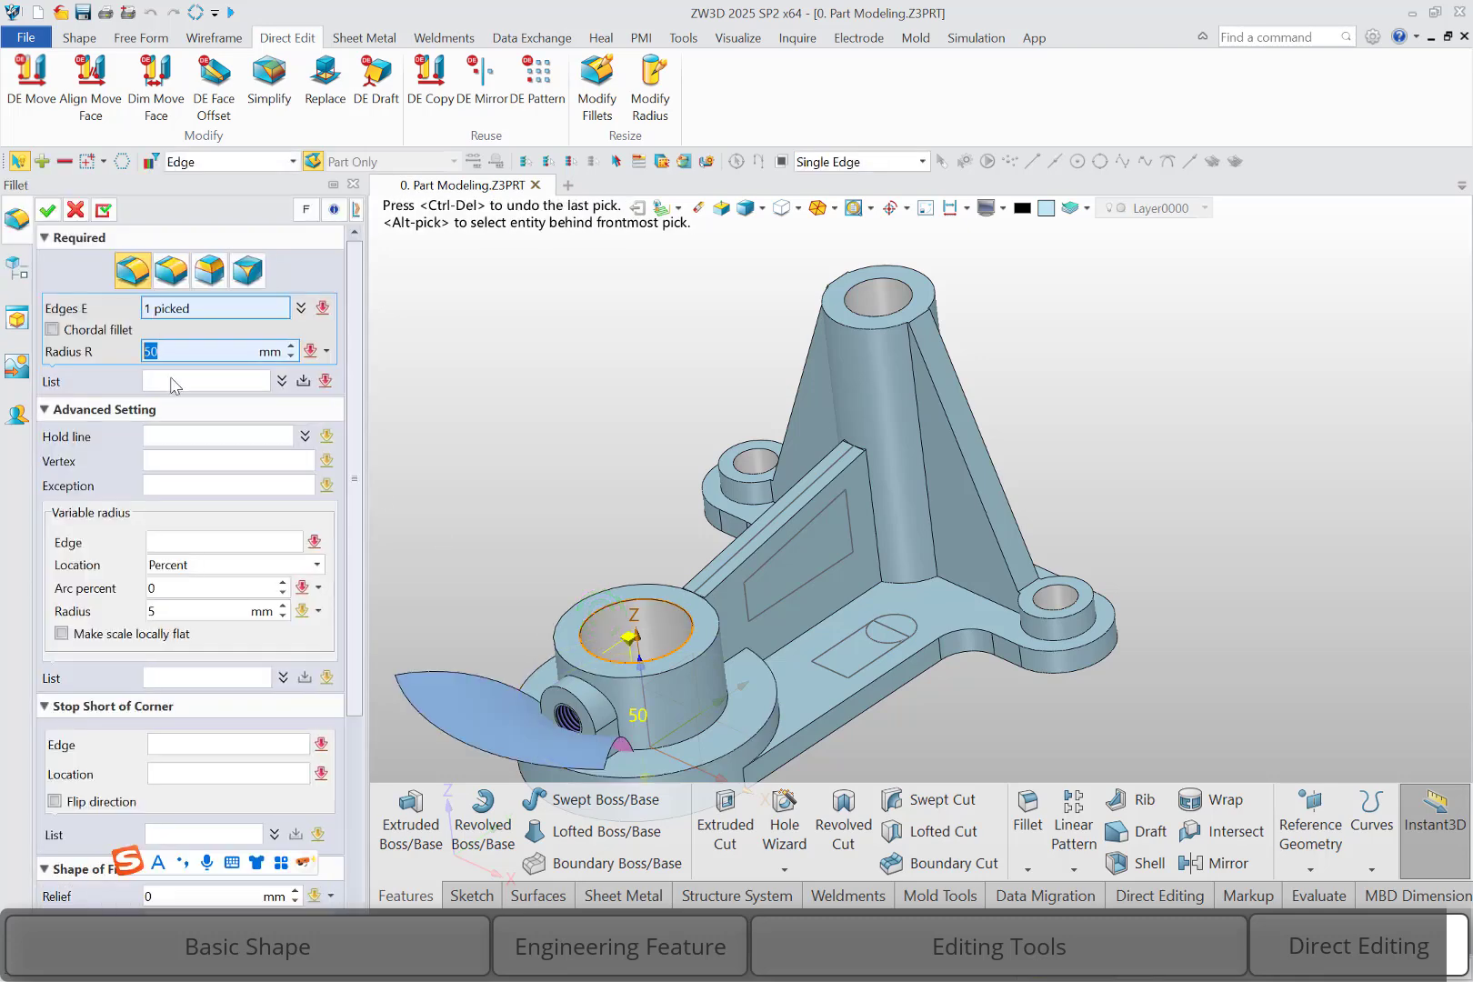
pyautogui.write('3')
pyautogui.press('Return')
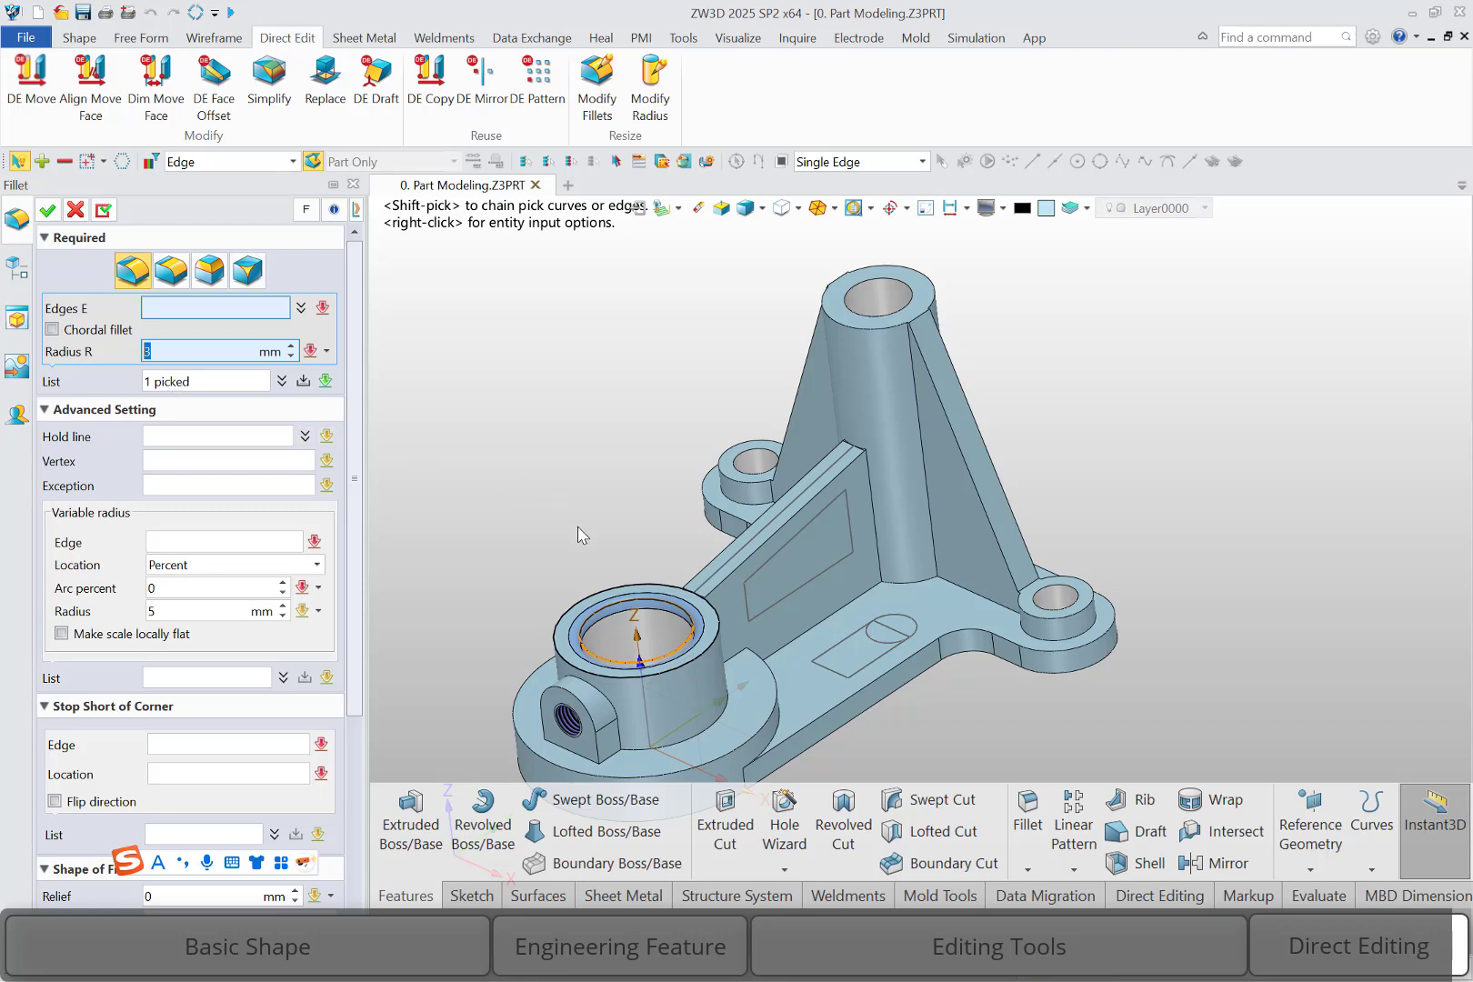
pyautogui.click(75, 210)
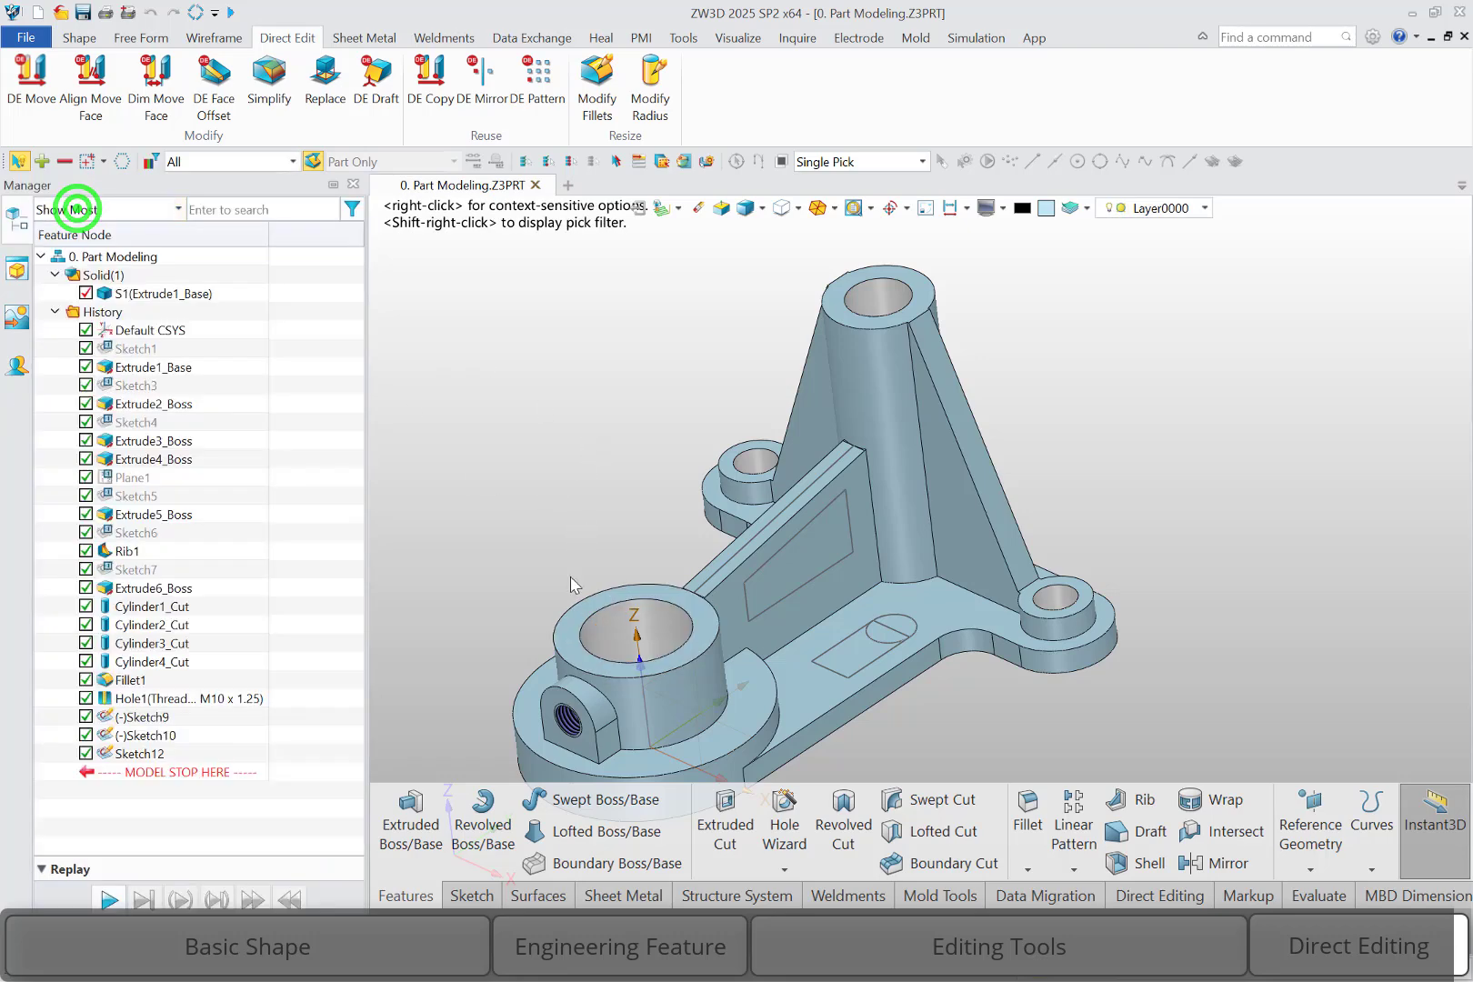
# Offset the top face of the large front boss upward by 12.5 mm with Face Offset
pyautogui.doubleClick(570, 634)
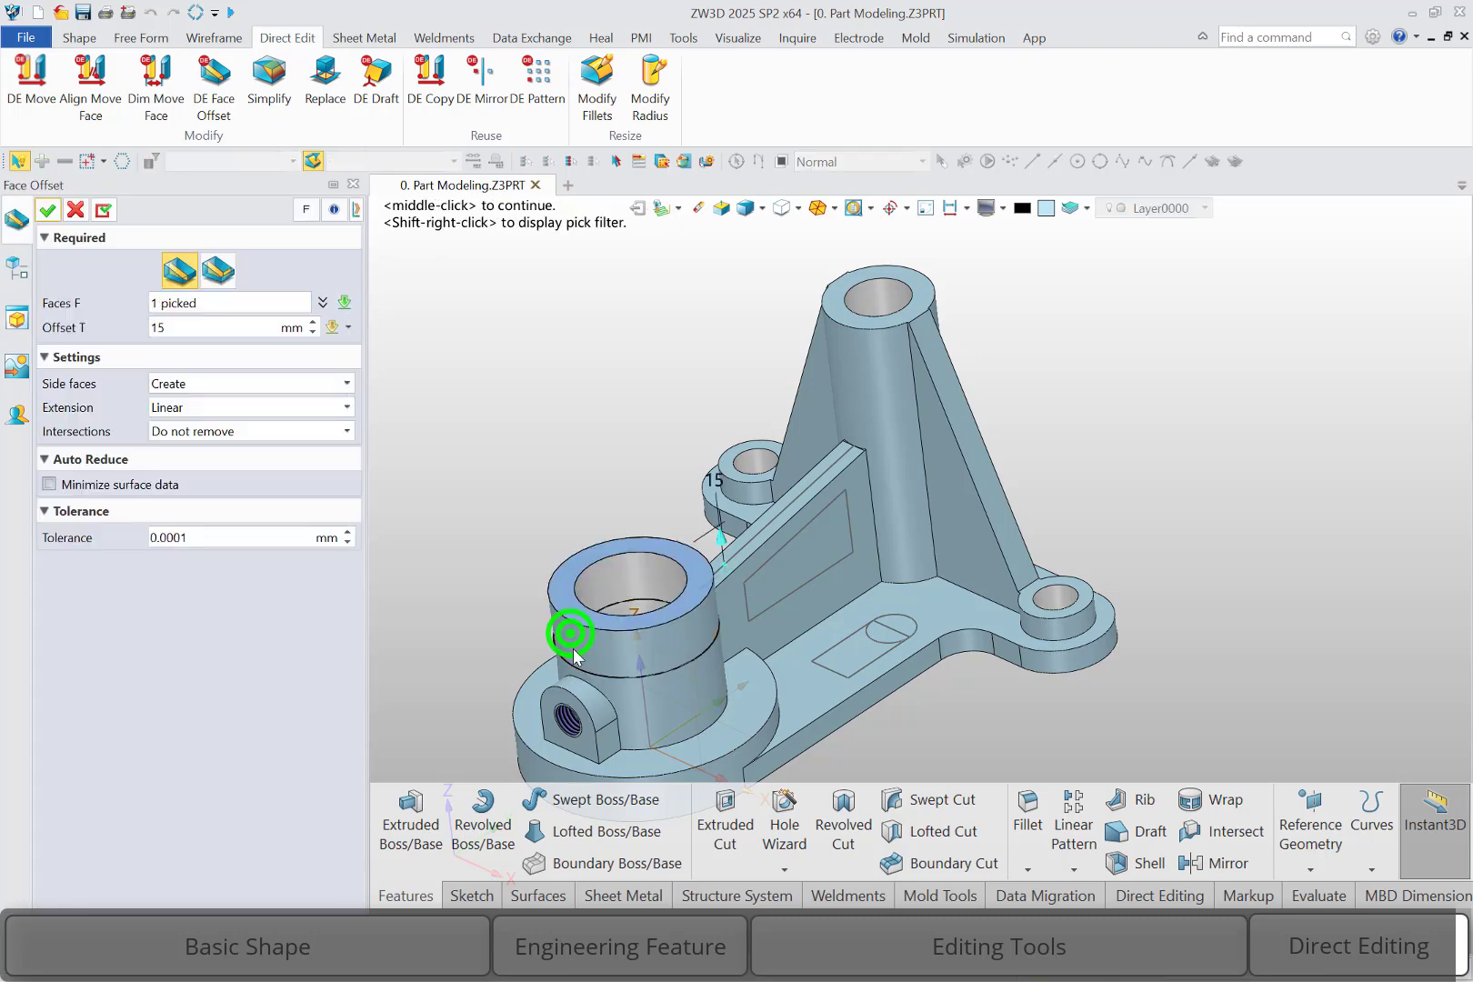
pyautogui.click(720, 535)
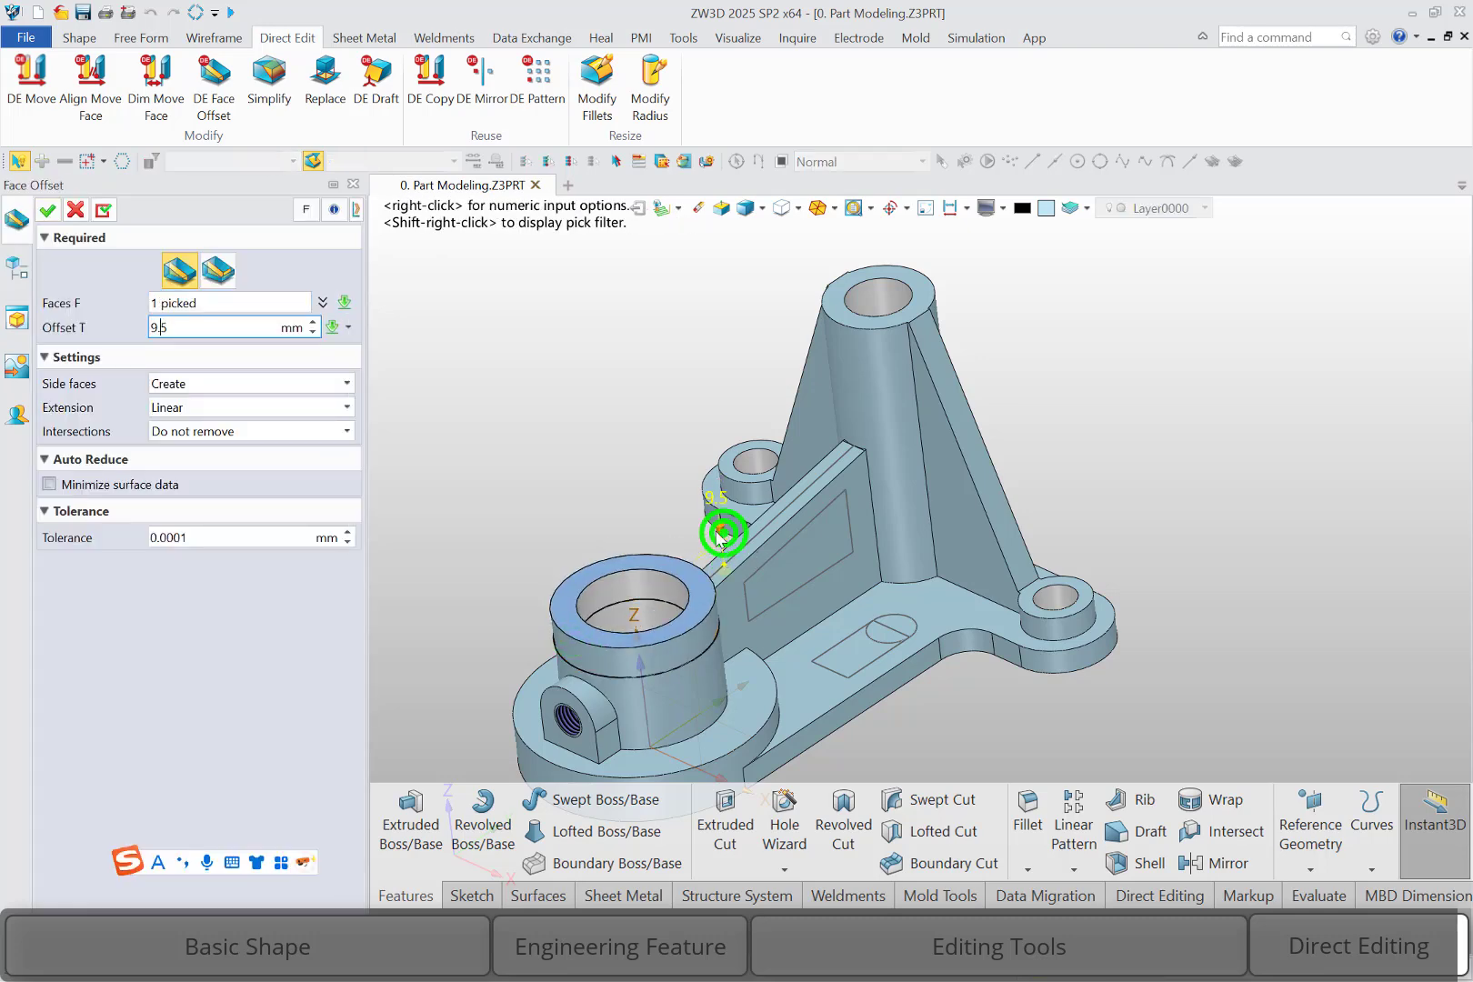
pyautogui.moveTo(719, 534); pyautogui.dragTo(720, 546)
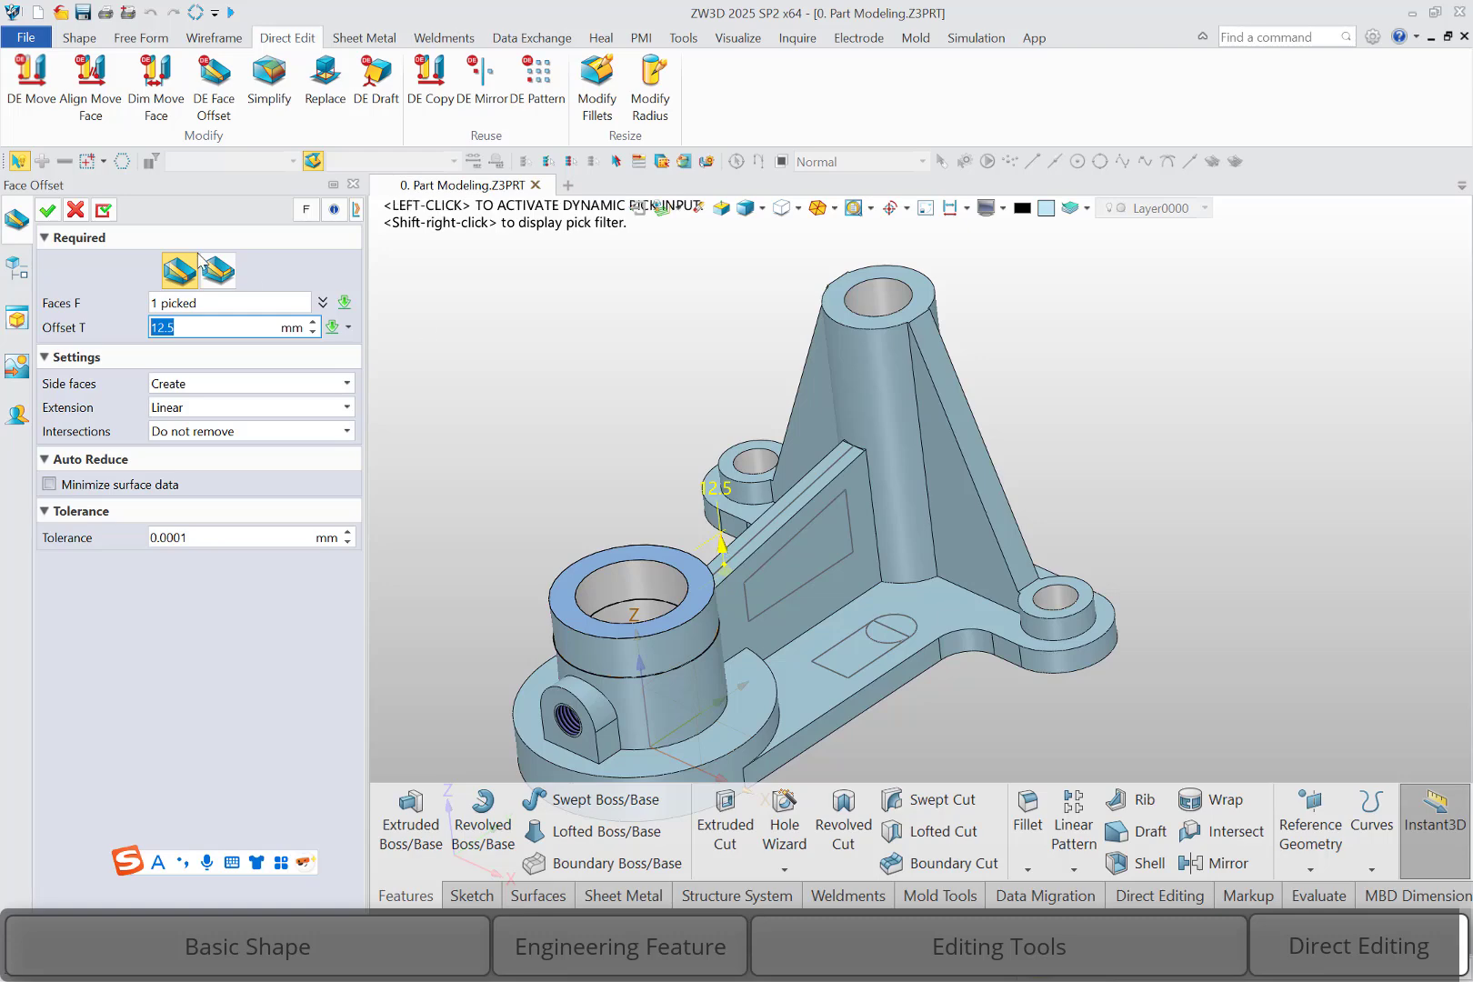
pyautogui.click(50, 210)
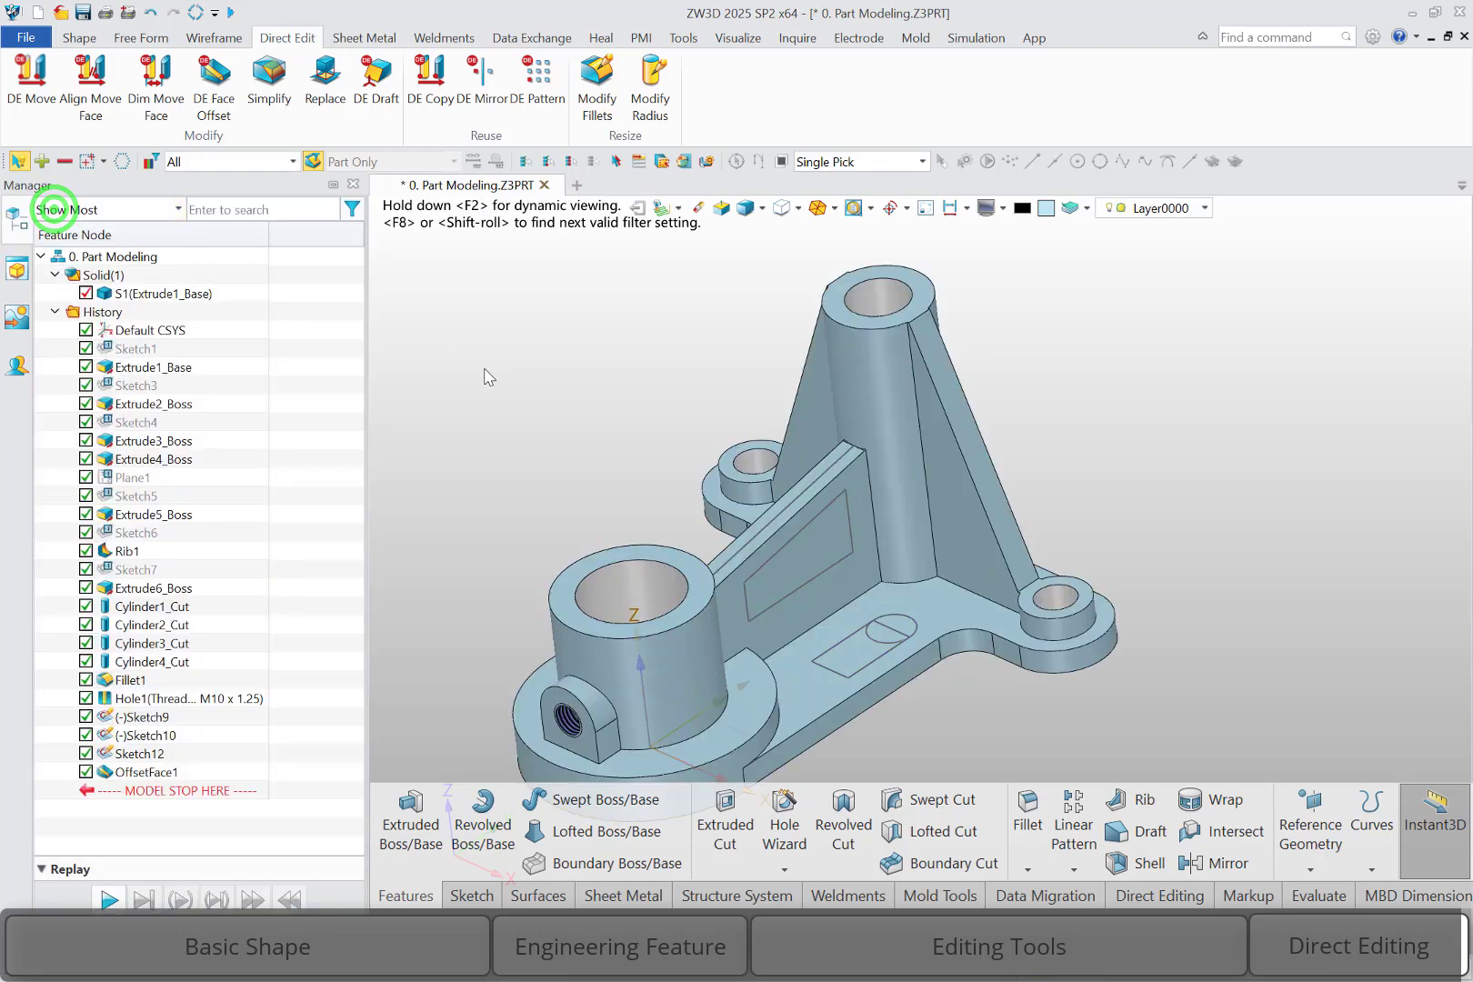